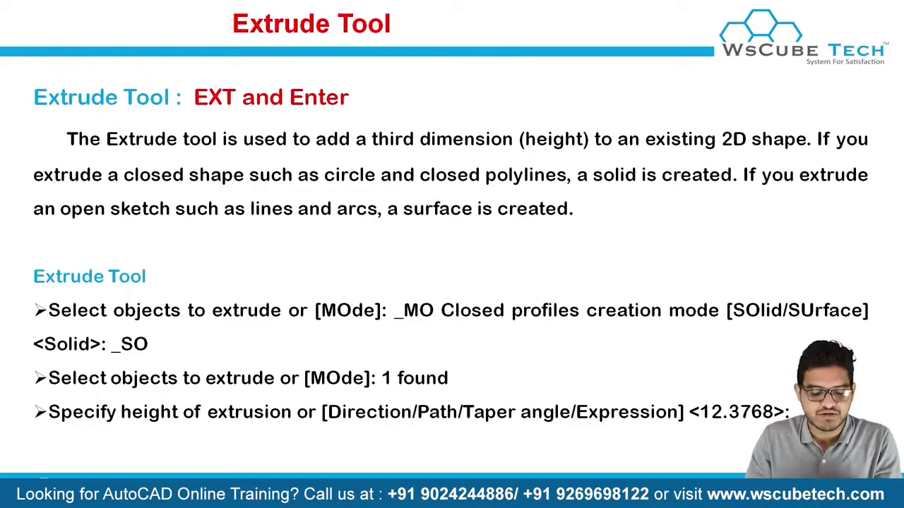
- Switch from the Extrude Tool slide to the empty Drawing1 in AutoCAD
{"action": "key", "text": "alt+Tab"}
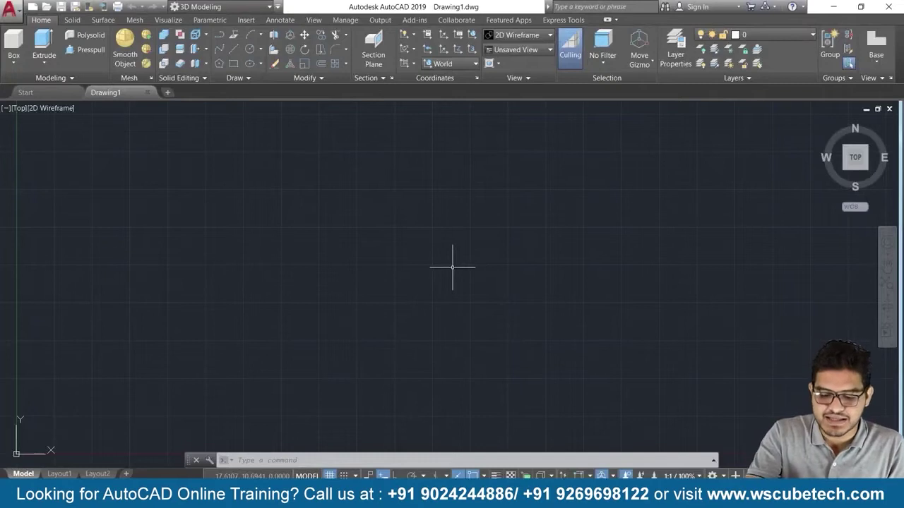
- Turn off the grid, show a southwest isometric Realistic view, and bring up Drawing Units with UN
{"action": "key", "text": "F7"}
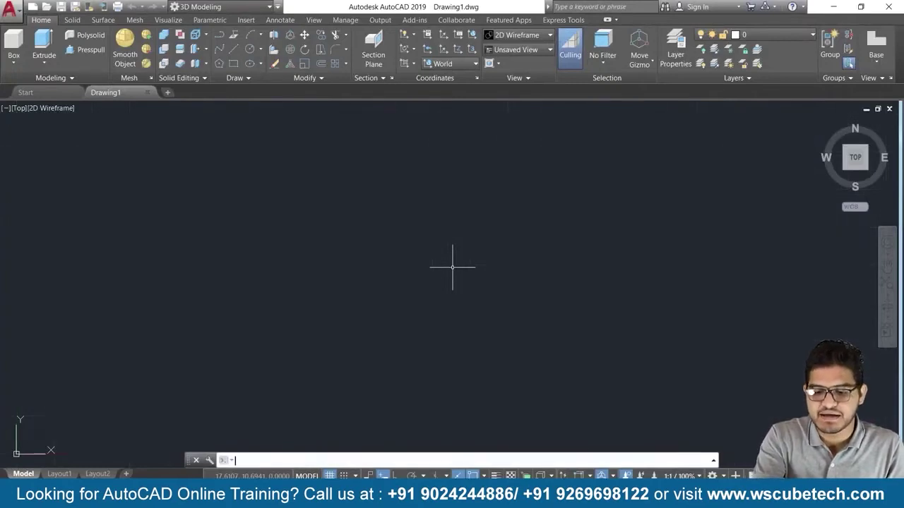
{"action": "mouse_move", "coordinate": [855, 157]}
{"action": "left_click", "coordinate": [824, 122]}
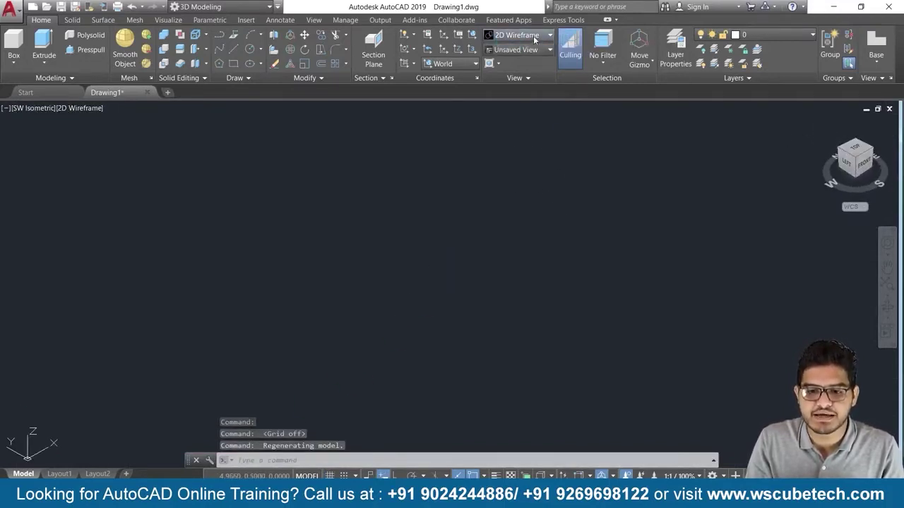
{"action": "left_click", "coordinate": [523, 35]}
{"action": "left_click", "coordinate": [657, 64]}
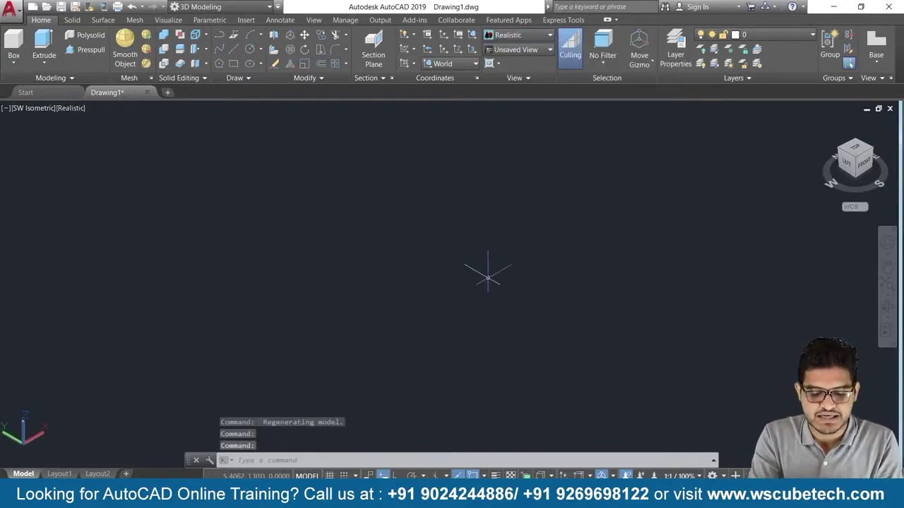
{"action": "type", "text": "un"}
{"action": "key", "text": "Return"}
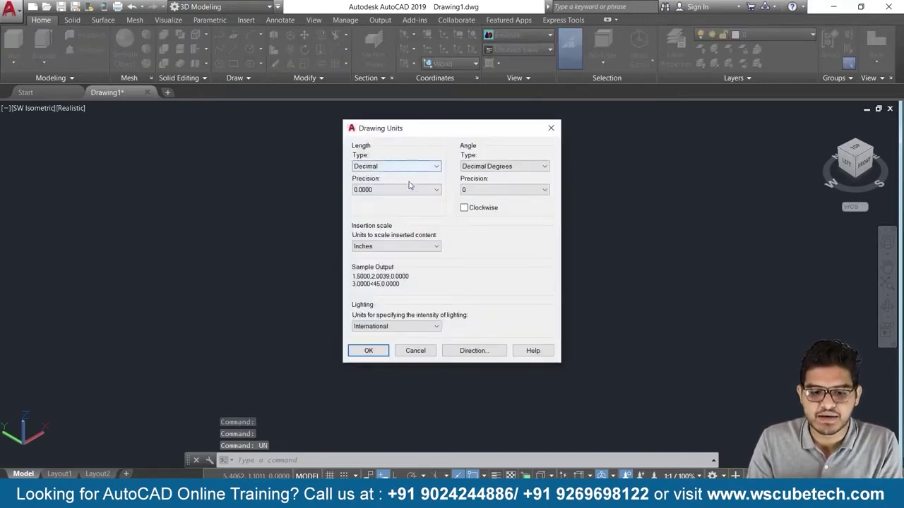
- Set length precision to 0.0 and insertion scale to Centimeters
{"action": "left_click", "coordinate": [399, 190]}
{"action": "left_click", "coordinate": [390, 210]}
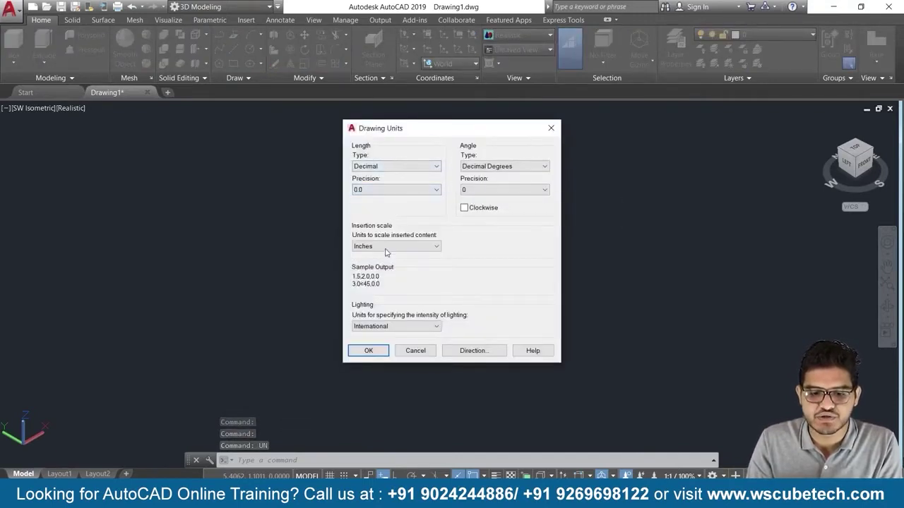
{"action": "left_click", "coordinate": [391, 247]}
{"action": "left_click", "coordinate": [384, 302]}
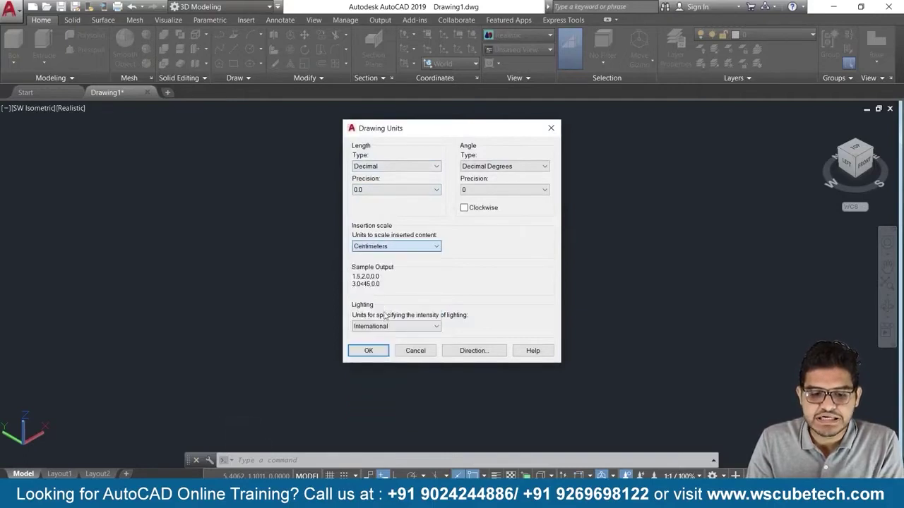
{"action": "left_click", "coordinate": [363, 351]}
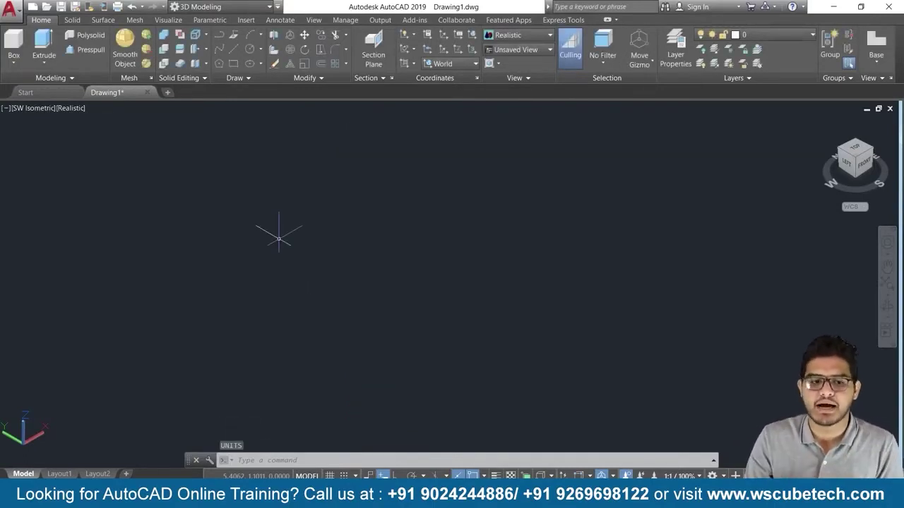
{"action": "left_click", "coordinate": [12, 63]}
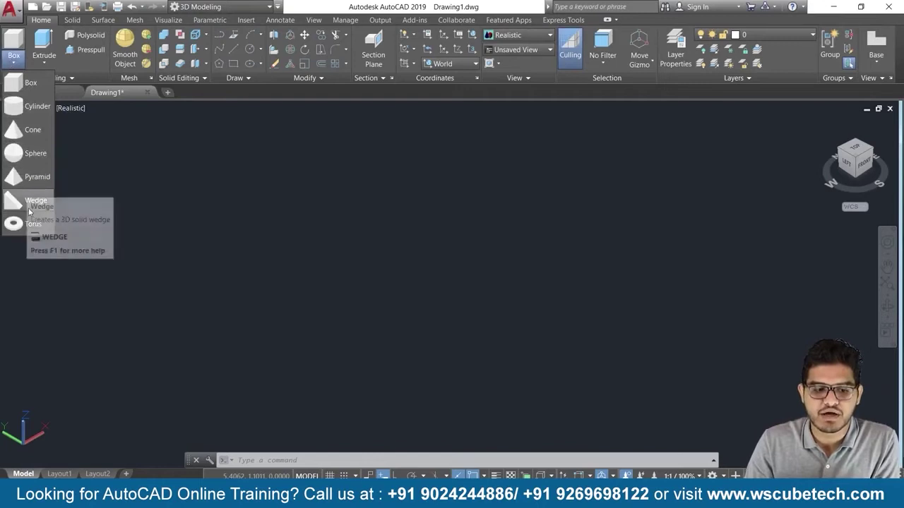
{"action": "left_click", "coordinate": [274, 233]}
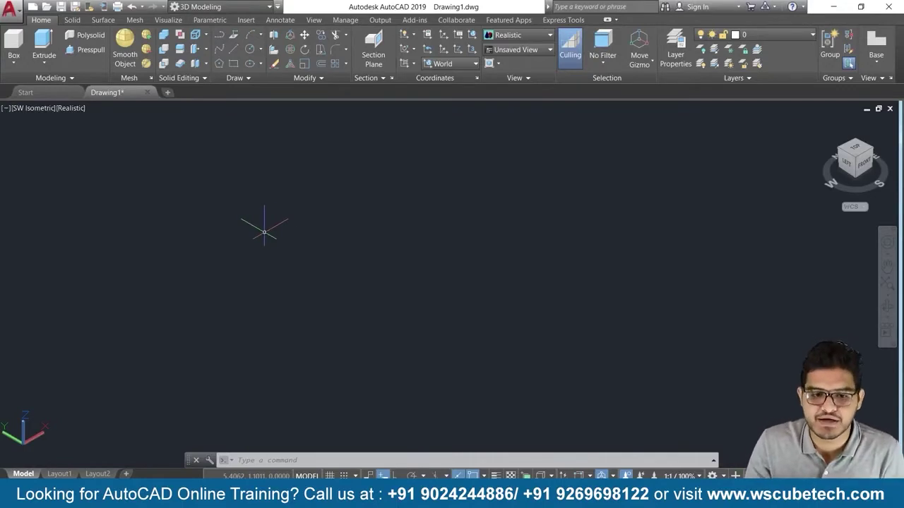
- Draw a circle on the ground plane left of centre by picking its centre and radius
{"action": "left_click", "coordinate": [251, 54]}
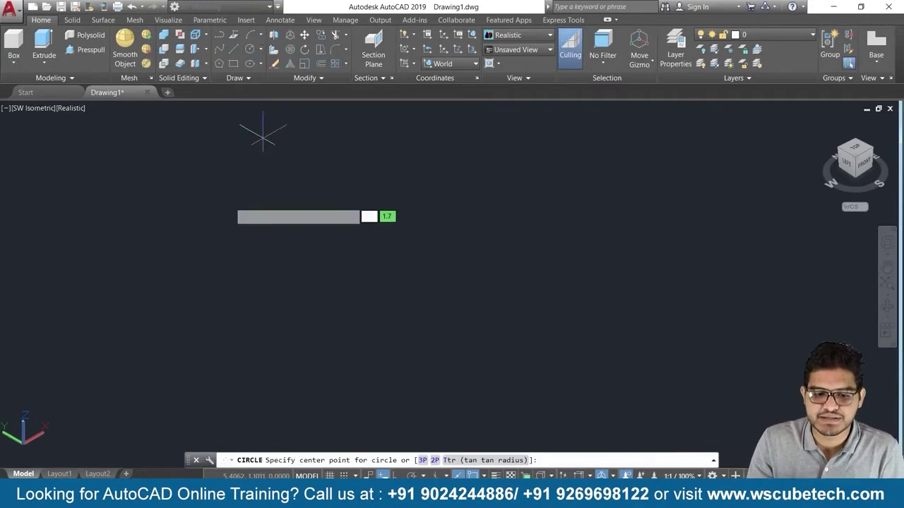
{"action": "left_click", "coordinate": [279, 284]}
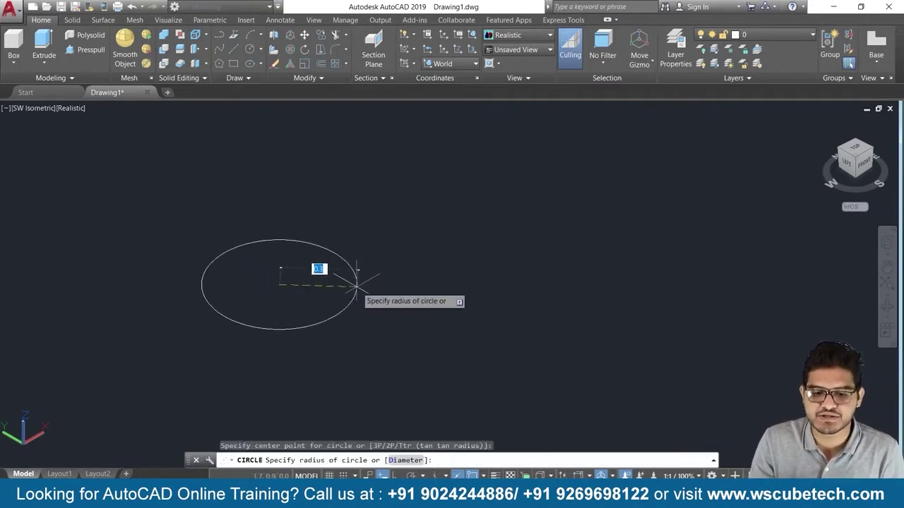
{"action": "left_click", "coordinate": [356, 285]}
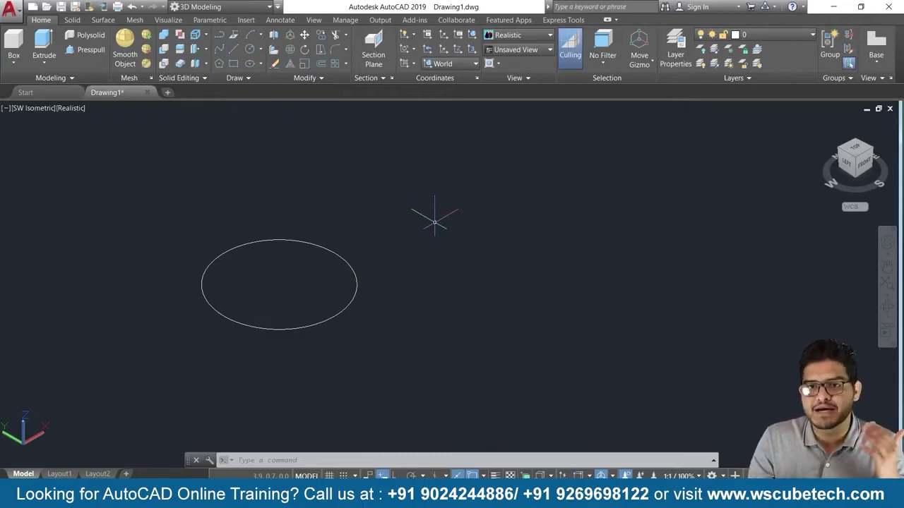
- Extrude the circle upward into a solid cylinder using EXT, picking the height on screen
{"action": "left_click", "coordinate": [44, 63]}
{"action": "left_click", "coordinate": [50, 83]}
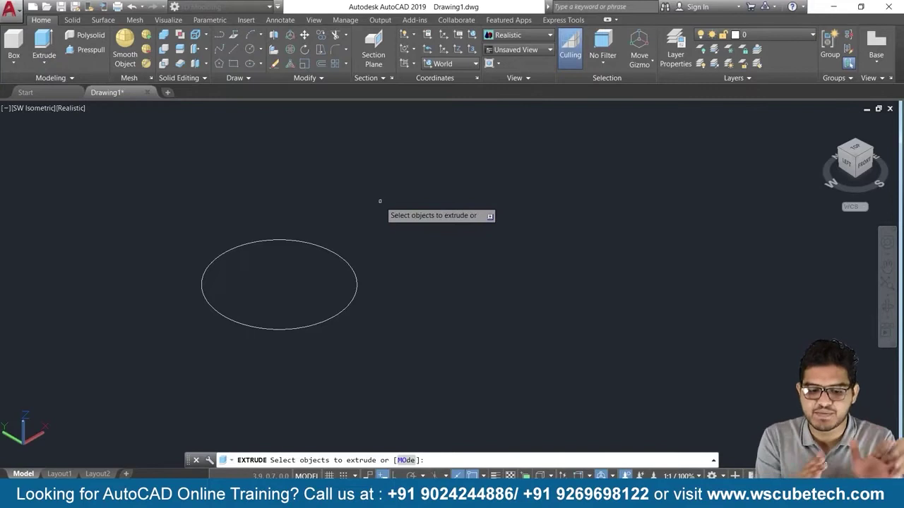
{"action": "key", "text": "Escape"}
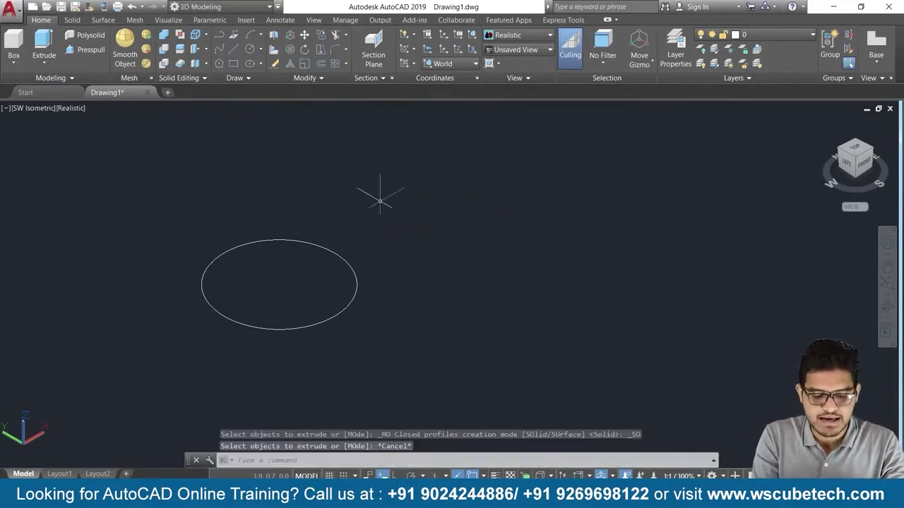
{"action": "type", "text": "ext"}
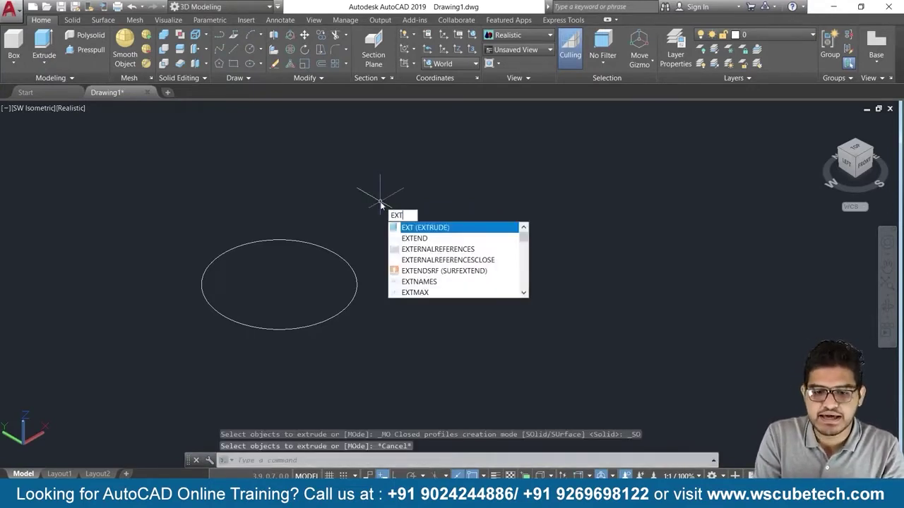
{"action": "key", "text": "Return"}
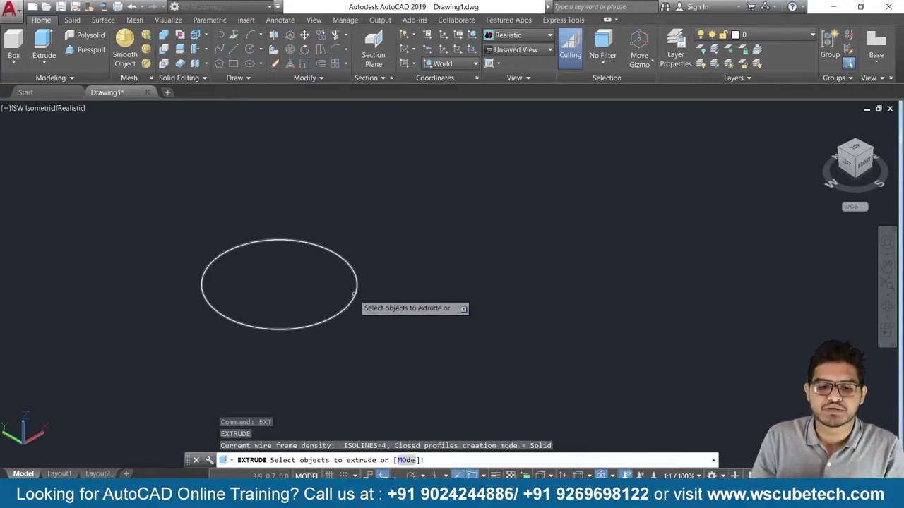
{"action": "left_click", "coordinate": [353, 295]}
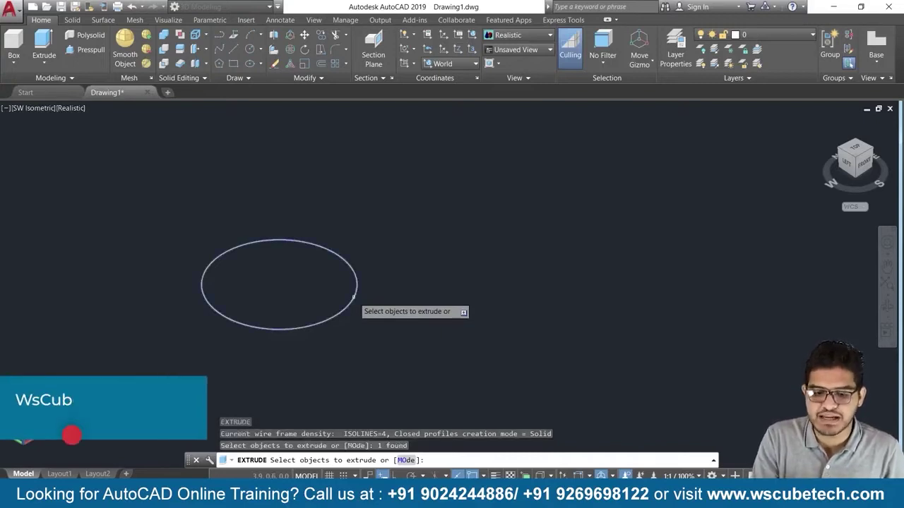
{"action": "key", "text": "Return"}
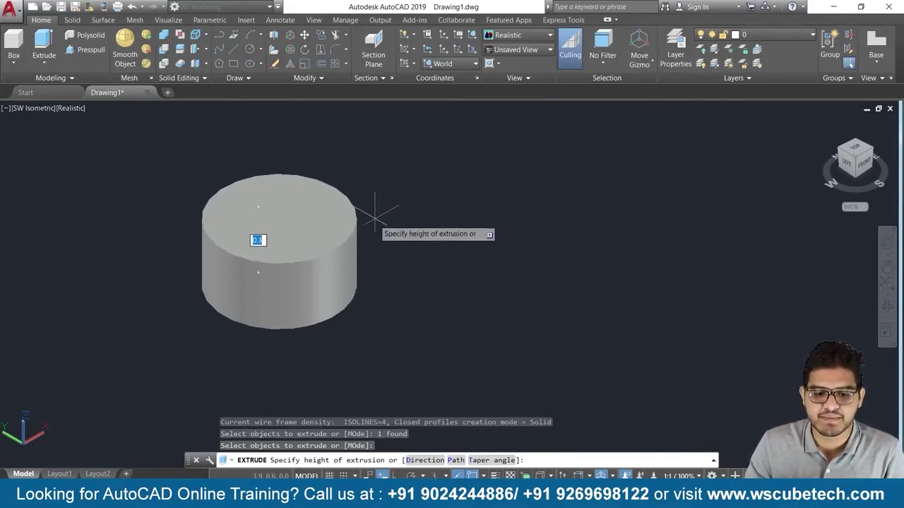
{"action": "left_click", "coordinate": [258, 210]}
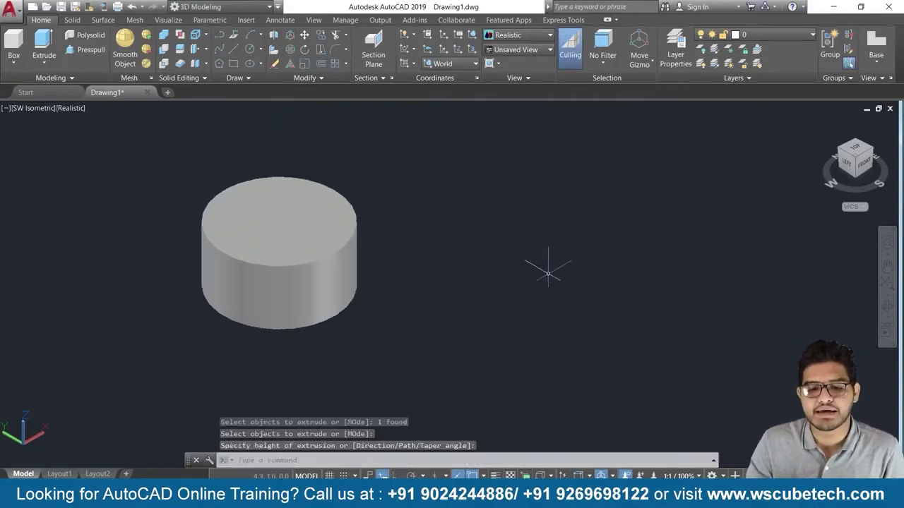
{"action": "middle_click_drag", "start_coordinate": [548, 273], "coordinate": [498, 254]}
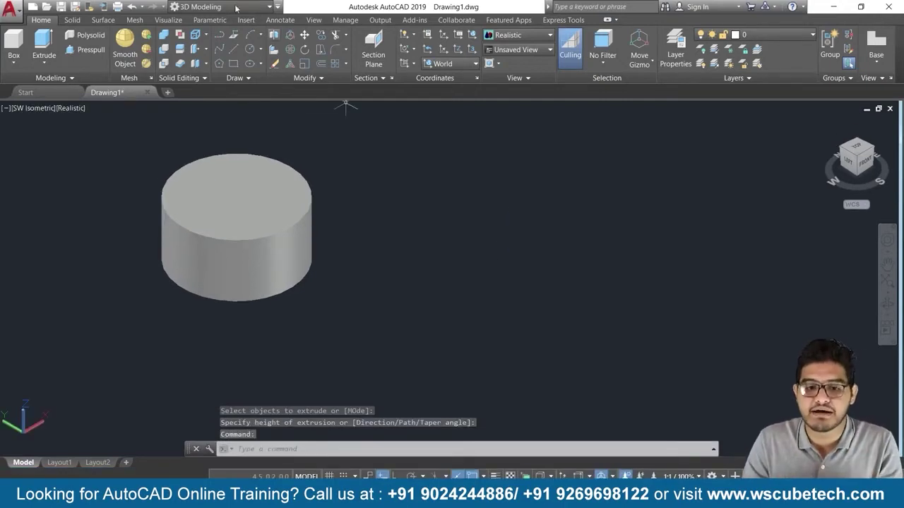
- Draw a second circle to the right of the cylinder
{"action": "left_click", "coordinate": [250, 49]}
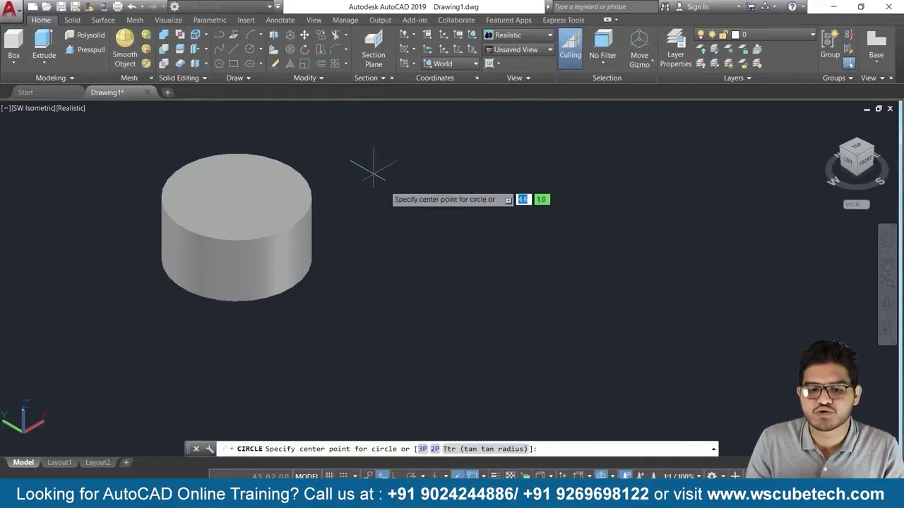
{"action": "left_click", "coordinate": [468, 256]}
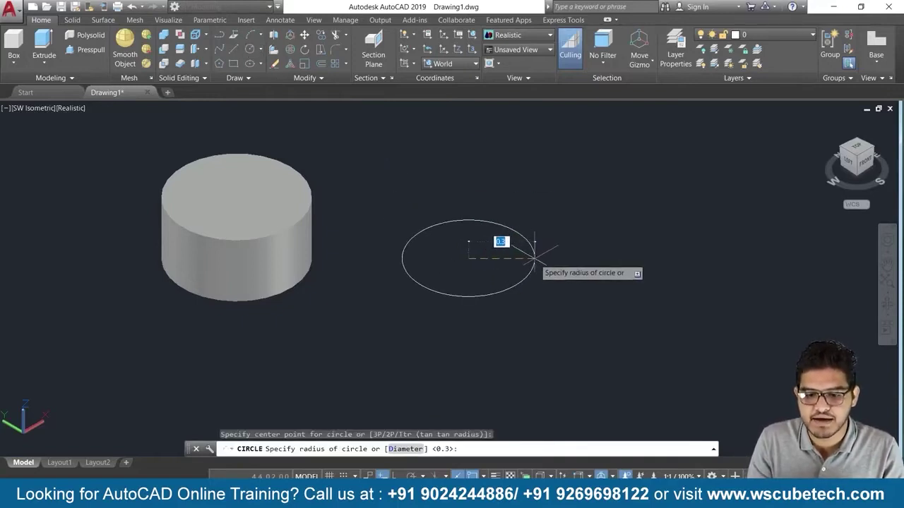
{"action": "left_click", "coordinate": [534, 257]}
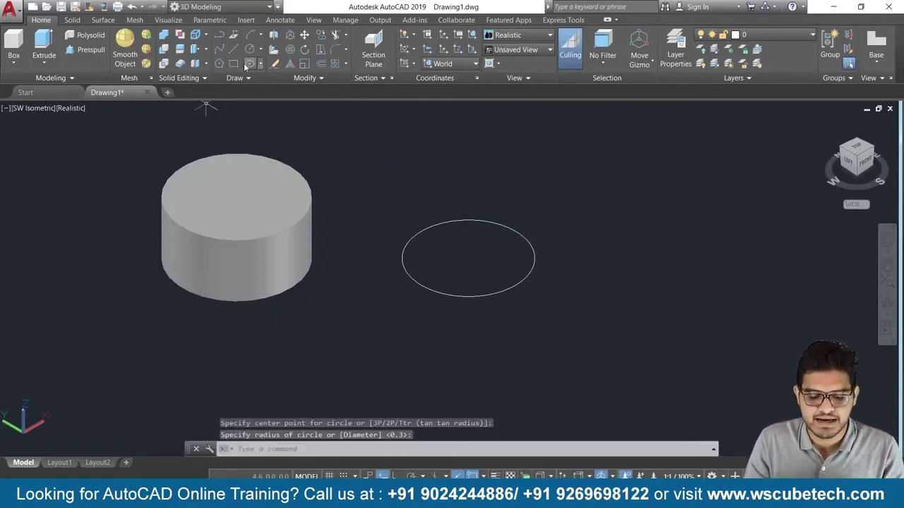
- Draw a tapered four-sided line handle running up-right from the circle's edge, with Ortho on
{"action": "type", "text": "l"}
{"action": "key", "text": "Return"}
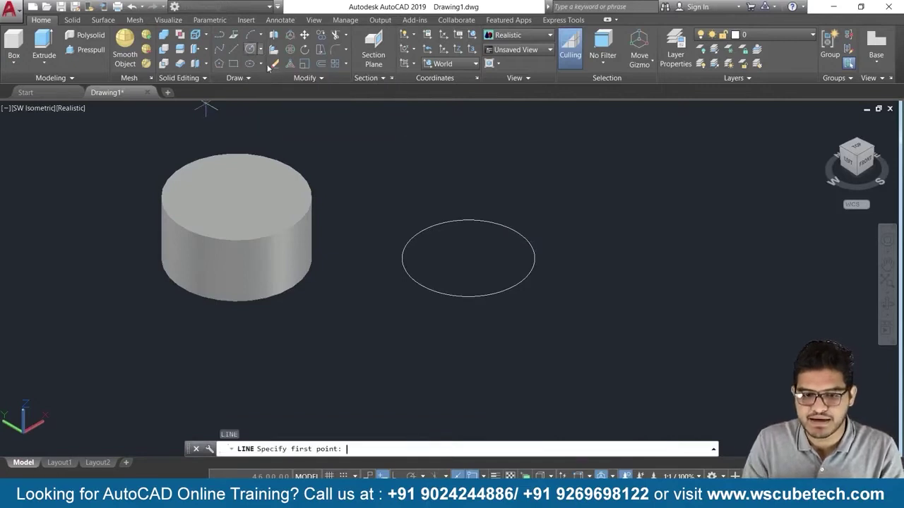
{"action": "left_click", "coordinate": [529, 244]}
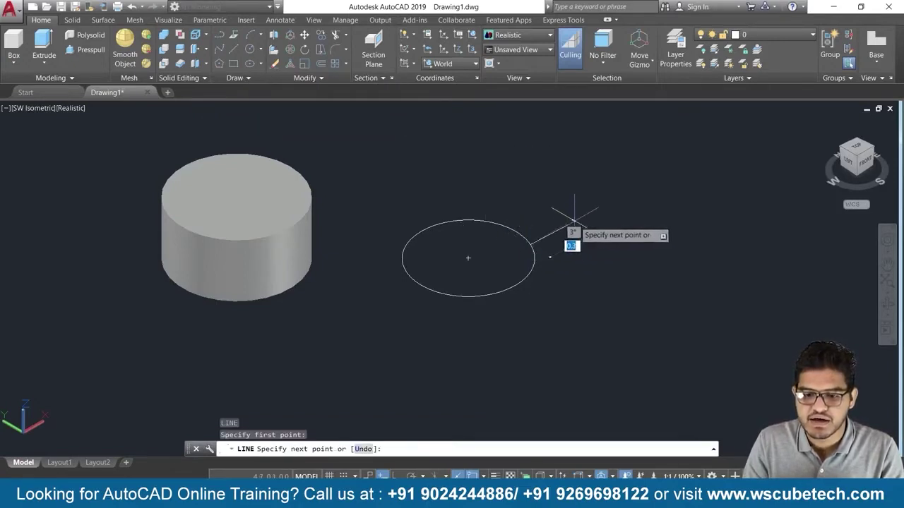
{"action": "left_click", "coordinate": [616, 205]}
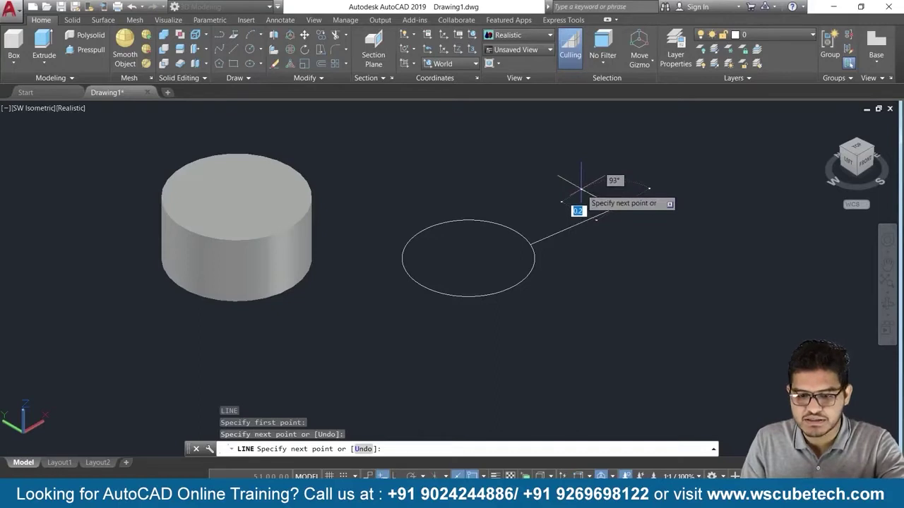
{"action": "key", "text": "F8"}
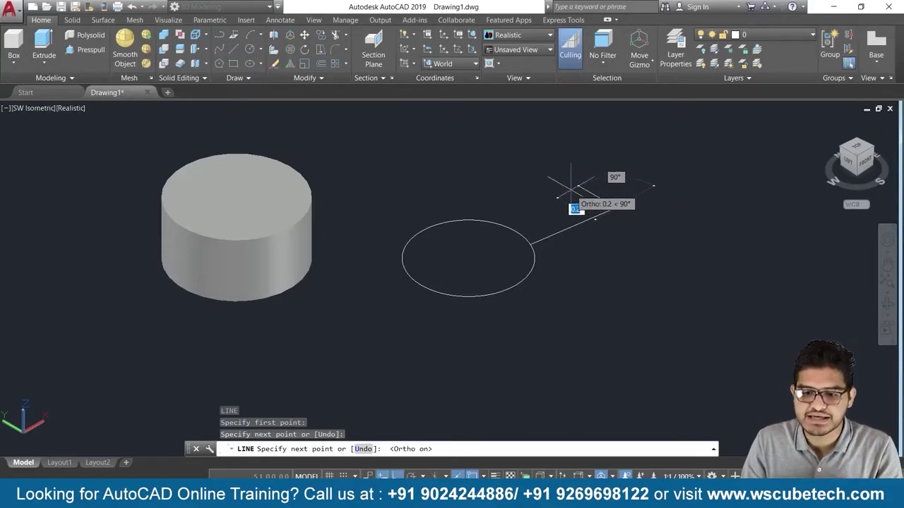
{"action": "left_click", "coordinate": [578, 187]}
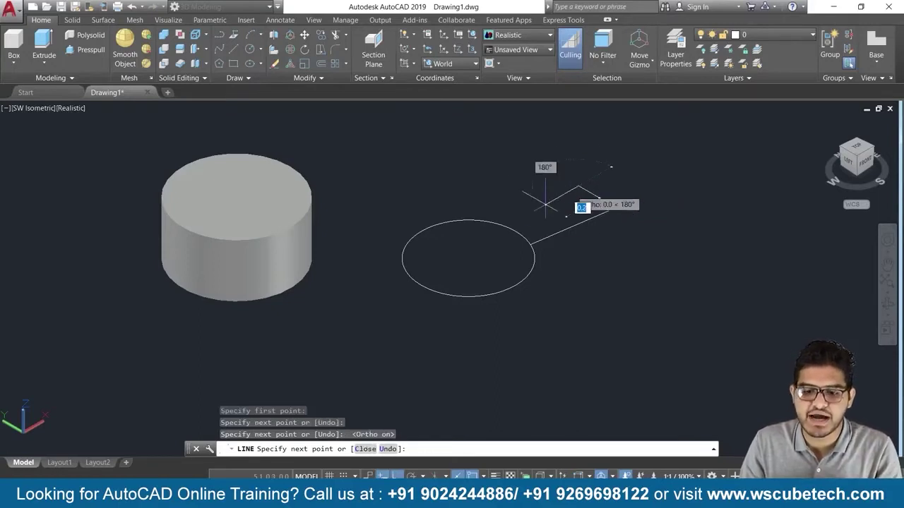
{"action": "left_click", "coordinate": [511, 227]}
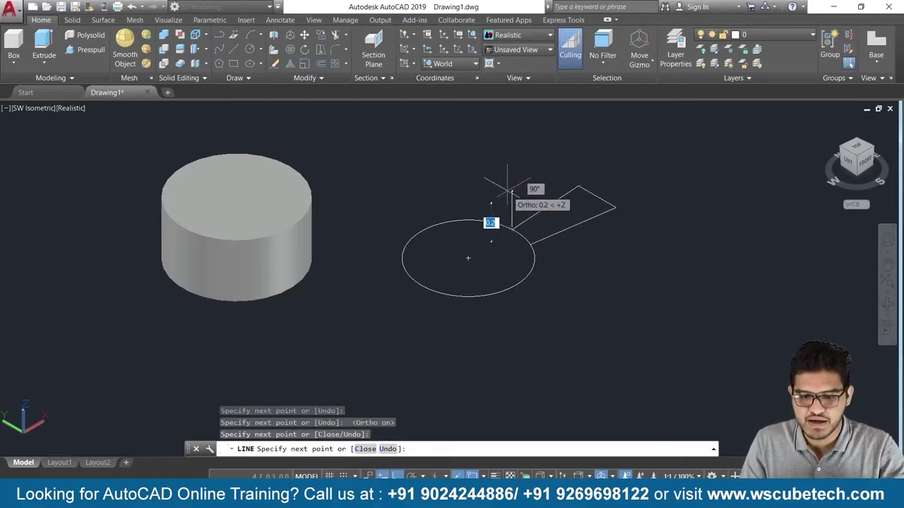
{"action": "key", "text": "Return"}
{"action": "mouse_move", "coordinate": [583, 323]}
{"action": "middle_mouse_down", "text": "shift"}
{"action": "mouse_move", "coordinate": [512, 294]}
{"action": "mouse_move", "coordinate": [571, 307]}
{"action": "middle_mouse_up", "text": "shift"}
{"action": "key", "text": "Return"}
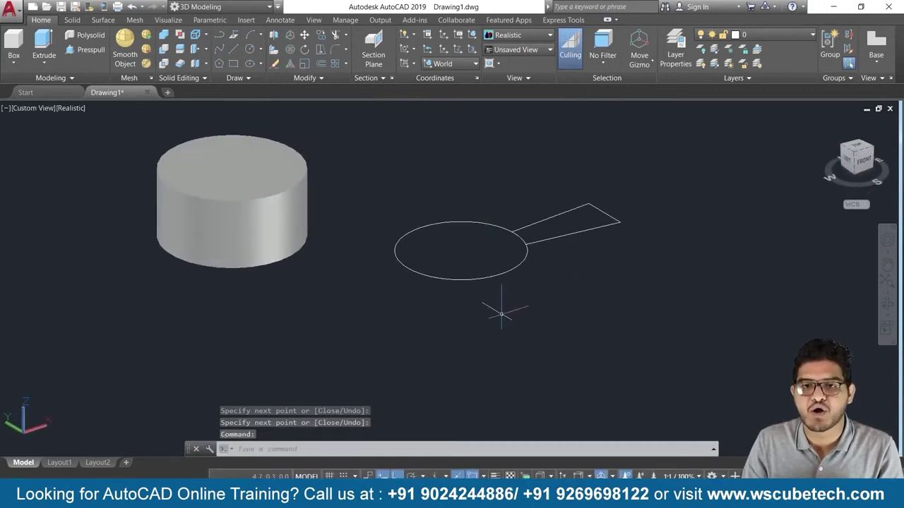
- Trim away the circle arc lying between the two handle lines using TR
{"action": "mouse_move", "coordinate": [501, 312]}
{"action": "middle_mouse_down", "text": "shift"}
{"action": "mouse_move", "coordinate": [516, 323]}
{"action": "mouse_move", "coordinate": [494, 333]}
{"action": "middle_mouse_up", "text": "shift"}
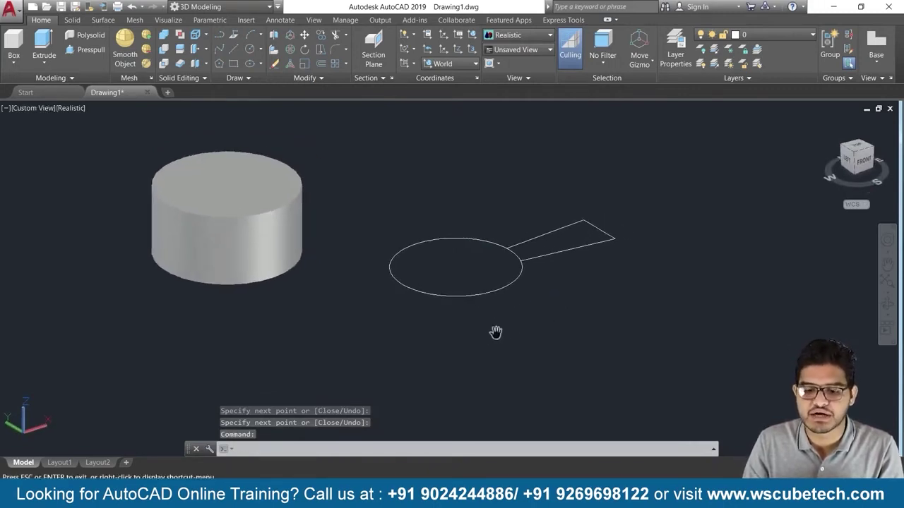
{"action": "mouse_move", "coordinate": [540, 308]}
{"action": "middle_mouse_down", "text": "shift"}
{"action": "mouse_move", "coordinate": [555, 304]}
{"action": "mouse_move", "coordinate": [568, 327]}
{"action": "middle_mouse_up", "text": "shift"}
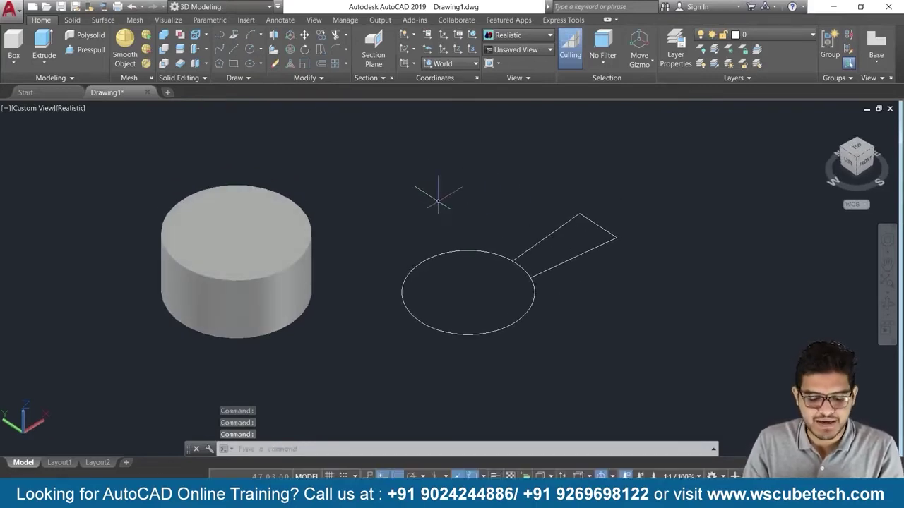
{"action": "type", "text": "tr"}
{"action": "key", "text": "Return"}
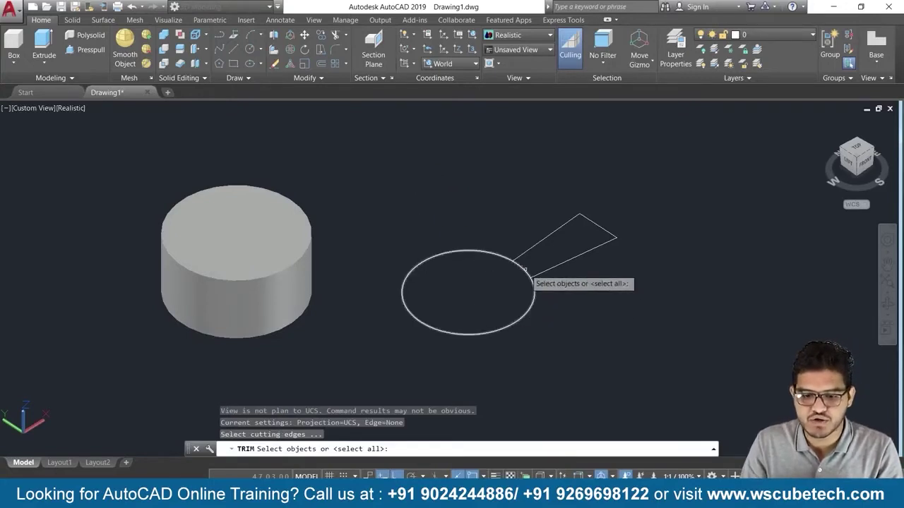
{"action": "key", "text": "Return"}
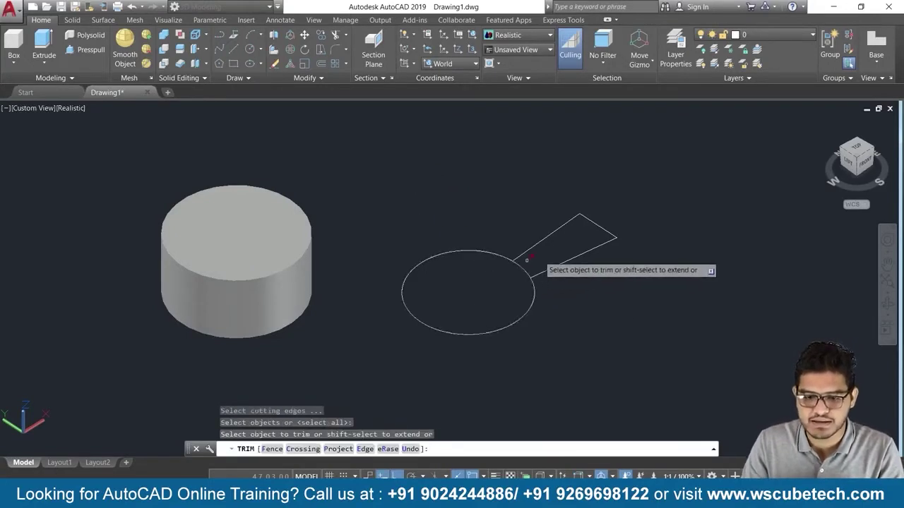
{"action": "left_click", "coordinate": [524, 269]}
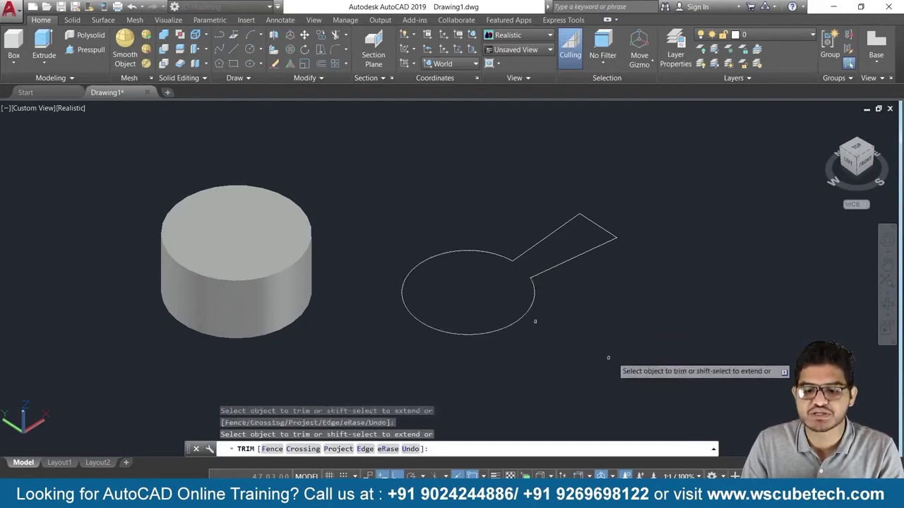
{"action": "key", "text": "Escape"}
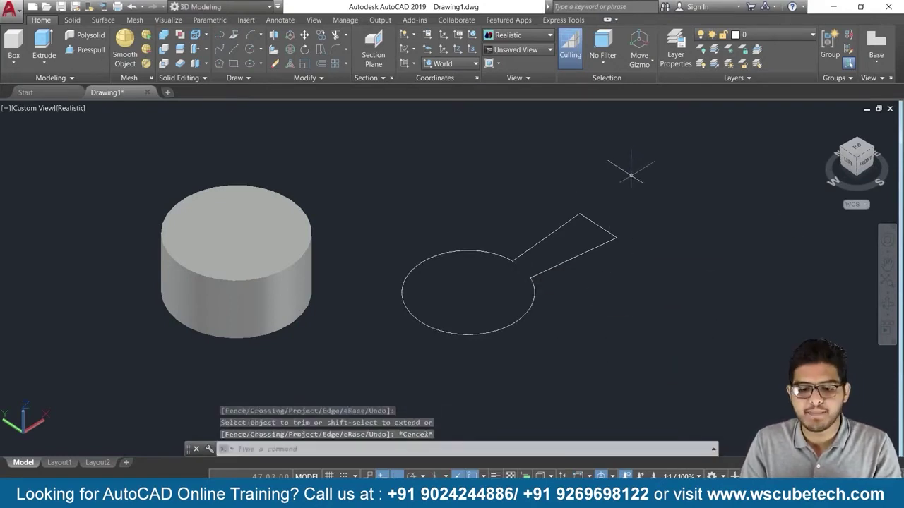
{"action": "key", "text": "ctrl+a"}
{"action": "key", "text": "Escape"}
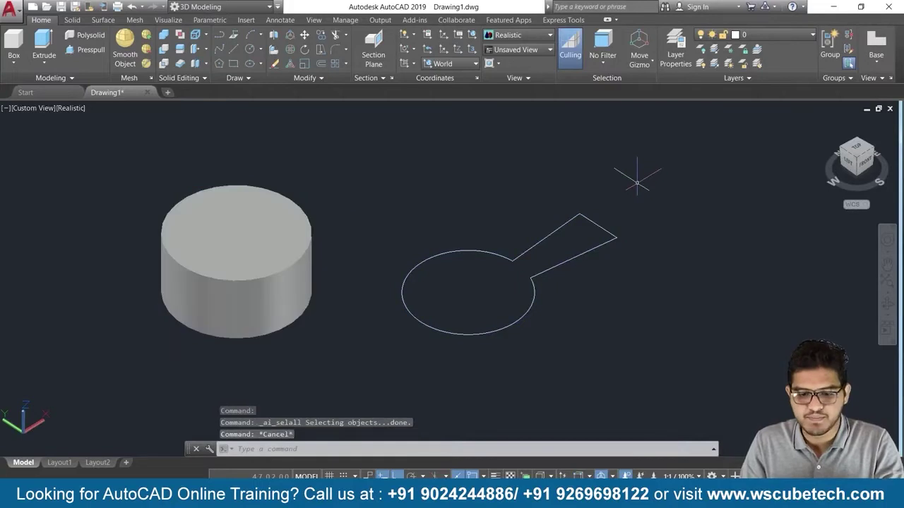
- Window-select the circle and handle lines and join them into one polyline with J
{"action": "left_click", "coordinate": [648, 173]}
{"action": "left_click", "coordinate": [389, 372]}
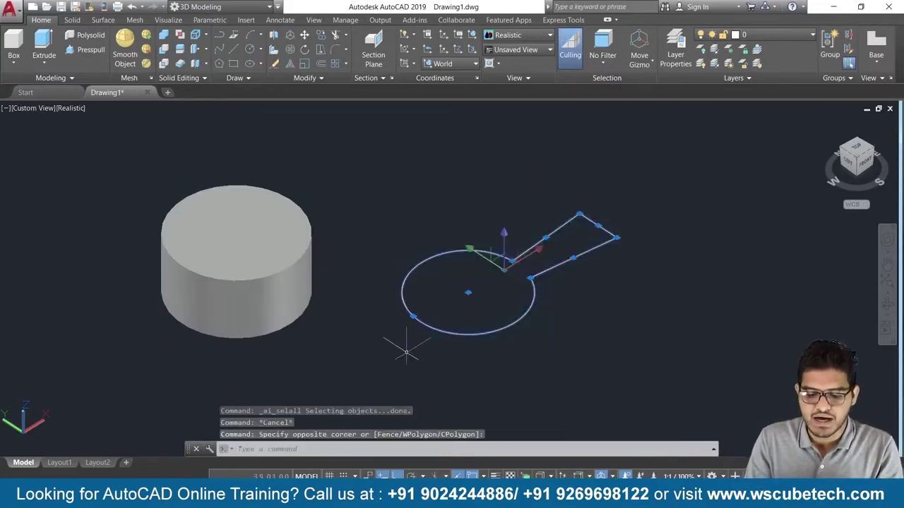
{"action": "type", "text": "j"}
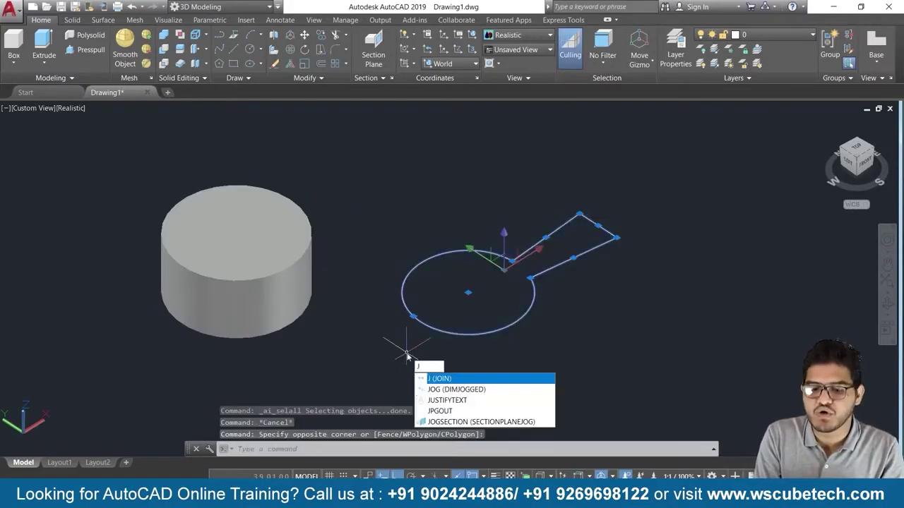
{"action": "key", "text": "Return"}
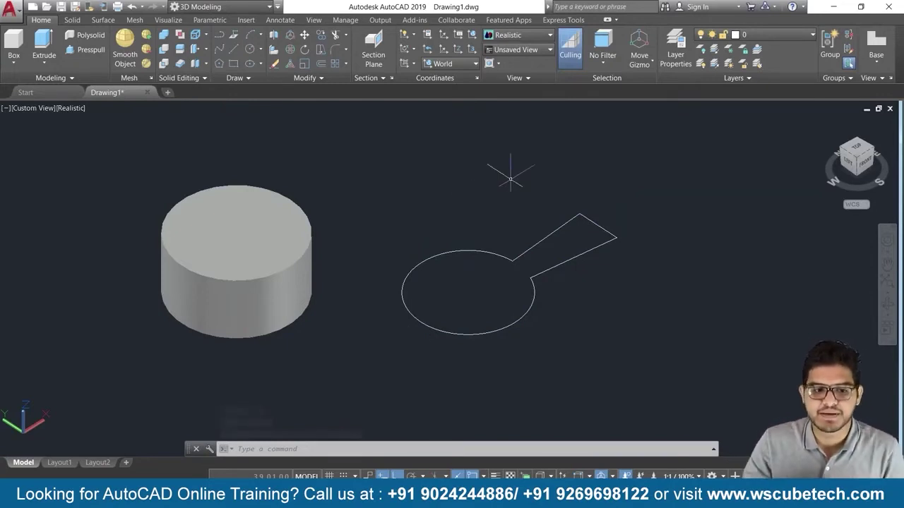
{"action": "left_click", "coordinate": [43, 44]}
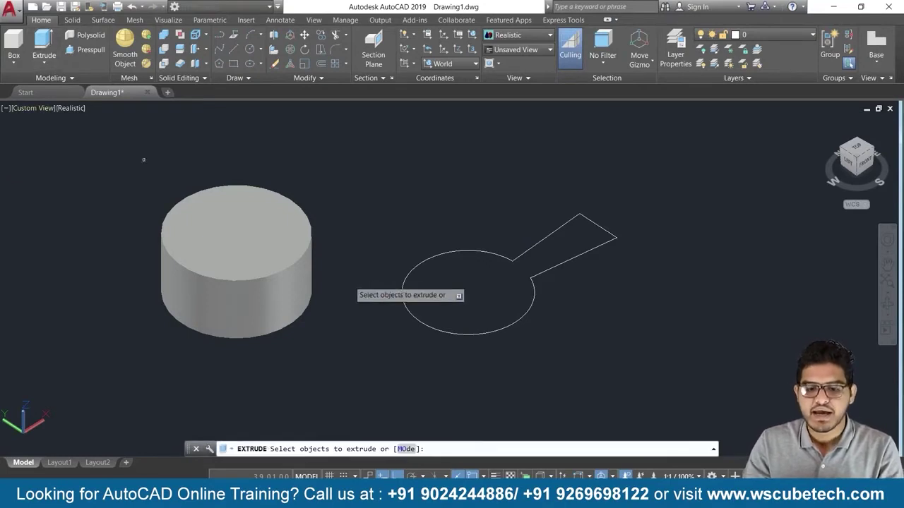
- Extrude the joined pan-shaped outline into a solid standing beside the first cylinder
{"action": "left_click", "coordinate": [411, 272]}
{"action": "key", "text": "Return"}
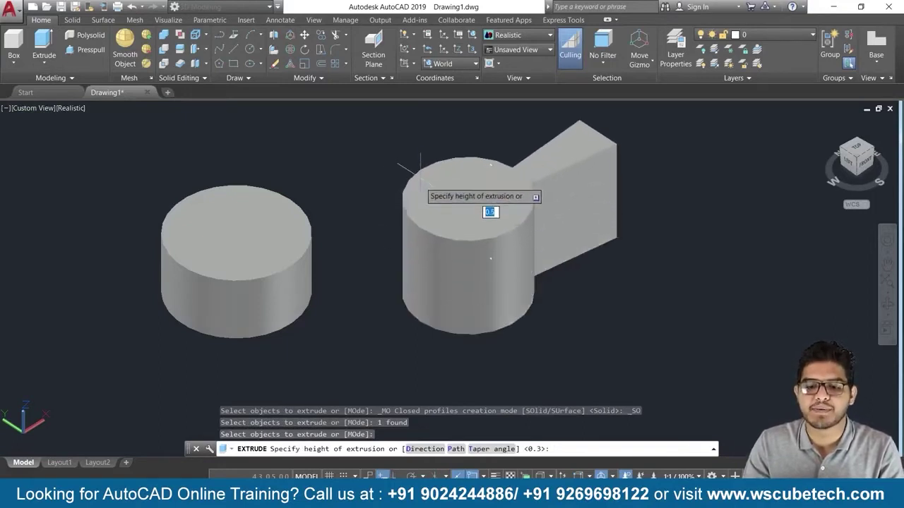
{"action": "left_click", "coordinate": [417, 190]}
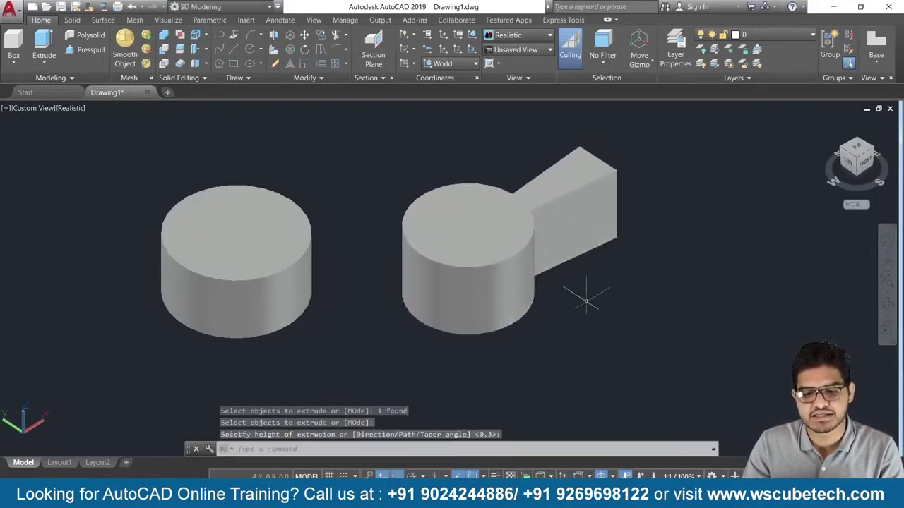
{"action": "scroll", "coordinate": [616, 299], "scroll_direction": "down", "scroll_amount": 4}
{"action": "scroll", "coordinate": [615, 299], "scroll_direction": "up", "scroll_amount": 3}
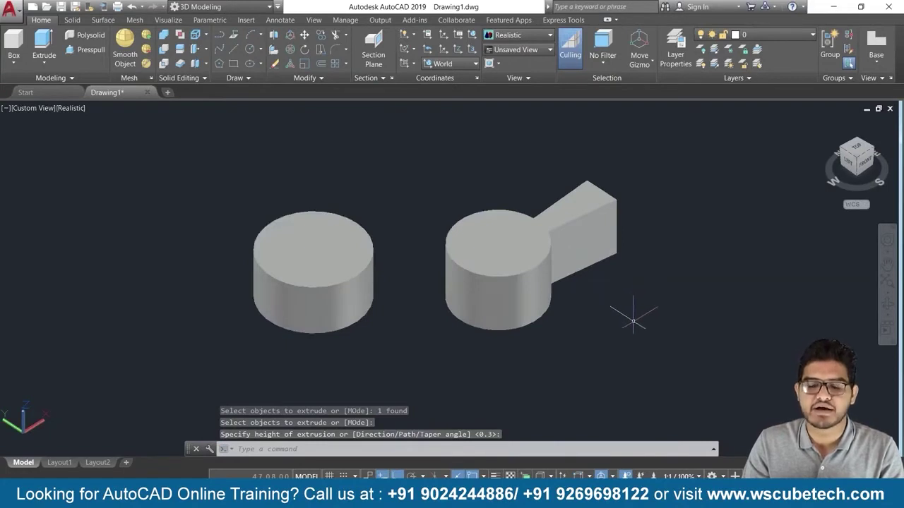
{"action": "middle_click_drag", "start_coordinate": [634, 320], "coordinate": [456, 303]}
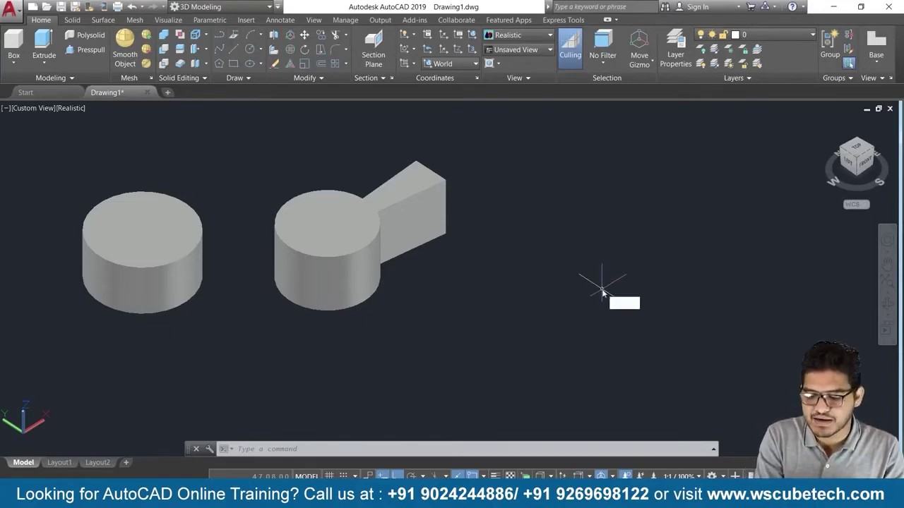
- Draw a closed four-sided line outline on the ground plane right of the two solids
{"action": "key", "text": "l"}
{"action": "key", "text": "Return"}
{"action": "left_click", "coordinate": [519, 296]}
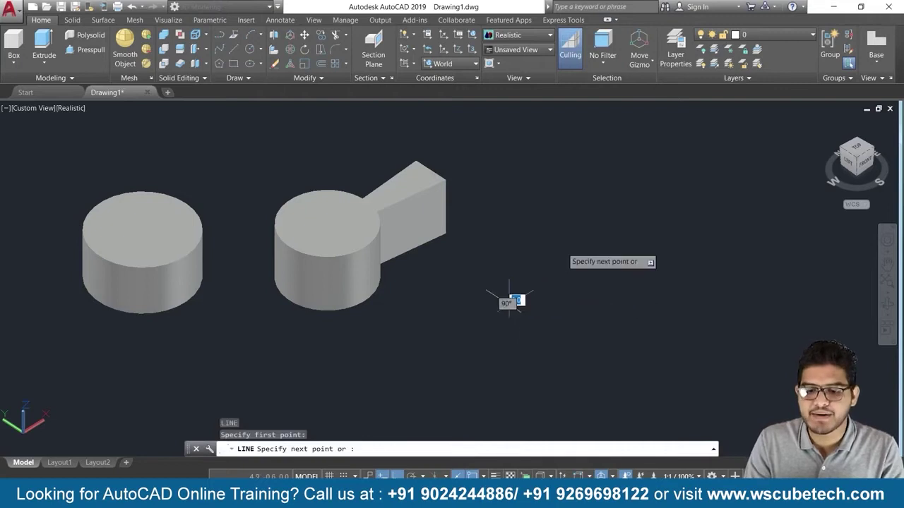
{"action": "left_click", "coordinate": [653, 215]}
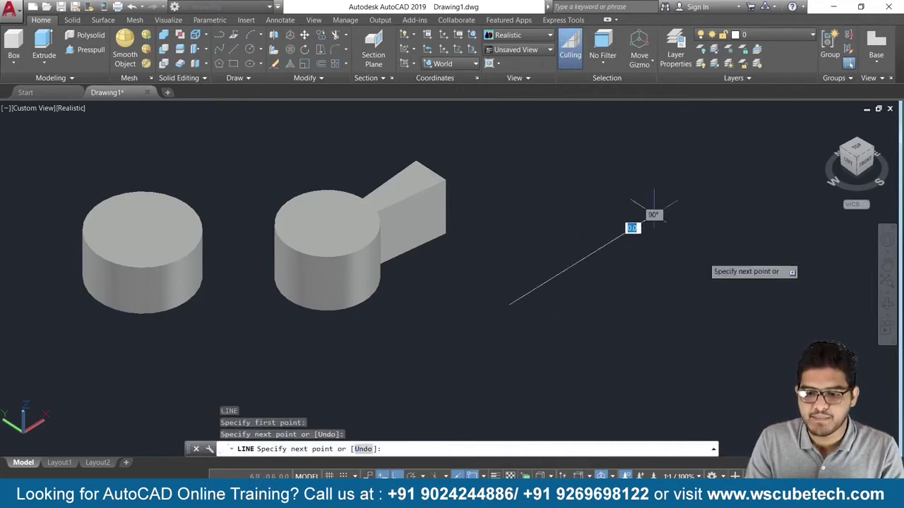
{"action": "left_click", "coordinate": [740, 280]}
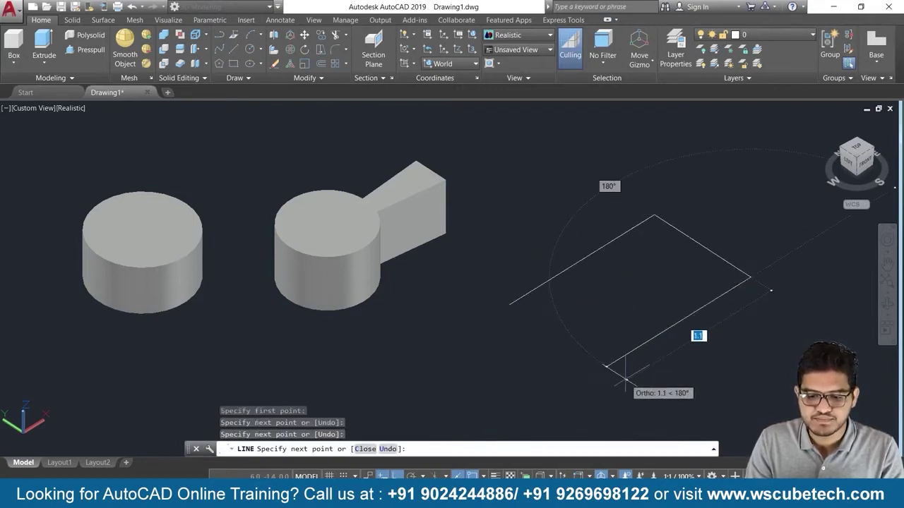
{"action": "left_click", "coordinate": [605, 366]}
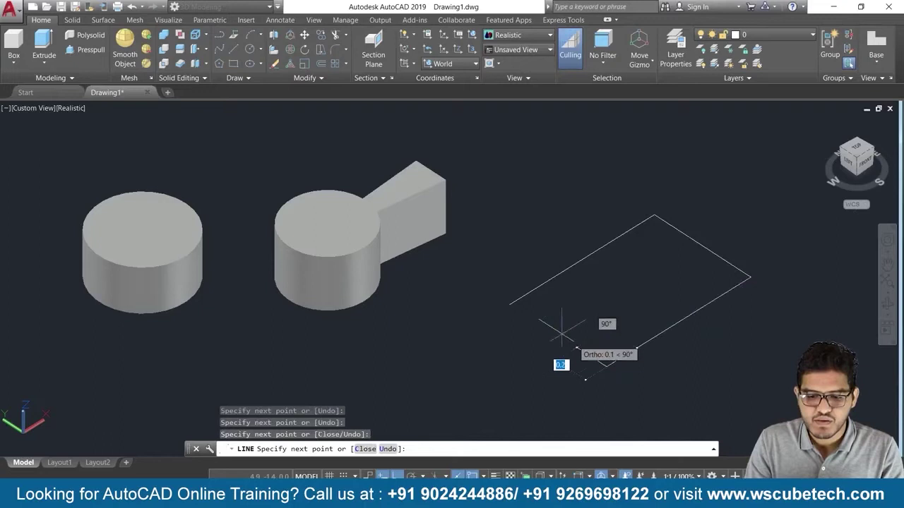
{"action": "left_click", "coordinate": [509, 305]}
{"action": "key", "text": "Return"}
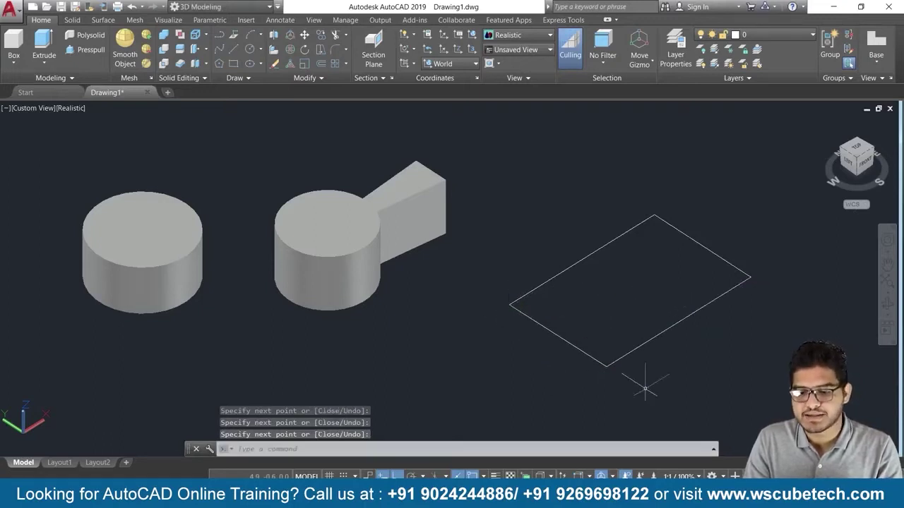
{"action": "scroll", "coordinate": [561, 386], "scroll_direction": "down", "scroll_amount": 4}
{"action": "scroll", "coordinate": [699, 360], "scroll_direction": "up", "scroll_amount": 1}
{"action": "scroll", "coordinate": [706, 359], "scroll_direction": "up", "scroll_amount": 2}
{"action": "mouse_move", "coordinate": [706, 358]}
{"action": "middle_mouse_down"}
{"action": "mouse_move", "coordinate": [464, 353]}
{"action": "mouse_move", "coordinate": [464, 317]}
{"action": "middle_mouse_up"}
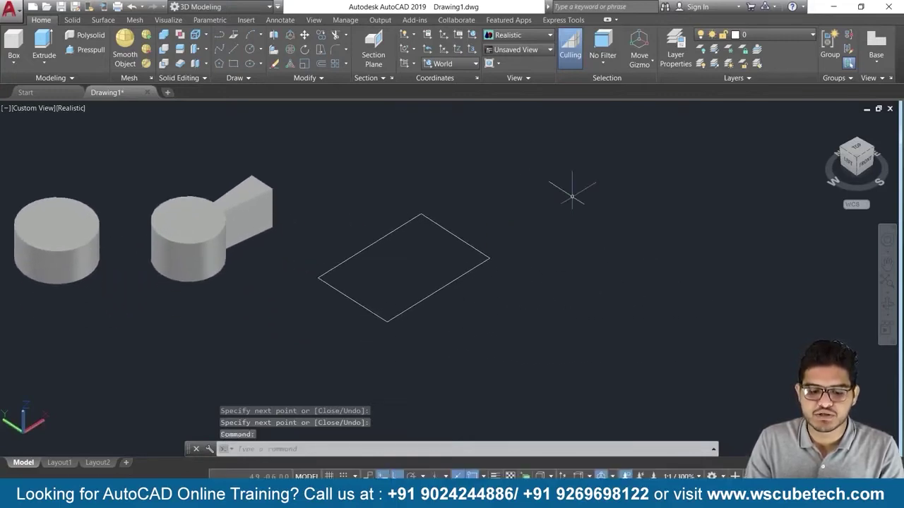
{"action": "type", "text": "r"}
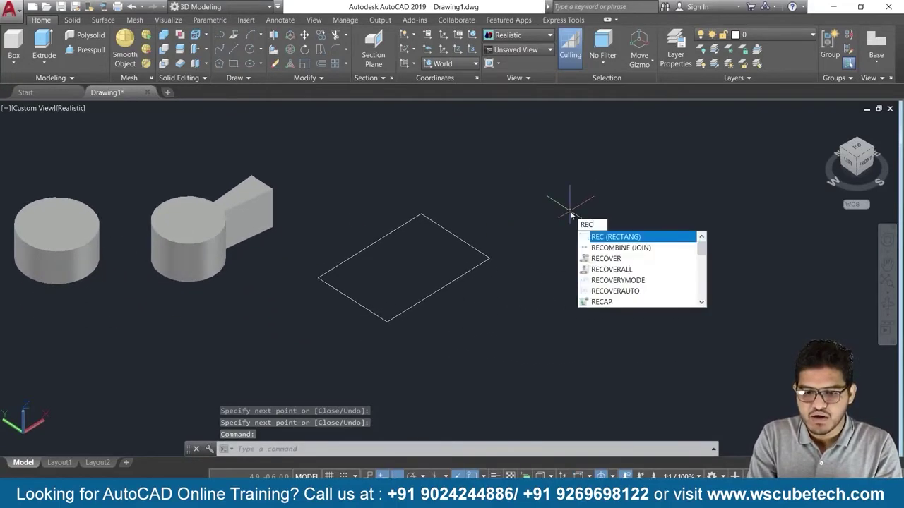
- Draw a closed rectangle polyline below and right of the four-line outline
{"action": "key", "text": "Return"}
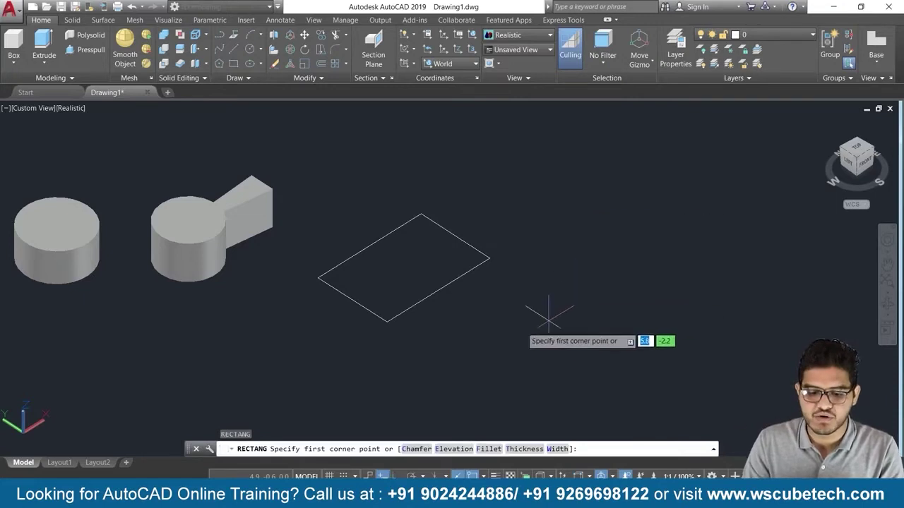
{"action": "left_click", "coordinate": [519, 327]}
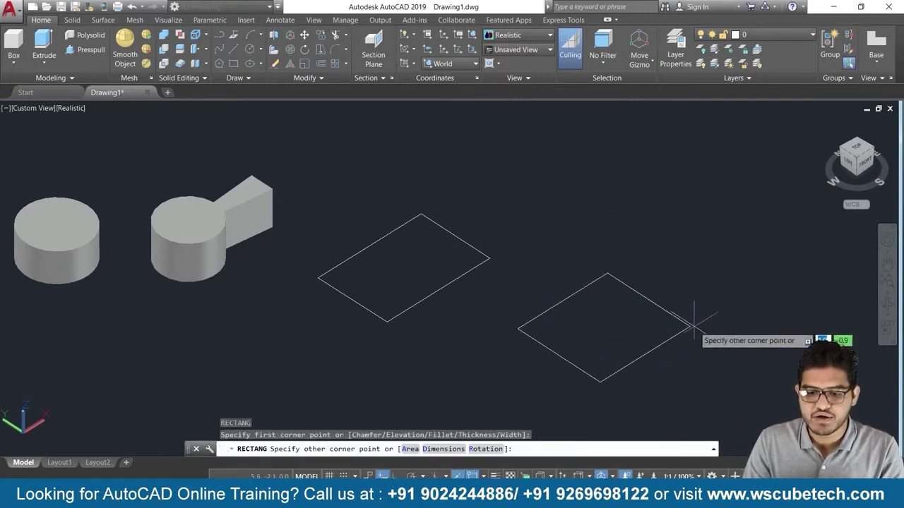
{"action": "left_click", "coordinate": [701, 311]}
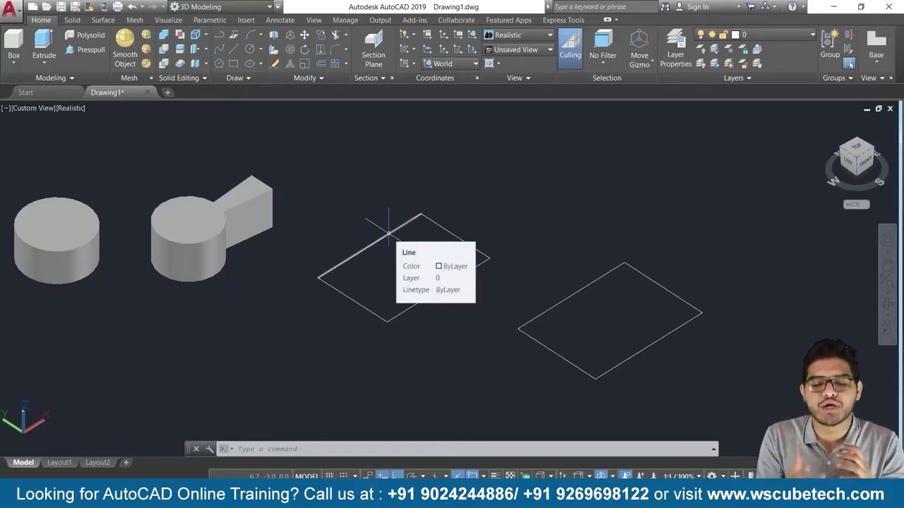
{"action": "left_click", "coordinate": [49, 42]}
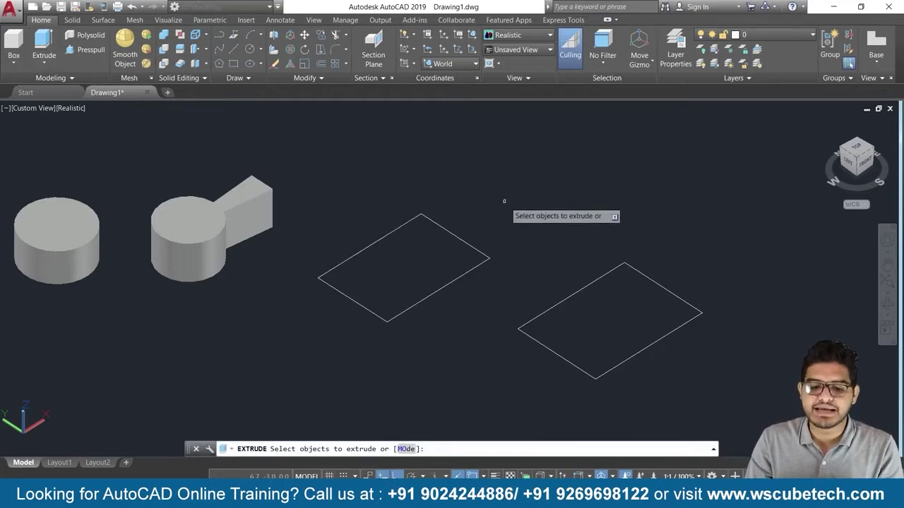
- Extrude the left outline's four lines into open rectangular walls without top or bottom
{"action": "left_click", "coordinate": [506, 203]}
{"action": "left_click", "coordinate": [307, 335]}
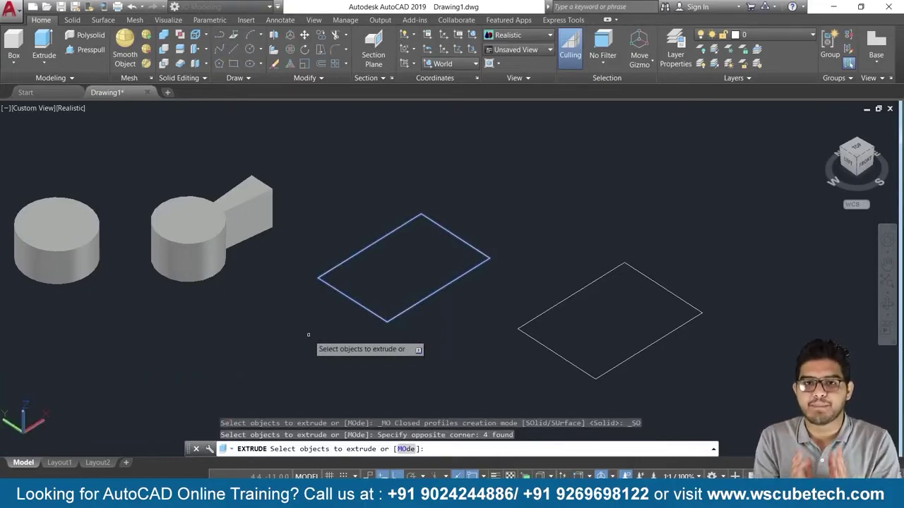
{"action": "key", "text": "Return"}
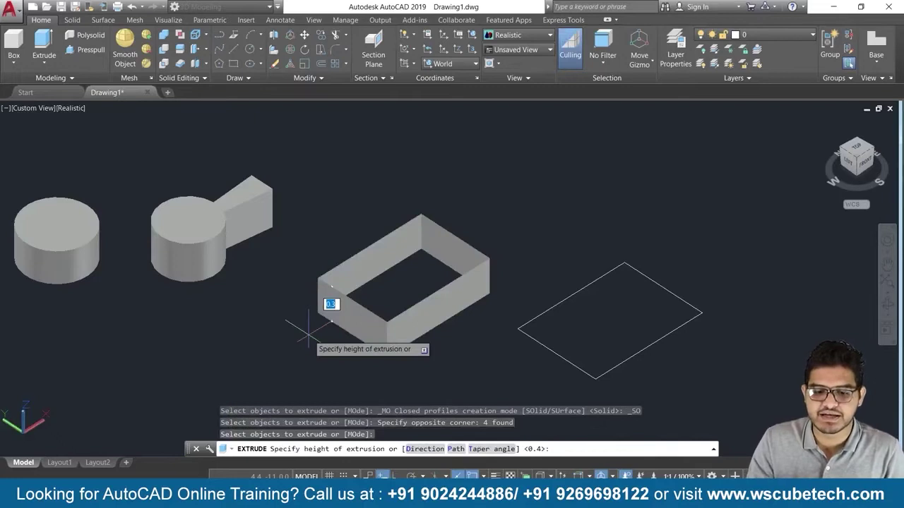
{"action": "left_click", "coordinate": [385, 236]}
{"action": "middle_click_drag", "start_coordinate": [592, 212], "coordinate": [483, 192]}
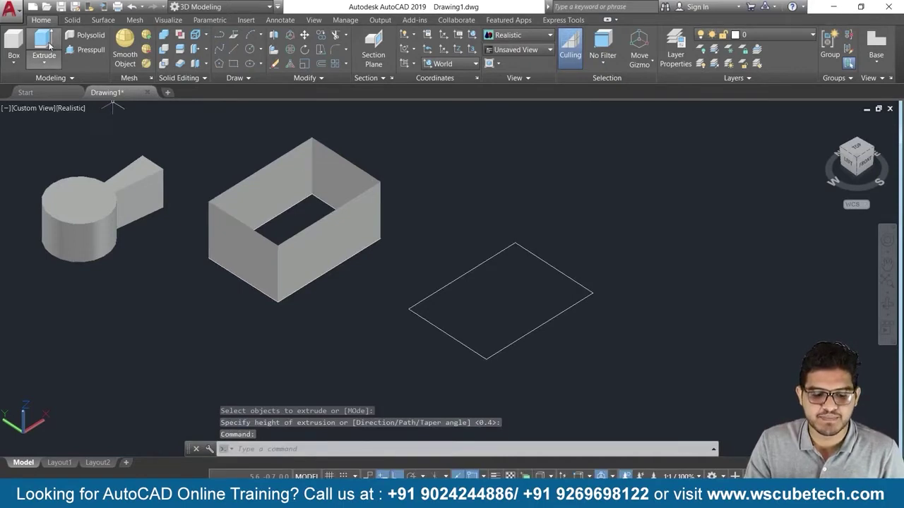
- Start Extend by mistake with the right rectangle as boundary, then cancel it
{"action": "type", "text": "exy"}
{"action": "key", "text": "Return"}
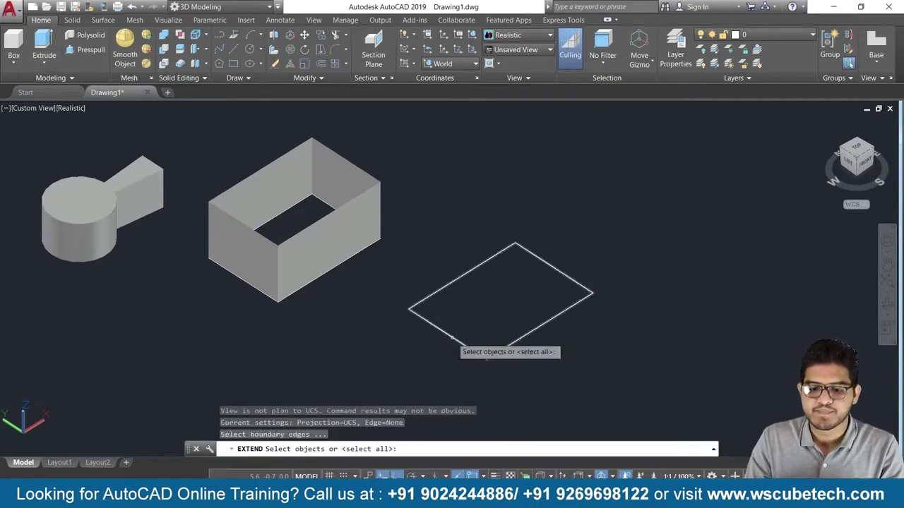
{"action": "left_click", "coordinate": [594, 242]}
{"action": "left_click", "coordinate": [471, 344]}
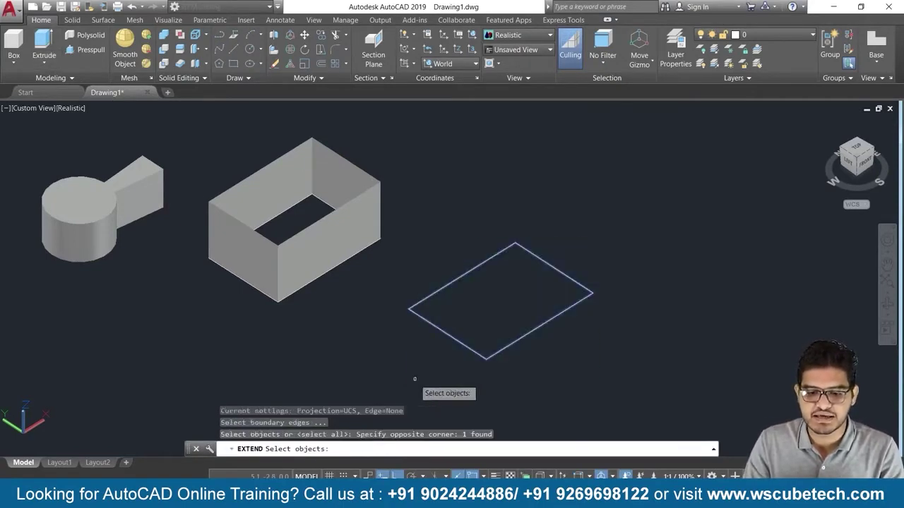
{"action": "key", "text": "Return"}
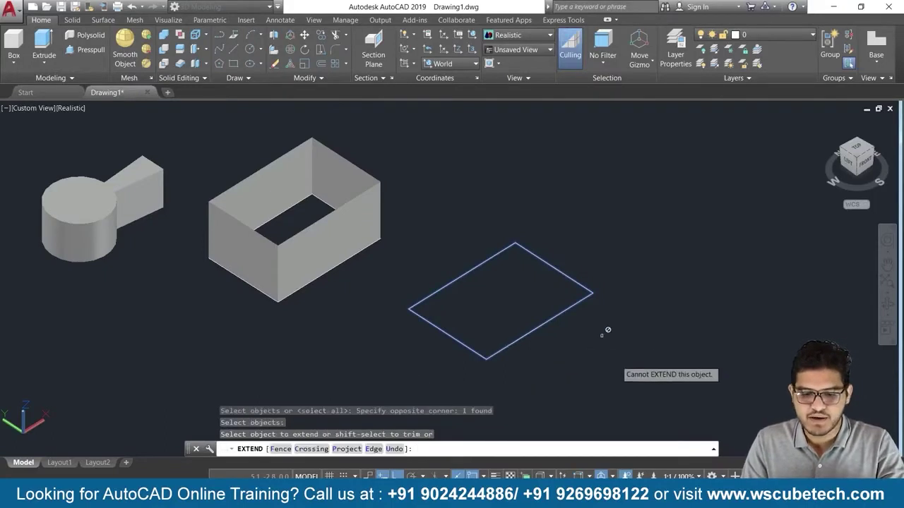
{"action": "key", "text": "Escape"}
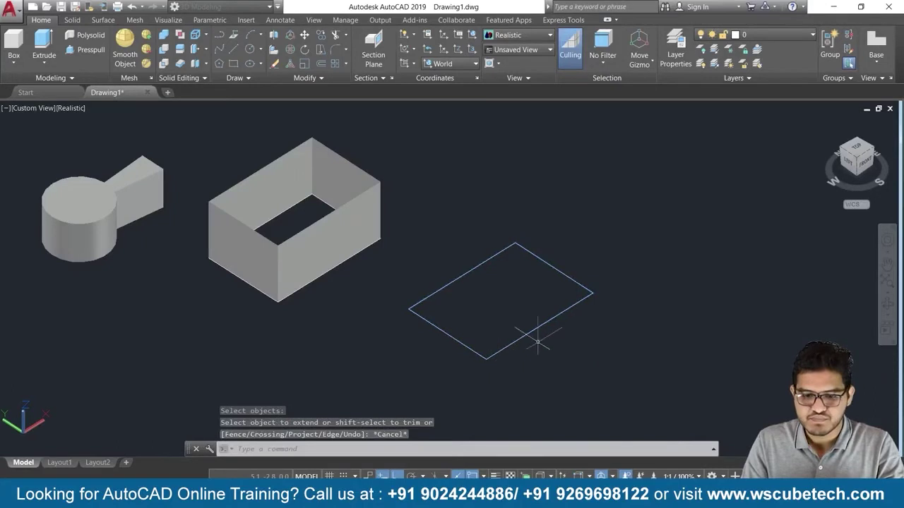
- Extrude the polyline rectangle with EXT into a closed solid box
{"action": "type", "text": "EXT"}
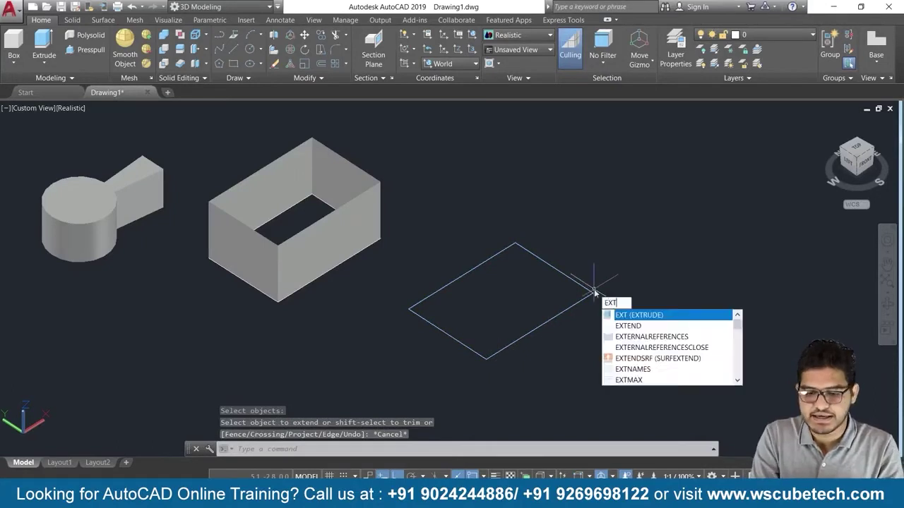
{"action": "key", "text": "Return"}
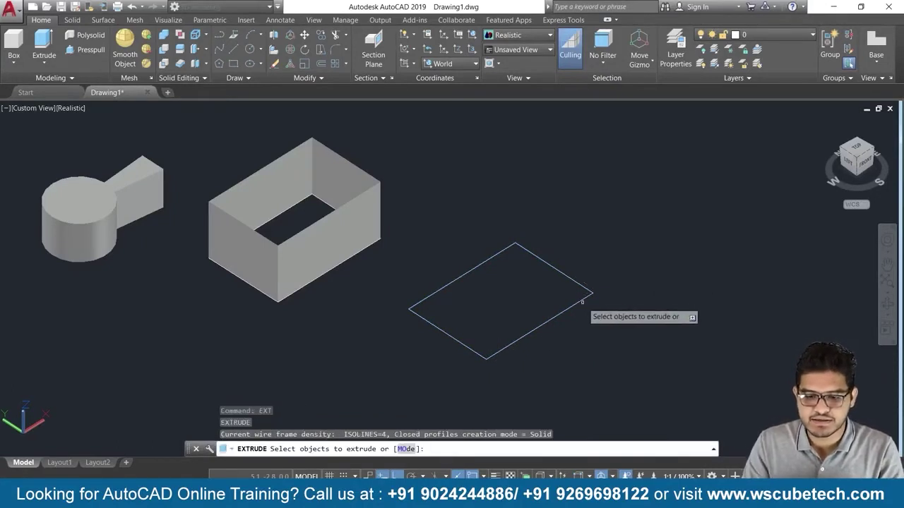
{"action": "left_click", "coordinate": [579, 301]}
{"action": "key", "text": "Return"}
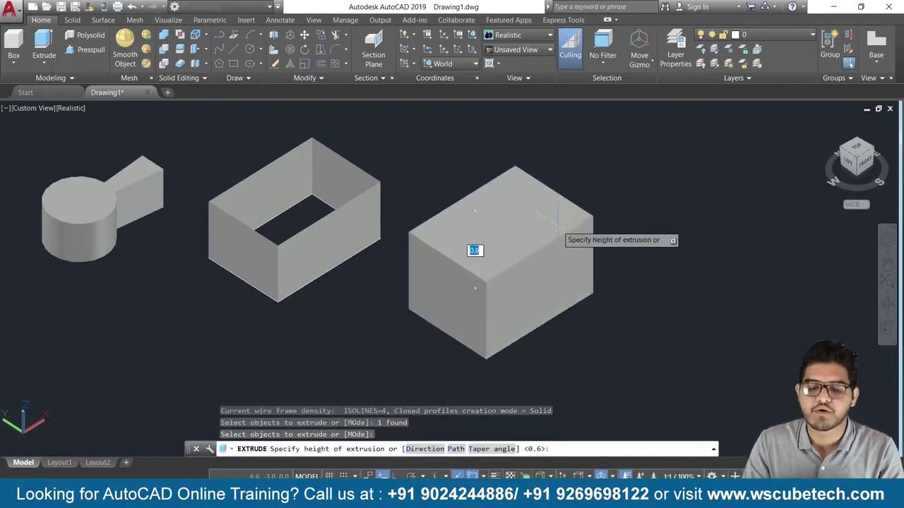
{"action": "left_click", "coordinate": [565, 215]}
{"action": "scroll", "coordinate": [664, 184], "scroll_direction": "down", "scroll_amount": 3}
{"action": "scroll", "coordinate": [667, 208], "scroll_direction": "up", "scroll_amount": 3}
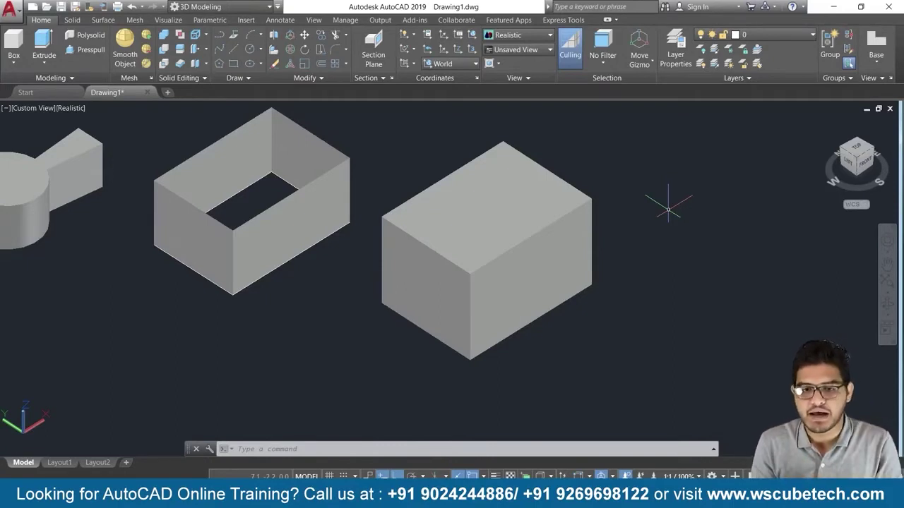
{"action": "scroll", "coordinate": [682, 211], "scroll_direction": "down", "scroll_amount": 5}
- Draw a new rectangle by two opposite corners to the right of the solid box
{"action": "scroll", "coordinate": [661, 248], "scroll_direction": "up", "scroll_amount": 2}
{"action": "mouse_move", "coordinate": [667, 272]}
{"action": "middle_mouse_down"}
{"action": "mouse_move", "coordinate": [492, 284]}
{"action": "mouse_move", "coordinate": [423, 266]}
{"action": "middle_mouse_up"}
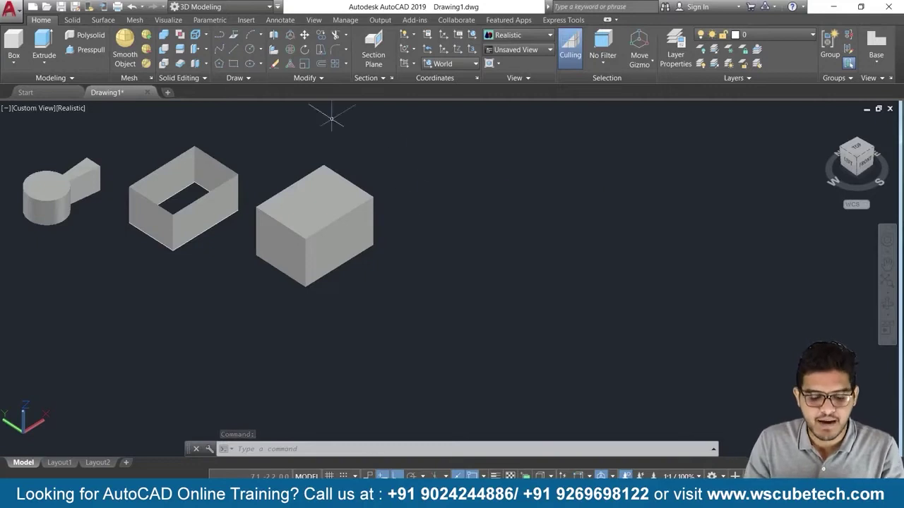
{"action": "type", "text": "rst c"}
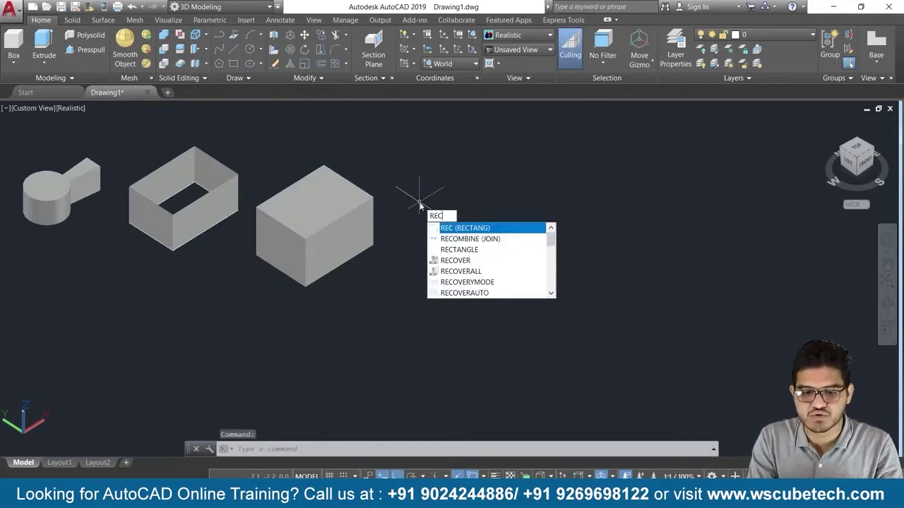
{"action": "key", "text": "Return"}
{"action": "left_click", "coordinate": [459, 274]}
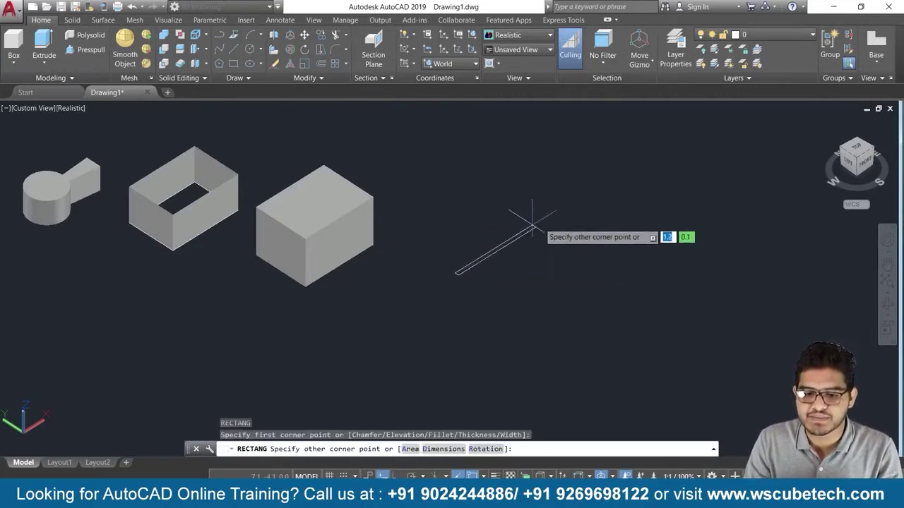
{"action": "left_click", "coordinate": [651, 261]}
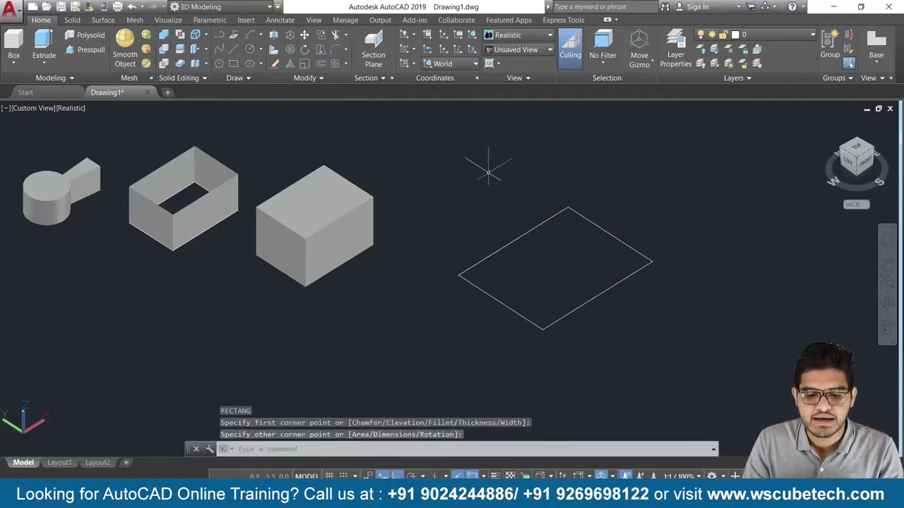
{"action": "left_click", "coordinate": [42, 45]}
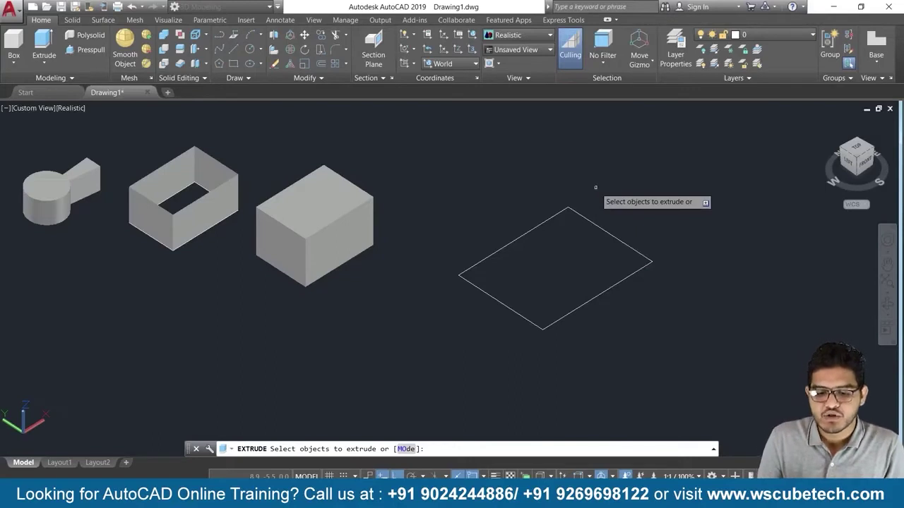
- Extrude the new rectangle in Surface mode into open walls without top or bottom
{"action": "type", "text": "mo"}
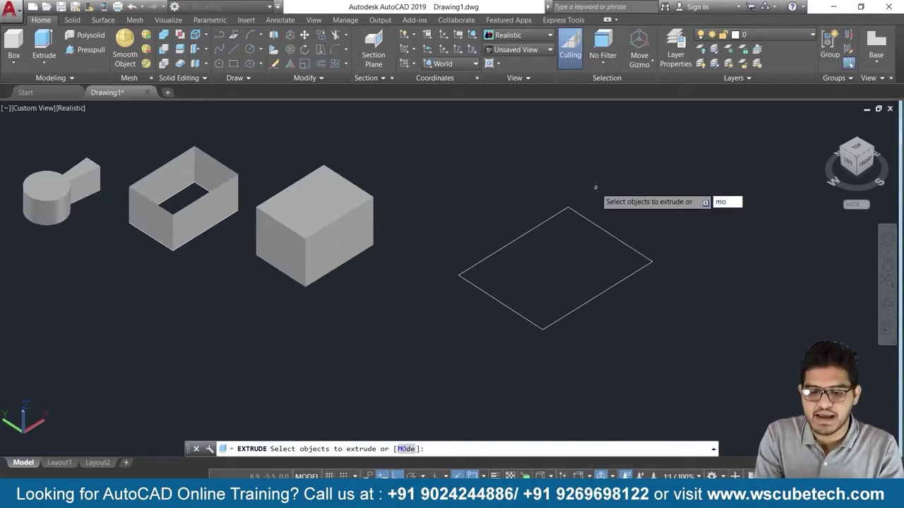
{"action": "key", "text": "Return"}
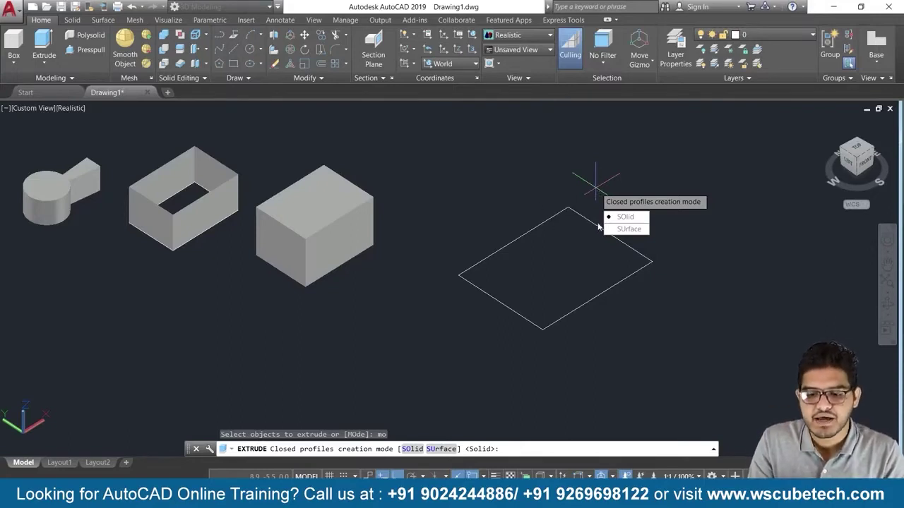
{"action": "left_click", "coordinate": [628, 229]}
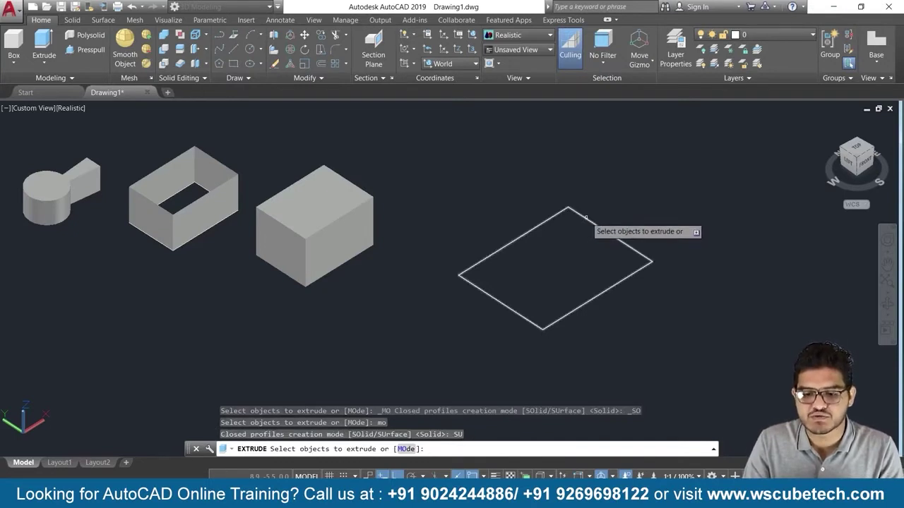
{"action": "left_click", "coordinate": [585, 218]}
{"action": "key", "text": "Return"}
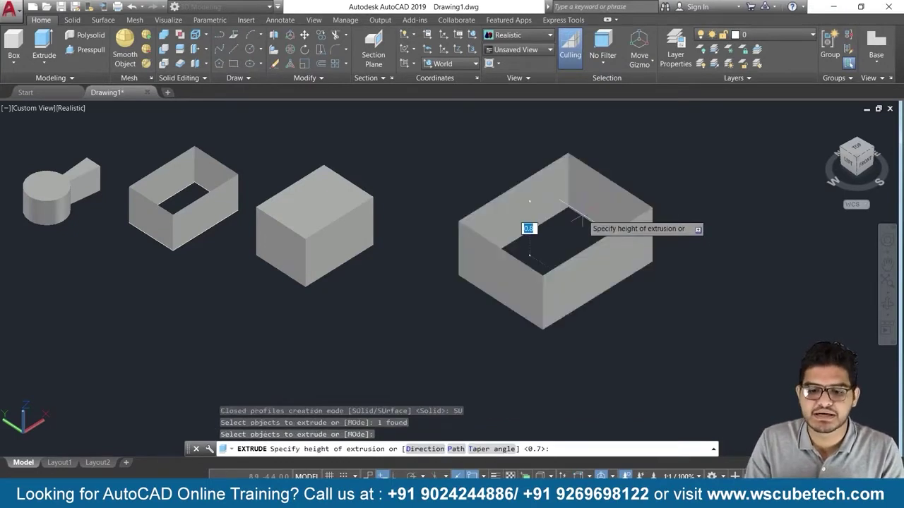
{"action": "left_click", "coordinate": [588, 223]}
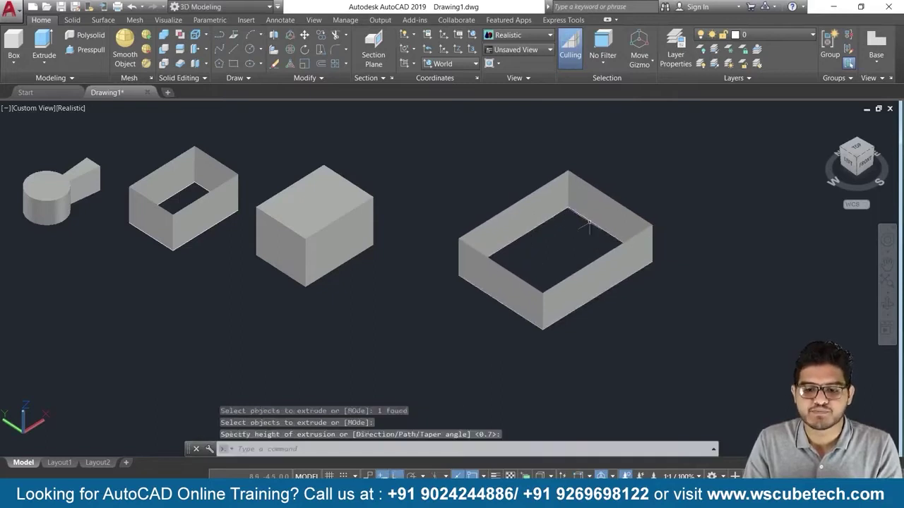
{"action": "middle_click_drag", "start_coordinate": [695, 355], "coordinate": [512, 361]}
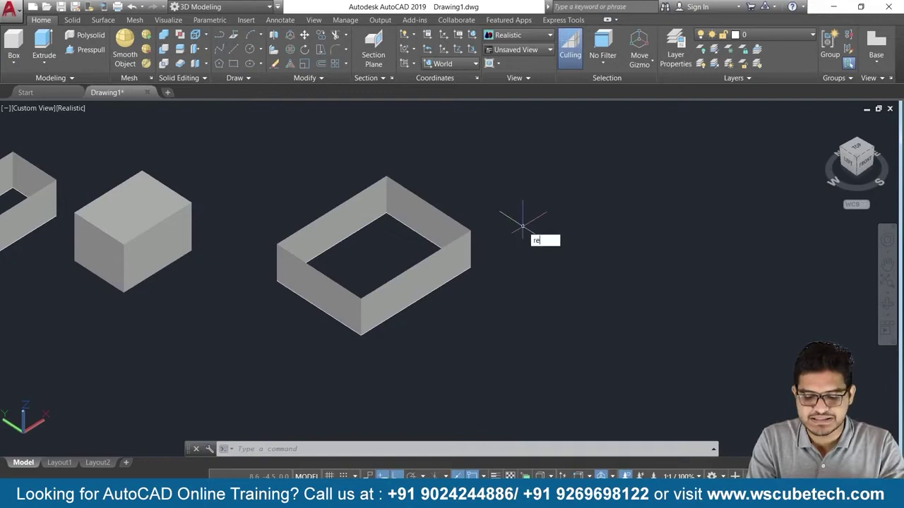
- Draw a third rectangle beside the open-walled surface box
{"action": "type", "text": "c"}
{"action": "key", "text": "Return"}
{"action": "left_click", "coordinate": [539, 311]}
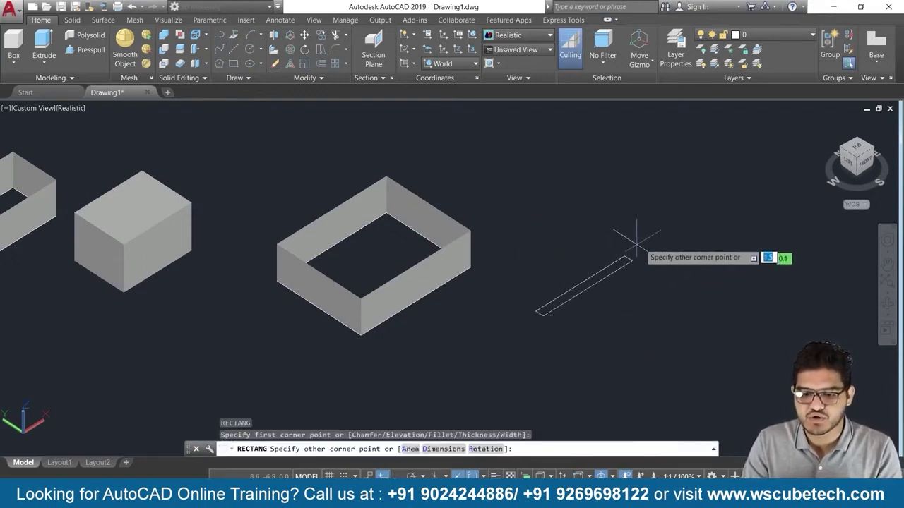
{"action": "left_click", "coordinate": [745, 291]}
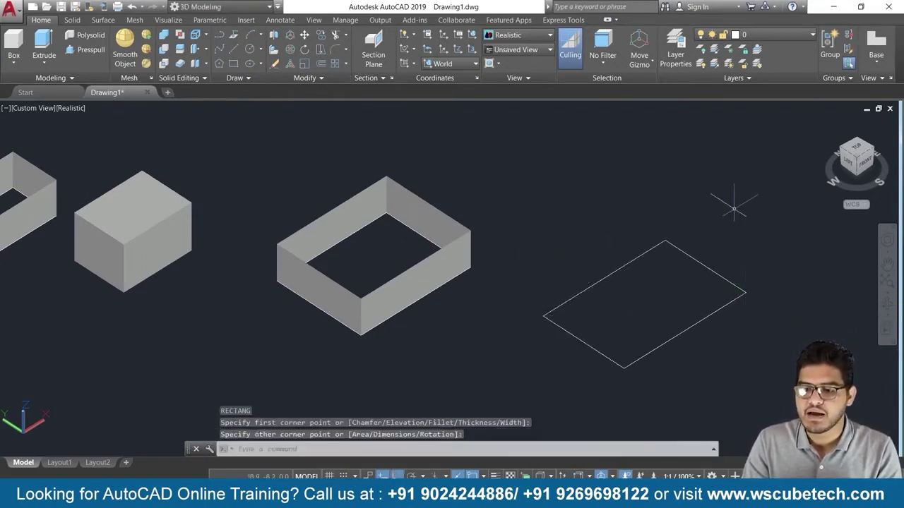
{"action": "middle_click_drag", "start_coordinate": [733, 208], "coordinate": [565, 178]}
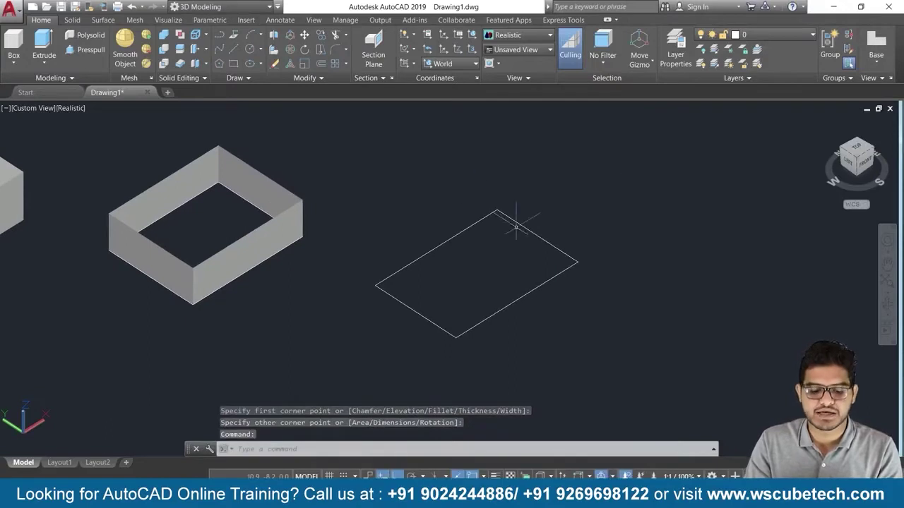
- Try a solid extrusion along a picked in-plane direction with Ortho off, which fails
{"action": "type", "text": "ext"}
{"action": "key", "text": "Return"}
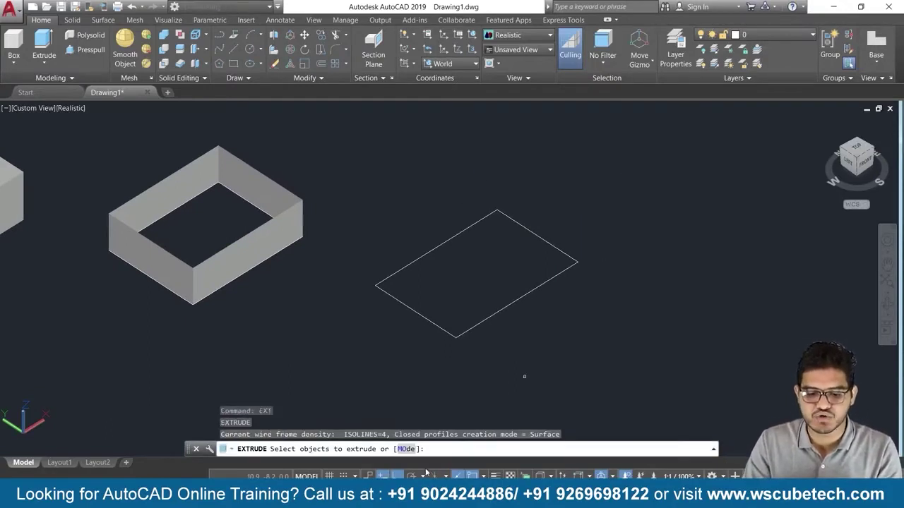
{"action": "left_click", "coordinate": [401, 449]}
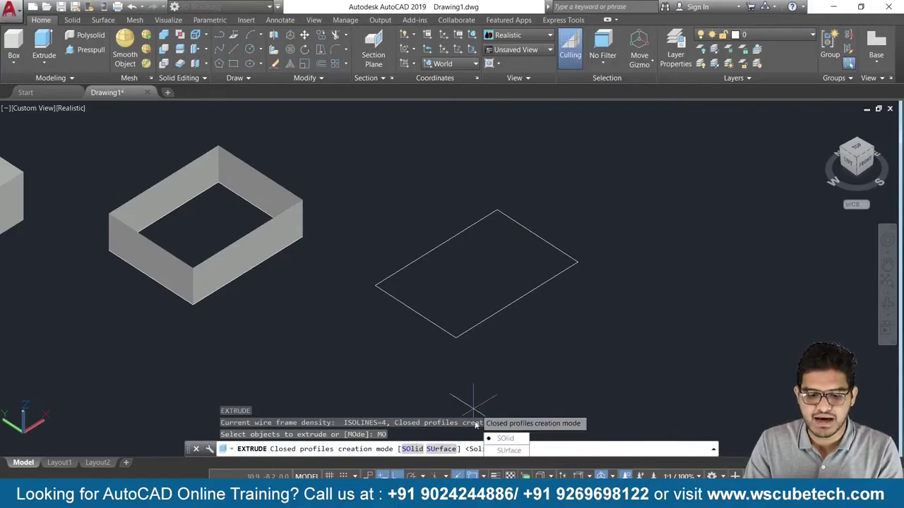
{"action": "left_click", "coordinate": [412, 450]}
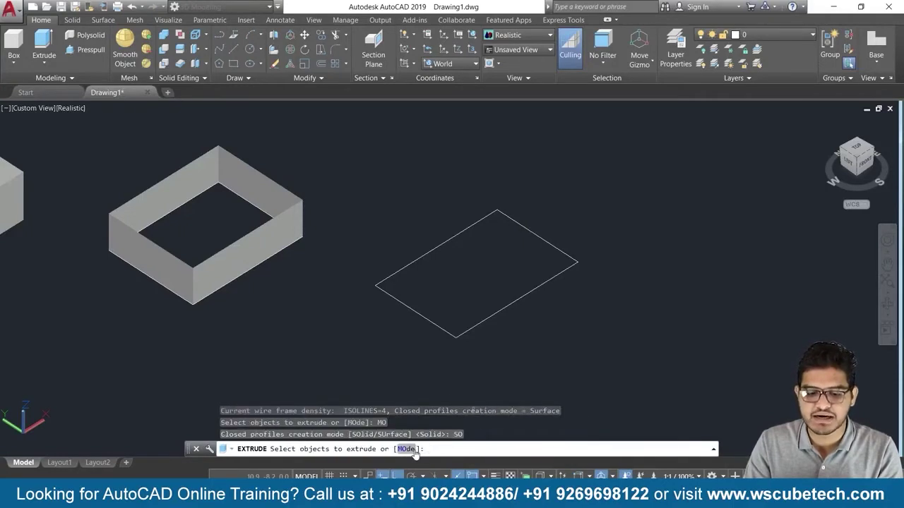
{"action": "left_click", "coordinate": [480, 322]}
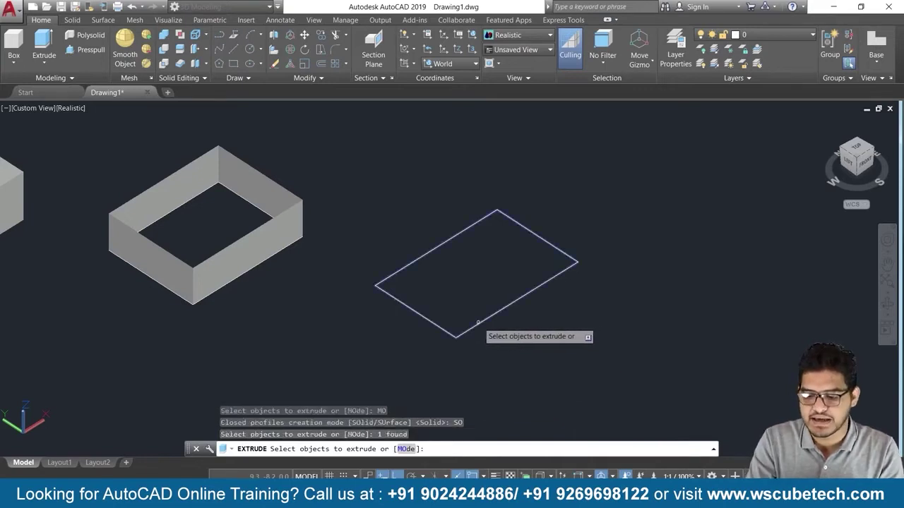
{"action": "key", "text": "Return"}
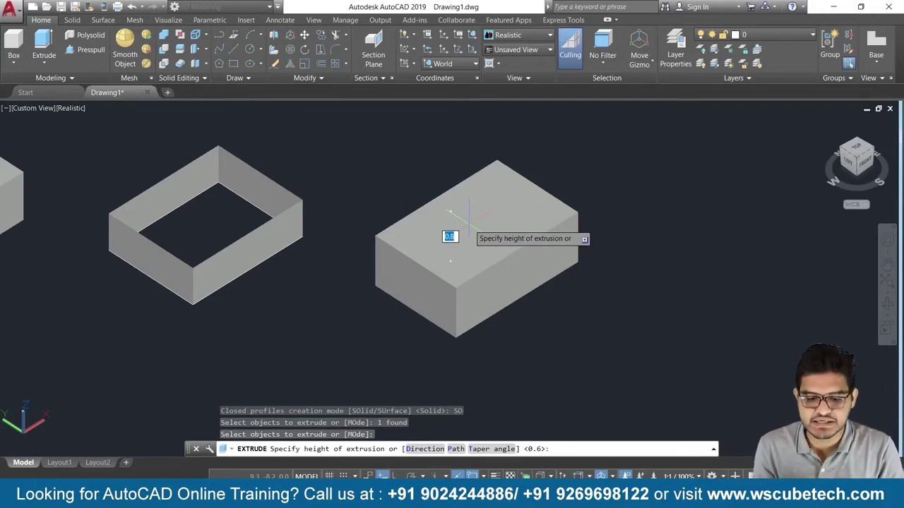
{"action": "type", "text": "d"}
{"action": "key", "text": "Return"}
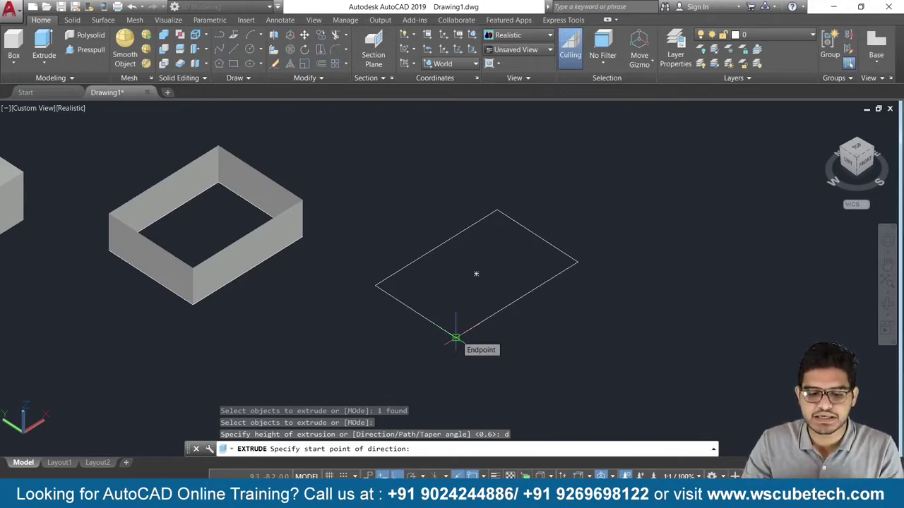
{"action": "left_click", "coordinate": [455, 338]}
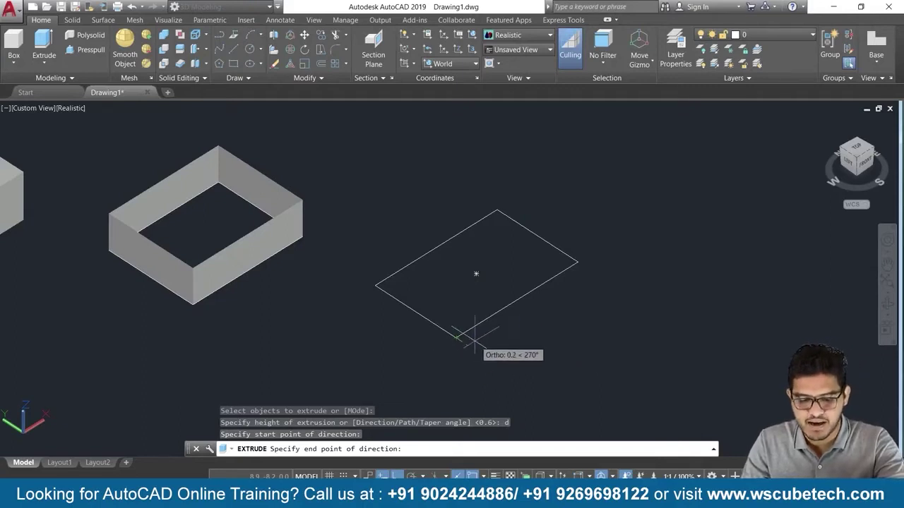
{"action": "key", "text": "F8"}
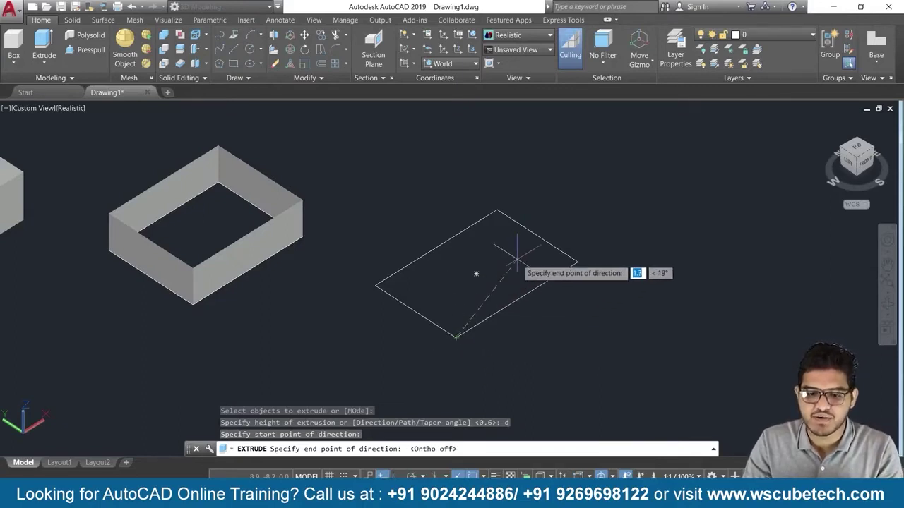
{"action": "left_click", "coordinate": [533, 248]}
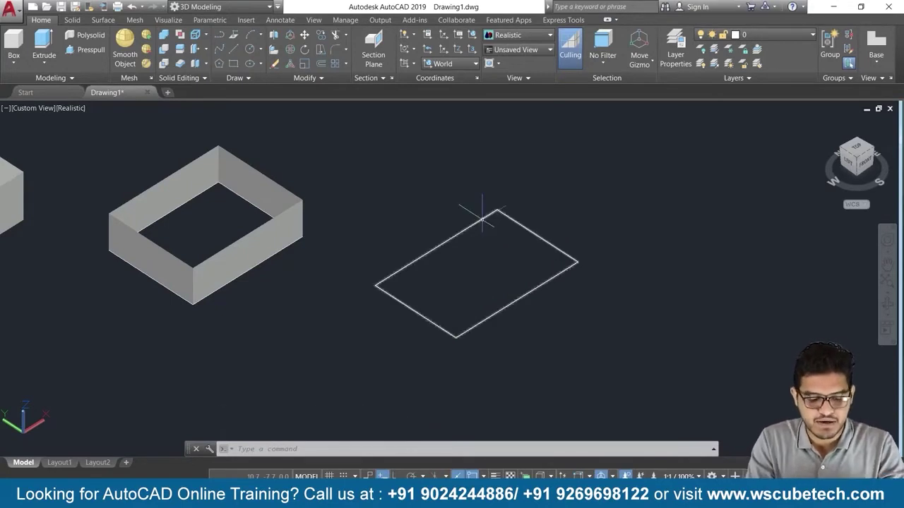
- Extrude the third rectangle into a solid box along a direction pointing up from its corner
{"action": "type", "text": "EXT"}
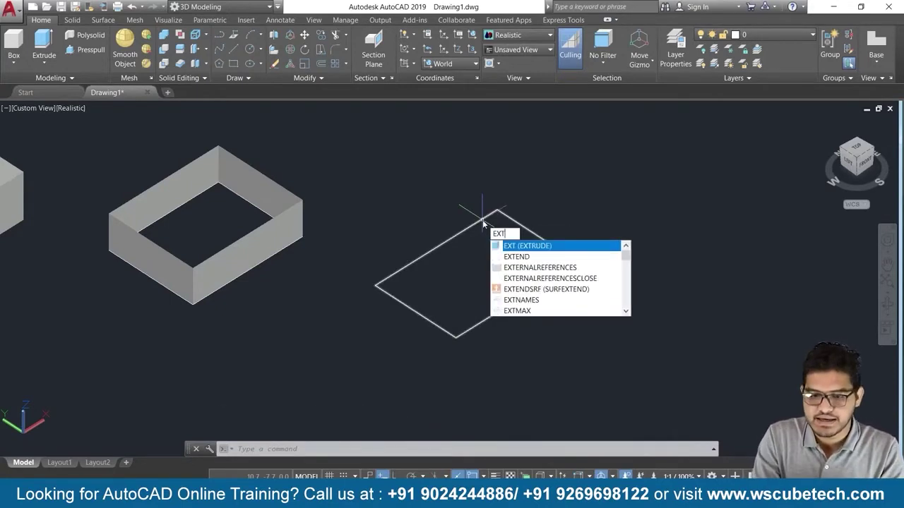
{"action": "key", "text": "Return"}
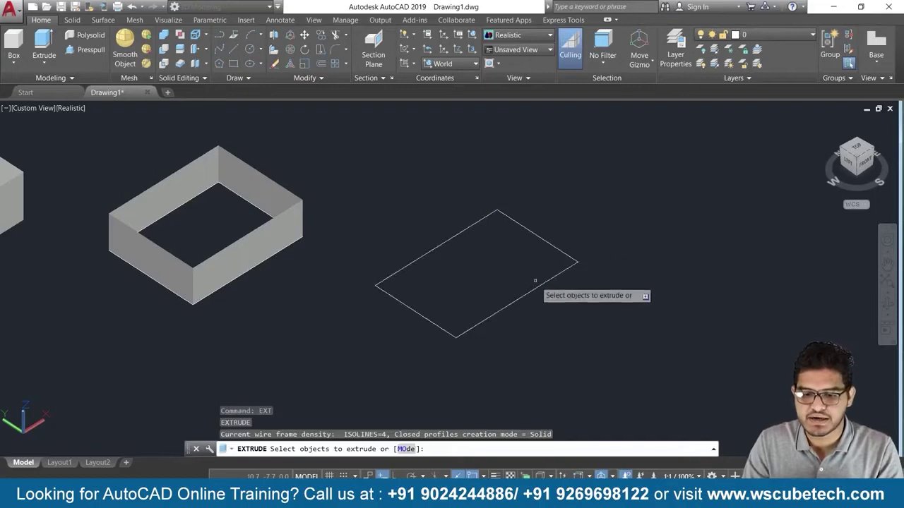
{"action": "left_click", "coordinate": [537, 288]}
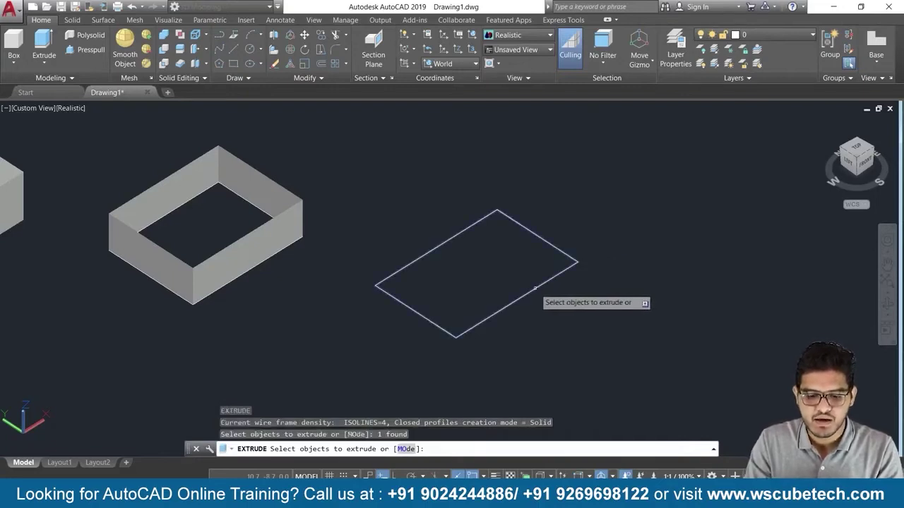
{"action": "key", "text": "Return"}
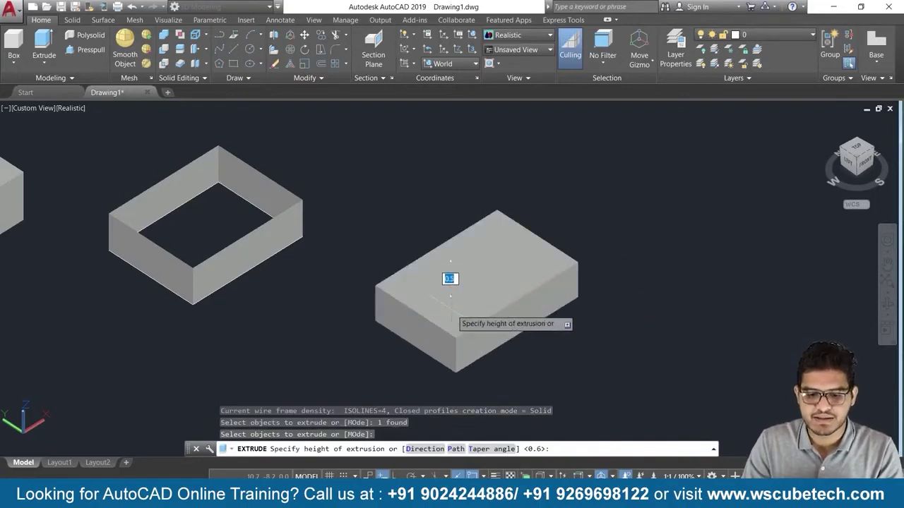
{"action": "type", "text": "d"}
{"action": "key", "text": "Return"}
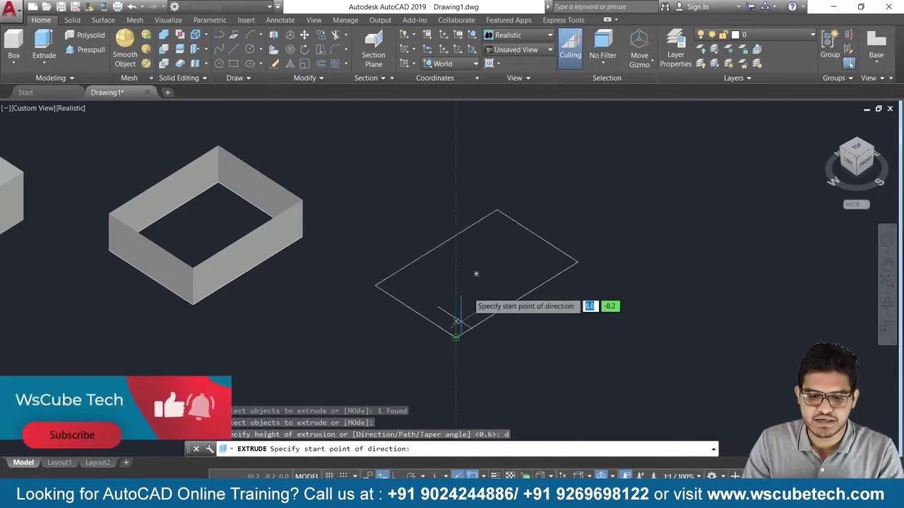
{"action": "left_click", "coordinate": [455, 337]}
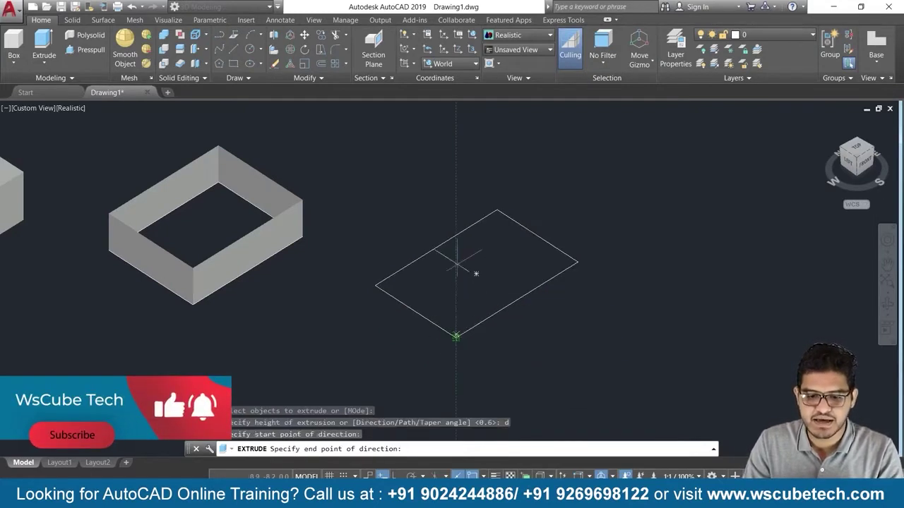
{"action": "left_click", "coordinate": [456, 260]}
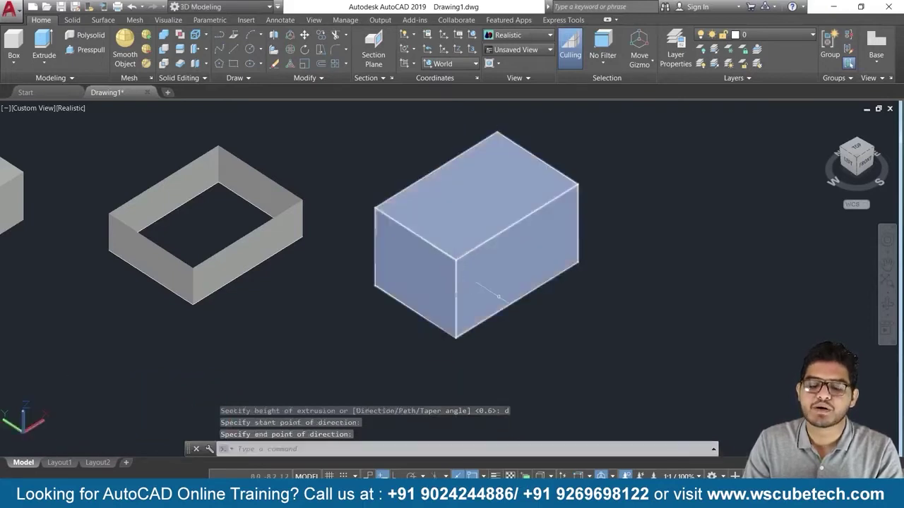
{"action": "middle_click_drag", "start_coordinate": [645, 266], "coordinate": [399, 268]}
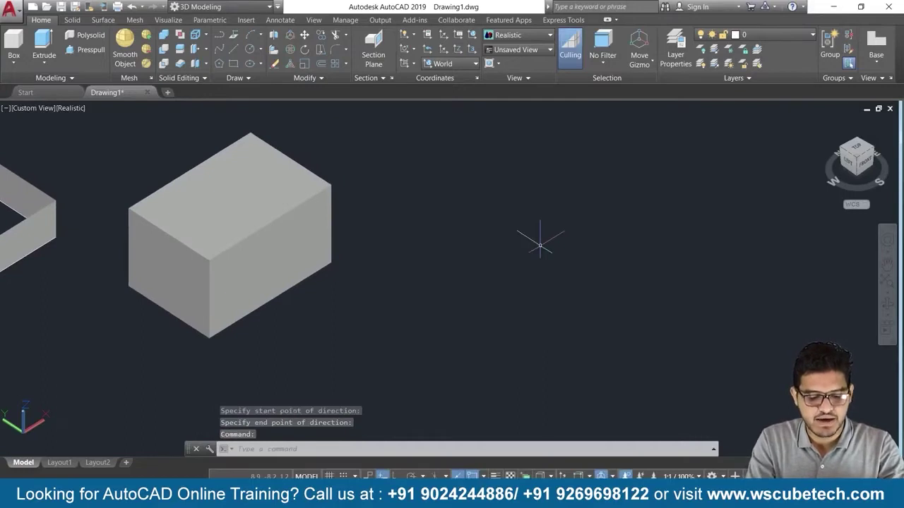
- Draw a circle right of the solid box and select it for extrusion
{"action": "type", "text": "rec"}
{"action": "key", "text": "Return"}
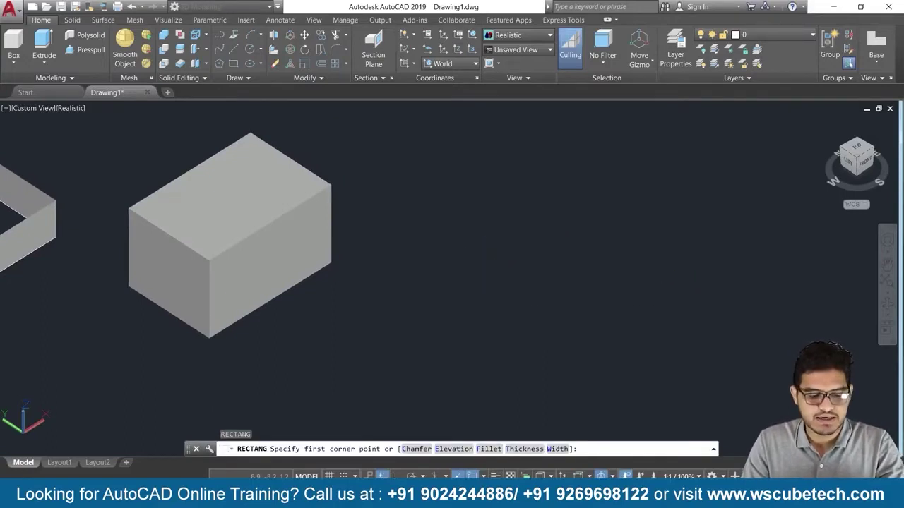
{"action": "key", "text": "Escape"}
{"action": "type", "text": "c"}
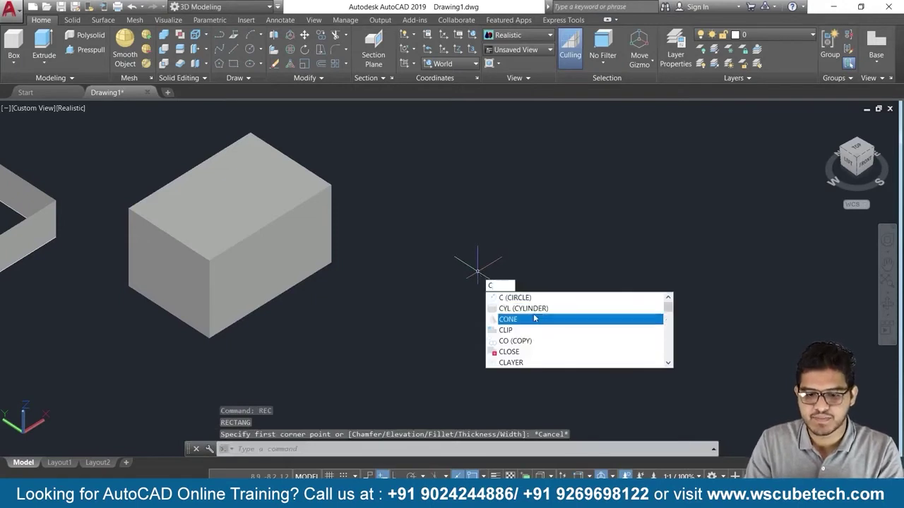
{"action": "key", "text": "Return"}
{"action": "left_click", "coordinate": [497, 275]}
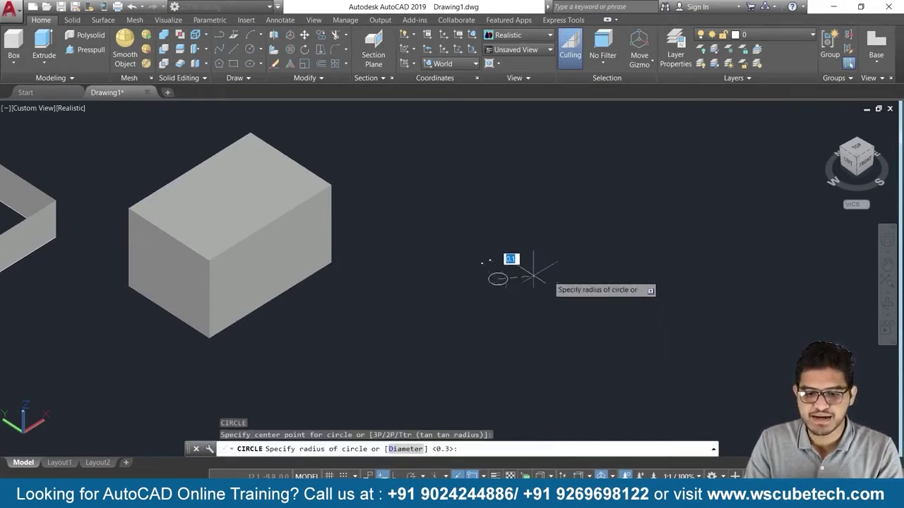
{"action": "left_click", "coordinate": [551, 258]}
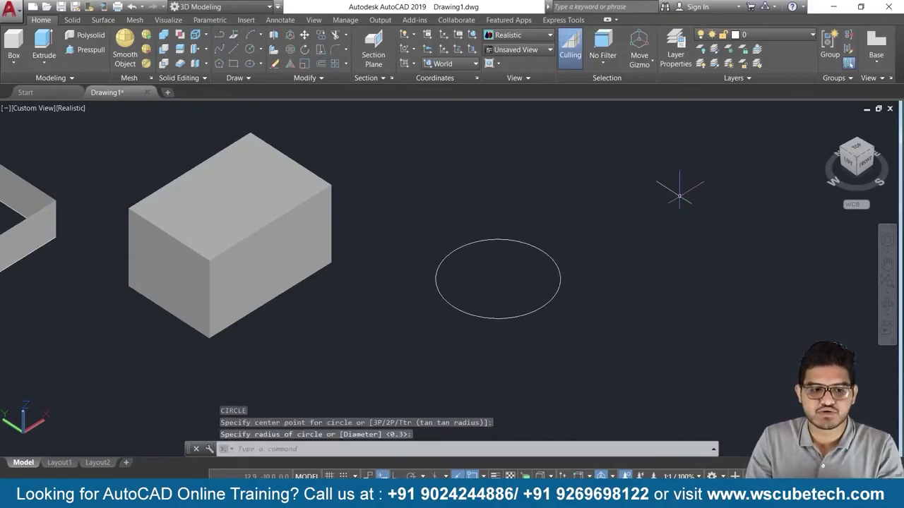
{"action": "type", "text": "ex"}
{"action": "key", "text": "Return"}
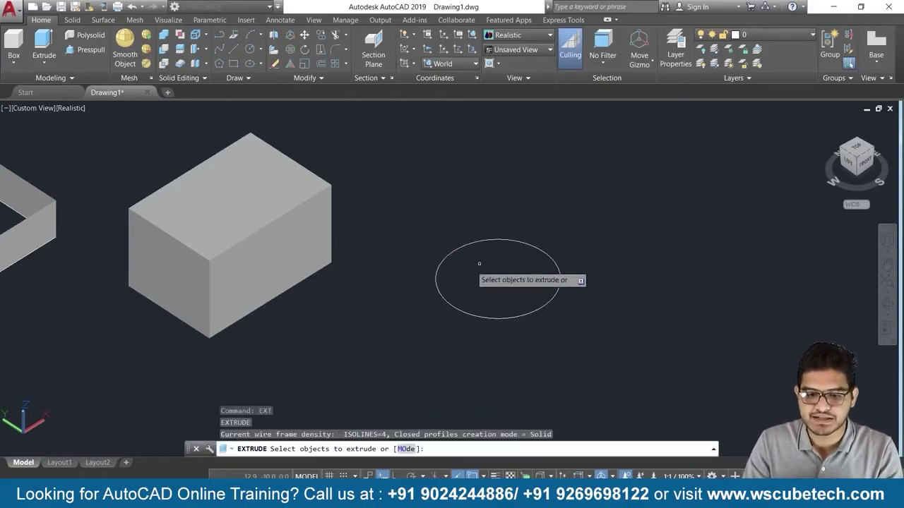
{"action": "left_click", "coordinate": [456, 308]}
- Extrude the circle with a taper angle into a solid truncated cone
{"action": "key", "text": "Return"}
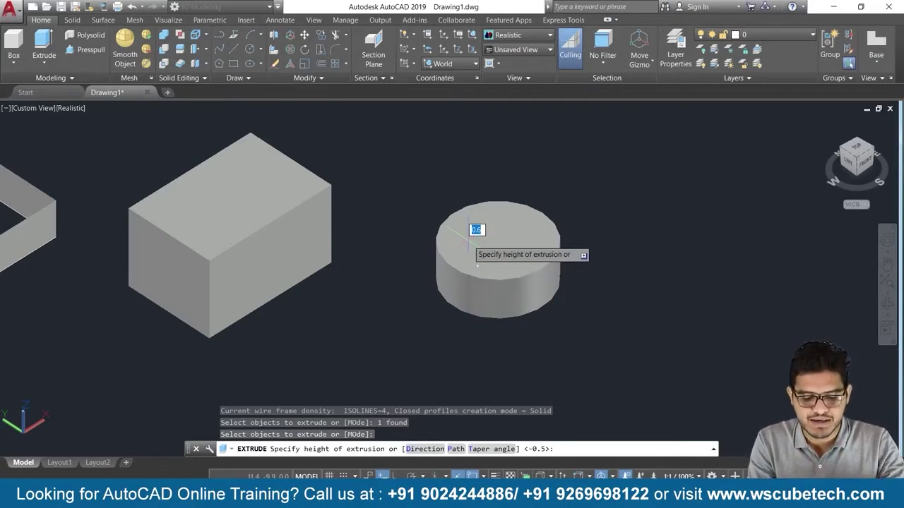
{"action": "type", "text": "t"}
{"action": "key", "text": "Return"}
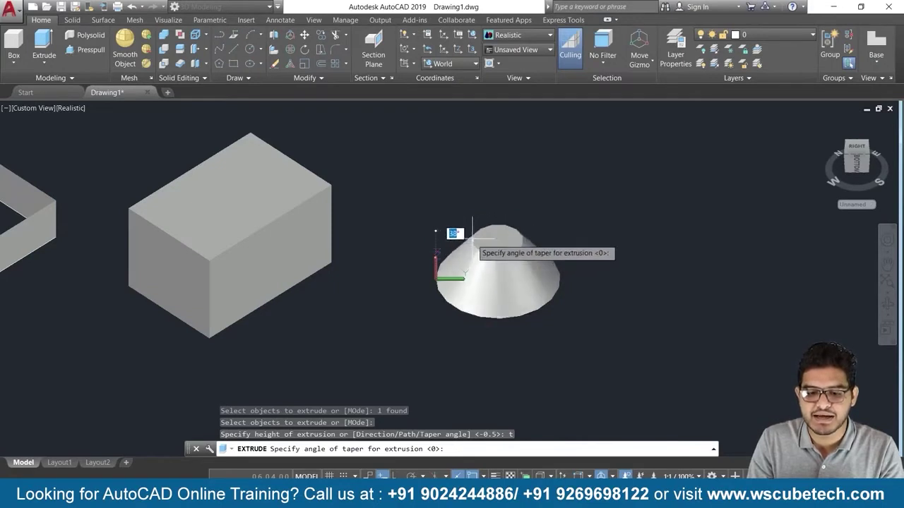
{"action": "left_click", "coordinate": [459, 240]}
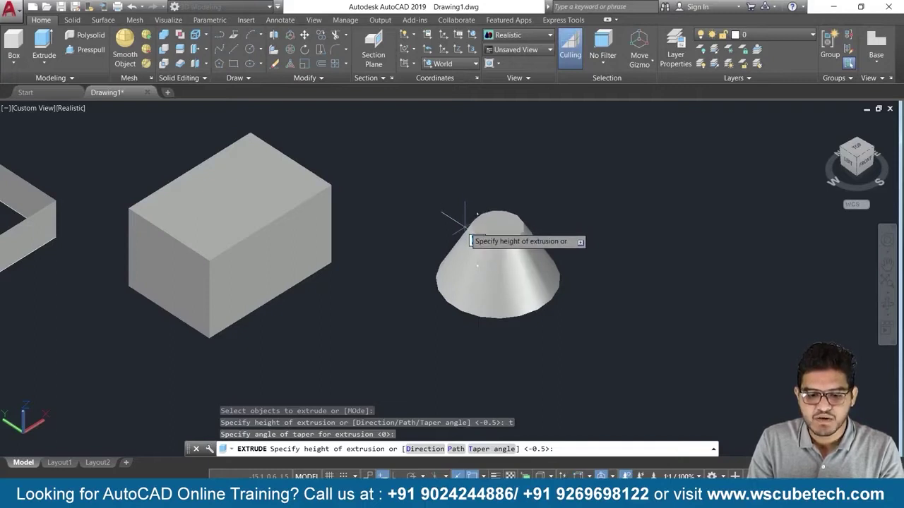
{"action": "left_click", "coordinate": [464, 220]}
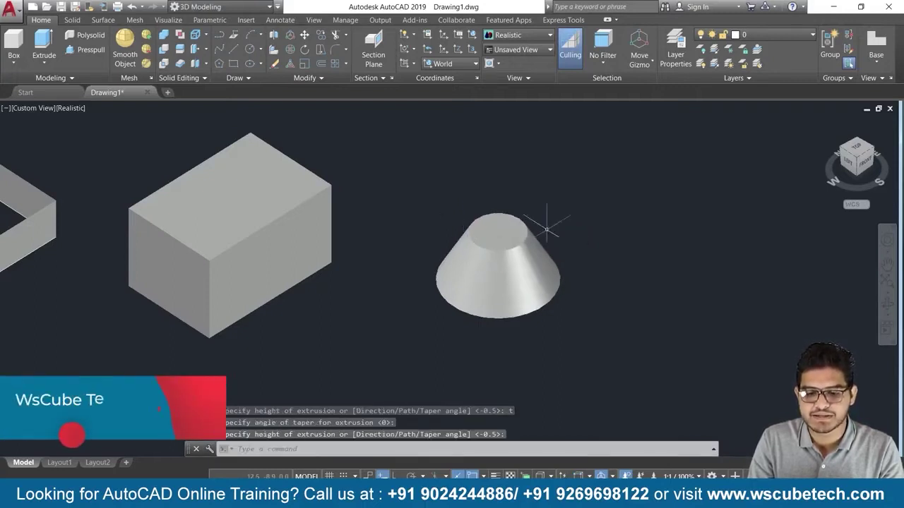
{"action": "scroll", "coordinate": [570, 282], "scroll_direction": "down", "scroll_amount": 1}
{"action": "scroll", "coordinate": [573, 277], "scroll_direction": "up", "scroll_amount": 2}
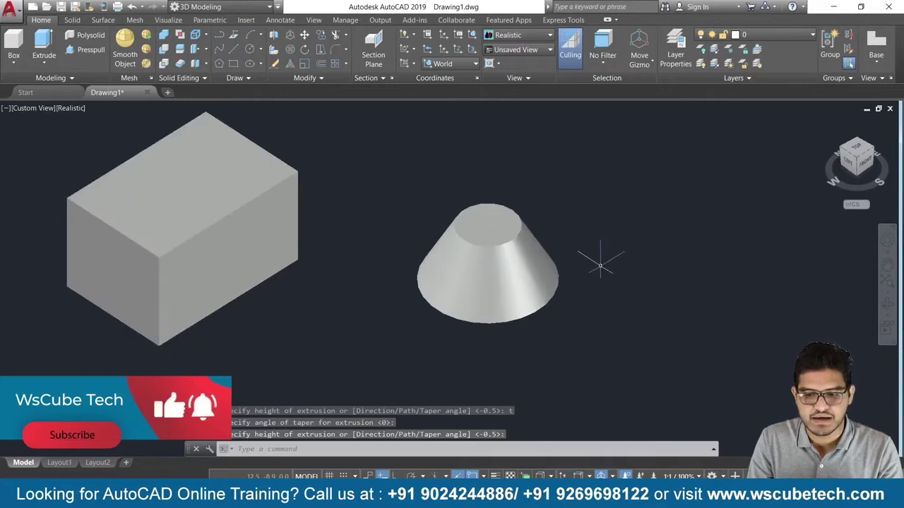
{"action": "left_click", "coordinate": [856, 150]}
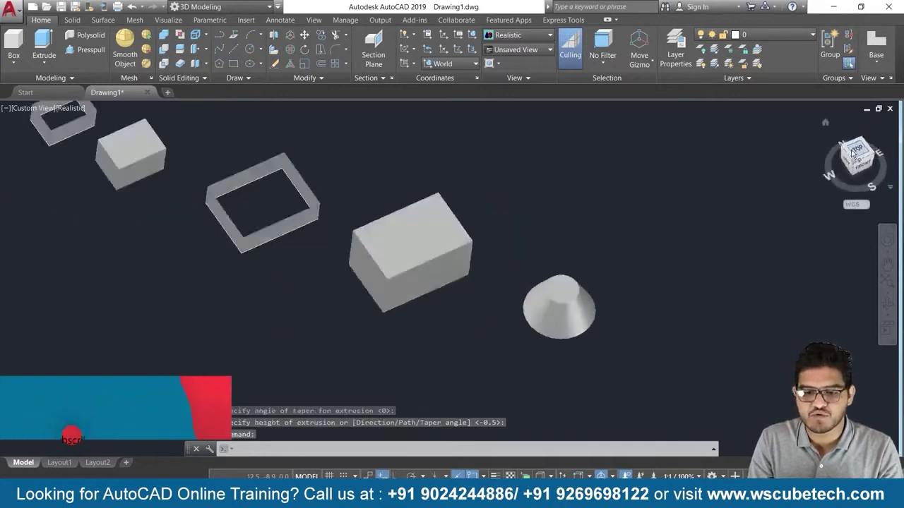
{"action": "scroll", "coordinate": [646, 328], "scroll_direction": "up", "scroll_amount": 2}
{"action": "middle_click_drag", "start_coordinate": [627, 344], "coordinate": [608, 178]}
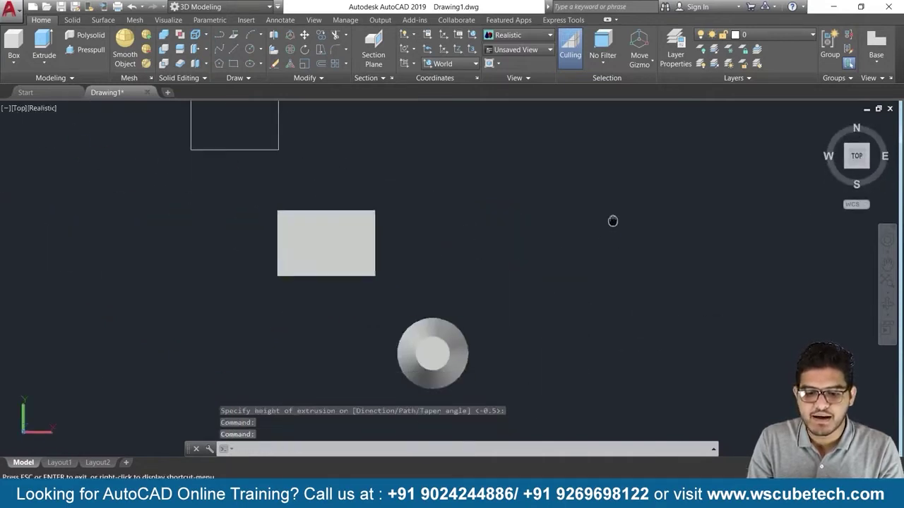
{"action": "scroll", "coordinate": [542, 264], "scroll_direction": "up", "scroll_amount": 2}
{"action": "middle_click_drag", "start_coordinate": [490, 288], "coordinate": [555, 206]}
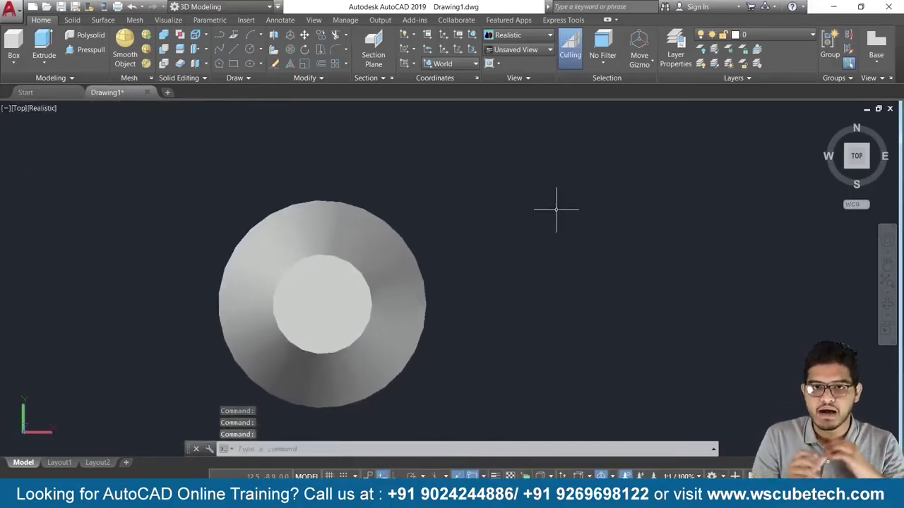
{"action": "mouse_move", "coordinate": [857, 156]}
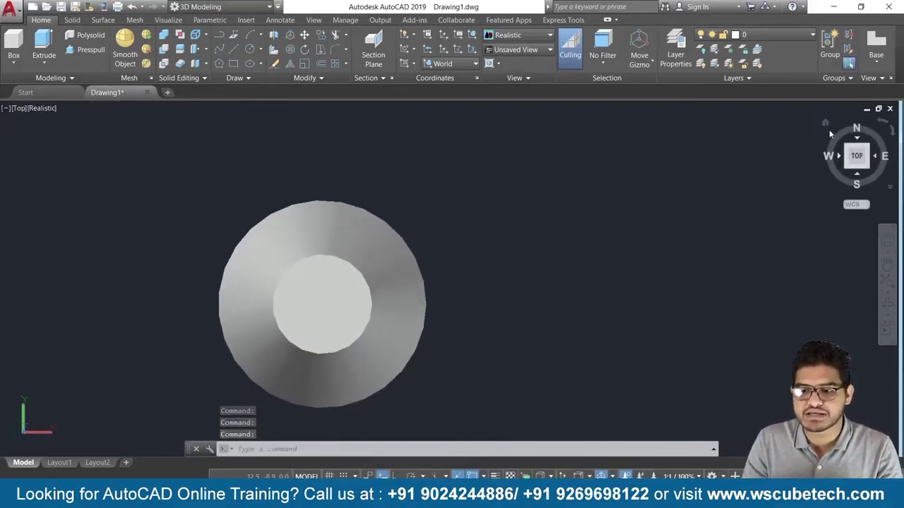
{"action": "left_click", "coordinate": [825, 124]}
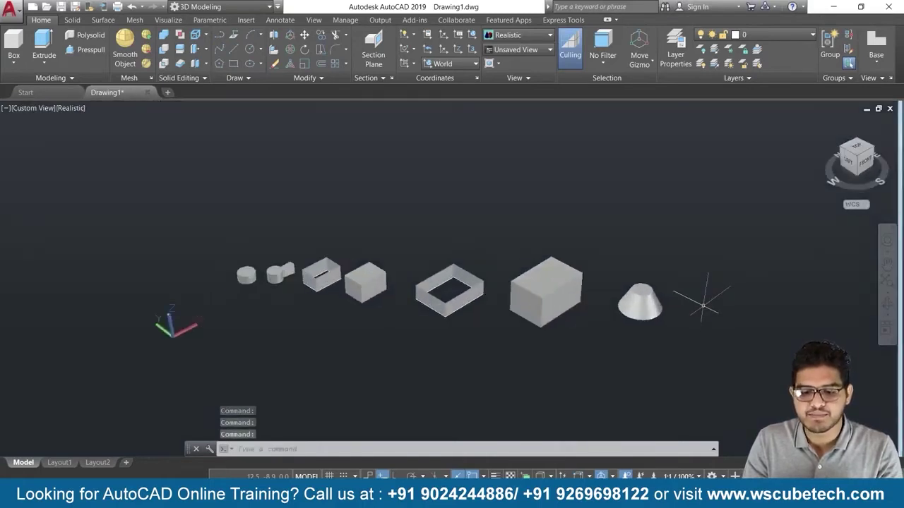
{"action": "right_click", "coordinate": [716, 212], "text": "shift"}
{"action": "key", "text": "Escape"}
{"action": "left_click", "coordinate": [658, 195]}
{"action": "scroll", "coordinate": [730, 207], "scroll_direction": "up", "scroll_amount": 1}
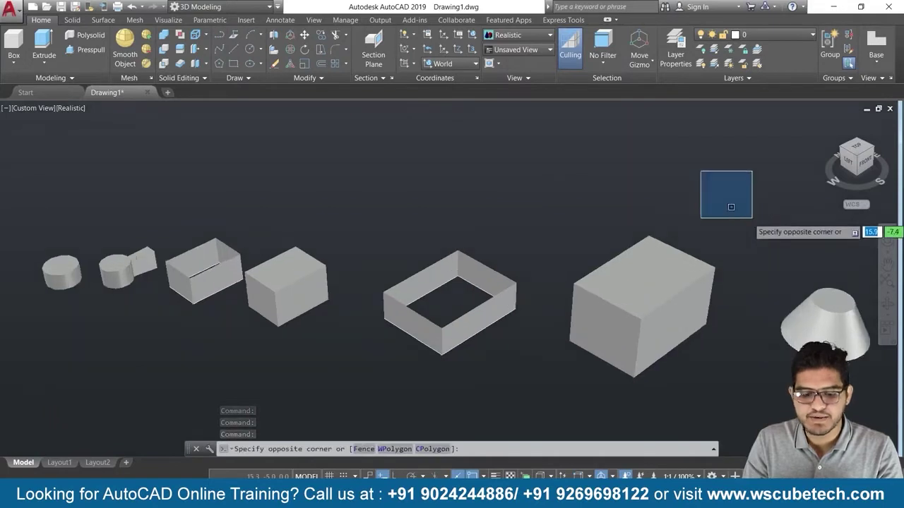
{"action": "key", "text": "Escape"}
{"action": "mouse_move", "coordinate": [742, 223]}
{"action": "middle_mouse_down"}
{"action": "mouse_move", "coordinate": [629, 198]}
{"action": "mouse_move", "coordinate": [240, 151]}
{"action": "middle_mouse_up"}
{"action": "scroll", "coordinate": [431, 296], "scroll_direction": "up", "scroll_amount": 1}
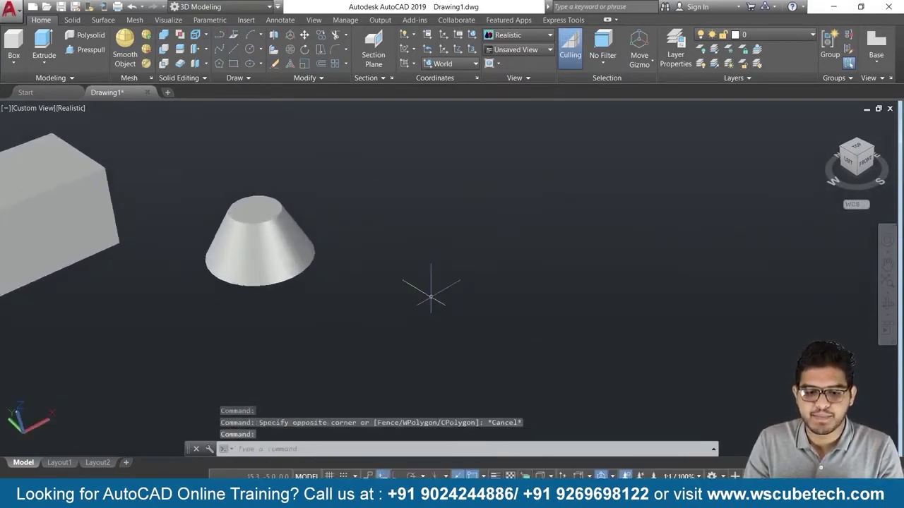
{"action": "middle_click_drag", "start_coordinate": [381, 294], "coordinate": [490, 292]}
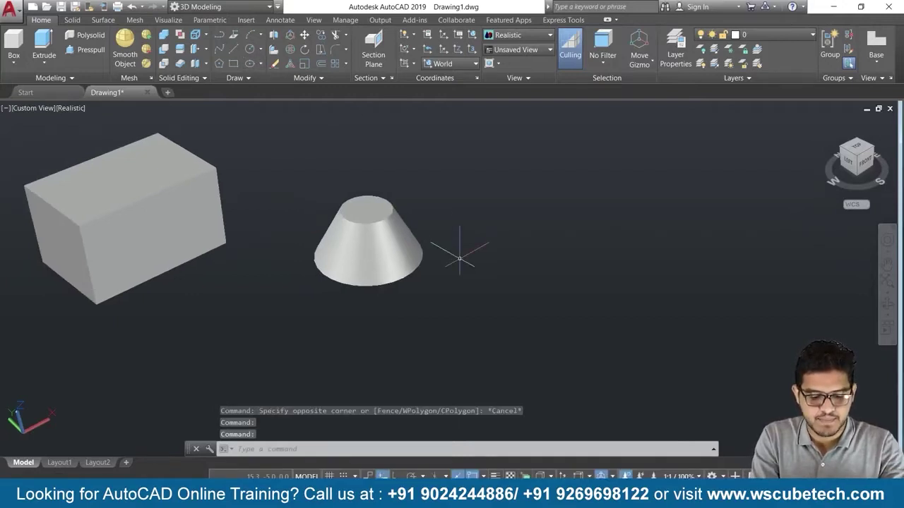
- Draw a small rectangle to the right of the truncated cone
{"action": "type", "text": "re"}
{"action": "key", "text": "Return"}
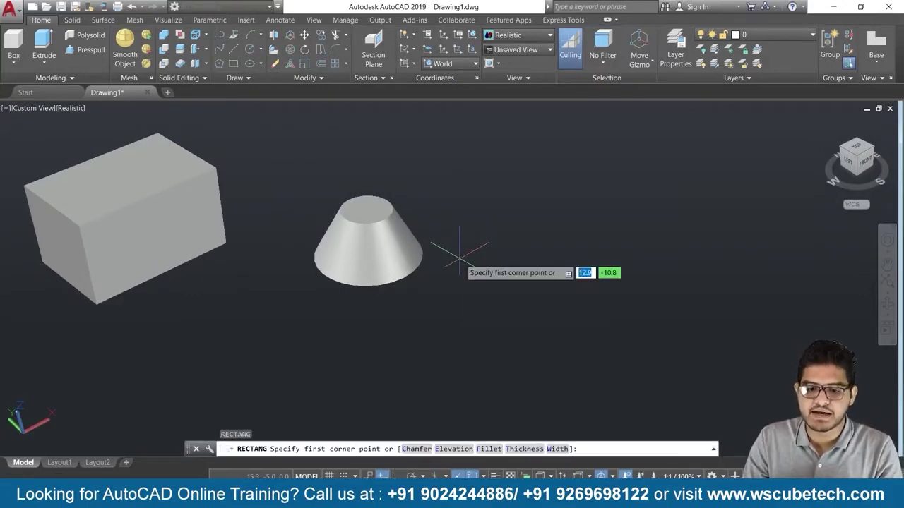
{"action": "left_click", "coordinate": [553, 263]}
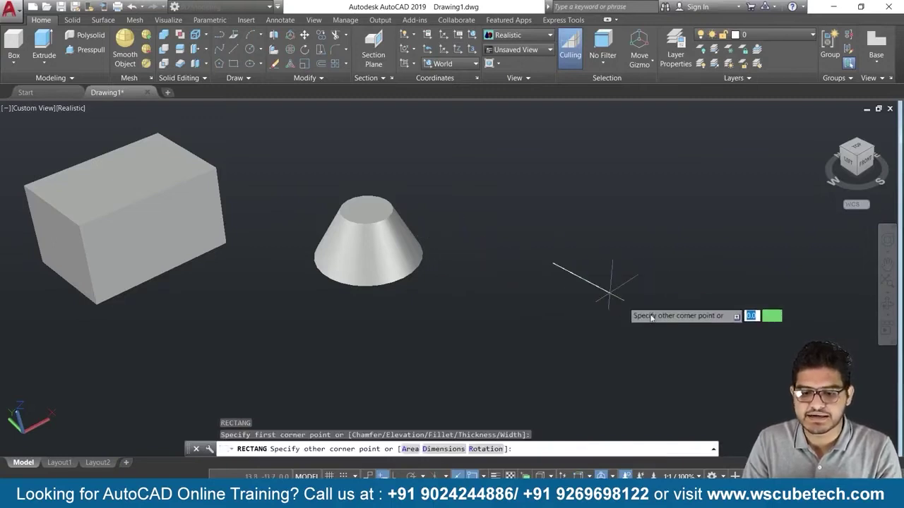
{"action": "left_click", "coordinate": [512, 367]}
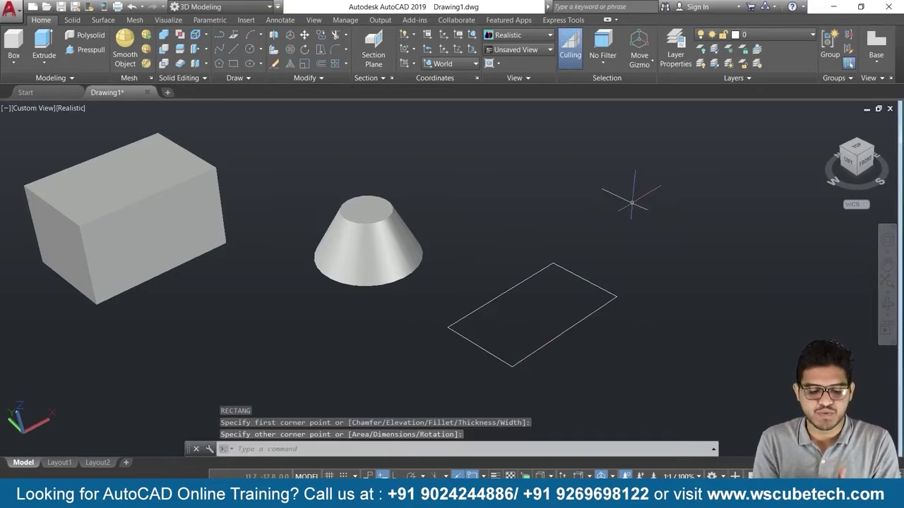
- Start a three-point spline from the rectangle, then cancel it and reorient the view
{"action": "type", "text": "SP"}
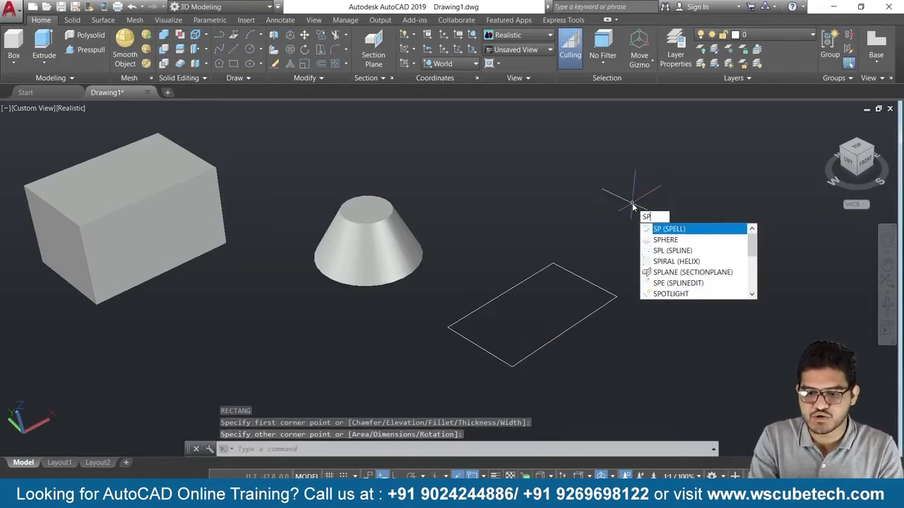
{"action": "type", "text": "L"}
{"action": "key", "text": "Down"}
{"action": "key", "text": "Up"}
{"action": "key", "text": "Return"}
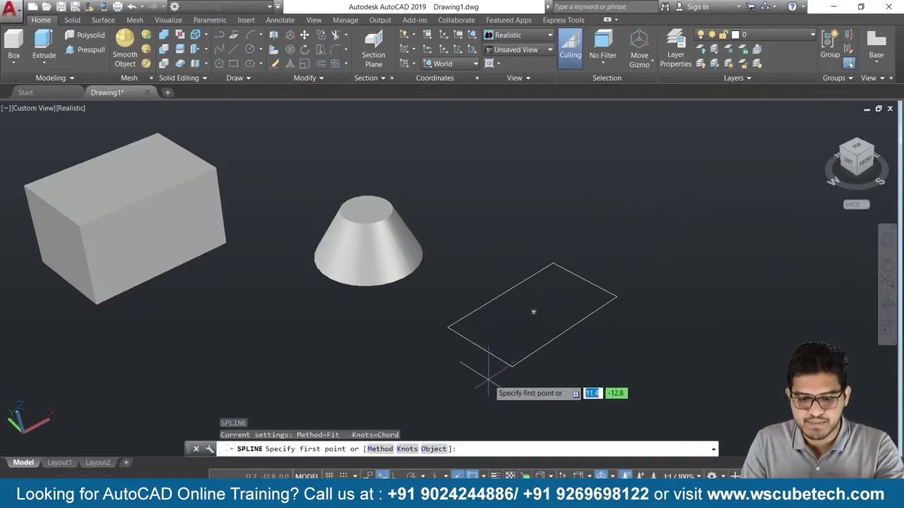
{"action": "left_click", "coordinate": [526, 321]}
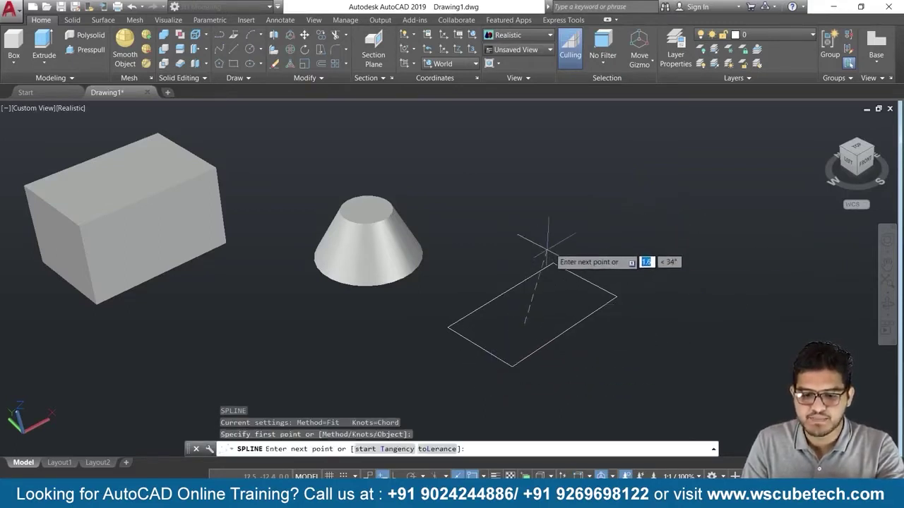
{"action": "left_click", "coordinate": [657, 223]}
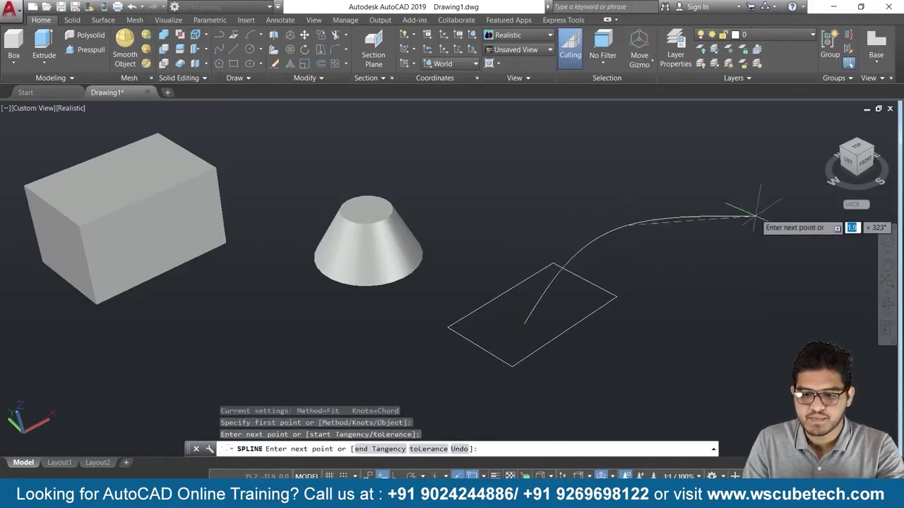
{"action": "left_click", "coordinate": [768, 176]}
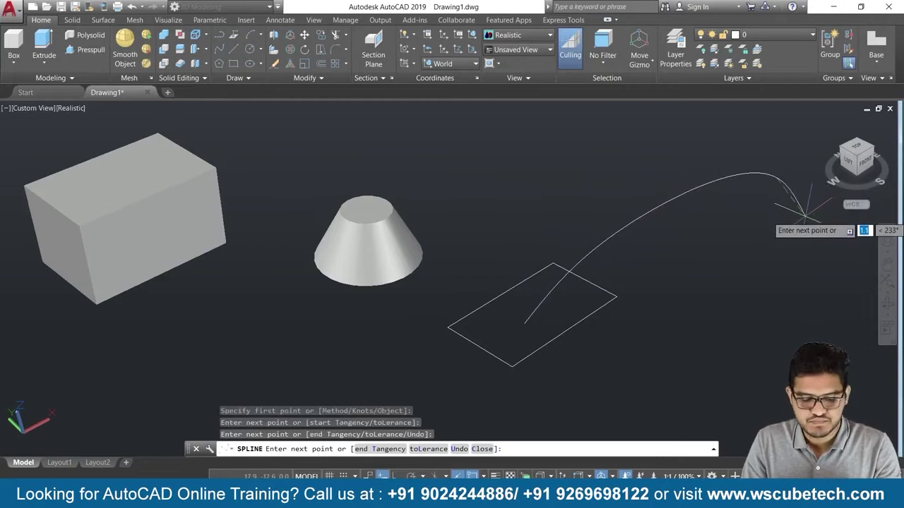
{"action": "mouse_move", "coordinate": [805, 210]}
{"action": "middle_mouse_down", "text": "shift"}
{"action": "mouse_move", "coordinate": [768, 182]}
{"action": "mouse_move", "coordinate": [778, 179]}
{"action": "mouse_move", "coordinate": [802, 232]}
{"action": "middle_mouse_up", "text": "shift"}
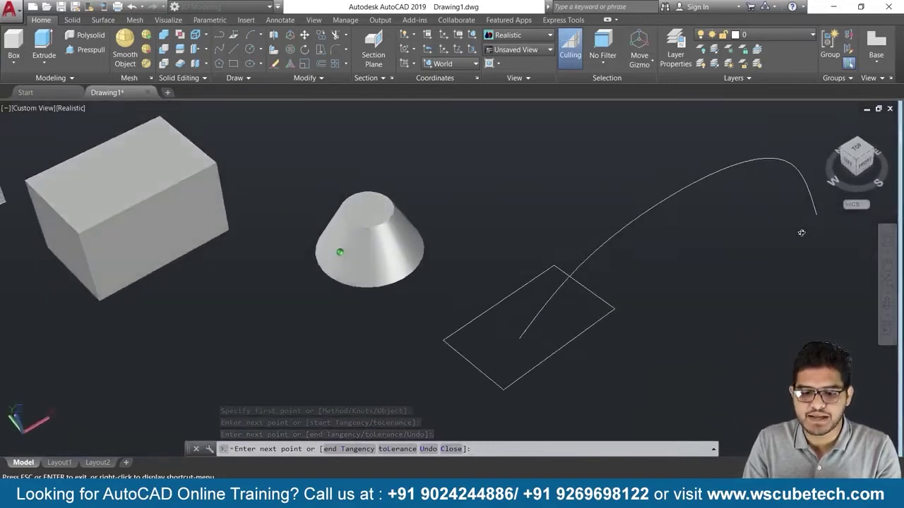
{"action": "key", "text": "Escape"}
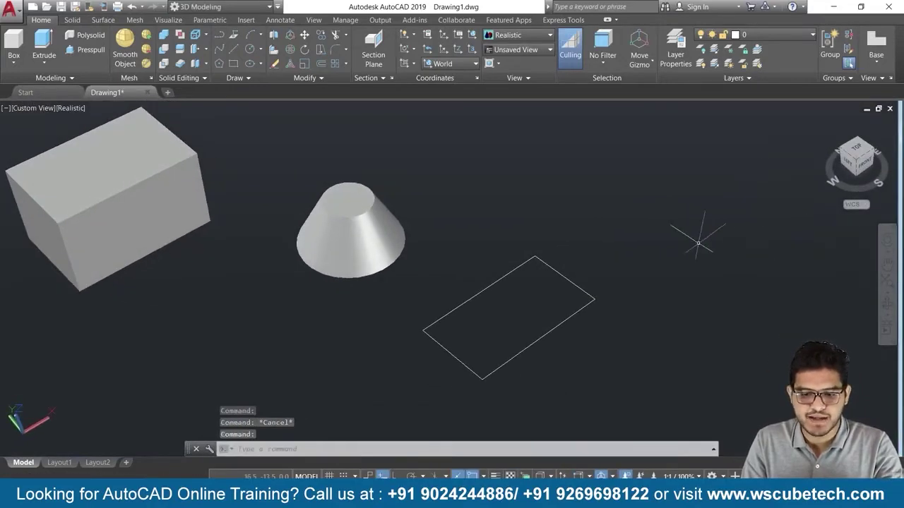
{"action": "mouse_move", "coordinate": [716, 262]}
{"action": "middle_mouse_down", "text": "shift"}
{"action": "mouse_move", "coordinate": [667, 249]}
{"action": "mouse_move", "coordinate": [748, 256]}
{"action": "middle_mouse_up", "text": "shift"}
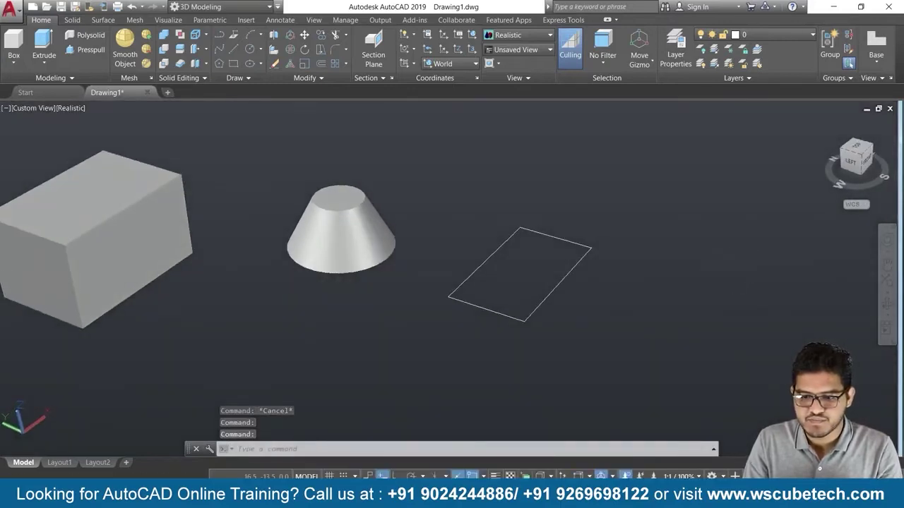
{"action": "mouse_move", "coordinate": [734, 280]}
{"action": "middle_mouse_down"}
{"action": "mouse_move", "coordinate": [650, 262]}
{"action": "mouse_move", "coordinate": [626, 309]}
{"action": "mouse_move", "coordinate": [557, 272]}
{"action": "middle_mouse_up"}
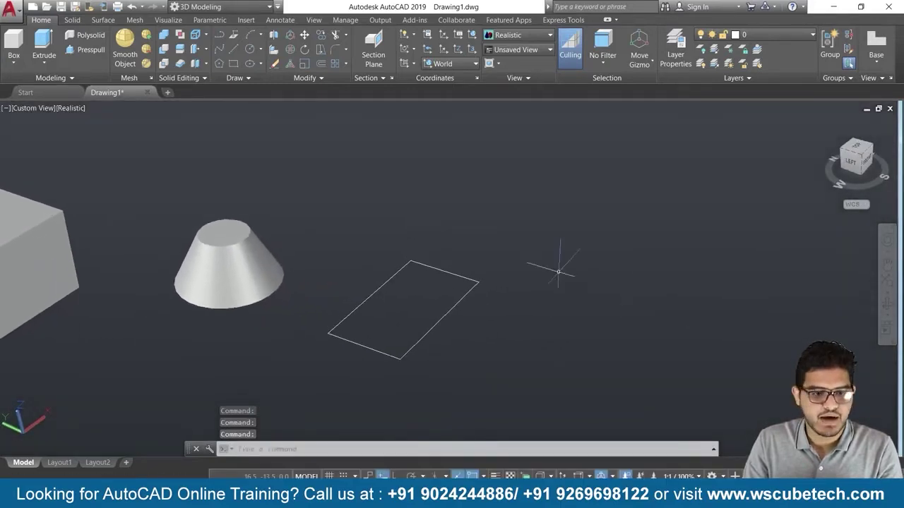
- Draw a spline from the rectangle's centre up high and over to the far side
{"action": "type", "text": "s"}
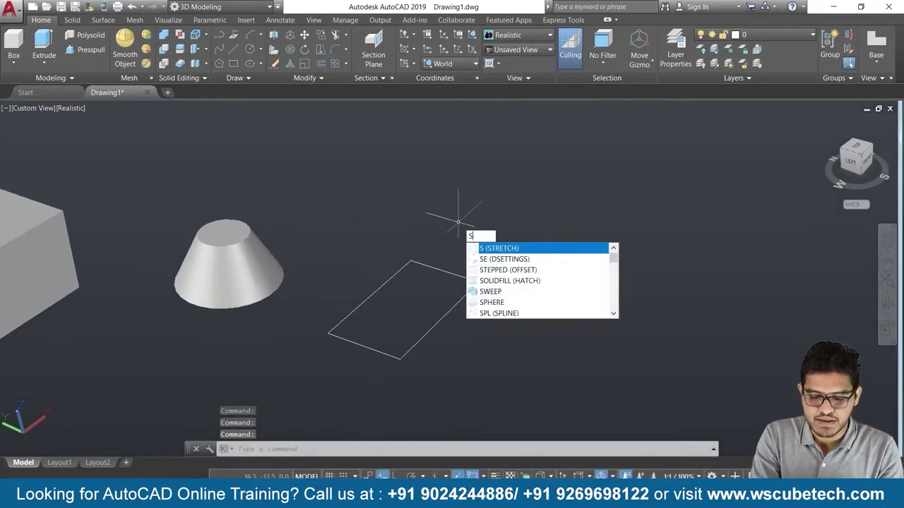
{"action": "type", "text": "u"}
{"action": "key", "text": "Escape"}
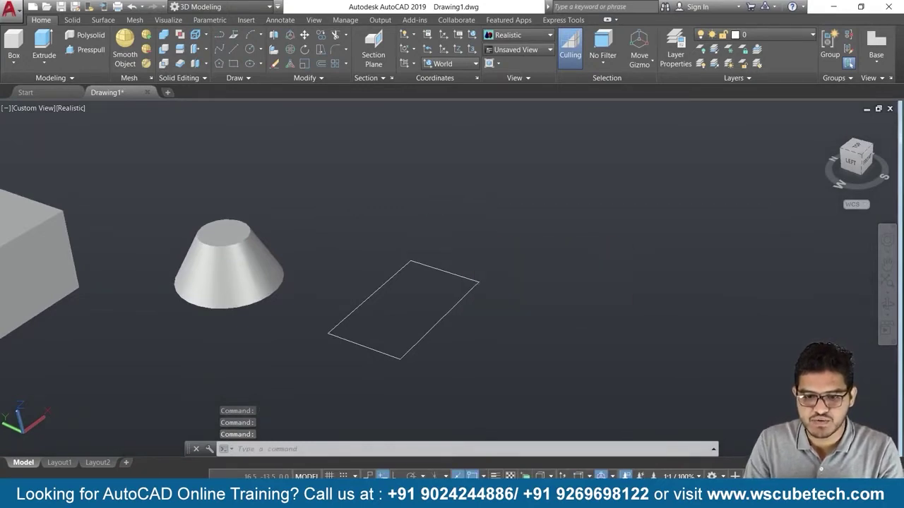
{"action": "type", "text": "spl"}
{"action": "key", "text": "Return"}
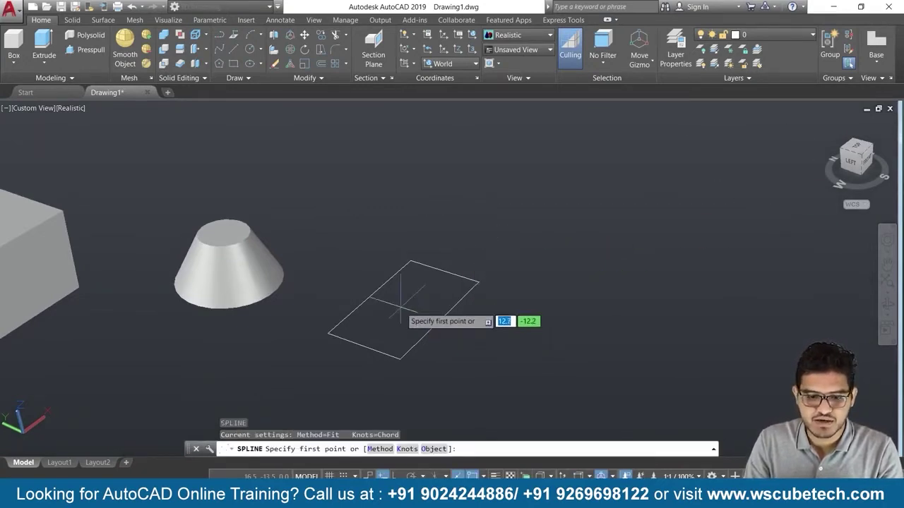
{"action": "left_click", "coordinate": [405, 306]}
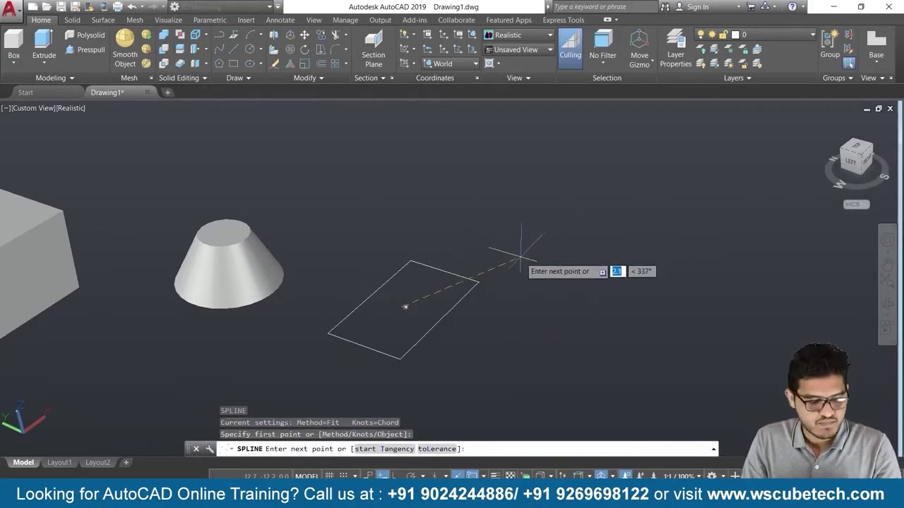
{"action": "middle_click_drag", "start_coordinate": [521, 255], "coordinate": [521, 233], "text": "shift"}
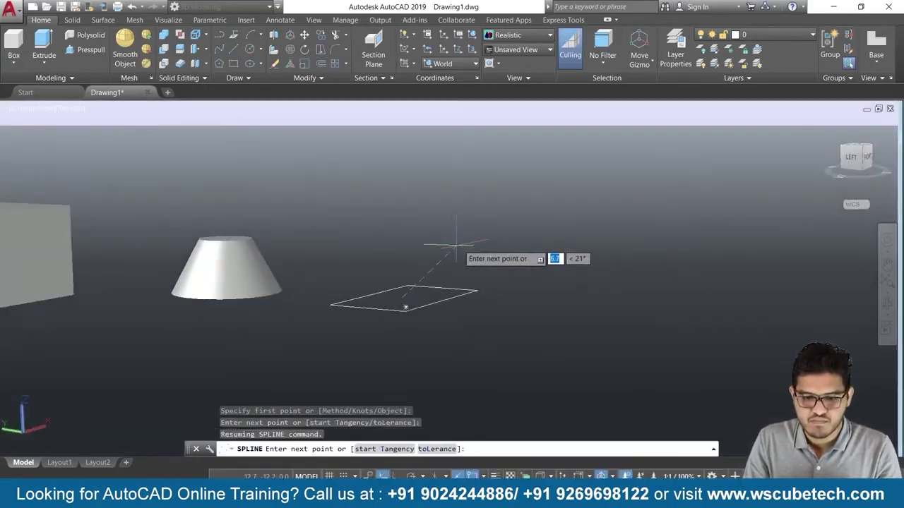
{"action": "left_click", "coordinate": [452, 202]}
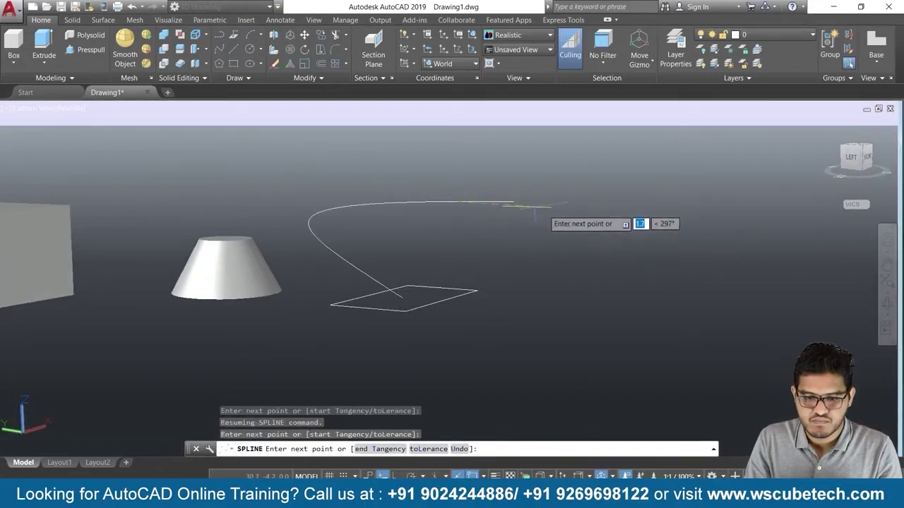
{"action": "left_click", "coordinate": [785, 254]}
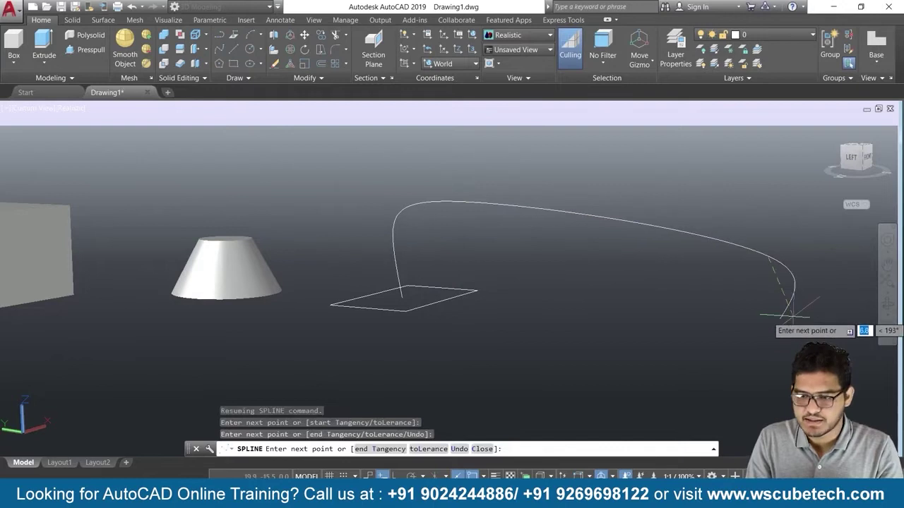
{"action": "key", "text": "Return"}
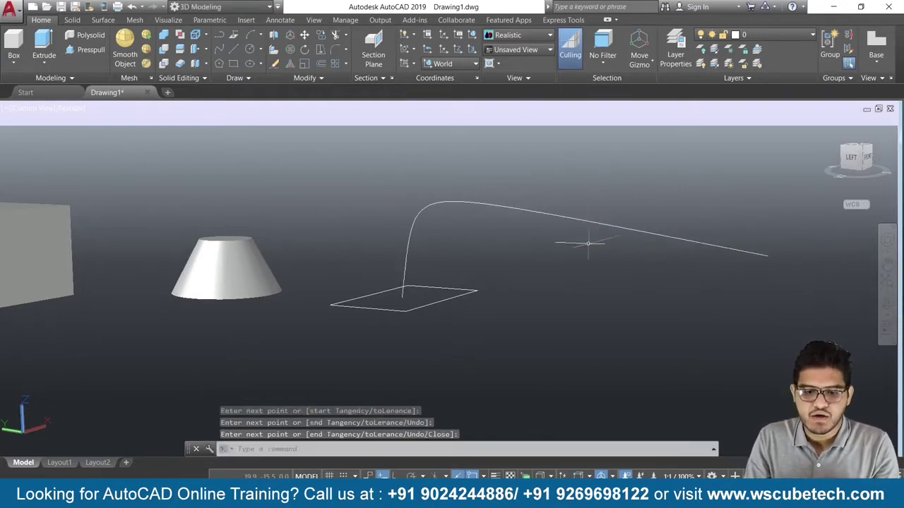
{"action": "mouse_move", "coordinate": [567, 306]}
{"action": "middle_mouse_down", "text": "shift"}
{"action": "mouse_move", "coordinate": [581, 377]}
{"action": "mouse_move", "coordinate": [567, 329]}
{"action": "middle_mouse_up", "text": "shift"}
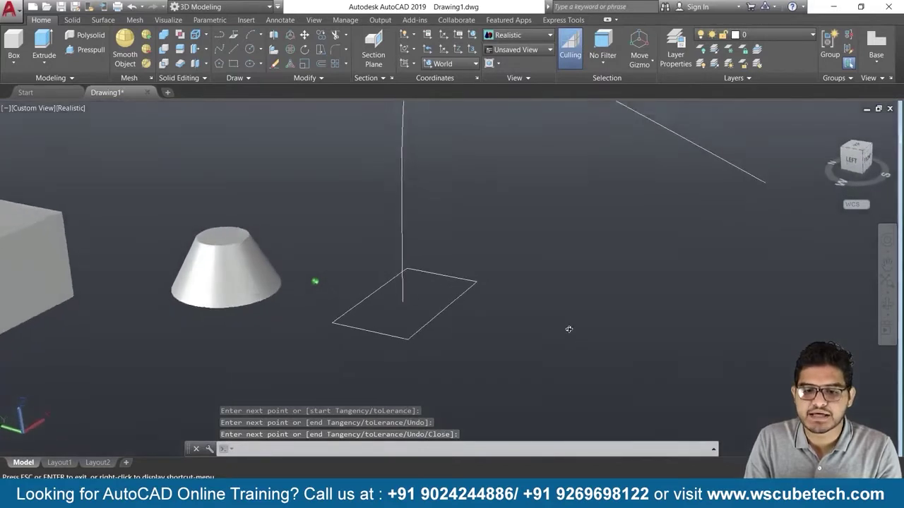
{"action": "scroll", "coordinate": [544, 212], "scroll_direction": "down", "scroll_amount": 2}
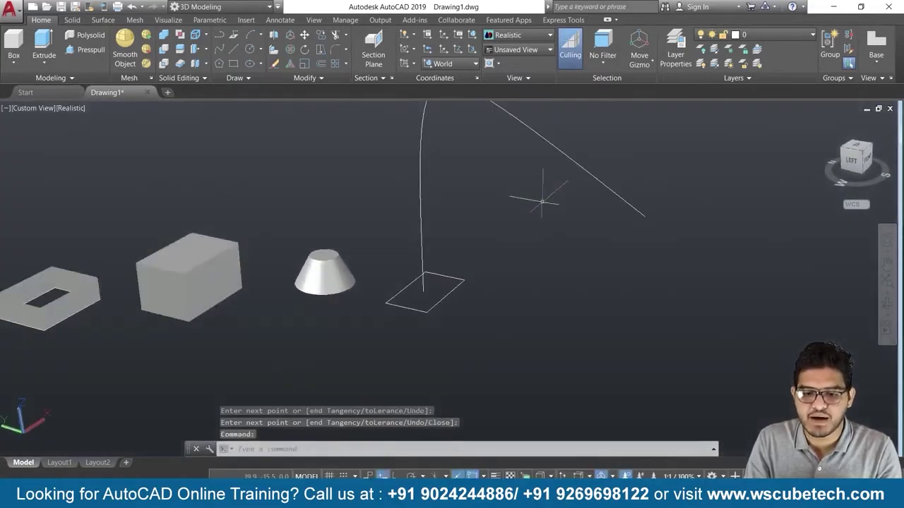
{"action": "scroll", "coordinate": [534, 202], "scroll_direction": "down", "scroll_amount": 2}
{"action": "mouse_move", "coordinate": [534, 201]}
{"action": "middle_mouse_down", "text": "shift"}
{"action": "mouse_move", "coordinate": [524, 262]}
{"action": "mouse_move", "coordinate": [518, 244]}
{"action": "middle_mouse_up", "text": "shift"}
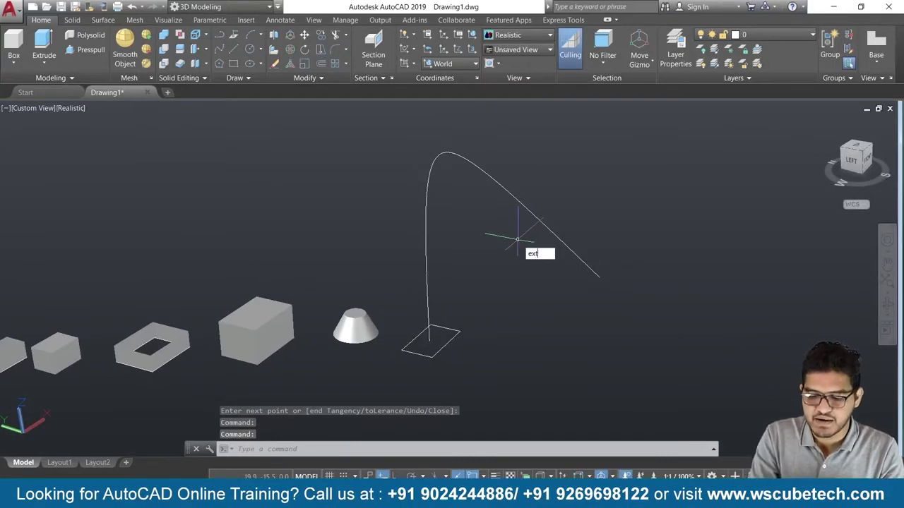
- Cancel the first extrusion of the rectangle, change the view angle, and restart EXTRUDE
{"action": "key", "text": "Return"}
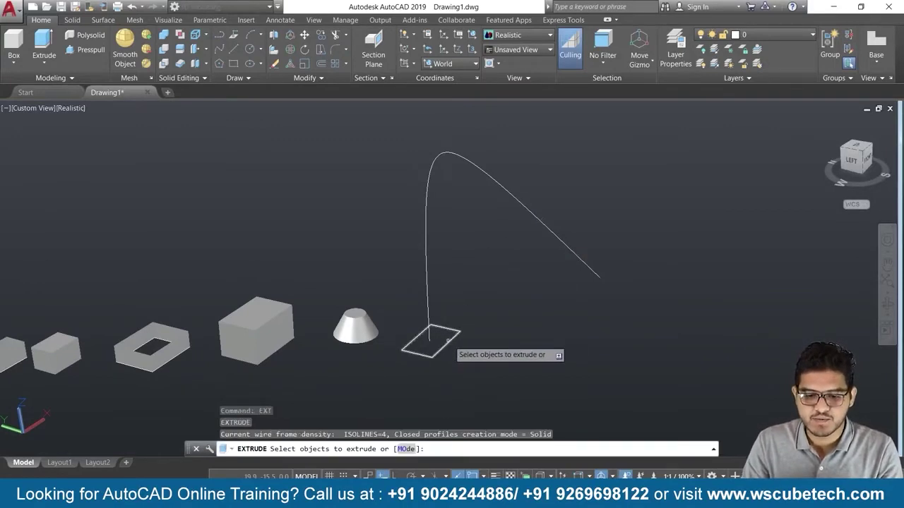
{"action": "left_click", "coordinate": [447, 341]}
{"action": "key", "text": "Return"}
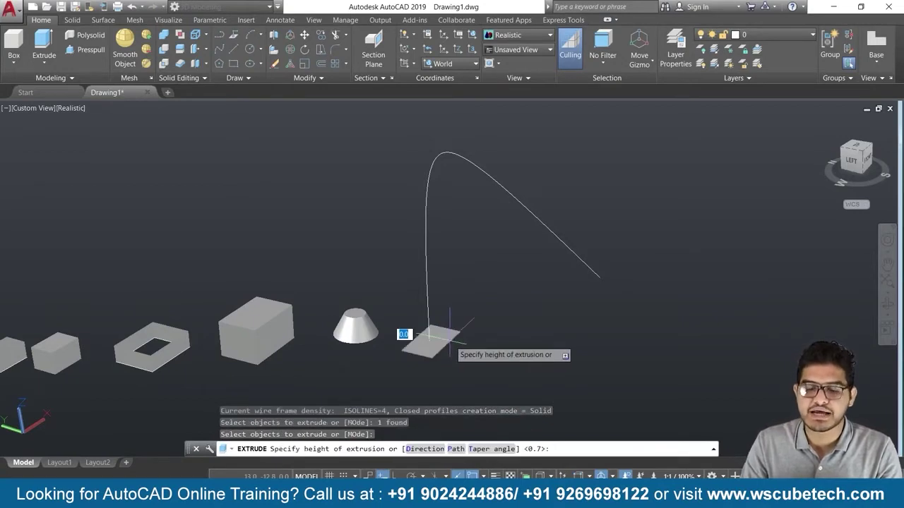
{"action": "key", "text": "Escape"}
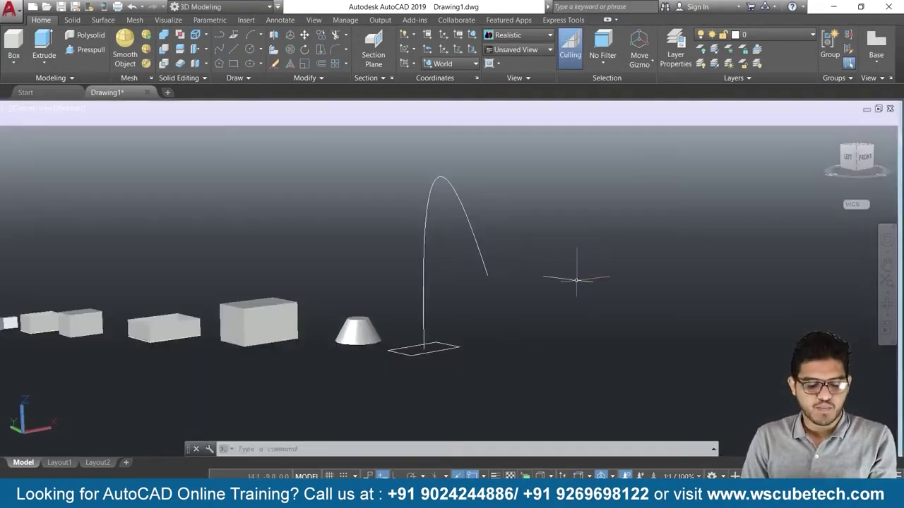
{"action": "mouse_move", "coordinate": [537, 353]}
{"action": "middle_mouse_down", "text": "shift"}
{"action": "mouse_move", "coordinate": [494, 365]}
{"action": "mouse_move", "coordinate": [522, 345]}
{"action": "mouse_move", "coordinate": [459, 366]}
{"action": "mouse_move", "coordinate": [419, 362]}
{"action": "mouse_move", "coordinate": [487, 345]}
{"action": "mouse_move", "coordinate": [497, 360]}
{"action": "middle_mouse_up", "text": "shift"}
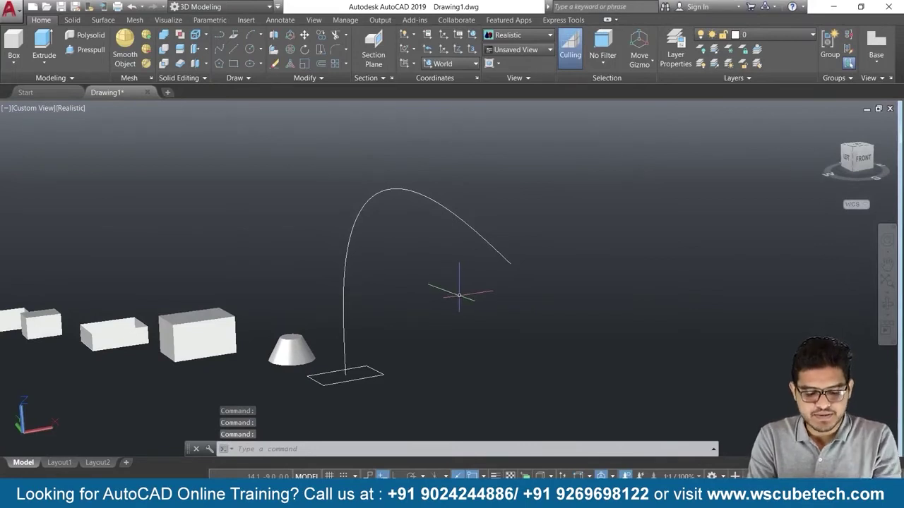
{"action": "type", "text": "EXt"}
{"action": "key", "text": "Return"}
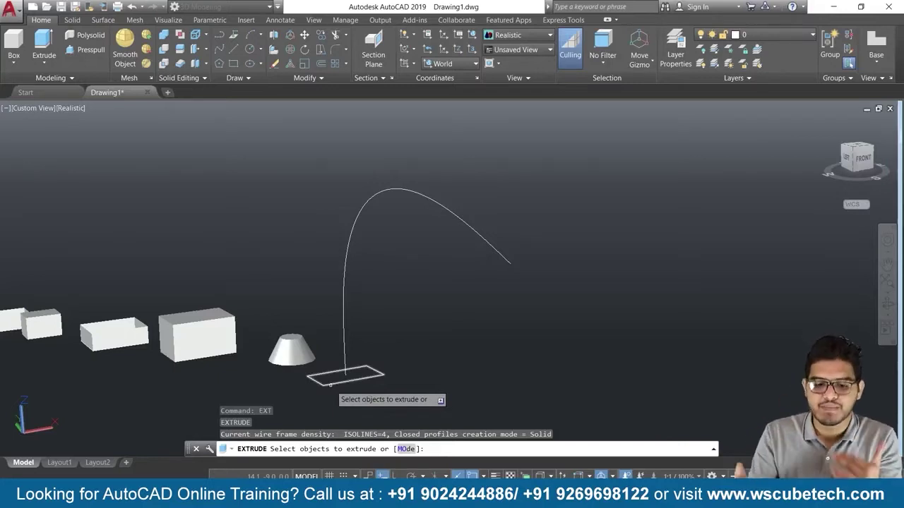
- Extrude the small rectangle along the arching spline path into a curved, spout-shaped solid
{"action": "mouse_move", "coordinate": [487, 361]}
{"action": "middle_mouse_down", "text": "shift"}
{"action": "mouse_move", "coordinate": [432, 377]}
{"action": "mouse_move", "coordinate": [397, 357]}
{"action": "mouse_move", "coordinate": [347, 357]}
{"action": "mouse_move", "coordinate": [411, 370]}
{"action": "mouse_move", "coordinate": [421, 351]}
{"action": "mouse_move", "coordinate": [460, 365]}
{"action": "mouse_move", "coordinate": [500, 361]}
{"action": "mouse_move", "coordinate": [498, 369]}
{"action": "middle_mouse_up", "text": "shift"}
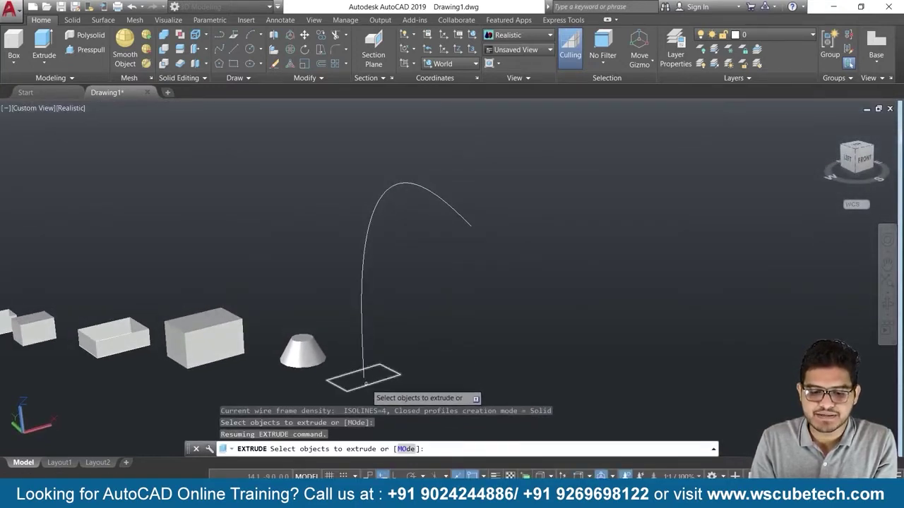
{"action": "left_click", "coordinate": [366, 384]}
{"action": "key", "text": "Return"}
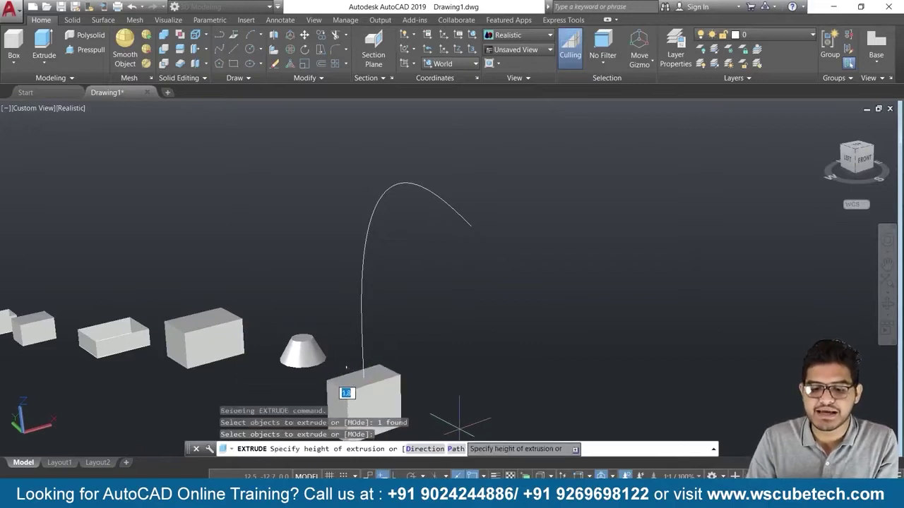
{"action": "left_click", "coordinate": [456, 449]}
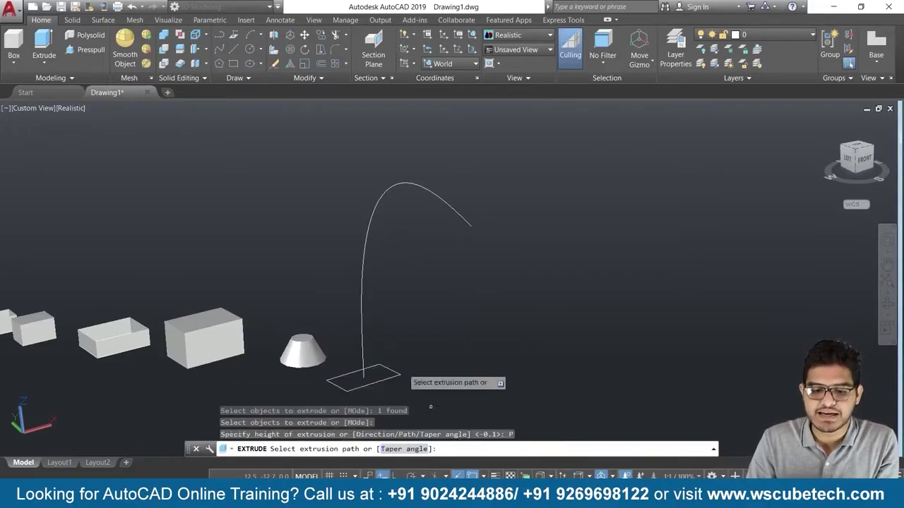
{"action": "left_click", "coordinate": [362, 330]}
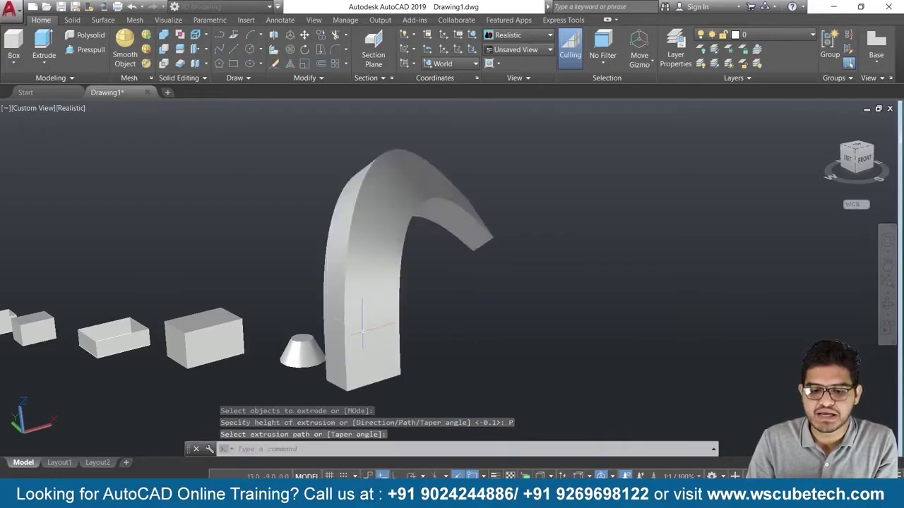
{"action": "middle_click_drag", "start_coordinate": [505, 303], "coordinate": [278, 260], "text": "shift"}
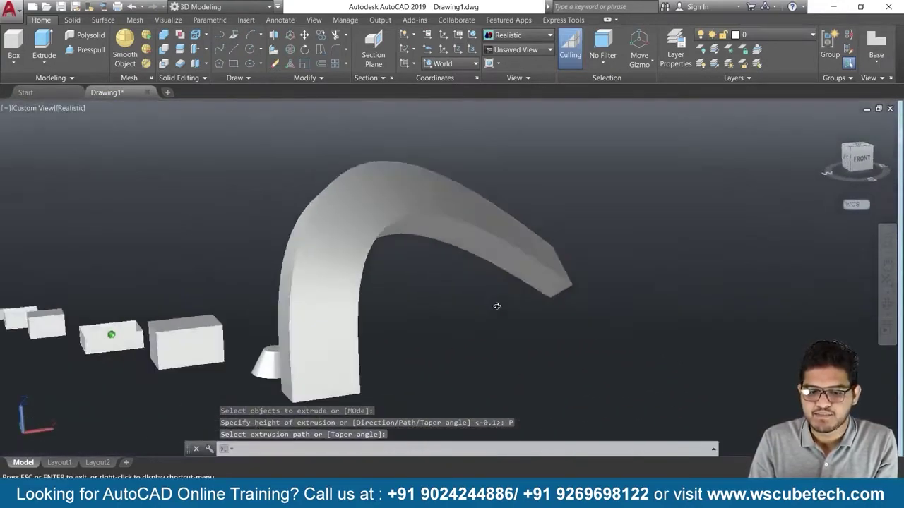
{"action": "middle_click_drag", "start_coordinate": [278, 261], "coordinate": [553, 302], "text": "shift"}
{"action": "scroll", "coordinate": [478, 260], "scroll_direction": "down", "scroll_amount": 3}
{"action": "scroll", "coordinate": [478, 260], "scroll_direction": "up", "scroll_amount": 3}
{"action": "left_click", "coordinate": [825, 124]}
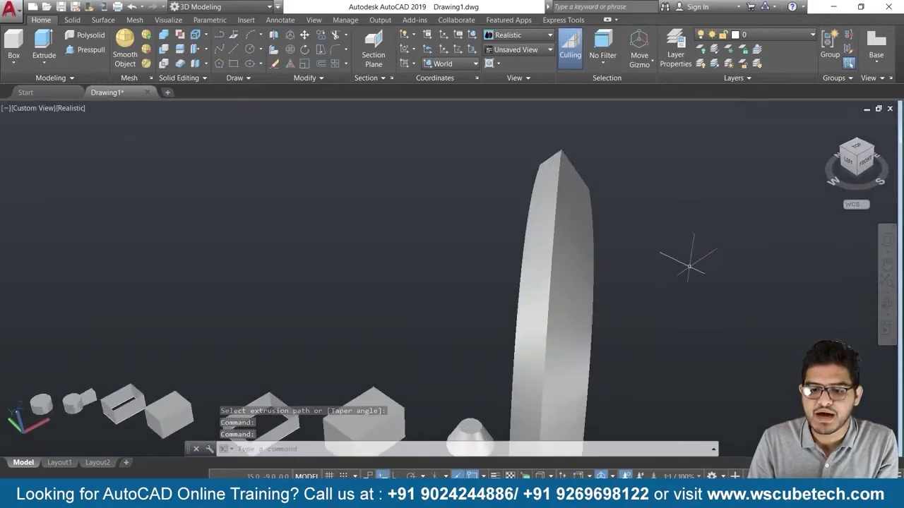
{"action": "right_click", "coordinate": [690, 293], "text": "shift"}
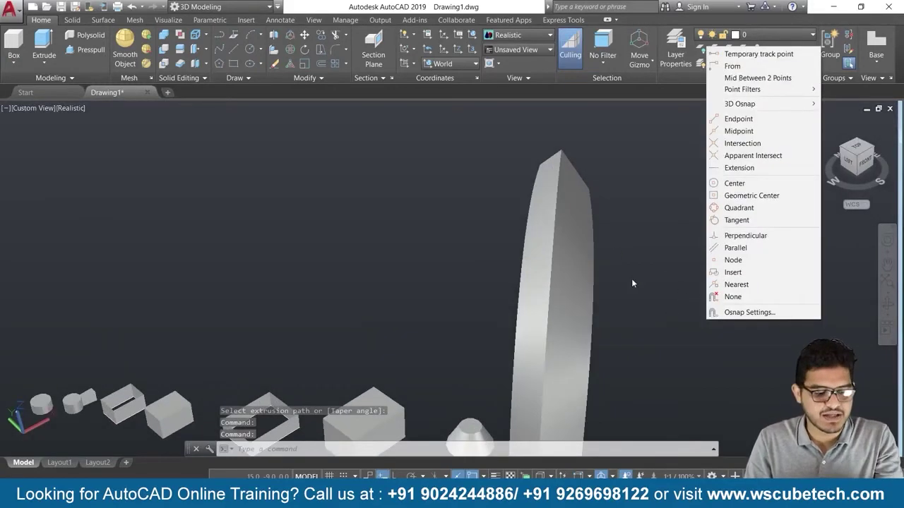
{"action": "key", "text": "Escape"}
{"action": "mouse_move", "coordinate": [702, 299]}
{"action": "middle_mouse_down", "text": "shift"}
{"action": "mouse_move", "coordinate": [644, 265]}
{"action": "mouse_move", "coordinate": [732, 317]}
{"action": "mouse_move", "coordinate": [407, 292]}
{"action": "middle_mouse_up", "text": "shift"}
{"action": "scroll", "coordinate": [673, 274], "scroll_direction": "up", "scroll_amount": 2}
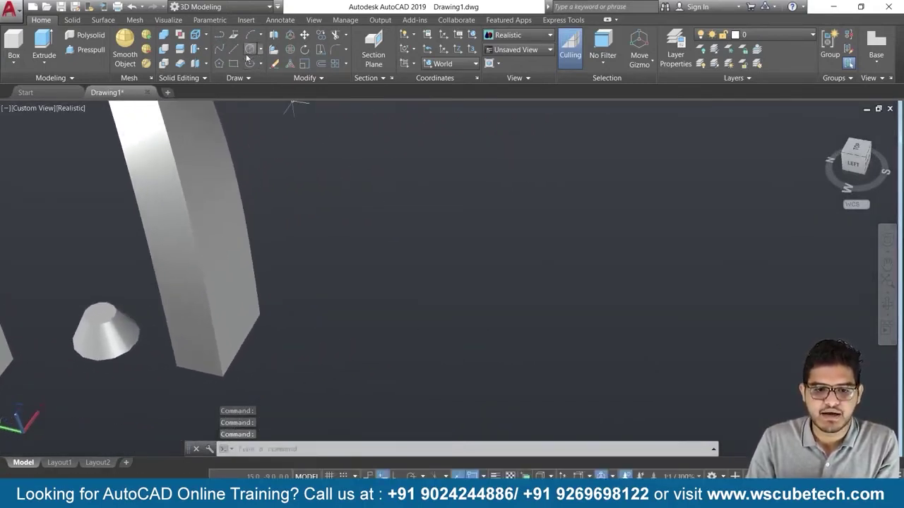
{"action": "left_click", "coordinate": [261, 65]}
- Draw a centre-based ellipse beside the curved solid, with Ortho on for its shorter axis
{"action": "left_click", "coordinate": [277, 81]}
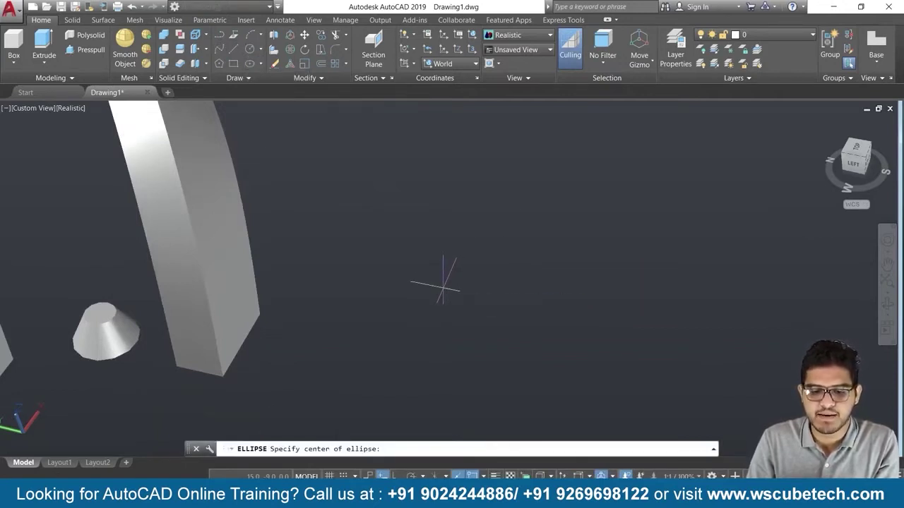
{"action": "left_click", "coordinate": [434, 284]}
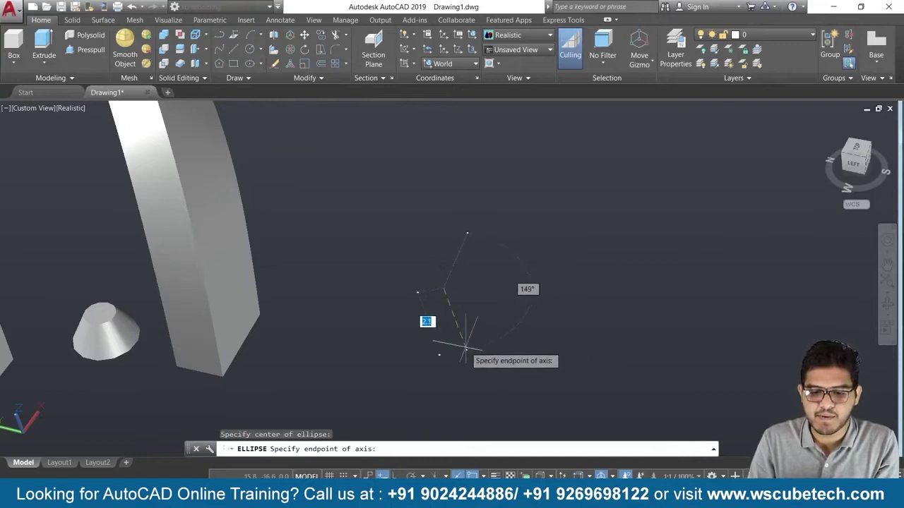
{"action": "left_click", "coordinate": [549, 304]}
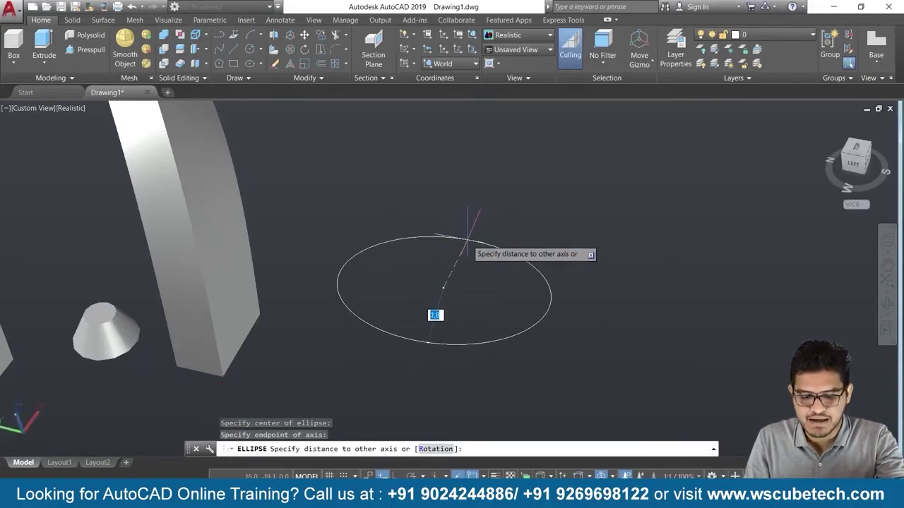
{"action": "key", "text": "F8"}
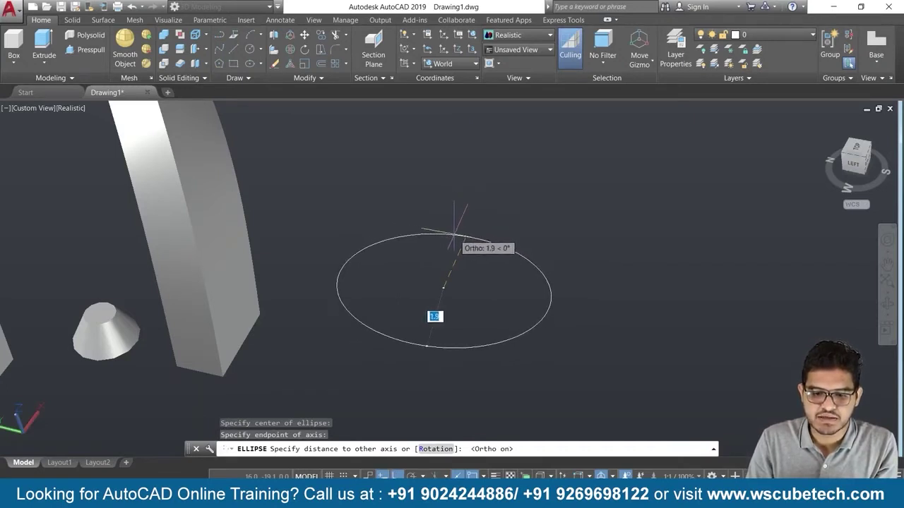
{"action": "left_click", "coordinate": [445, 227]}
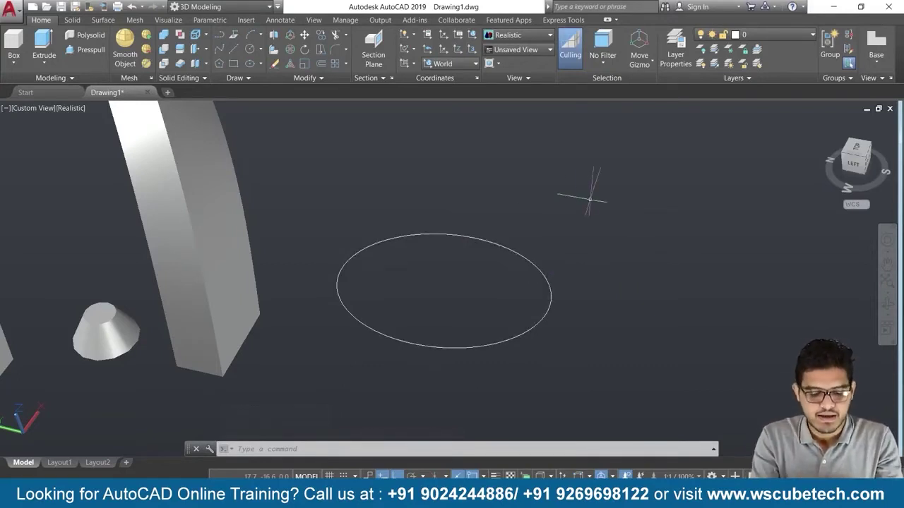
{"action": "type", "text": "SPL"}
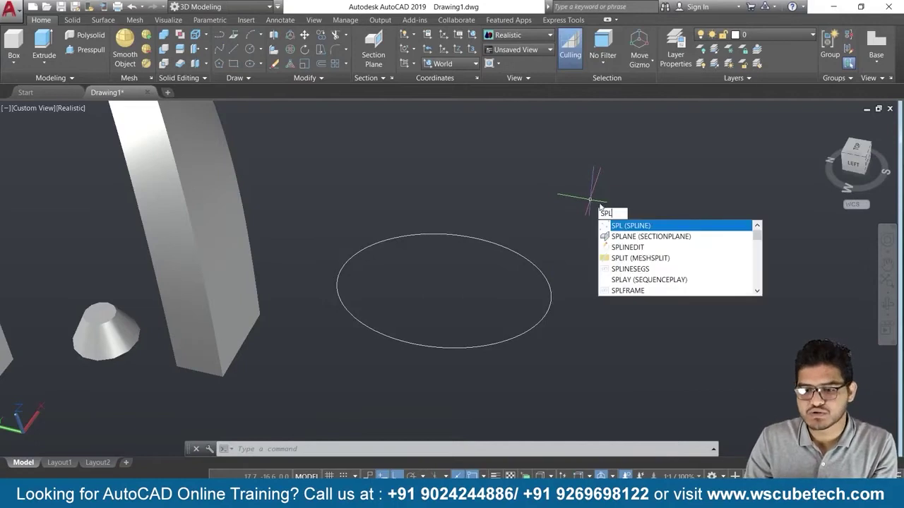
- Draw a three-point spline rising from the ellipse centre and arching over to one side
{"action": "left_click", "coordinate": [616, 227]}
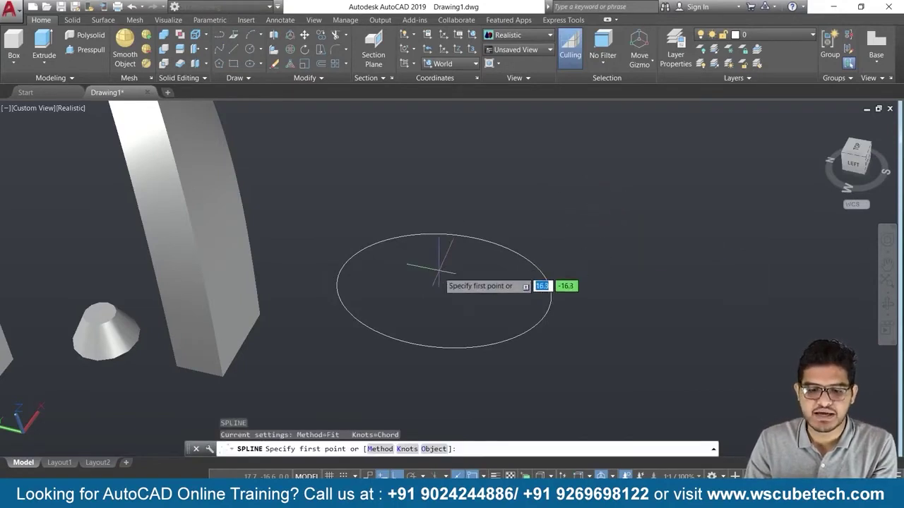
{"action": "left_click", "coordinate": [448, 289]}
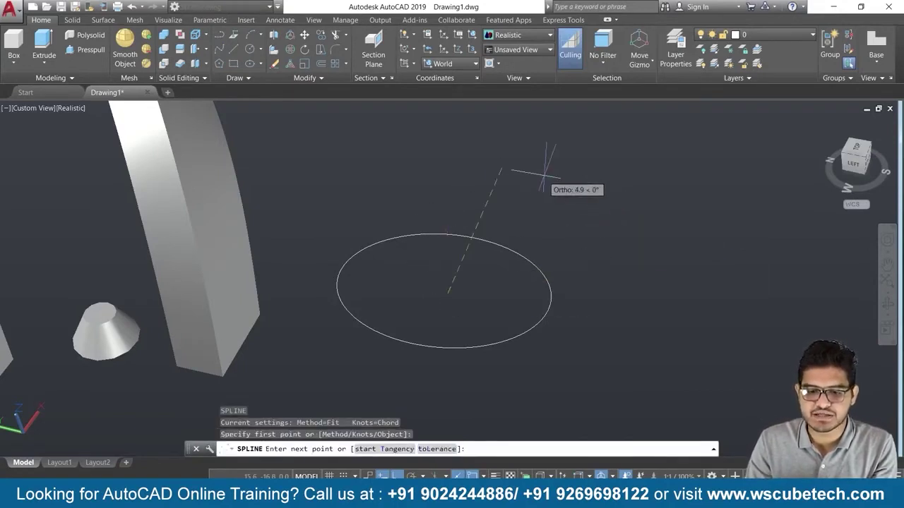
{"action": "left_click", "coordinate": [459, 140]}
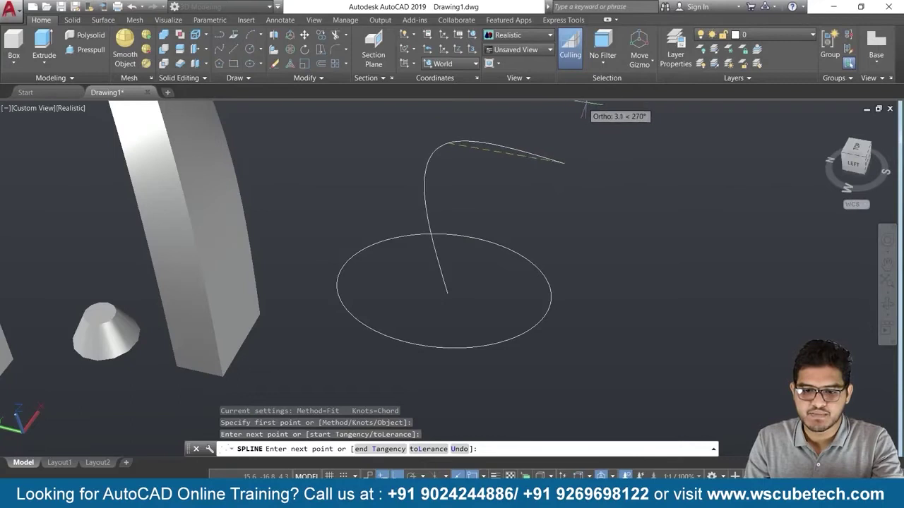
{"action": "left_click", "coordinate": [595, 108]}
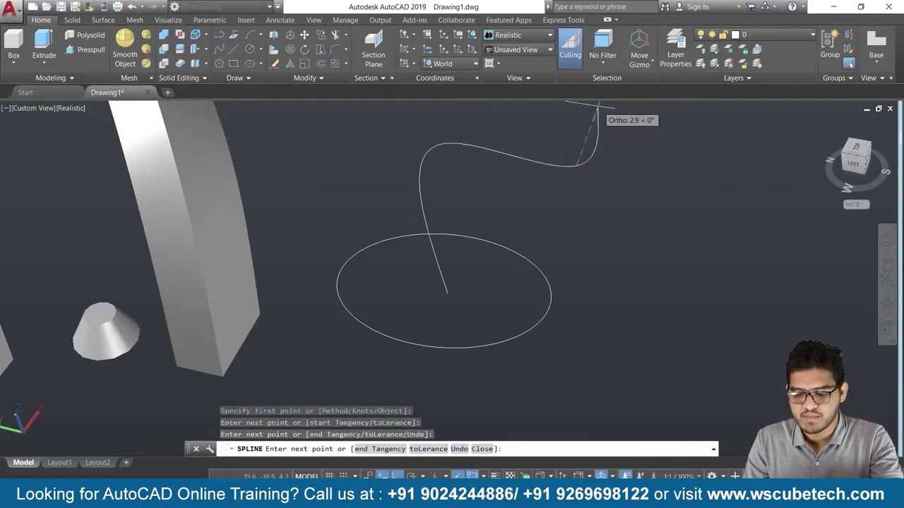
{"action": "key", "text": "Return"}
{"action": "mouse_move", "coordinate": [612, 224]}
{"action": "middle_mouse_down", "text": "shift"}
{"action": "mouse_move", "coordinate": [487, 220]}
{"action": "mouse_move", "coordinate": [423, 186]}
{"action": "mouse_move", "coordinate": [374, 179]}
{"action": "mouse_move", "coordinate": [502, 228]}
{"action": "mouse_move", "coordinate": [579, 212]}
{"action": "mouse_move", "coordinate": [607, 237]}
{"action": "mouse_move", "coordinate": [637, 244]}
{"action": "middle_mouse_up", "text": "shift"}
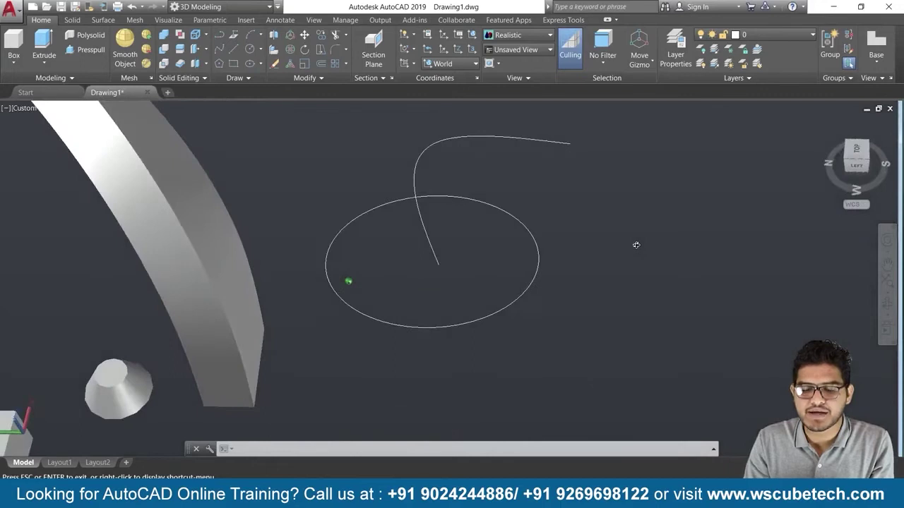
{"action": "left_click", "coordinate": [117, 148]}
{"action": "key", "text": "Escape"}
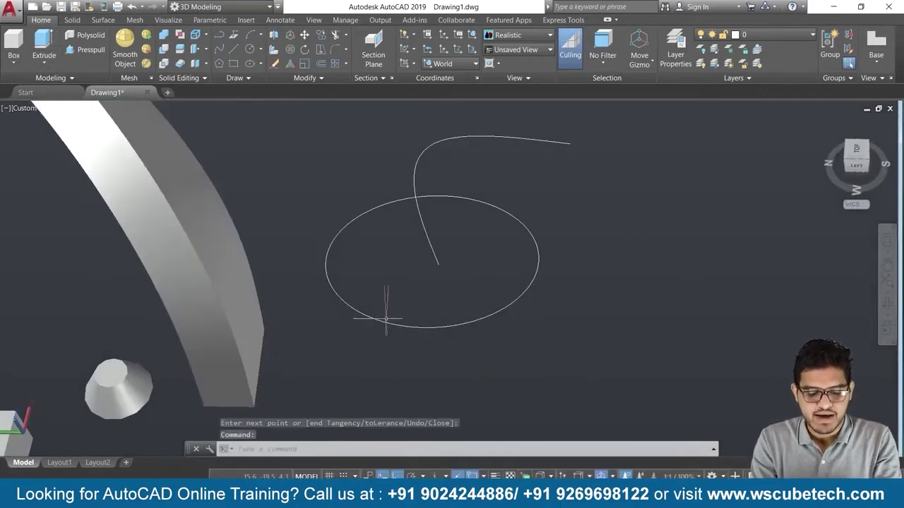
{"action": "type", "text": "EXT"}
- Try extruding the ellipse along the spline path, which fails
{"action": "key", "text": "Return"}
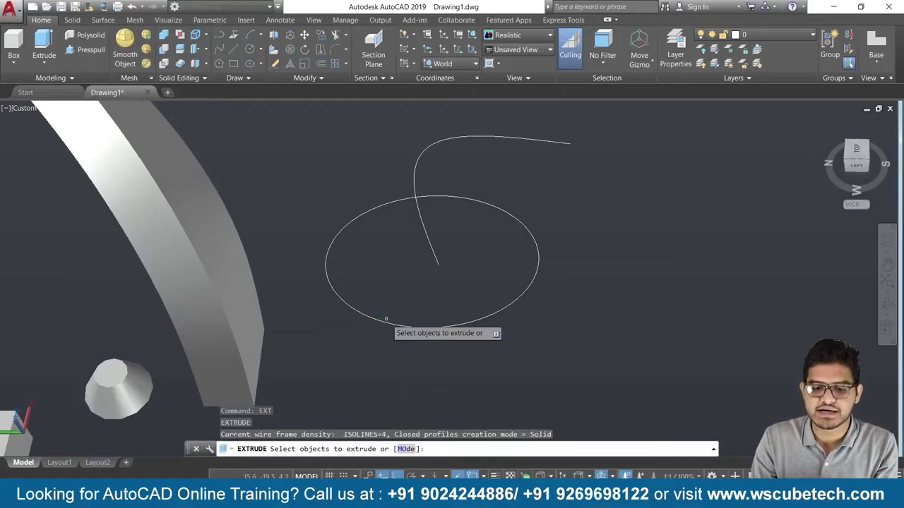
{"action": "left_click", "coordinate": [384, 322]}
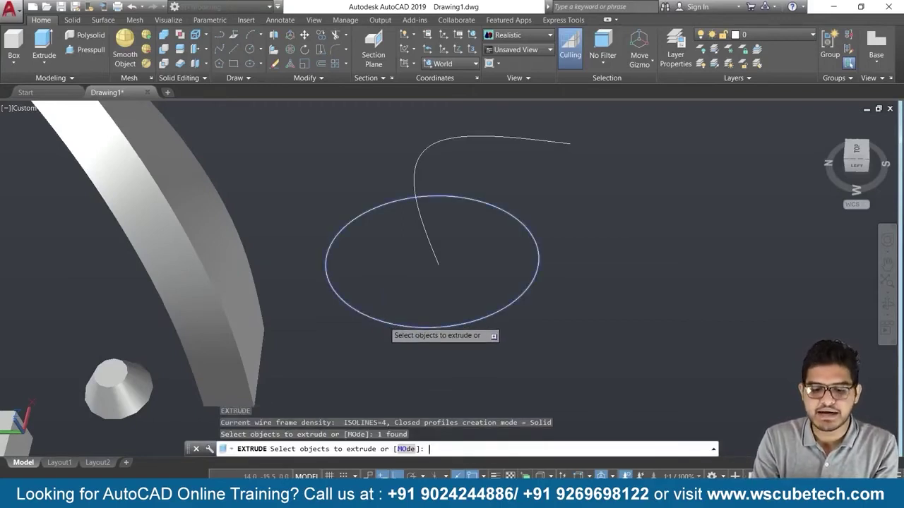
{"action": "key", "text": "Return"}
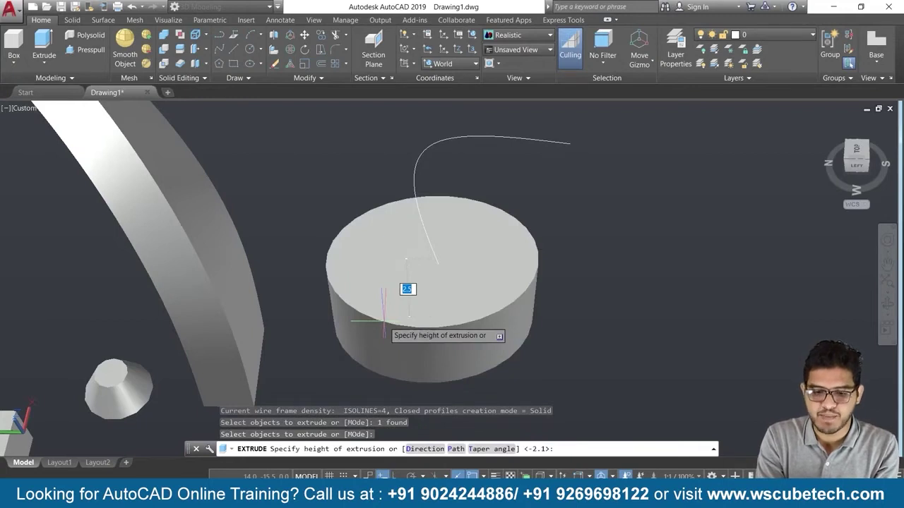
{"action": "type", "text": "p"}
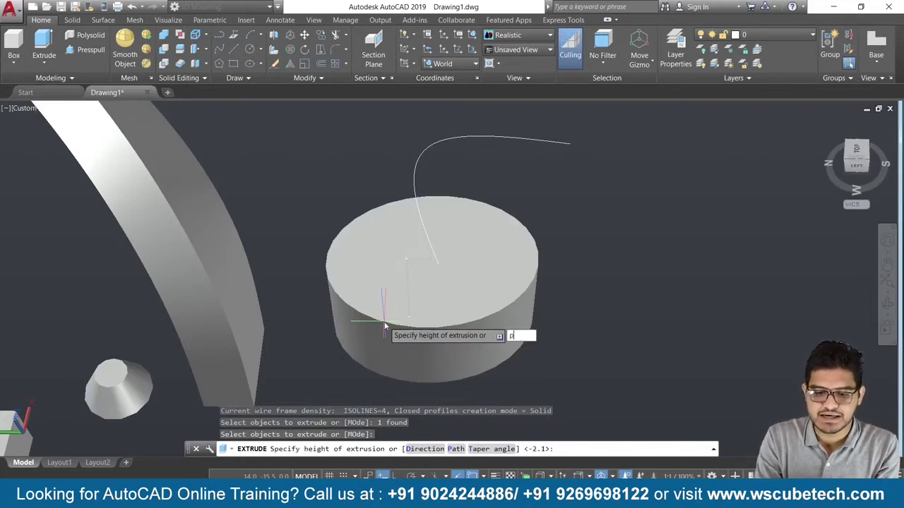
{"action": "key", "text": "Return"}
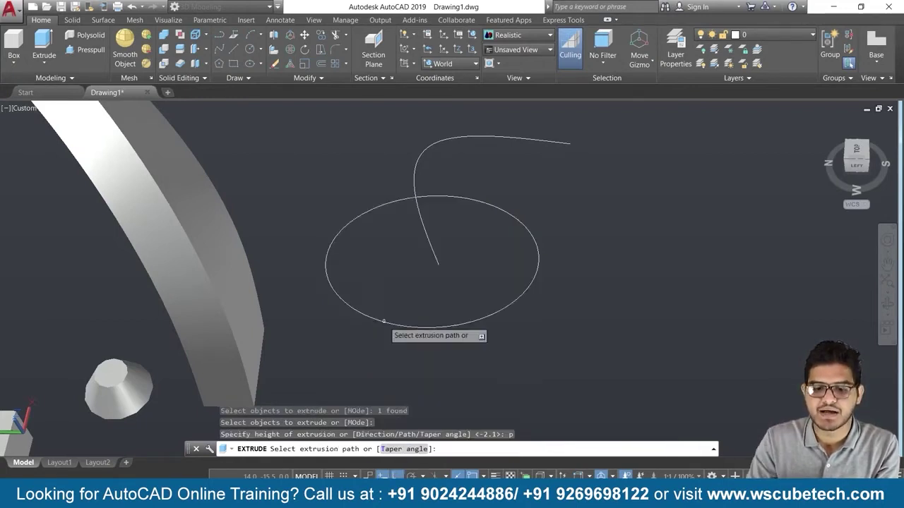
{"action": "left_click", "coordinate": [428, 240]}
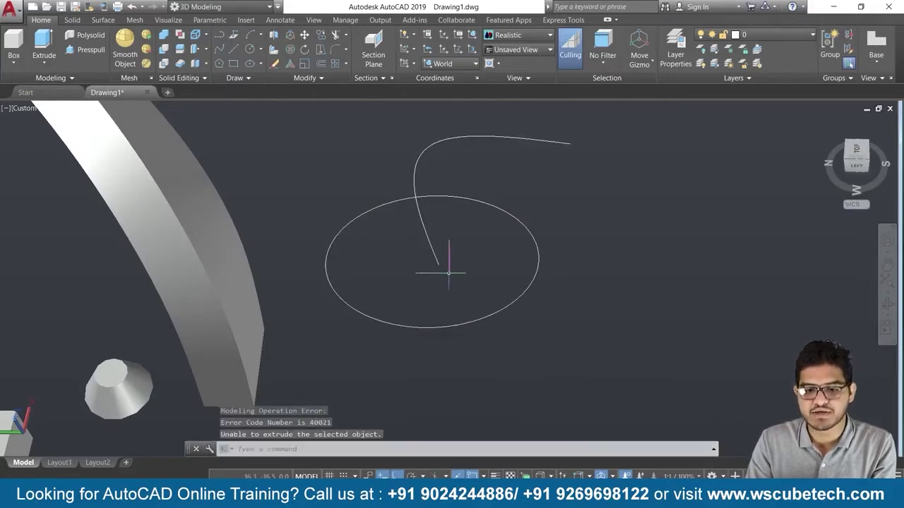
- Window-select the ellipse and spline and delete them, leaving only the row of solids
{"action": "mouse_move", "coordinate": [450, 316]}
{"action": "middle_mouse_down", "text": "shift"}
{"action": "mouse_move", "coordinate": [411, 276]}
{"action": "mouse_move", "coordinate": [471, 322]}
{"action": "mouse_move", "coordinate": [468, 422]}
{"action": "middle_mouse_up", "text": "shift"}
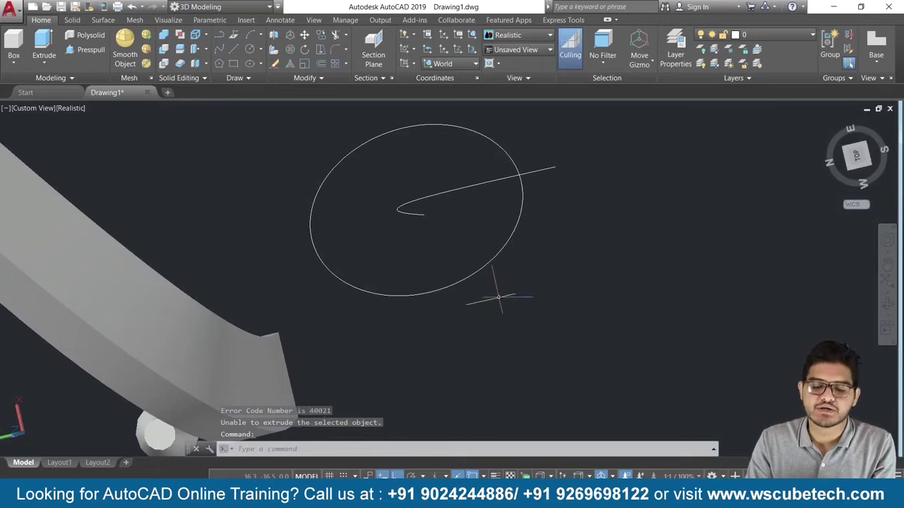
{"action": "scroll", "coordinate": [413, 314], "scroll_direction": "down", "scroll_amount": 3}
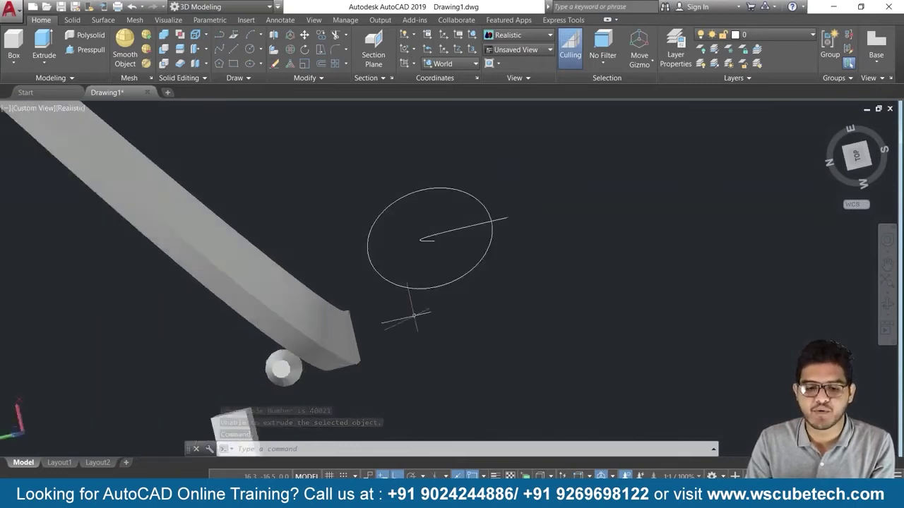
{"action": "scroll", "coordinate": [413, 317], "scroll_direction": "down", "scroll_amount": 1}
{"action": "scroll", "coordinate": [414, 316], "scroll_direction": "down", "scroll_amount": 1}
{"action": "scroll", "coordinate": [413, 316], "scroll_direction": "down", "scroll_amount": 2}
{"action": "scroll", "coordinate": [414, 314], "scroll_direction": "up", "scroll_amount": 2}
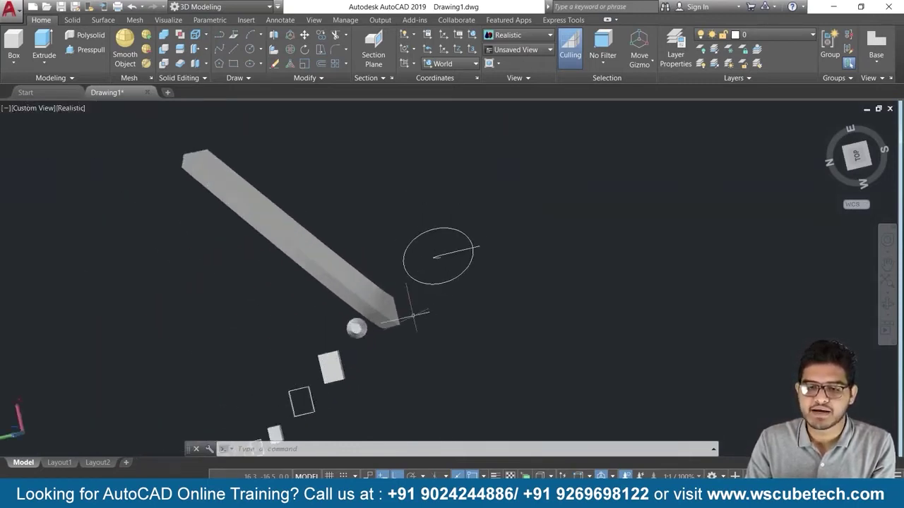
{"action": "scroll", "coordinate": [414, 314], "scroll_direction": "up", "scroll_amount": 3}
{"action": "scroll", "coordinate": [413, 315], "scroll_direction": "down", "scroll_amount": 3}
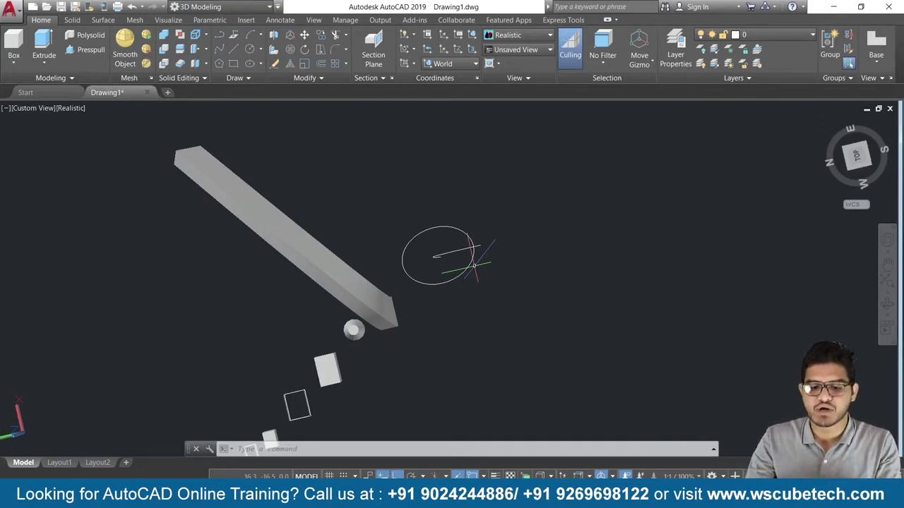
{"action": "scroll", "coordinate": [314, 248], "scroll_direction": "down", "scroll_amount": 2}
{"action": "scroll", "coordinate": [304, 310], "scroll_direction": "down", "scroll_amount": 1}
{"action": "scroll", "coordinate": [304, 312], "scroll_direction": "up", "scroll_amount": 2}
{"action": "scroll", "coordinate": [487, 422], "scroll_direction": "up", "scroll_amount": 2}
{"action": "mouse_move", "coordinate": [484, 418]}
{"action": "middle_mouse_down", "text": "shift"}
{"action": "mouse_move", "coordinate": [459, 329]}
{"action": "mouse_move", "coordinate": [393, 317]}
{"action": "mouse_move", "coordinate": [485, 298]}
{"action": "mouse_move", "coordinate": [512, 308]}
{"action": "middle_mouse_up", "text": "shift"}
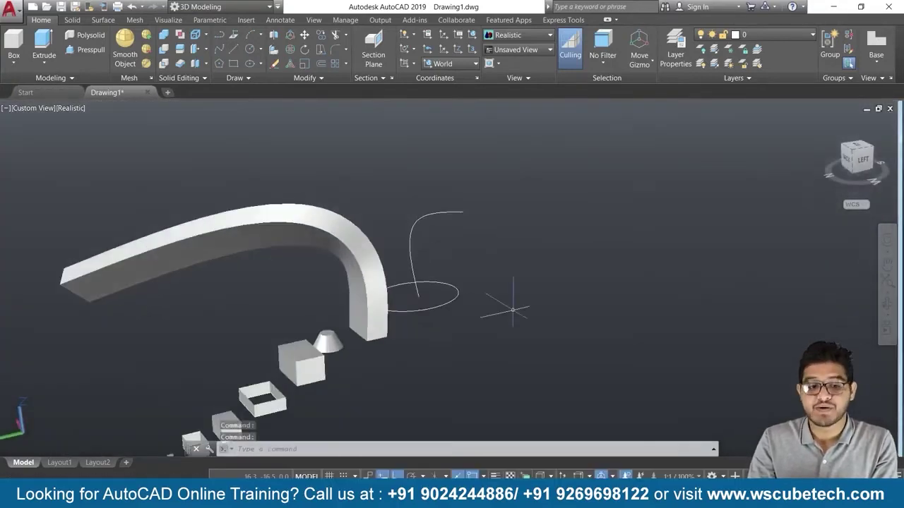
{"action": "scroll", "coordinate": [523, 330], "scroll_direction": "down", "scroll_amount": 3}
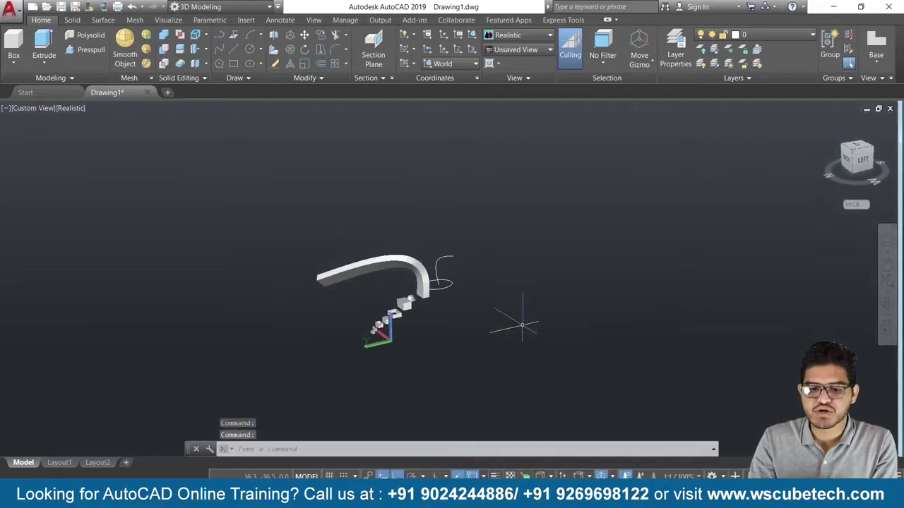
{"action": "scroll", "coordinate": [445, 280], "scroll_direction": "up", "scroll_amount": 2}
{"action": "scroll", "coordinate": [445, 279], "scroll_direction": "up", "scroll_amount": 2}
{"action": "middle_click_drag", "start_coordinate": [452, 226], "coordinate": [402, 206]}
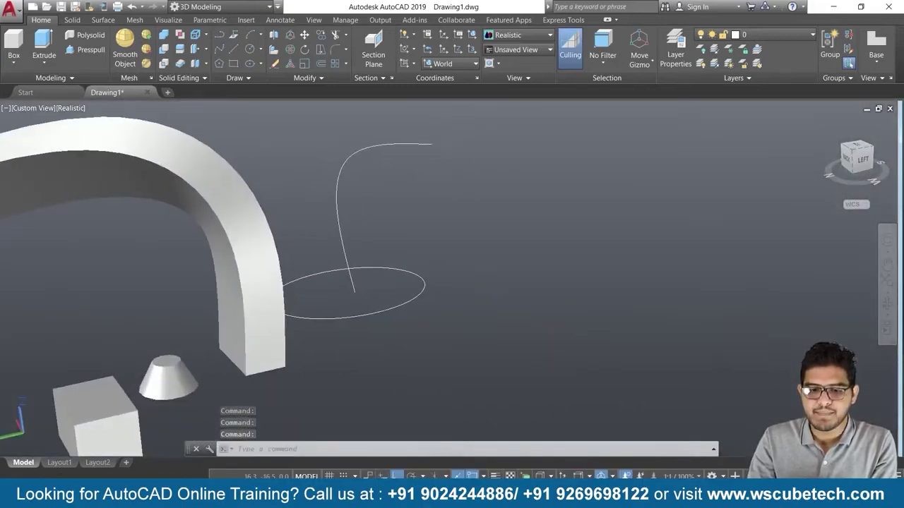
{"action": "left_click", "coordinate": [484, 131]}
{"action": "left_click", "coordinate": [342, 342]}
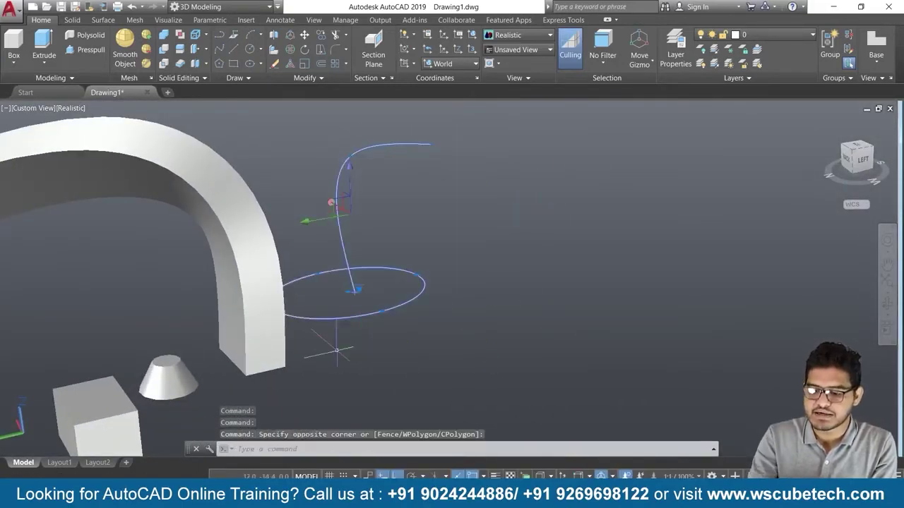
{"action": "key", "text": "Delete"}
{"action": "scroll", "coordinate": [421, 228], "scroll_direction": "down", "scroll_amount": 3}
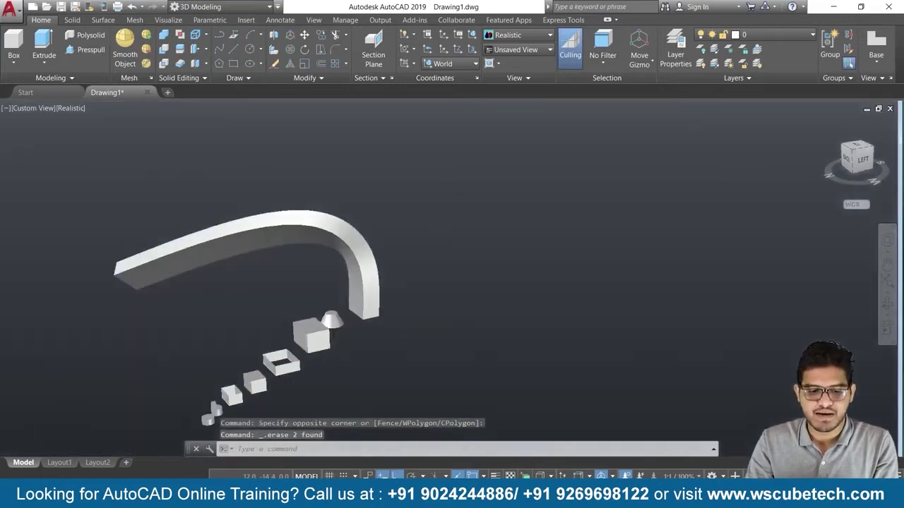
{"action": "middle_click_drag", "start_coordinate": [313, 268], "coordinate": [221, 133], "text": "shift"}
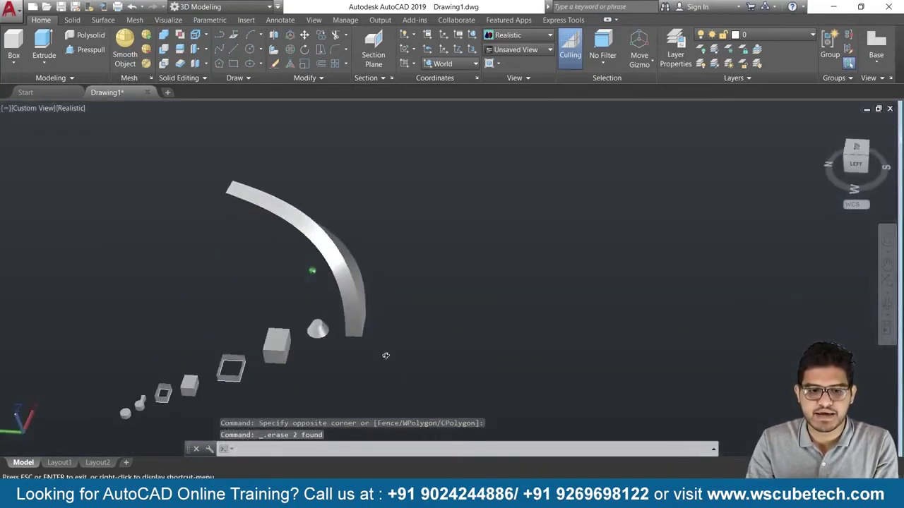
- Draw a circle to the right of the arch
{"action": "left_click", "coordinate": [249, 49]}
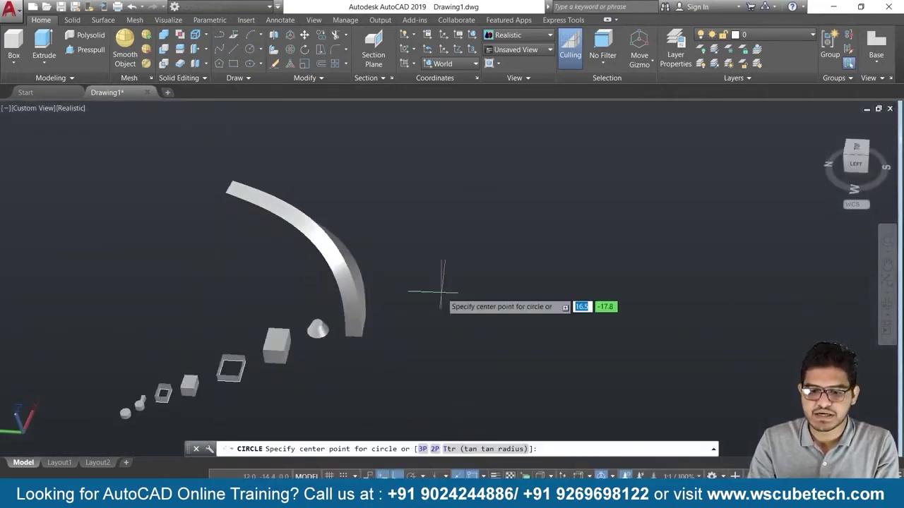
{"action": "left_click", "coordinate": [511, 312]}
{"action": "left_click", "coordinate": [576, 315]}
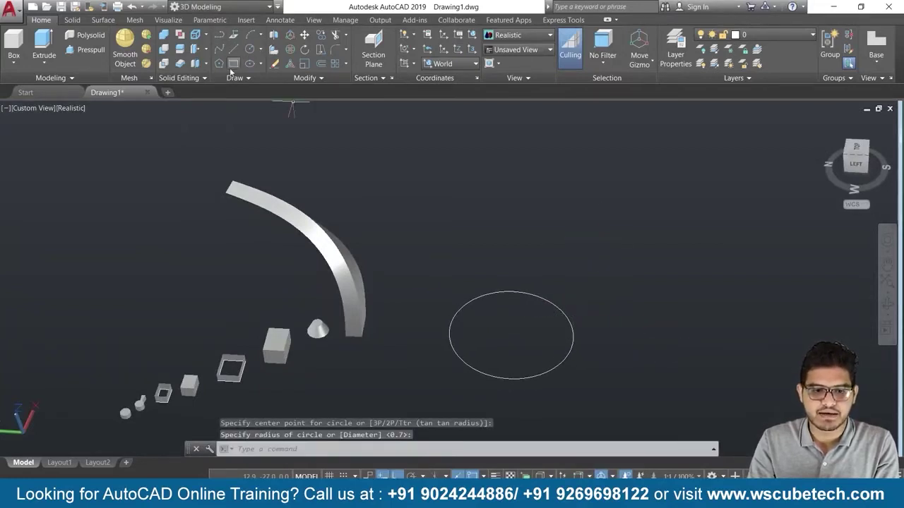
- Draw two rectangles overlapping the circle's right and left edges
{"action": "type", "text": "rec"}
{"action": "key", "text": "Return"}
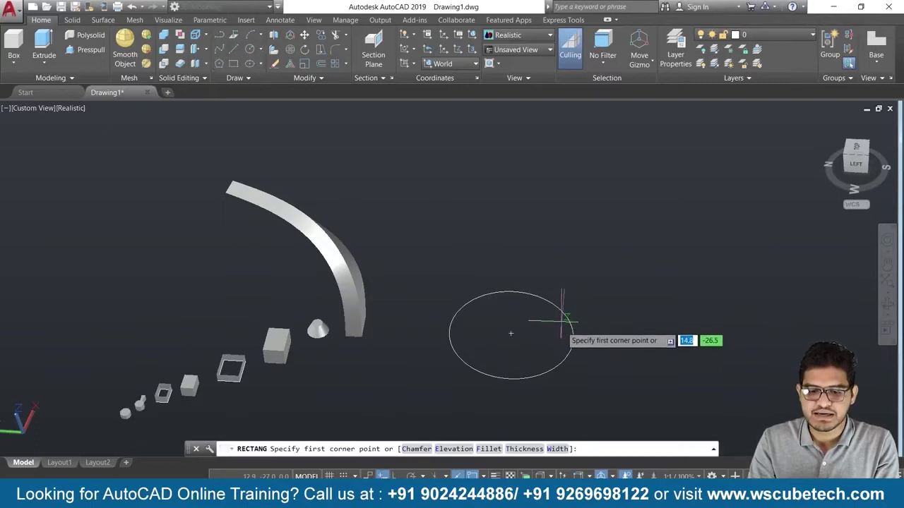
{"action": "left_click", "coordinate": [562, 313]}
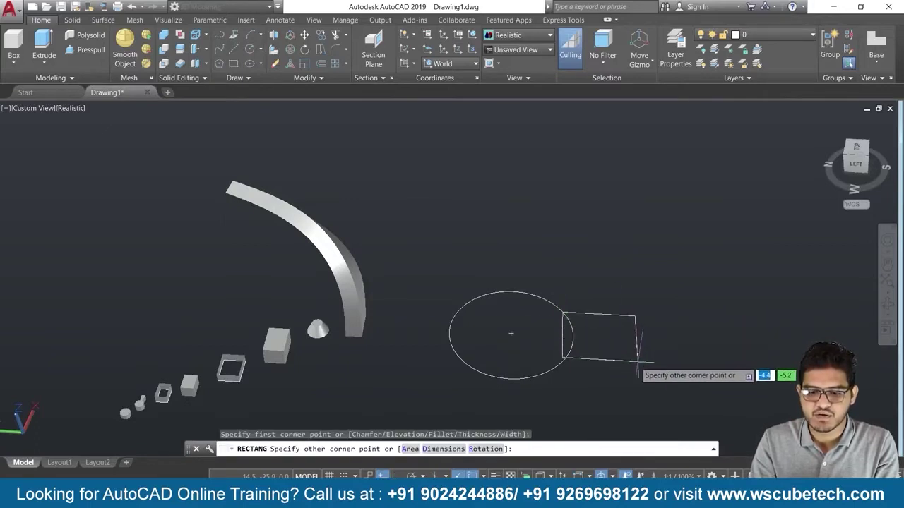
{"action": "left_click", "coordinate": [627, 355]}
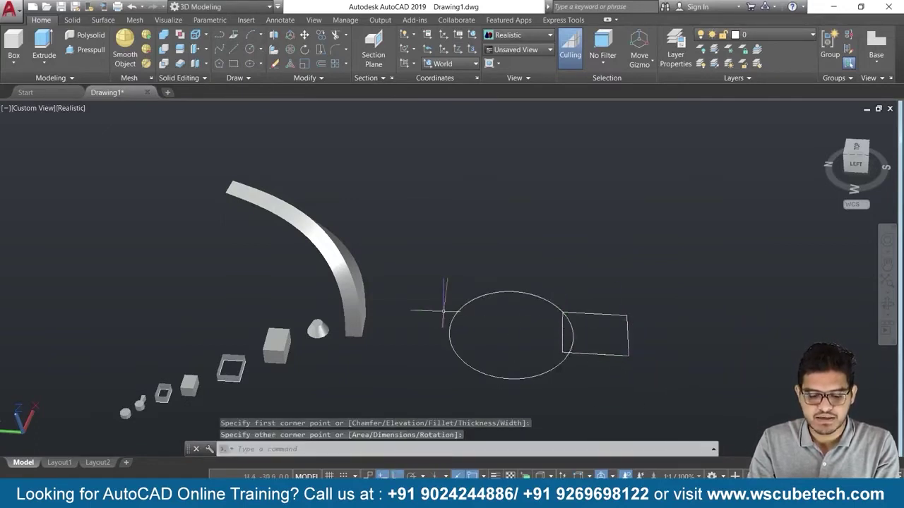
{"action": "key", "text": "Return"}
{"action": "left_click", "coordinate": [429, 311]}
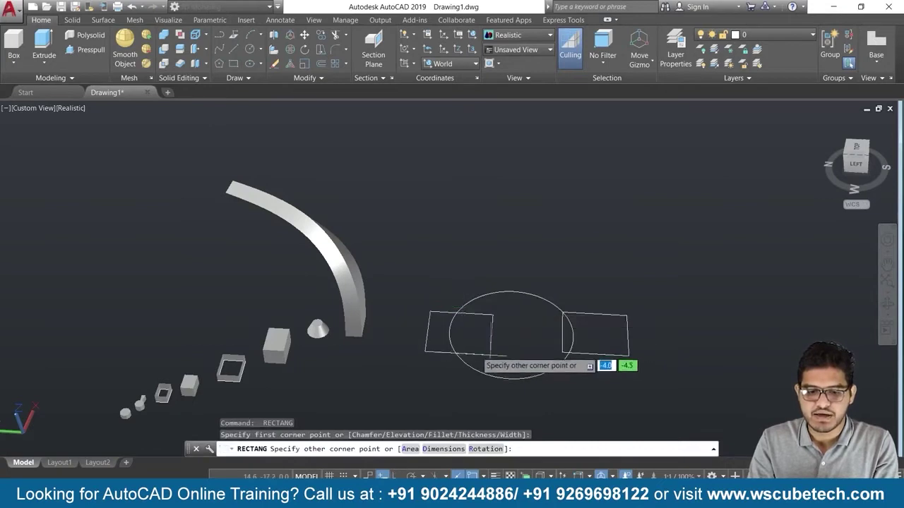
{"action": "left_click", "coordinate": [484, 355]}
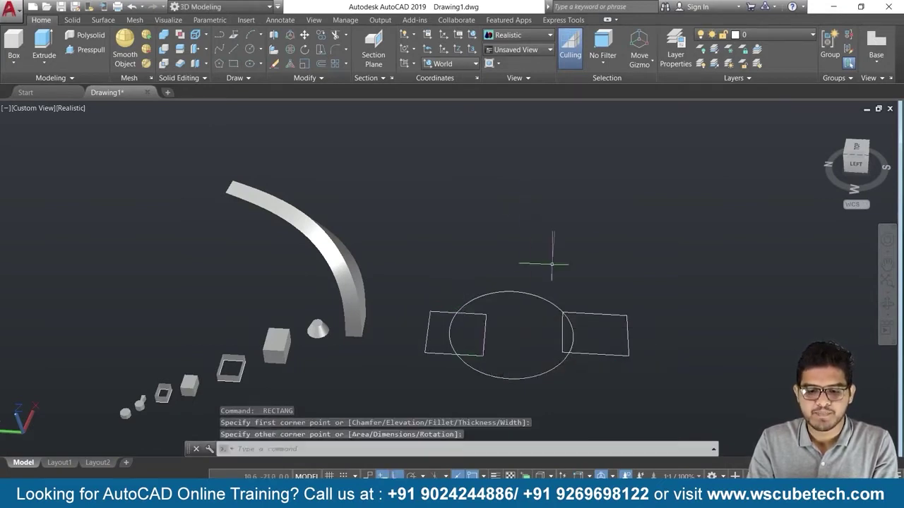
{"action": "scroll", "coordinate": [551, 264], "scroll_direction": "up", "scroll_amount": 2}
{"action": "middle_click_drag", "start_coordinate": [551, 267], "coordinate": [504, 196]}
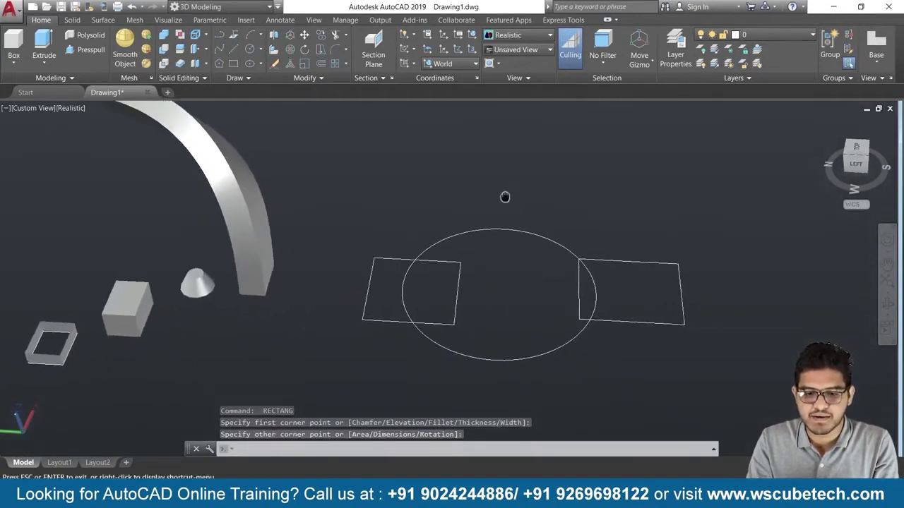
{"action": "type", "text": "tr"}
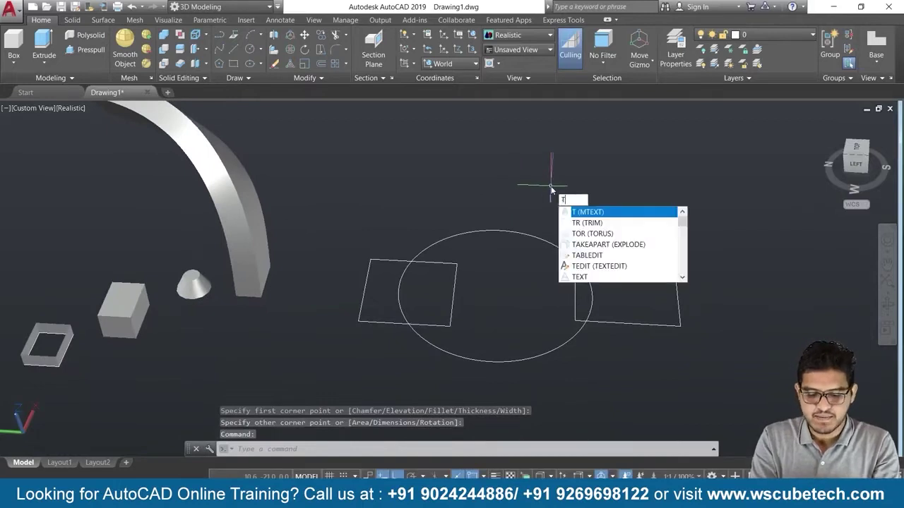
{"action": "key", "text": "Return"}
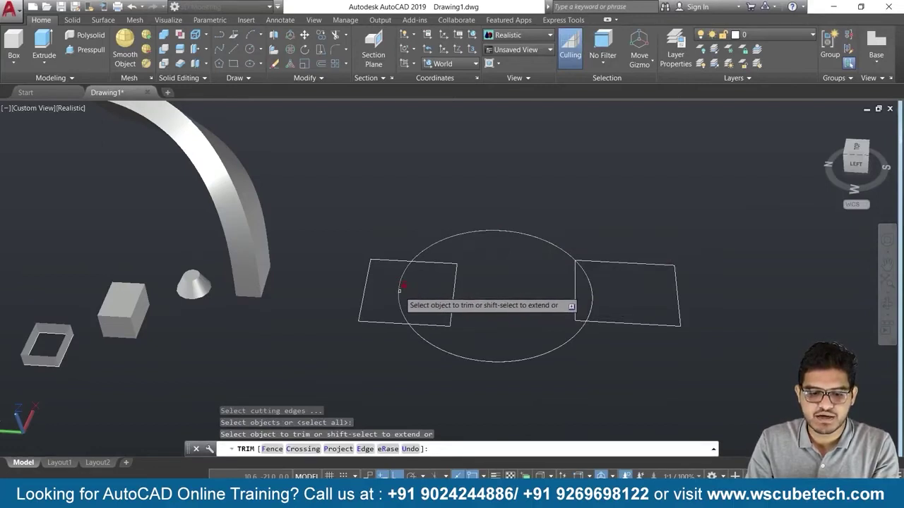
- Trim the circle arcs and rectangle edges inside the overlaps, leaving one combined outline
{"action": "left_click", "coordinate": [399, 287]}
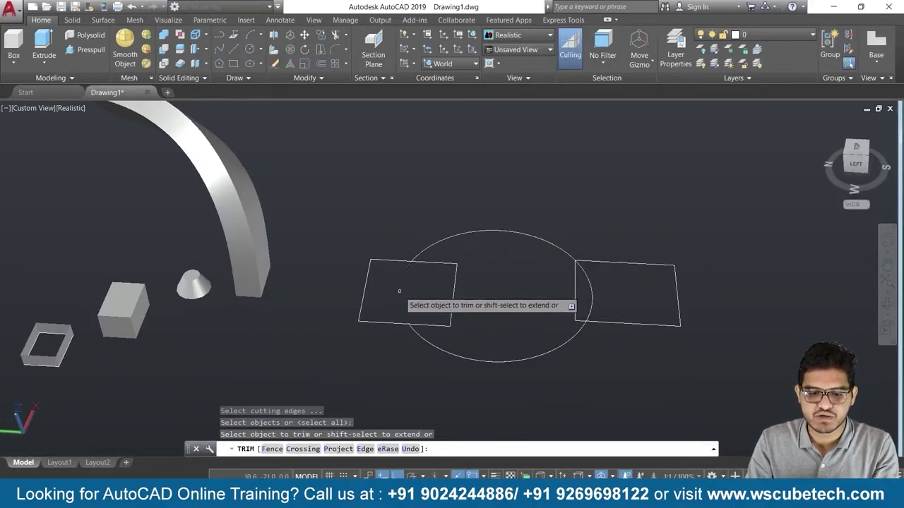
{"action": "left_click", "coordinate": [450, 299]}
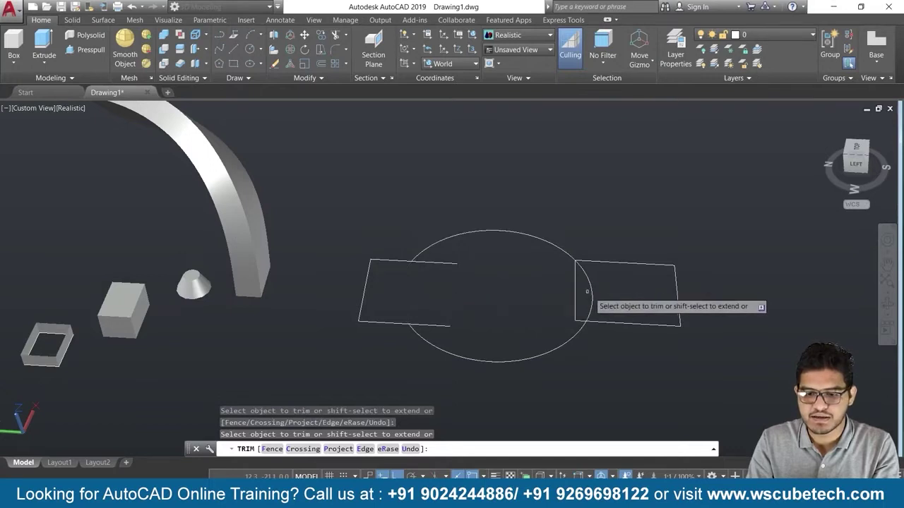
{"action": "left_click", "coordinate": [591, 300]}
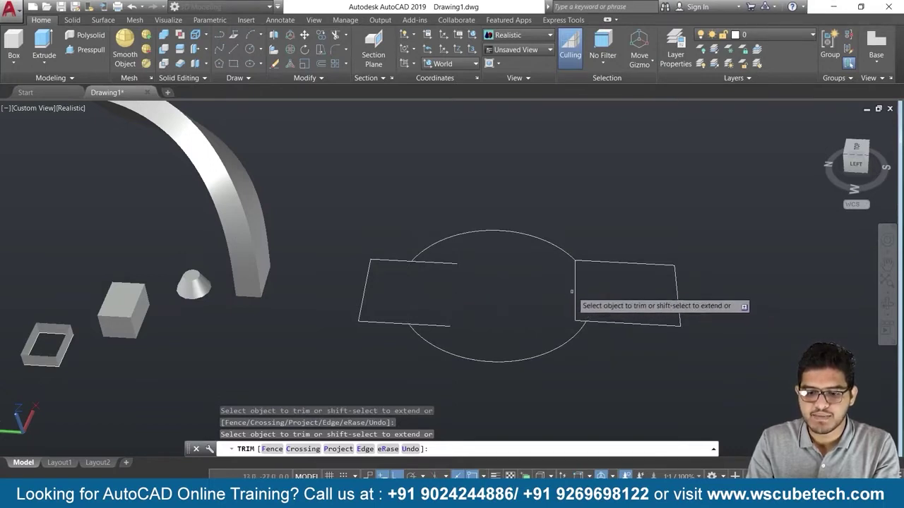
{"action": "left_click", "coordinate": [575, 300]}
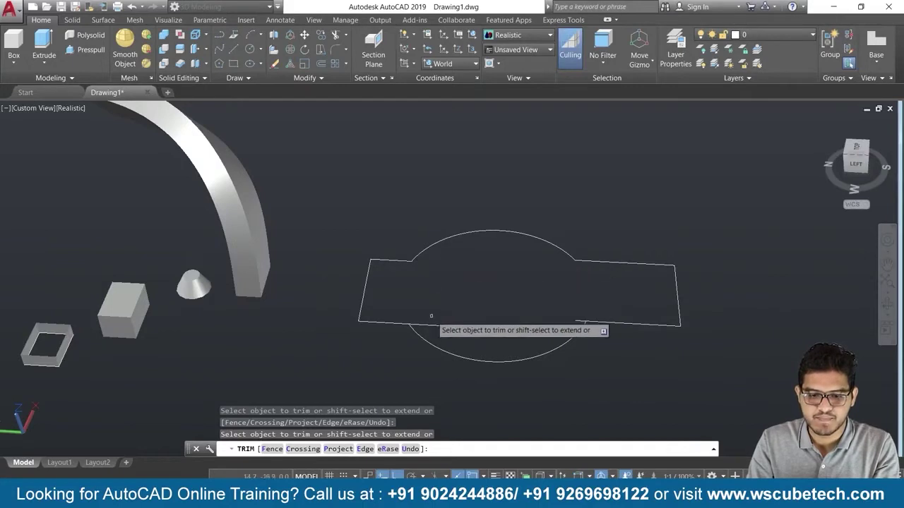
{"action": "left_click", "coordinate": [434, 324]}
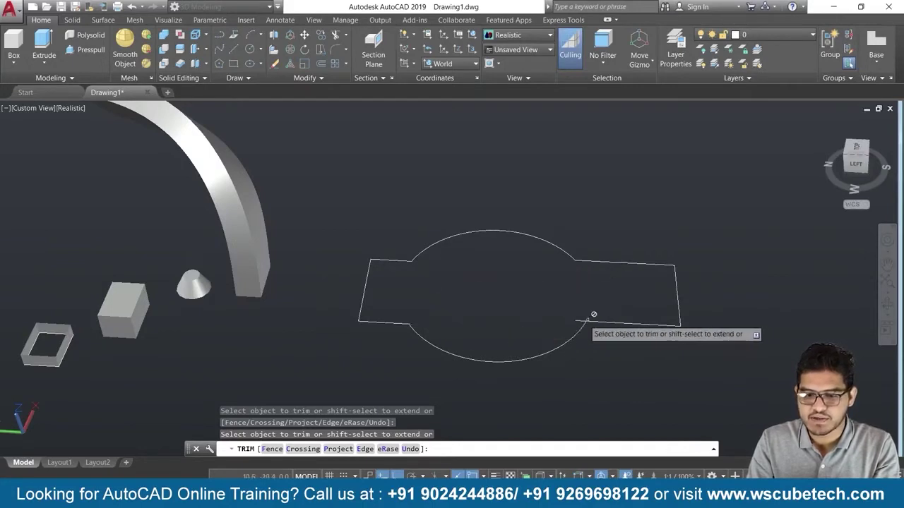
{"action": "scroll", "coordinate": [561, 318], "scroll_direction": "up", "scroll_amount": 2}
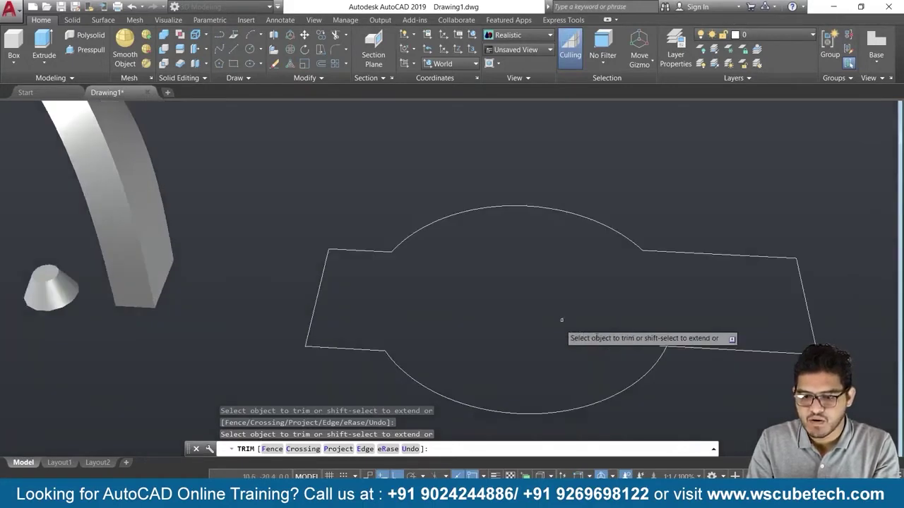
{"action": "left_click", "coordinate": [653, 347]}
{"action": "scroll", "coordinate": [607, 318], "scroll_direction": "down", "scroll_amount": 3}
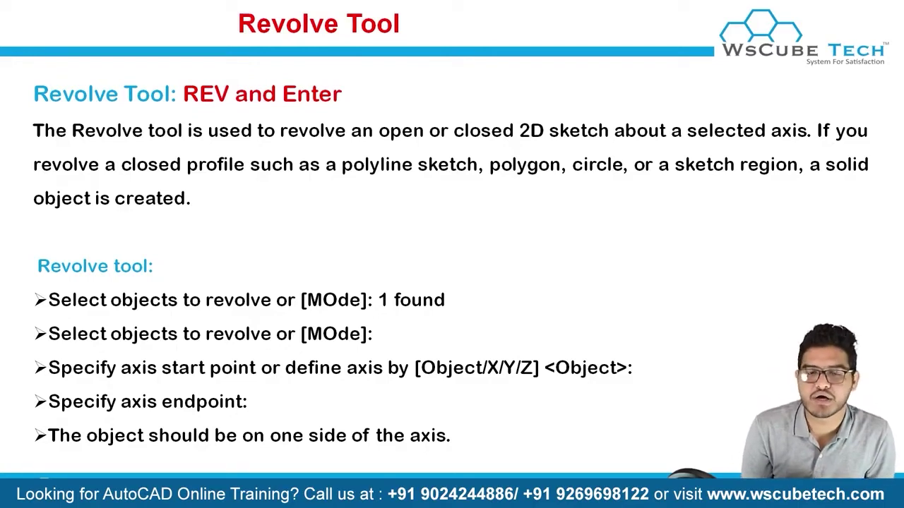
- Switch from the Revolve Tool slide back to the AutoCAD window
{"action": "key", "text": "alt+Tab"}
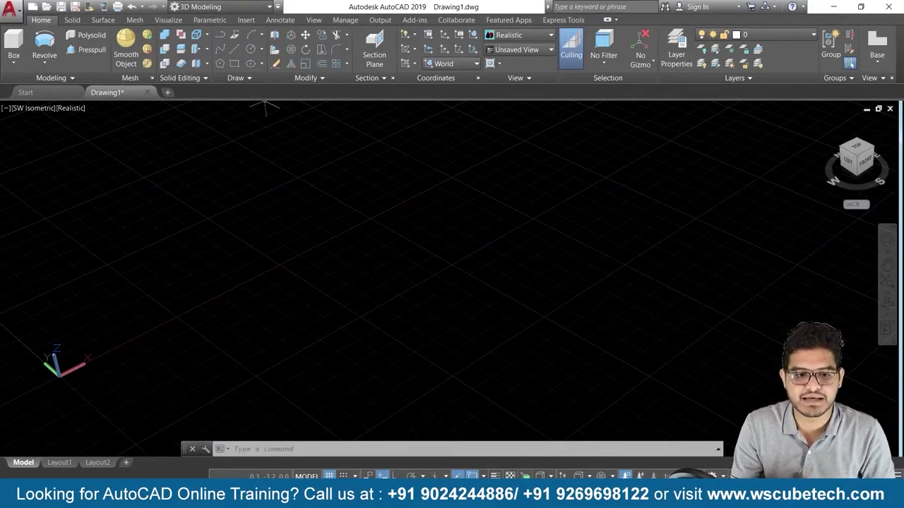
- Start LINE with Ortho on and draw the first edges of the L-shaped outline
{"action": "type", "text": "l"}
{"action": "key", "text": "Return"}
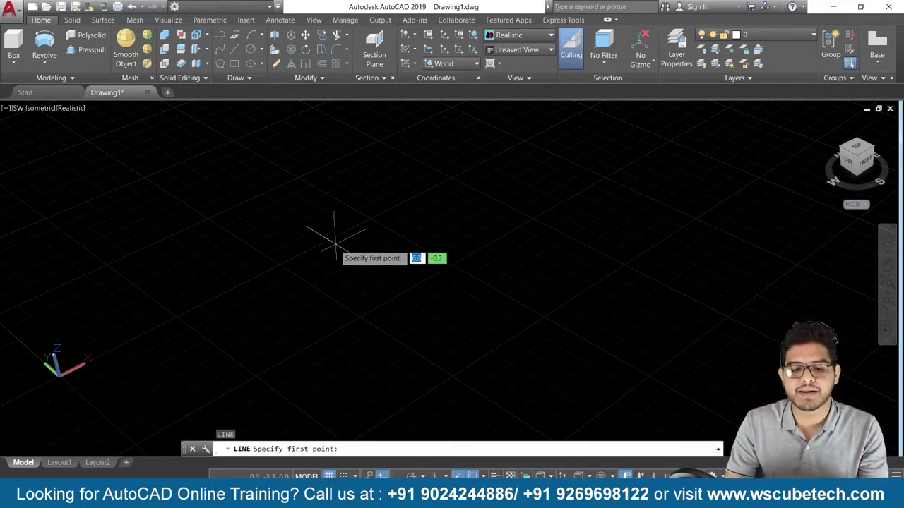
{"action": "left_click", "coordinate": [316, 224]}
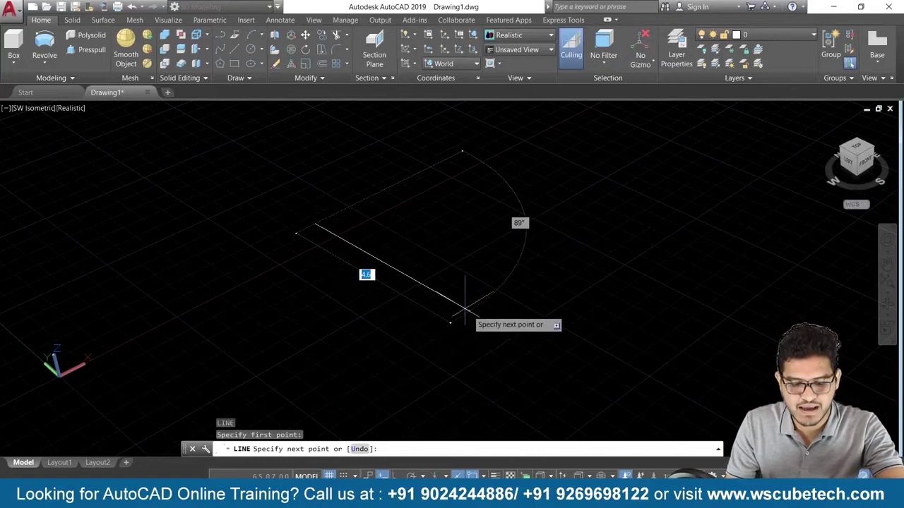
{"action": "key", "text": "F8"}
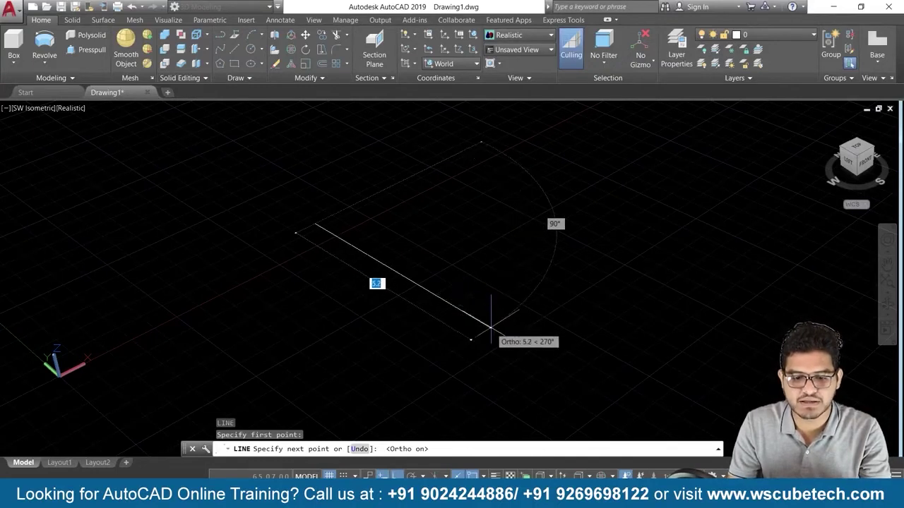
{"action": "left_click", "coordinate": [491, 326]}
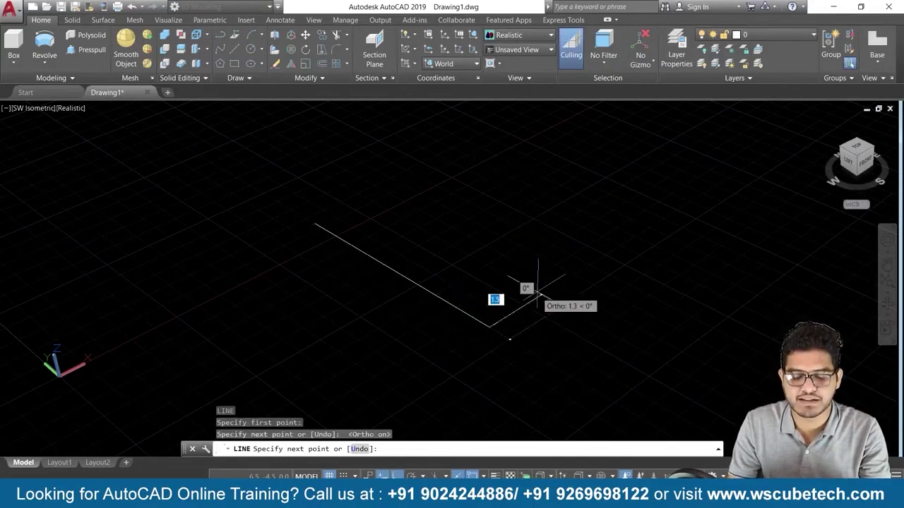
{"action": "left_click", "coordinate": [570, 276]}
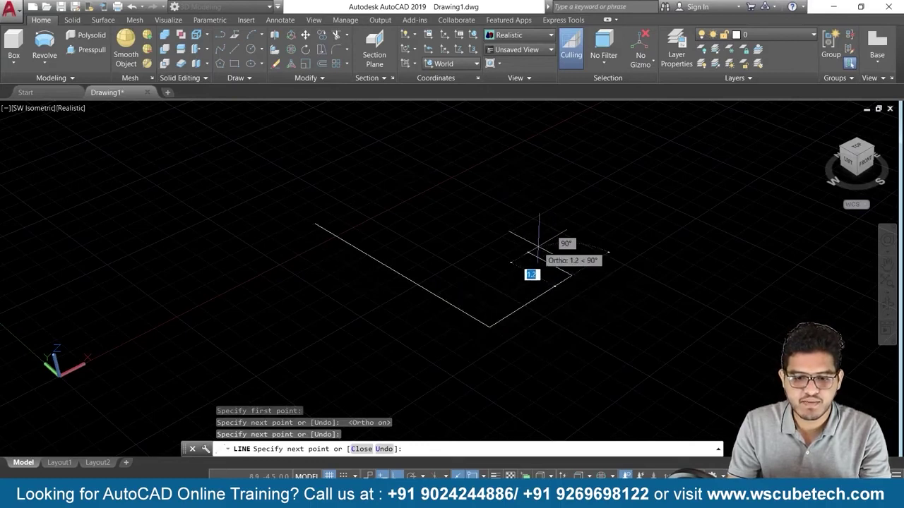
{"action": "left_click", "coordinate": [528, 252]}
{"action": "left_click", "coordinate": [496, 270]}
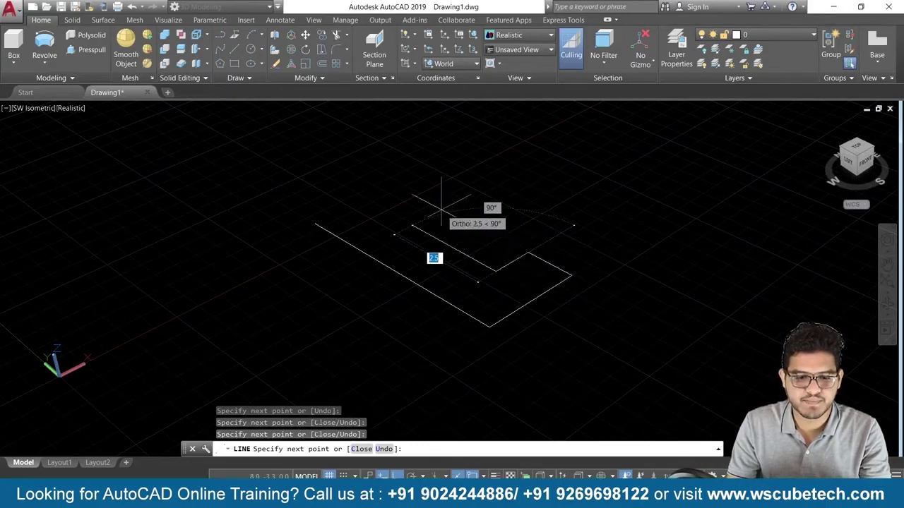
- Draw the remaining edges and close the L outline back at its starting corner
{"action": "left_click", "coordinate": [416, 226]}
{"action": "left_click", "coordinate": [455, 180]}
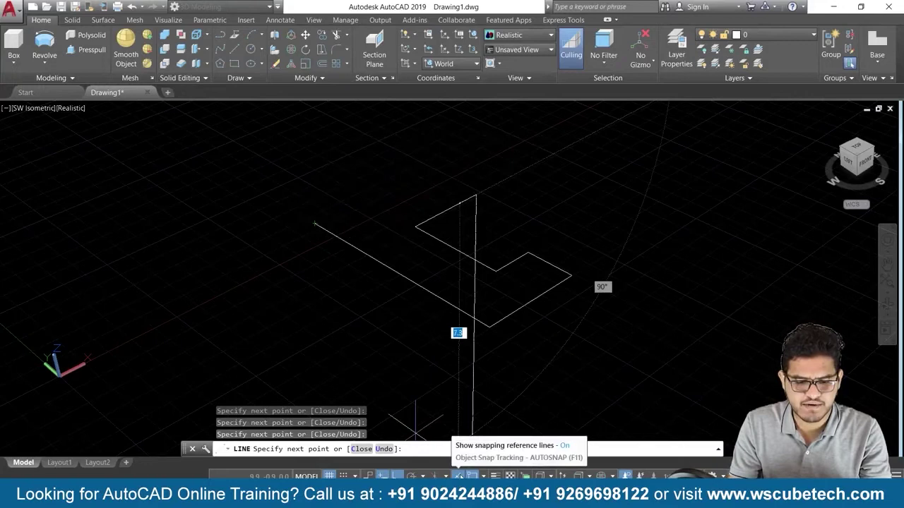
{"action": "left_click", "coordinate": [314, 223]}
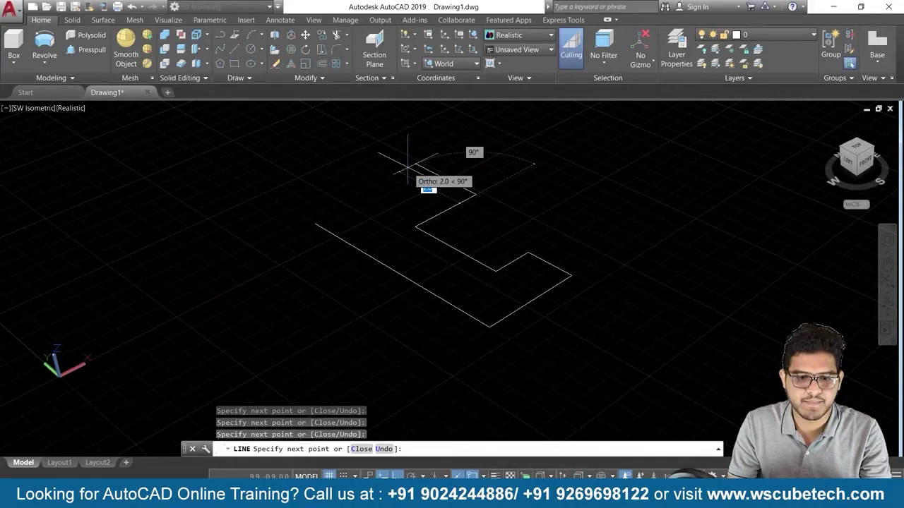
{"action": "left_click", "coordinate": [407, 170]}
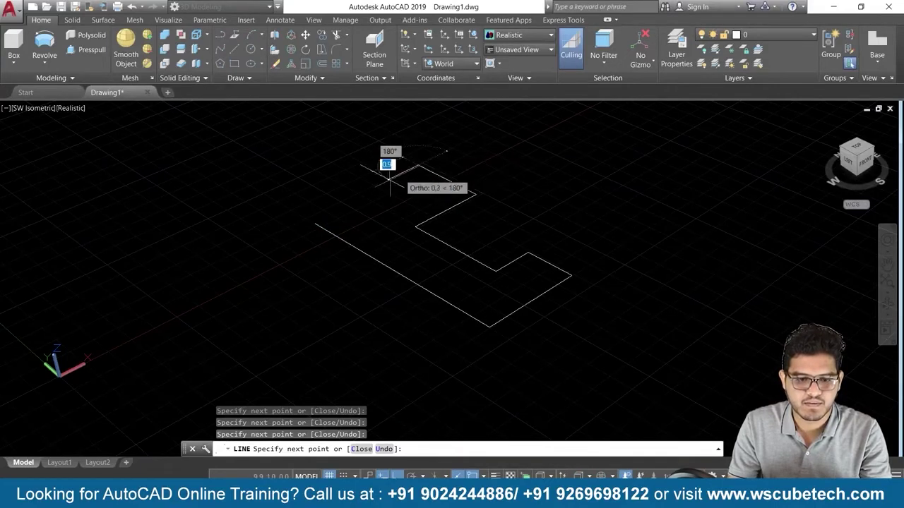
{"action": "left_click", "coordinate": [315, 223]}
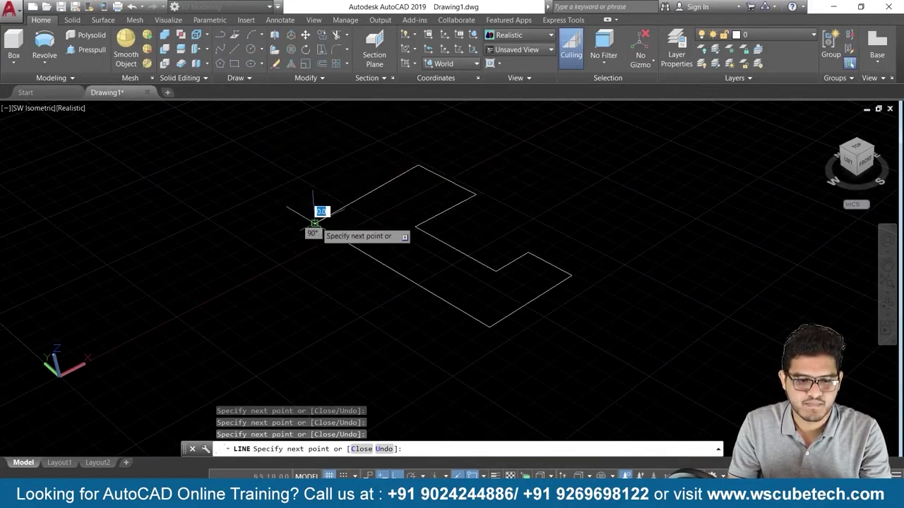
{"action": "key", "text": "ctrl+z"}
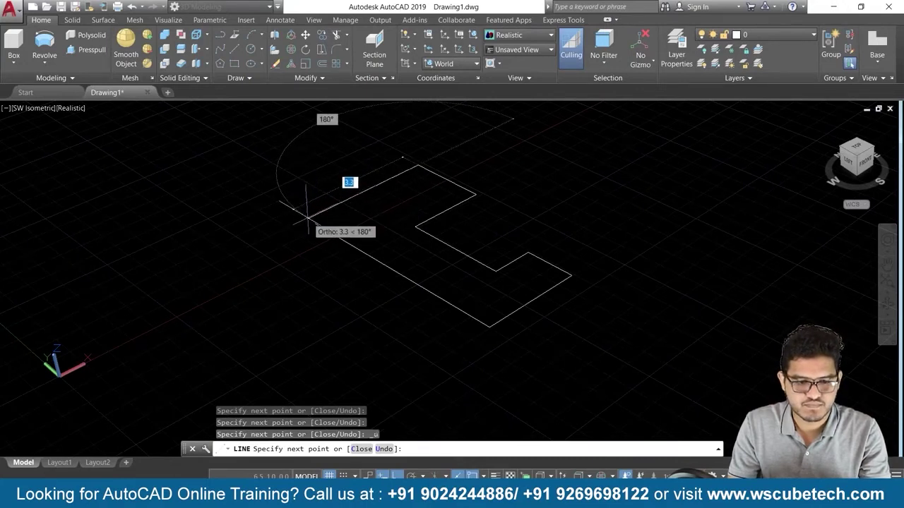
{"action": "left_click", "coordinate": [315, 223]}
{"action": "key", "text": "Return"}
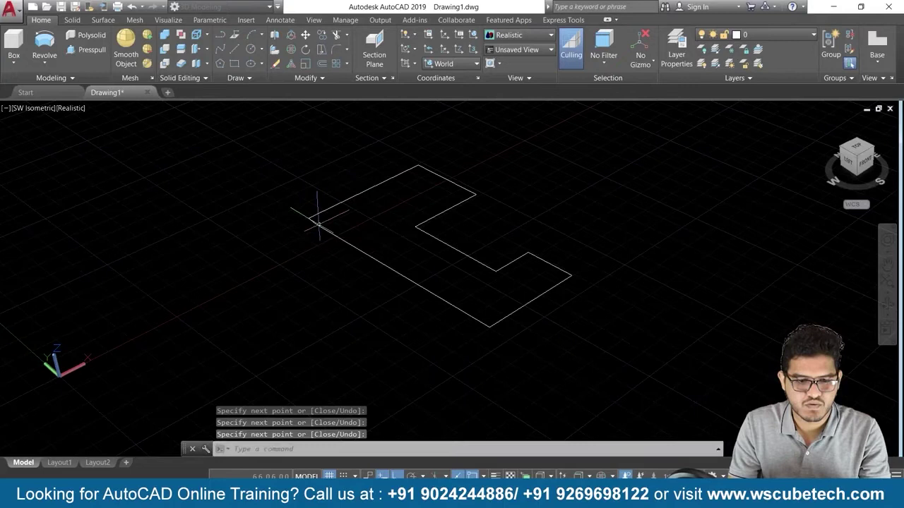
- Enlarge and centre the L outline in the Home isometric view, and start LINE again
{"action": "scroll", "coordinate": [363, 220], "scroll_direction": "up", "scroll_amount": 2}
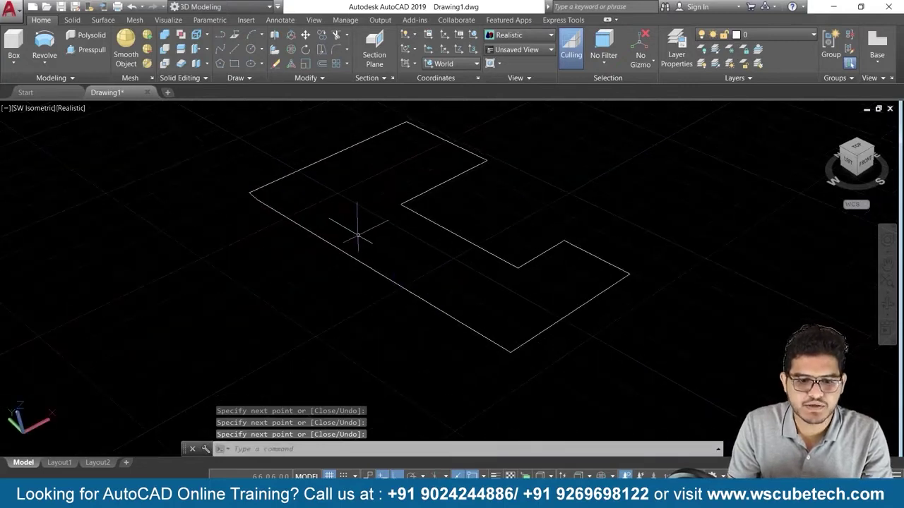
{"action": "middle_click_drag", "start_coordinate": [358, 235], "coordinate": [393, 253]}
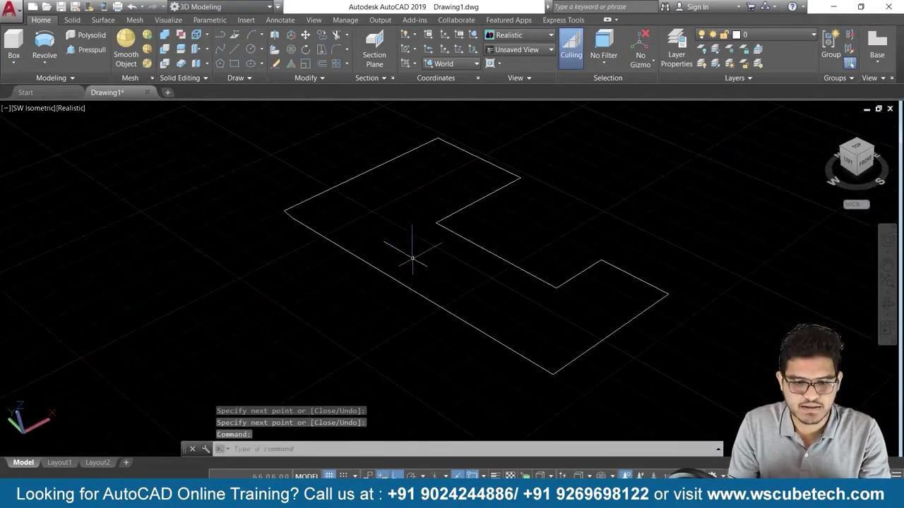
{"action": "scroll", "coordinate": [435, 269], "scroll_direction": "up", "scroll_amount": 2}
{"action": "middle_click_drag", "start_coordinate": [331, 202], "coordinate": [564, 268], "text": "shift"}
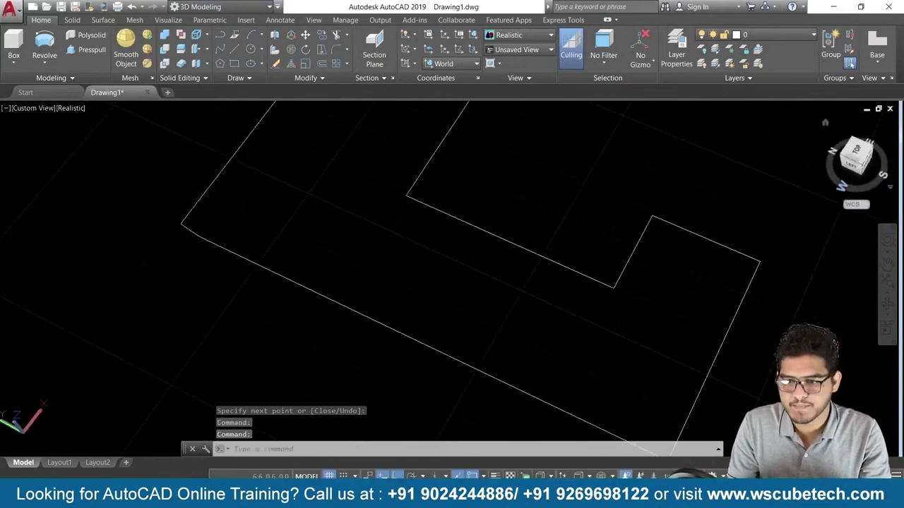
{"action": "left_click", "coordinate": [825, 126]}
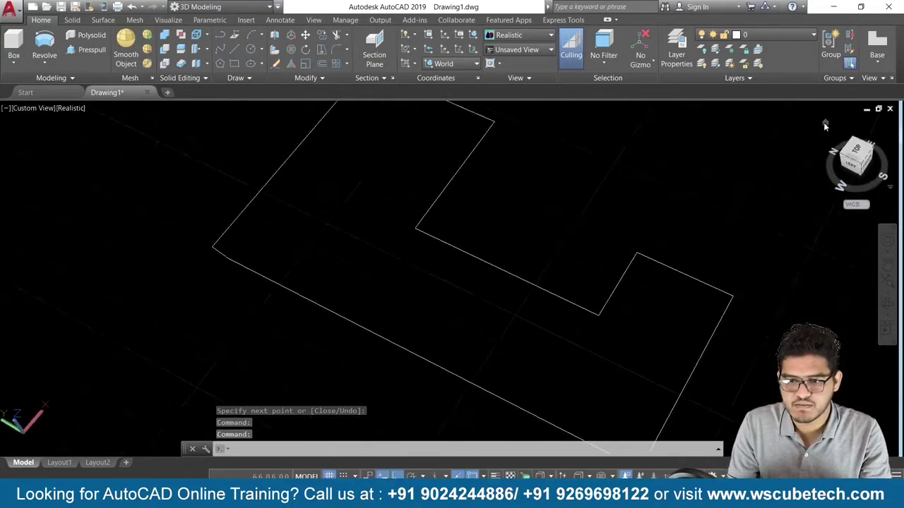
{"action": "mouse_move", "coordinate": [388, 261]}
{"action": "middle_mouse_down"}
{"action": "mouse_move", "coordinate": [474, 325]}
{"action": "mouse_move", "coordinate": [425, 309]}
{"action": "middle_mouse_up"}
{"action": "scroll", "coordinate": [452, 332], "scroll_direction": "up", "scroll_amount": 1}
{"action": "scroll", "coordinate": [445, 338], "scroll_direction": "up", "scroll_amount": 2}
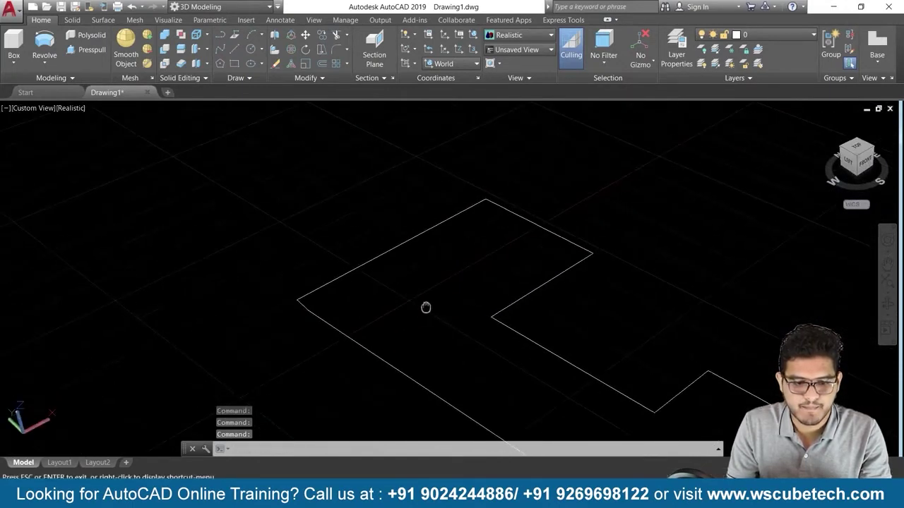
{"action": "type", "text": "l"}
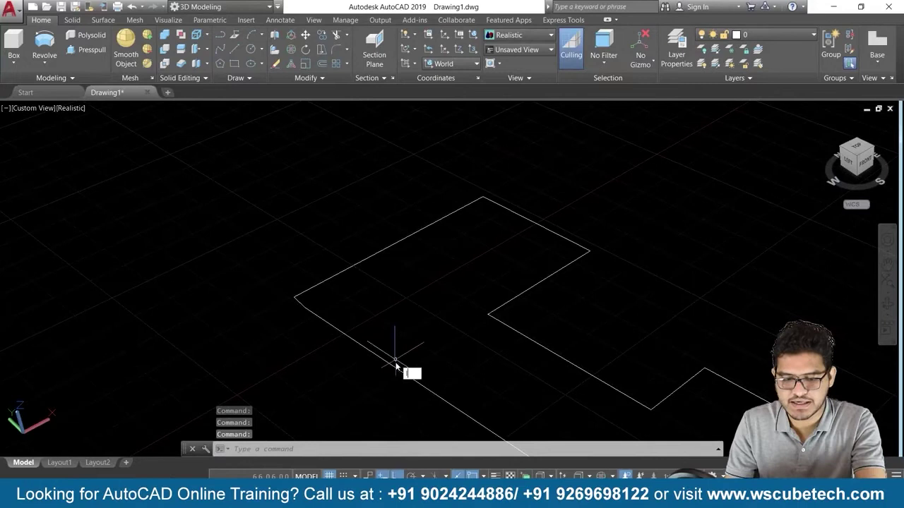
{"action": "key", "text": "Return"}
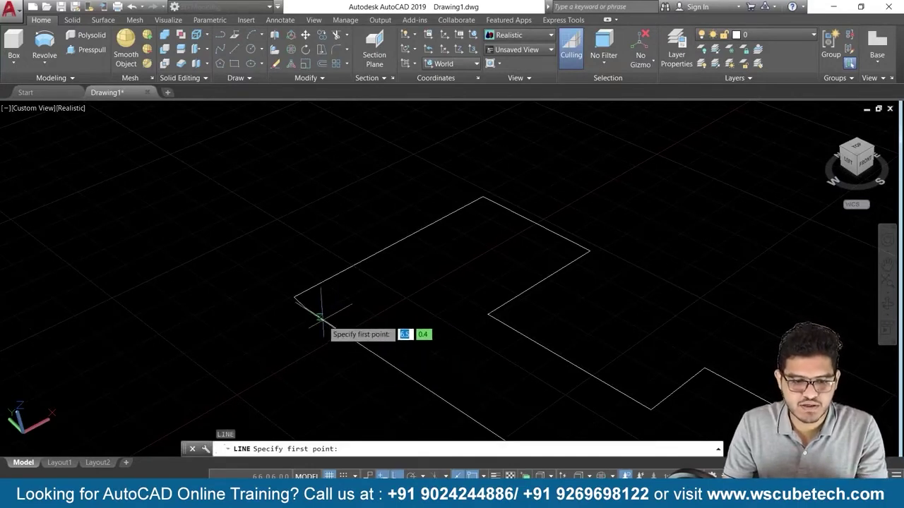
- Draw a line from the outline's left corner parallel to the top edge, then trim off the short outer piece
{"action": "left_click", "coordinate": [301, 304]}
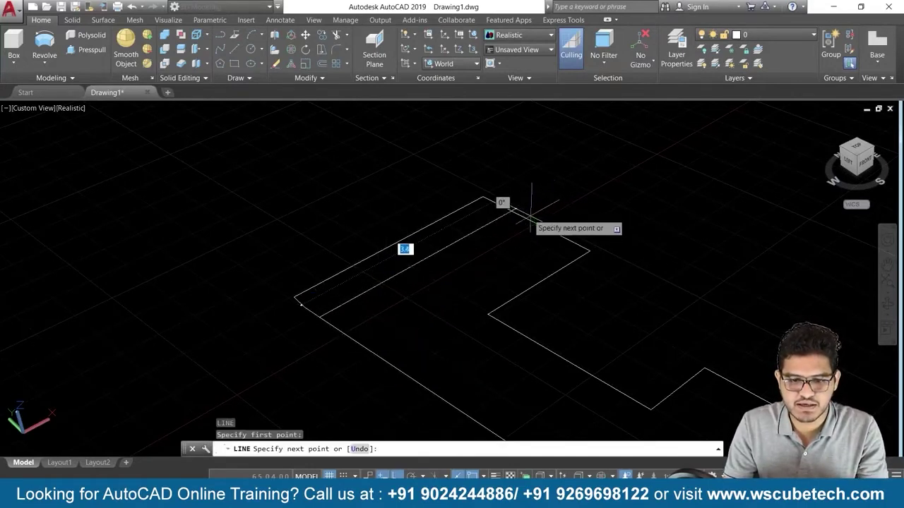
{"action": "left_click", "coordinate": [509, 211]}
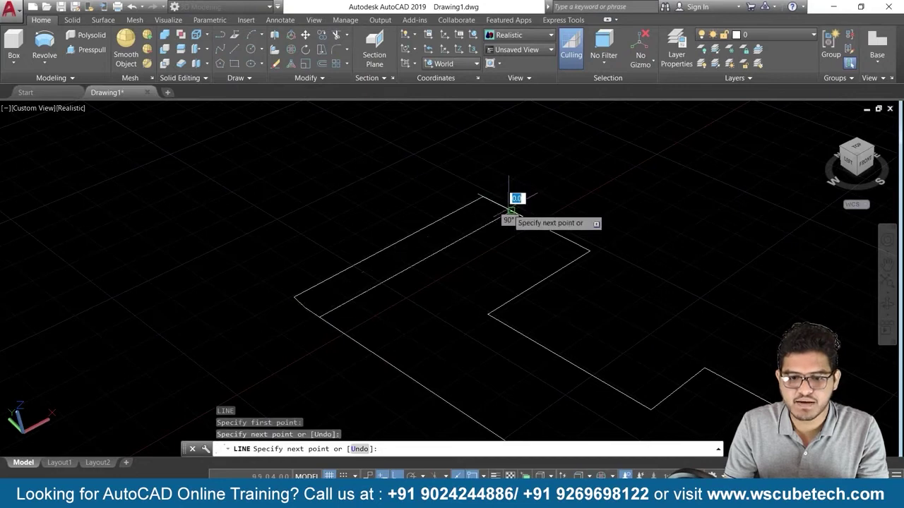
{"action": "key", "text": "Return"}
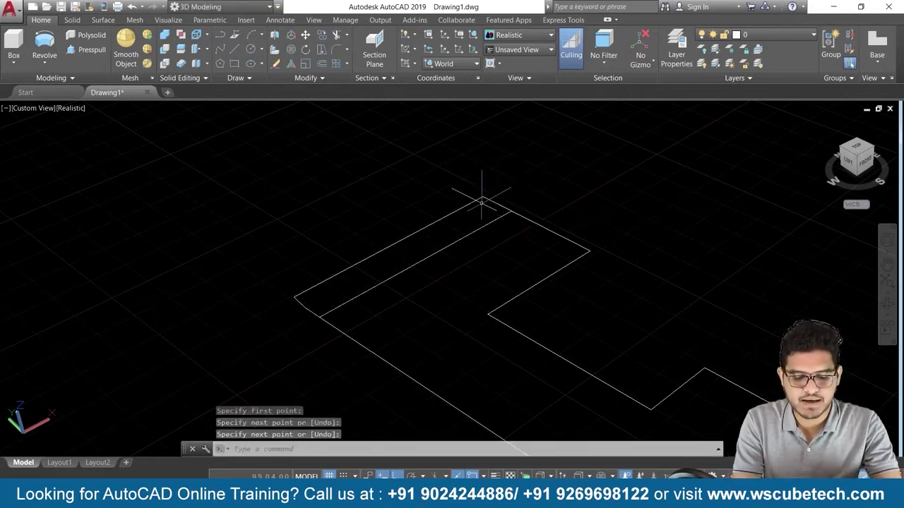
{"action": "type", "text": "Tr"}
{"action": "key", "text": "Return"}
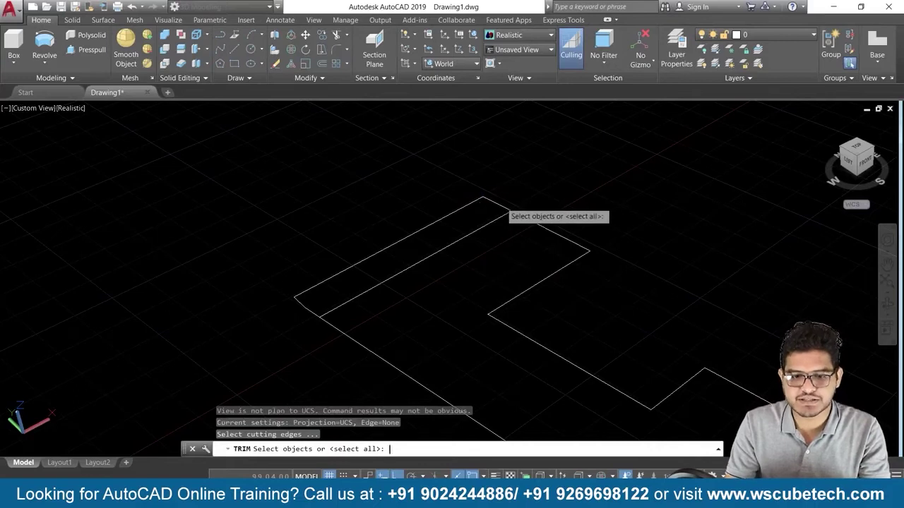
{"action": "key", "text": "Return"}
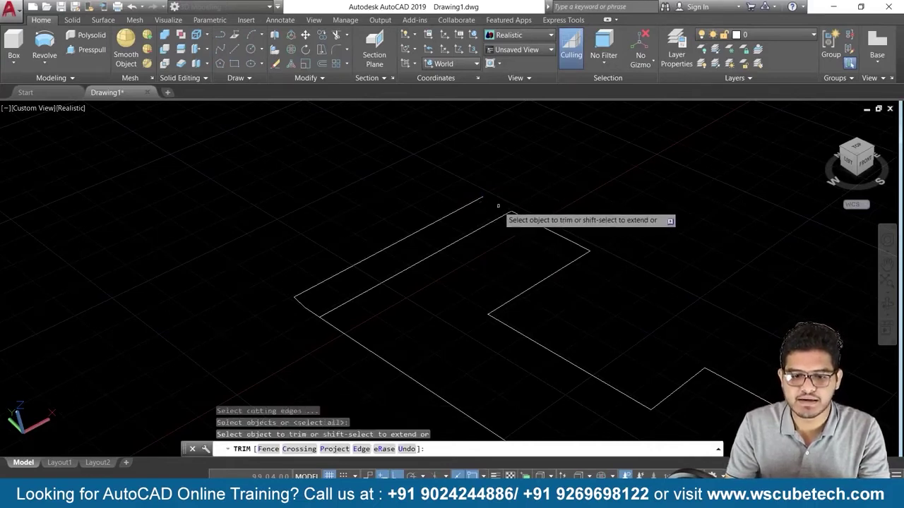
{"action": "left_click", "coordinate": [497, 205]}
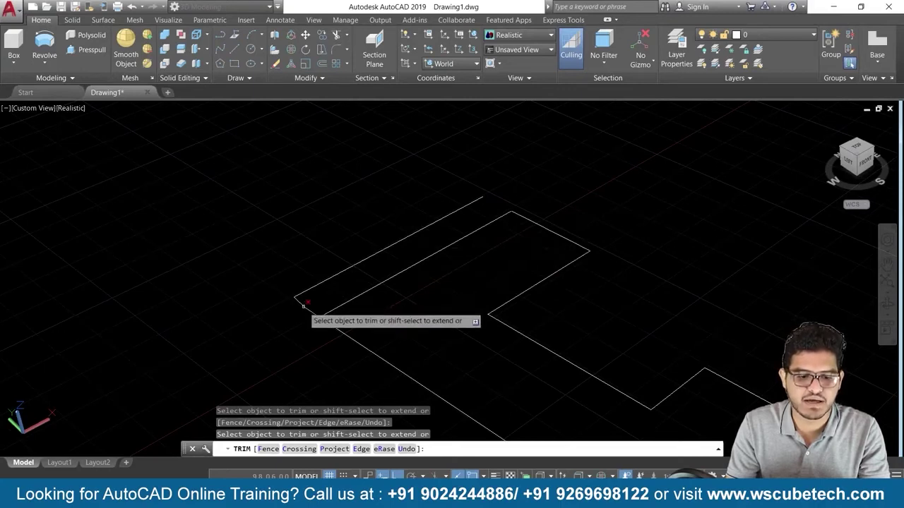
{"action": "key", "text": "Escape"}
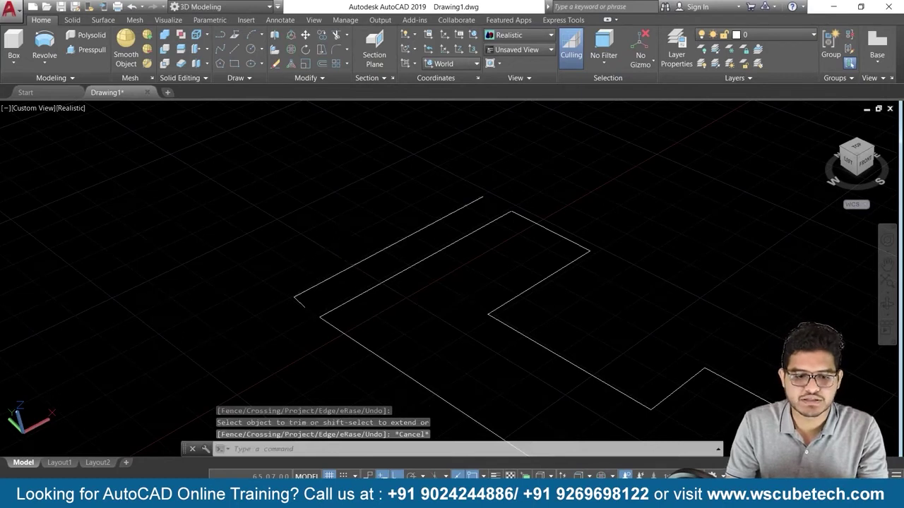
- Delete the leftover outer diagonal line and recentre the L-shaped outline in the view
{"action": "left_click", "coordinate": [342, 272]}
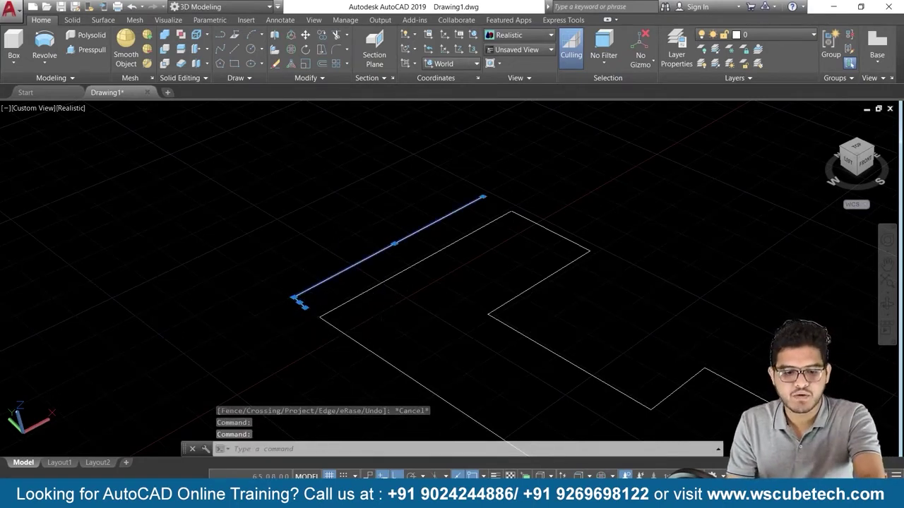
{"action": "key", "text": "Delete"}
{"action": "middle_click_drag", "start_coordinate": [462, 357], "coordinate": [401, 259]}
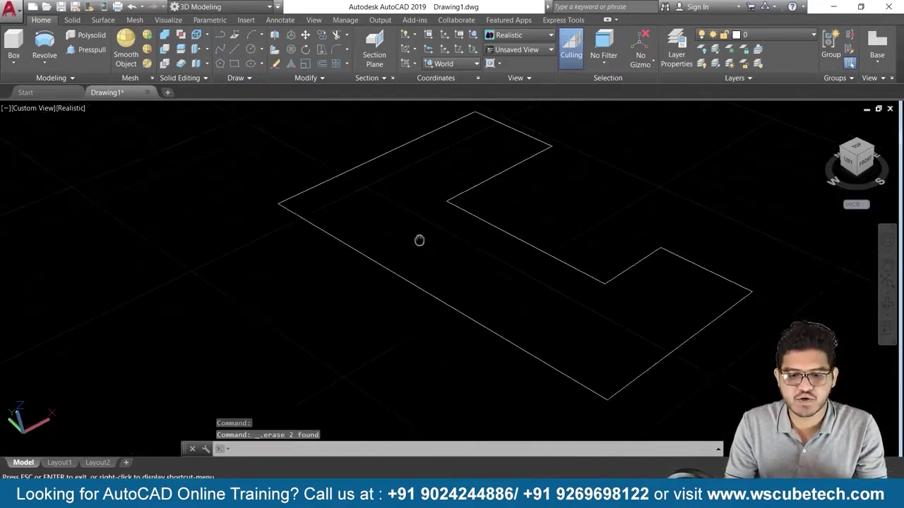
{"action": "scroll", "coordinate": [416, 236], "scroll_direction": "down", "scroll_amount": 2}
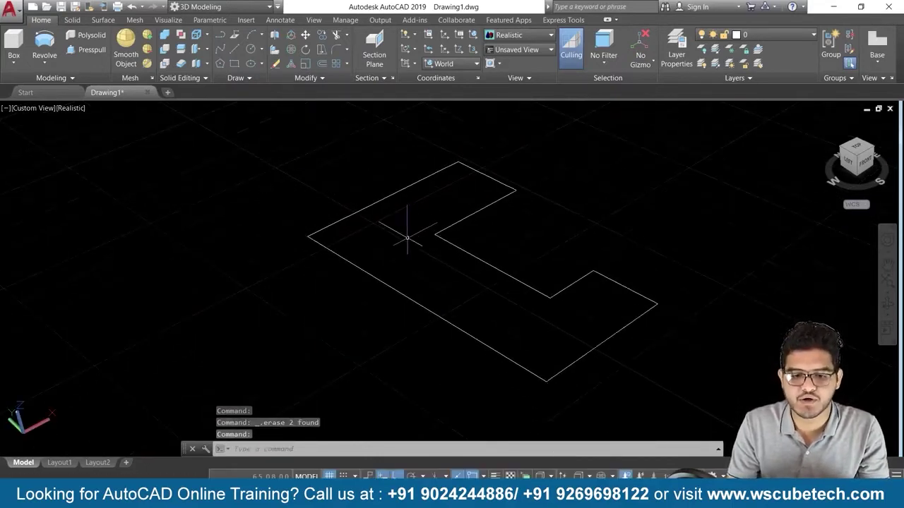
- JOIN the seven crossing-selected outline lines plus the top edge into one polyline, then verify it
{"action": "type", "text": "j"}
{"action": "key", "text": "Return"}
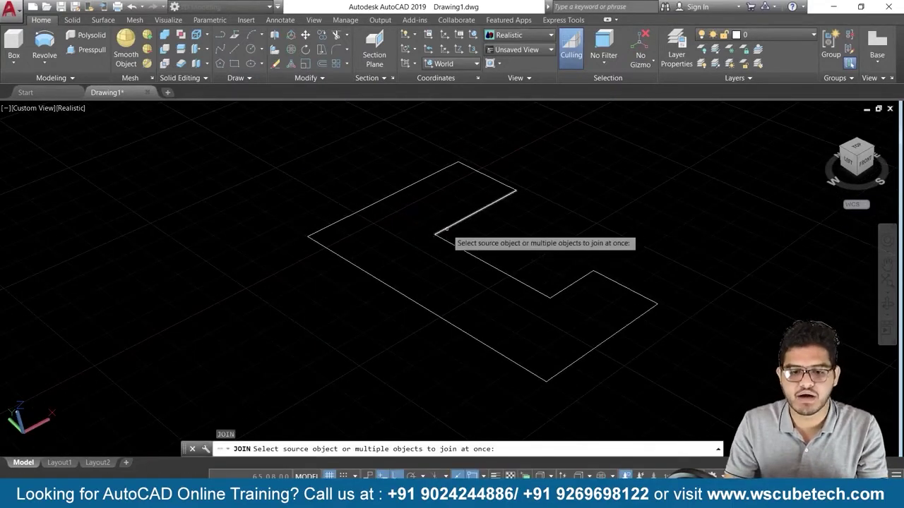
{"action": "left_click", "coordinate": [533, 108]}
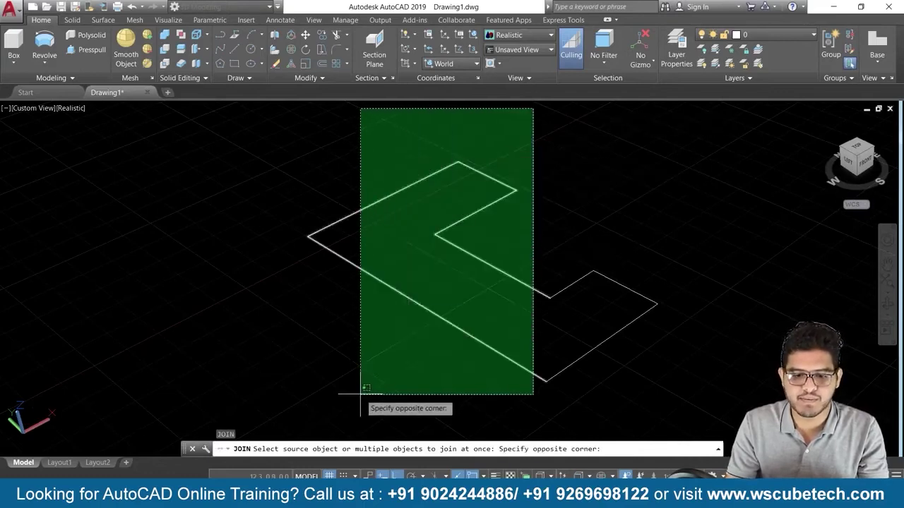
{"action": "left_click", "coordinate": [676, 378]}
{"action": "key", "text": "Escape"}
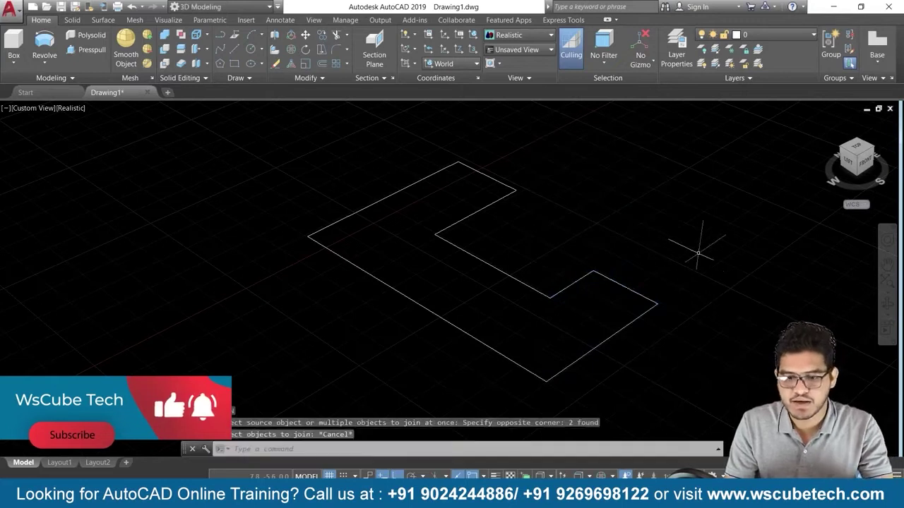
{"action": "key", "text": "Return"}
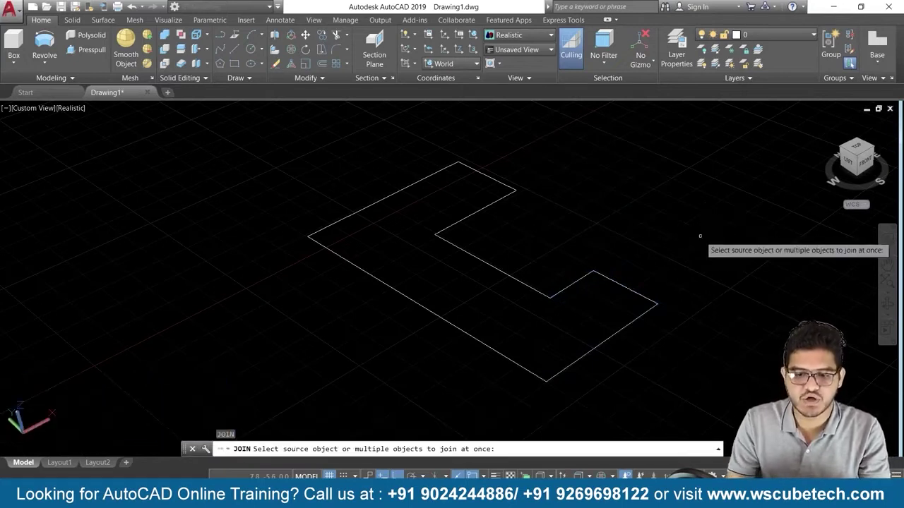
{"action": "left_click", "coordinate": [721, 224]}
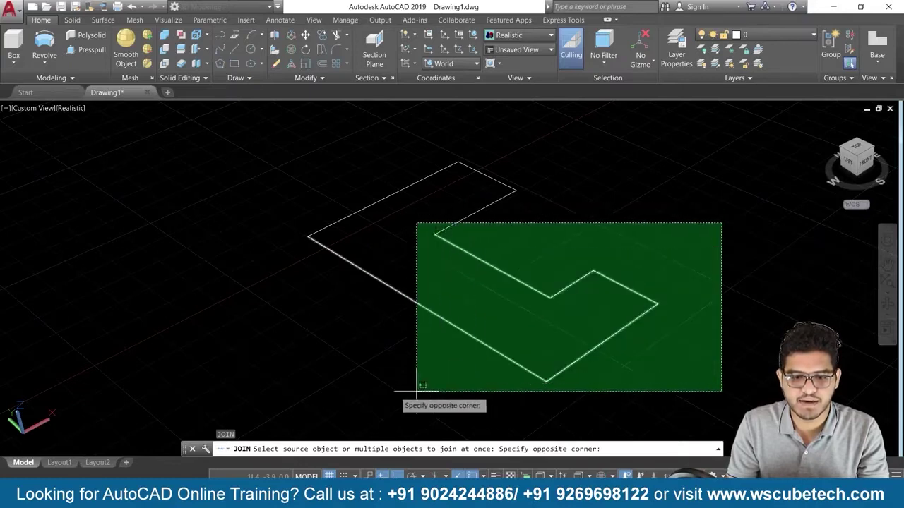
{"action": "left_click", "coordinate": [312, 376]}
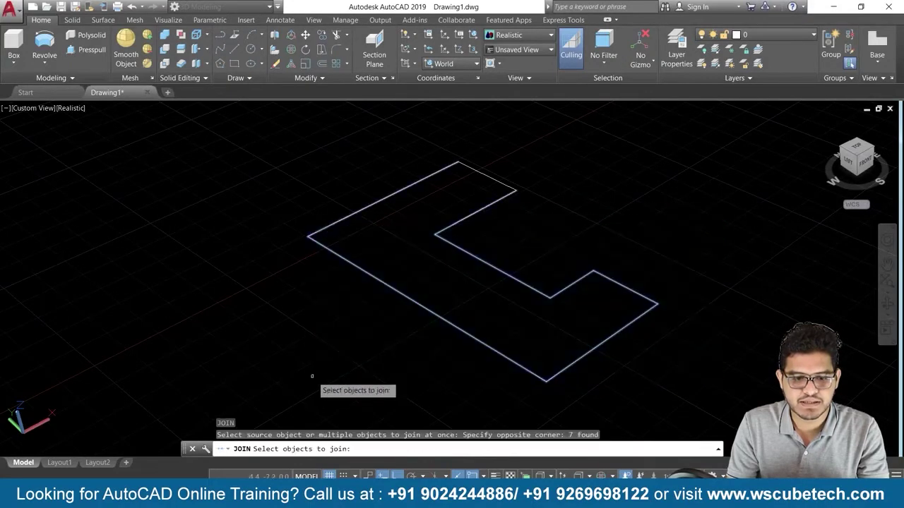
{"action": "left_click", "coordinate": [482, 173]}
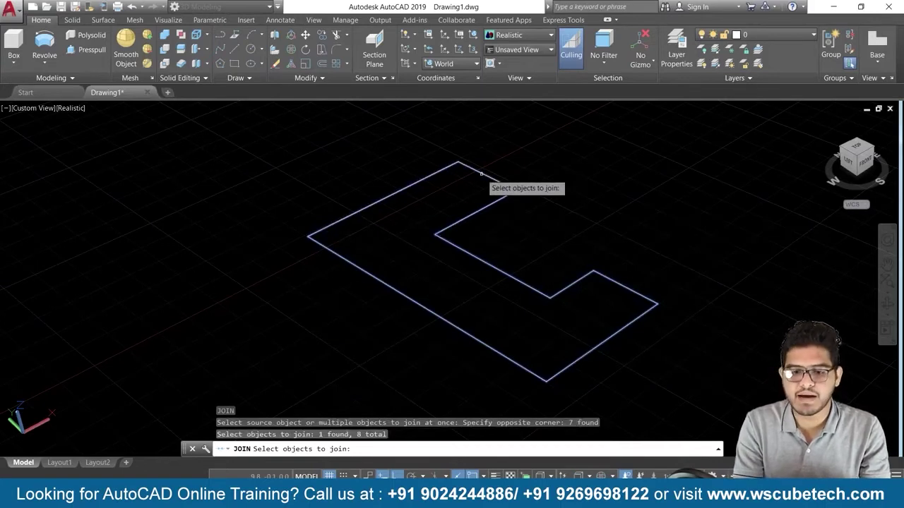
{"action": "key", "text": "Return"}
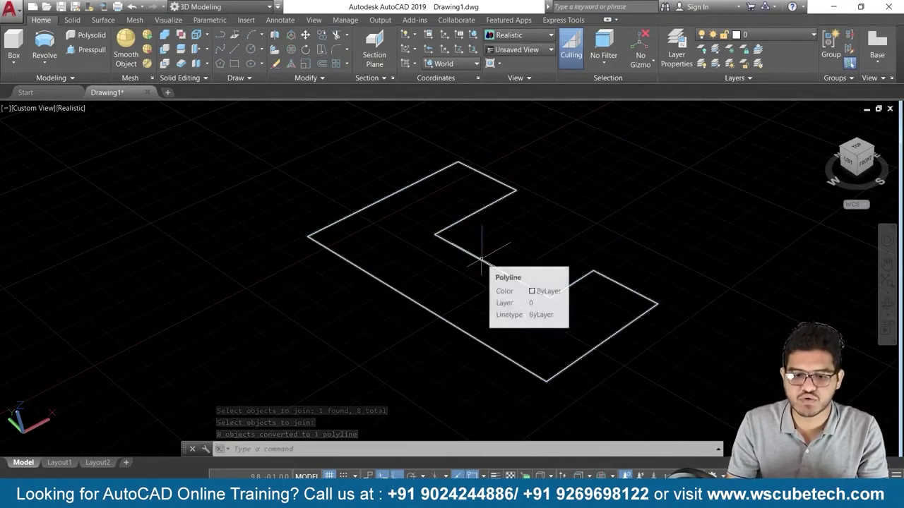
{"action": "left_click", "coordinate": [481, 260]}
{"action": "key", "text": "Escape"}
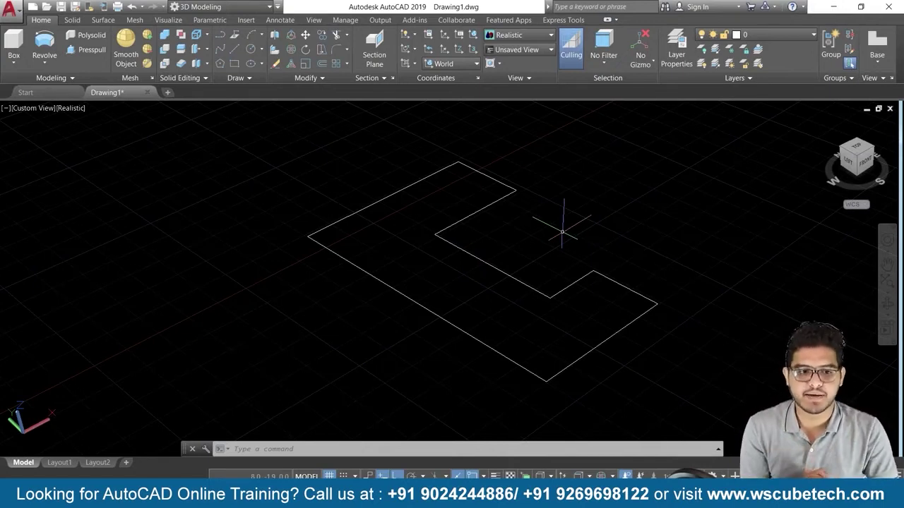
- Show the Extrude/Loft/Revolve/Sweep dropdown on the Home tab's Modeling panel
{"action": "left_click", "coordinate": [48, 61]}
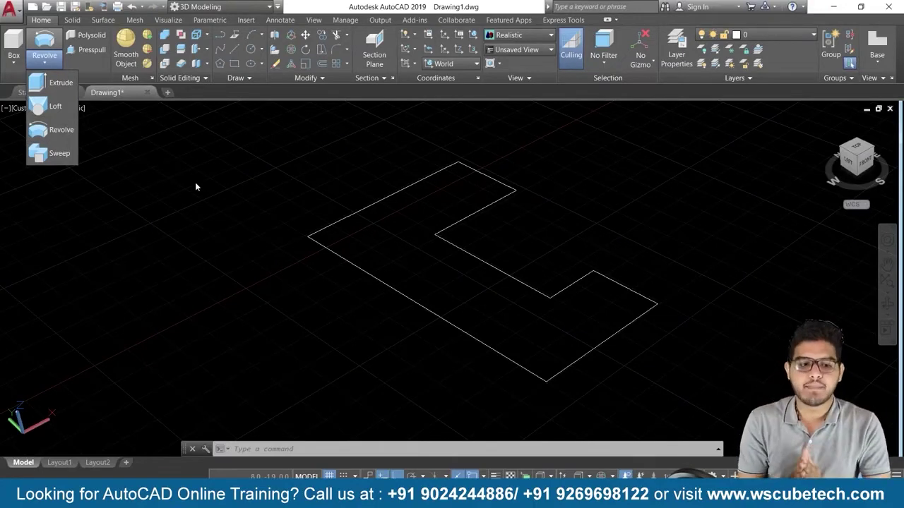
- Start REVOLVE in Solid mode and pick the L-shaped polyline as the profile
{"action": "left_click", "coordinate": [61, 129]}
{"action": "key", "text": "Escape"}
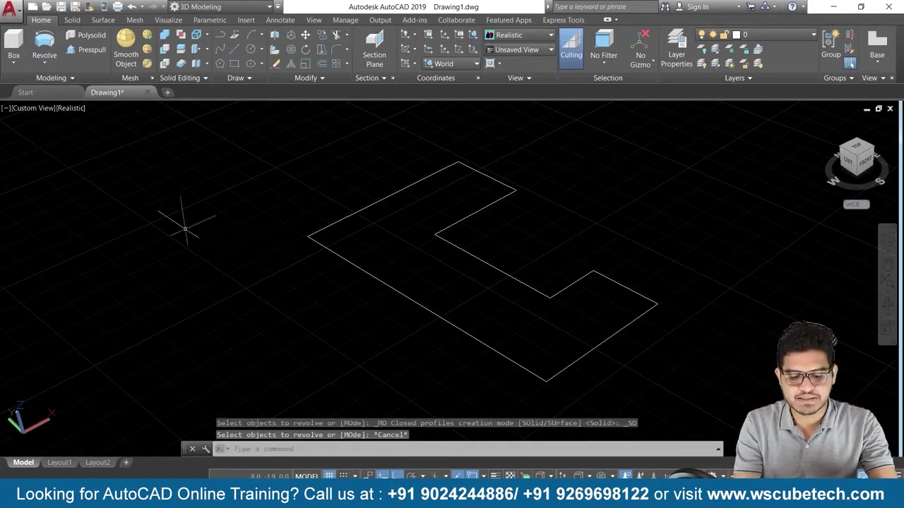
{"action": "type", "text": "REv"}
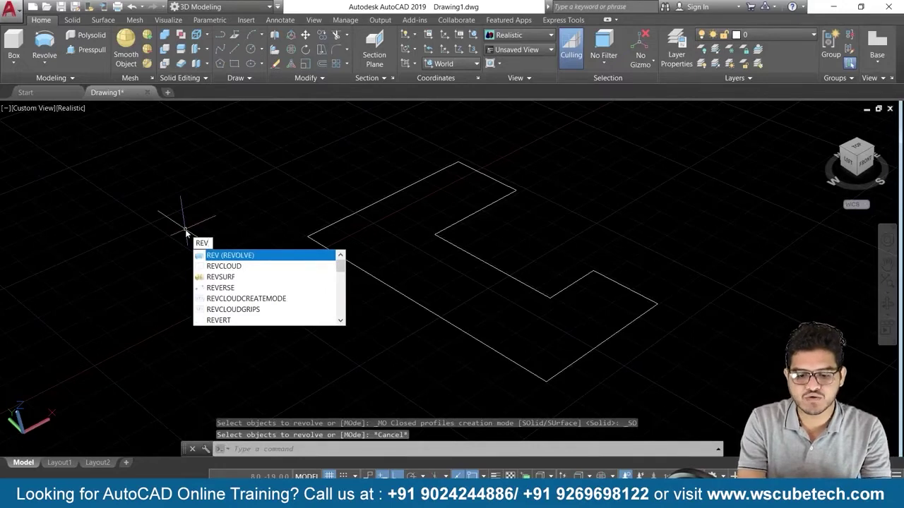
{"action": "key", "text": "Return"}
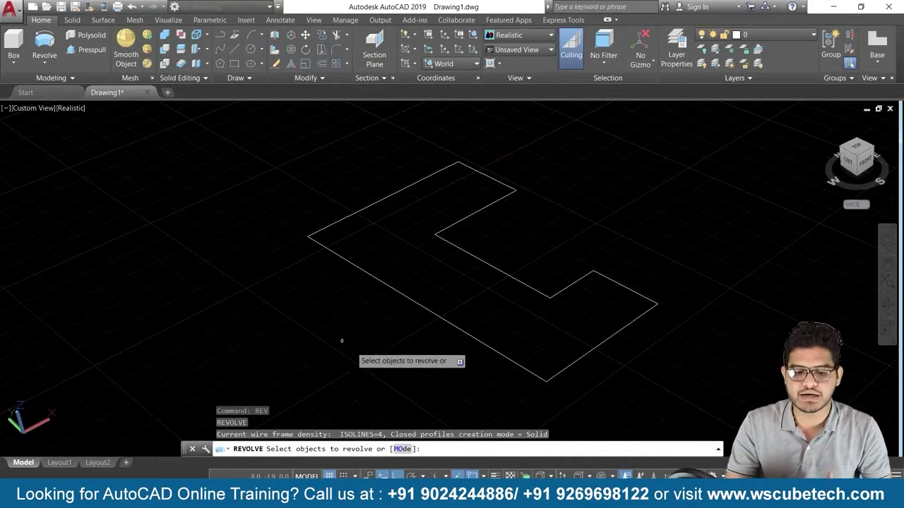
{"action": "left_click", "coordinate": [402, 449]}
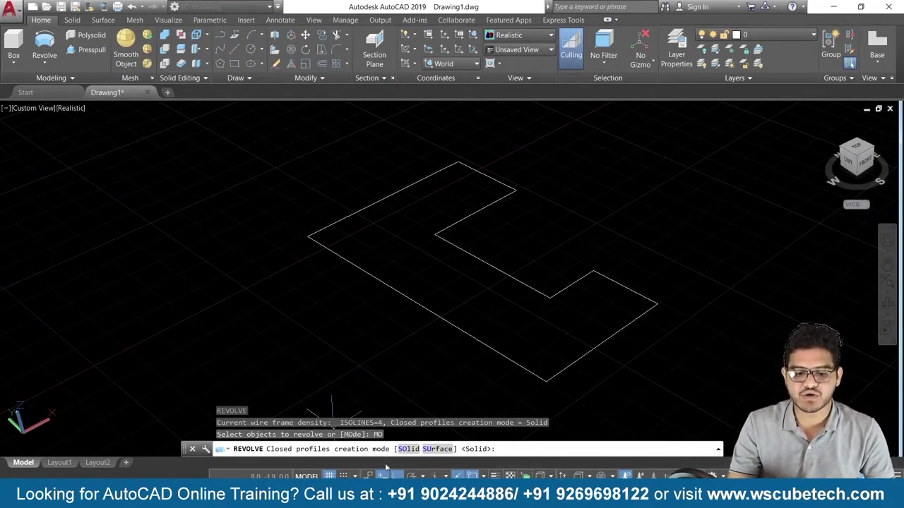
{"action": "left_click", "coordinate": [407, 449]}
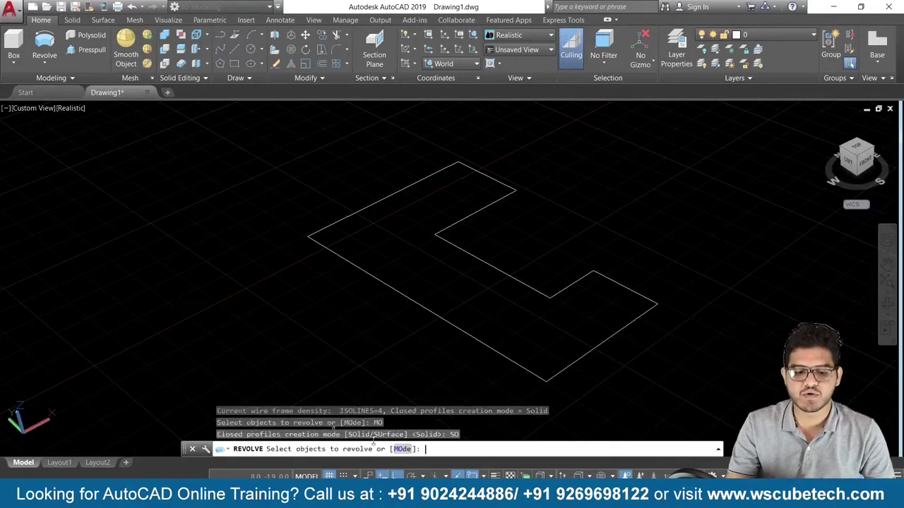
{"action": "left_click", "coordinate": [496, 351]}
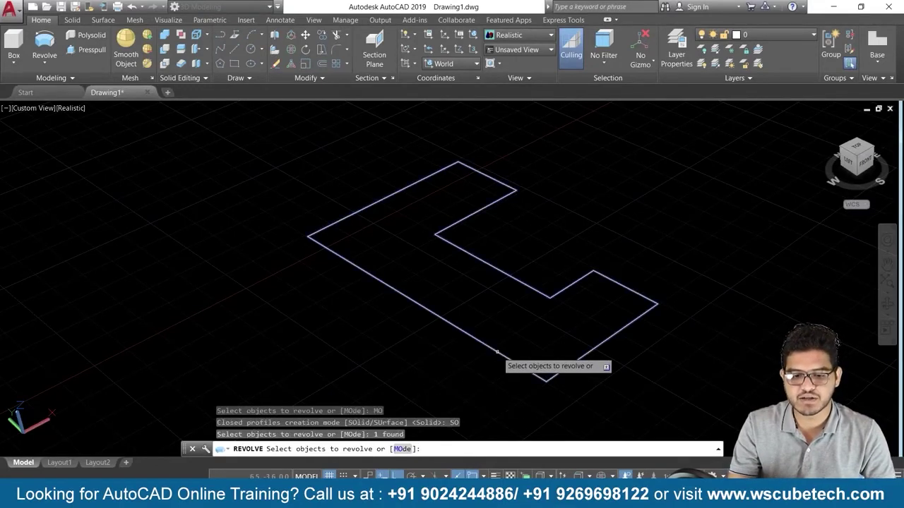
{"action": "middle_click_drag", "start_coordinate": [595, 386], "coordinate": [573, 360]}
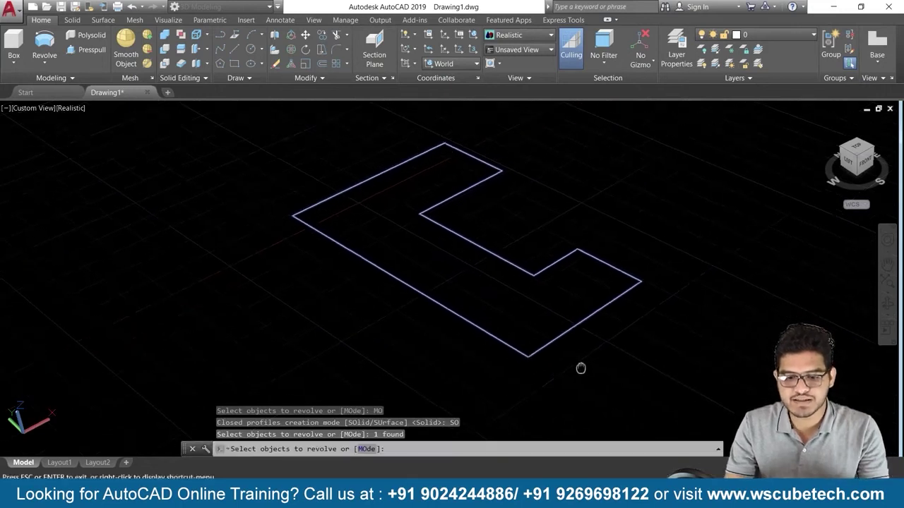
- Set the revolve axis from the L's left corner to its bottom corner, then restart REVOLVE after it fails
{"action": "key", "text": "Return"}
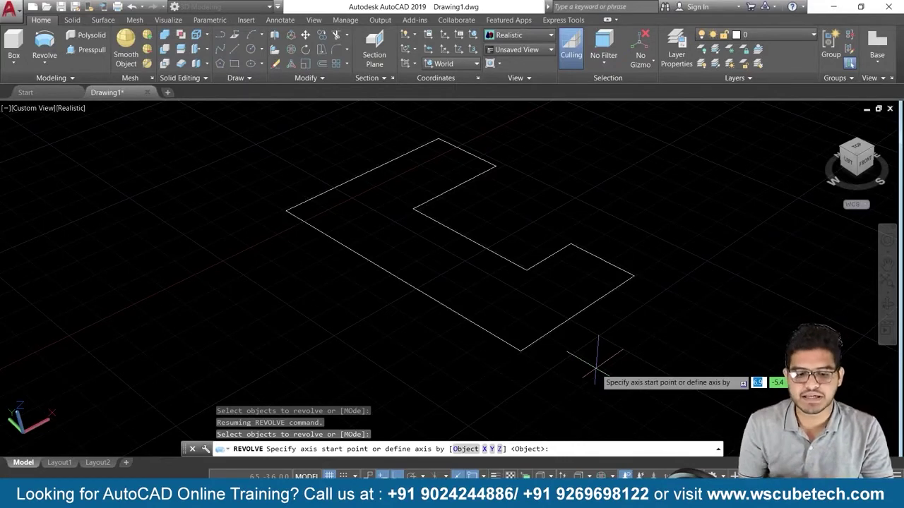
{"action": "left_click", "coordinate": [289, 210]}
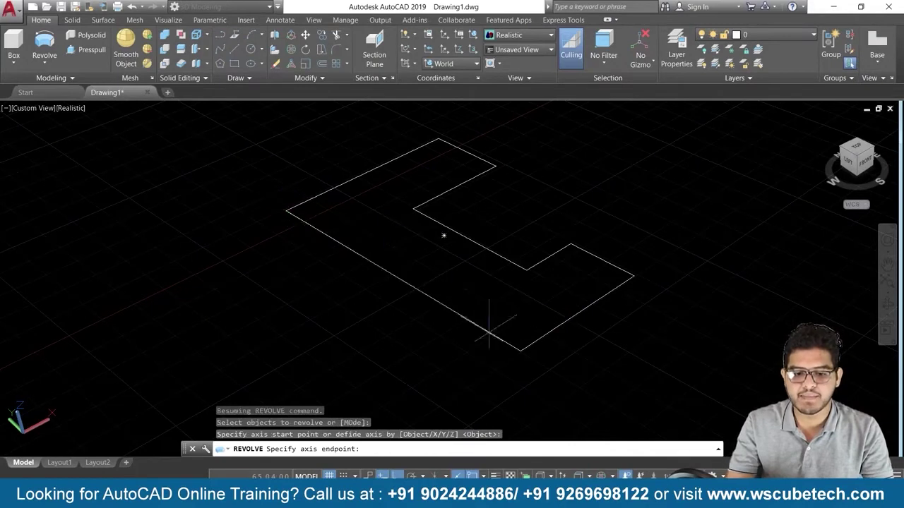
{"action": "left_click", "coordinate": [519, 350]}
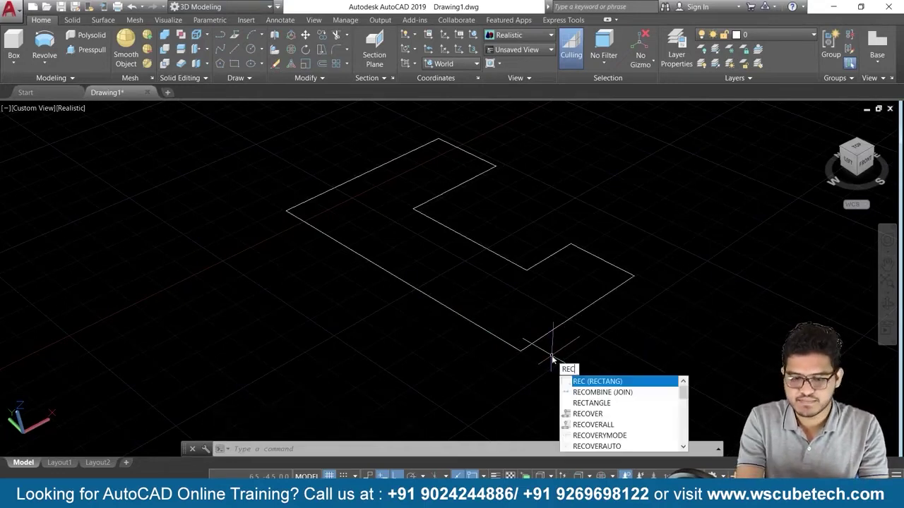
{"action": "key", "text": "BackSpace"}
{"action": "type", "text": "v"}
{"action": "key", "text": "Return"}
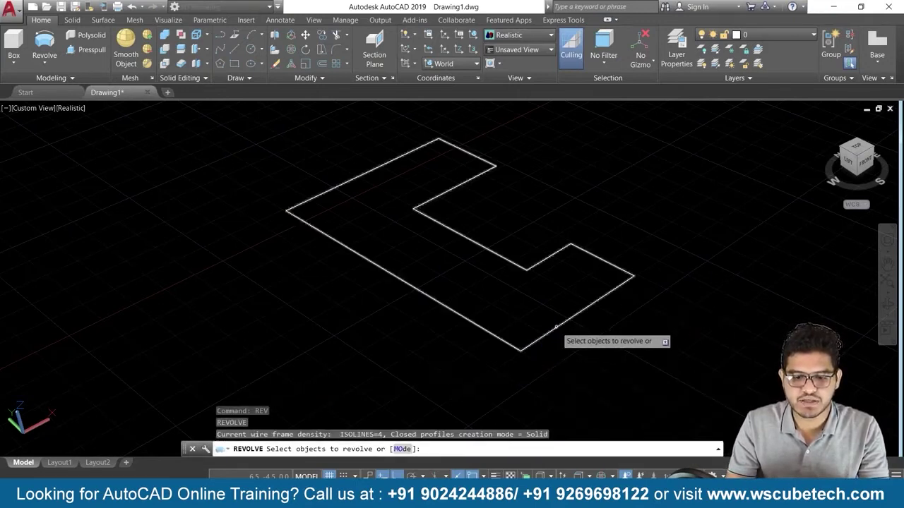
- Select the L polyline, set the axis from its left endpoint to bottom vertex, and hide the grid
{"action": "left_click", "coordinate": [556, 326]}
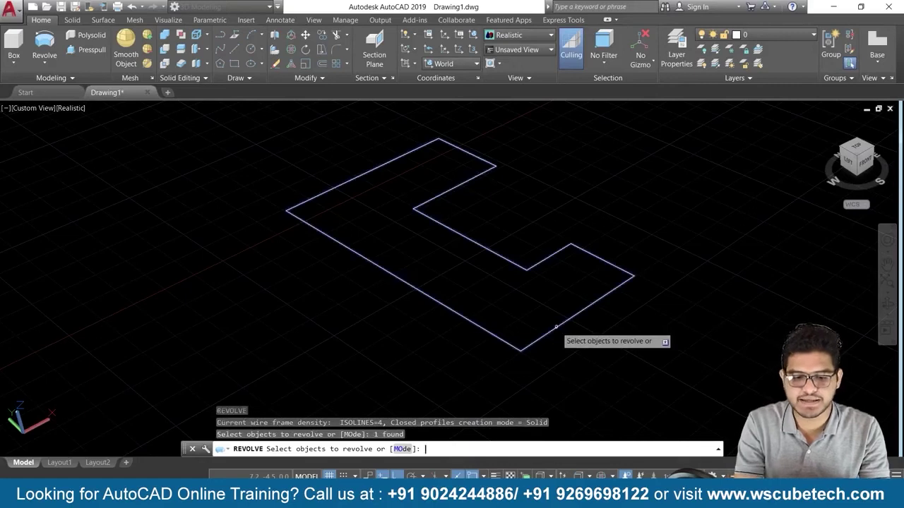
{"action": "key", "text": "Return"}
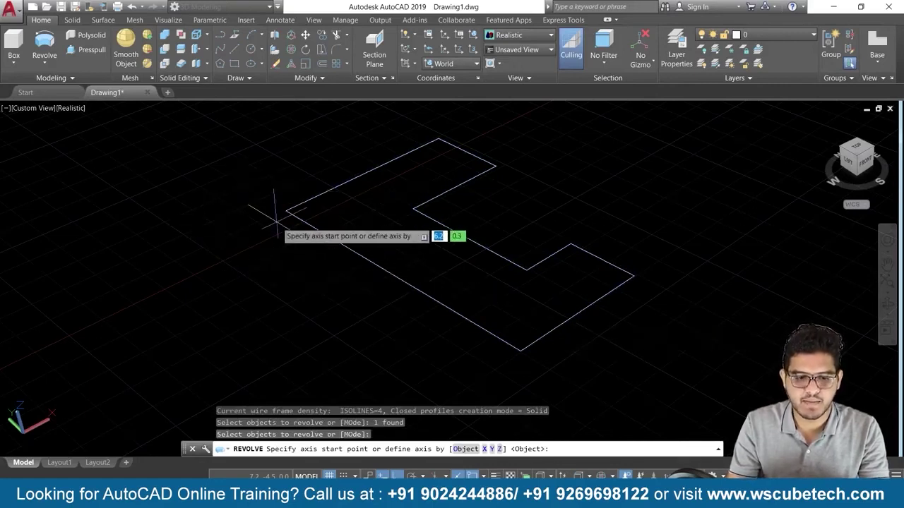
{"action": "left_click", "coordinate": [286, 211]}
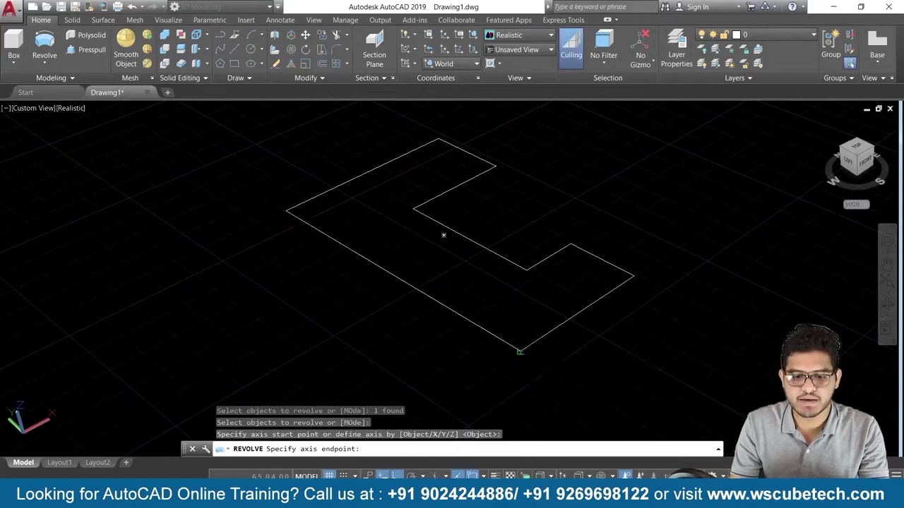
{"action": "left_click", "coordinate": [519, 352]}
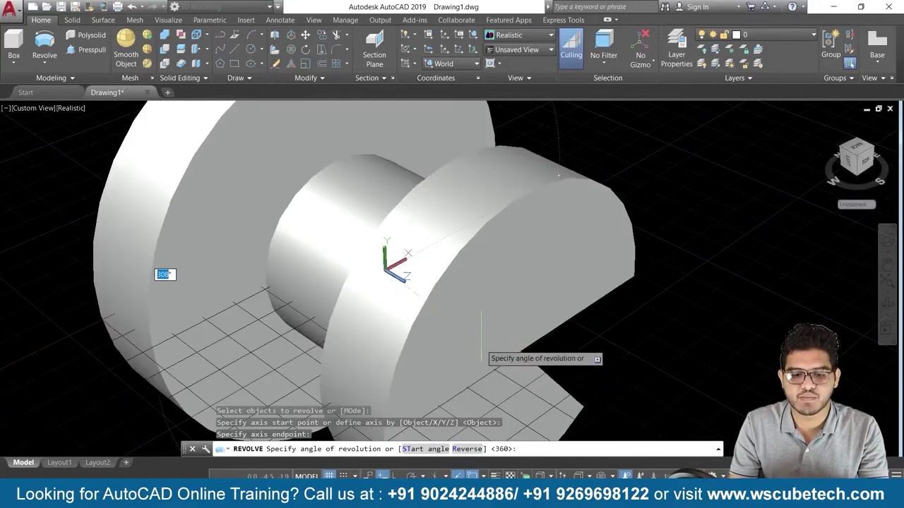
{"action": "scroll", "coordinate": [494, 346], "scroll_direction": "down", "scroll_amount": 3}
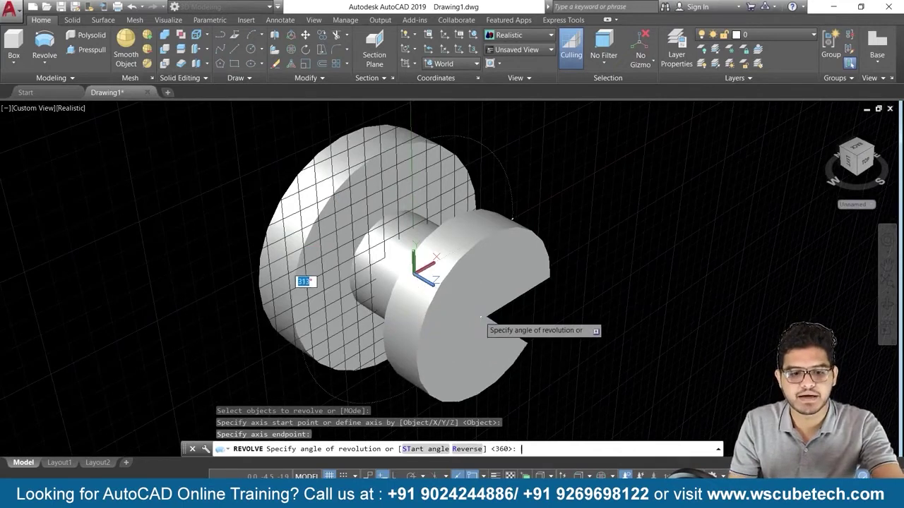
{"action": "key", "text": "F7"}
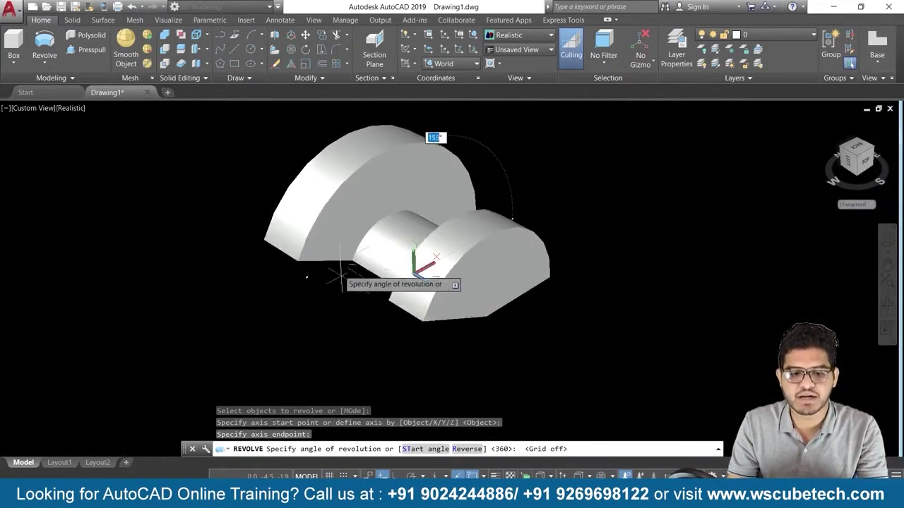
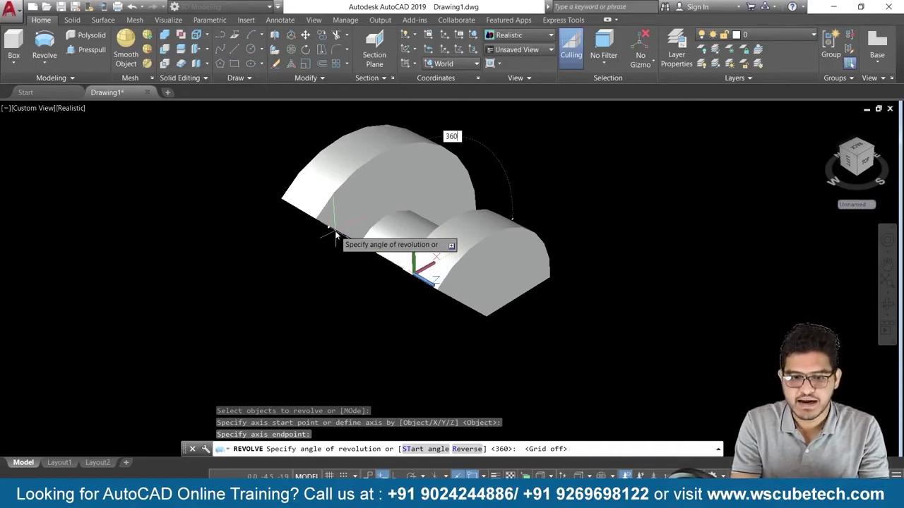
- Complete the 360° revolve into the knob solid, return to the Home view and turn on the grid
{"action": "key", "text": "Return"}
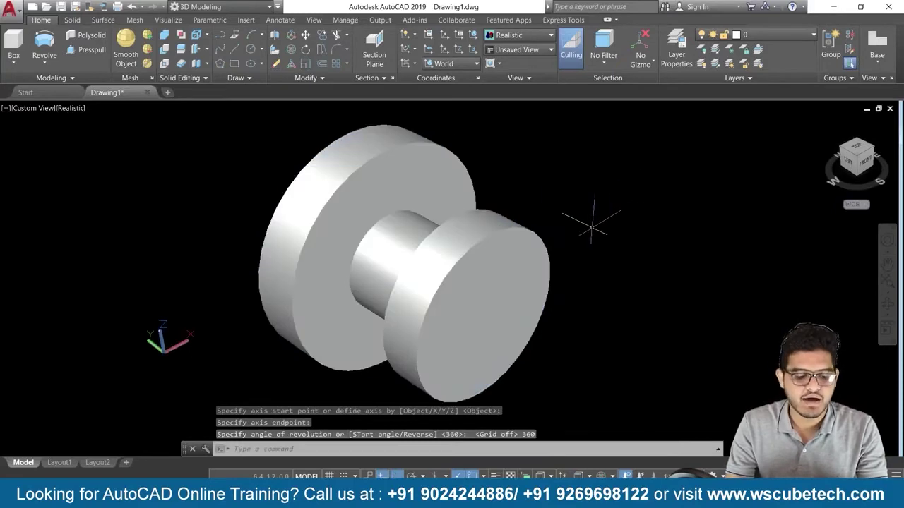
{"action": "mouse_move", "coordinate": [585, 225]}
{"action": "middle_mouse_down"}
{"action": "mouse_move", "coordinate": [600, 164]}
{"action": "mouse_move", "coordinate": [327, 231]}
{"action": "mouse_move", "coordinate": [472, 179]}
{"action": "mouse_move", "coordinate": [577, 209]}
{"action": "mouse_move", "coordinate": [224, 223]}
{"action": "mouse_move", "coordinate": [276, 292]}
{"action": "mouse_move", "coordinate": [504, 212]}
{"action": "mouse_move", "coordinate": [442, 341]}
{"action": "mouse_move", "coordinate": [490, 397]}
{"action": "mouse_move", "coordinate": [551, 332]}
{"action": "mouse_move", "coordinate": [506, 258]}
{"action": "mouse_move", "coordinate": [463, 440]}
{"action": "mouse_move", "coordinate": [565, 365]}
{"action": "mouse_move", "coordinate": [538, 308]}
{"action": "mouse_move", "coordinate": [476, 355]}
{"action": "mouse_move", "coordinate": [548, 386]}
{"action": "middle_mouse_up"}
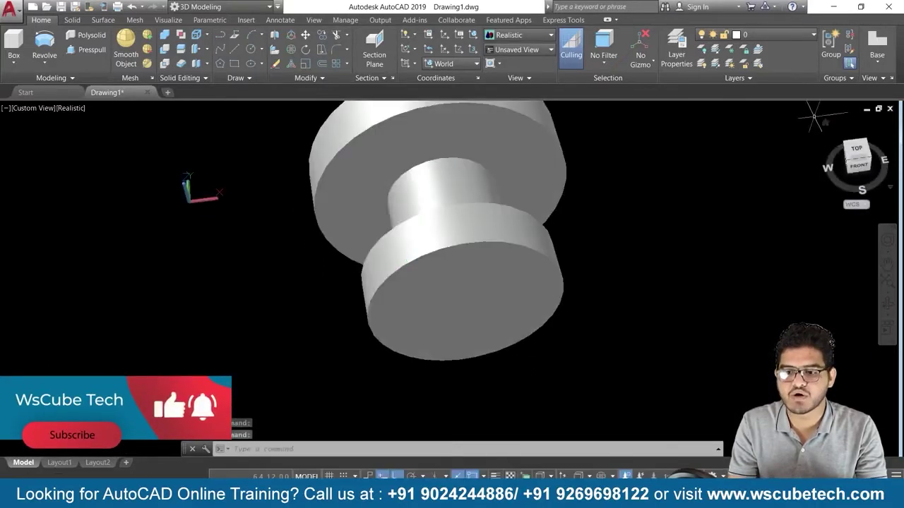
{"action": "left_click", "coordinate": [825, 122]}
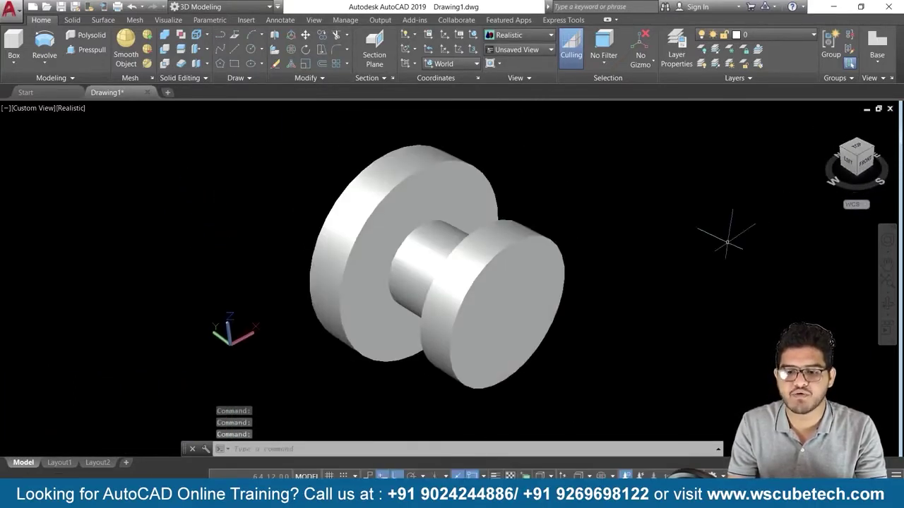
{"action": "middle_click_drag", "start_coordinate": [727, 245], "coordinate": [514, 236]}
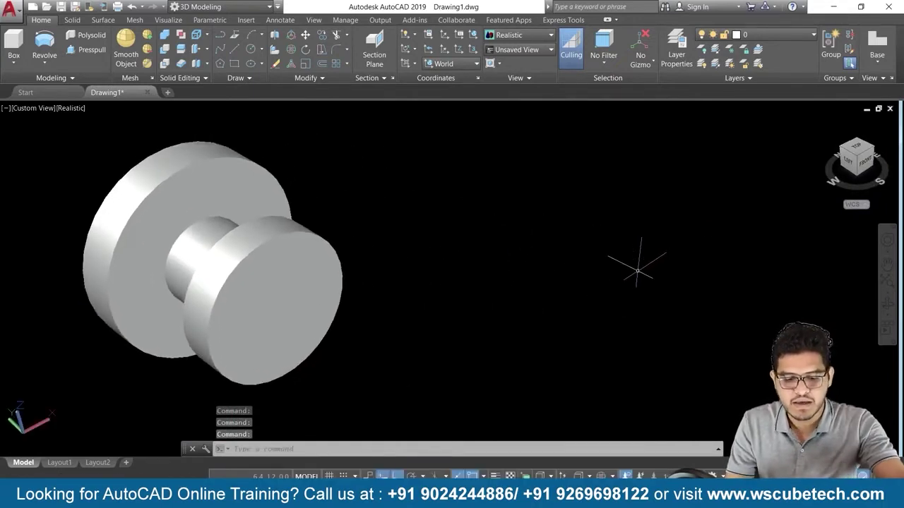
{"action": "key", "text": "F7"}
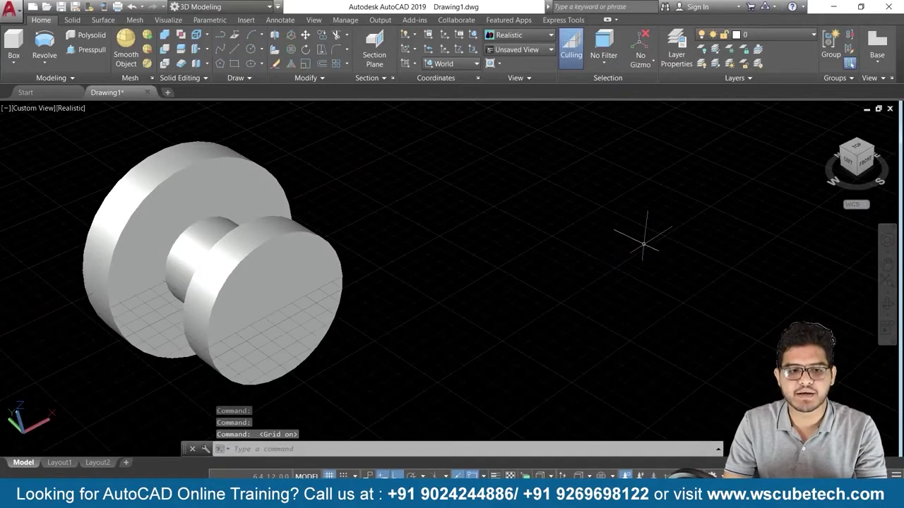
- Draw a circle on the ground plane to the right of the solid
{"action": "left_click", "coordinate": [250, 50]}
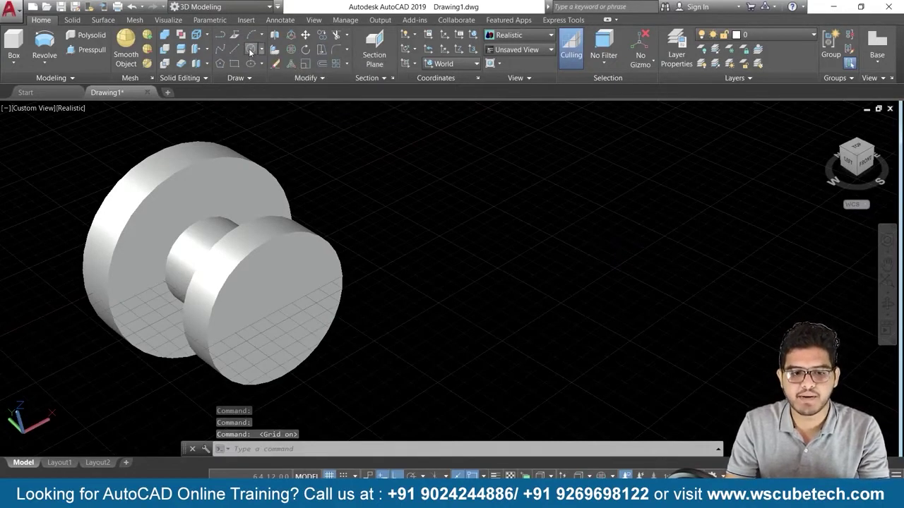
{"action": "left_click", "coordinate": [563, 221]}
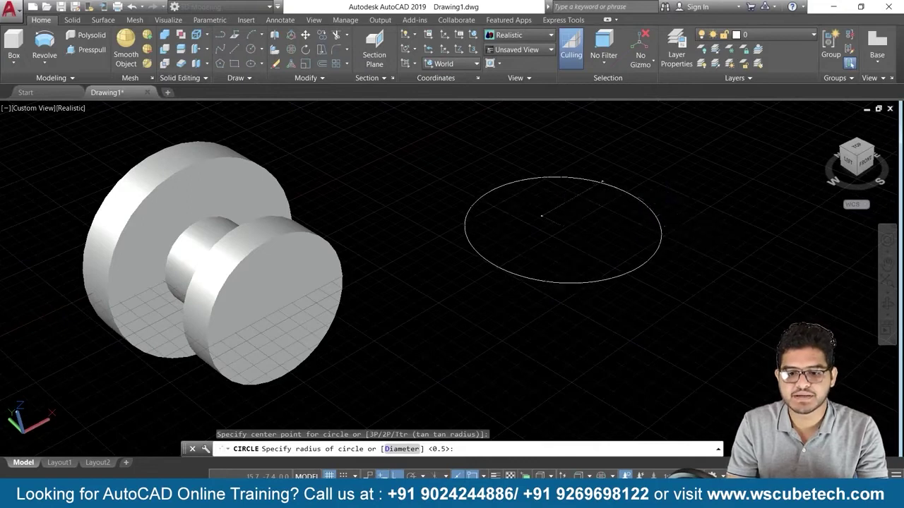
{"action": "left_click", "coordinate": [602, 182]}
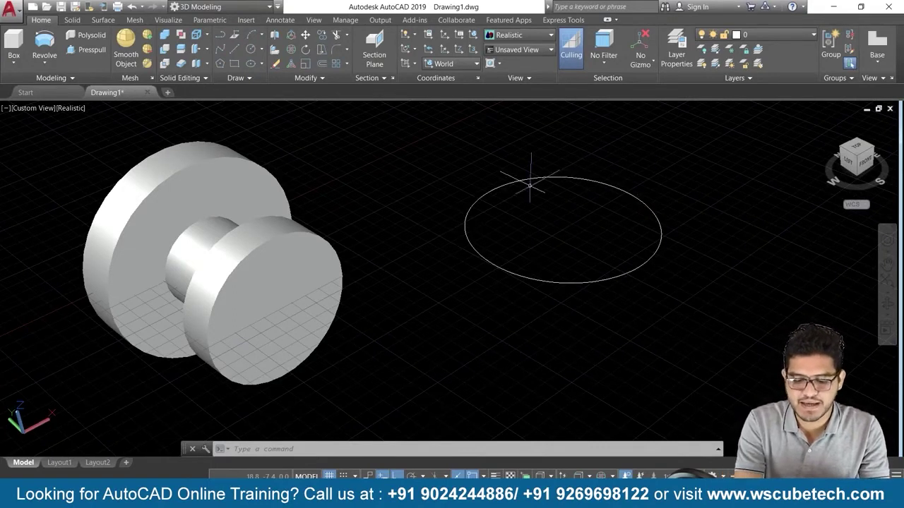
- Draw a line across the circle's diameter between opposite edge points
{"action": "key", "text": "Return"}
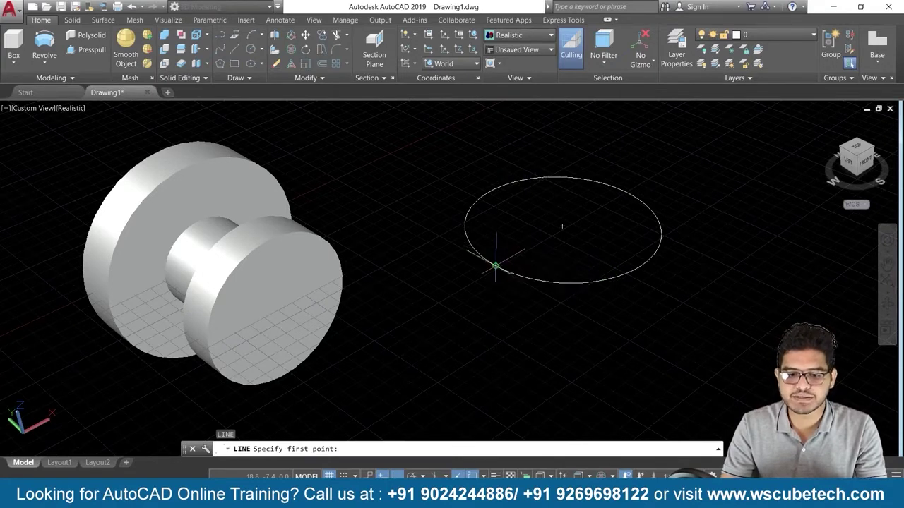
{"action": "left_click", "coordinate": [495, 265]}
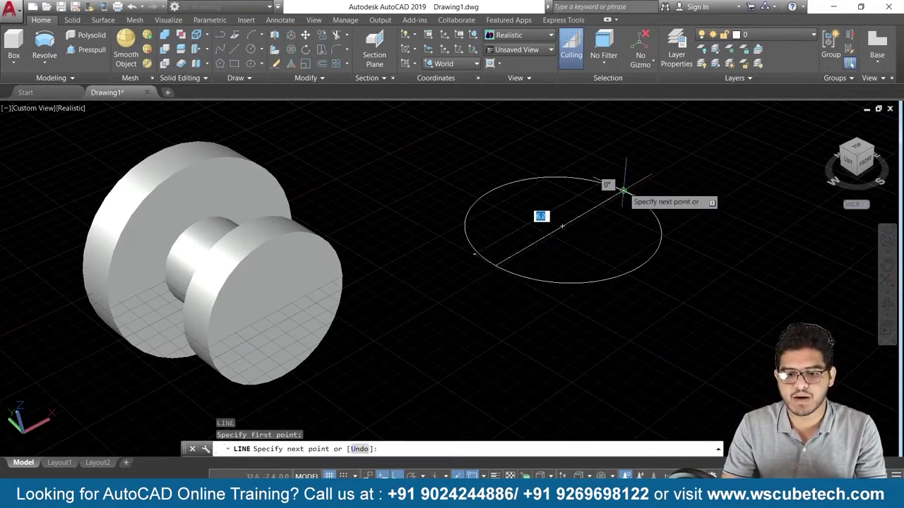
{"action": "left_click", "coordinate": [623, 190]}
{"action": "key", "text": "Return"}
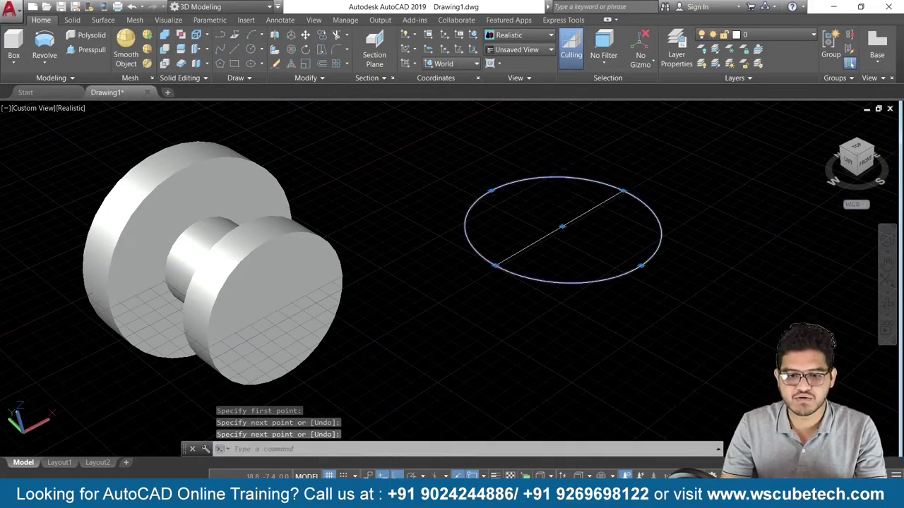
{"action": "left_click", "coordinate": [553, 177]}
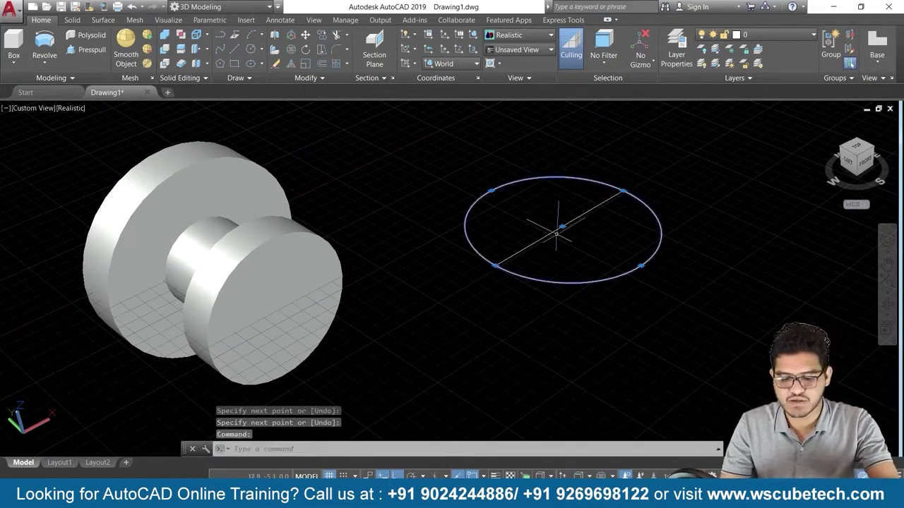
{"action": "key", "text": "Escape"}
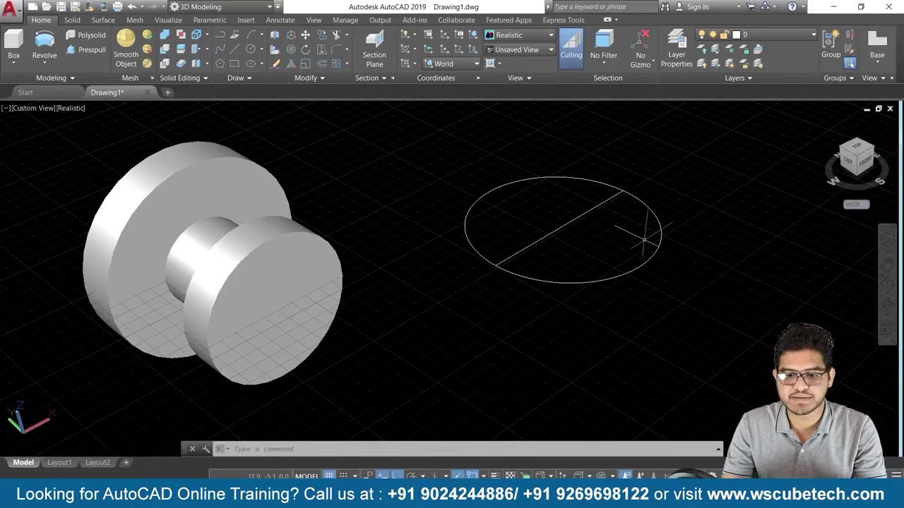
{"action": "middle_click_drag", "start_coordinate": [665, 281], "coordinate": [642, 284], "text": "shift"}
{"action": "type", "text": "c"}
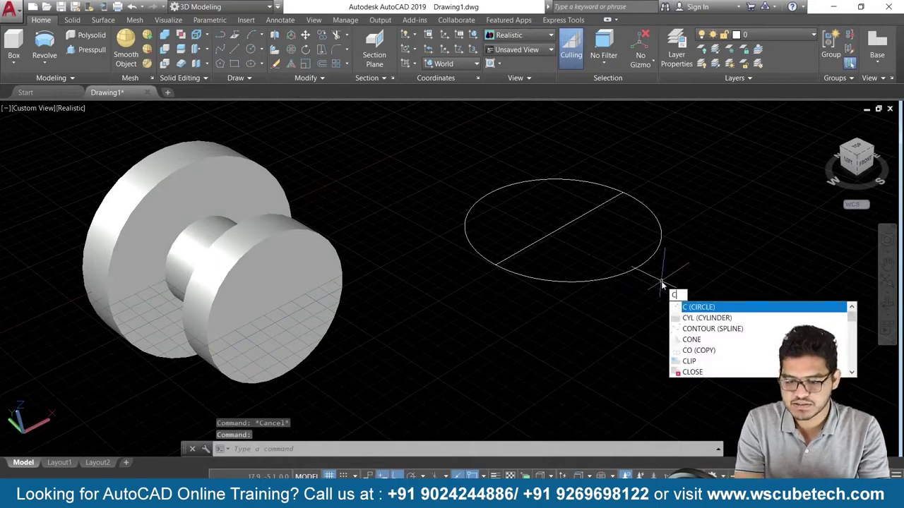
- Draw a second, smaller circle below-right of the first one
{"action": "key", "text": "Return"}
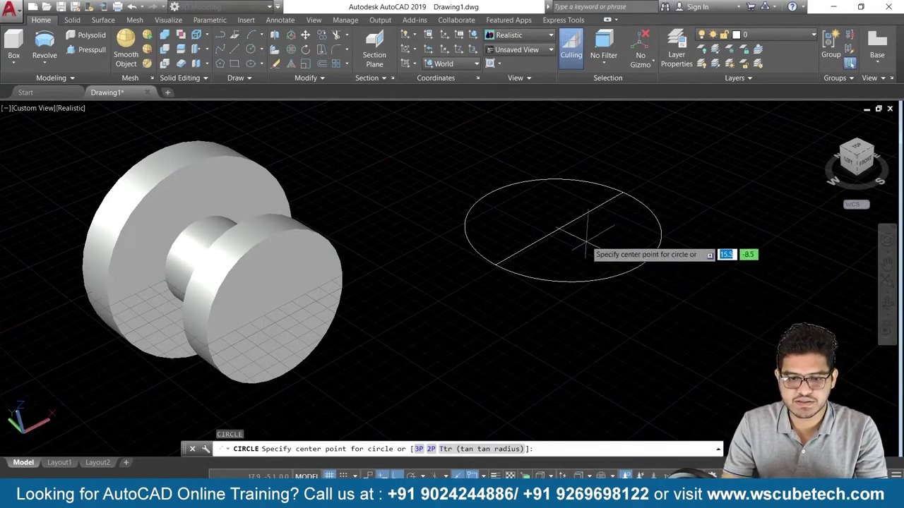
{"action": "left_click", "coordinate": [721, 304]}
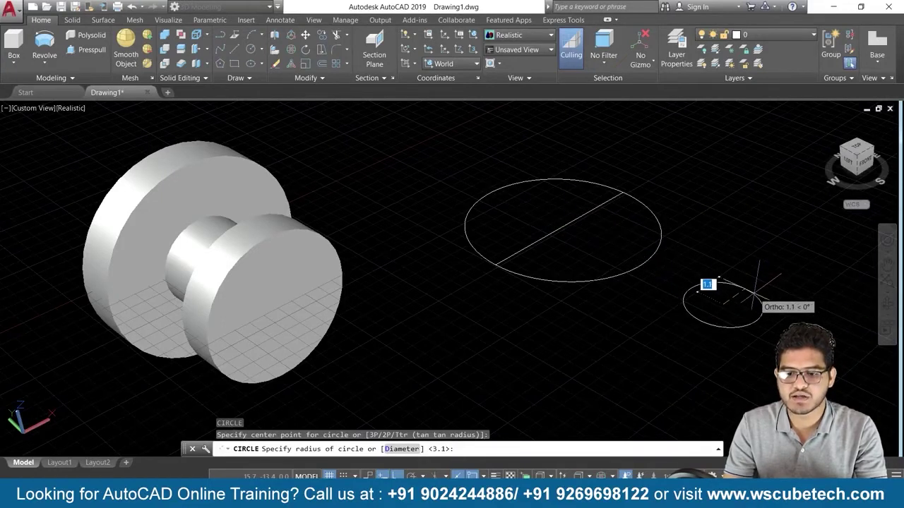
{"action": "left_click", "coordinate": [755, 288]}
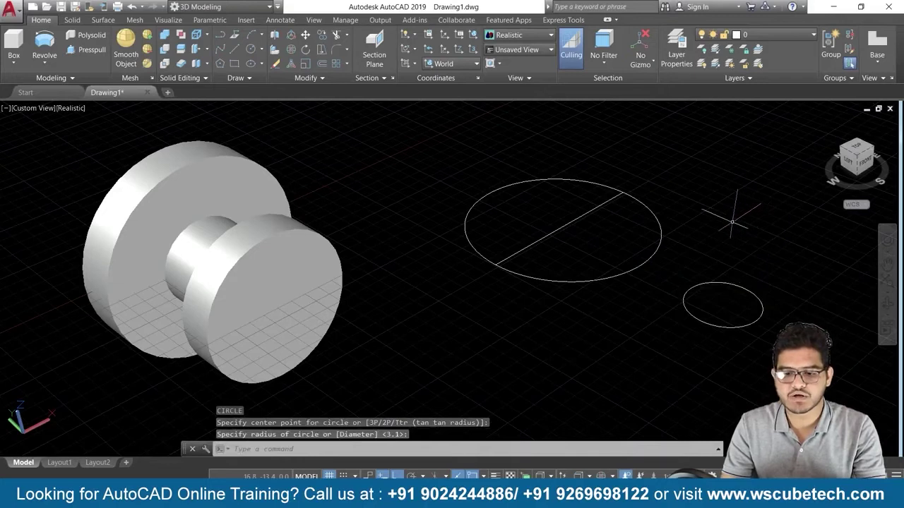
- Draw a line across the small circle's diameter
{"action": "type", "text": "l"}
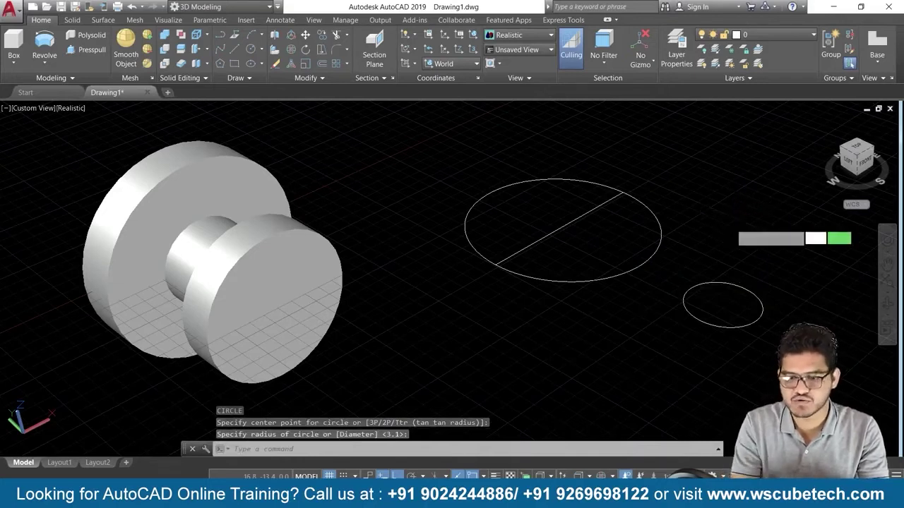
{"action": "key", "text": "Return"}
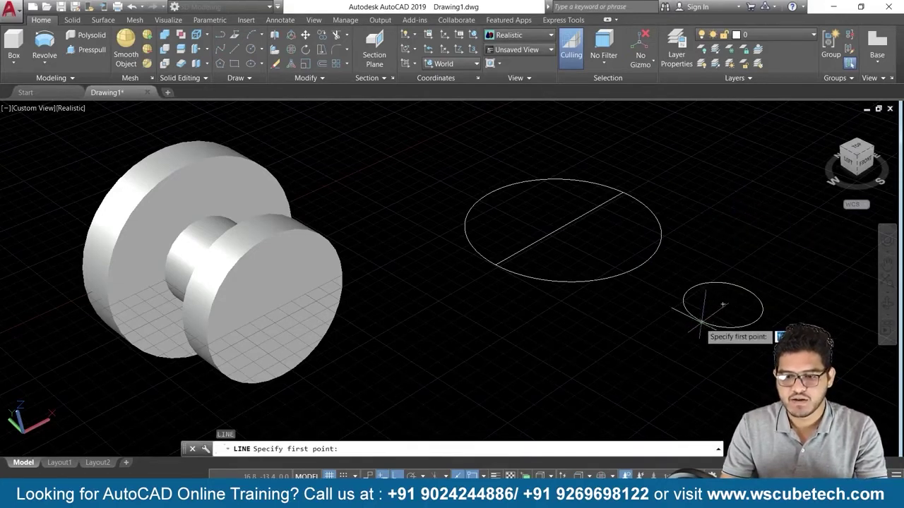
{"action": "left_click", "coordinate": [699, 321]}
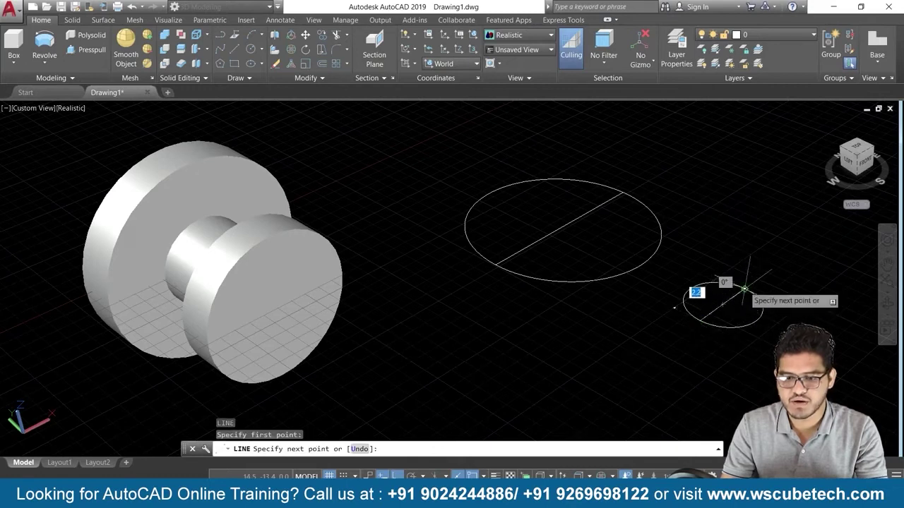
{"action": "left_click", "coordinate": [745, 289]}
{"action": "key", "text": "Return"}
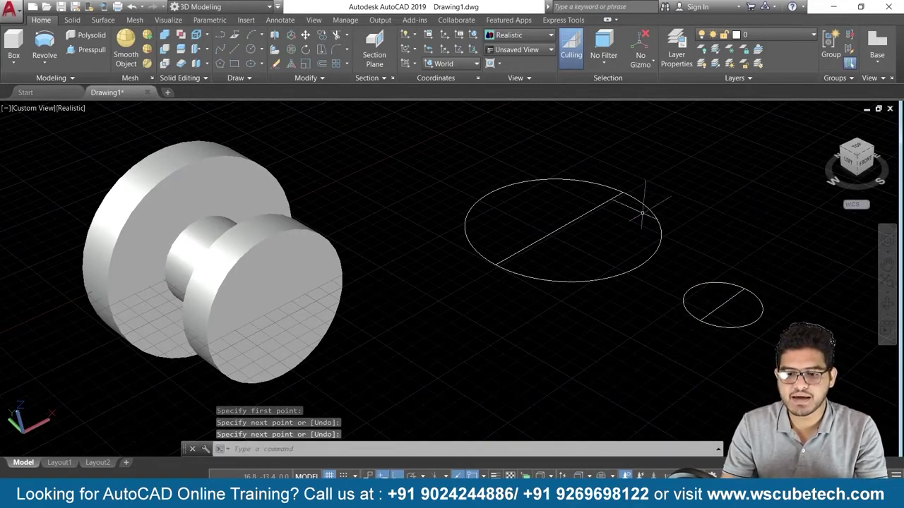
{"action": "middle_click_drag", "start_coordinate": [755, 238], "coordinate": [613, 228]}
{"action": "scroll", "coordinate": [611, 233], "scroll_direction": "up", "scroll_amount": 1}
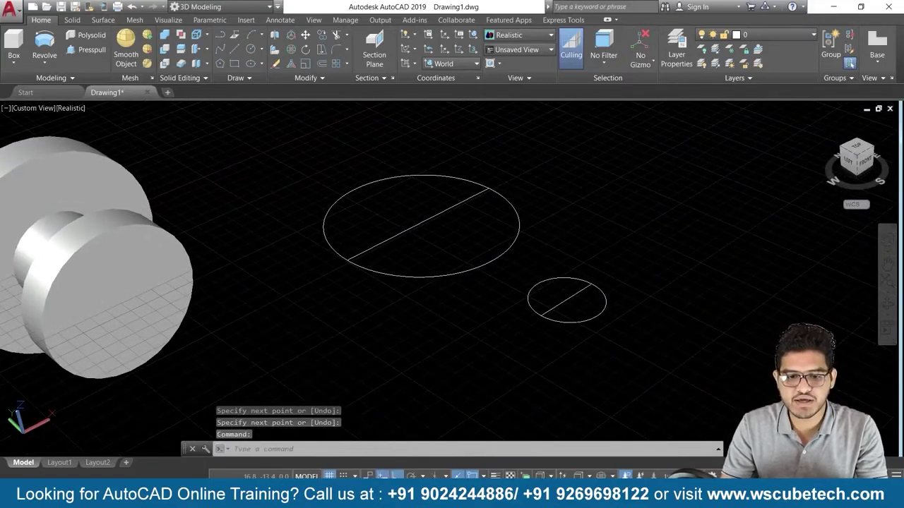
- Draw a line connecting the large circle's edge to the small circle
{"action": "scroll", "coordinate": [606, 241], "scroll_direction": "up", "scroll_amount": 1}
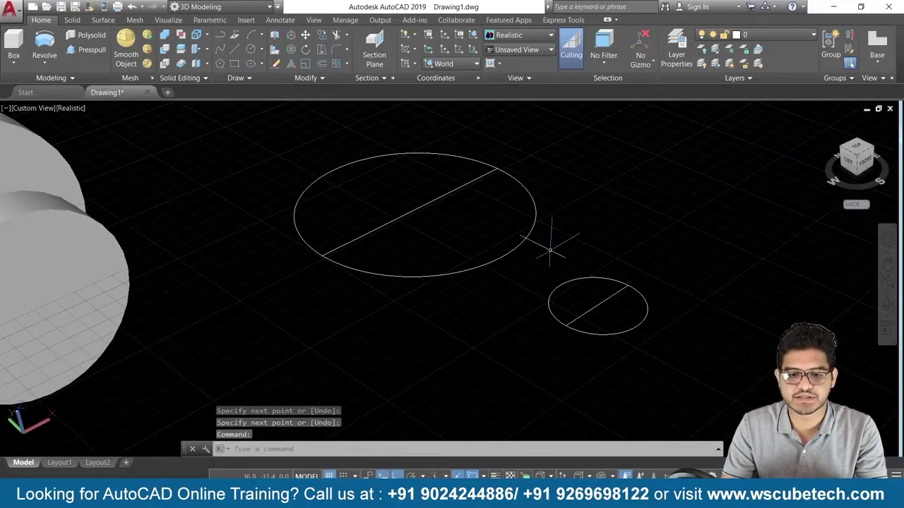
{"action": "type", "text": "l"}
{"action": "key", "text": "Return"}
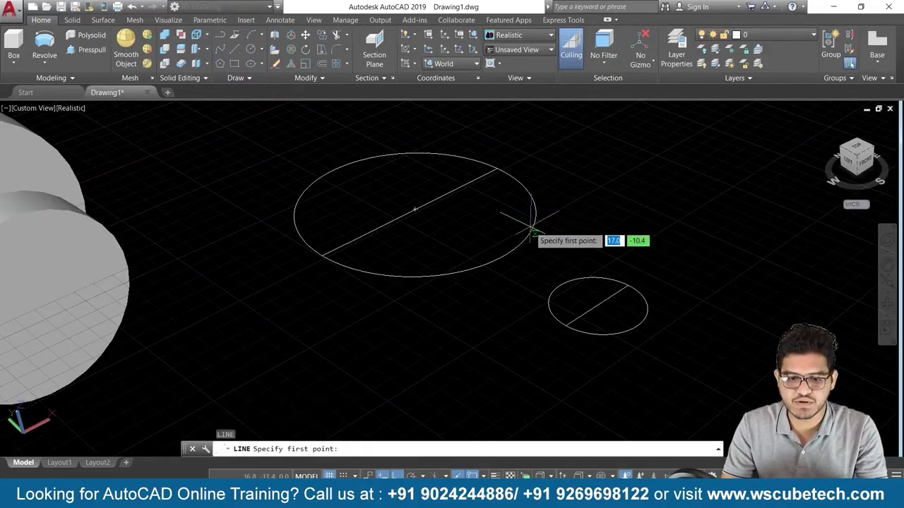
{"action": "left_click", "coordinate": [531, 231]}
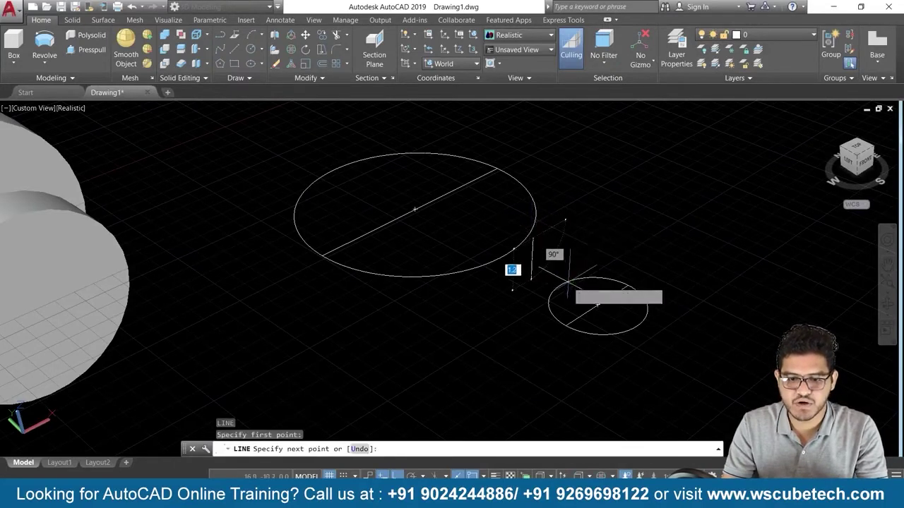
{"action": "key", "text": "Escape"}
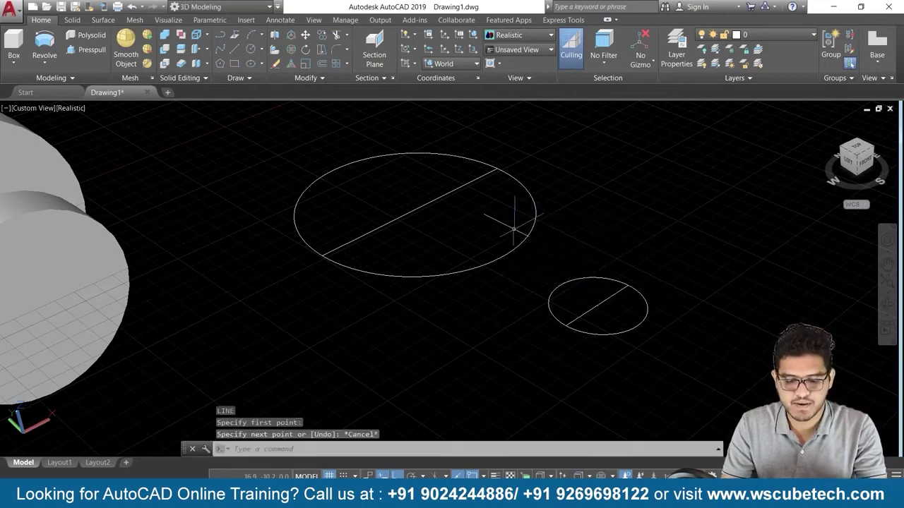
{"action": "key", "text": "Return"}
{"action": "left_click", "coordinate": [510, 234]}
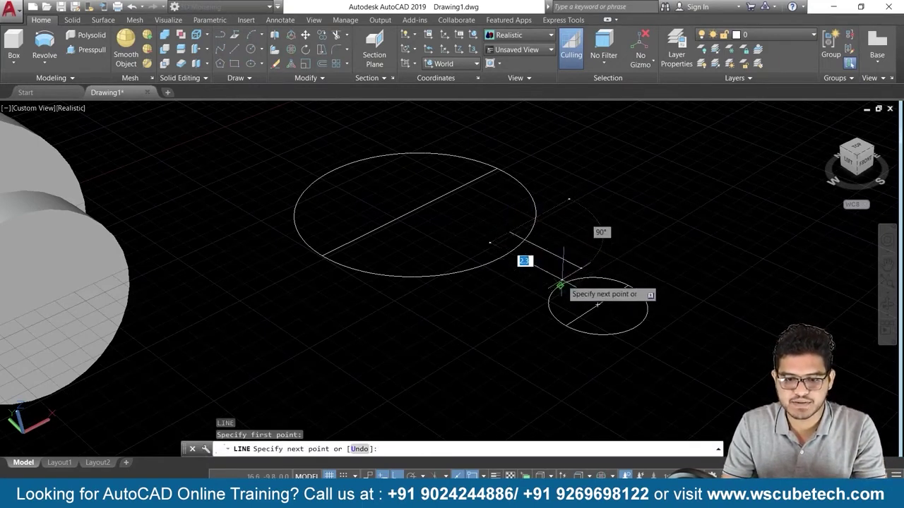
{"action": "left_click", "coordinate": [584, 269]}
{"action": "left_click", "coordinate": [559, 282]}
{"action": "key", "text": "Return"}
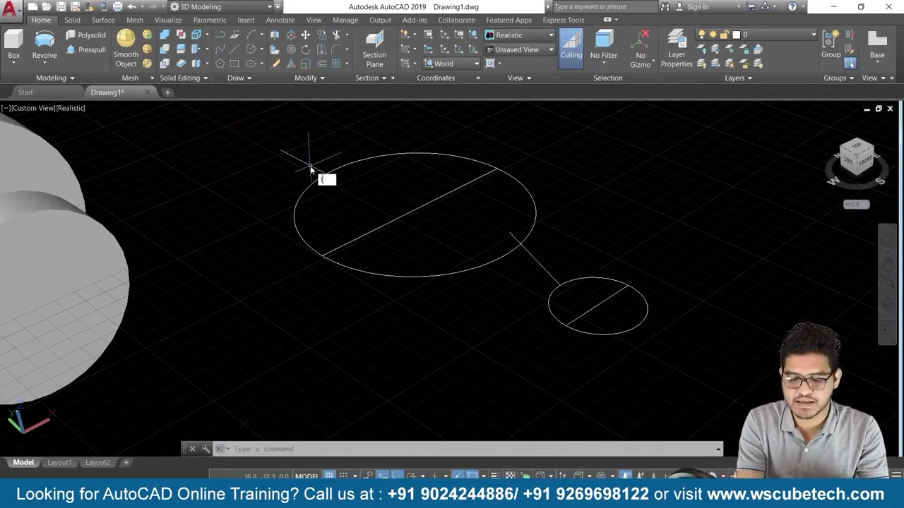
- Draw a long line from the large circle's upper-left edge to the small ellipse's quadrant
{"action": "key", "text": "Return"}
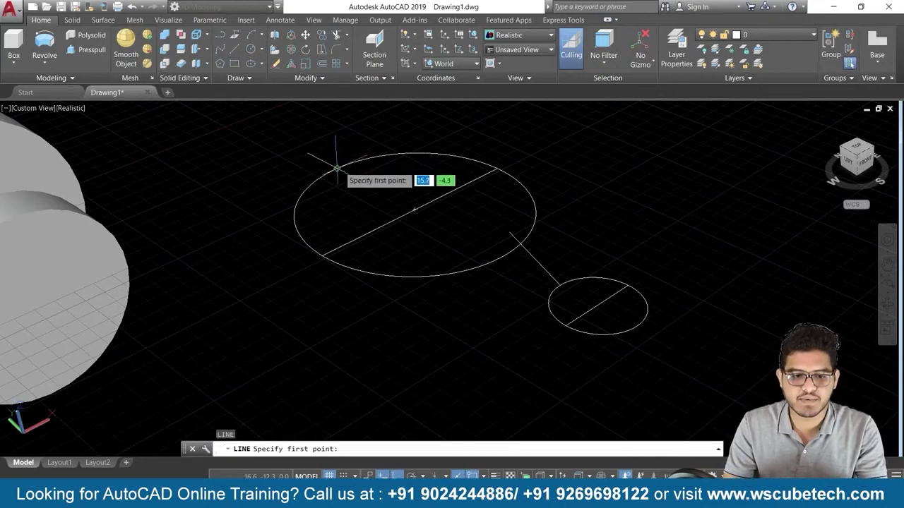
{"action": "left_click", "coordinate": [336, 169]}
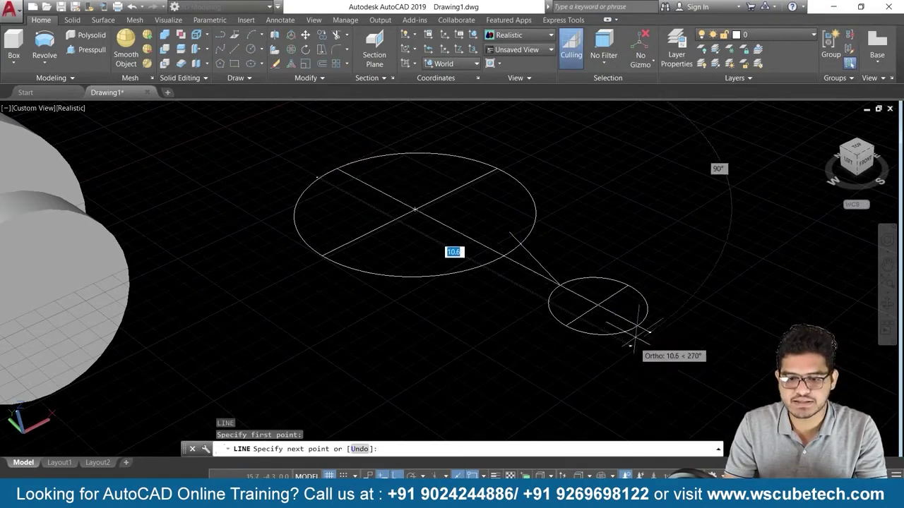
{"action": "left_click", "coordinate": [637, 326]}
{"action": "key", "text": "Return"}
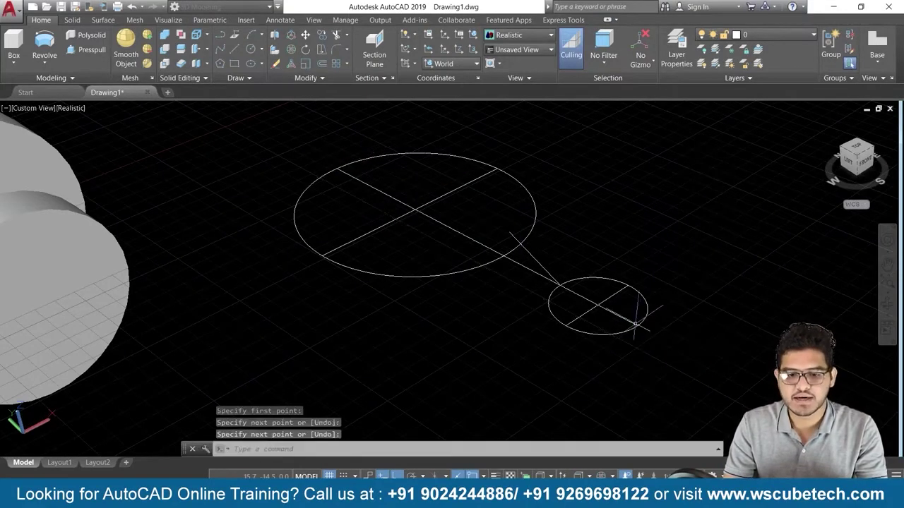
{"action": "scroll", "coordinate": [635, 209], "scroll_direction": "up", "scroll_amount": 2}
{"action": "scroll", "coordinate": [632, 208], "scroll_direction": "down", "scroll_amount": 2}
{"action": "scroll", "coordinate": [631, 210], "scroll_direction": "up", "scroll_amount": 2}
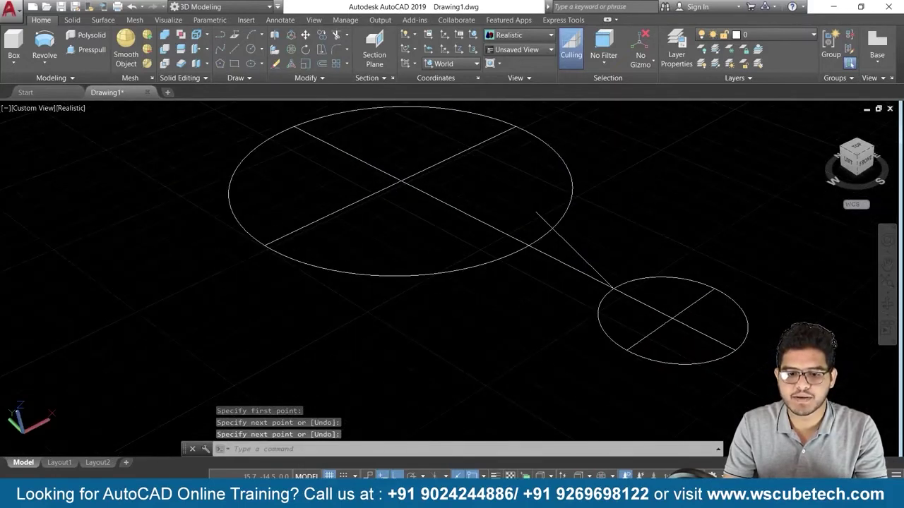
{"action": "scroll", "coordinate": [628, 220], "scroll_direction": "down", "scroll_amount": 1}
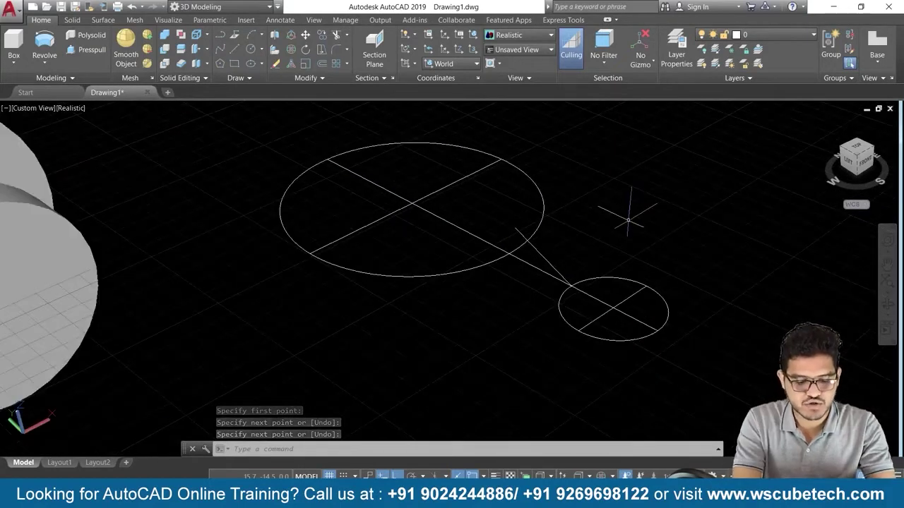
- Trim away the inner line stub, the large circle's lower and top arcs, and small-circle pieces
{"action": "type", "text": "lr"}
{"action": "key", "text": "Return"}
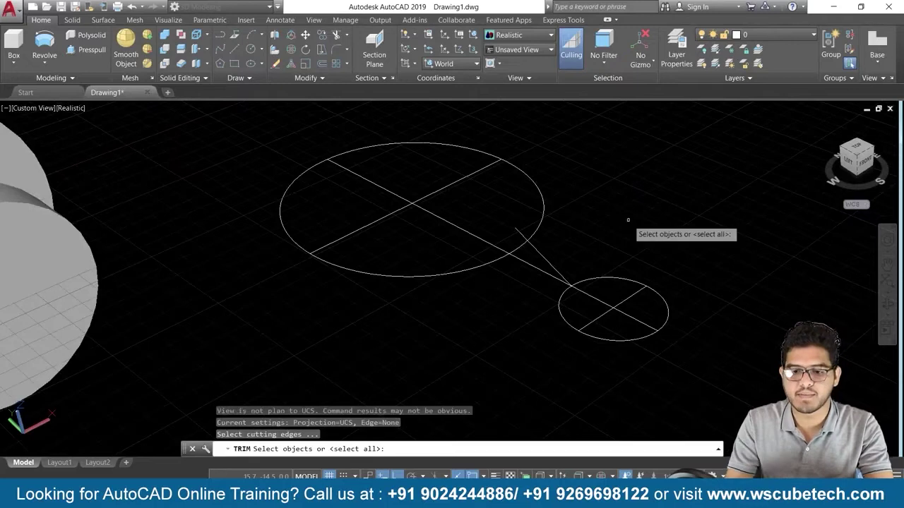
{"action": "key", "text": "Return"}
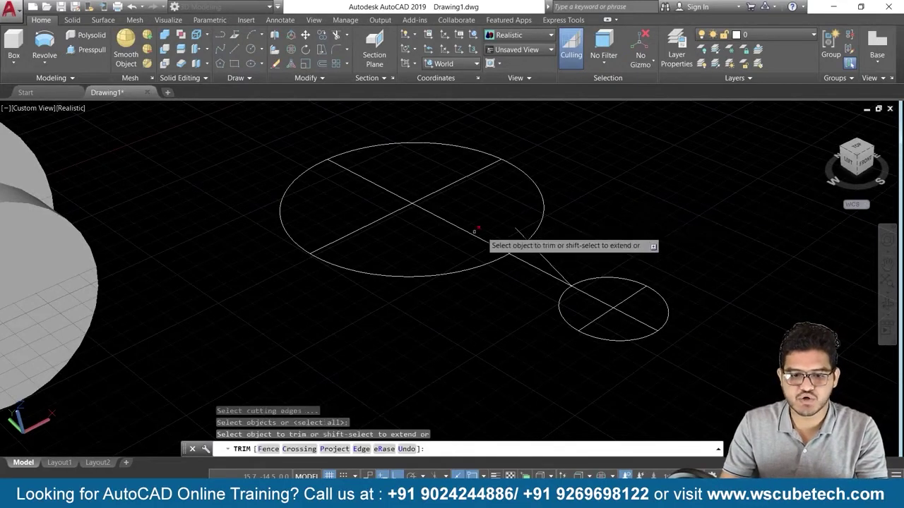
{"action": "left_click", "coordinate": [521, 229]}
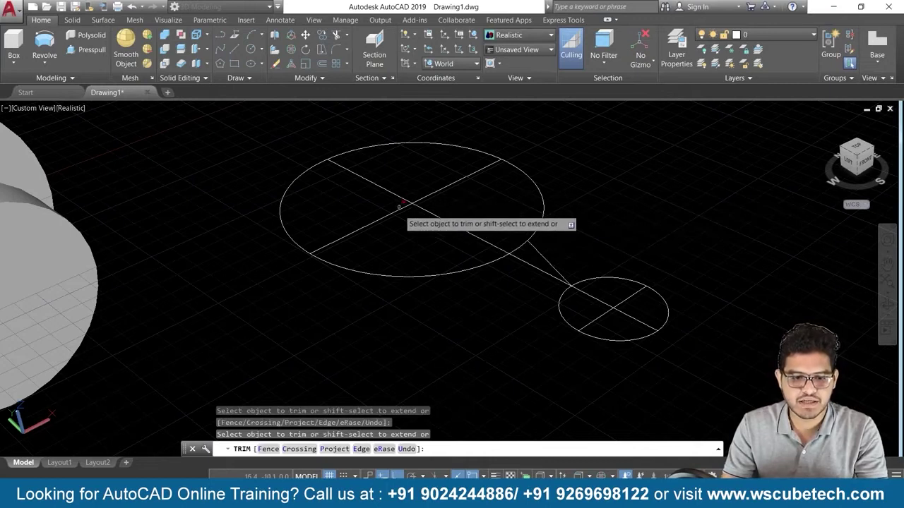
{"action": "left_click", "coordinate": [408, 271]}
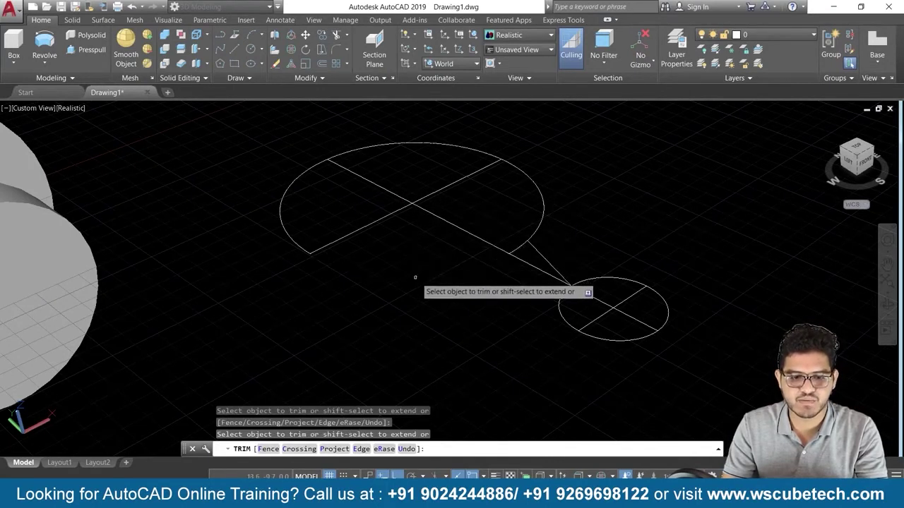
{"action": "left_click", "coordinate": [409, 142]}
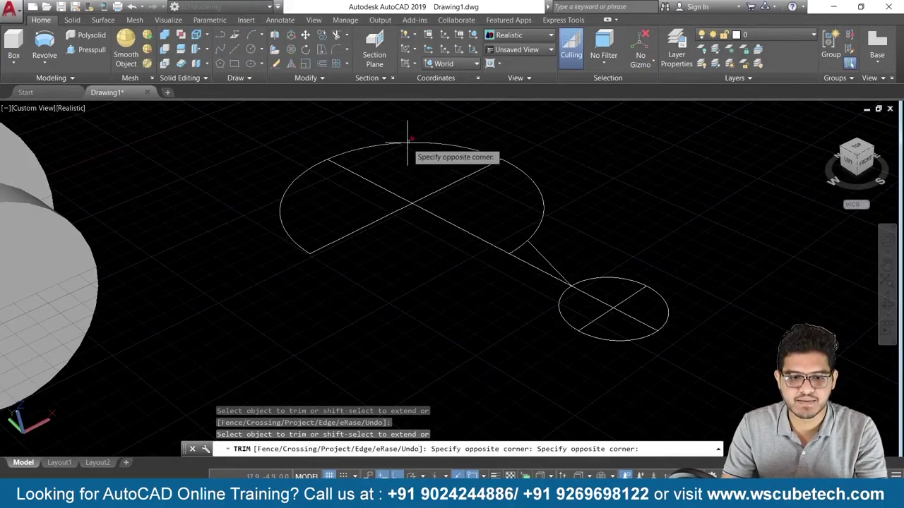
{"action": "left_click", "coordinate": [412, 151]}
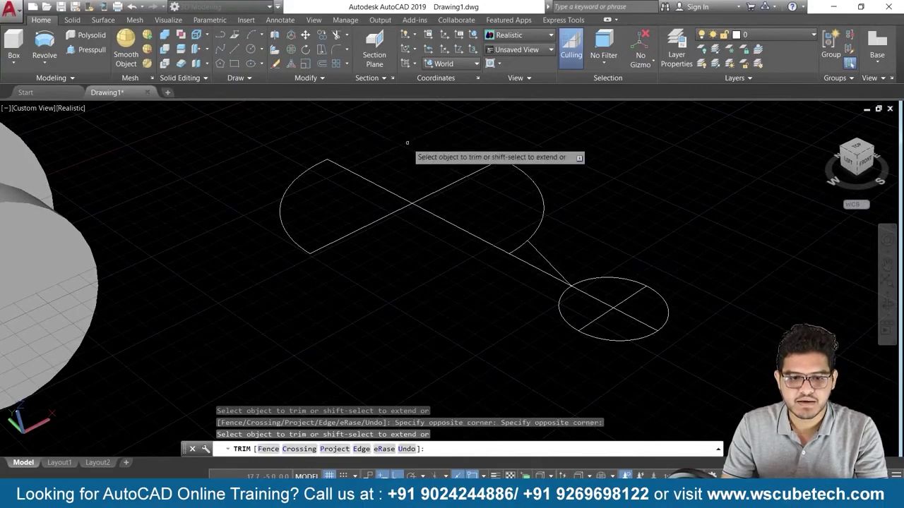
{"action": "left_click", "coordinate": [662, 300]}
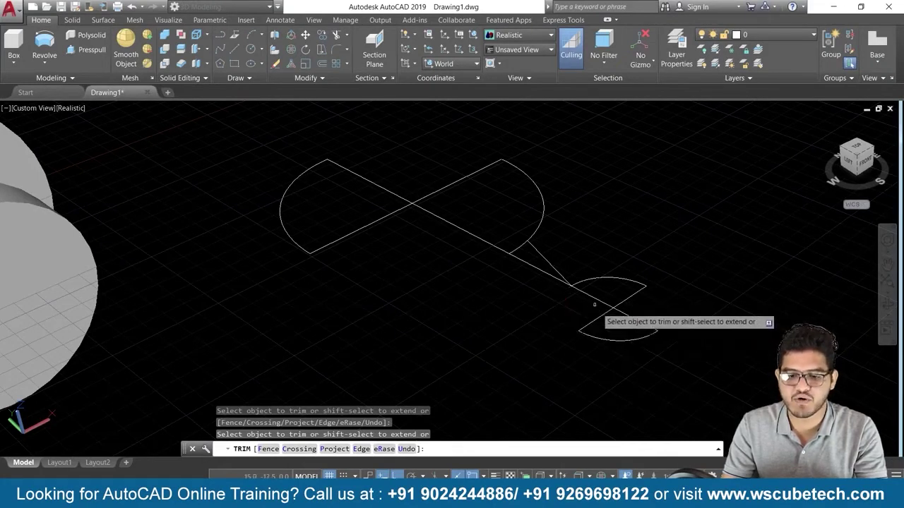
{"action": "left_click", "coordinate": [600, 317]}
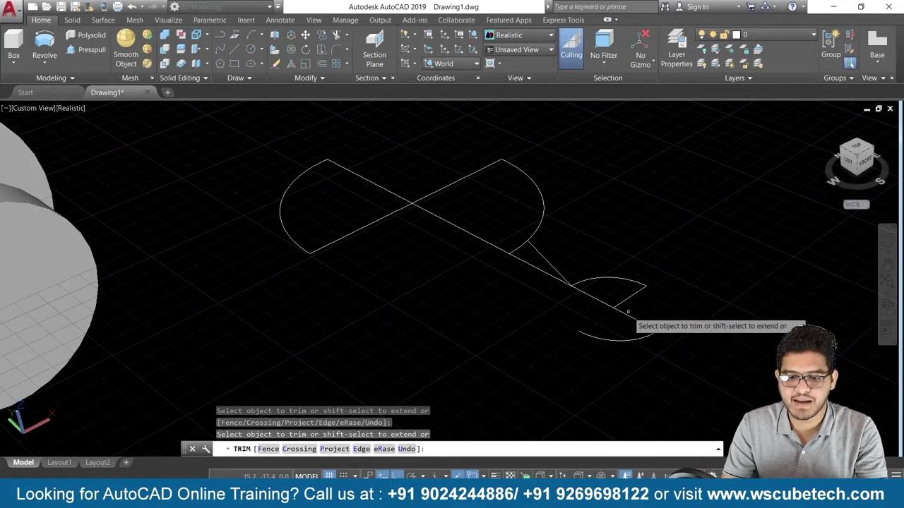
{"action": "left_click", "coordinate": [397, 196]}
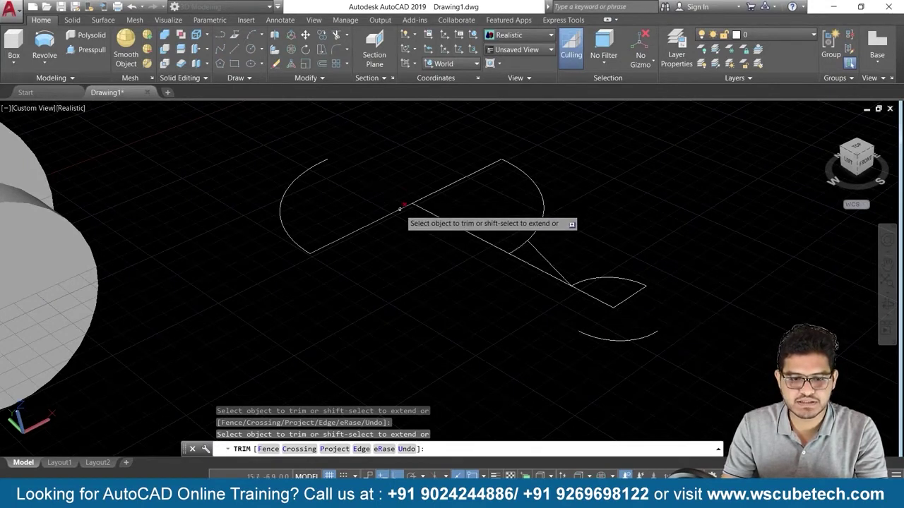
{"action": "left_click", "coordinate": [621, 337]}
{"action": "key", "text": "Escape"}
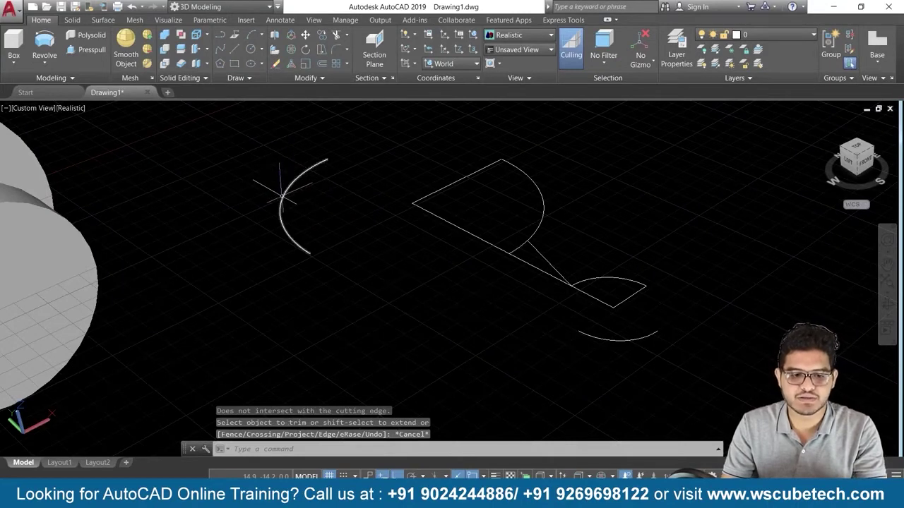
- Delete the leftover left arc, the short line and the small lower arc
{"action": "left_click", "coordinate": [282, 196]}
{"action": "key", "text": "Delete"}
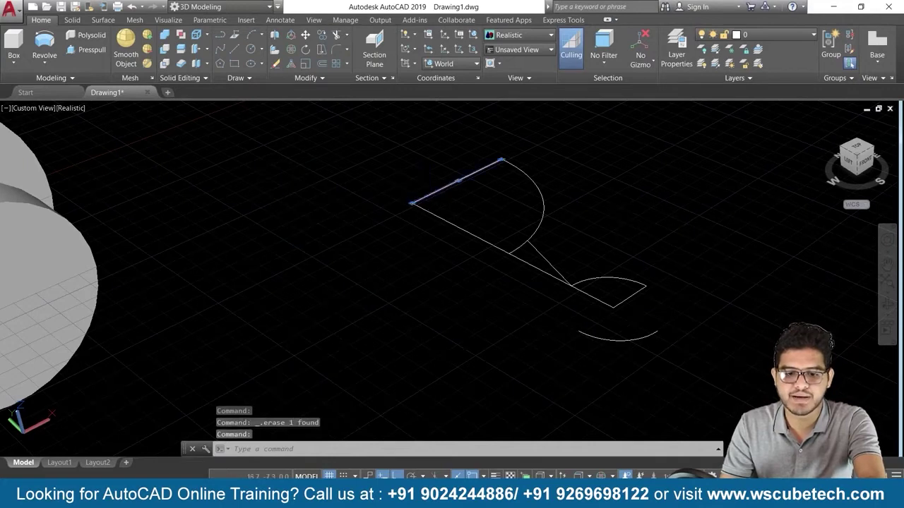
{"action": "left_click", "coordinate": [628, 298]}
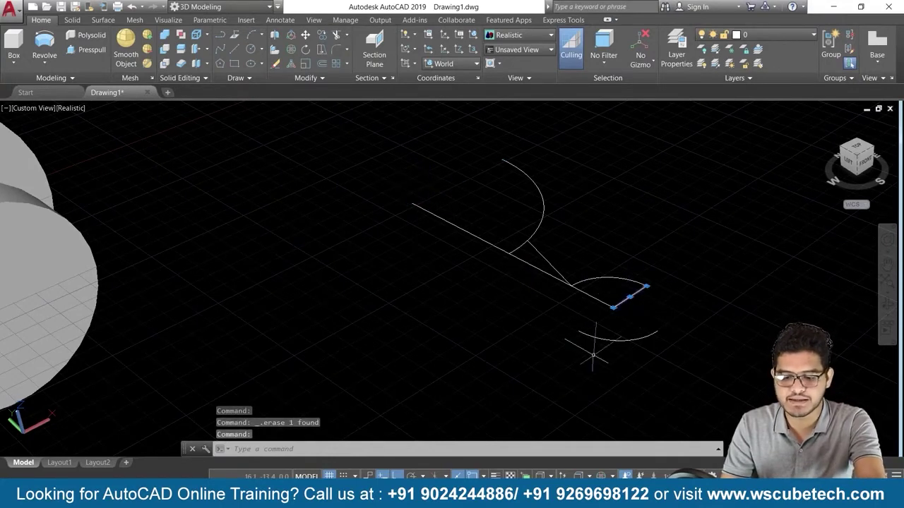
{"action": "key", "text": "Delete"}
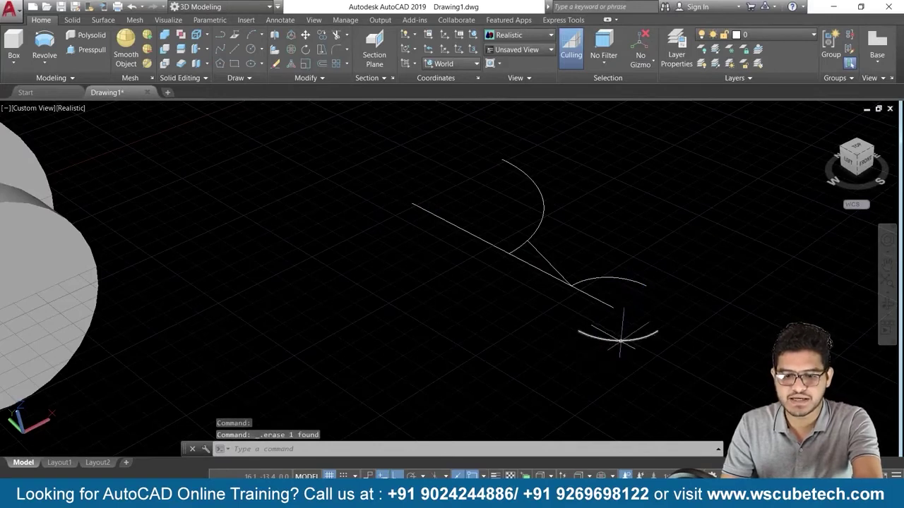
{"action": "left_click", "coordinate": [620, 340]}
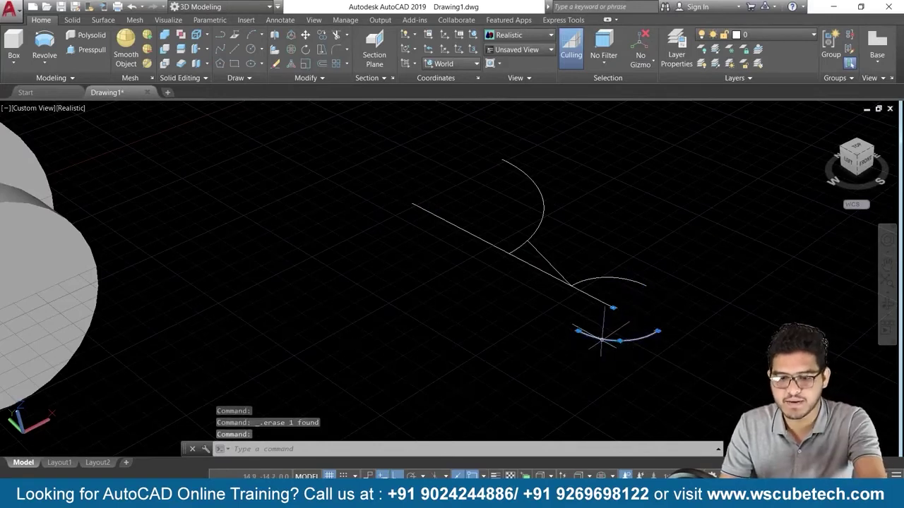
{"action": "key", "text": "Delete"}
{"action": "scroll", "coordinate": [537, 300], "scroll_direction": "up", "scroll_amount": 2}
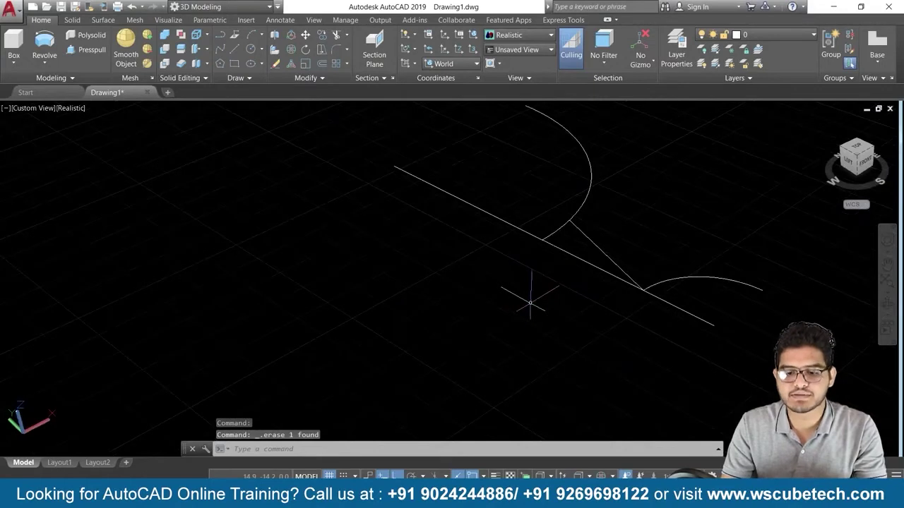
{"action": "middle_click_drag", "start_coordinate": [547, 295], "coordinate": [509, 318], "text": "shift"}
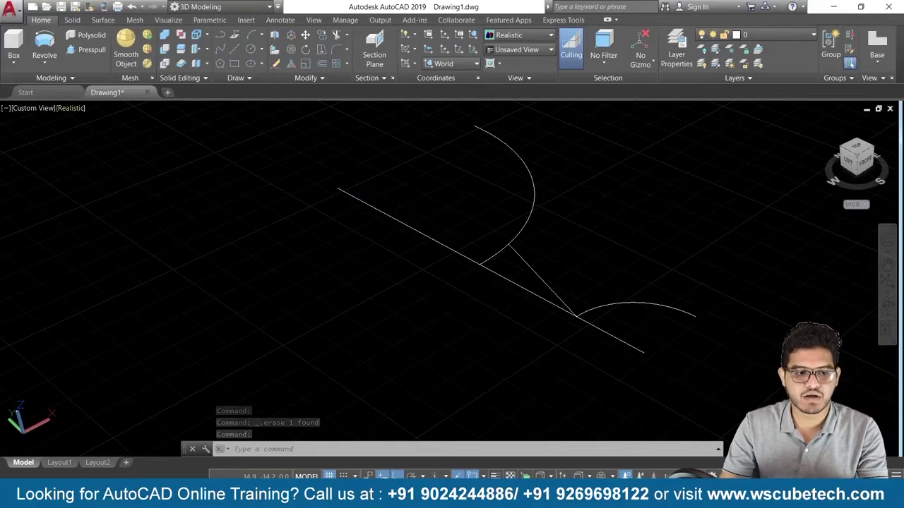
{"action": "left_click", "coordinate": [43, 43]}
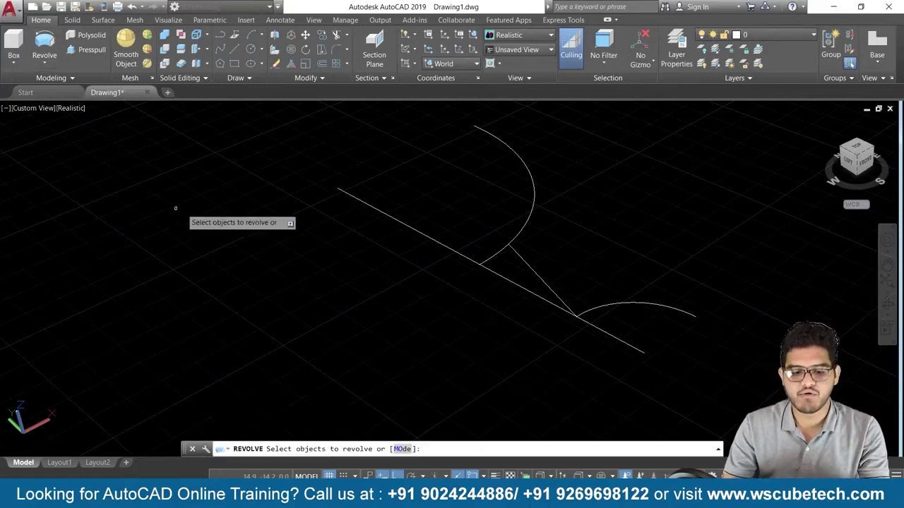
- Revolve the large arc 360° in Surface mode about the diagonal line into a sphere
{"action": "left_click", "coordinate": [401, 448]}
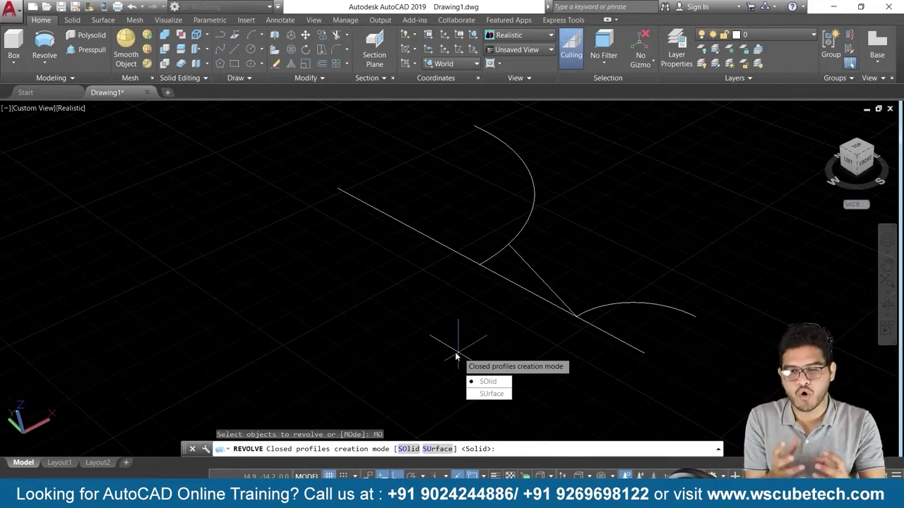
{"action": "key", "text": "Down"}
{"action": "key", "text": "Return"}
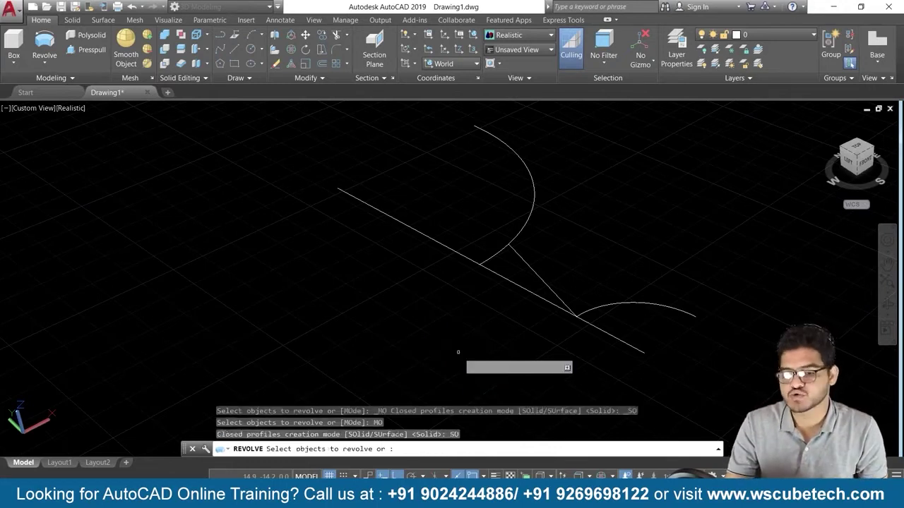
{"action": "left_click", "coordinate": [524, 223]}
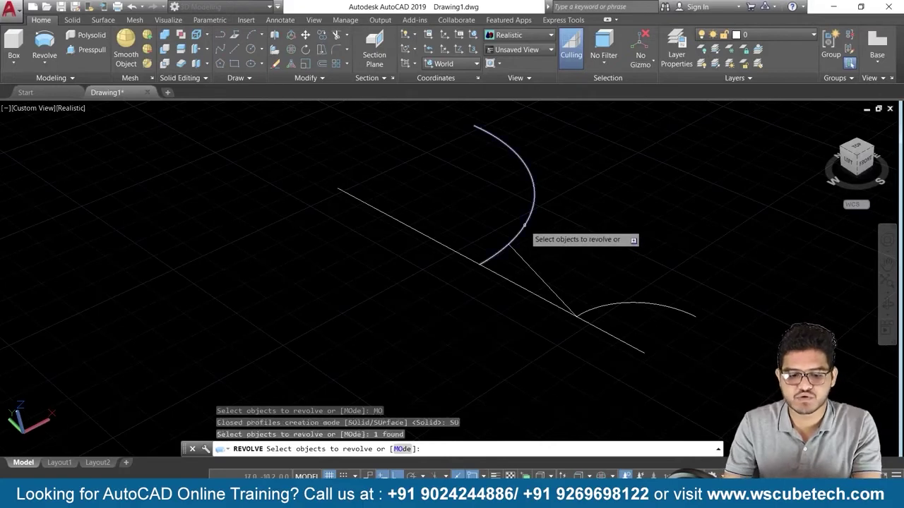
{"action": "key", "text": "Return"}
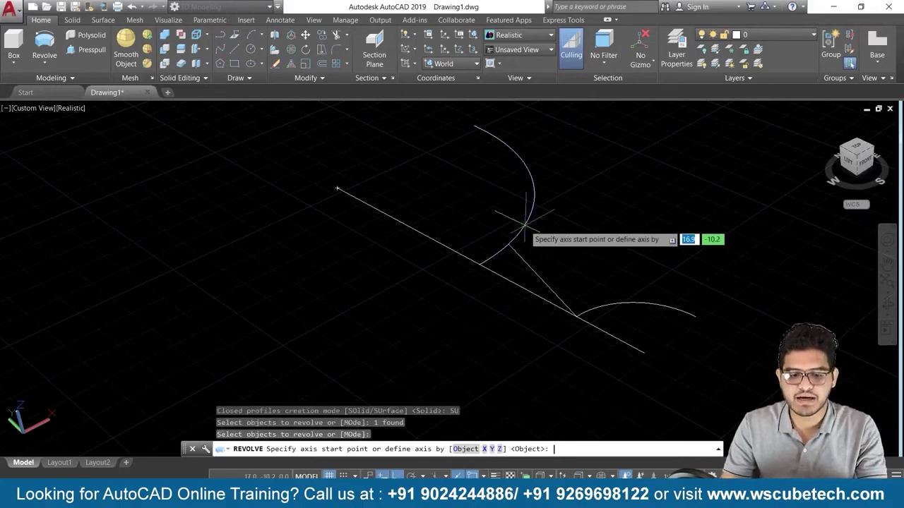
{"action": "left_click", "coordinate": [338, 189]}
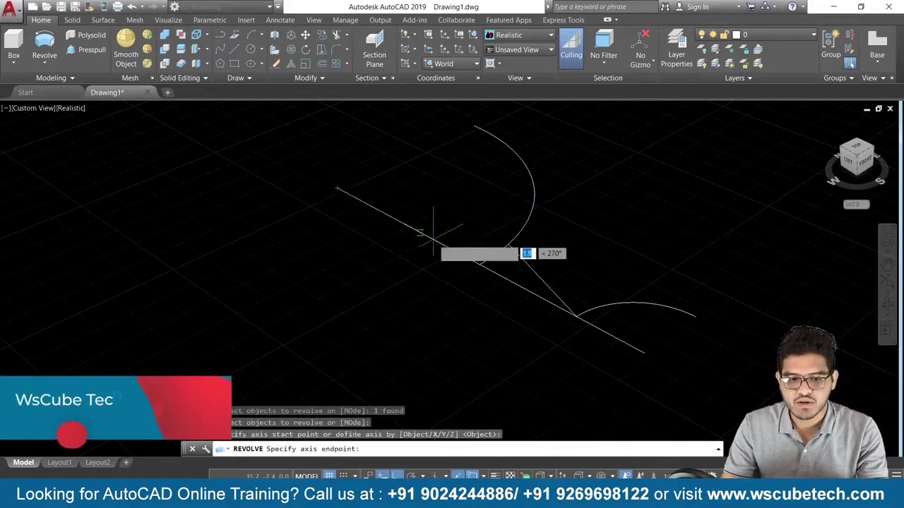
{"action": "left_click", "coordinate": [480, 264]}
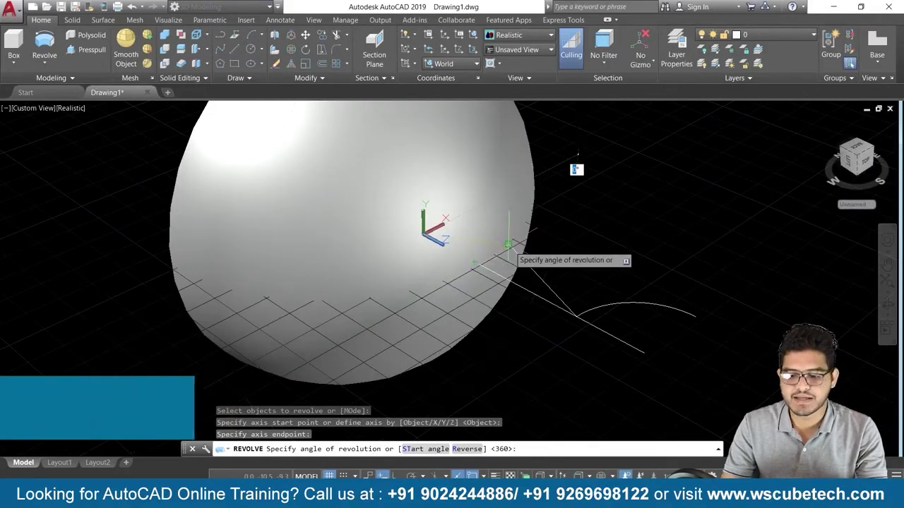
{"action": "type", "text": "360"}
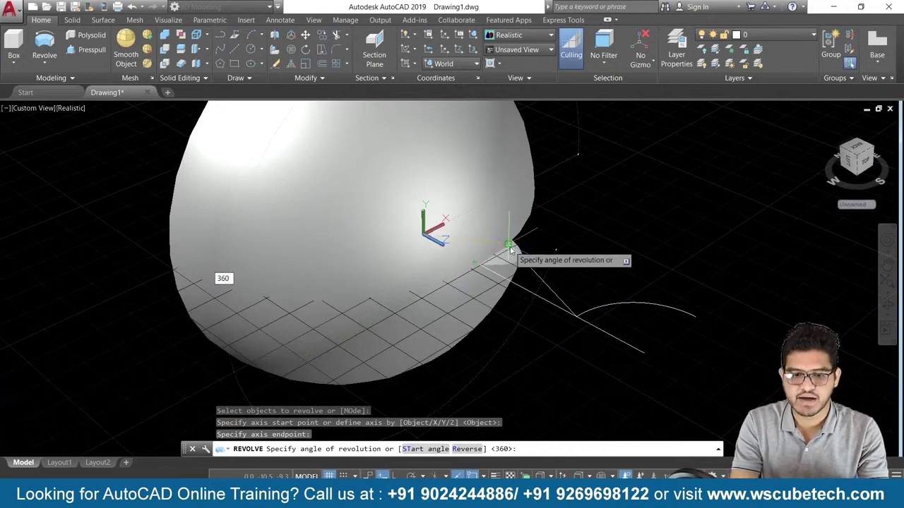
{"action": "key", "text": "Return"}
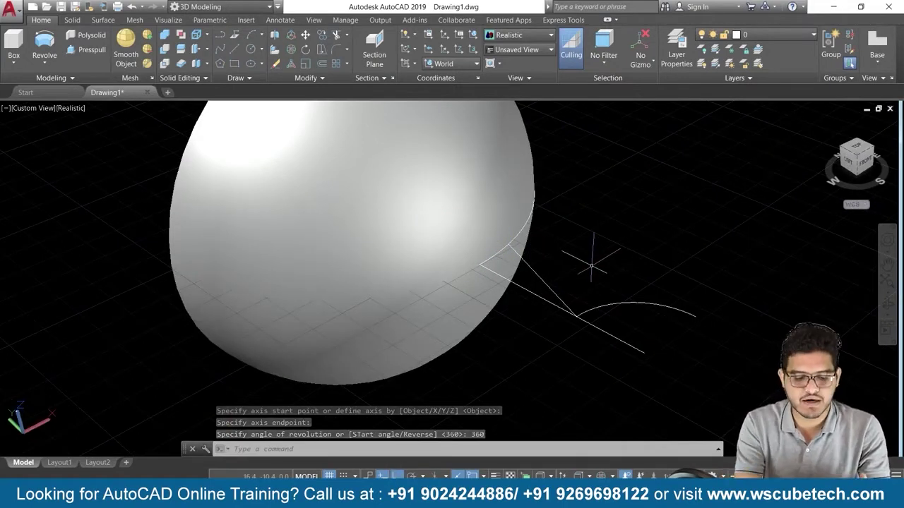
{"action": "type", "text": "REV"}
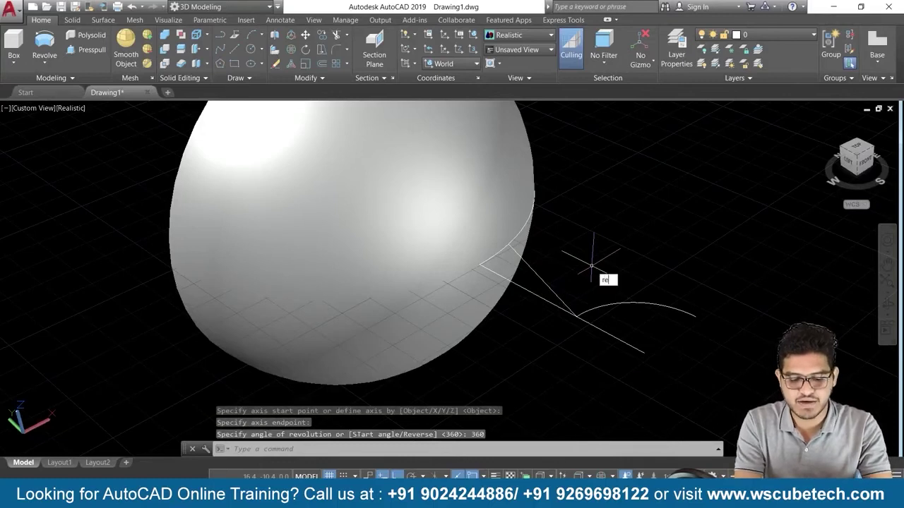
- Revolve the sloped joining line 360° into a cone against the sphere
{"action": "key", "text": "Return"}
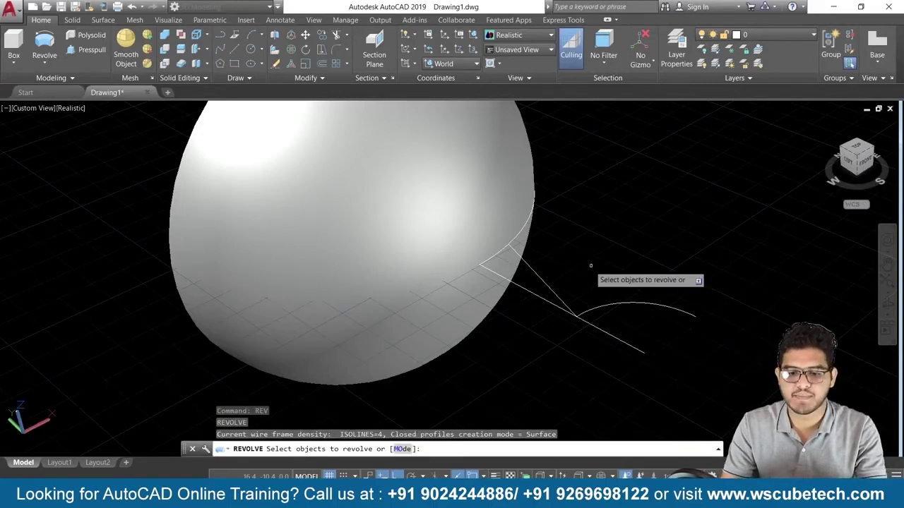
{"action": "left_click", "coordinate": [547, 284]}
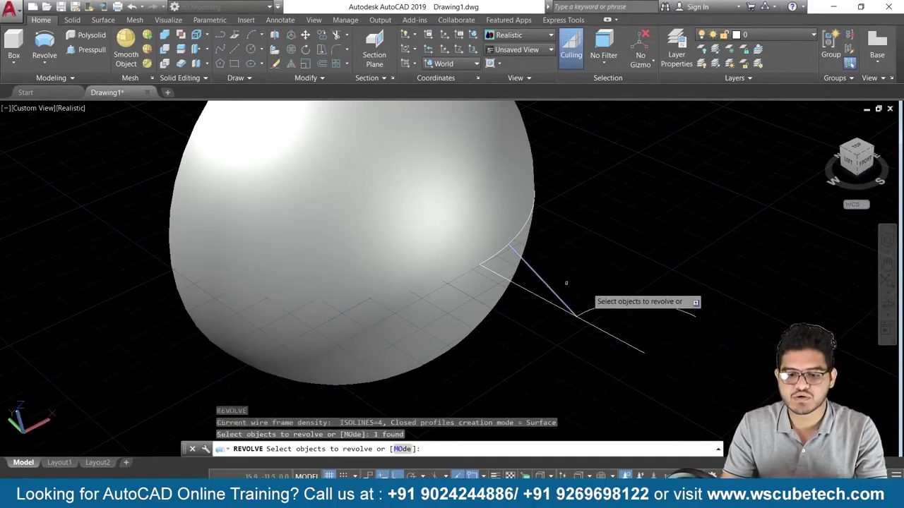
{"action": "key", "text": "Return"}
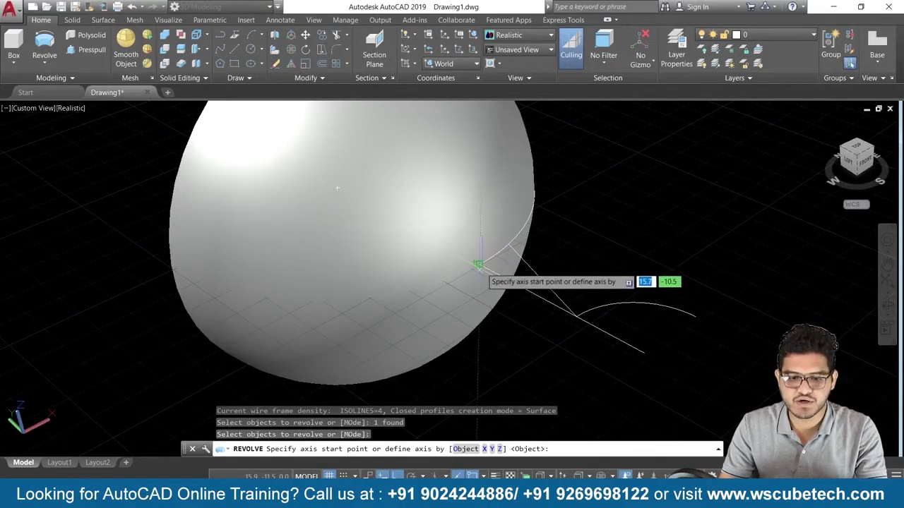
{"action": "left_click", "coordinate": [478, 264]}
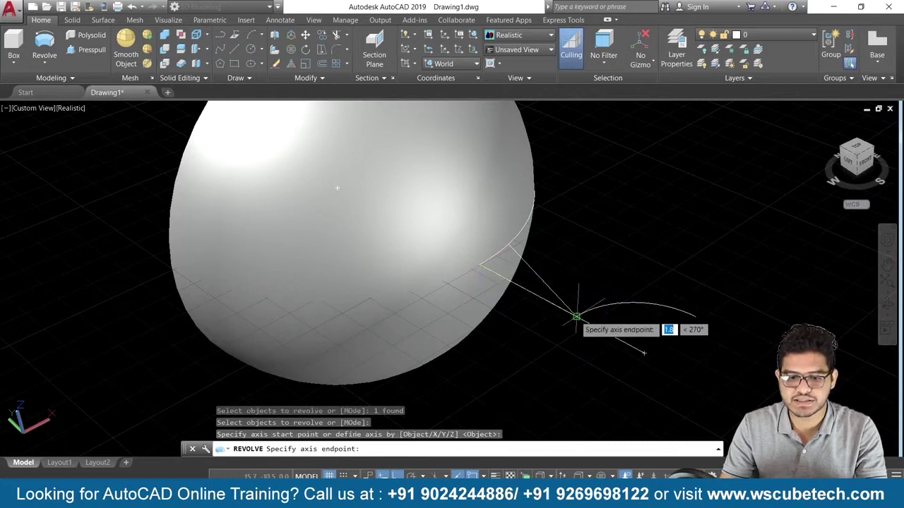
{"action": "left_click", "coordinate": [526, 283]}
{"action": "type", "text": "360"}
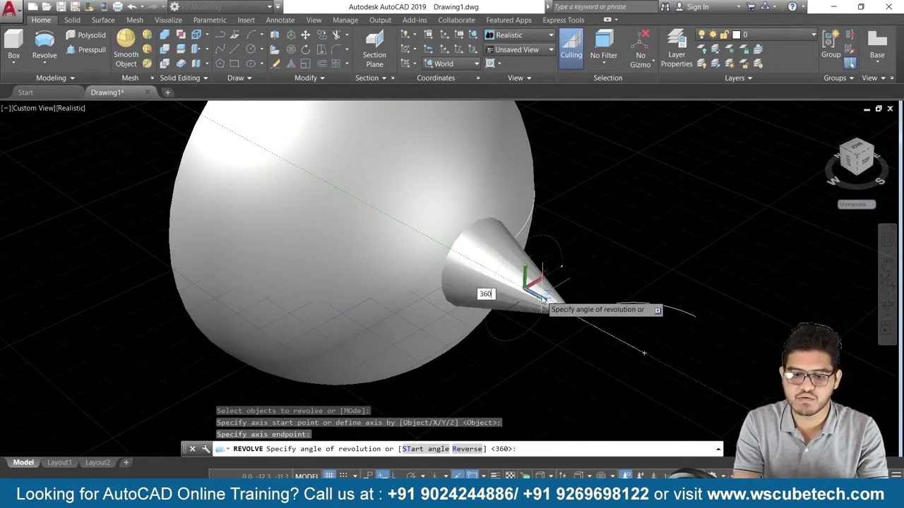
{"action": "key", "text": "Return"}
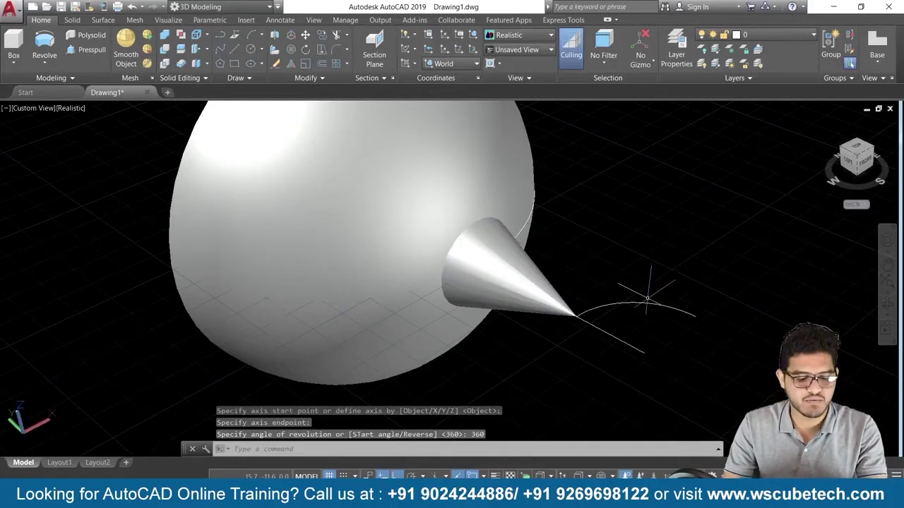
- Revolve the small arc 360° into a hemispherical cup at the cone's tip, then hide the grid
{"action": "type", "text": "REV"}
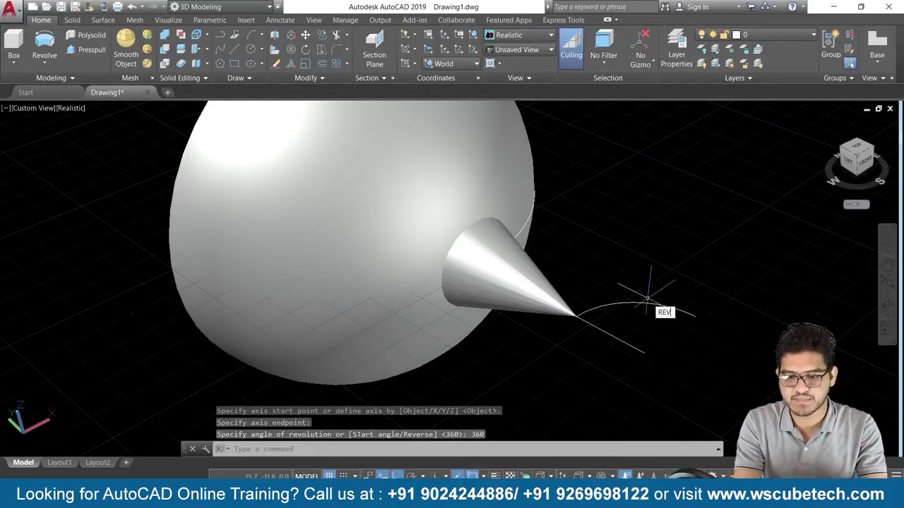
{"action": "key", "text": "Return"}
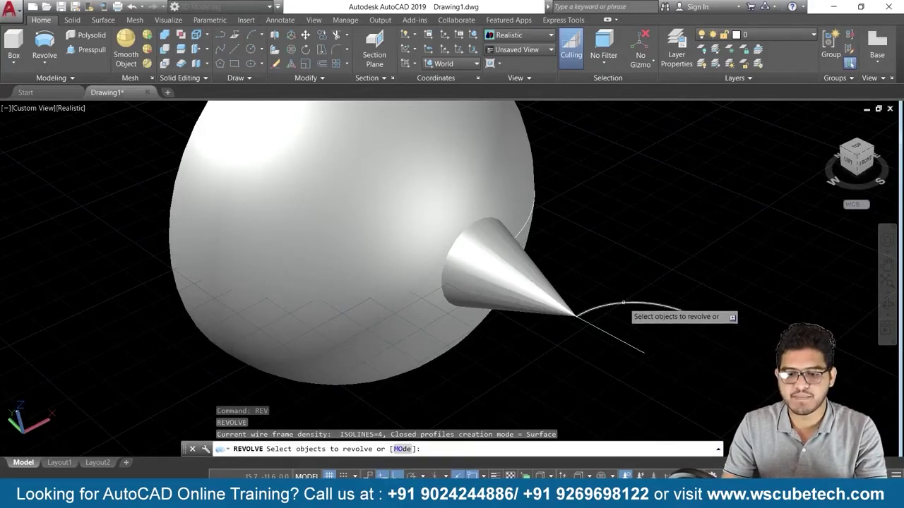
{"action": "left_click", "coordinate": [623, 303]}
{"action": "key", "text": "Return"}
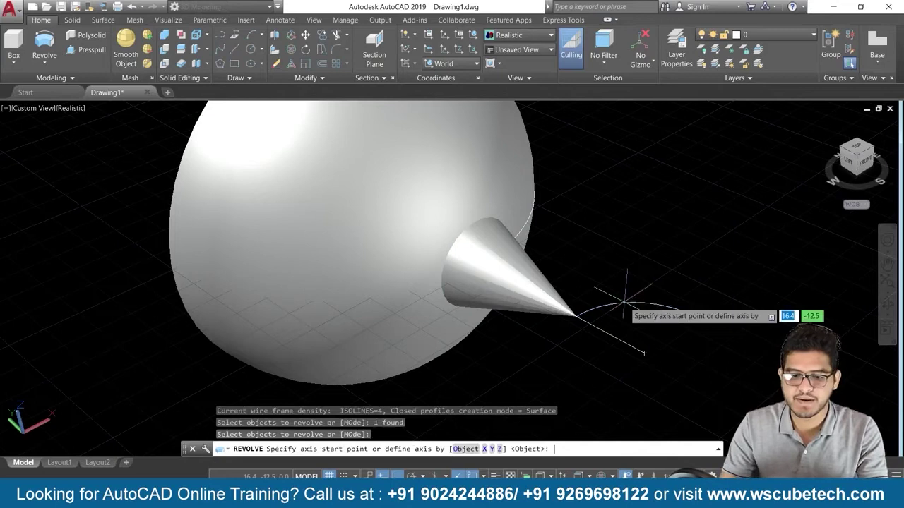
{"action": "left_click", "coordinate": [576, 317]}
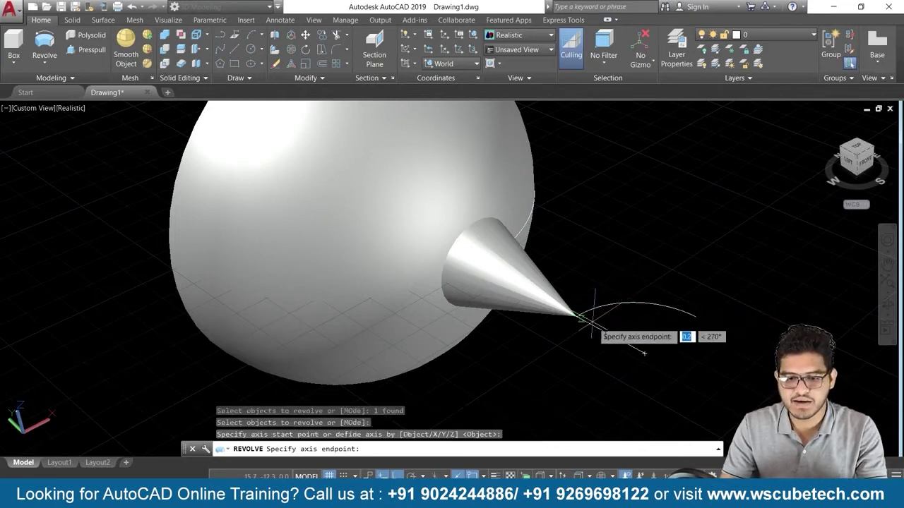
{"action": "left_click", "coordinate": [643, 353]}
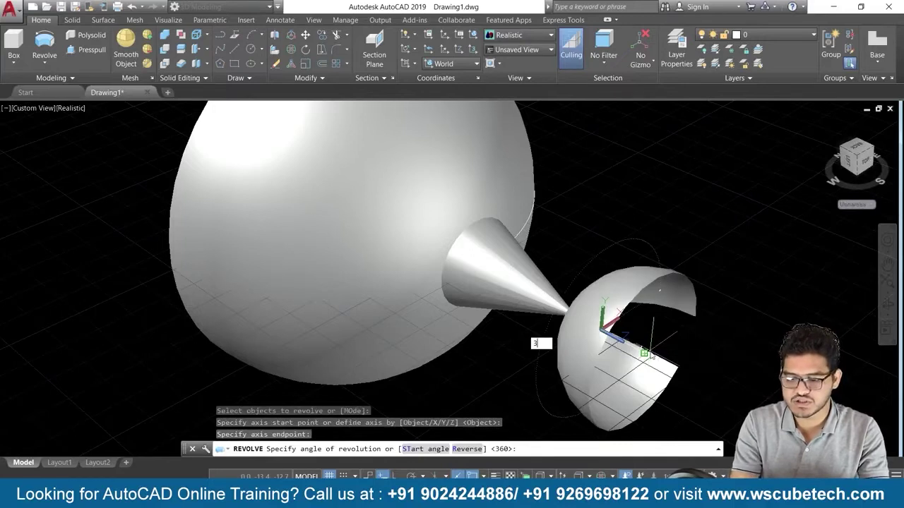
{"action": "type", "text": "60"}
{"action": "key", "text": "Return"}
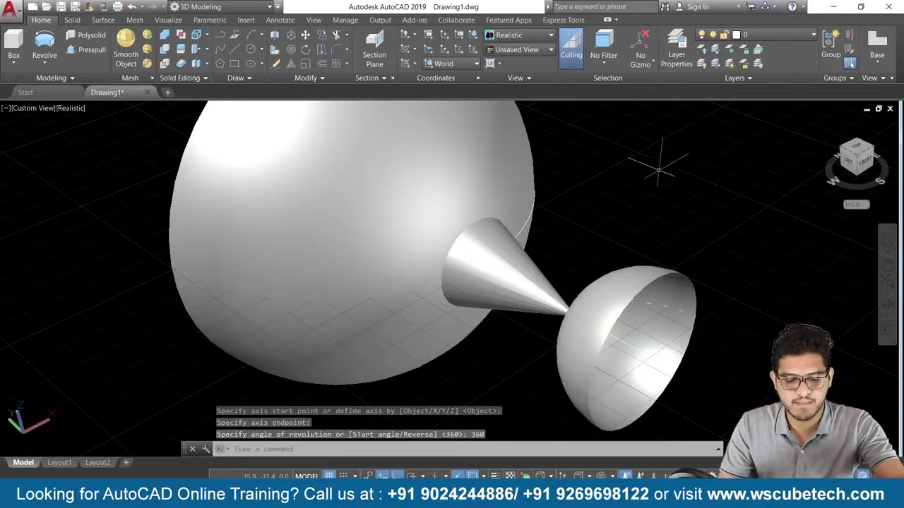
{"action": "key", "text": "F7"}
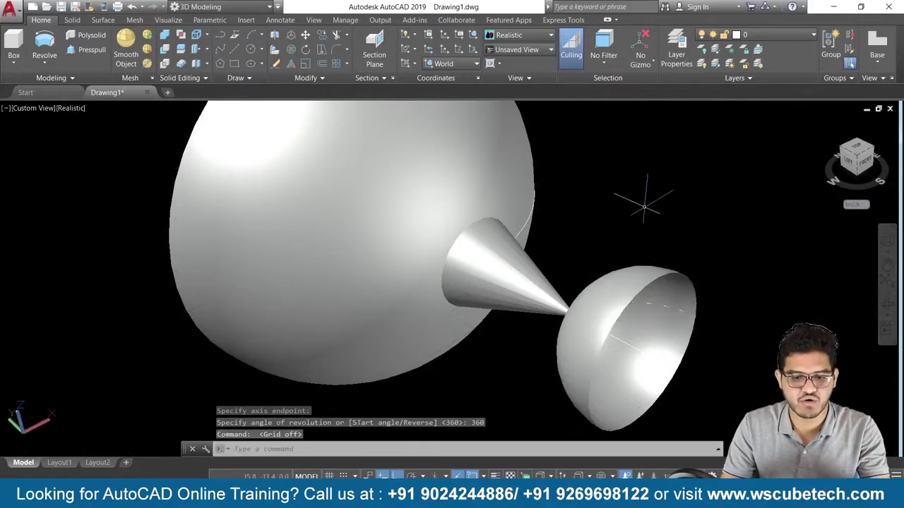
{"action": "mouse_move", "coordinate": [652, 204]}
{"action": "middle_mouse_down", "text": "shift"}
{"action": "mouse_move", "coordinate": [672, 243]}
{"action": "mouse_move", "coordinate": [706, 262]}
{"action": "mouse_move", "coordinate": [716, 343]}
{"action": "mouse_move", "coordinate": [619, 303]}
{"action": "mouse_move", "coordinate": [613, 280]}
{"action": "middle_mouse_up", "text": "shift"}
{"action": "scroll", "coordinate": [613, 276], "scroll_direction": "down", "scroll_amount": 3}
{"action": "mouse_move", "coordinate": [567, 251]}
{"action": "middle_mouse_down", "text": "shift"}
{"action": "mouse_move", "coordinate": [589, 315]}
{"action": "mouse_move", "coordinate": [652, 345]}
{"action": "mouse_move", "coordinate": [796, 227]}
{"action": "mouse_move", "coordinate": [708, 208]}
{"action": "mouse_move", "coordinate": [764, 258]}
{"action": "mouse_move", "coordinate": [570, 235]}
{"action": "mouse_move", "coordinate": [510, 365]}
{"action": "mouse_move", "coordinate": [520, 405]}
{"action": "mouse_move", "coordinate": [580, 191]}
{"action": "mouse_move", "coordinate": [588, 220]}
{"action": "middle_mouse_up", "text": "shift"}
{"action": "right_click", "coordinate": [588, 221], "text": "shift"}
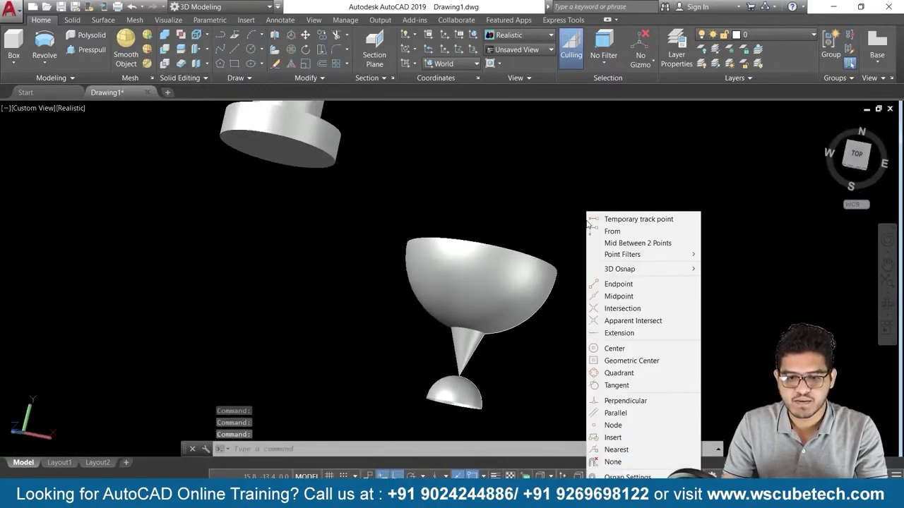
{"action": "left_click", "coordinate": [552, 182]}
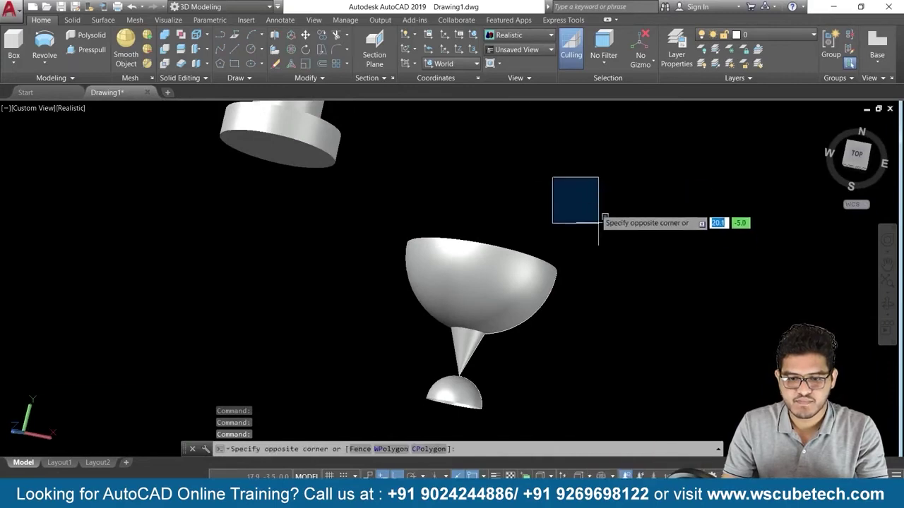
{"action": "mouse_move", "coordinate": [600, 205]}
{"action": "middle_mouse_down", "text": "shift"}
{"action": "mouse_move", "coordinate": [359, 179]}
{"action": "mouse_move", "coordinate": [373, 202]}
{"action": "mouse_move", "coordinate": [419, 135]}
{"action": "mouse_move", "coordinate": [323, 171]}
{"action": "mouse_move", "coordinate": [300, 170]}
{"action": "mouse_move", "coordinate": [400, 129]}
{"action": "mouse_move", "coordinate": [648, 202]}
{"action": "mouse_move", "coordinate": [624, 166]}
{"action": "mouse_move", "coordinate": [553, 383]}
{"action": "mouse_move", "coordinate": [619, 343]}
{"action": "mouse_move", "coordinate": [626, 255]}
{"action": "mouse_move", "coordinate": [586, 369]}
{"action": "mouse_move", "coordinate": [637, 202]}
{"action": "mouse_move", "coordinate": [536, 331]}
{"action": "mouse_move", "coordinate": [686, 238]}
{"action": "mouse_move", "coordinate": [593, 303]}
{"action": "mouse_move", "coordinate": [595, 289]}
{"action": "middle_mouse_up", "text": "shift"}
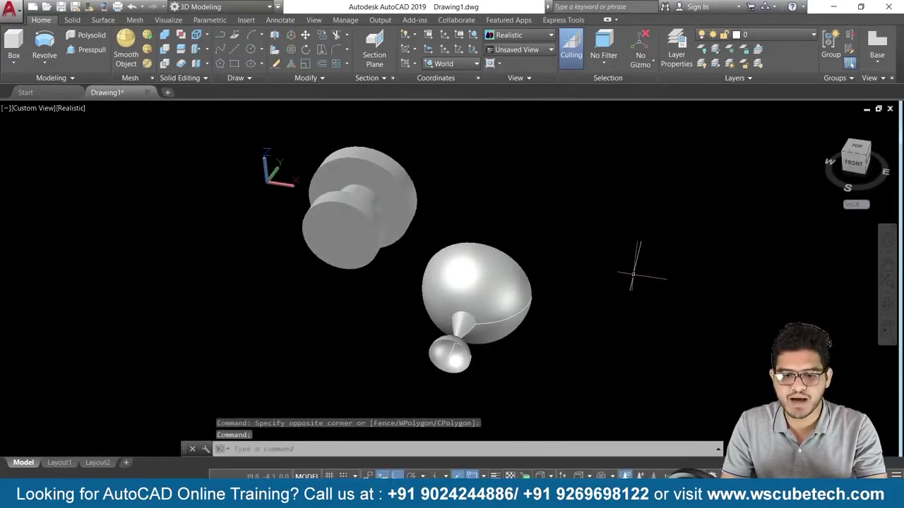
{"action": "mouse_move", "coordinate": [634, 276]}
{"action": "middle_mouse_down", "text": "shift"}
{"action": "mouse_move", "coordinate": [564, 268]}
{"action": "mouse_move", "coordinate": [516, 333]}
{"action": "mouse_move", "coordinate": [671, 233]}
{"action": "middle_mouse_up", "text": "shift"}
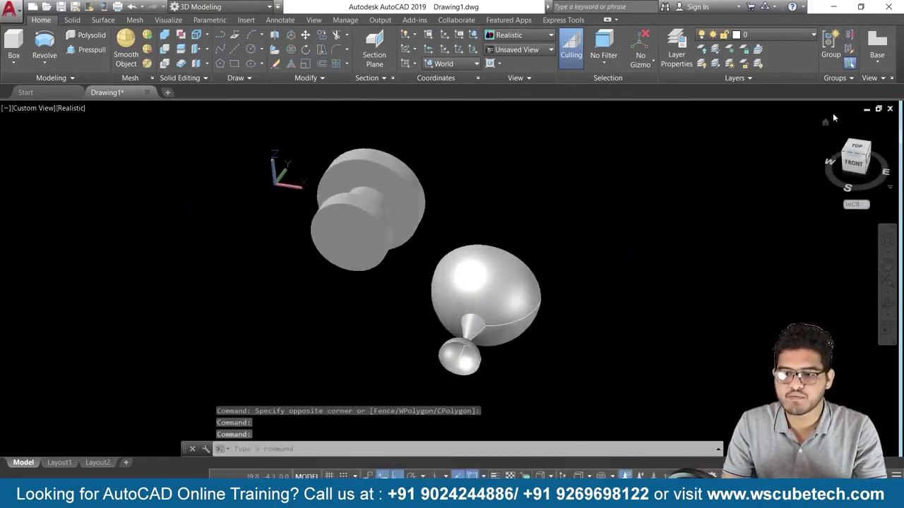
{"action": "mouse_move", "coordinate": [819, 133]}
{"action": "middle_mouse_down", "text": "shift"}
{"action": "mouse_move", "coordinate": [734, 259]}
{"action": "mouse_move", "coordinate": [537, 287]}
{"action": "middle_mouse_up", "text": "shift"}
{"action": "scroll", "coordinate": [525, 270], "scroll_direction": "up", "scroll_amount": 1}
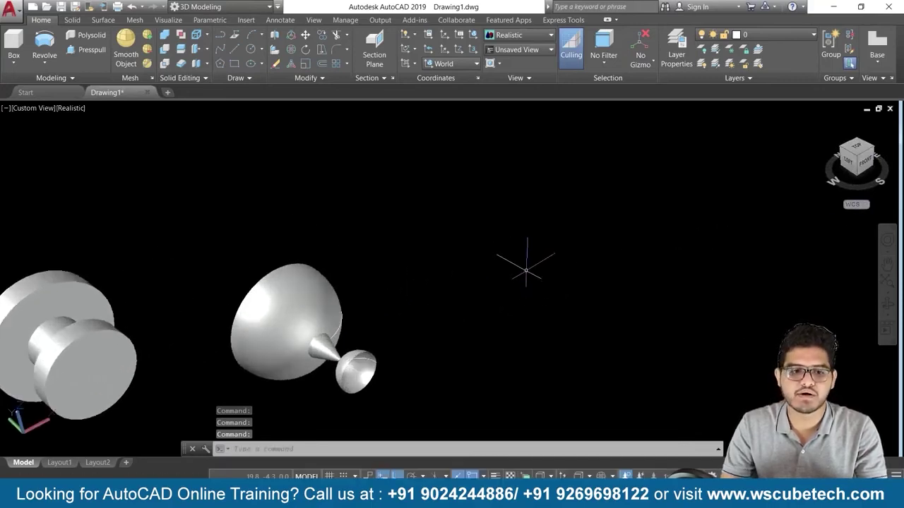
- Draw a flat rectangle on the ground plane with the grid turned back on
{"action": "left_click", "coordinate": [234, 63]}
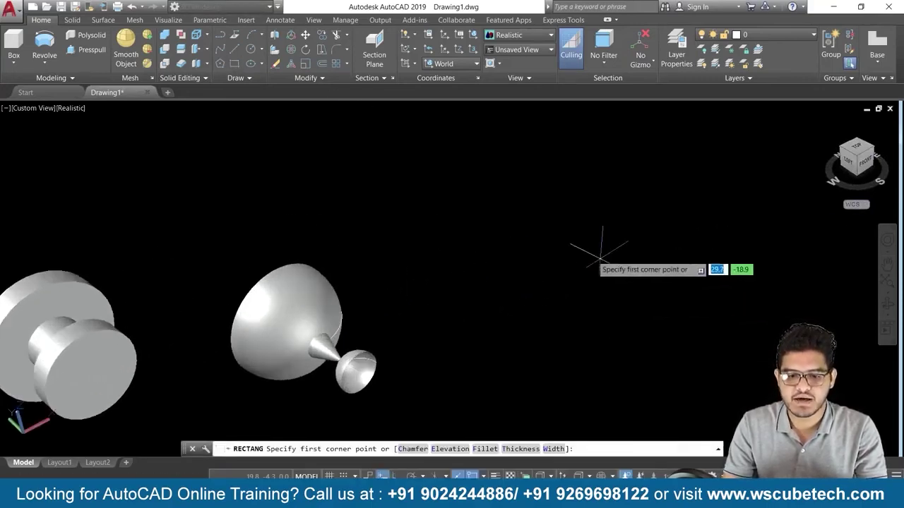
{"action": "left_click", "coordinate": [545, 239]}
{"action": "key", "text": "F7"}
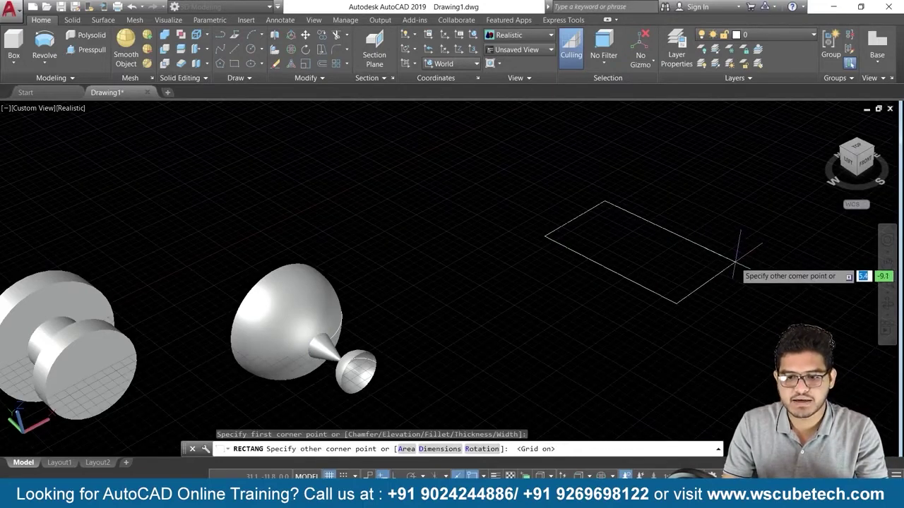
{"action": "left_click", "coordinate": [735, 262]}
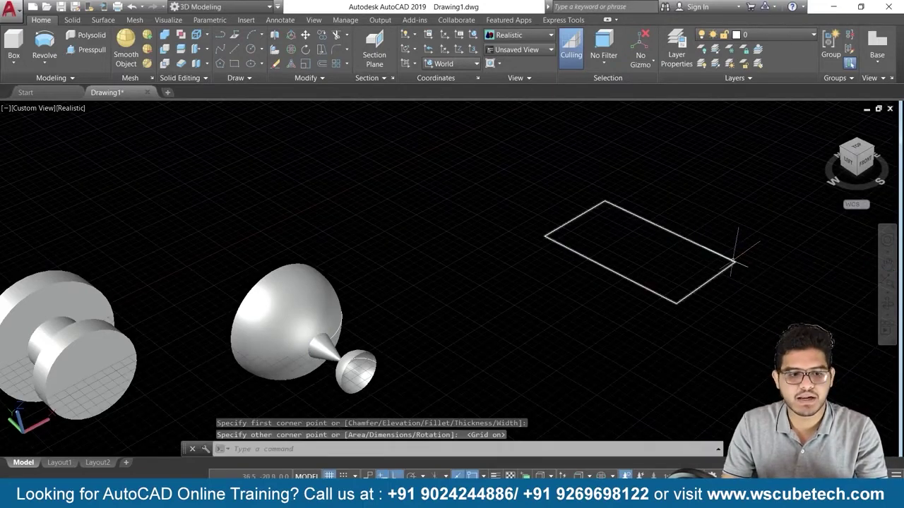
- Try a Solid-mode revolve of the rectangle about its own edge, then cancel it
{"action": "left_click", "coordinate": [47, 63]}
{"action": "left_click", "coordinate": [51, 137]}
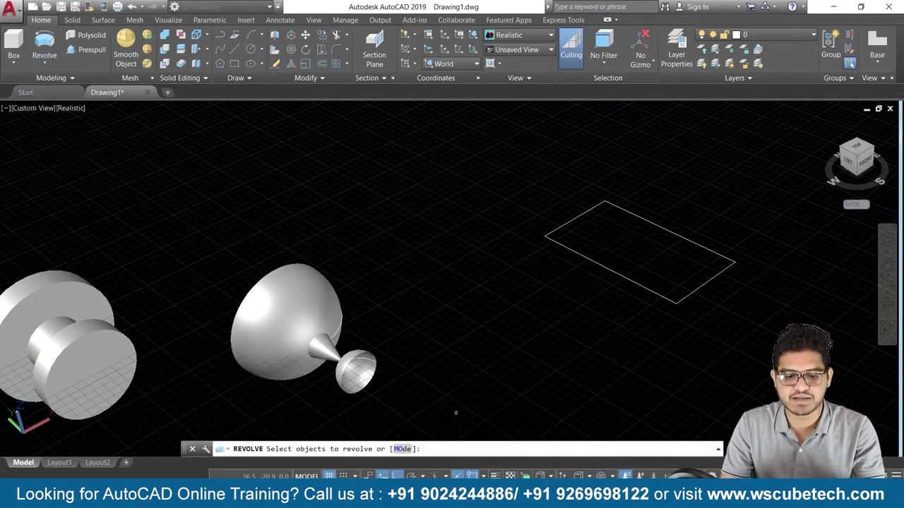
{"action": "left_click", "coordinate": [400, 449]}
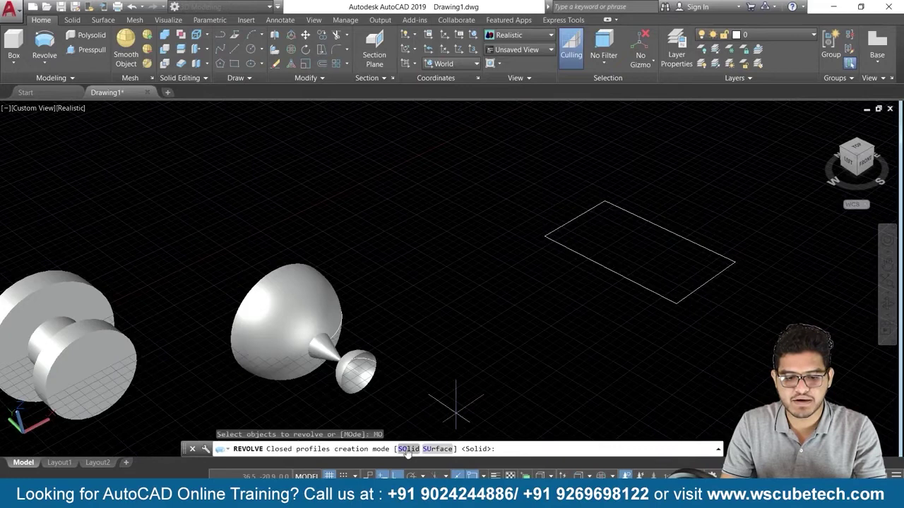
{"action": "left_click", "coordinate": [407, 450]}
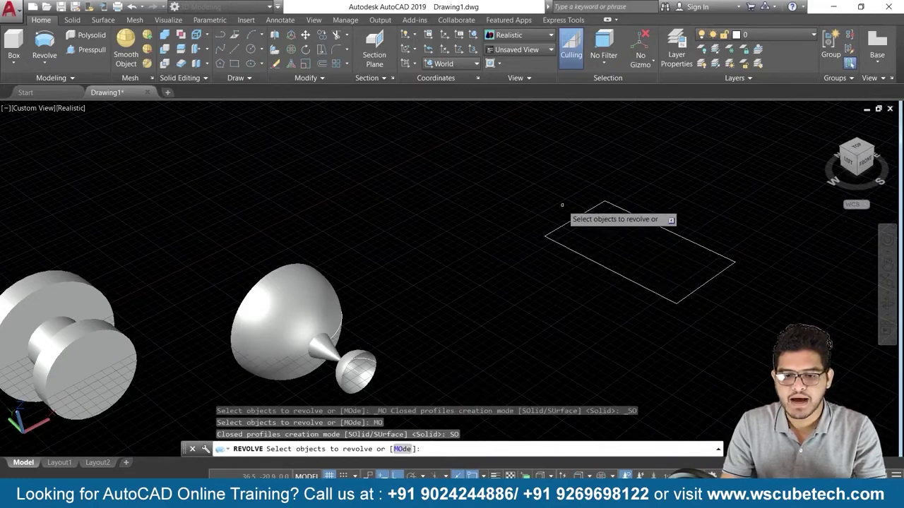
{"action": "left_click", "coordinate": [567, 223]}
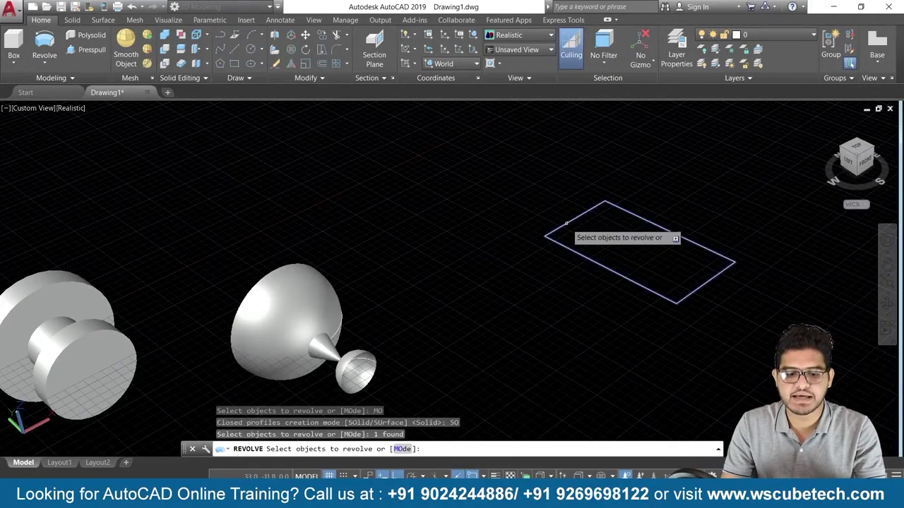
{"action": "key", "text": "Return"}
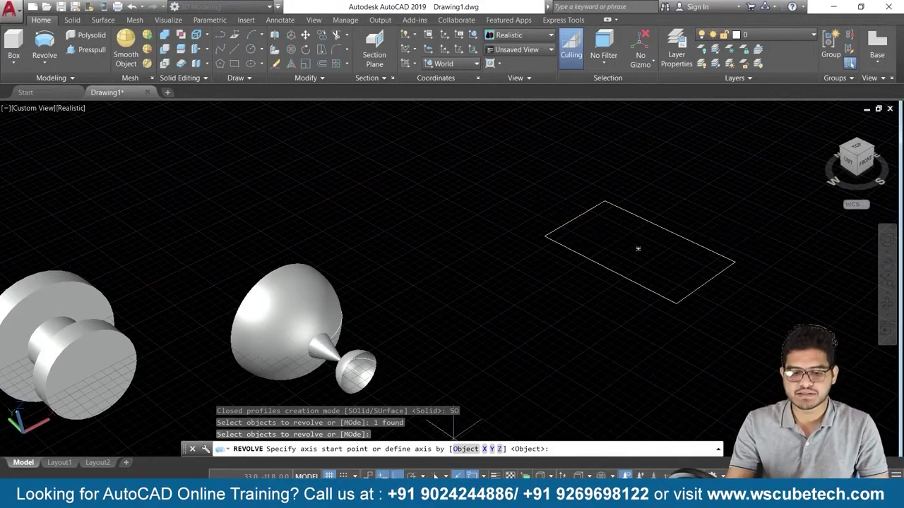
{"action": "left_click", "coordinate": [464, 449]}
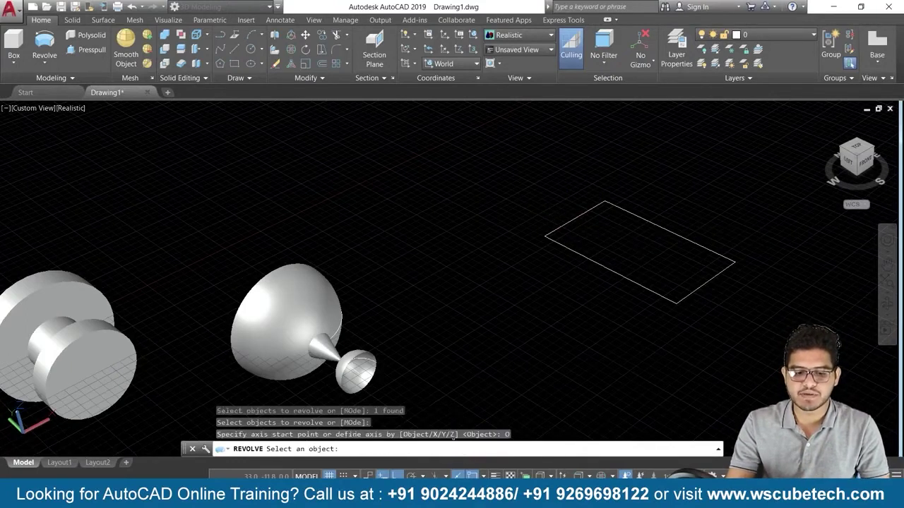
{"action": "left_click", "coordinate": [558, 243]}
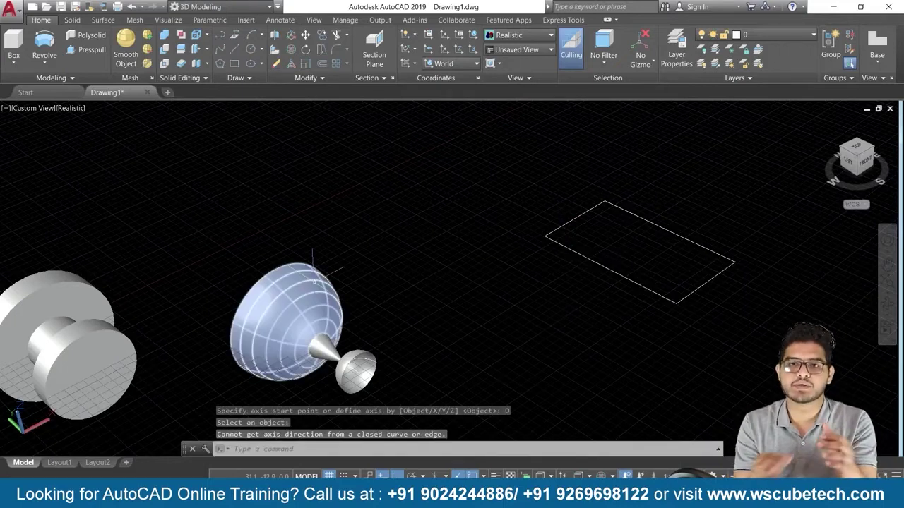
{"action": "key", "text": "Escape"}
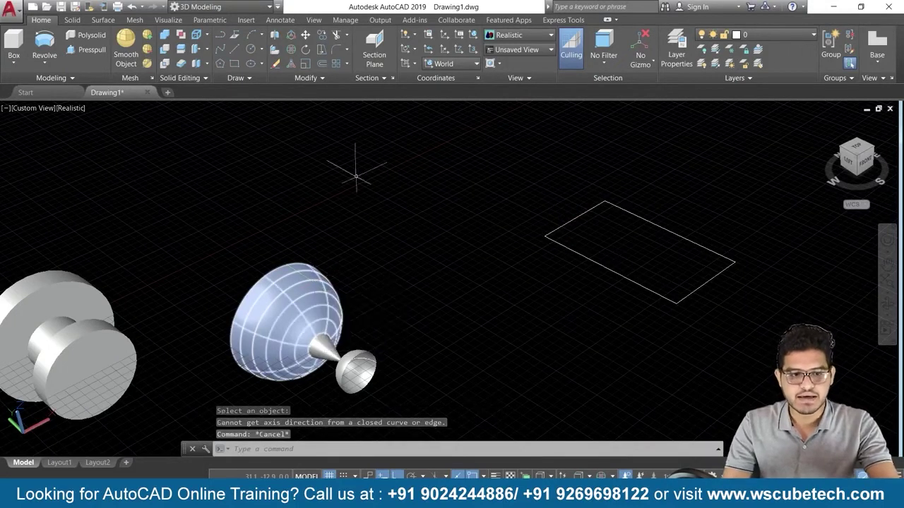
- Draw a straight line beside the rectangle to serve as the axis
{"action": "type", "text": "l"}
{"action": "key", "text": "Return"}
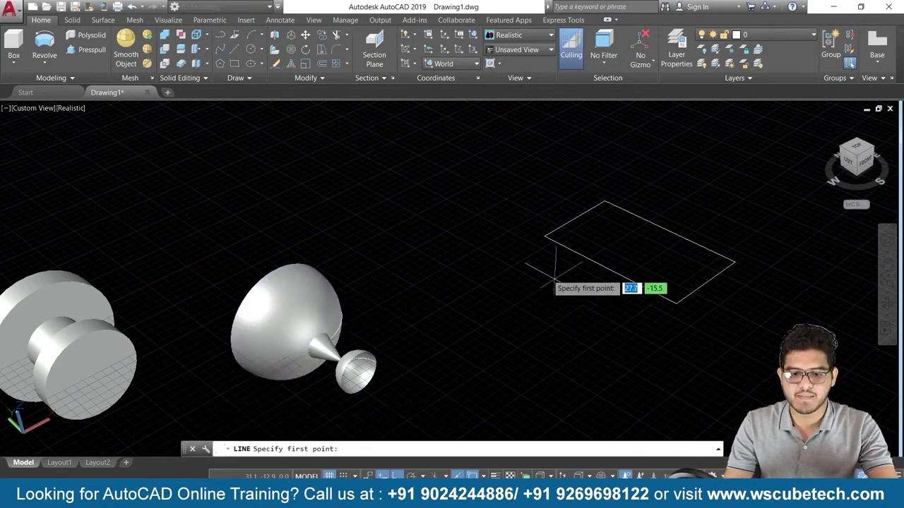
{"action": "left_click", "coordinate": [499, 239]}
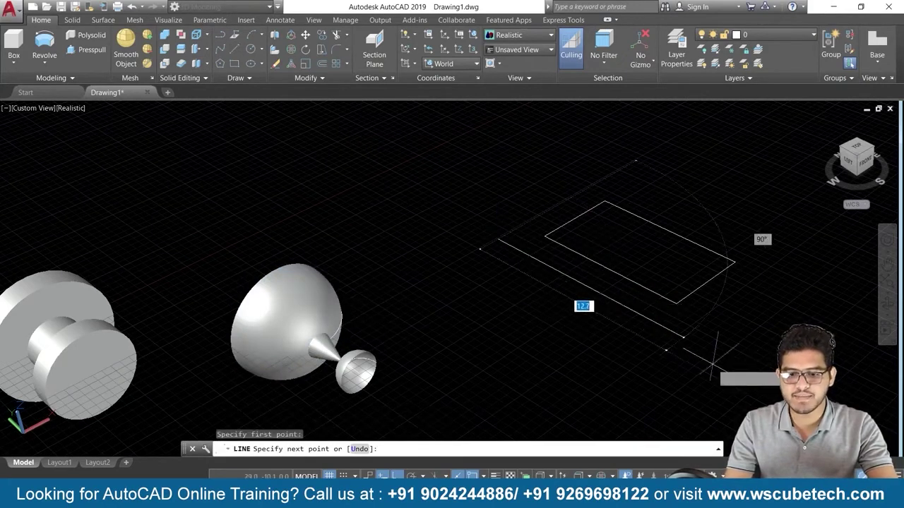
{"action": "key", "text": "Return"}
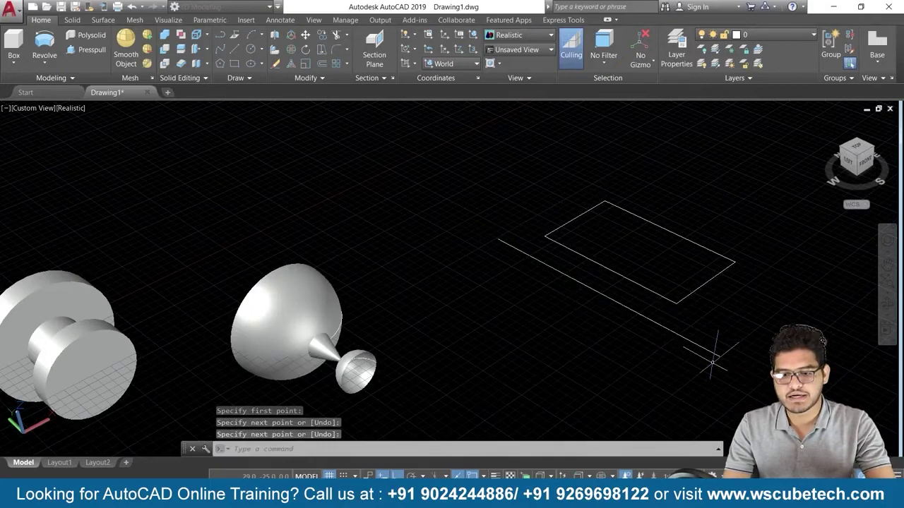
- Revolve the rectangle 360° about the line (Object axis) into a thick ring with a hole
{"action": "type", "text": "re"}
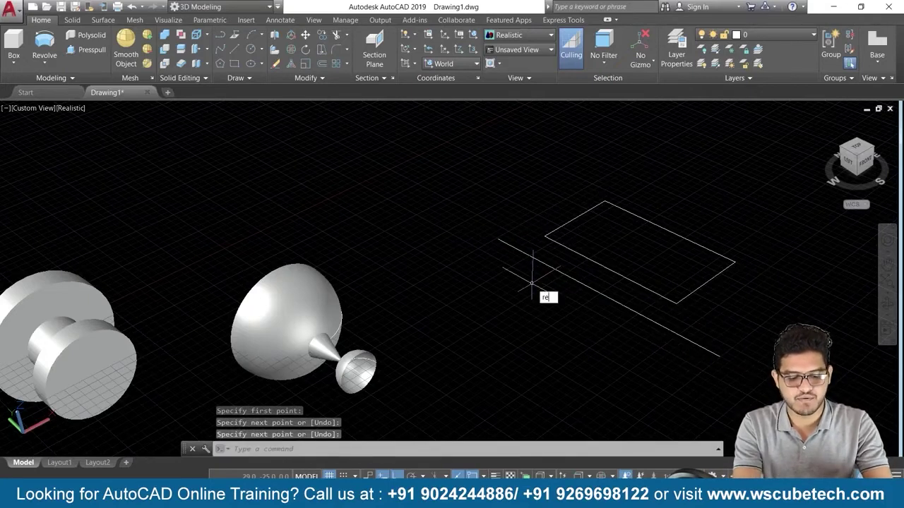
{"action": "type", "text": "v"}
{"action": "key", "text": "Return"}
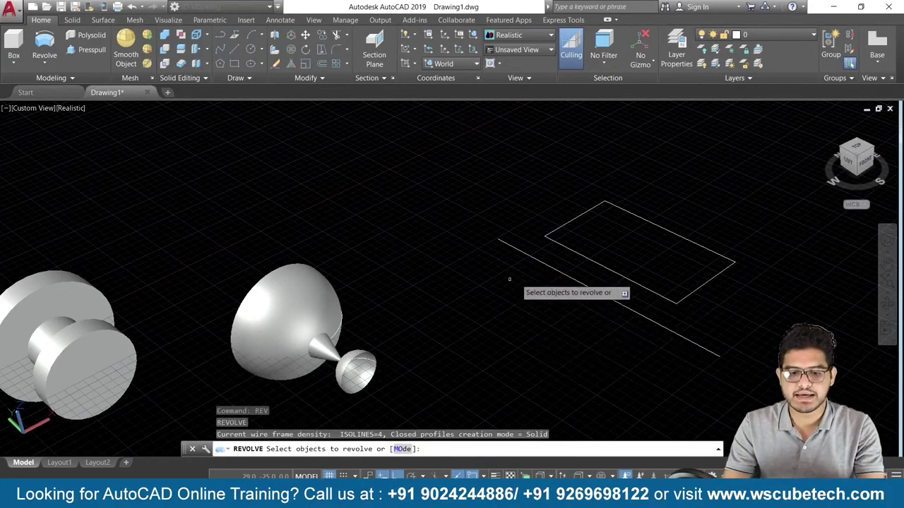
{"action": "left_click", "coordinate": [576, 253]}
{"action": "key", "text": "Return"}
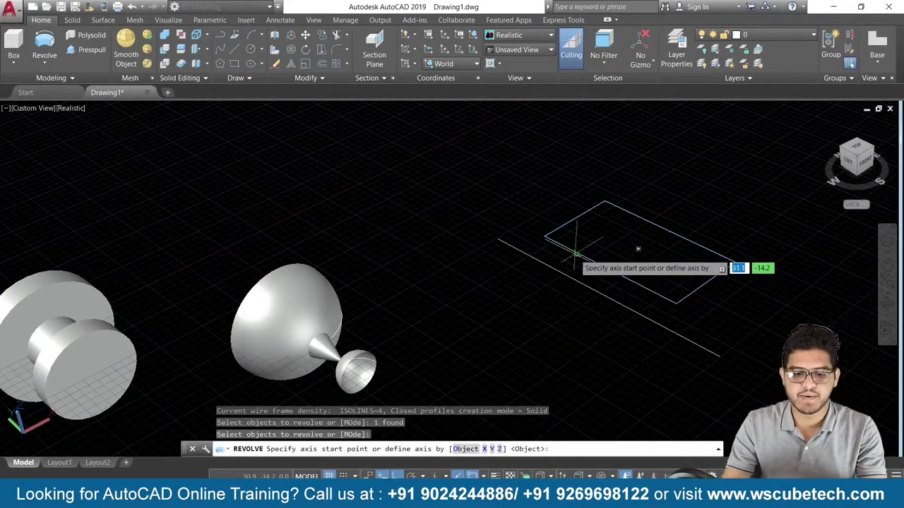
{"action": "left_click", "coordinate": [467, 448]}
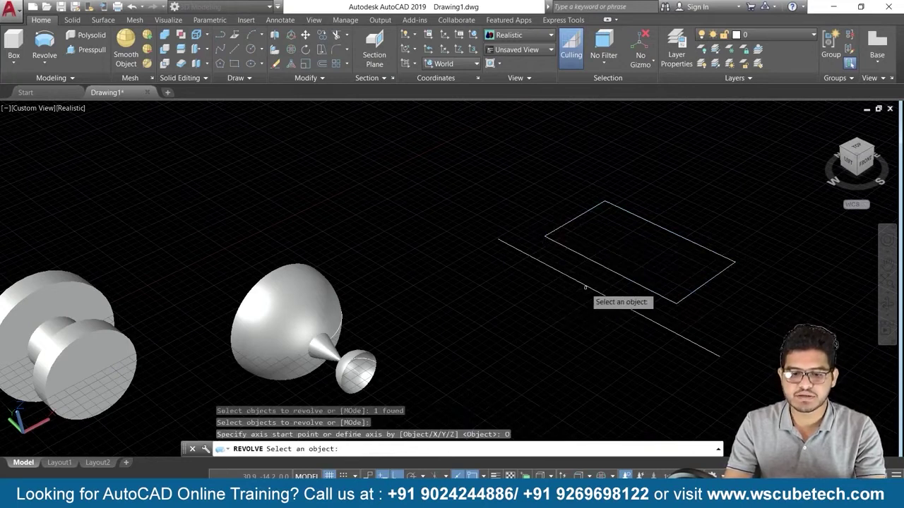
{"action": "left_click", "coordinate": [586, 288]}
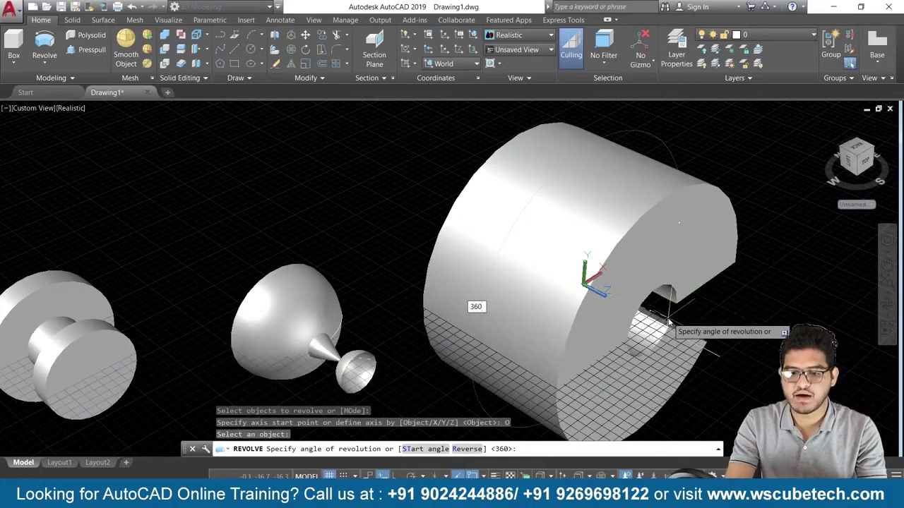
{"action": "key", "text": "Return"}
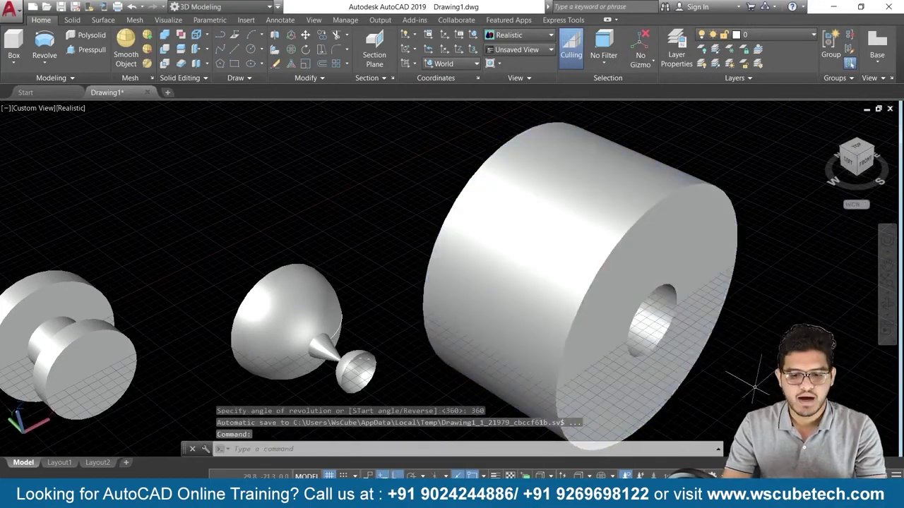
{"action": "mouse_move", "coordinate": [706, 304]}
{"action": "middle_mouse_down", "text": "shift"}
{"action": "mouse_move", "coordinate": [651, 347]}
{"action": "mouse_move", "coordinate": [690, 342]}
{"action": "middle_mouse_up", "text": "shift"}
{"action": "scroll", "coordinate": [690, 342], "scroll_direction": "down", "scroll_amount": 2}
{"action": "scroll", "coordinate": [690, 342], "scroll_direction": "down", "scroll_amount": 2}
{"action": "scroll", "coordinate": [690, 342], "scroll_direction": "down", "scroll_amount": 2}
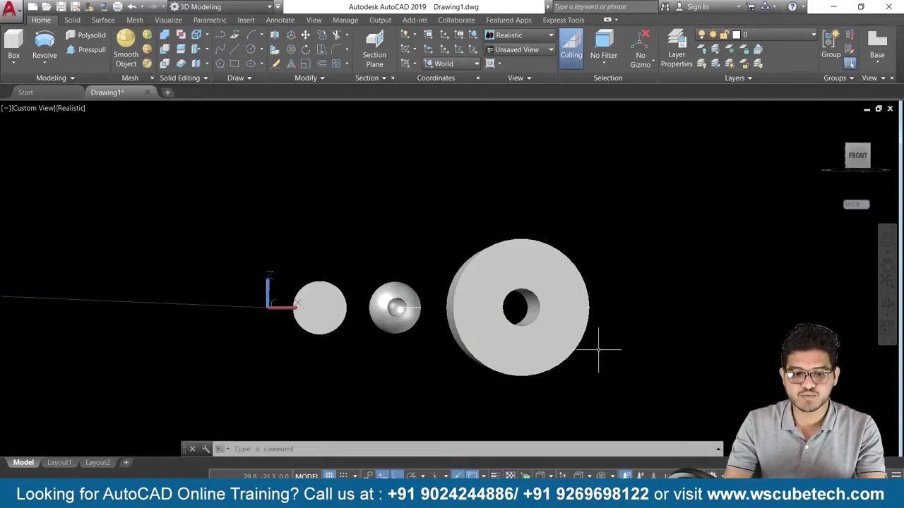
{"action": "middle_click_drag", "start_coordinate": [403, 368], "coordinate": [497, 347]}
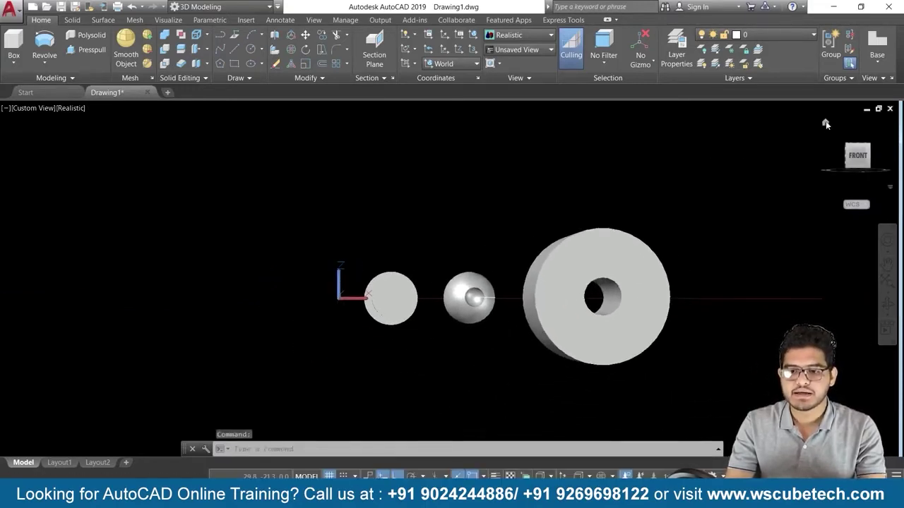
{"action": "left_click", "coordinate": [825, 124]}
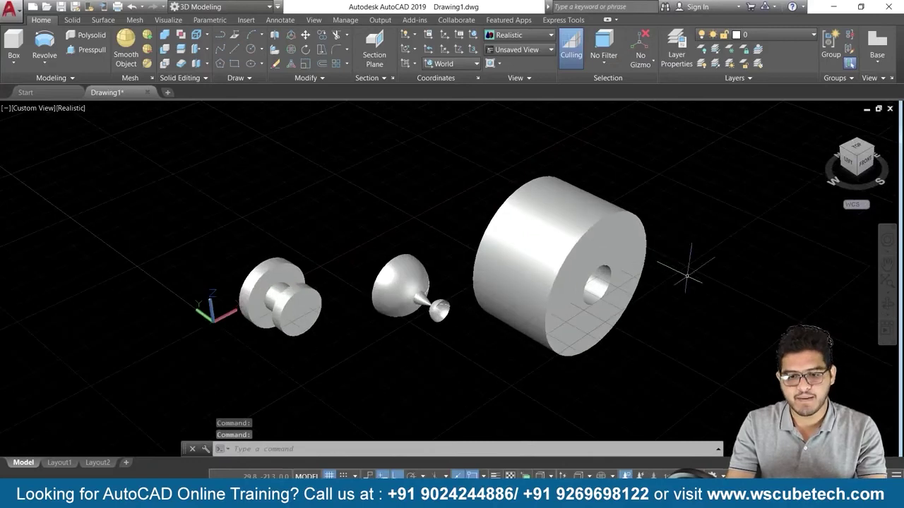
{"action": "mouse_move", "coordinate": [748, 303]}
{"action": "middle_mouse_down"}
{"action": "mouse_move", "coordinate": [598, 313]}
{"action": "mouse_move", "coordinate": [605, 295]}
{"action": "mouse_move", "coordinate": [645, 302]}
{"action": "middle_mouse_up"}
{"action": "scroll", "coordinate": [597, 313], "scroll_direction": "up", "scroll_amount": 1}
{"action": "scroll", "coordinate": [597, 313], "scroll_direction": "up", "scroll_amount": 2}
{"action": "scroll", "coordinate": [635, 295], "scroll_direction": "down", "scroll_amount": 2}
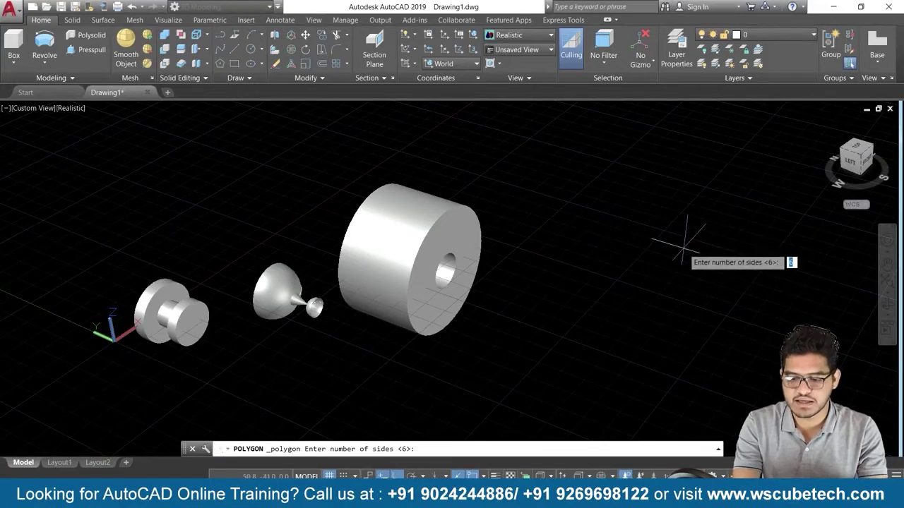
- Draw a six-sided hexagon inscribed in a circle beside the solids
{"action": "key", "text": "Return"}
{"action": "left_click", "coordinate": [653, 227]}
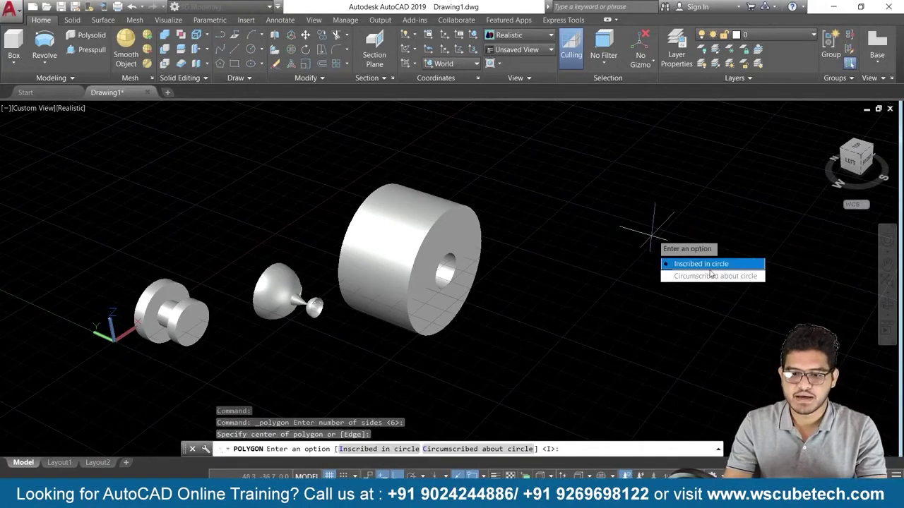
{"action": "left_click", "coordinate": [711, 267]}
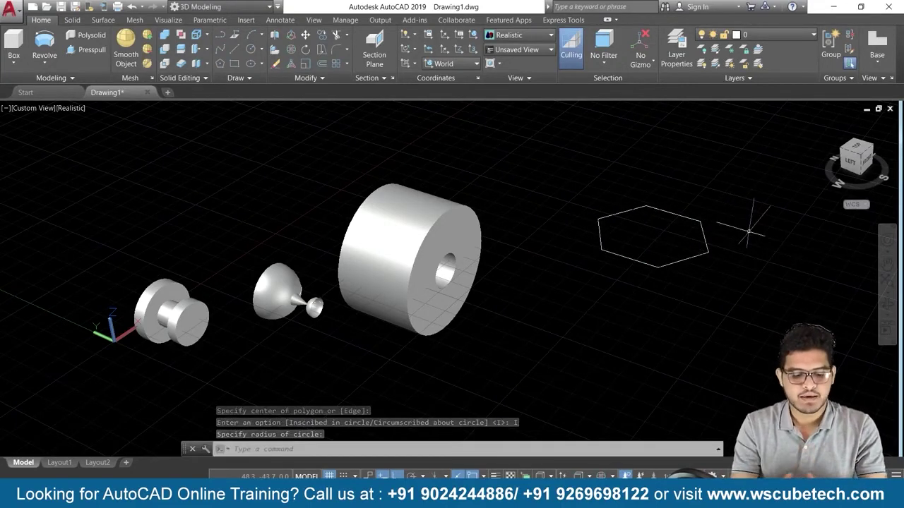
- Revolve the hexagon 360° about the X axis into a large ring
{"action": "type", "text": "rev"}
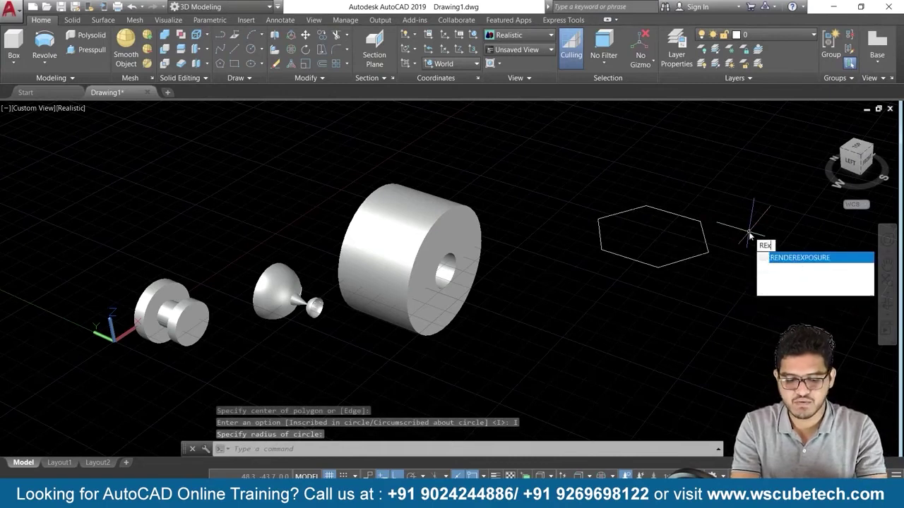
{"action": "key", "text": "BackSpace"}
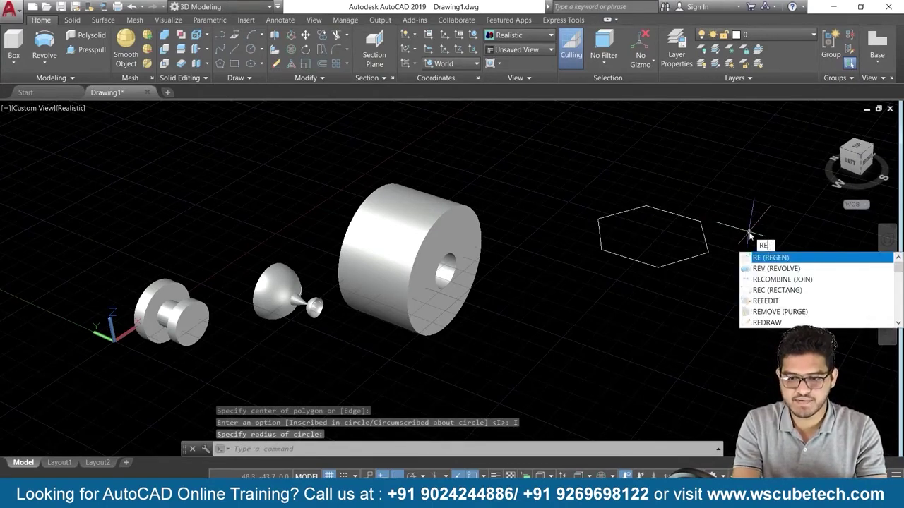
{"action": "left_click", "coordinate": [780, 269]}
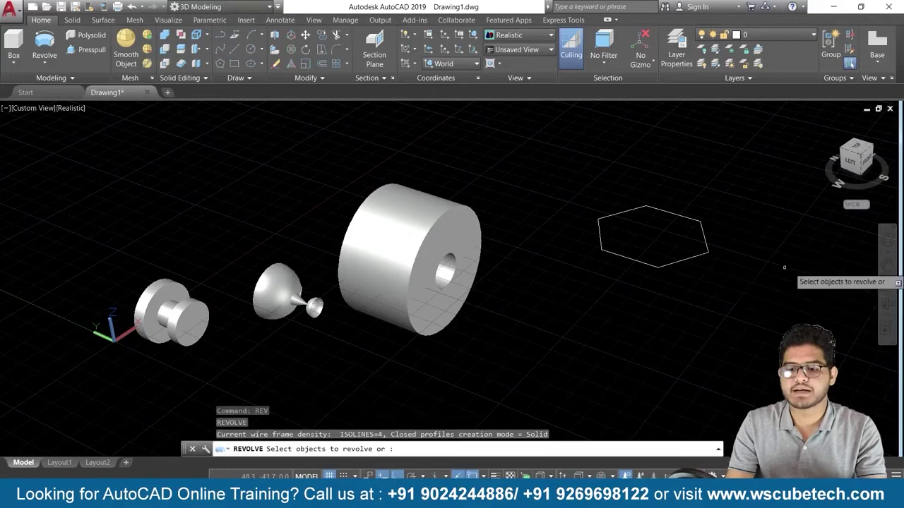
{"action": "left_click", "coordinate": [677, 261]}
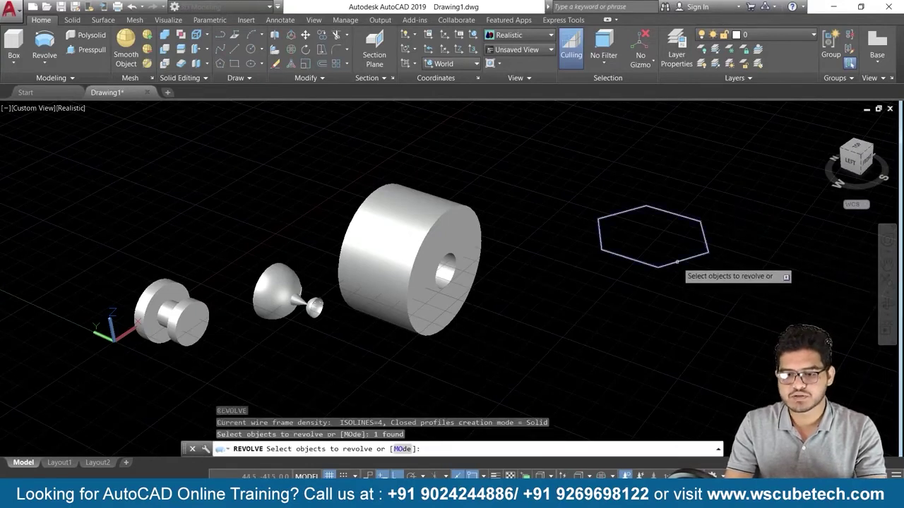
{"action": "key", "text": "Return"}
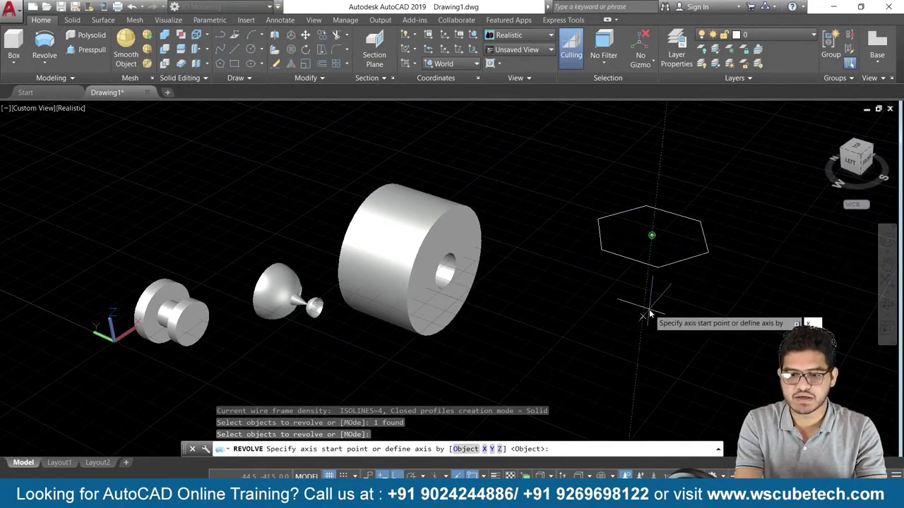
{"action": "type", "text": "x"}
{"action": "key", "text": "Return"}
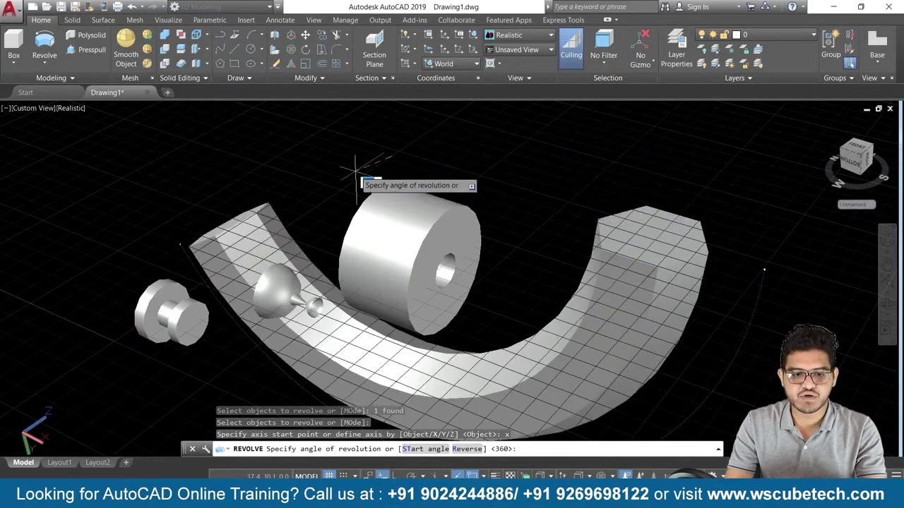
{"action": "scroll", "coordinate": [382, 187], "scroll_direction": "down", "scroll_amount": 3}
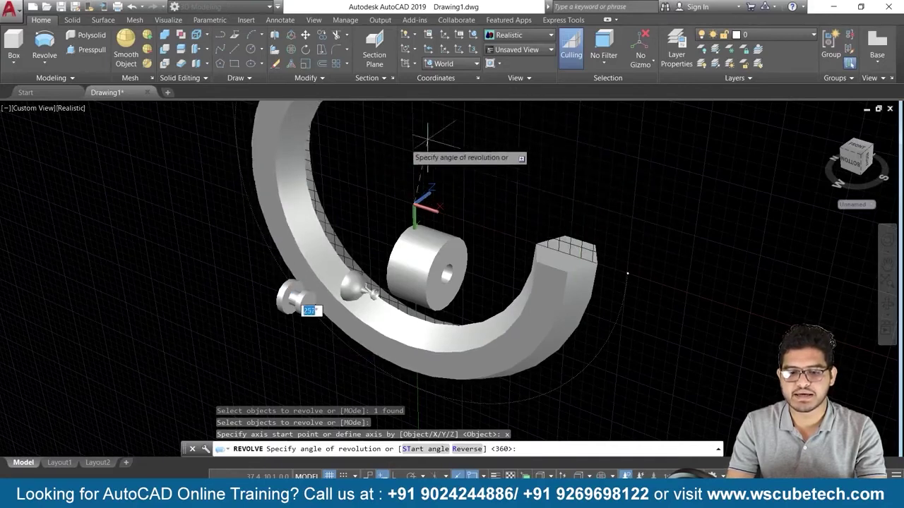
{"action": "type", "text": "360"}
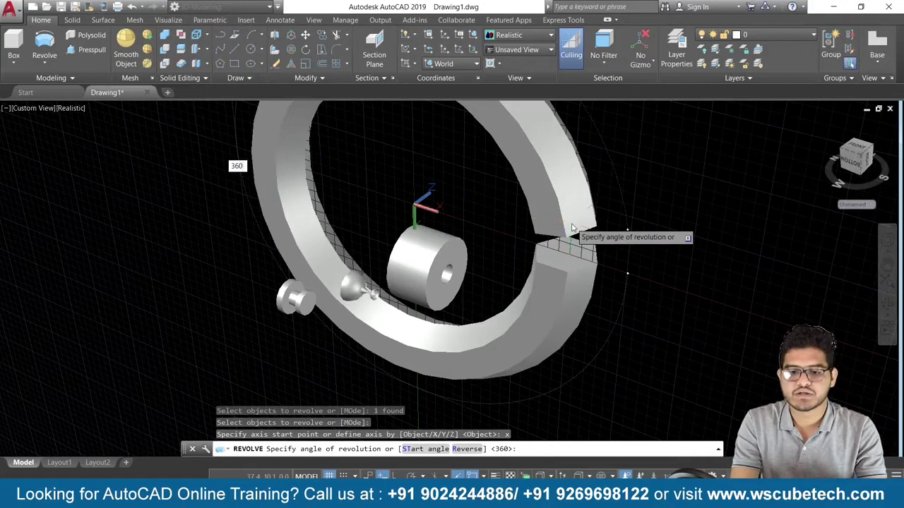
{"action": "key", "text": "Return"}
{"action": "middle_click_drag", "start_coordinate": [621, 261], "coordinate": [494, 282], "text": "shift"}
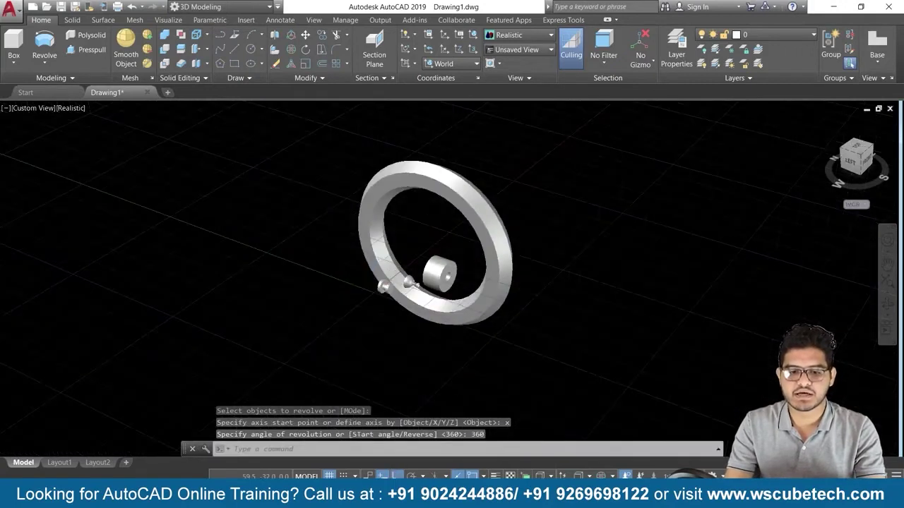
{"action": "scroll", "coordinate": [413, 205], "scroll_direction": "up", "scroll_amount": 1}
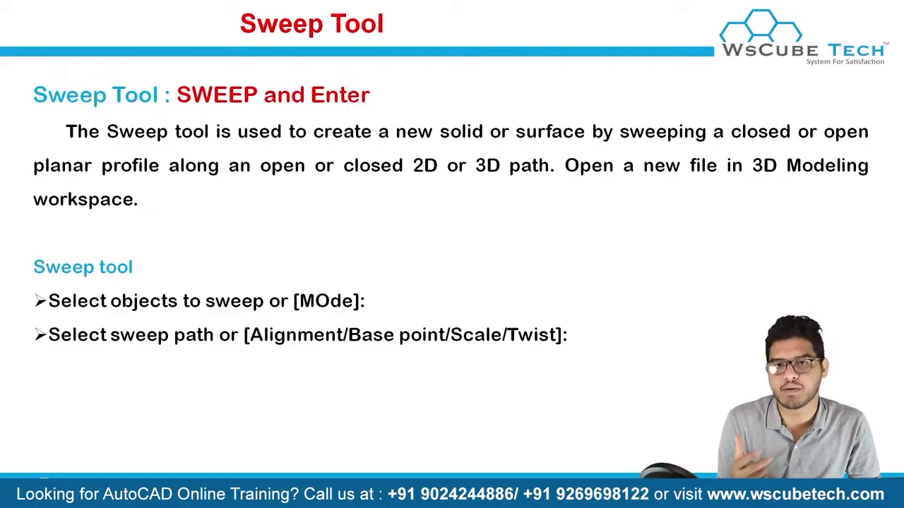
- Leave the Sweep Tool slide and return to the AutoCAD drawing
{"action": "key", "text": "alt+Tab"}
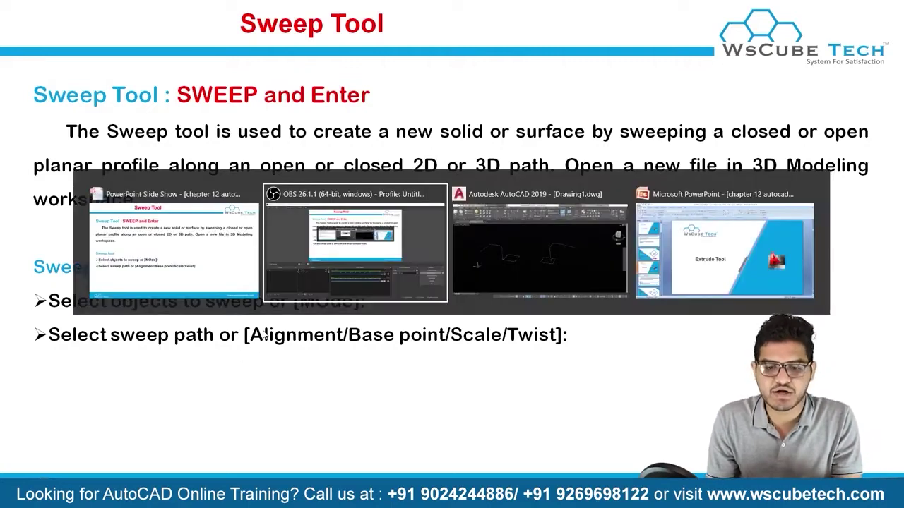
- Orbit the view around the two path sketches
{"action": "scroll", "coordinate": [288, 286], "scroll_direction": "up", "scroll_amount": 3}
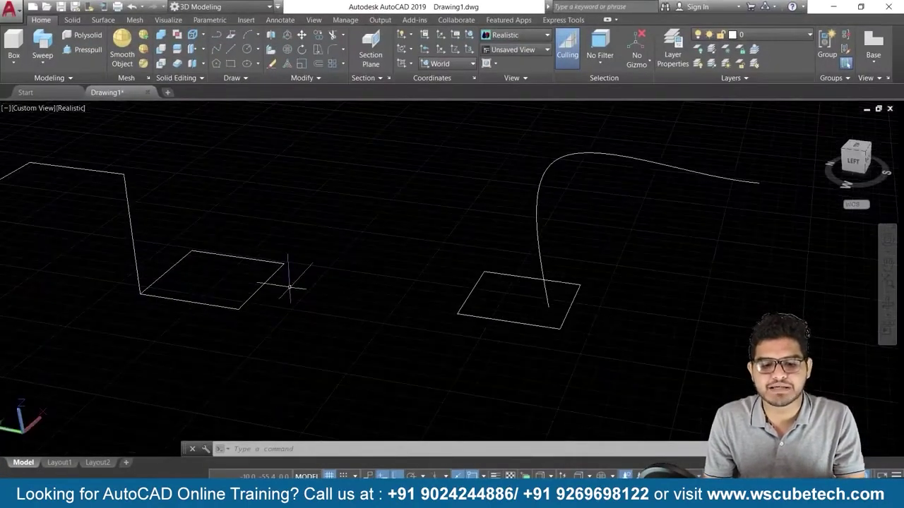
{"action": "scroll", "coordinate": [289, 286], "scroll_direction": "down", "scroll_amount": 2}
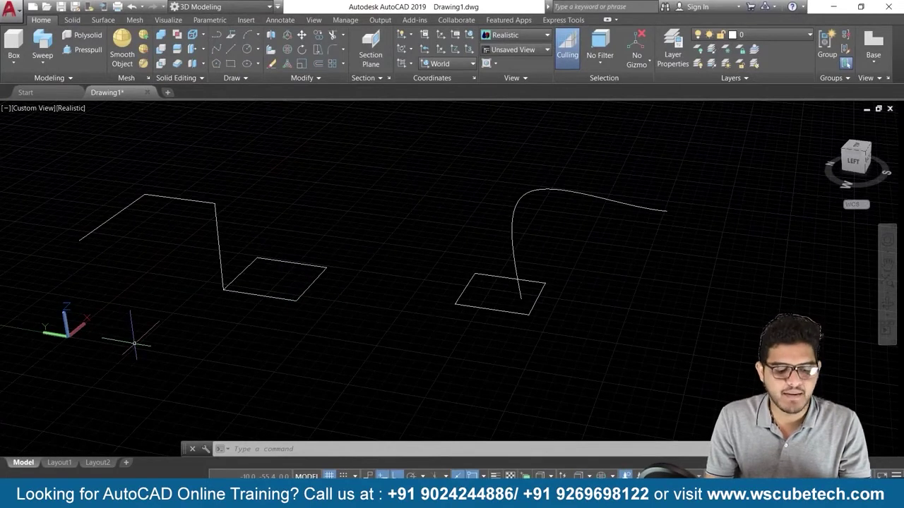
{"action": "middle_click_drag", "start_coordinate": [135, 343], "coordinate": [161, 346], "text": "shift"}
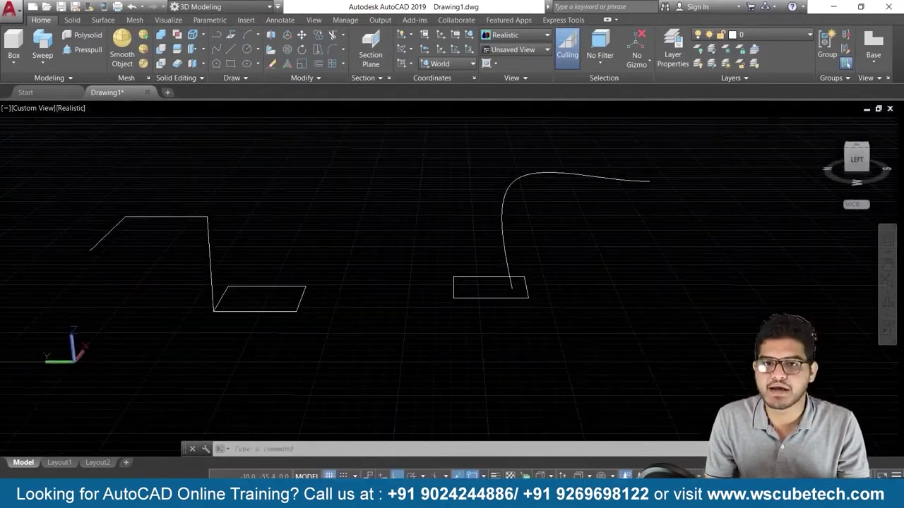
- Sweep the left rectangle along the bent polyline into an L-shaped solid
{"action": "left_click", "coordinate": [51, 62]}
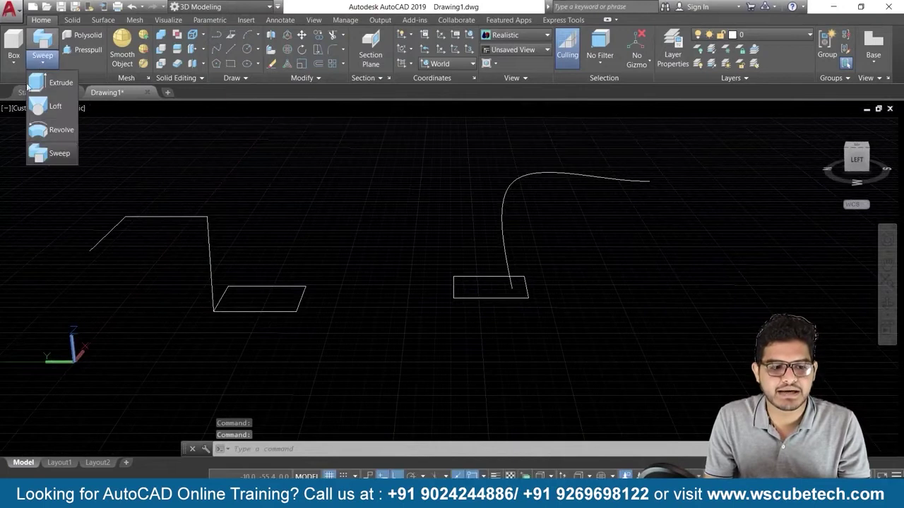
{"action": "left_click", "coordinate": [50, 153]}
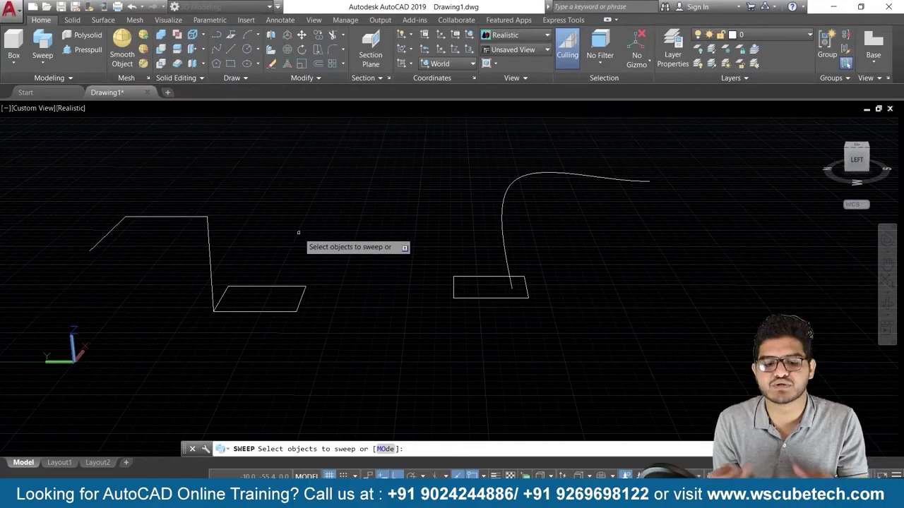
{"action": "scroll", "coordinate": [291, 247], "scroll_direction": "up", "scroll_amount": 1}
{"action": "scroll", "coordinate": [277, 265], "scroll_direction": "up", "scroll_amount": 1}
{"action": "mouse_move", "coordinate": [127, 368]}
{"action": "middle_mouse_down", "text": "shift"}
{"action": "mouse_move", "coordinate": [187, 365]}
{"action": "mouse_move", "coordinate": [151, 375]}
{"action": "mouse_move", "coordinate": [270, 324]}
{"action": "middle_mouse_up", "text": "shift"}
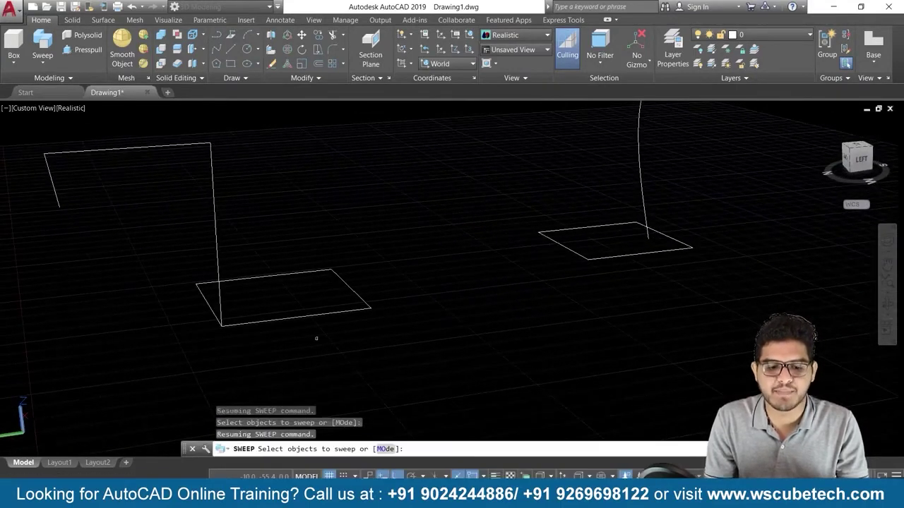
{"action": "mouse_move", "coordinate": [418, 333]}
{"action": "middle_mouse_down"}
{"action": "mouse_move", "coordinate": [369, 344]}
{"action": "mouse_move", "coordinate": [337, 363]}
{"action": "middle_mouse_up"}
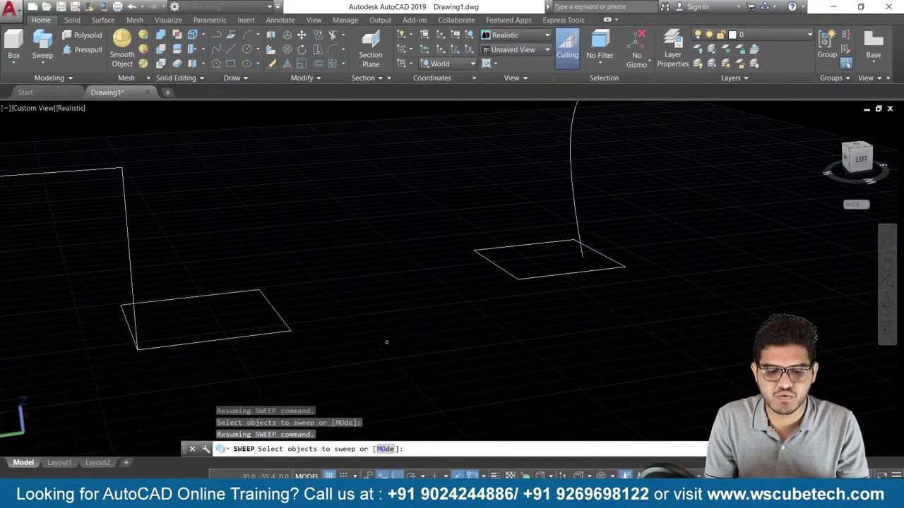
{"action": "mouse_move", "coordinate": [385, 340]}
{"action": "middle_mouse_down", "text": "shift"}
{"action": "mouse_move", "coordinate": [367, 341]}
{"action": "mouse_move", "coordinate": [393, 353]}
{"action": "mouse_move", "coordinate": [322, 340]}
{"action": "mouse_move", "coordinate": [355, 335]}
{"action": "middle_mouse_up", "text": "shift"}
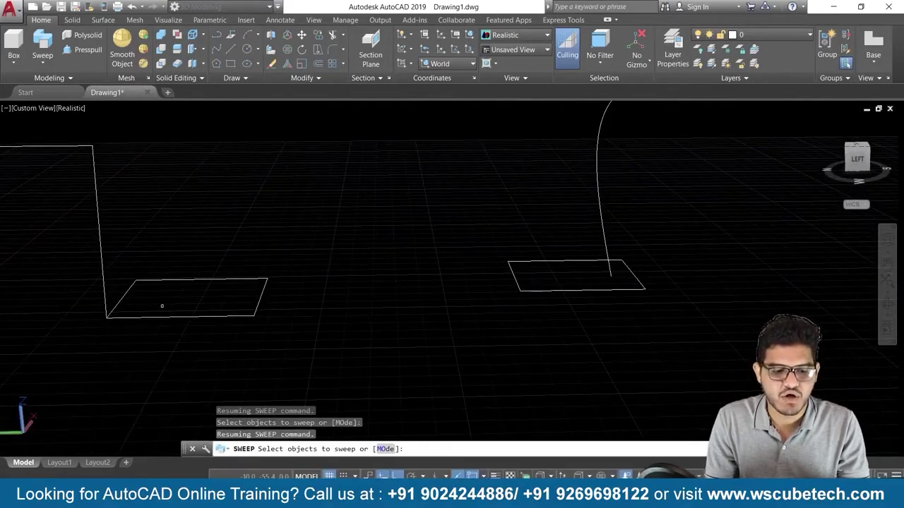
{"action": "left_click", "coordinate": [173, 317]}
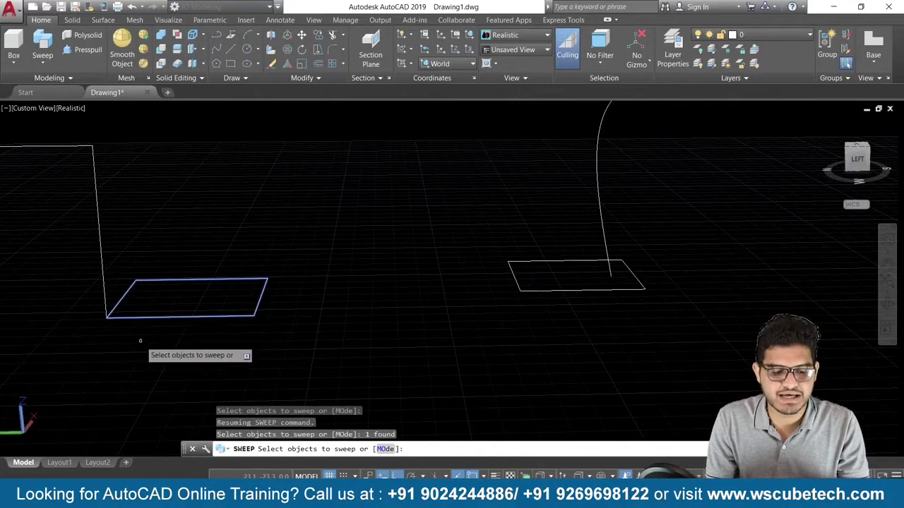
{"action": "mouse_move", "coordinate": [149, 337]}
{"action": "middle_mouse_down"}
{"action": "mouse_move", "coordinate": [210, 329]}
{"action": "mouse_move", "coordinate": [292, 359]}
{"action": "middle_mouse_up"}
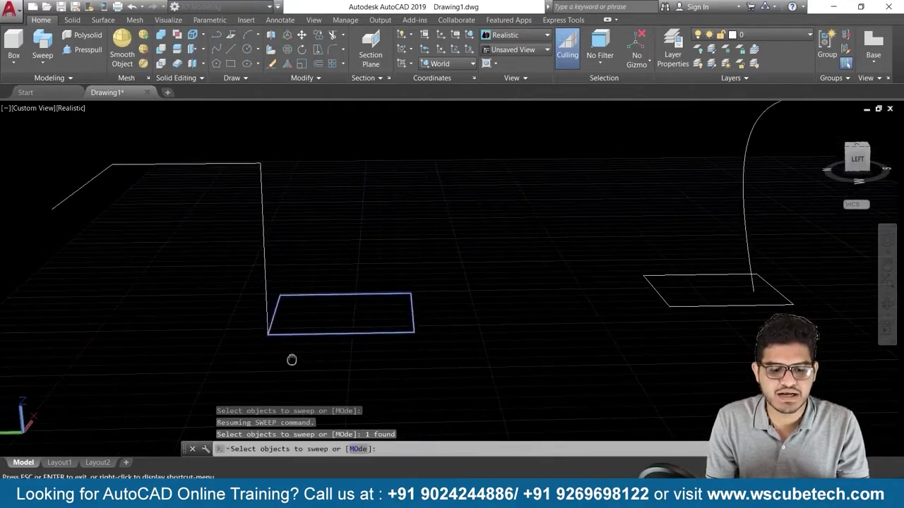
{"action": "key", "text": "Return"}
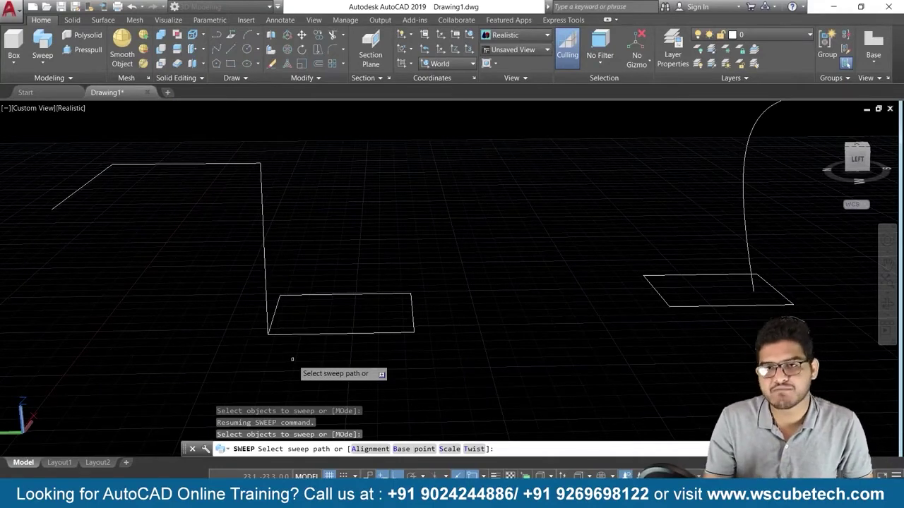
{"action": "left_click", "coordinate": [265, 285]}
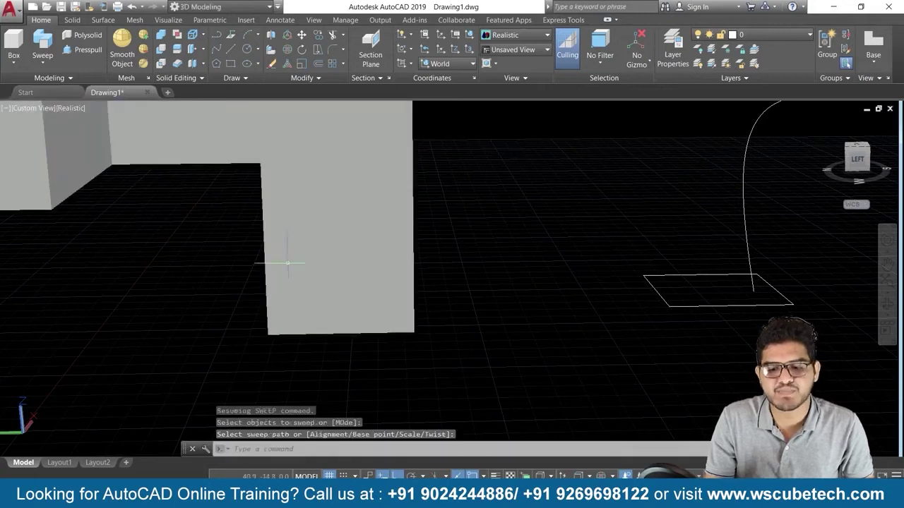
{"action": "scroll", "coordinate": [278, 260], "scroll_direction": "down", "scroll_amount": 3}
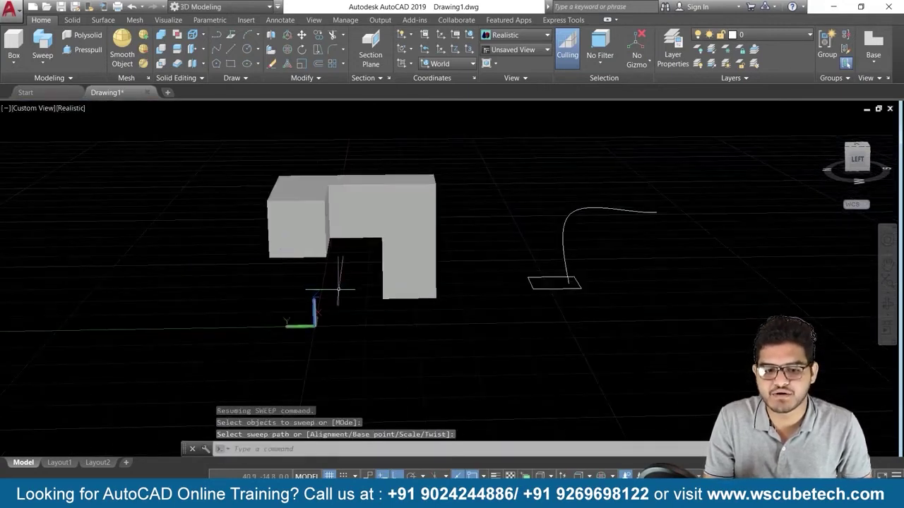
- Return to the home view and erase the L-shaped swept solid with a window selection
{"action": "scroll", "coordinate": [332, 286], "scroll_direction": "up", "scroll_amount": 3}
{"action": "left_click", "coordinate": [338, 202]}
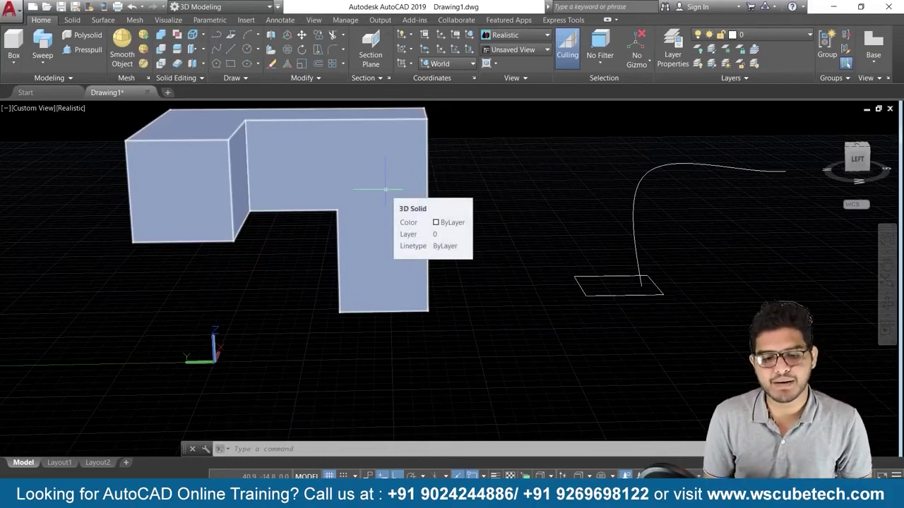
{"action": "key", "text": "Escape"}
{"action": "scroll", "coordinate": [565, 289], "scroll_direction": "down", "scroll_amount": 3}
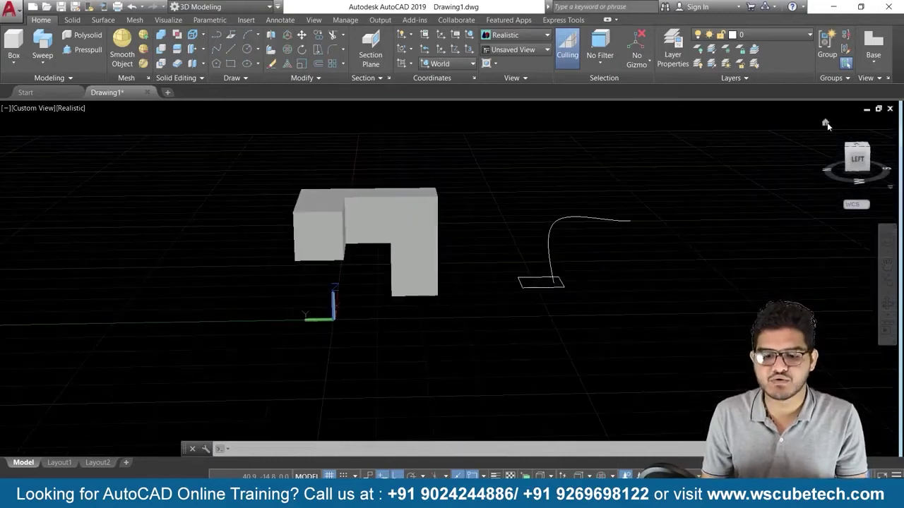
{"action": "left_click", "coordinate": [826, 122]}
{"action": "scroll", "coordinate": [651, 326], "scroll_direction": "up", "scroll_amount": 3}
{"action": "scroll", "coordinate": [651, 327], "scroll_direction": "up", "scroll_amount": 1}
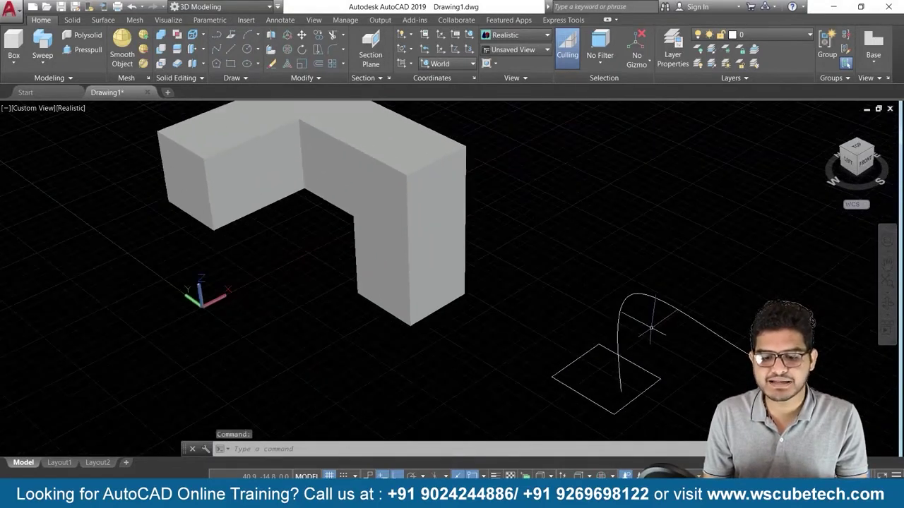
{"action": "scroll", "coordinate": [651, 326], "scroll_direction": "down", "scroll_amount": 2}
{"action": "left_click", "coordinate": [544, 163]}
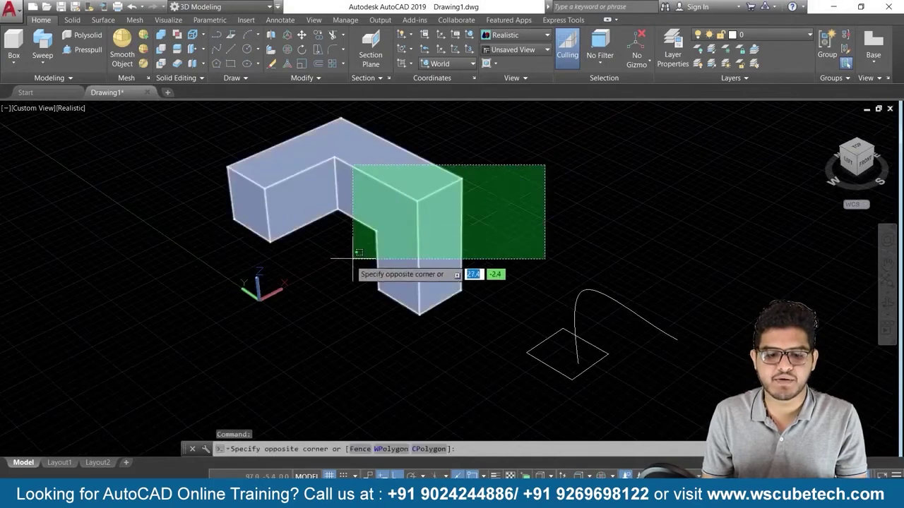
{"action": "left_click", "coordinate": [353, 252]}
{"action": "key", "text": "Delete"}
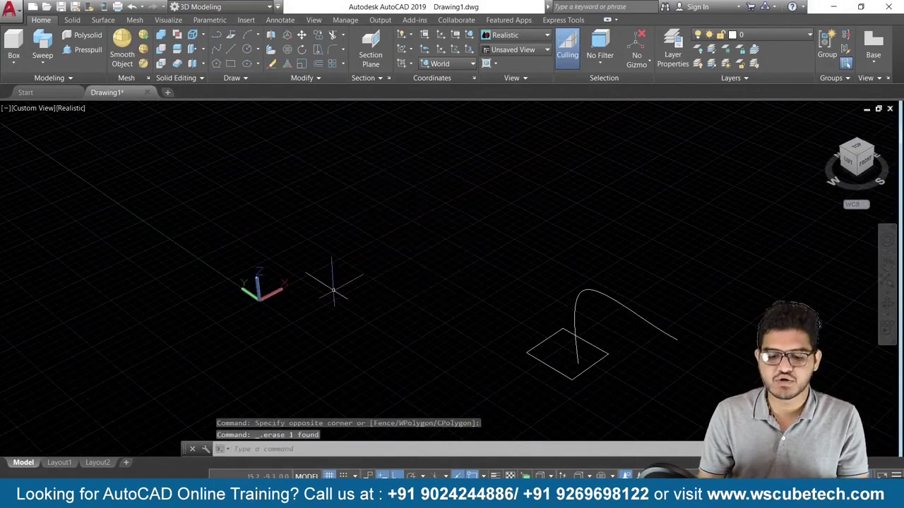
- Sweep the square along the curved path with the sweep mode set to Surface
{"action": "scroll", "coordinate": [622, 394], "scroll_direction": "up", "scroll_amount": 2}
{"action": "mouse_move", "coordinate": [742, 429]}
{"action": "middle_mouse_down"}
{"action": "mouse_move", "coordinate": [584, 288]}
{"action": "mouse_move", "coordinate": [589, 294]}
{"action": "middle_mouse_up"}
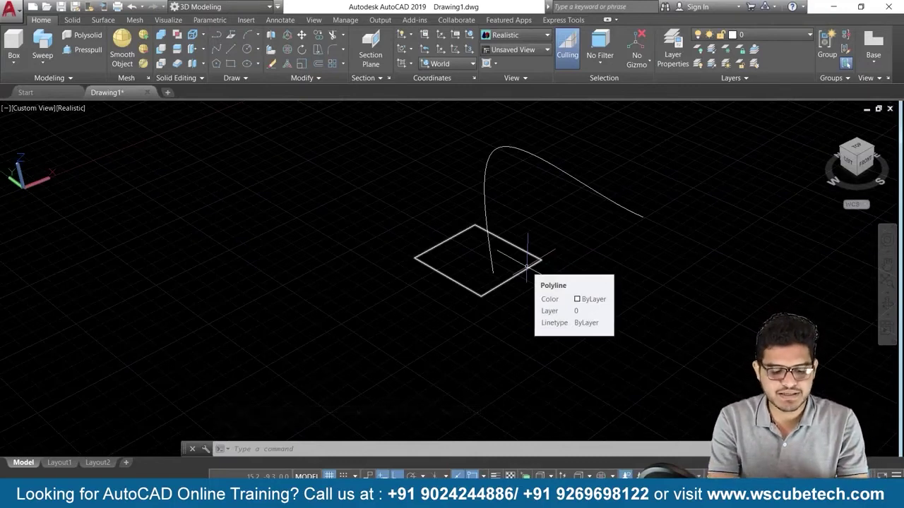
{"action": "type", "text": "SWEEP"}
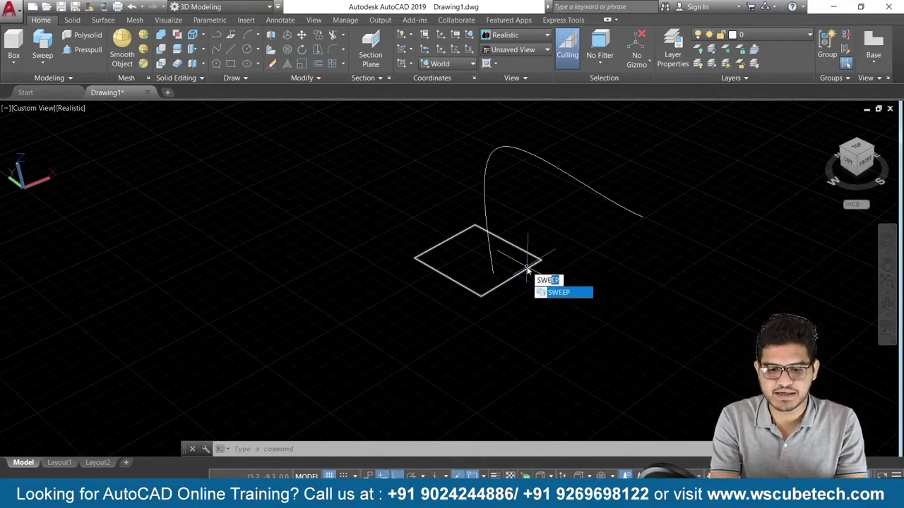
{"action": "key", "text": "Return"}
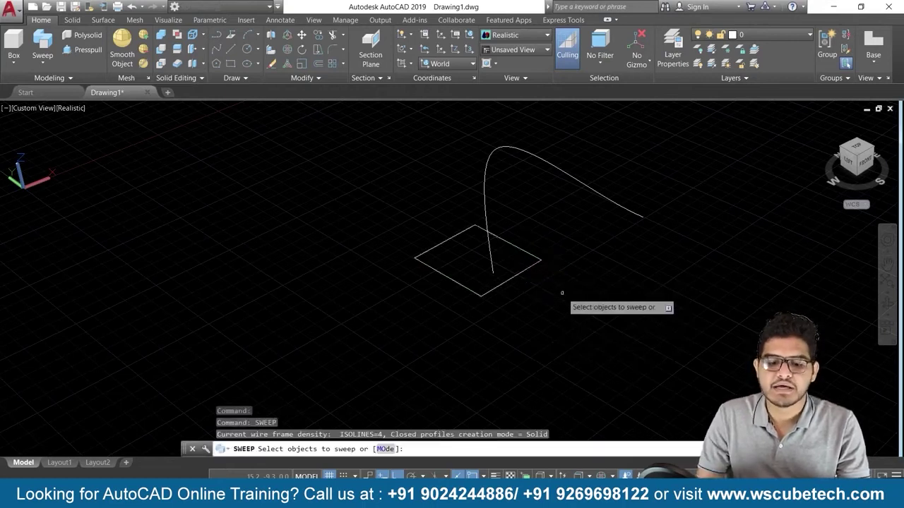
{"action": "left_click", "coordinate": [387, 450]}
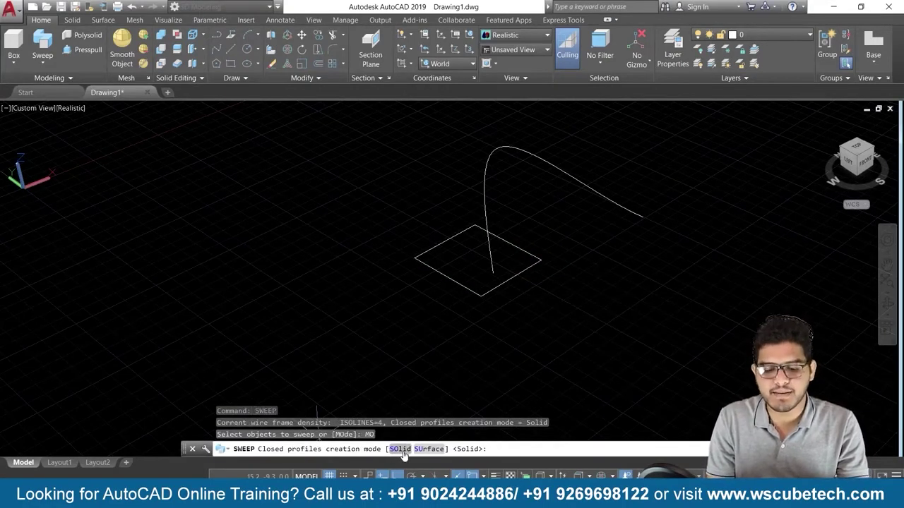
{"action": "left_click", "coordinate": [429, 449]}
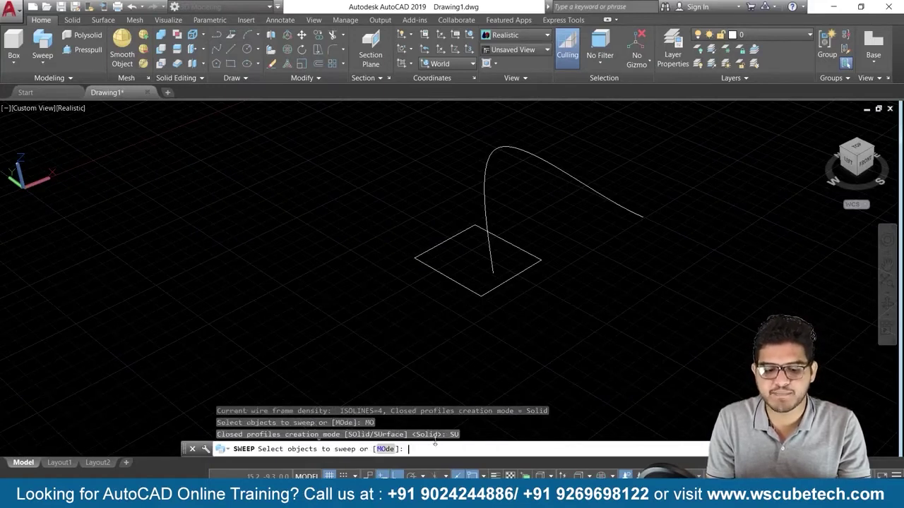
{"action": "left_click", "coordinate": [475, 293]}
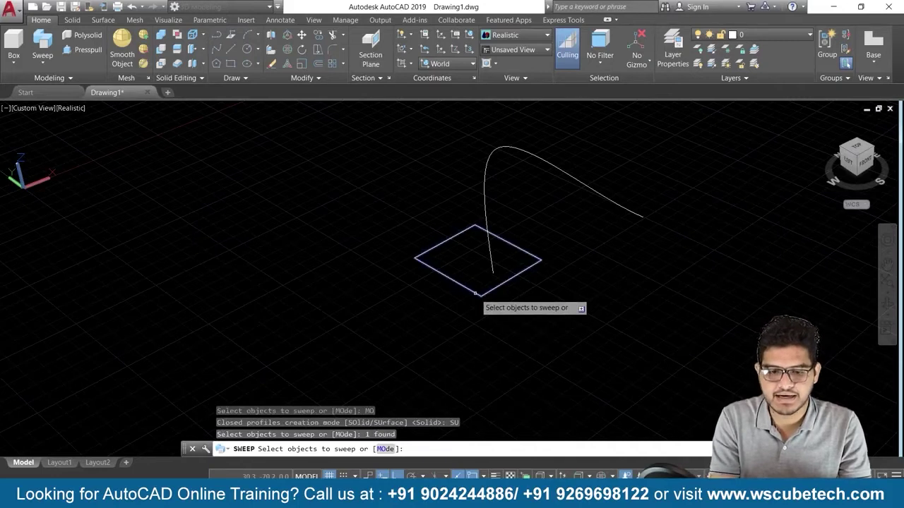
{"action": "key", "text": "Return"}
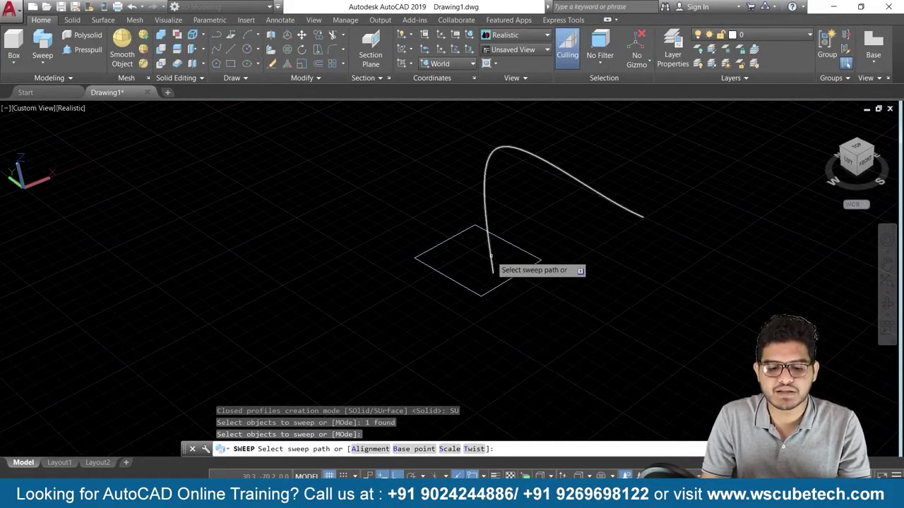
{"action": "left_click", "coordinate": [492, 272]}
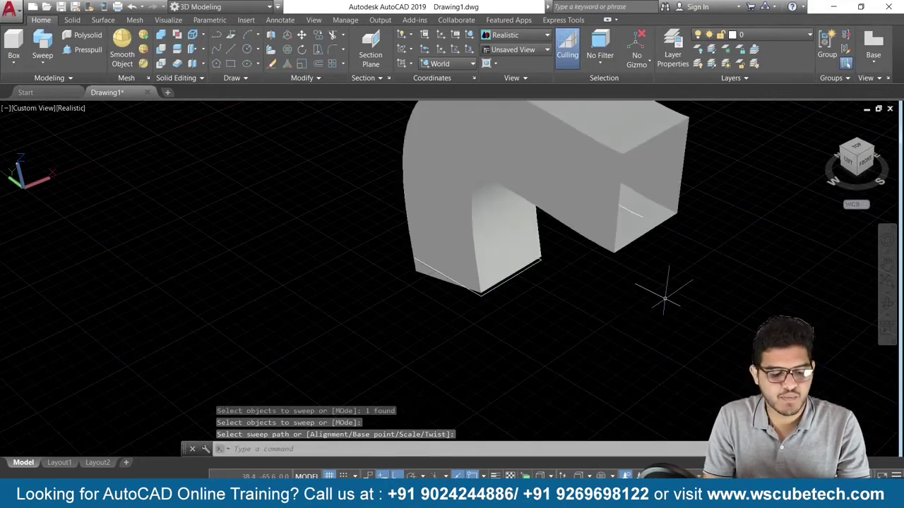
- Orbit around the arched swept body, return to the home view, and move it aside
{"action": "mouse_move", "coordinate": [663, 299]}
{"action": "middle_mouse_down", "text": "shift"}
{"action": "mouse_move", "coordinate": [636, 296]}
{"action": "mouse_move", "coordinate": [718, 280]}
{"action": "mouse_move", "coordinate": [659, 324]}
{"action": "mouse_move", "coordinate": [565, 286]}
{"action": "mouse_move", "coordinate": [742, 325]}
{"action": "mouse_move", "coordinate": [710, 308]}
{"action": "mouse_move", "coordinate": [720, 318]}
{"action": "middle_mouse_up", "text": "shift"}
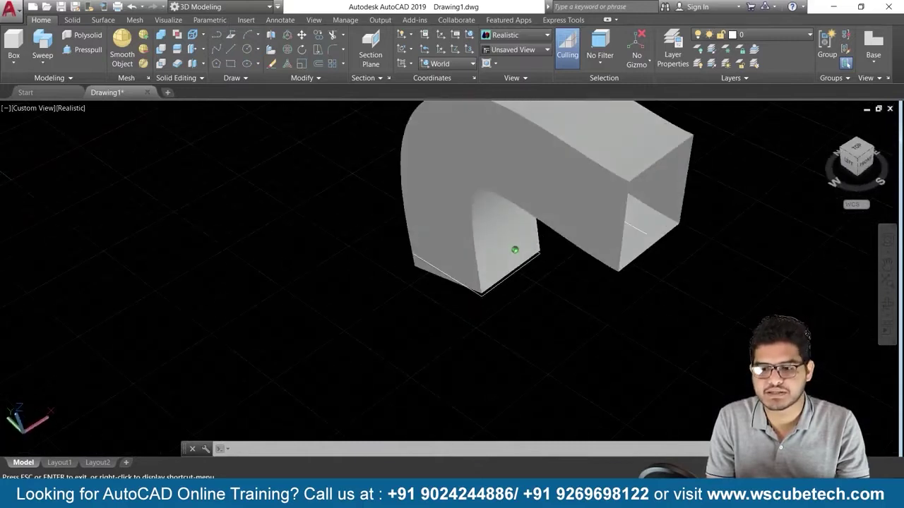
{"action": "left_click", "coordinate": [824, 123]}
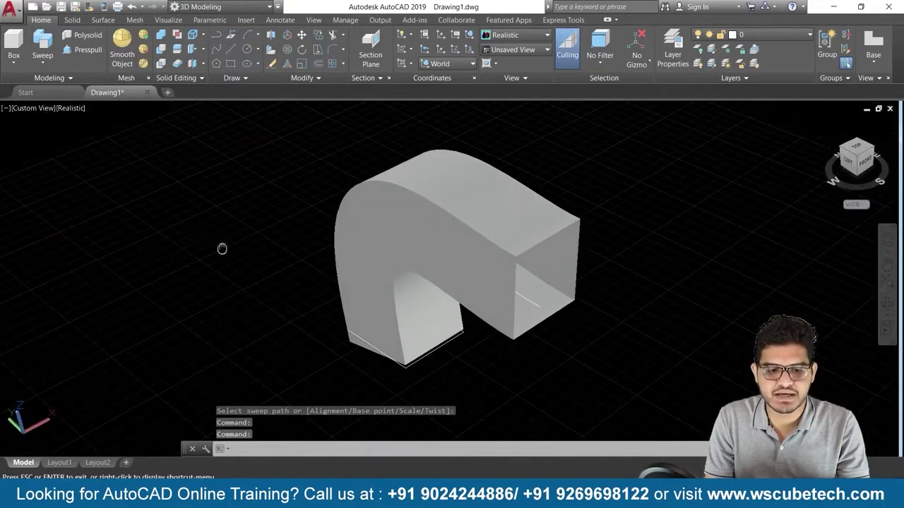
{"action": "scroll", "coordinate": [222, 247], "scroll_direction": "up", "scroll_amount": 3}
{"action": "scroll", "coordinate": [384, 272], "scroll_direction": "up", "scroll_amount": 2}
{"action": "scroll", "coordinate": [384, 272], "scroll_direction": "up", "scroll_amount": 1}
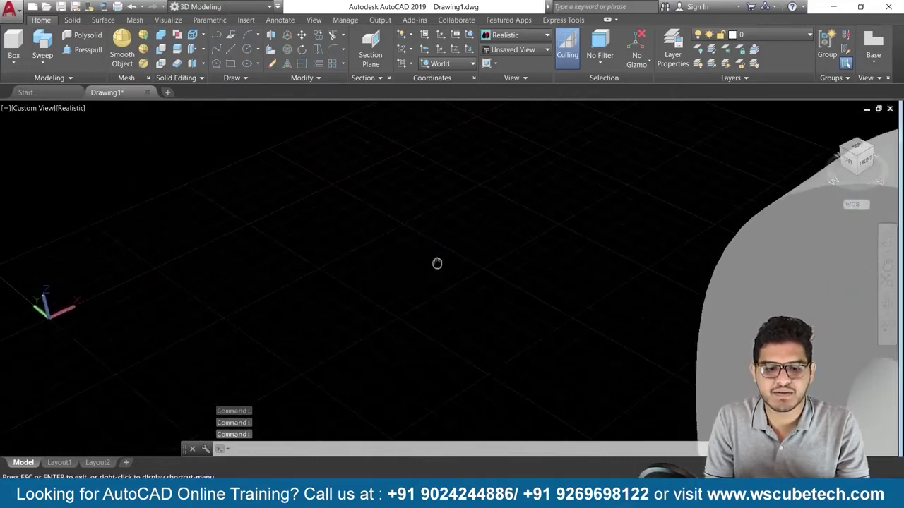
{"action": "middle_click_drag", "start_coordinate": [384, 272], "coordinate": [484, 287]}
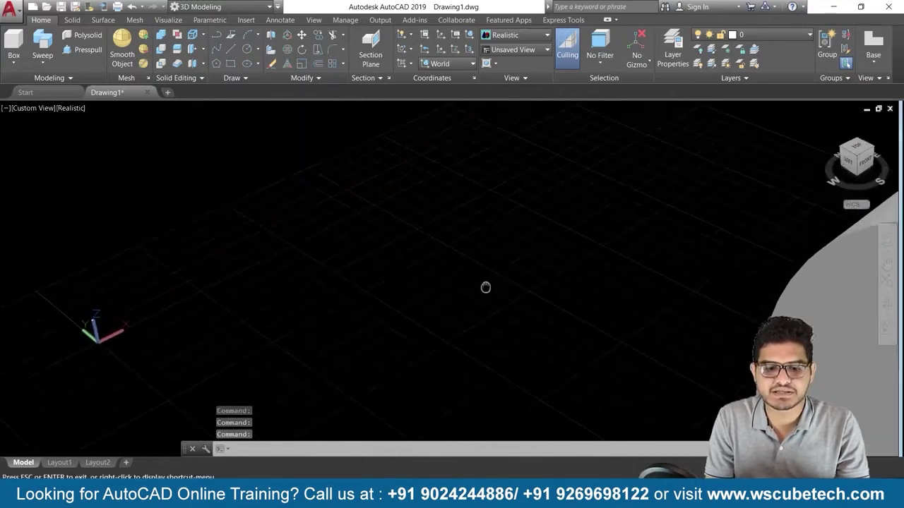
- Draw a new rectangle by picking two opposite corners
{"action": "left_click", "coordinate": [229, 63]}
{"action": "left_click", "coordinate": [314, 240]}
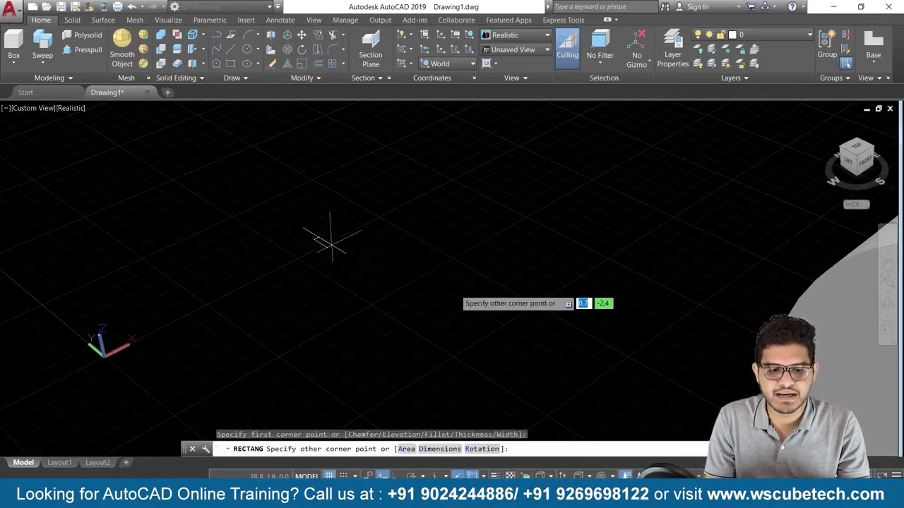
{"action": "left_click", "coordinate": [519, 256]}
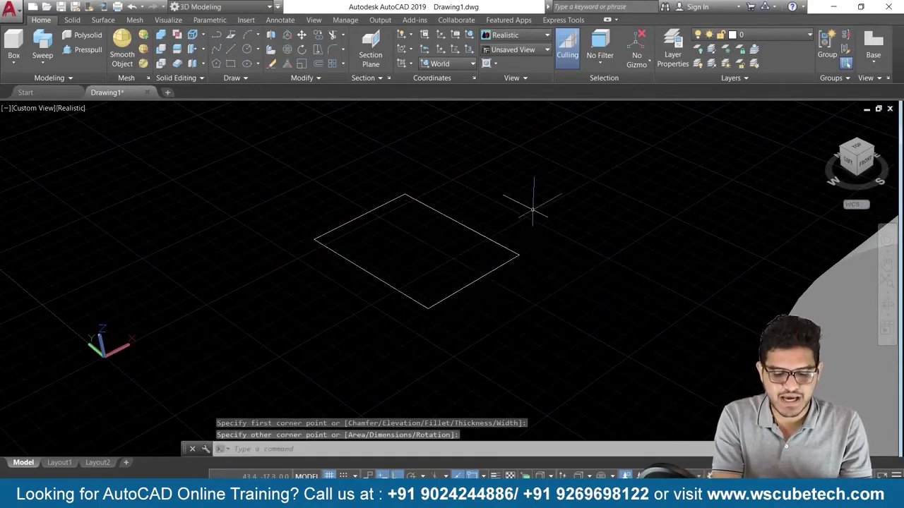
- Draw a three-point spline from the rectangle's corner that curves back into a hook
{"action": "type", "text": "Sp"}
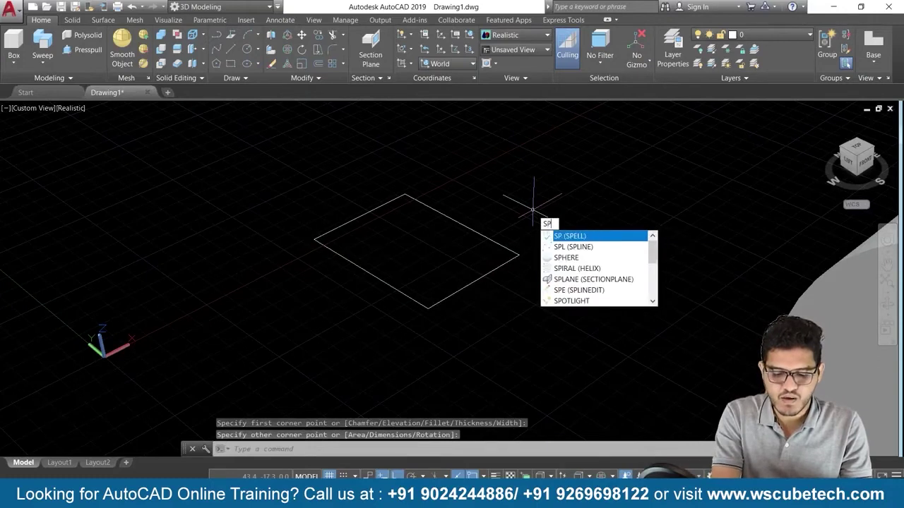
{"action": "type", "text": "l"}
{"action": "key", "text": "Return"}
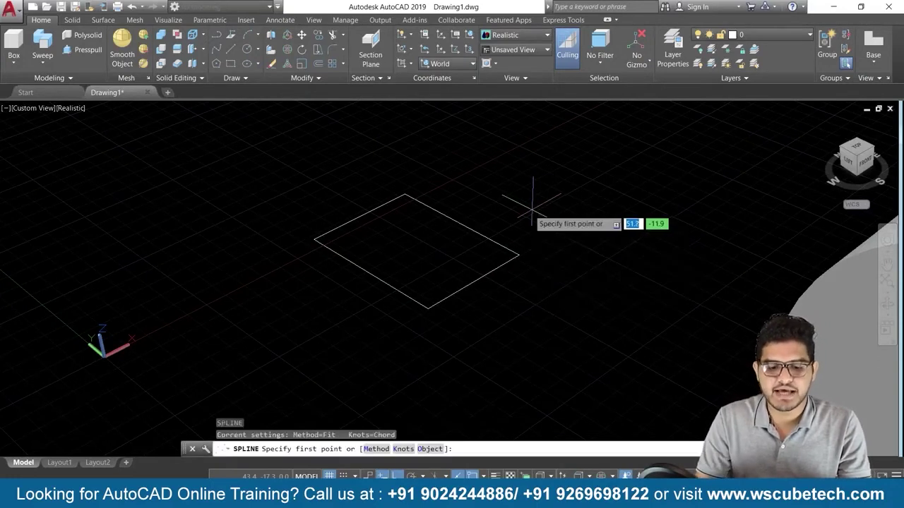
{"action": "left_click", "coordinate": [519, 254]}
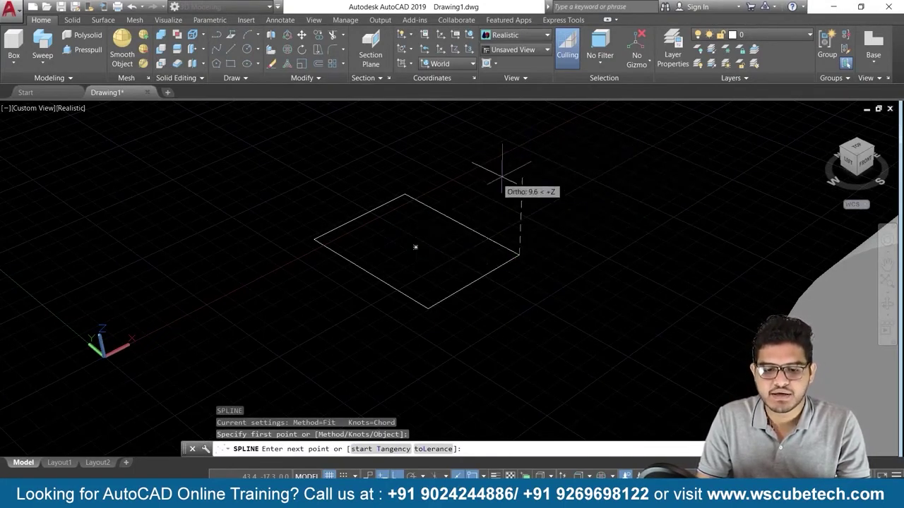
{"action": "left_click", "coordinate": [721, 134]}
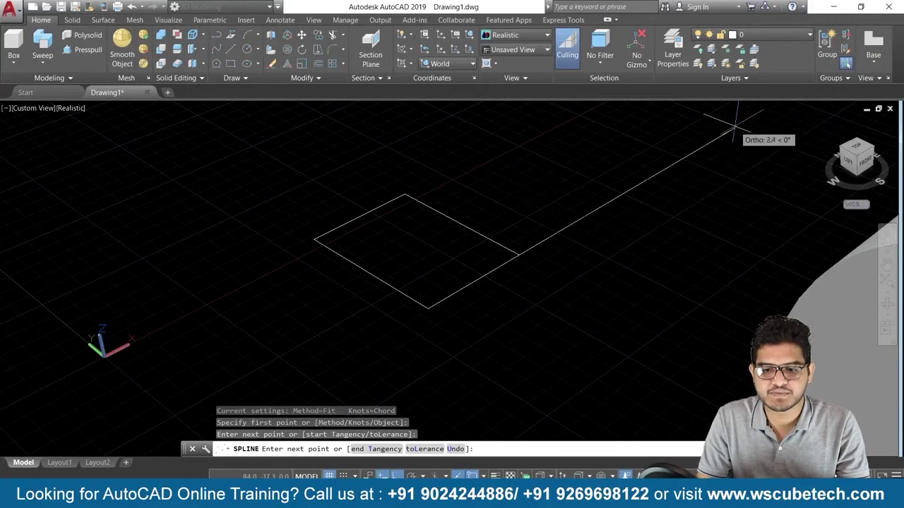
{"action": "left_click", "coordinate": [665, 131]}
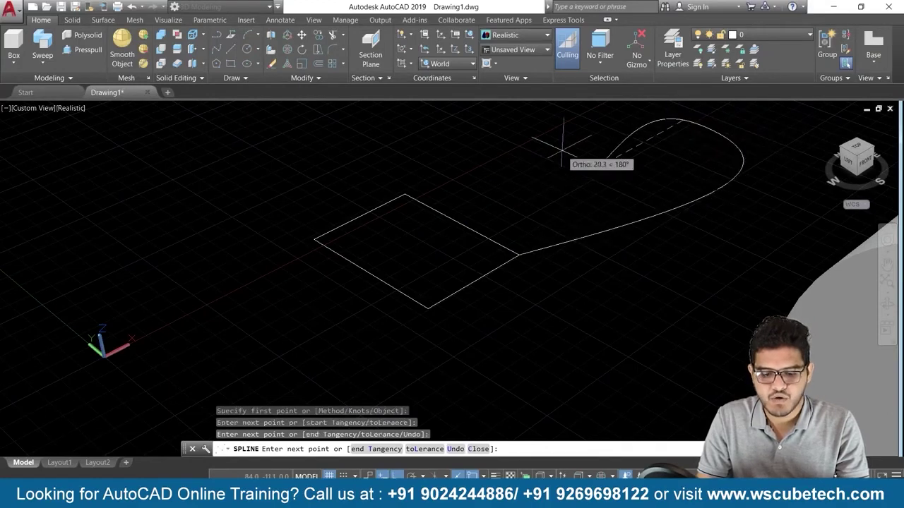
{"action": "key", "text": "Return"}
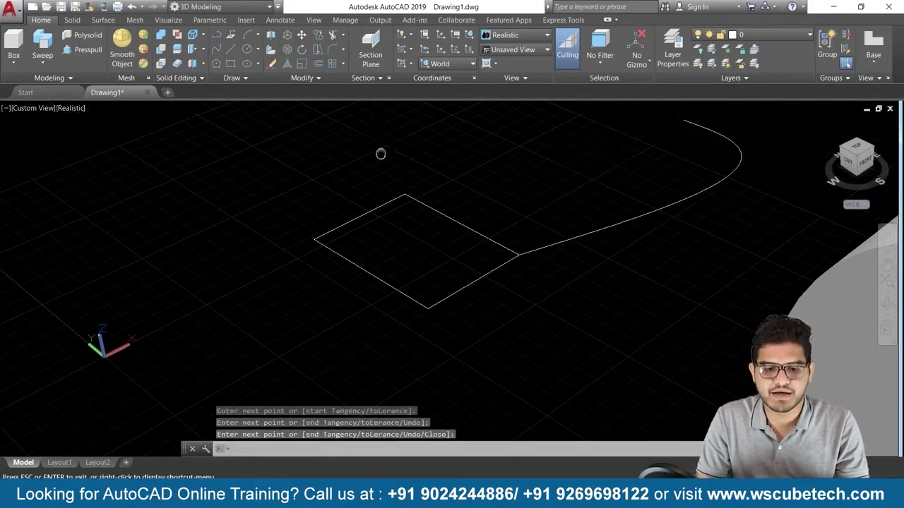
{"action": "middle_click_drag", "start_coordinate": [381, 153], "coordinate": [414, 206]}
{"action": "key", "text": "Return"}
{"action": "scroll", "coordinate": [413, 205], "scroll_direction": "down", "scroll_amount": 2}
{"action": "scroll", "coordinate": [409, 205], "scroll_direction": "down", "scroll_amount": 2}
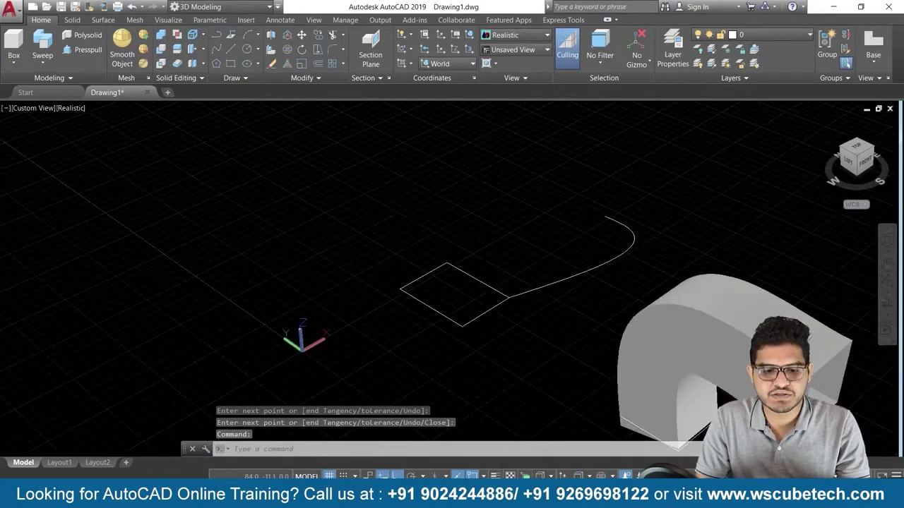
{"action": "scroll", "coordinate": [434, 233], "scroll_direction": "up", "scroll_amount": 2}
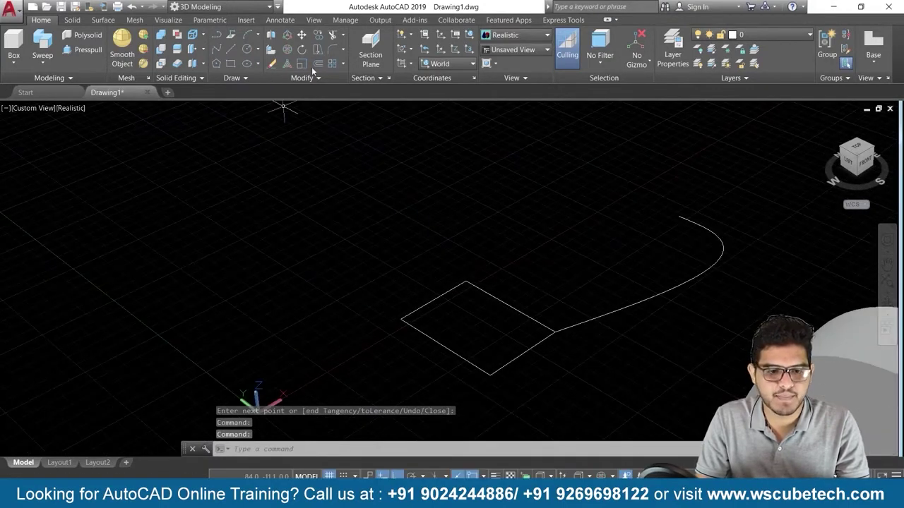
- Draw a second rectangle profile by picking two corners
{"action": "left_click", "coordinate": [229, 64]}
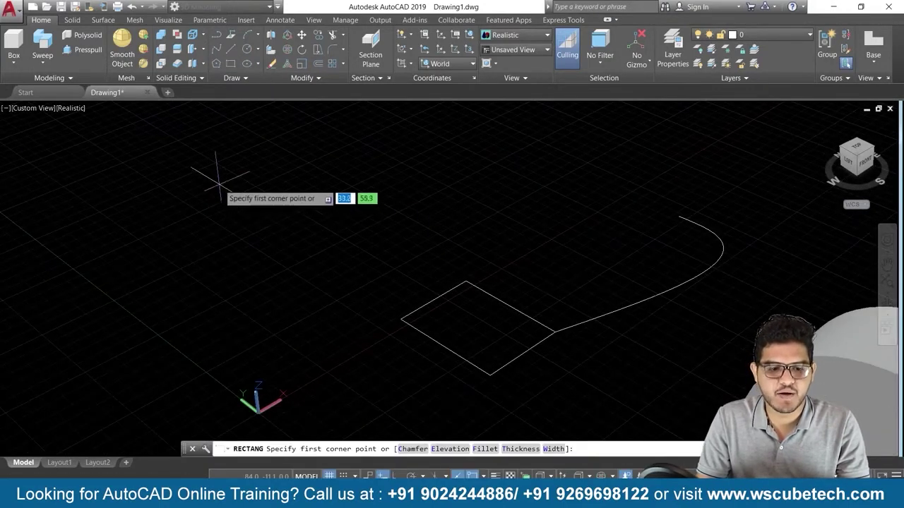
{"action": "left_click", "coordinate": [220, 184]}
{"action": "left_click", "coordinate": [392, 215]}
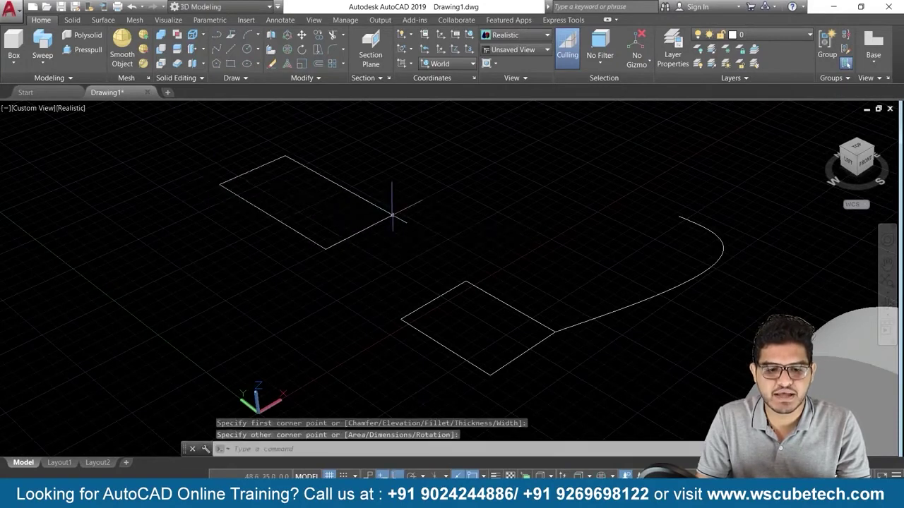
- Draw a tall spline rising from the rectangle's corner and arcing over and down
{"action": "type", "text": "S"}
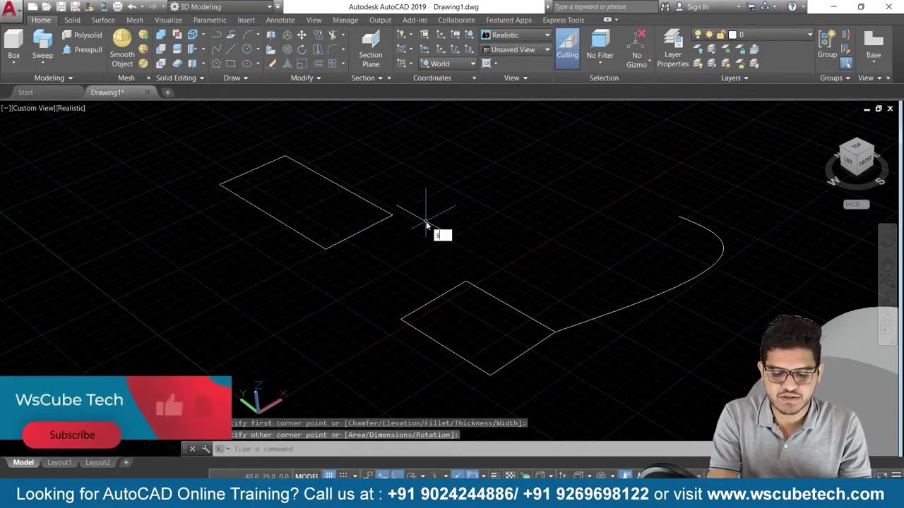
{"action": "type", "text": "PL"}
{"action": "key", "text": "Return"}
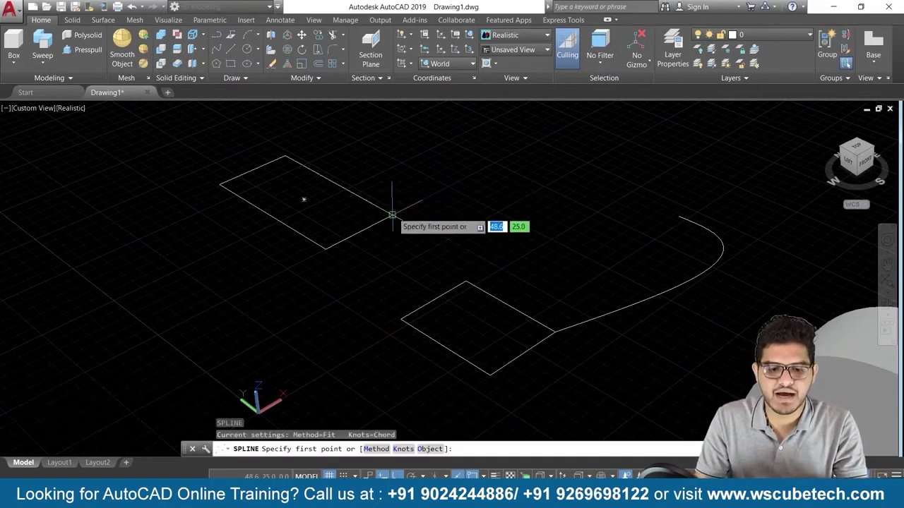
{"action": "left_click", "coordinate": [391, 215]}
{"action": "left_click", "coordinate": [422, 136]}
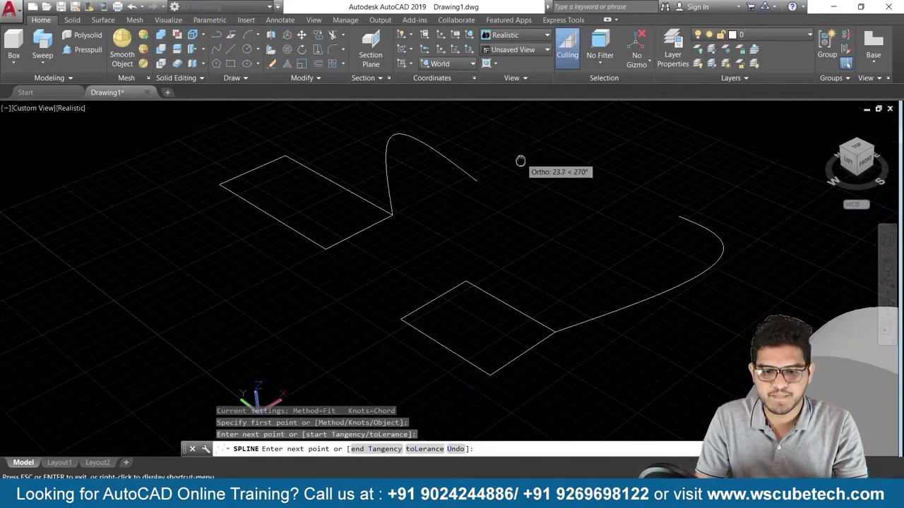
{"action": "middle_click_drag", "start_coordinate": [520, 162], "coordinate": [545, 197]}
{"action": "middle_click", "coordinate": [520, 201]}
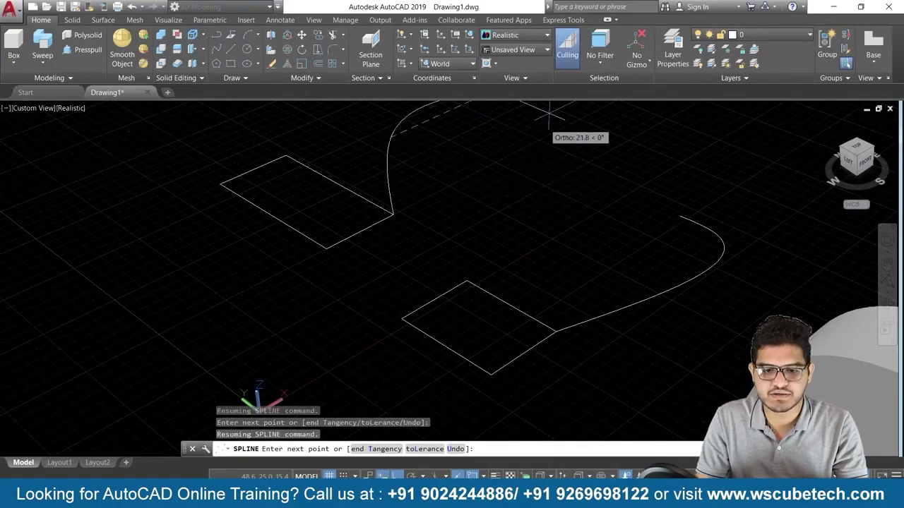
{"action": "middle_click_drag", "start_coordinate": [545, 145], "coordinate": [515, 240]}
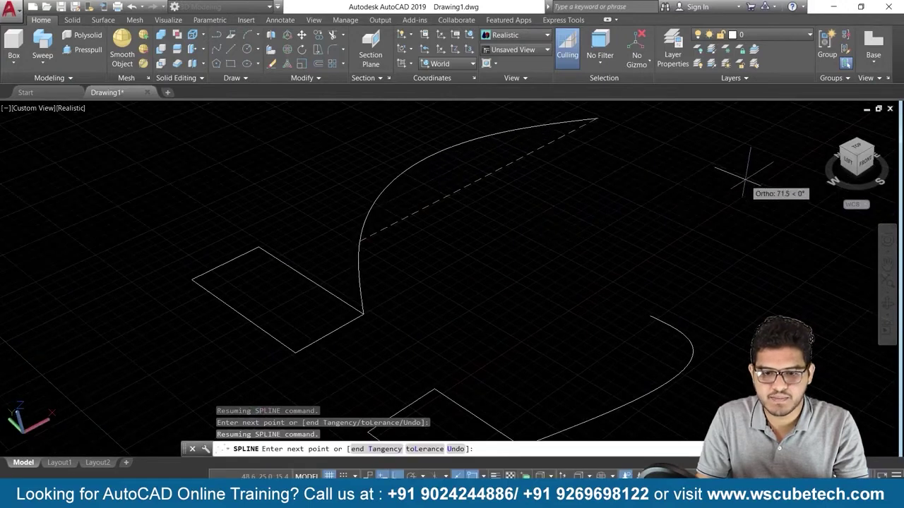
{"action": "left_click", "coordinate": [576, 129]}
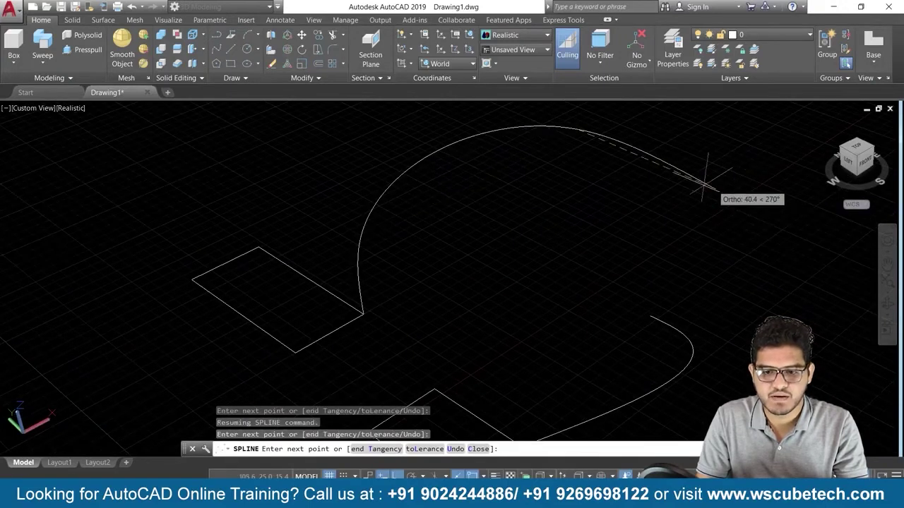
{"action": "left_click", "coordinate": [656, 148]}
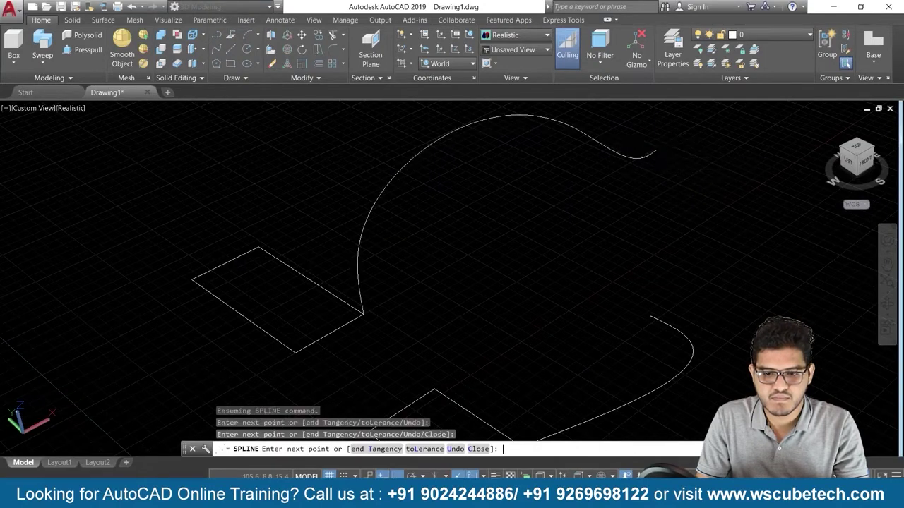
{"action": "key", "text": "Return"}
{"action": "middle_click_drag", "start_coordinate": [213, 220], "coordinate": [238, 238]}
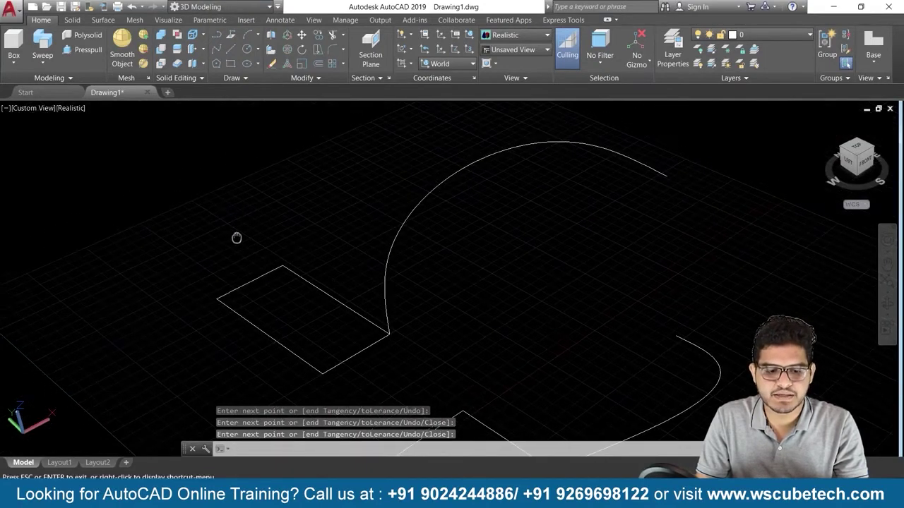
{"action": "left_click", "coordinate": [242, 287]}
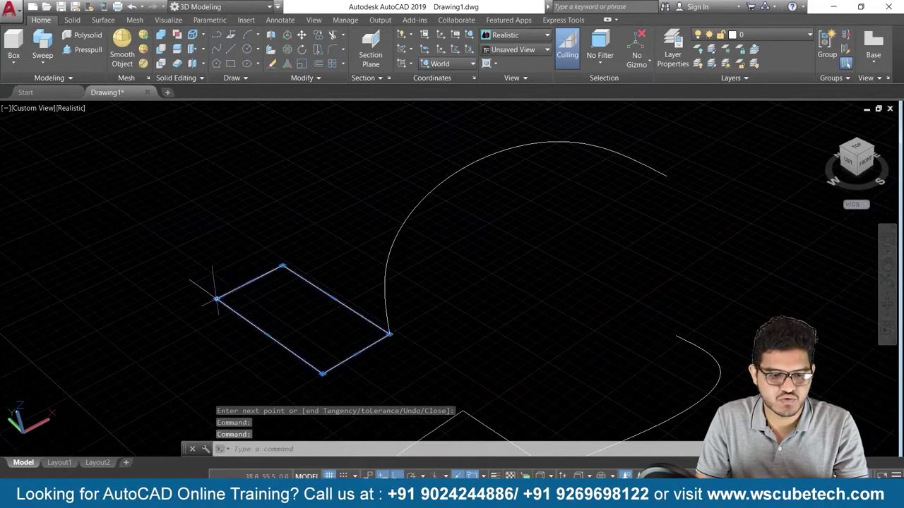
- Stretch the rectangle's left and top corner grips so it becomes a square
{"action": "left_click", "coordinate": [216, 298]}
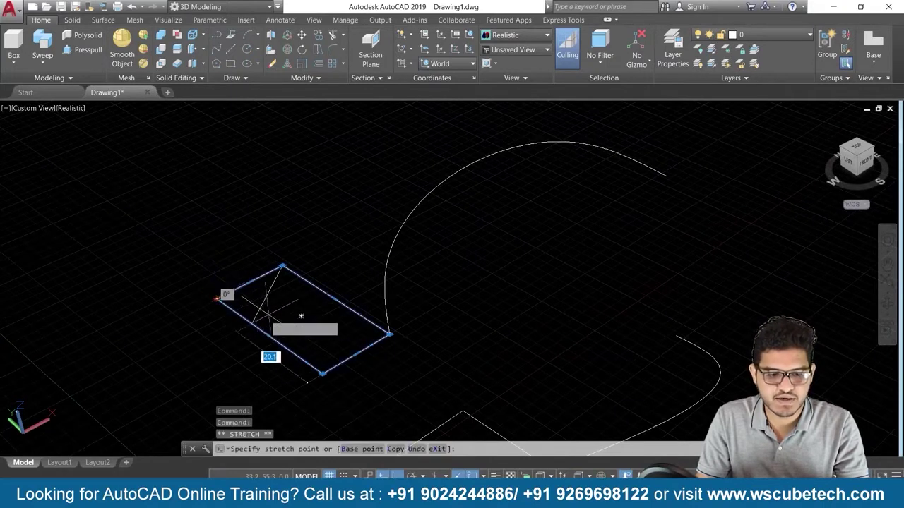
{"action": "left_click", "coordinate": [272, 331]}
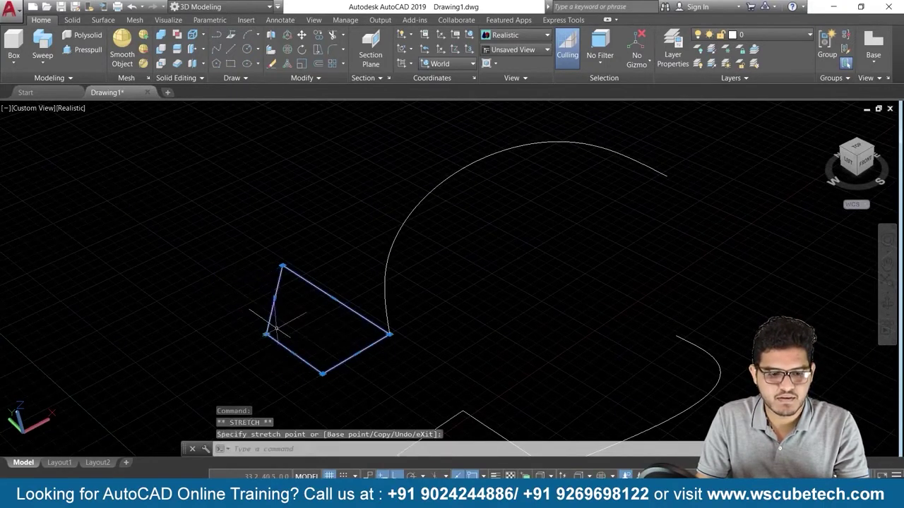
{"action": "left_click", "coordinate": [283, 266]}
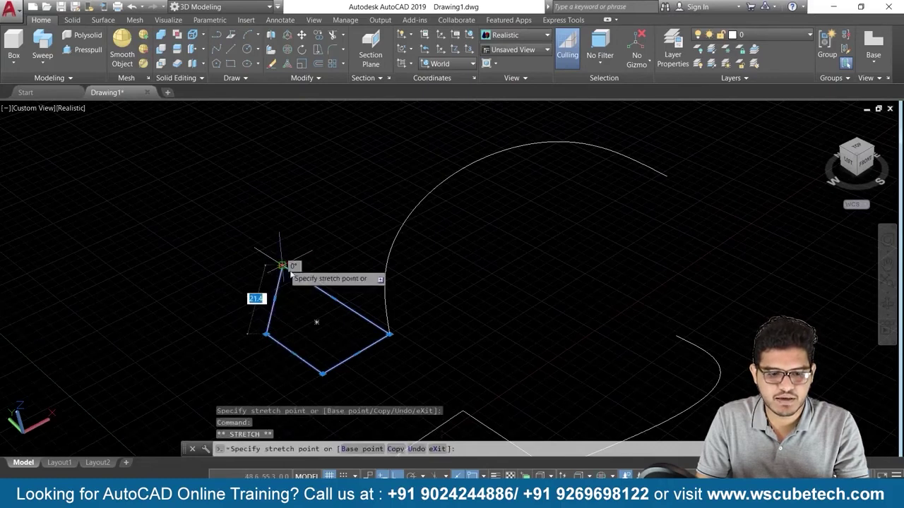
{"action": "left_click", "coordinate": [333, 298]}
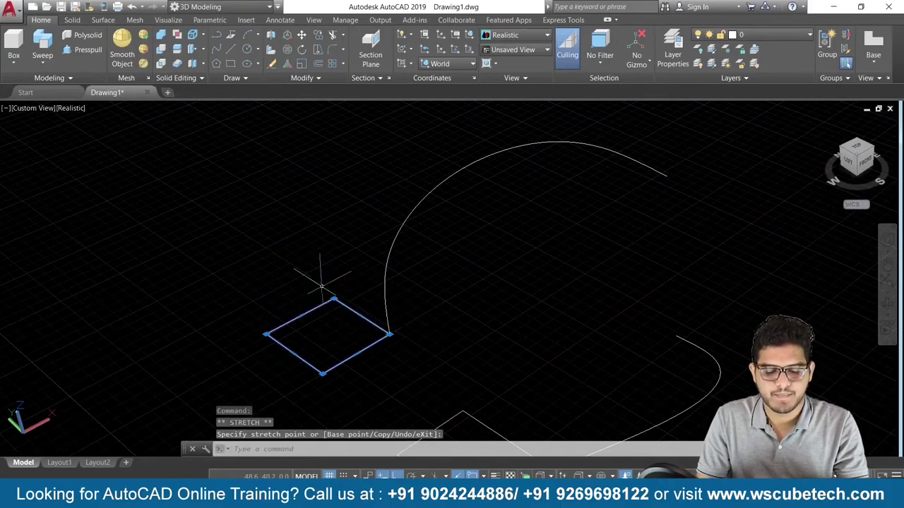
{"action": "key", "text": "Escape"}
{"action": "key", "text": "Escape"}
{"action": "key", "text": "space"}
{"action": "scroll", "coordinate": [389, 327], "scroll_direction": "up", "scroll_amount": 2}
{"action": "middle_click_drag", "start_coordinate": [480, 293], "coordinate": [473, 246]}
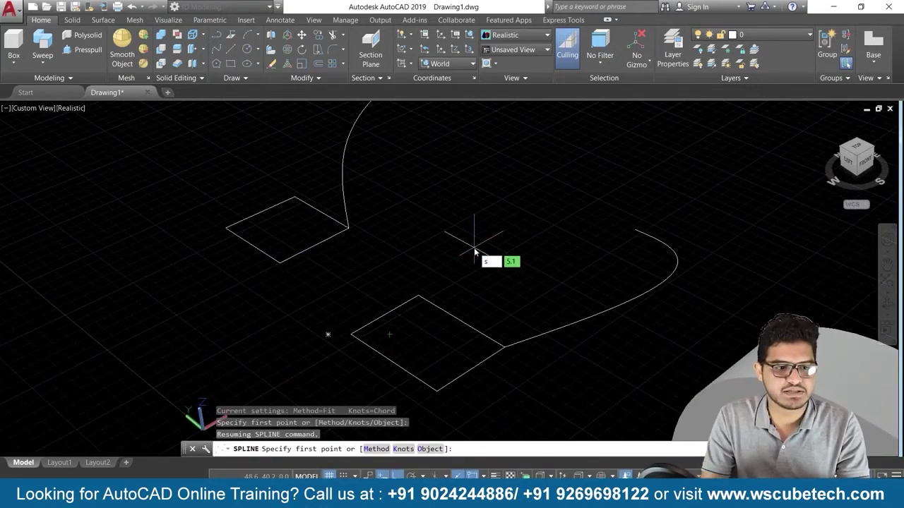
- Attempt to sweep the lower square along its curve with Alignment set to No
{"action": "type", "text": "weep"}
{"action": "key", "text": "Escape"}
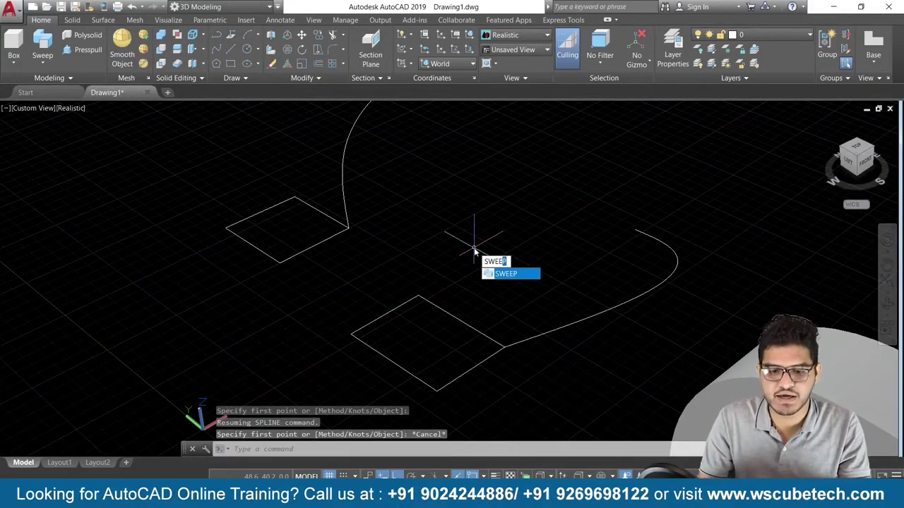
{"action": "left_click", "coordinate": [513, 278]}
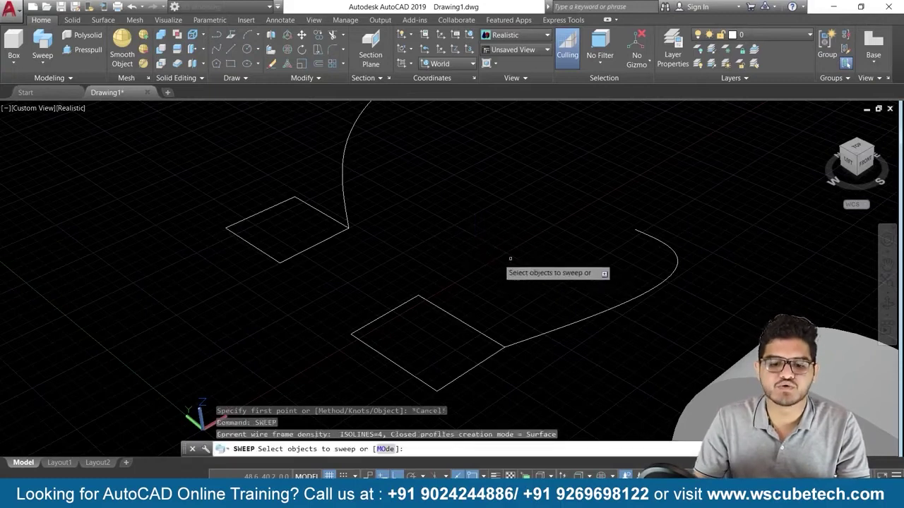
{"action": "left_click", "coordinate": [461, 319]}
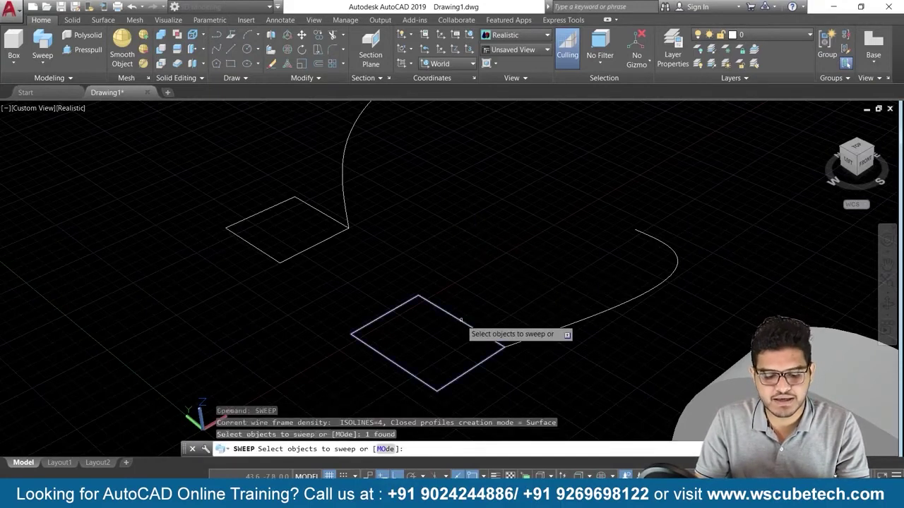
{"action": "key", "text": "Return"}
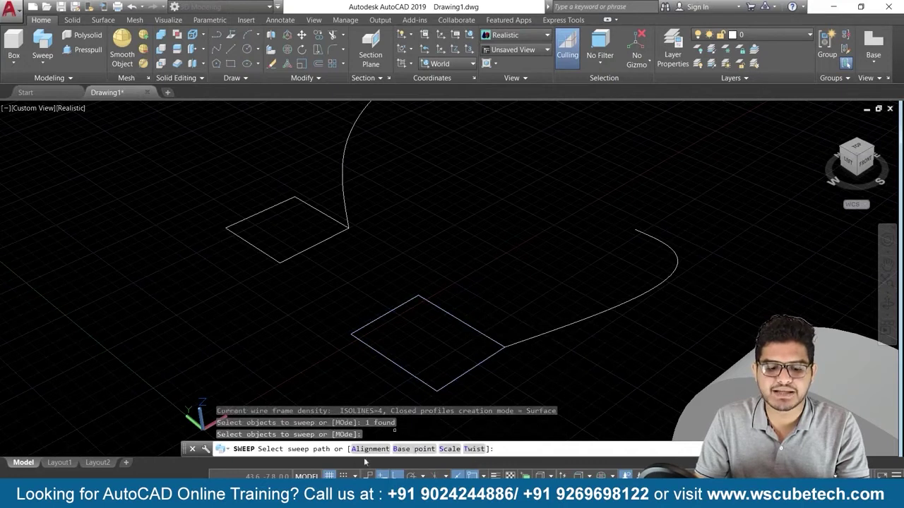
{"action": "left_click", "coordinate": [368, 449]}
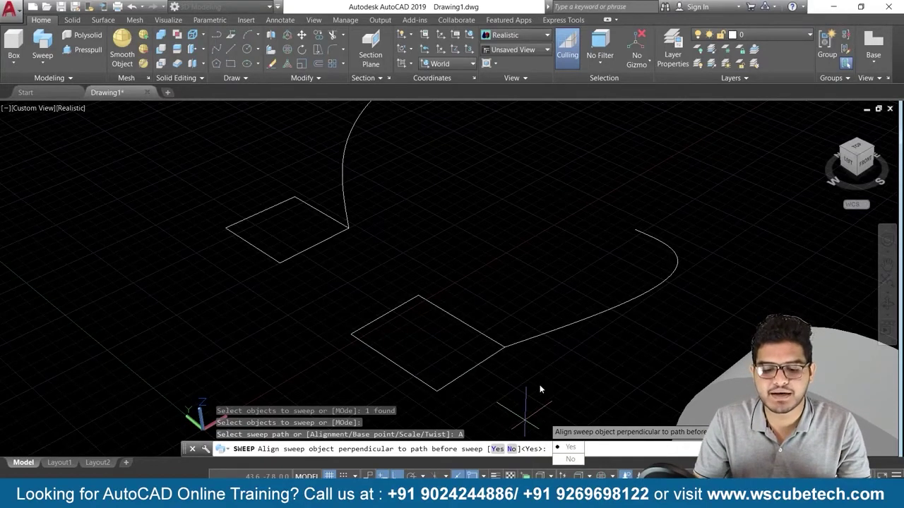
{"action": "left_click", "coordinate": [570, 459]}
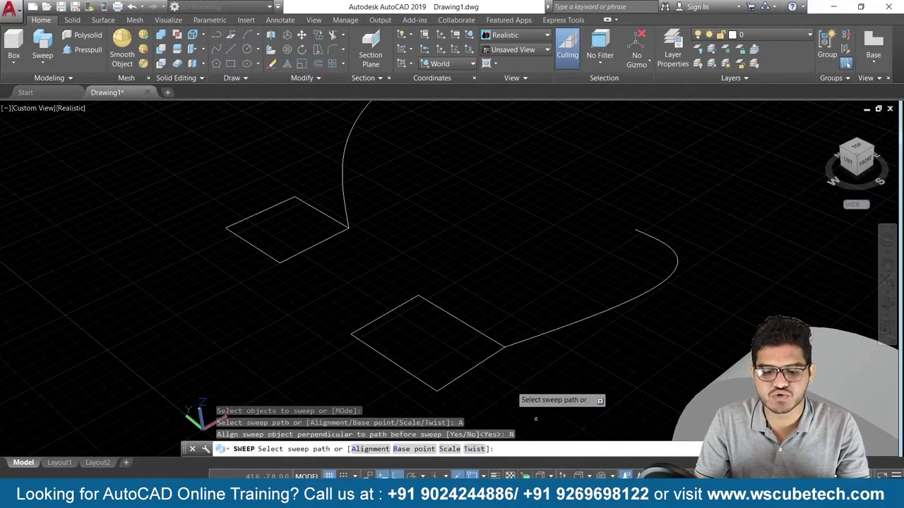
{"action": "left_click", "coordinate": [523, 341]}
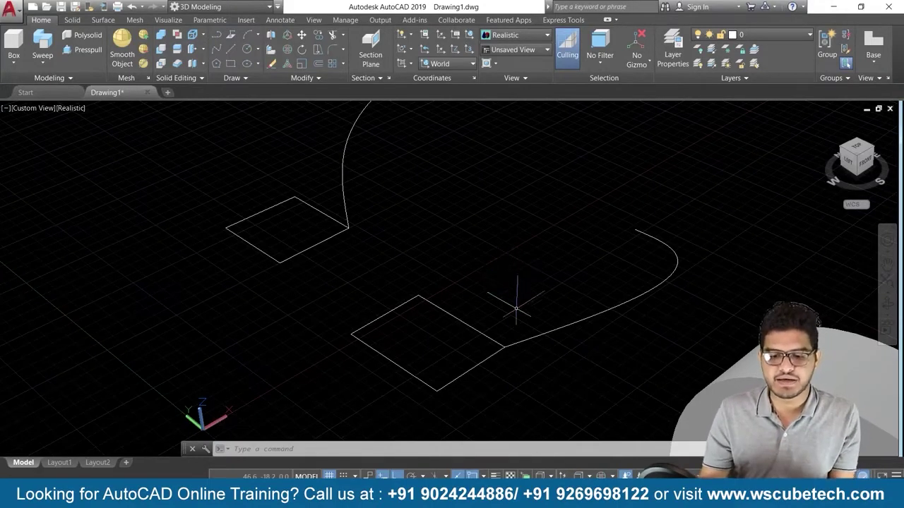
{"action": "scroll", "coordinate": [516, 308], "scroll_direction": "down", "scroll_amount": 2}
{"action": "middle_click_drag", "start_coordinate": [547, 367], "coordinate": [565, 258]}
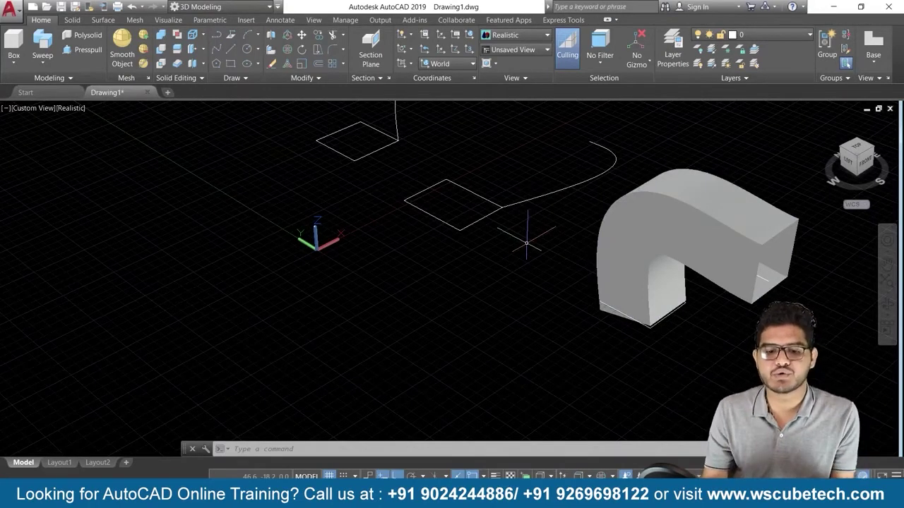
{"action": "scroll", "coordinate": [523, 242], "scroll_direction": "up", "scroll_amount": 2}
{"action": "middle_click_drag", "start_coordinate": [511, 247], "coordinate": [504, 325]}
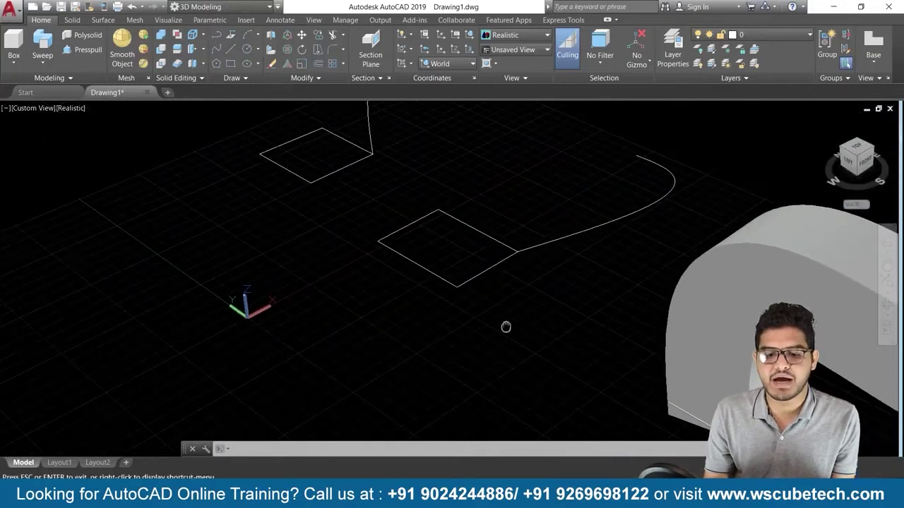
{"action": "mouse_move", "coordinate": [412, 179]}
{"action": "middle_mouse_down"}
{"action": "mouse_move", "coordinate": [452, 292]}
{"action": "mouse_move", "coordinate": [416, 315]}
{"action": "mouse_move", "coordinate": [436, 337]}
{"action": "middle_mouse_up"}
{"action": "scroll", "coordinate": [406, 308], "scroll_direction": "up", "scroll_amount": 1}
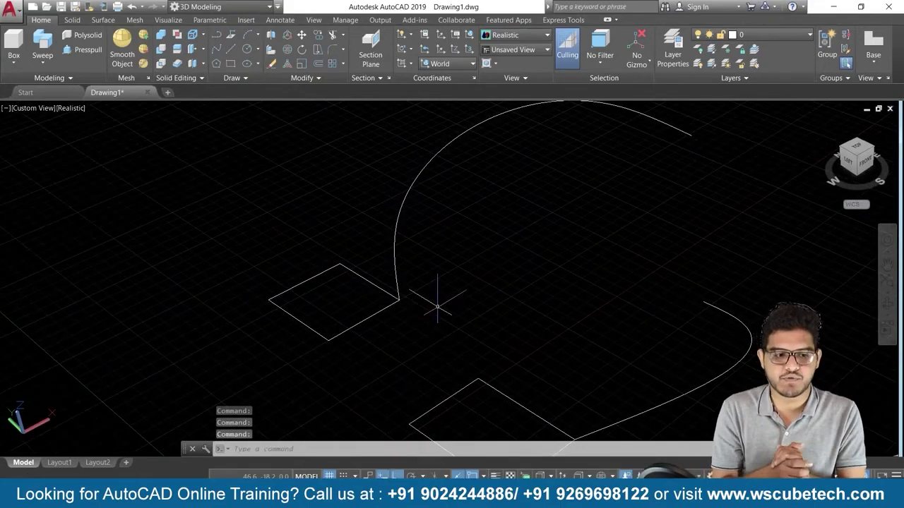
{"action": "left_click", "coordinate": [42, 46]}
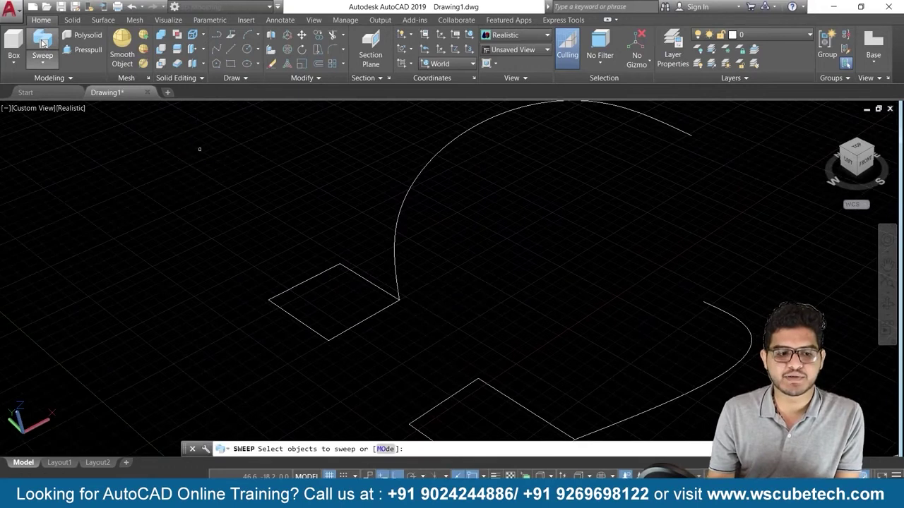
{"action": "left_click", "coordinate": [334, 335]}
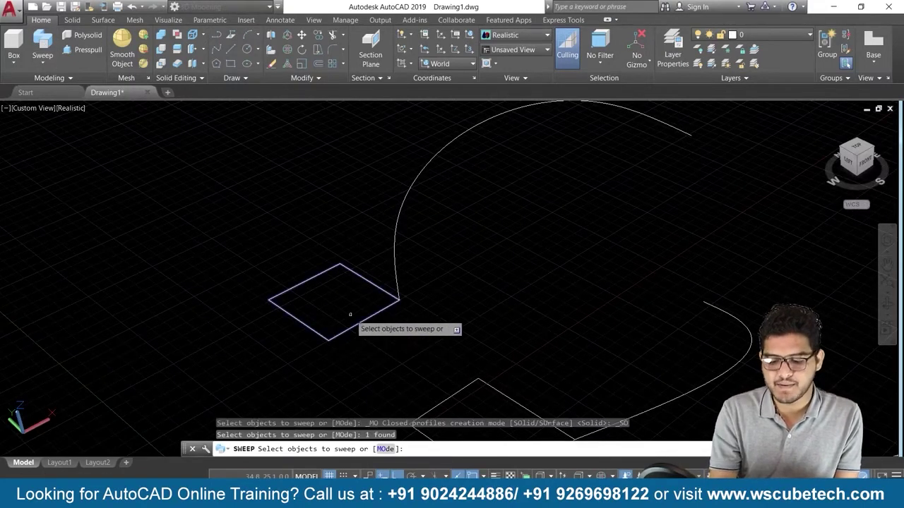
{"action": "key", "text": "Return"}
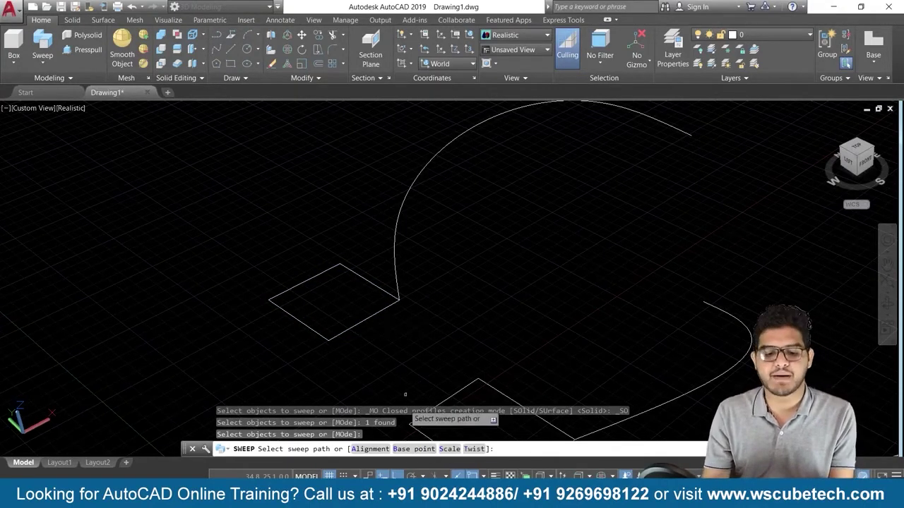
{"action": "scroll", "coordinate": [772, 353], "scroll_direction": "up", "scroll_amount": 3}
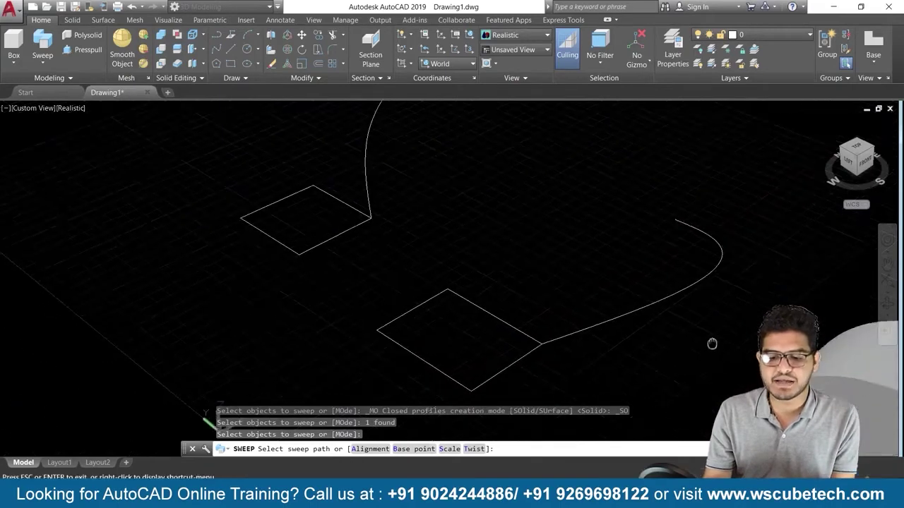
{"action": "scroll", "coordinate": [638, 204], "scroll_direction": "up", "scroll_amount": 3}
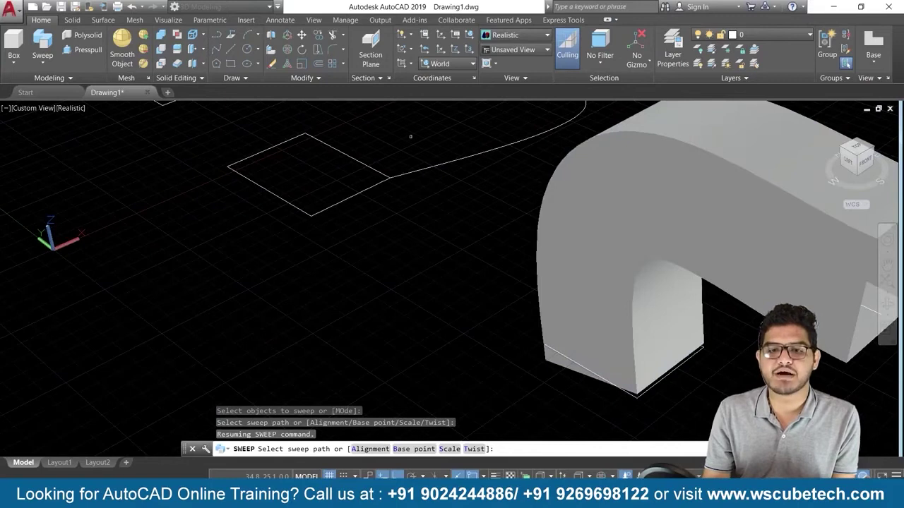
{"action": "scroll", "coordinate": [438, 144], "scroll_direction": "down", "scroll_amount": 3}
{"action": "scroll", "coordinate": [480, 233], "scroll_direction": "down", "scroll_amount": 3}
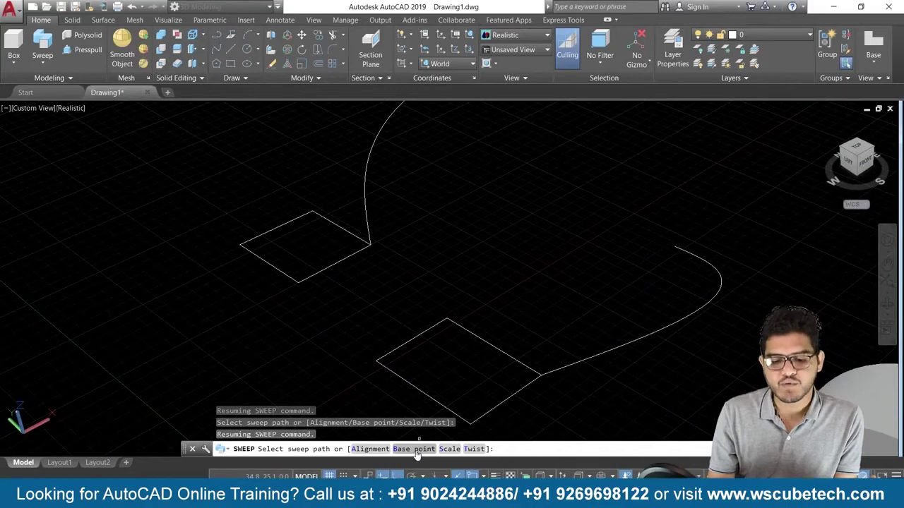
{"action": "left_click", "coordinate": [417, 450]}
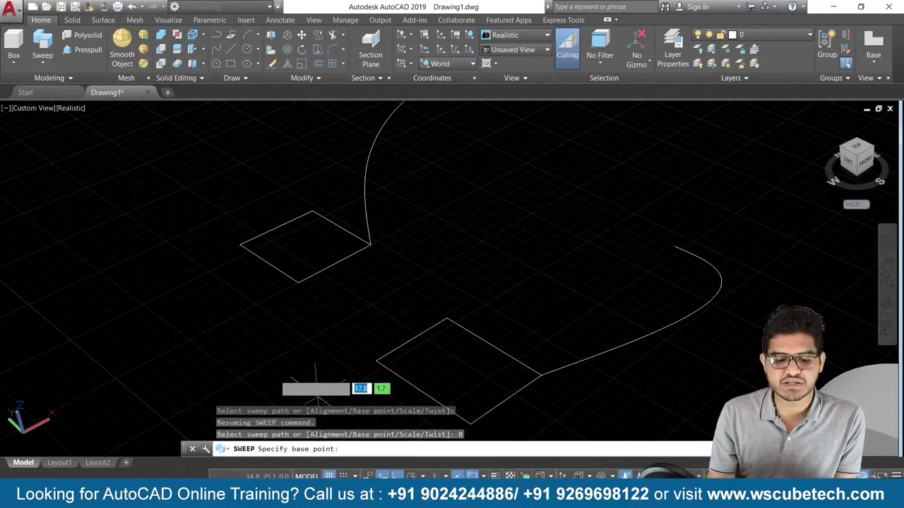
{"action": "left_click", "coordinate": [292, 282]}
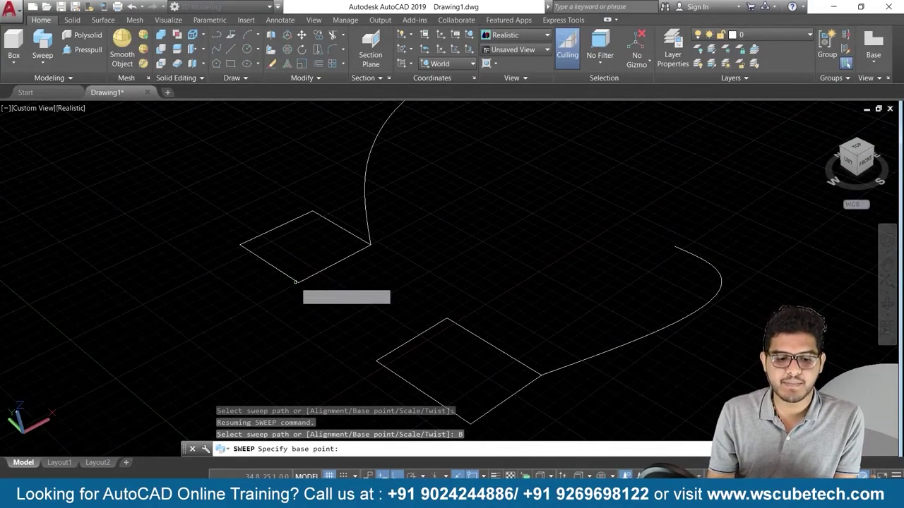
{"action": "left_click", "coordinate": [365, 213]}
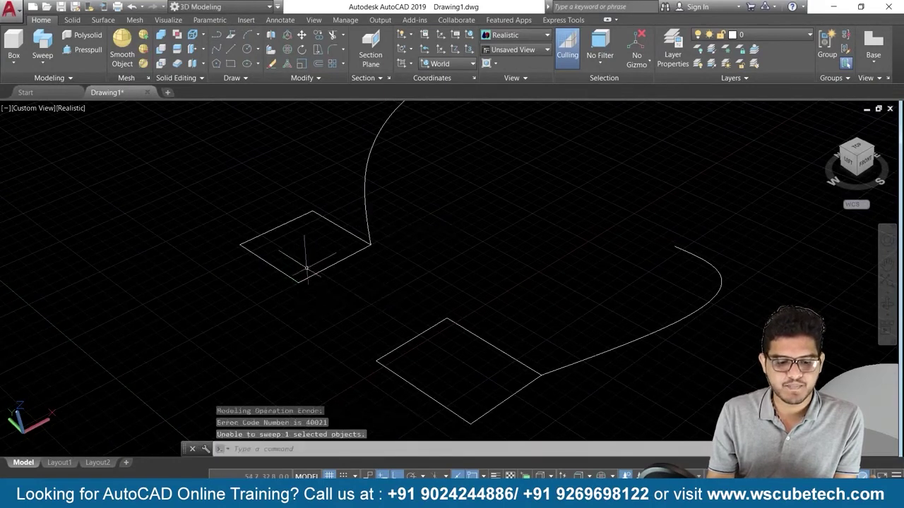
{"action": "scroll", "coordinate": [322, 288], "scroll_direction": "up", "scroll_amount": 1}
- Retry sweeping the upper square along the arc path, which fails
{"action": "scroll", "coordinate": [324, 304], "scroll_direction": "up", "scroll_amount": 1}
{"action": "mouse_move", "coordinate": [468, 297]}
{"action": "middle_mouse_down", "text": "shift"}
{"action": "mouse_move", "coordinate": [288, 263]}
{"action": "mouse_move", "coordinate": [469, 281]}
{"action": "mouse_move", "coordinate": [504, 317]}
{"action": "mouse_move", "coordinate": [518, 318]}
{"action": "mouse_move", "coordinate": [462, 299]}
{"action": "mouse_move", "coordinate": [482, 290]}
{"action": "mouse_move", "coordinate": [470, 296]}
{"action": "middle_mouse_up", "text": "shift"}
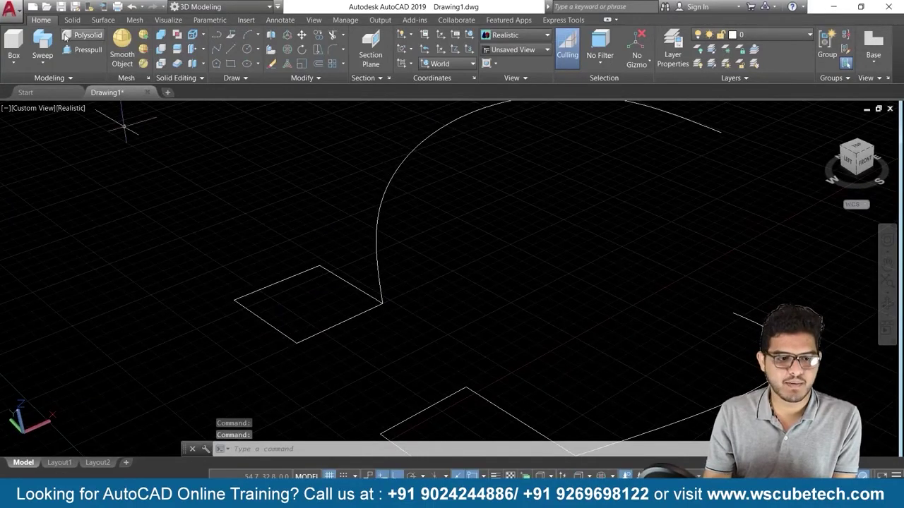
{"action": "left_click", "coordinate": [42, 44]}
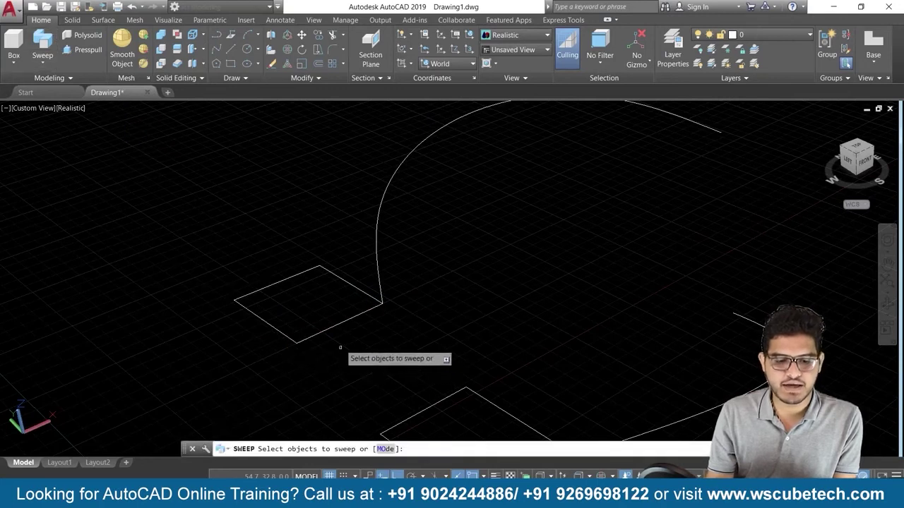
{"action": "left_click", "coordinate": [339, 321]}
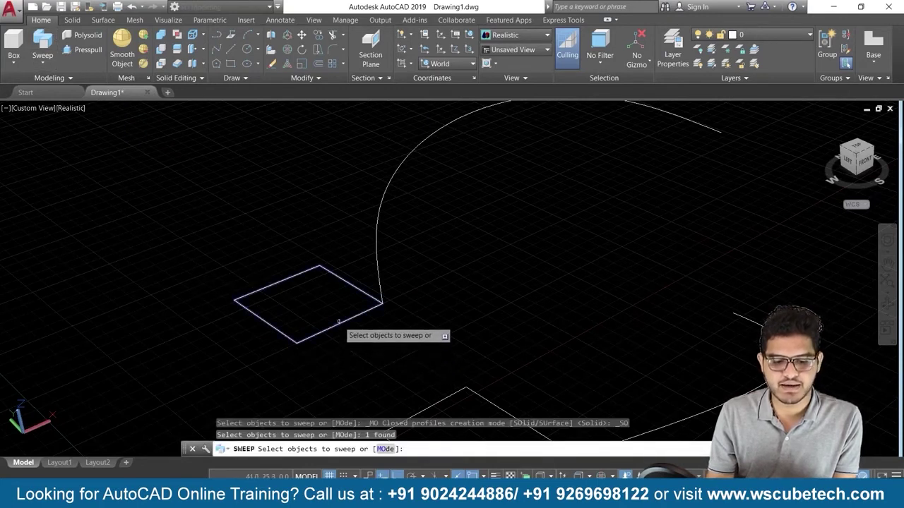
{"action": "key", "text": "Return"}
{"action": "left_click", "coordinate": [375, 258]}
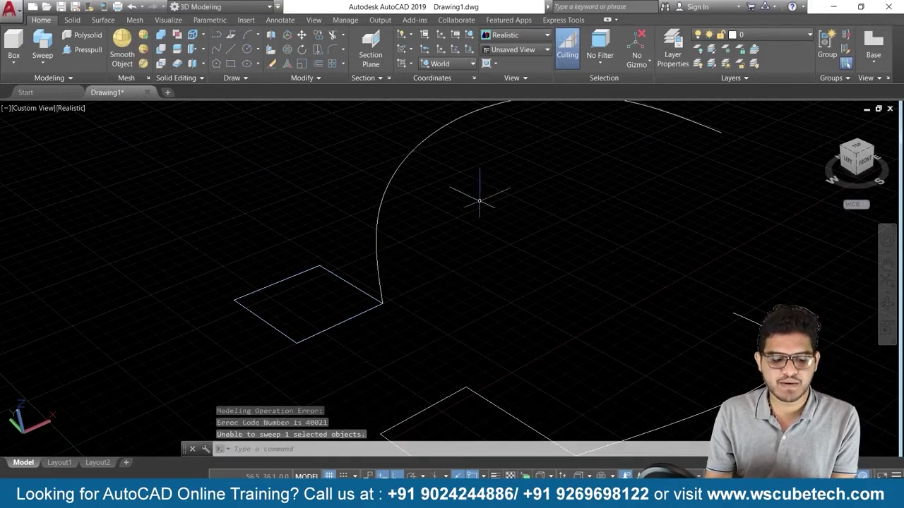
- Erase the arc path, leaving only the square
{"action": "middle_click_drag", "start_coordinate": [477, 200], "coordinate": [483, 244]}
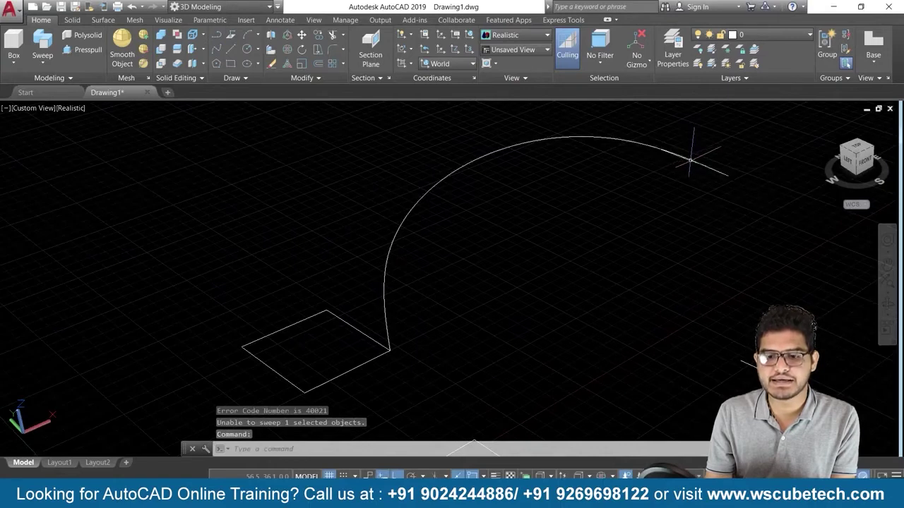
{"action": "left_click", "coordinate": [691, 159]}
{"action": "key", "text": "Delete"}
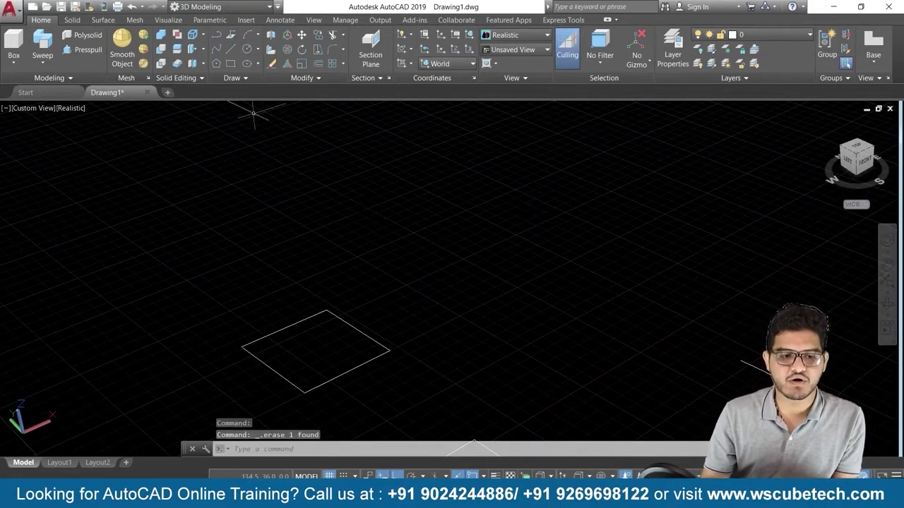
- Draw three line segments going up, across and down from the square's corner
{"action": "left_click", "coordinate": [231, 51]}
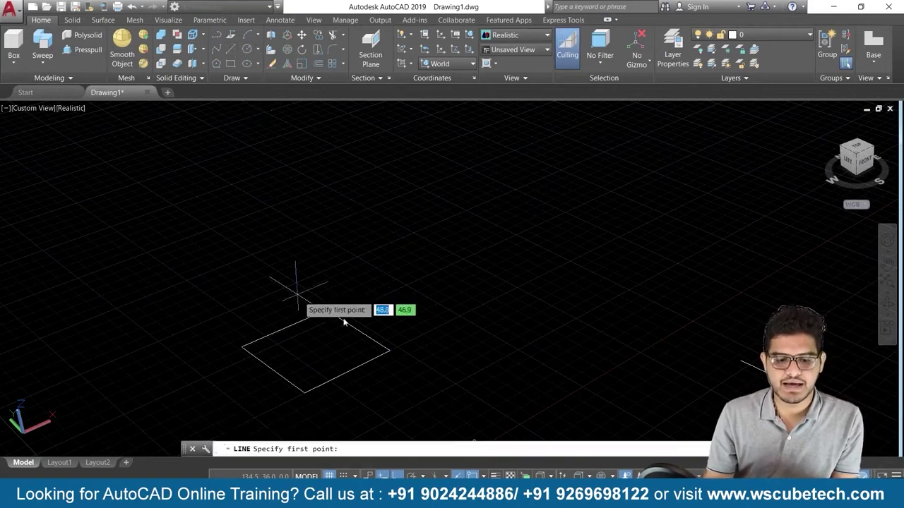
{"action": "left_click", "coordinate": [389, 350]}
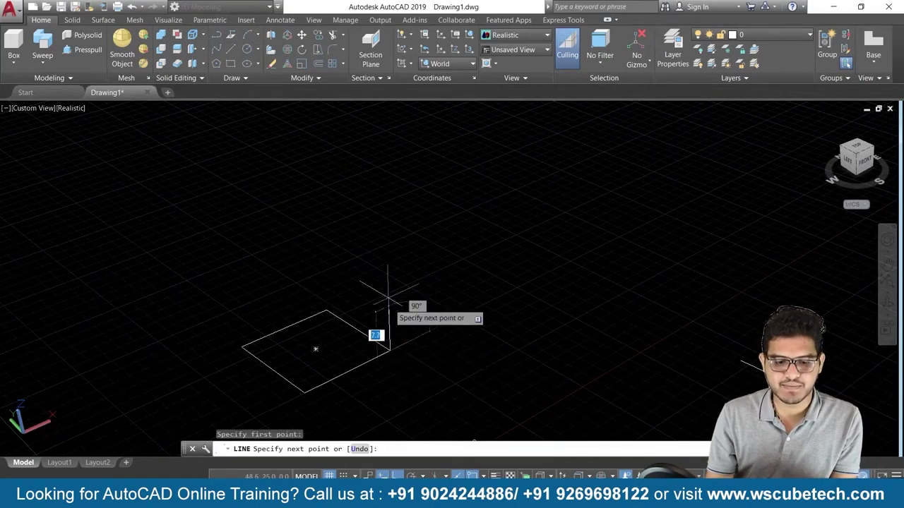
{"action": "left_click", "coordinate": [386, 219]}
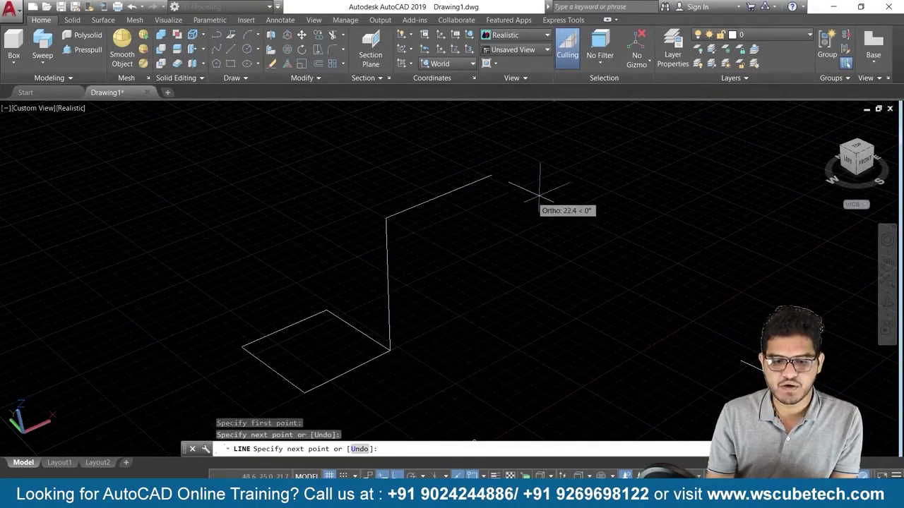
{"action": "left_click", "coordinate": [591, 182]}
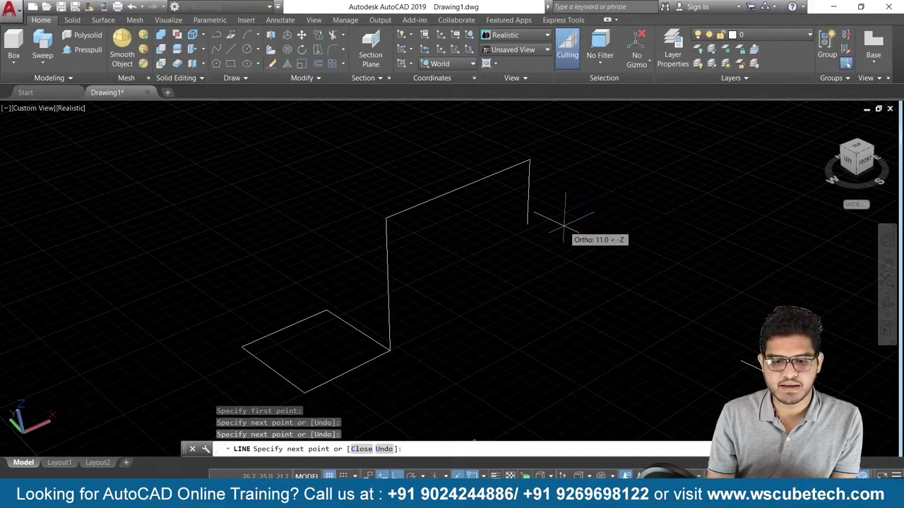
{"action": "left_click", "coordinate": [563, 224]}
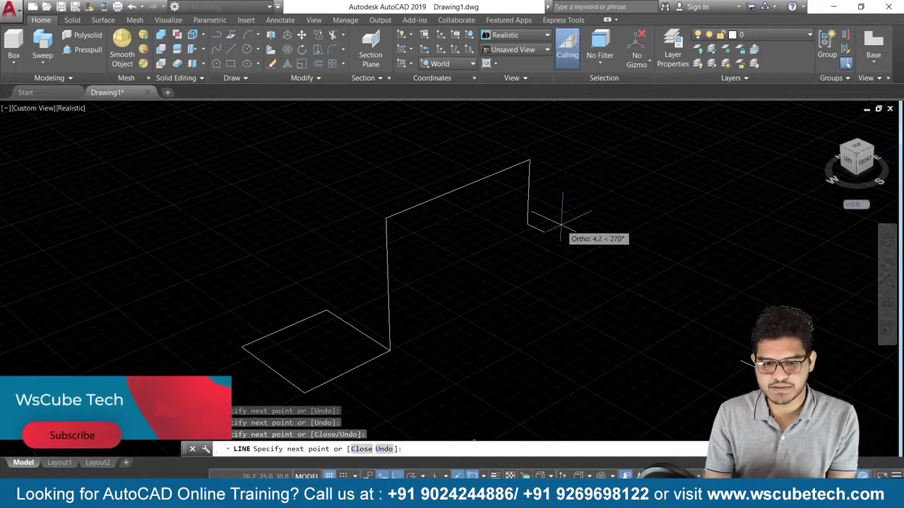
{"action": "key", "text": "Return"}
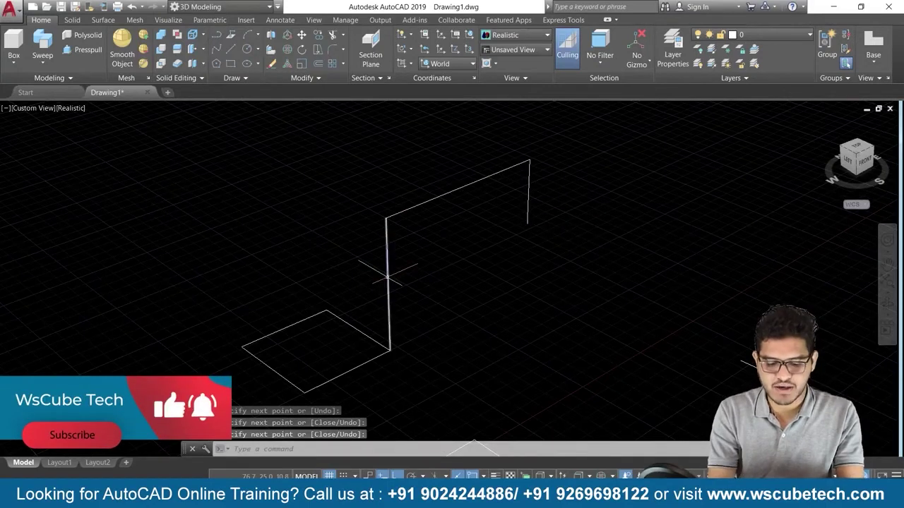
- Join the three lines into a single 3D polyline path
{"action": "key", "text": "Return"}
{"action": "left_click", "coordinate": [387, 281]}
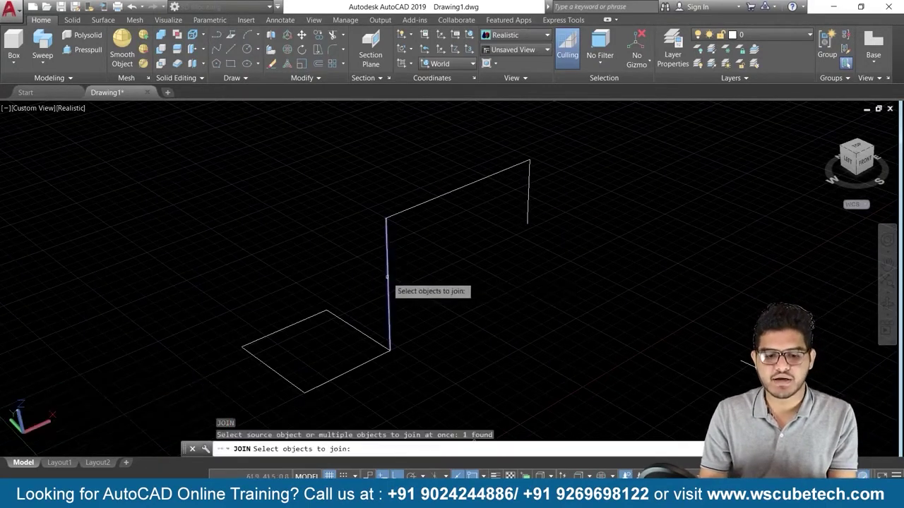
{"action": "left_click", "coordinate": [431, 201]}
{"action": "left_click", "coordinate": [527, 206]}
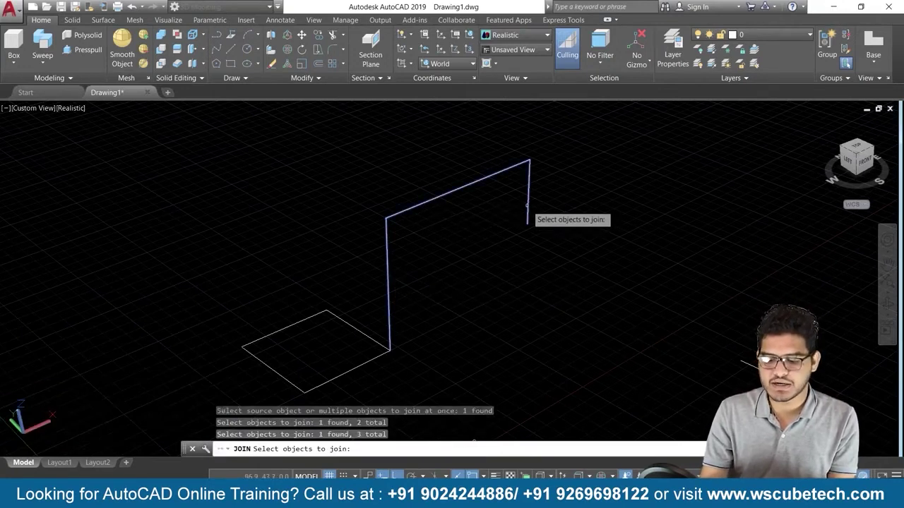
{"action": "key", "text": "Return"}
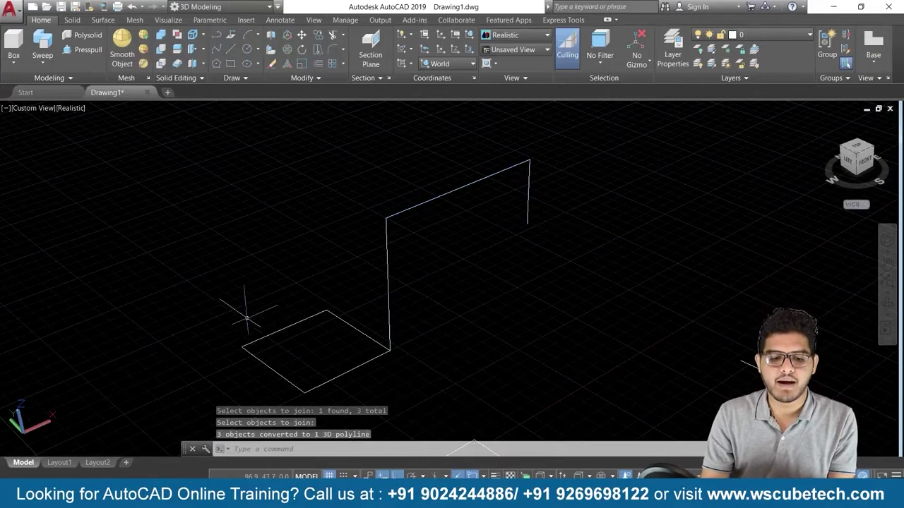
{"action": "middle_click_drag", "start_coordinate": [244, 303], "coordinate": [290, 222]}
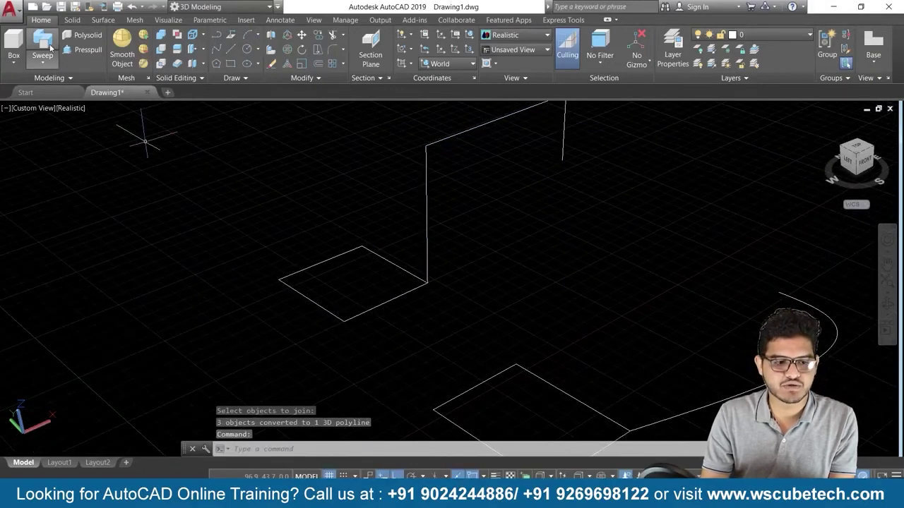
{"action": "left_click", "coordinate": [352, 319]}
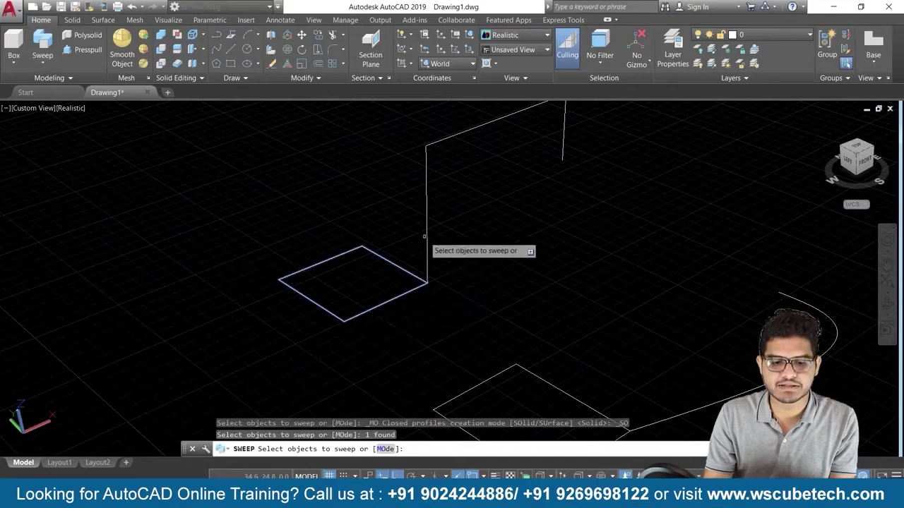
{"action": "key", "text": "Return"}
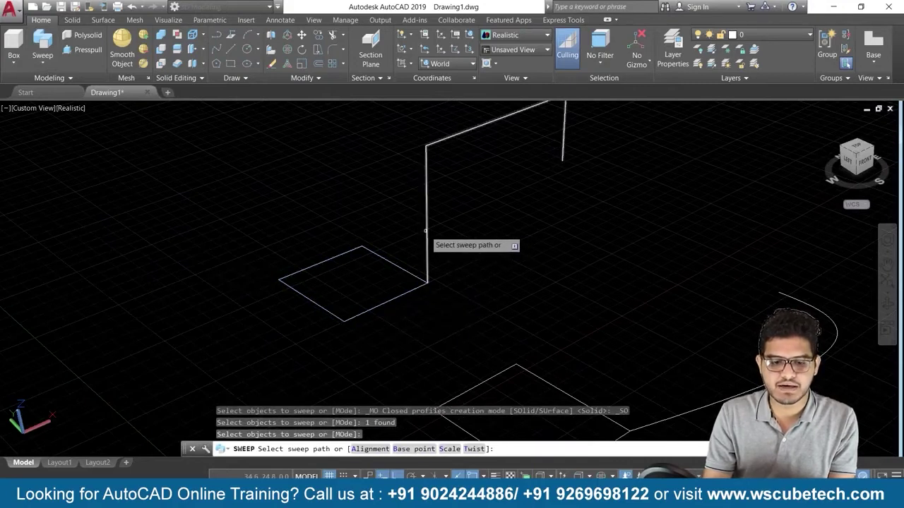
{"action": "left_click", "coordinate": [426, 230]}
{"action": "key", "text": "ctrl+z"}
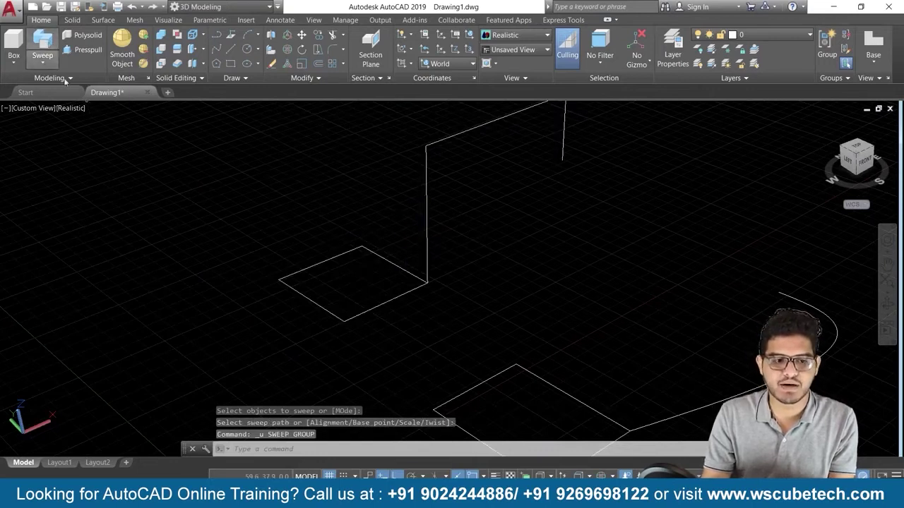
{"action": "left_click", "coordinate": [44, 55]}
{"action": "left_click", "coordinate": [307, 297]}
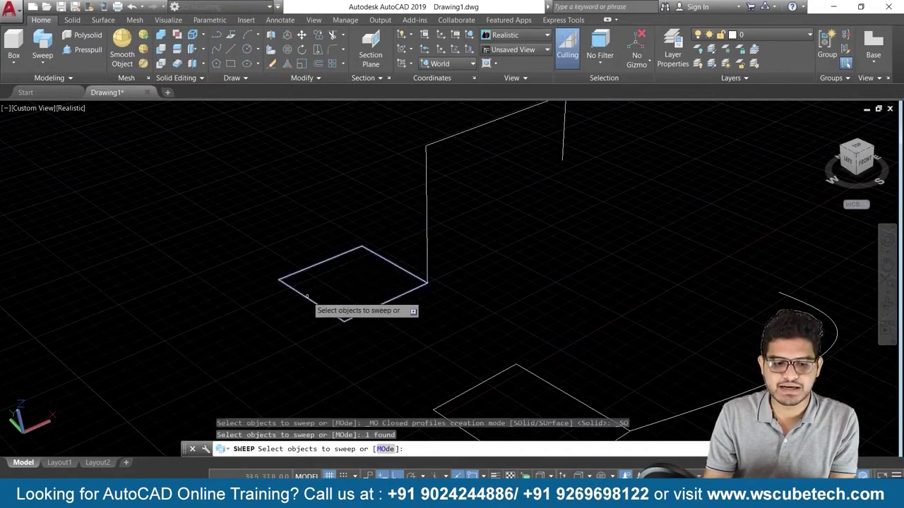
{"action": "key", "text": "Return"}
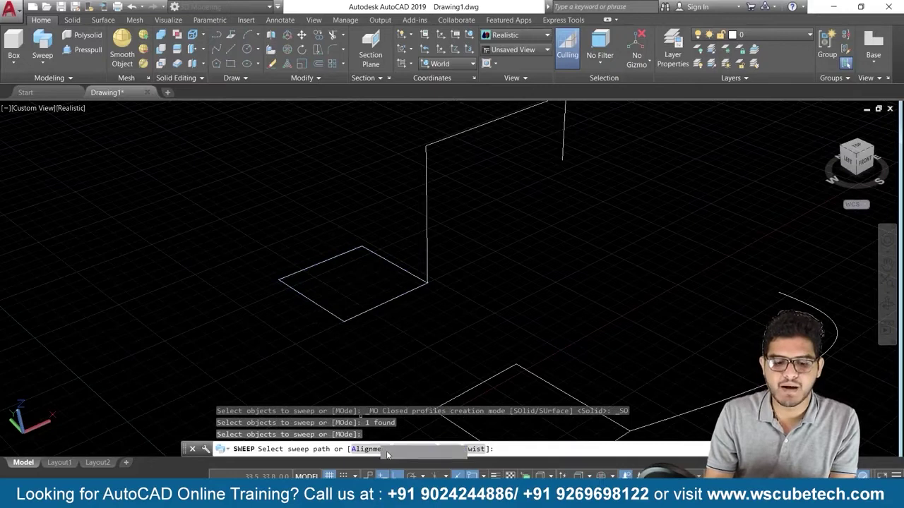
{"action": "left_click", "coordinate": [400, 448]}
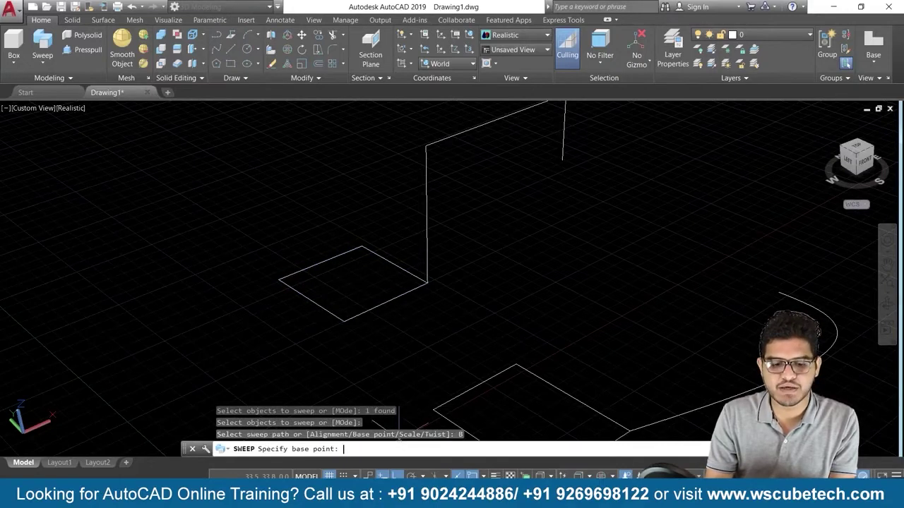
{"action": "left_click", "coordinate": [343, 322]}
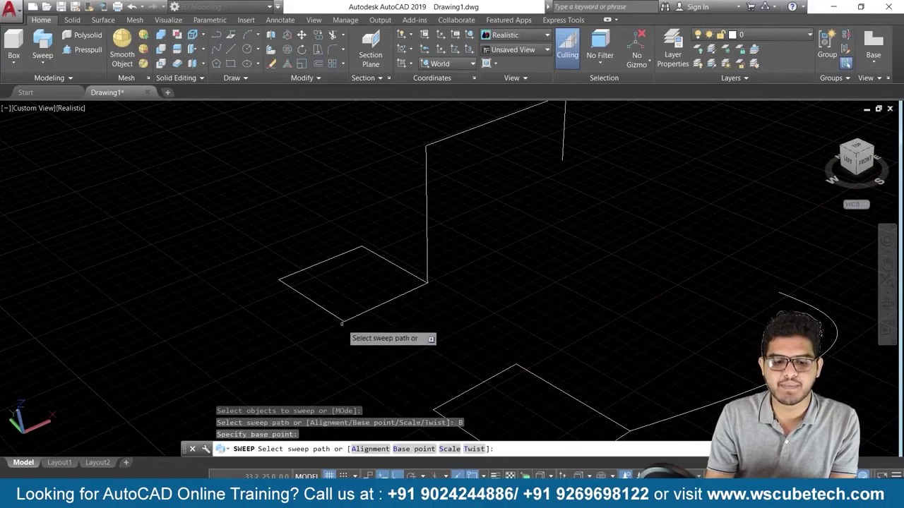
{"action": "left_click", "coordinate": [427, 246]}
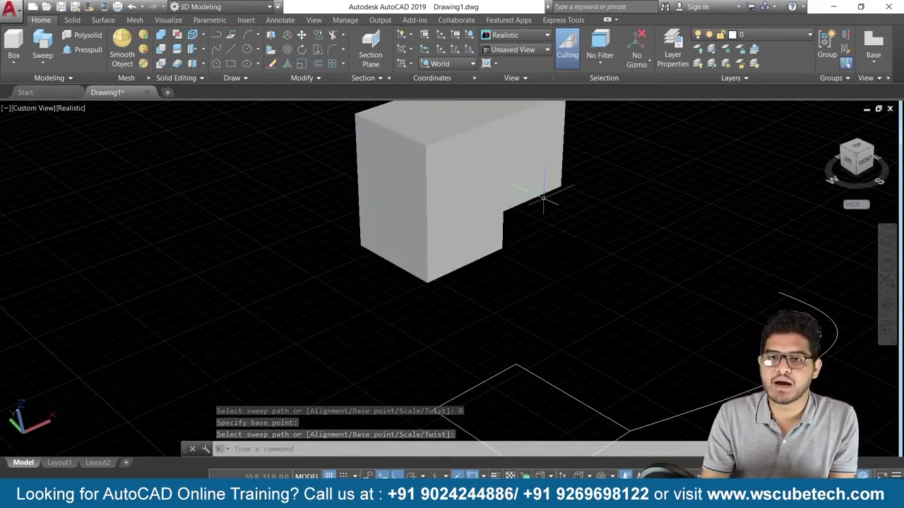
{"action": "middle_click_drag", "start_coordinate": [591, 158], "coordinate": [573, 235]}
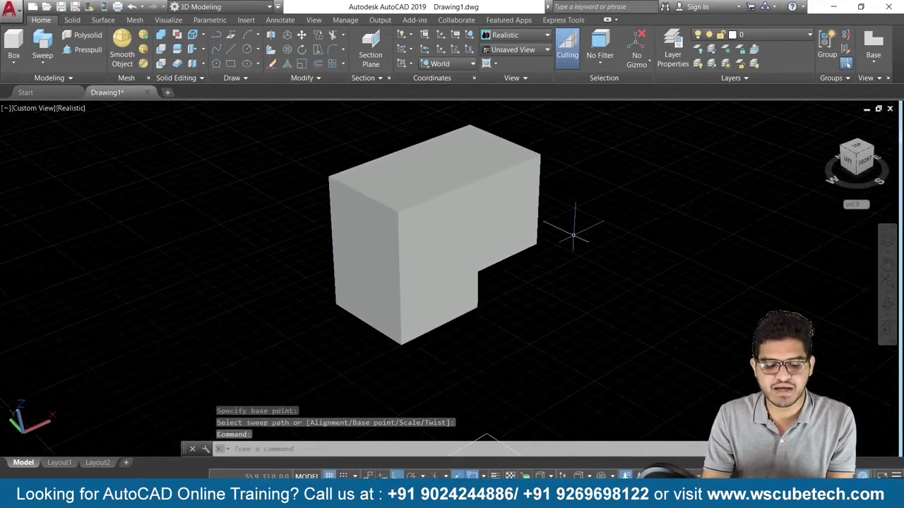
{"action": "key", "text": "ctrl+z"}
{"action": "key", "text": "ctrl+z"}
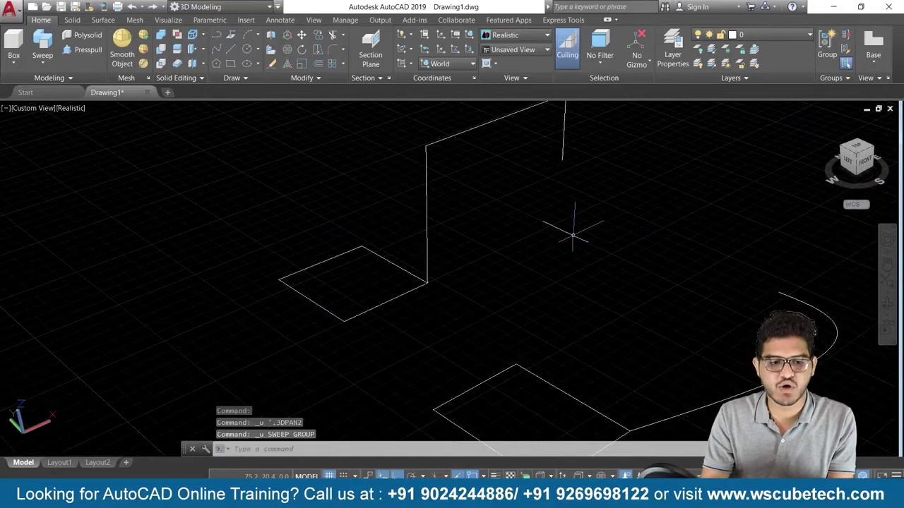
{"action": "left_click", "coordinate": [43, 44]}
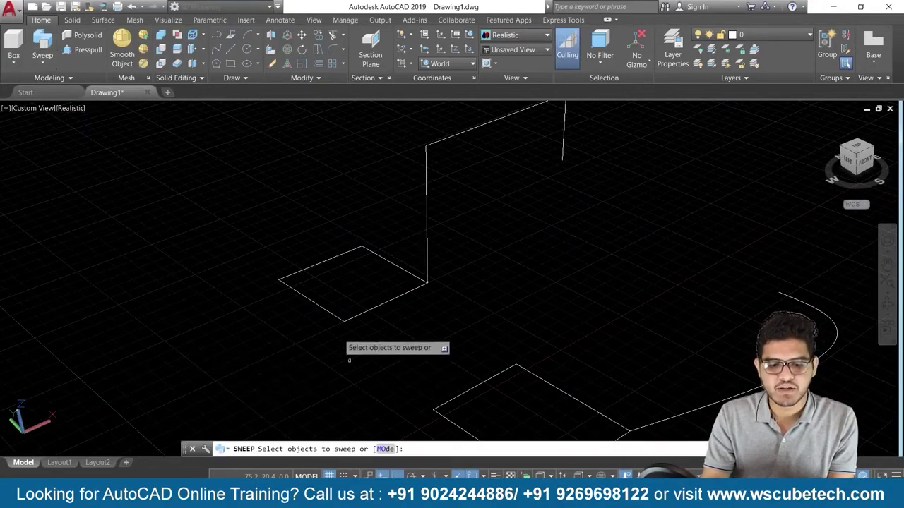
{"action": "left_click", "coordinate": [336, 317]}
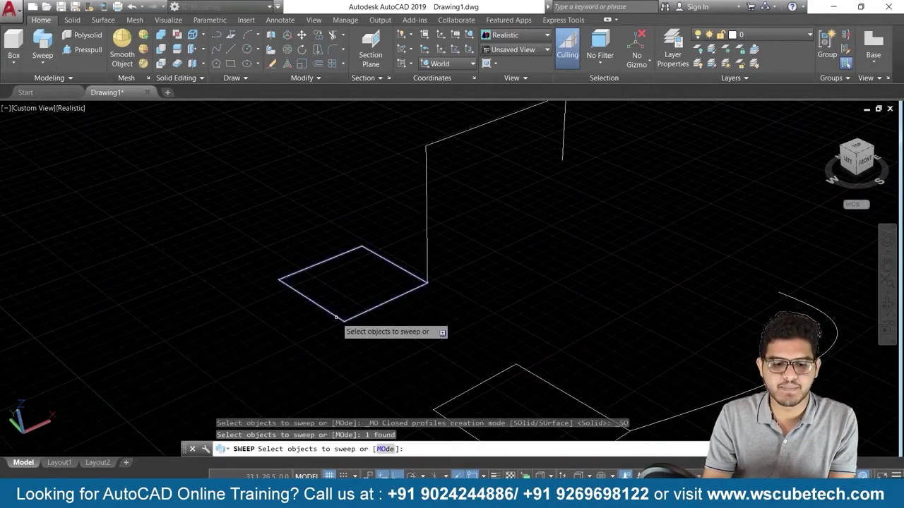
{"action": "key", "text": "Return"}
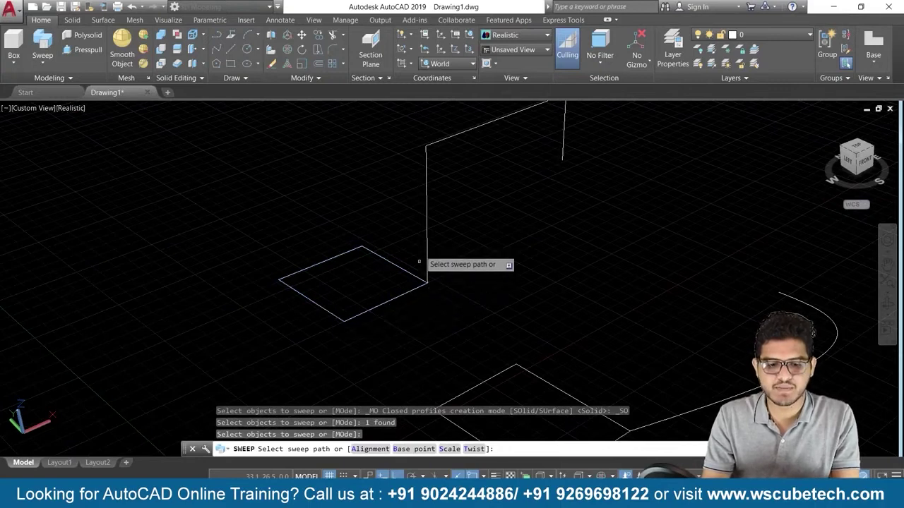
{"action": "left_click", "coordinate": [426, 244]}
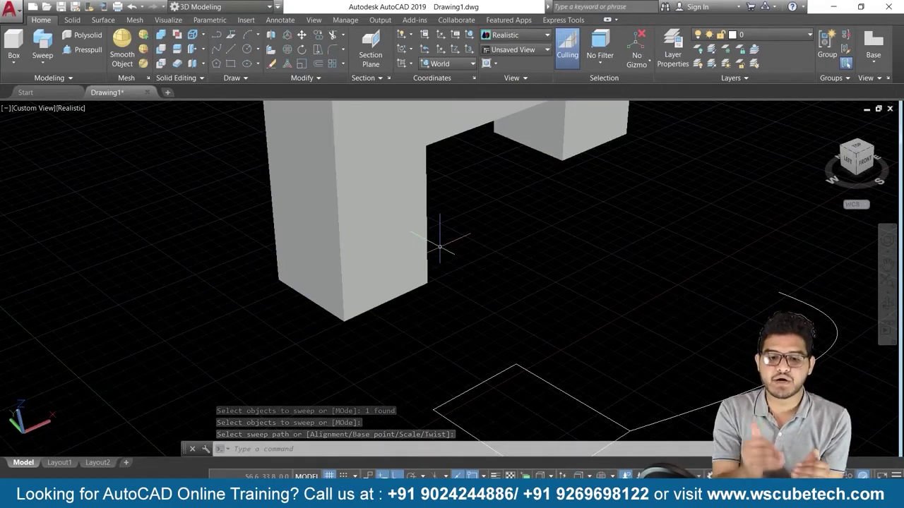
{"action": "scroll", "coordinate": [452, 233], "scroll_direction": "down", "scroll_amount": 2}
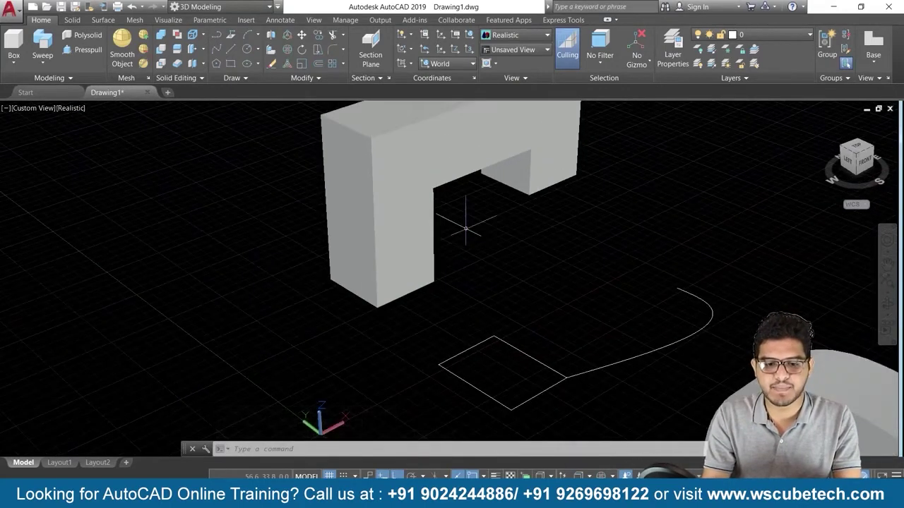
{"action": "middle_click_drag", "start_coordinate": [468, 222], "coordinate": [459, 285]}
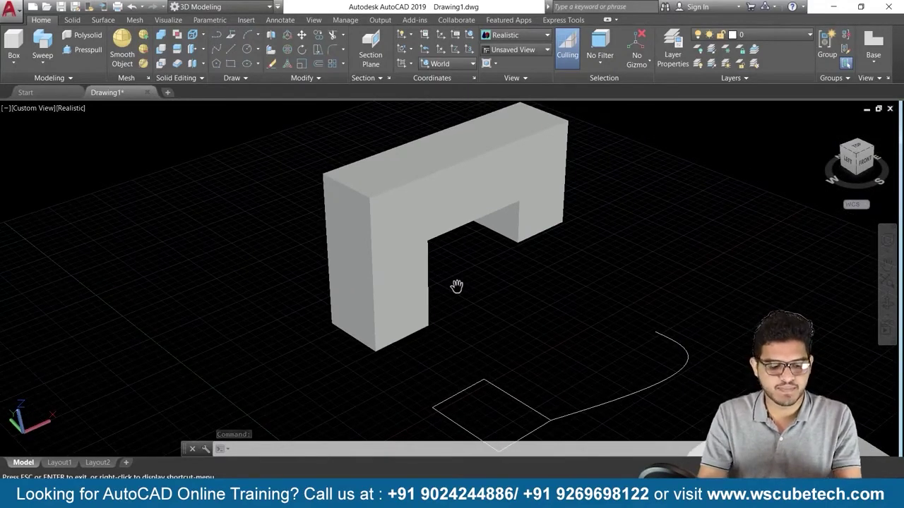
{"action": "key", "text": "Escape"}
{"action": "key", "text": "ctrl+z"}
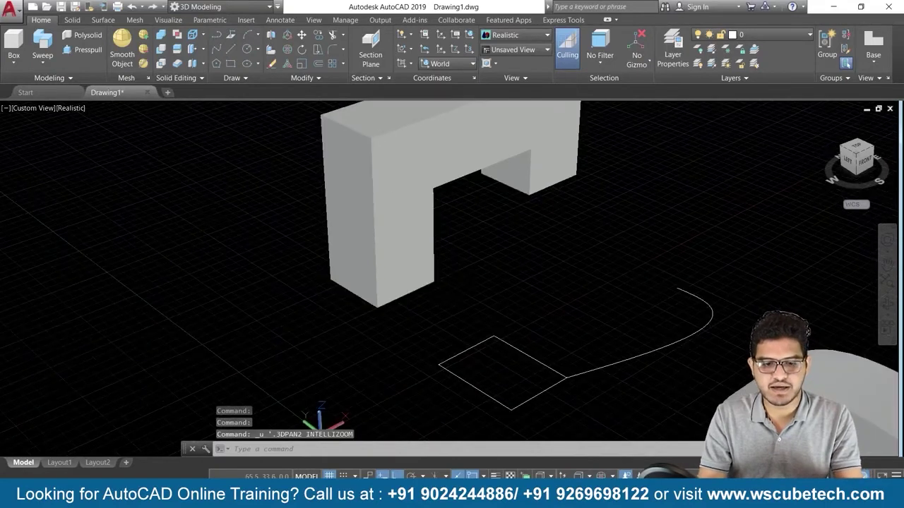
{"action": "key", "text": "ctrl+z"}
{"action": "key", "text": "ctrl+z"}
{"action": "middle_click_drag", "start_coordinate": [463, 245], "coordinate": [466, 284]}
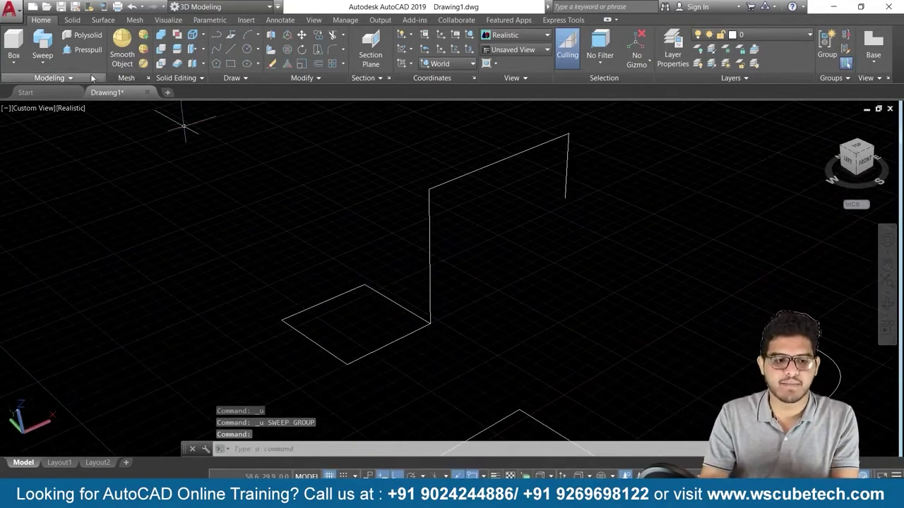
- Begin sweeping the square with its corner as base point, then cancel the attempt
{"action": "left_click", "coordinate": [41, 40]}
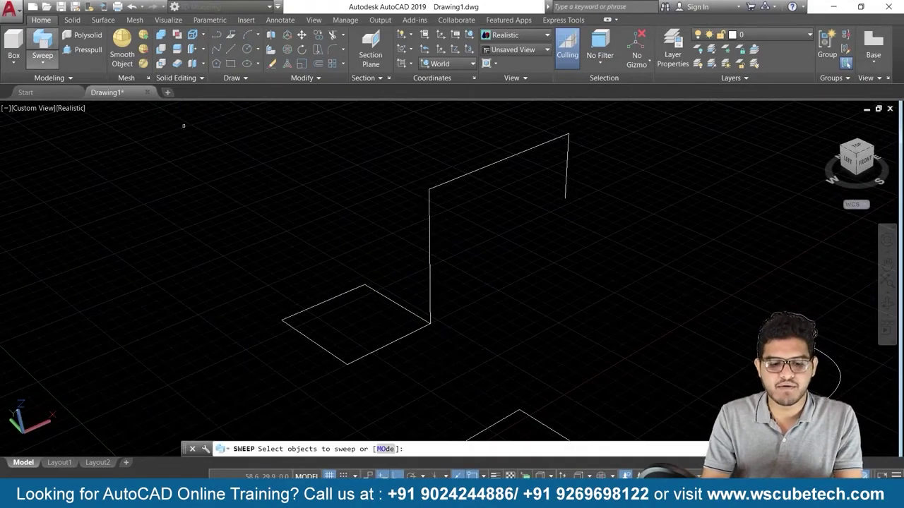
{"action": "left_click", "coordinate": [356, 358]}
{"action": "key", "text": "Return"}
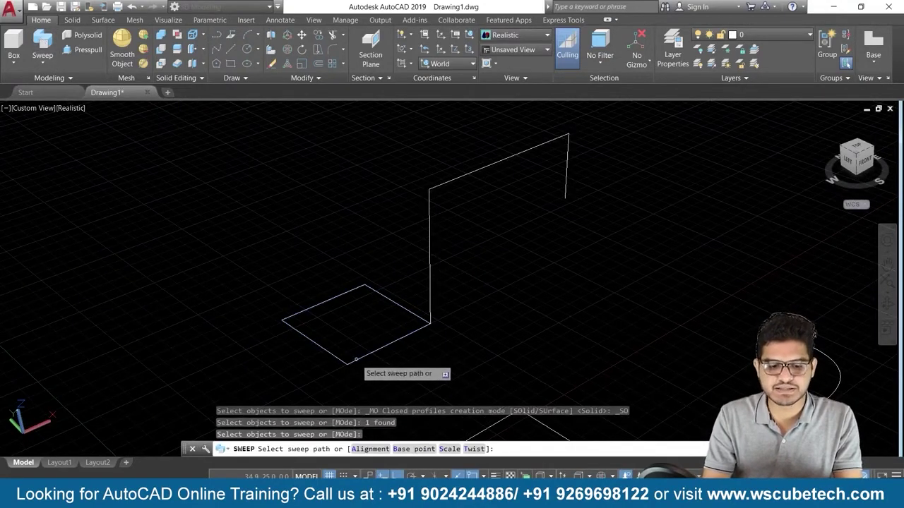
{"action": "left_click", "coordinate": [401, 449]}
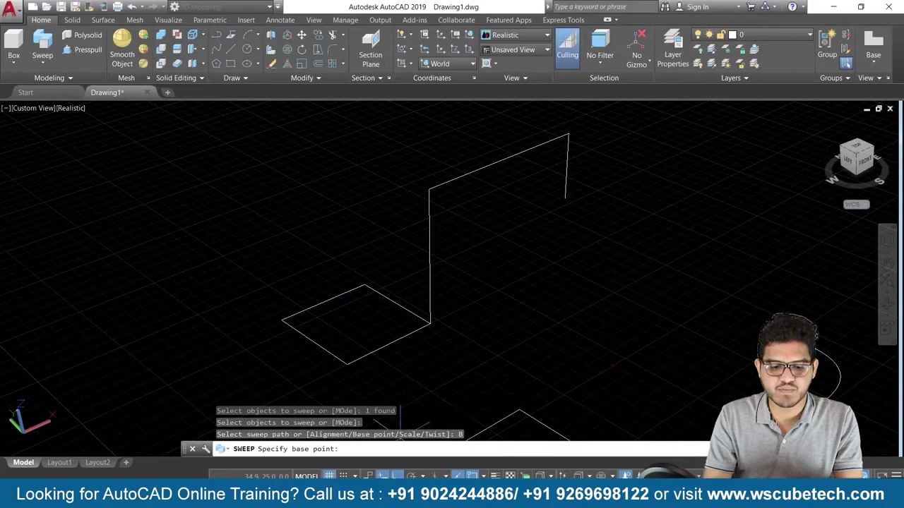
{"action": "left_click", "coordinate": [346, 365]}
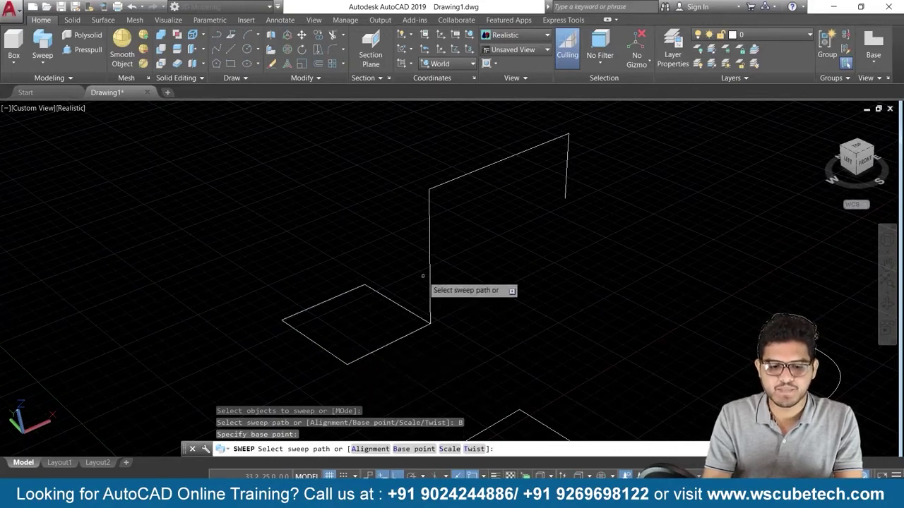
{"action": "left_click", "coordinate": [429, 293]}
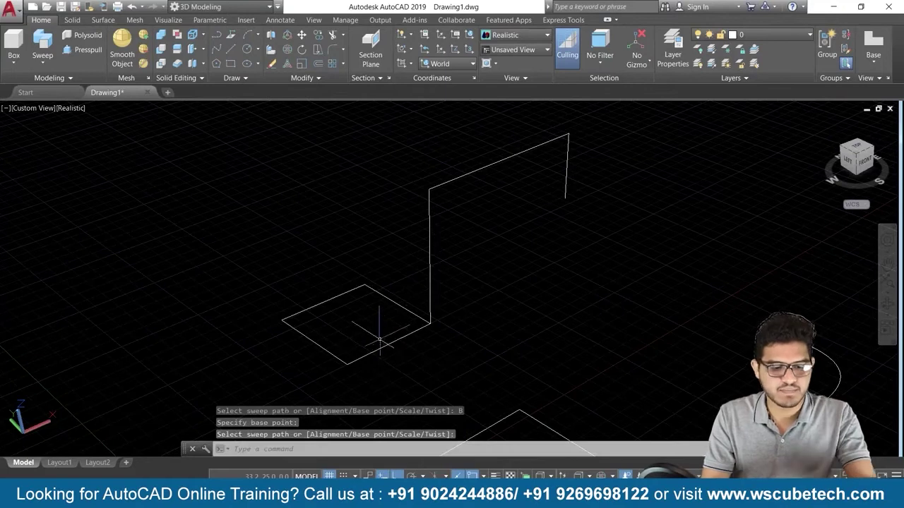
{"action": "key", "text": "Escape"}
- Sweep the square along the bent line from its corner base point into an L-shaped solid
{"action": "left_click", "coordinate": [37, 42]}
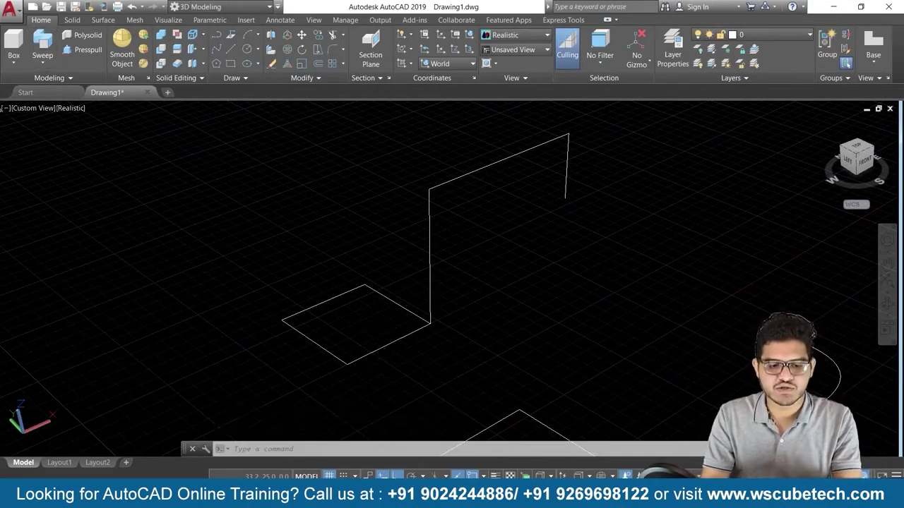
{"action": "left_click", "coordinate": [383, 345]}
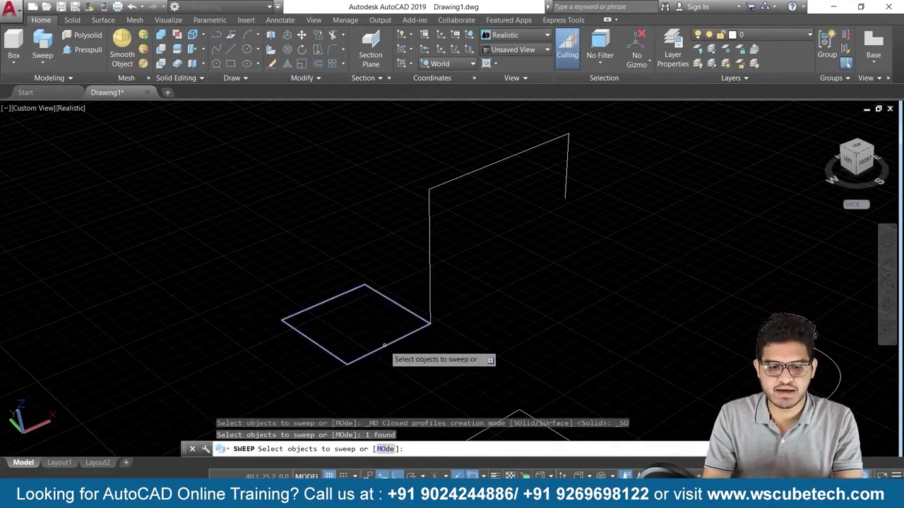
{"action": "key", "text": "Return"}
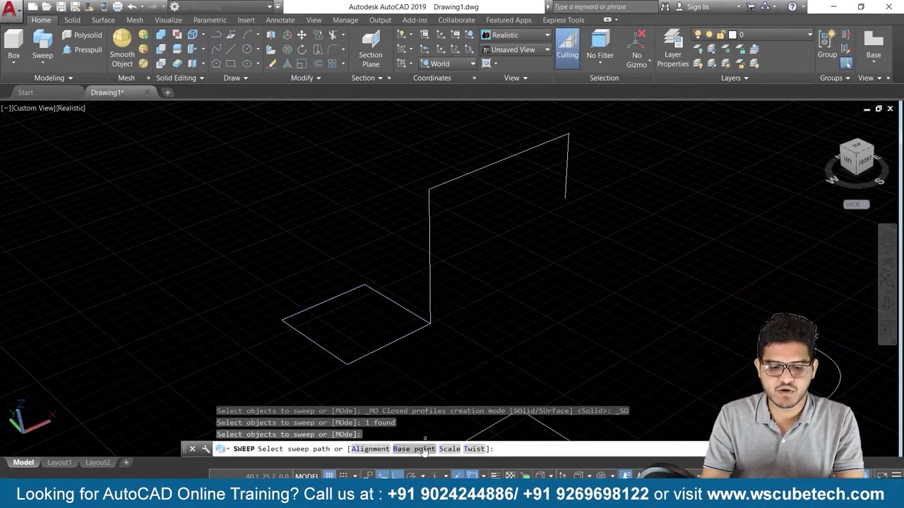
{"action": "left_click", "coordinate": [421, 449]}
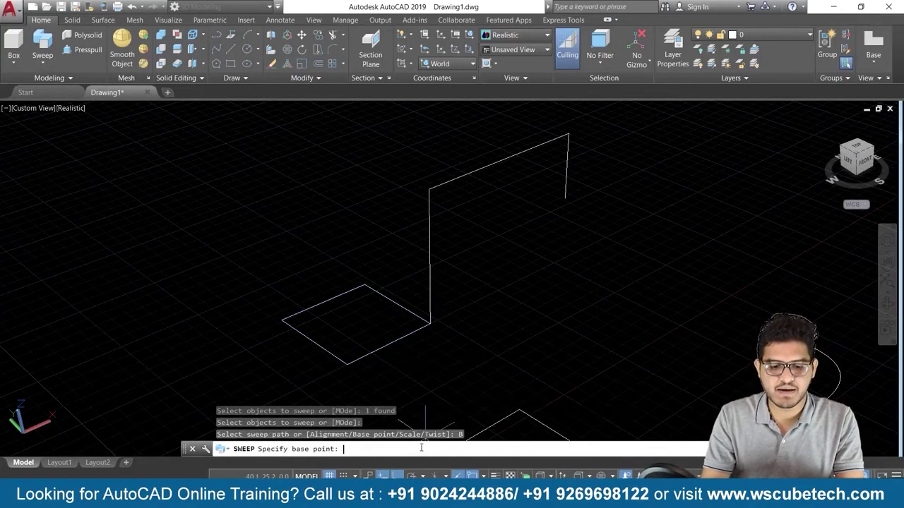
{"action": "left_click", "coordinate": [345, 364]}
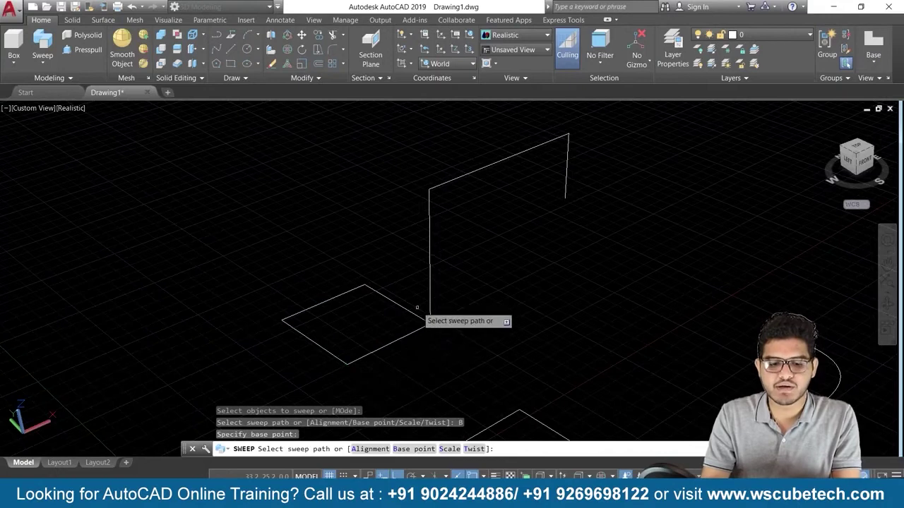
{"action": "left_click", "coordinate": [430, 272]}
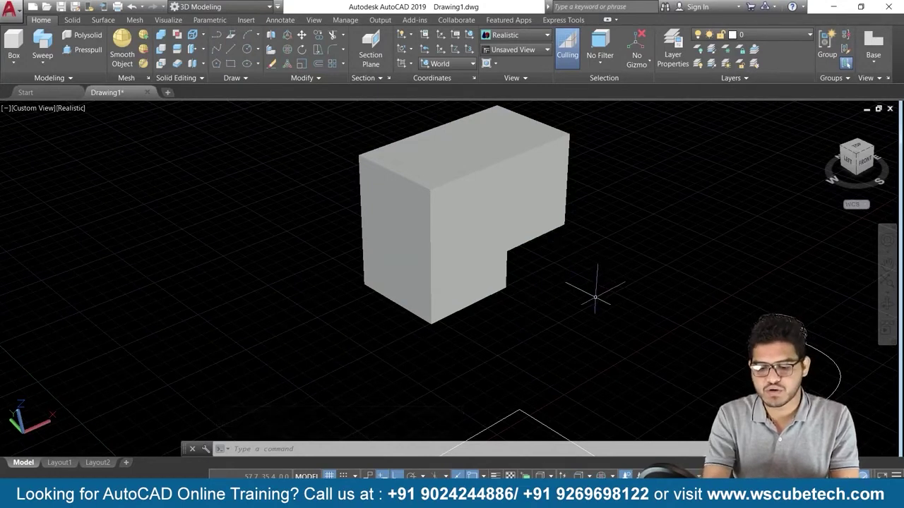
{"action": "type", "text": "sweep"}
{"action": "key", "text": "Return"}
- Pan the view right and down to centre the other square profile
{"action": "middle_click_drag", "start_coordinate": [234, 222], "coordinate": [356, 335]}
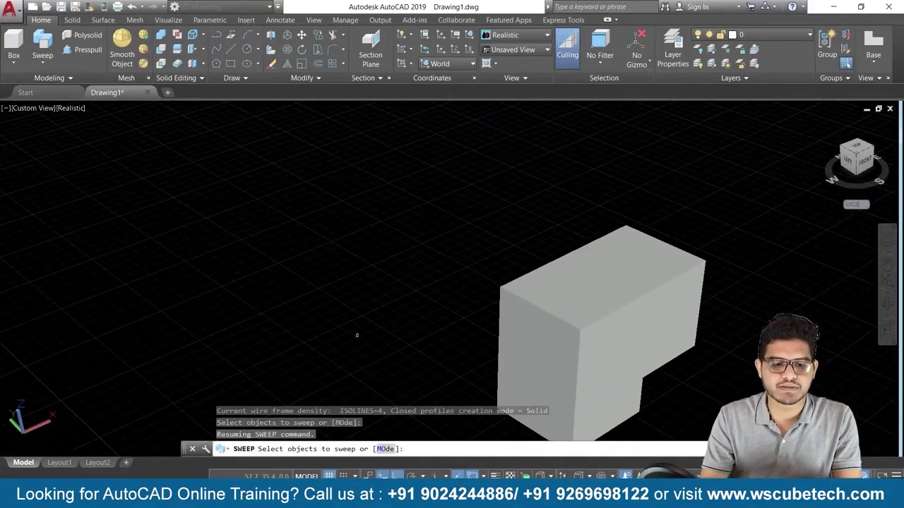
{"action": "middle_click_drag", "start_coordinate": [330, 288], "coordinate": [403, 333]}
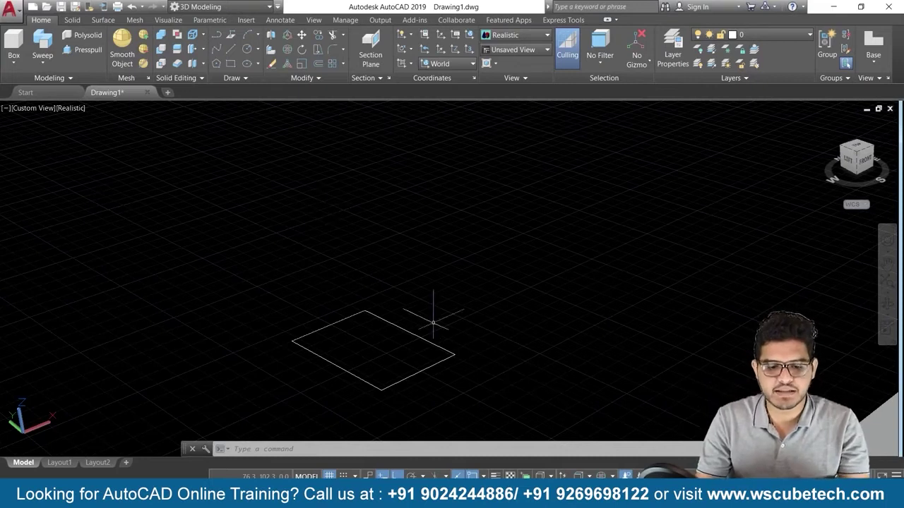
- Draw a vertical line straight up from the rectangle's right corner
{"action": "left_click", "coordinate": [233, 46]}
{"action": "left_click", "coordinate": [454, 354]}
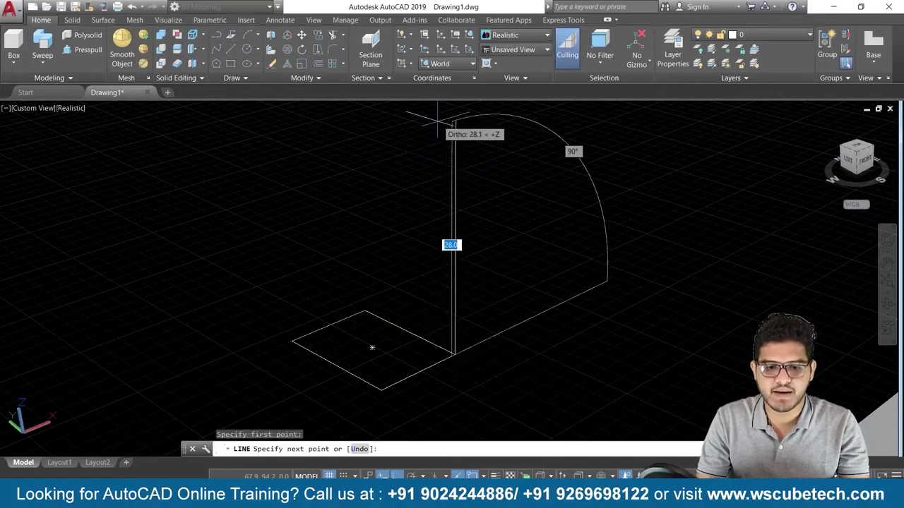
{"action": "left_click", "coordinate": [438, 124]}
{"action": "key", "text": "Return"}
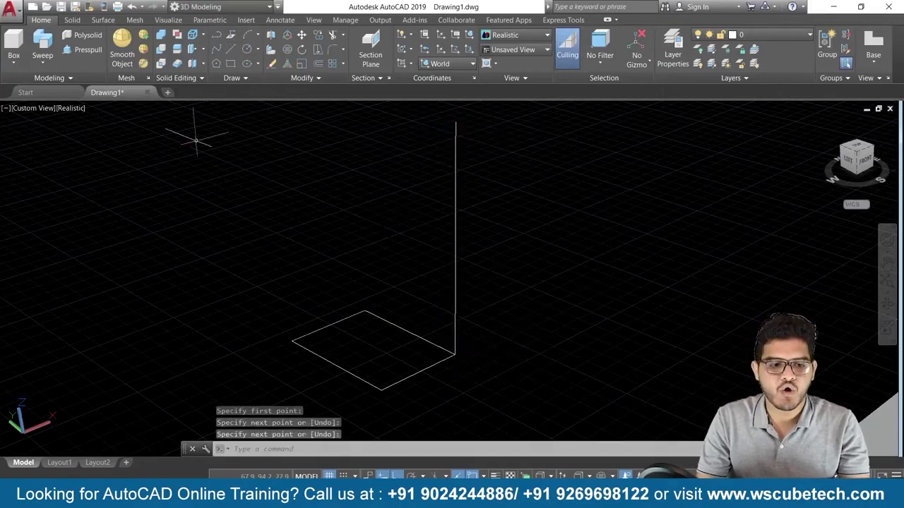
- Sweep the rectangle up the vertical line, tapering it to a 0.2 scale factor
{"action": "left_click", "coordinate": [48, 46]}
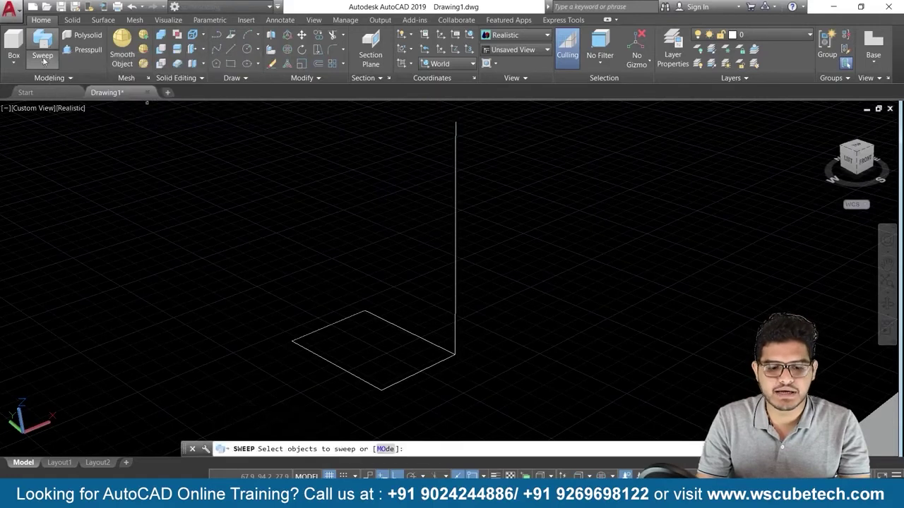
{"action": "left_click", "coordinate": [423, 368]}
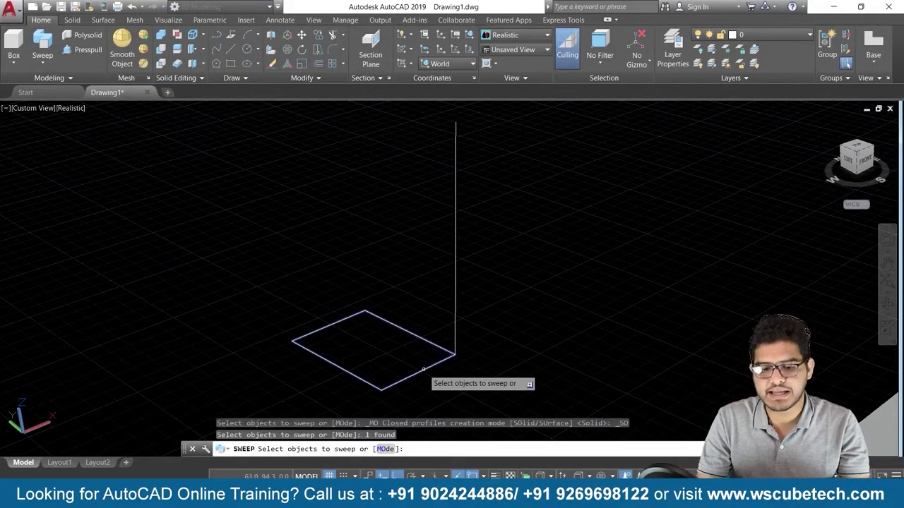
{"action": "key", "text": "Return"}
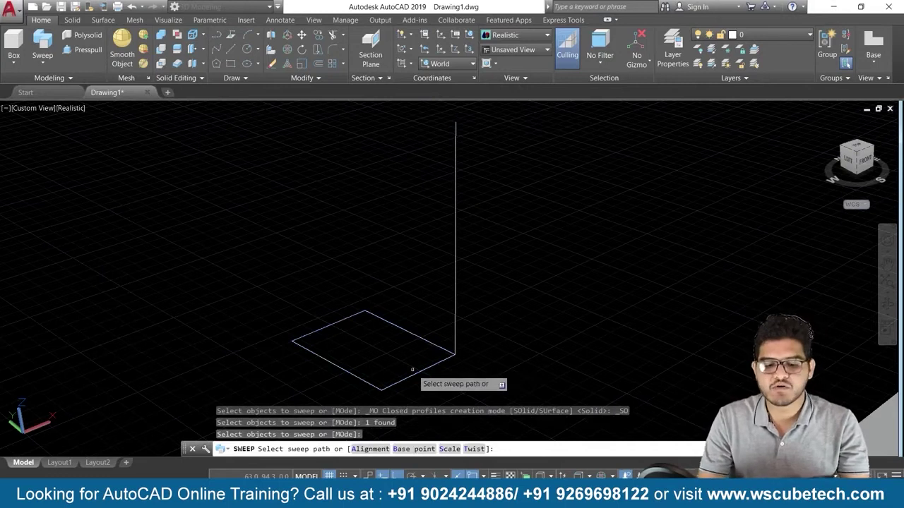
{"action": "left_click", "coordinate": [449, 449]}
{"action": "type", "text": "0.2"}
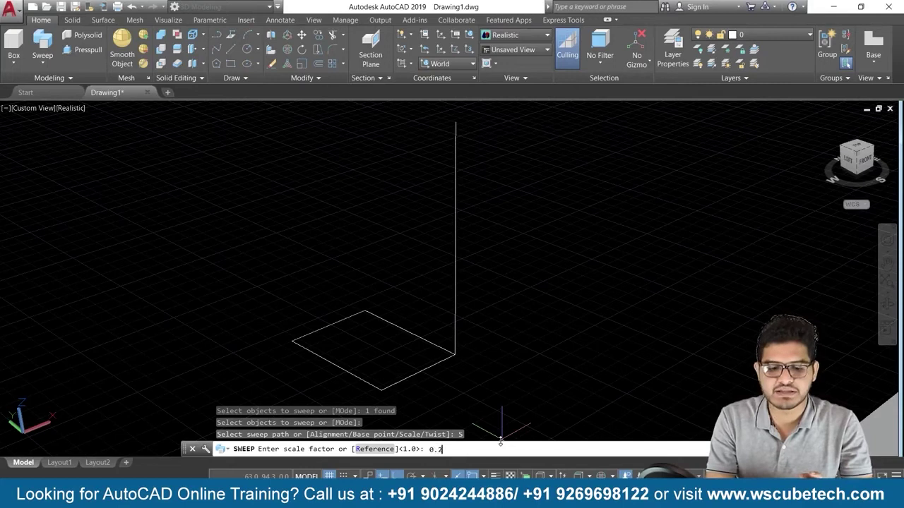
{"action": "key", "text": "Return"}
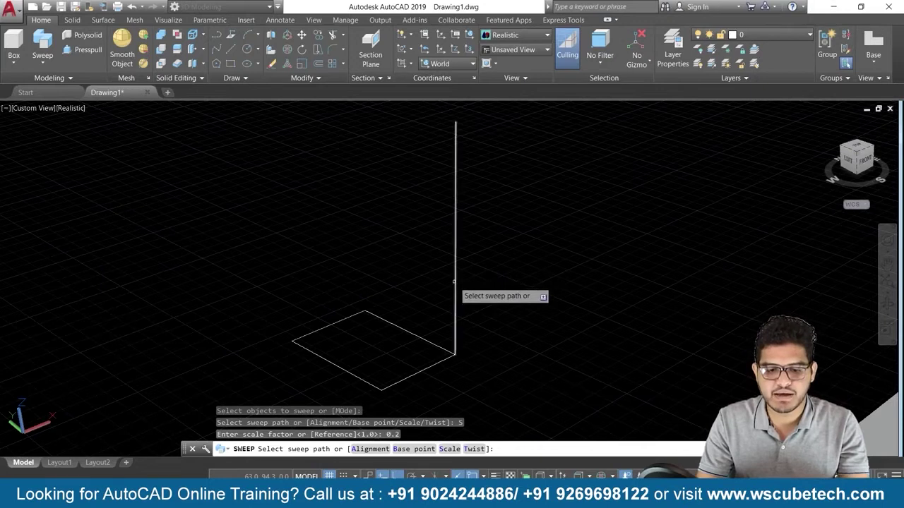
{"action": "left_click", "coordinate": [456, 282]}
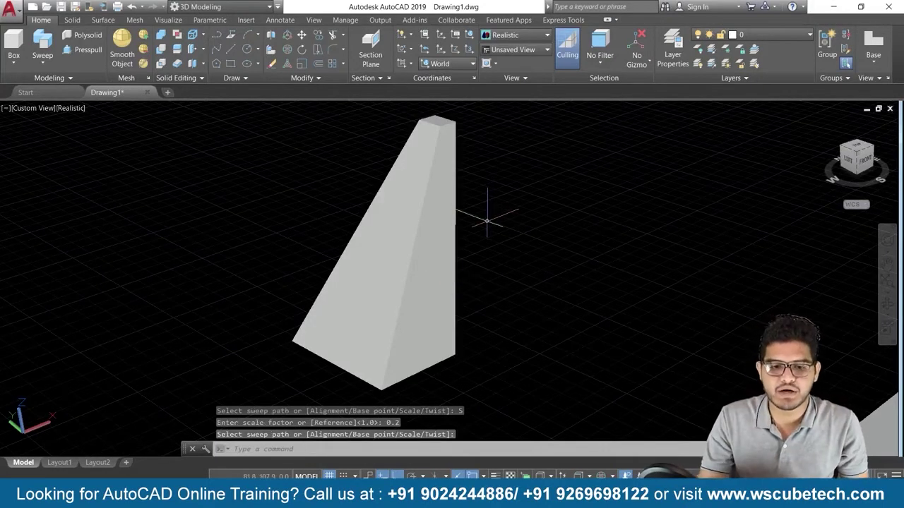
{"action": "mouse_move", "coordinate": [499, 182]}
{"action": "middle_mouse_down", "text": "shift"}
{"action": "mouse_move", "coordinate": [516, 273]}
{"action": "mouse_move", "coordinate": [507, 309]}
{"action": "mouse_move", "coordinate": [393, 289]}
{"action": "mouse_move", "coordinate": [468, 306]}
{"action": "mouse_move", "coordinate": [486, 218]}
{"action": "mouse_move", "coordinate": [577, 276]}
{"action": "mouse_move", "coordinate": [520, 306]}
{"action": "middle_mouse_up", "text": "shift"}
{"action": "key", "text": "Escape"}
{"action": "key", "text": "Escape"}
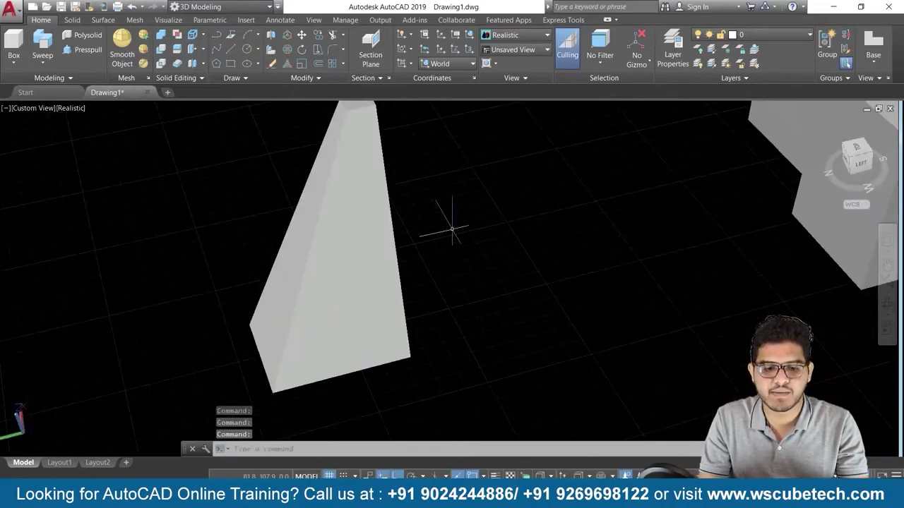
{"action": "left_click", "coordinate": [823, 122]}
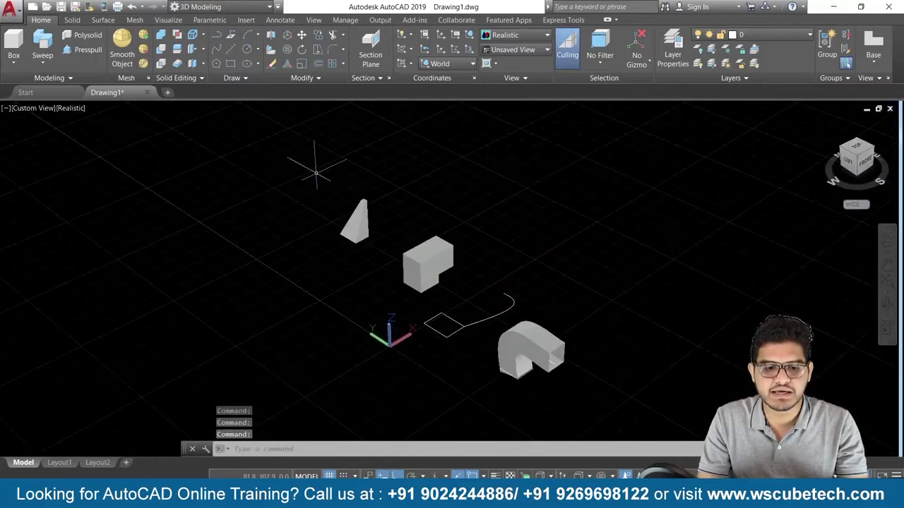
{"action": "scroll", "coordinate": [494, 286], "scroll_direction": "up", "scroll_amount": 2}
{"action": "scroll", "coordinate": [438, 296], "scroll_direction": "up", "scroll_amount": 1}
{"action": "scroll", "coordinate": [440, 412], "scroll_direction": "up", "scroll_amount": 3}
{"action": "scroll", "coordinate": [420, 401], "scroll_direction": "up", "scroll_amount": 1}
{"action": "mouse_move", "coordinate": [420, 401]}
{"action": "middle_mouse_down", "text": "shift"}
{"action": "mouse_move", "coordinate": [372, 315]}
{"action": "mouse_move", "coordinate": [461, 274]}
{"action": "middle_mouse_up", "text": "shift"}
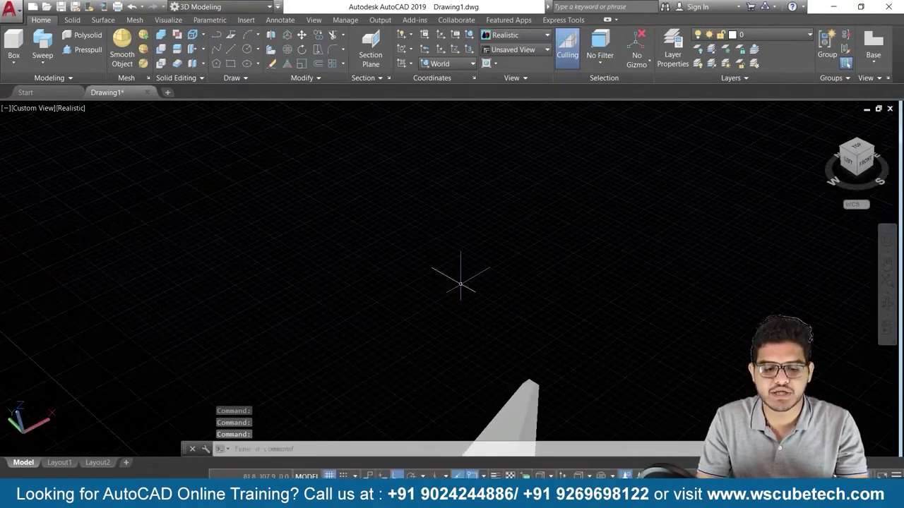
{"action": "middle_click_drag", "start_coordinate": [414, 244], "coordinate": [453, 274], "text": "shift"}
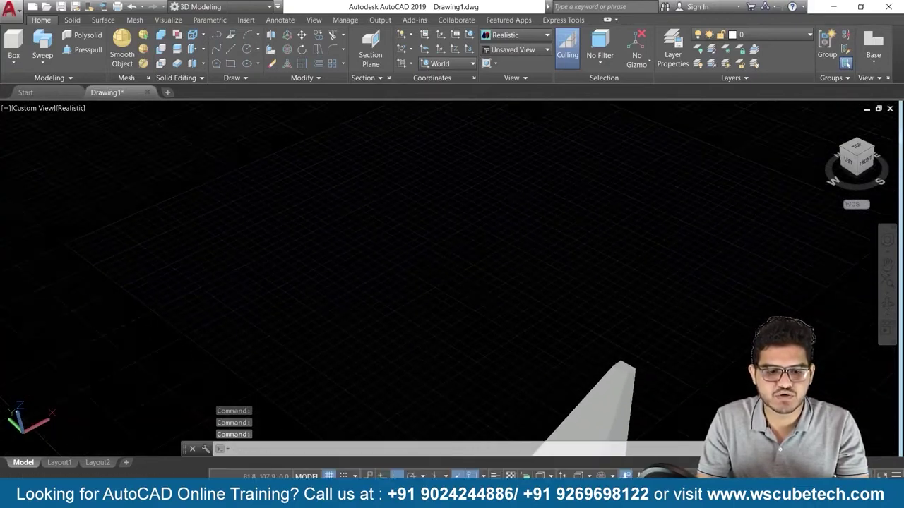
- Draw a 6-sided inscribed polygon on the ground plane
{"action": "left_click", "coordinate": [217, 64]}
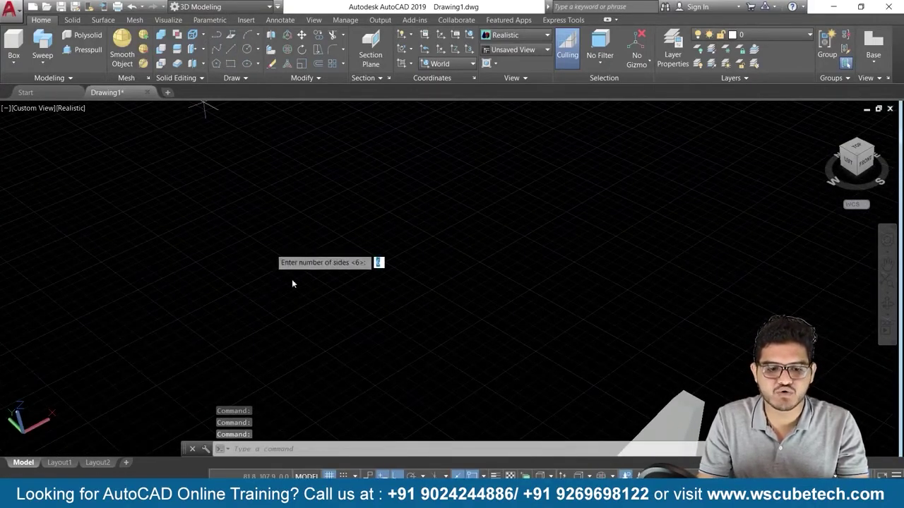
{"action": "key", "text": "Return"}
{"action": "left_click", "coordinate": [319, 252]}
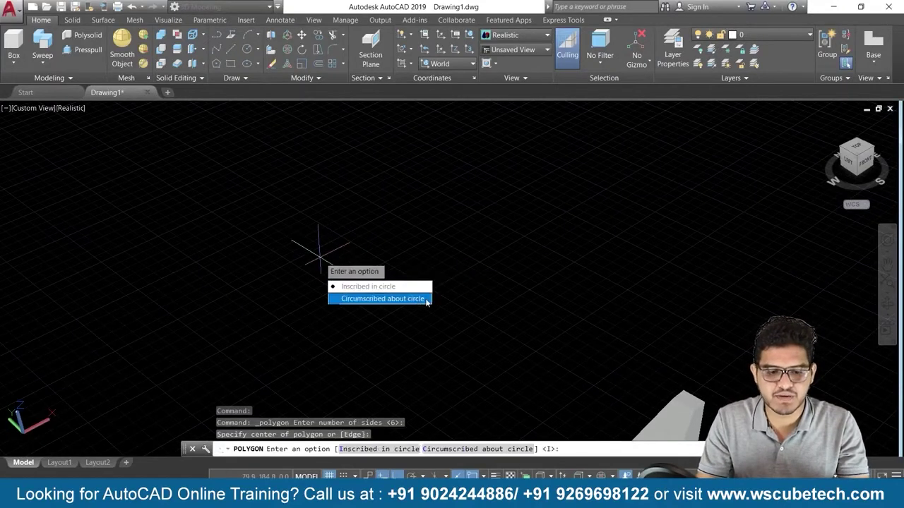
{"action": "left_click", "coordinate": [399, 288]}
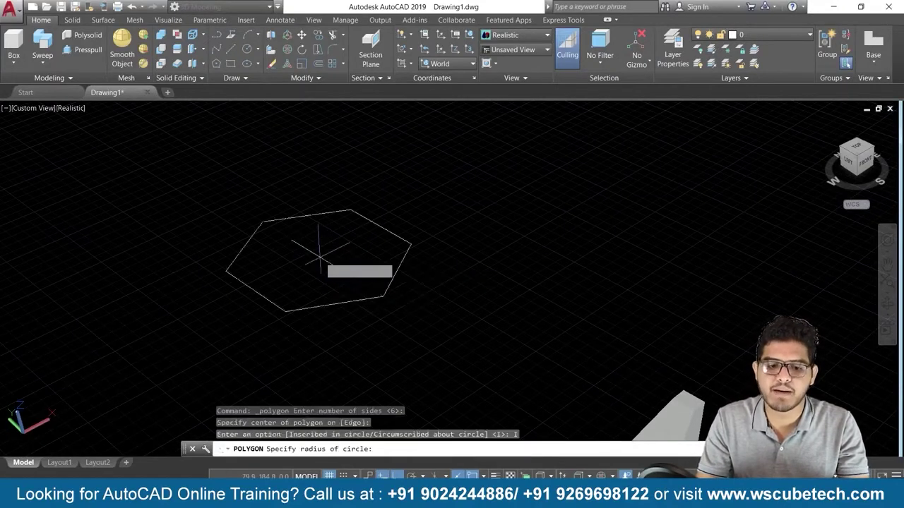
{"action": "left_click", "coordinate": [421, 284]}
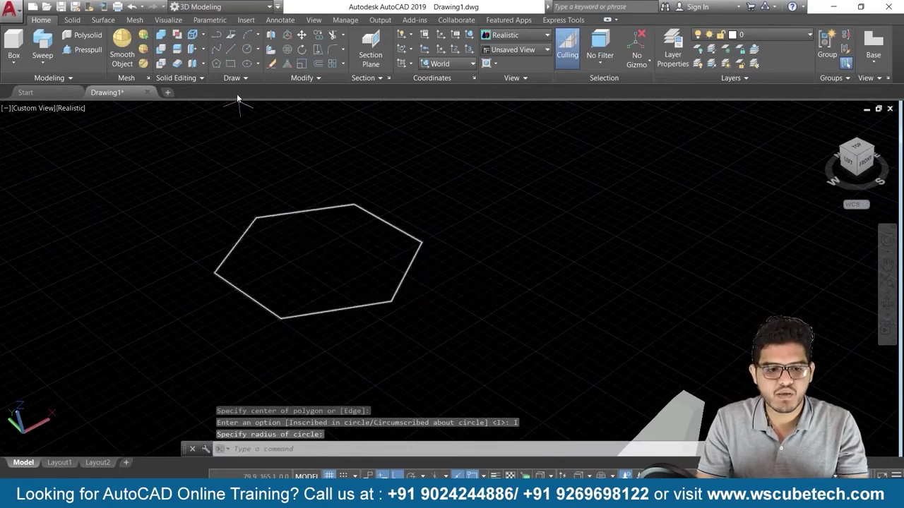
- Draw a vertical line rising from one of the hexagon's corners
{"action": "left_click", "coordinate": [235, 48]}
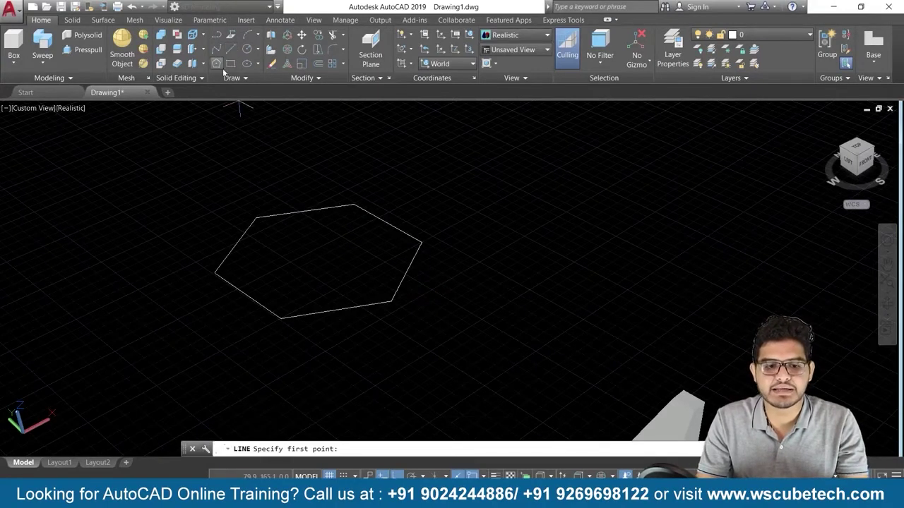
{"action": "left_click", "coordinate": [421, 242]}
{"action": "middle_click_drag", "start_coordinate": [413, 162], "coordinate": [433, 223]}
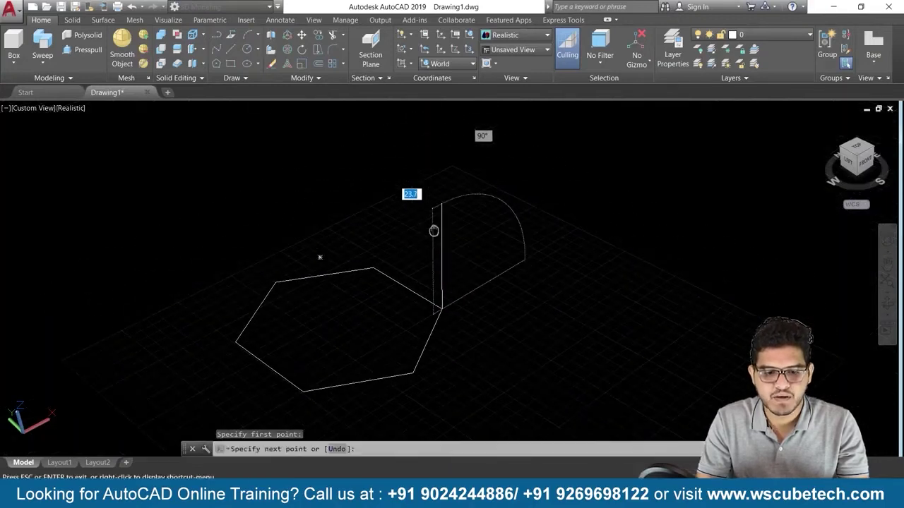
{"action": "scroll", "coordinate": [430, 226], "scroll_direction": "down", "scroll_amount": 1}
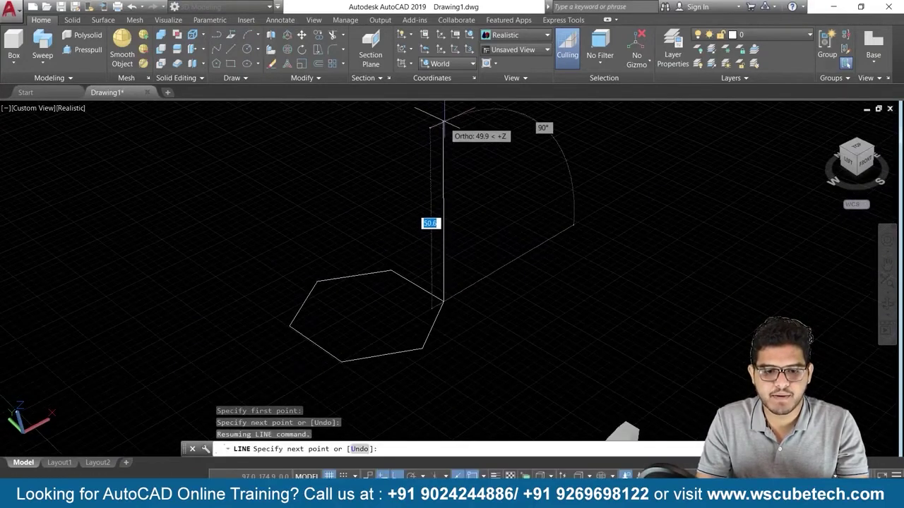
{"action": "middle_click_drag", "start_coordinate": [443, 123], "coordinate": [450, 211]}
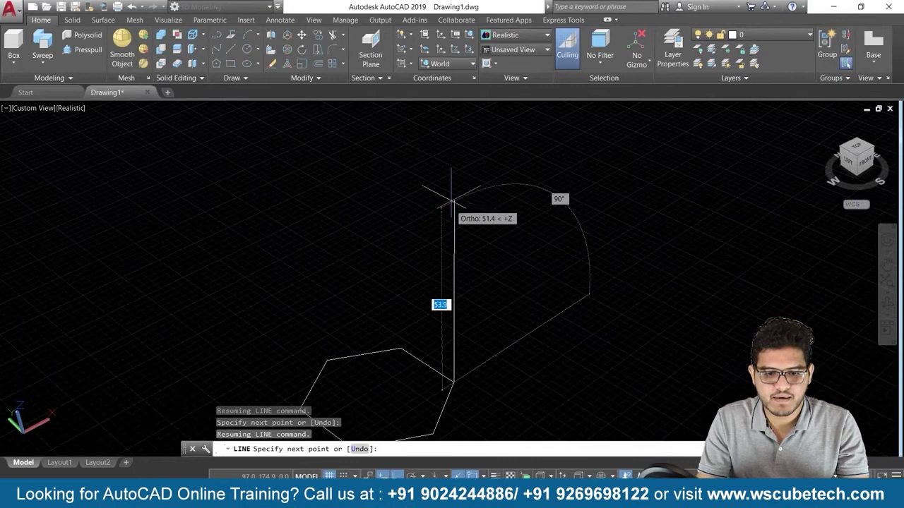
{"action": "left_click", "coordinate": [451, 205]}
{"action": "key", "text": "Return"}
{"action": "scroll", "coordinate": [401, 261], "scroll_direction": "down", "scroll_amount": 1}
{"action": "scroll", "coordinate": [420, 206], "scroll_direction": "up", "scroll_amount": 1}
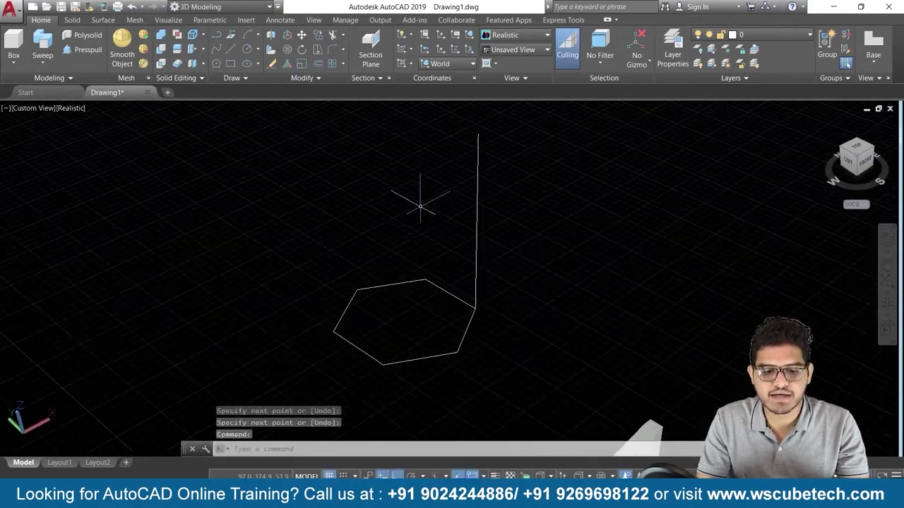
{"action": "scroll", "coordinate": [420, 207], "scroll_direction": "up", "scroll_amount": 1}
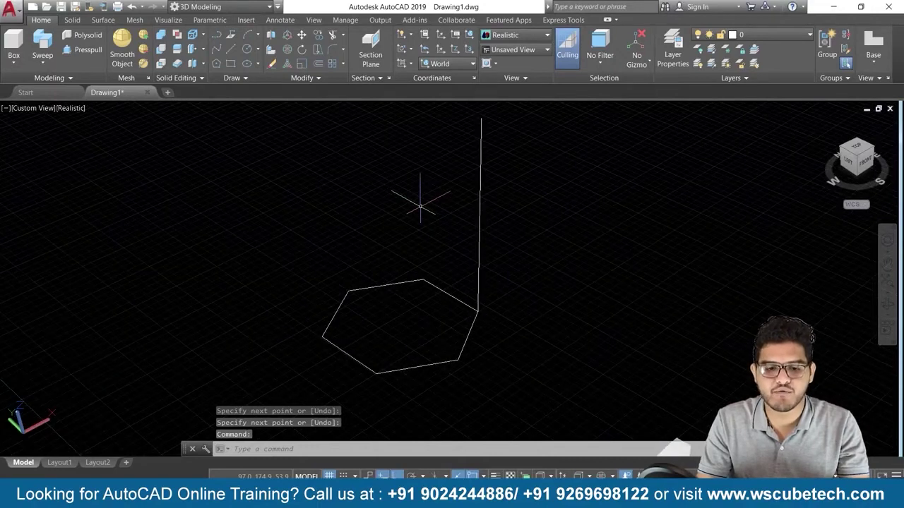
{"action": "left_click", "coordinate": [361, 497]}
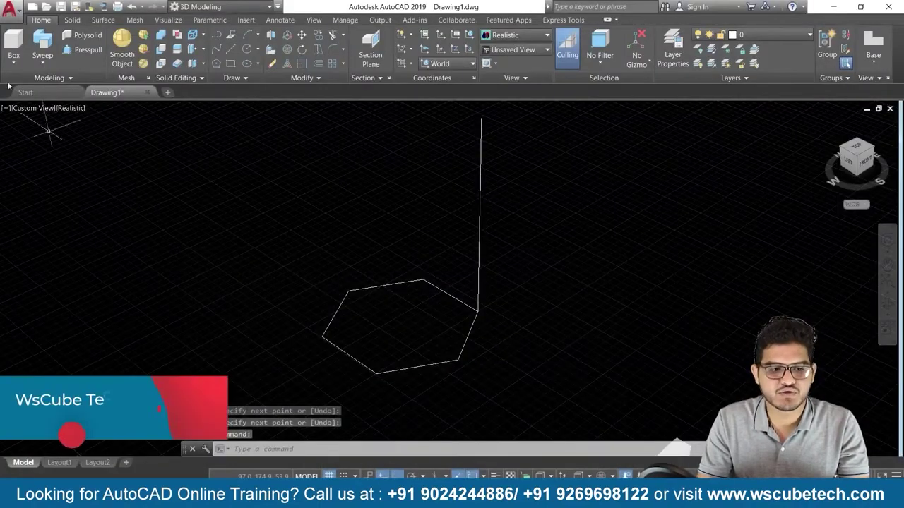
- Sweep the hexagon profile along the vertical line with a 360-degree twist
{"action": "left_click", "coordinate": [42, 43]}
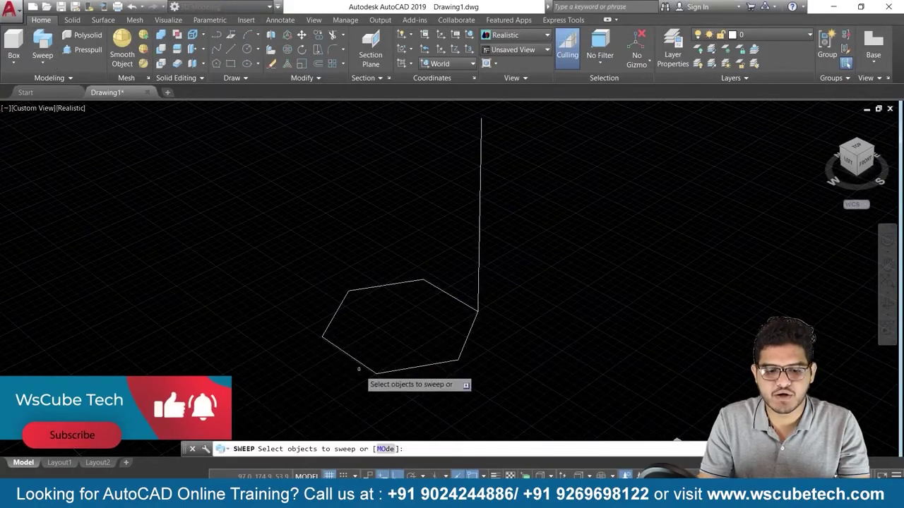
{"action": "left_click", "coordinate": [417, 368]}
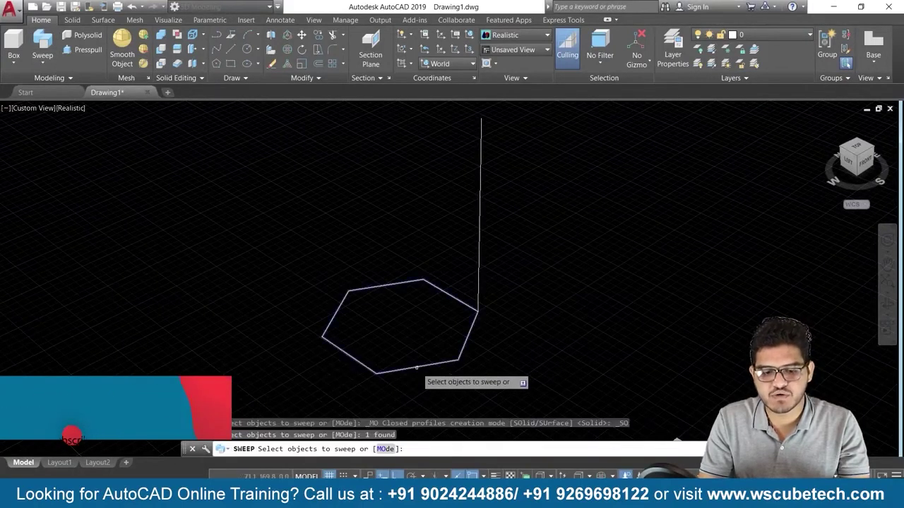
{"action": "key", "text": "Return"}
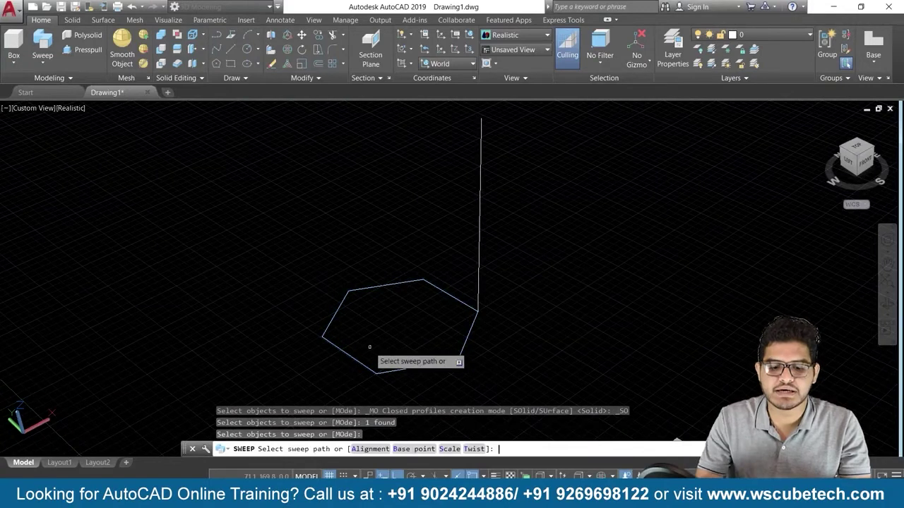
{"action": "left_click", "coordinate": [472, 448]}
{"action": "type", "text": "360"}
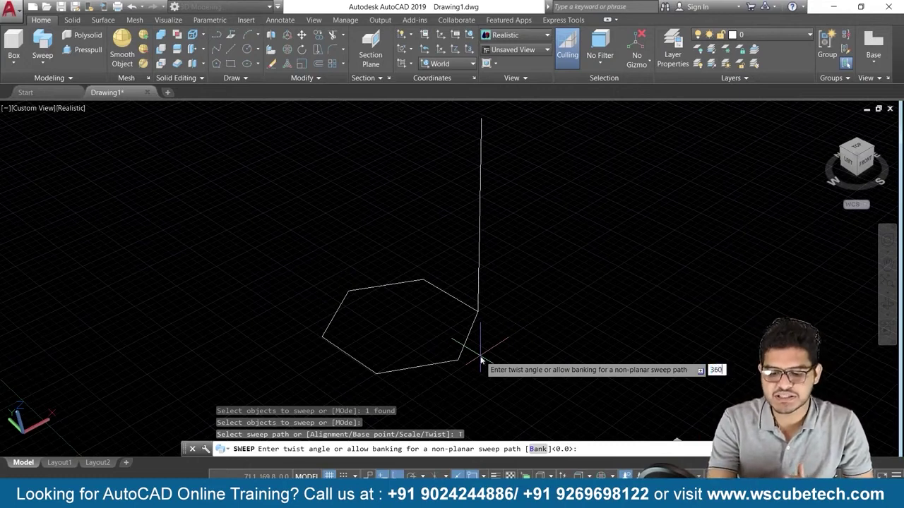
{"action": "key", "text": "Return"}
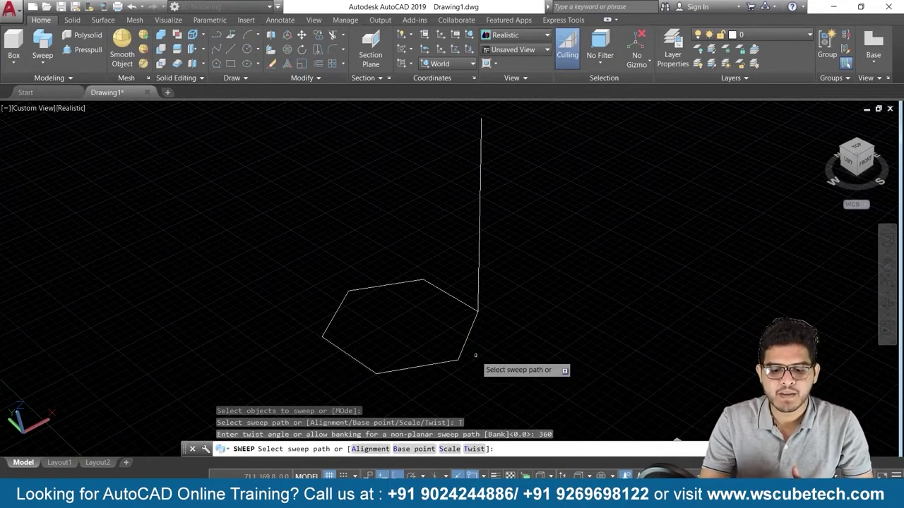
{"action": "left_click", "coordinate": [478, 273]}
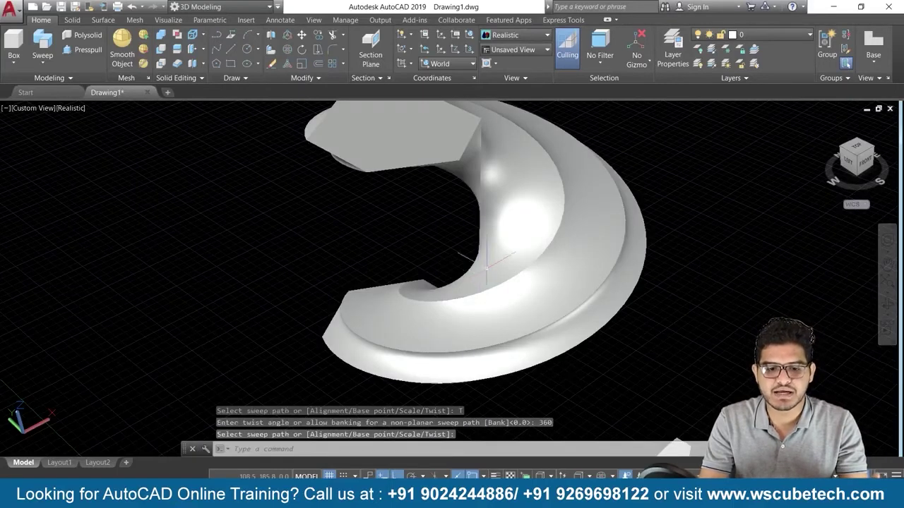
- Zoom and pan so the twisted hexagonal solid sits in the lower-left corner
{"action": "scroll", "coordinate": [335, 233], "scroll_direction": "down", "scroll_amount": 1}
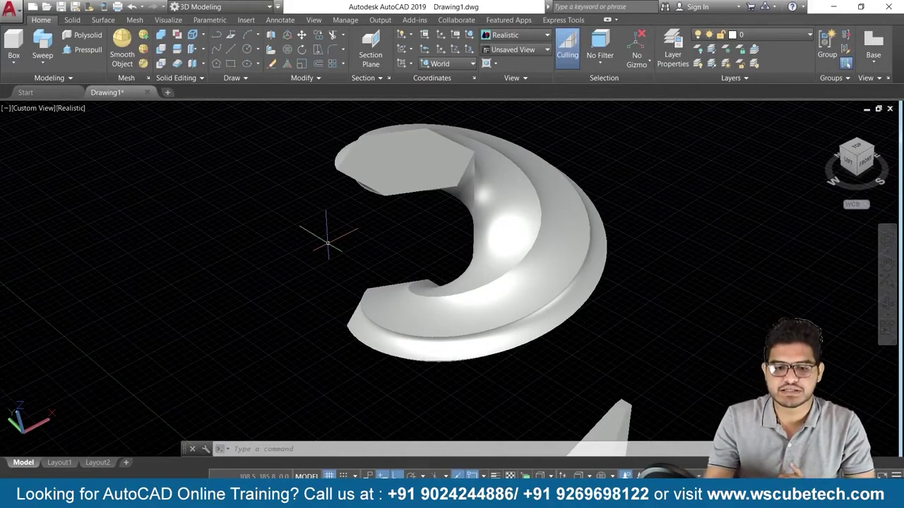
{"action": "scroll", "coordinate": [514, 240], "scroll_direction": "down", "scroll_amount": 2}
{"action": "mouse_move", "coordinate": [599, 204]}
{"action": "middle_mouse_down"}
{"action": "mouse_move", "coordinate": [480, 292]}
{"action": "mouse_move", "coordinate": [414, 357]}
{"action": "middle_mouse_up"}
{"action": "scroll", "coordinate": [450, 323], "scroll_direction": "up", "scroll_amount": 1}
{"action": "scroll", "coordinate": [459, 261], "scroll_direction": "up", "scroll_amount": 1}
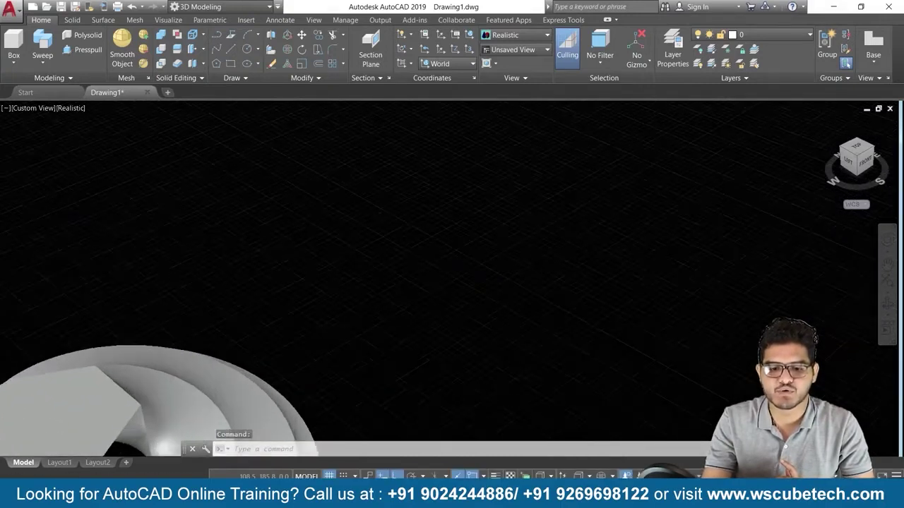
{"action": "scroll", "coordinate": [469, 247], "scroll_direction": "up", "scroll_amount": 1}
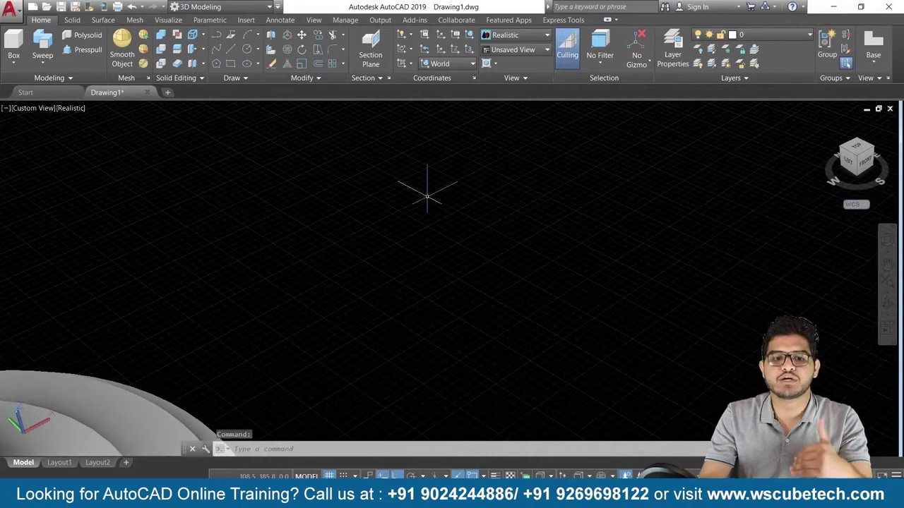
{"action": "left_click", "coordinate": [255, 79]}
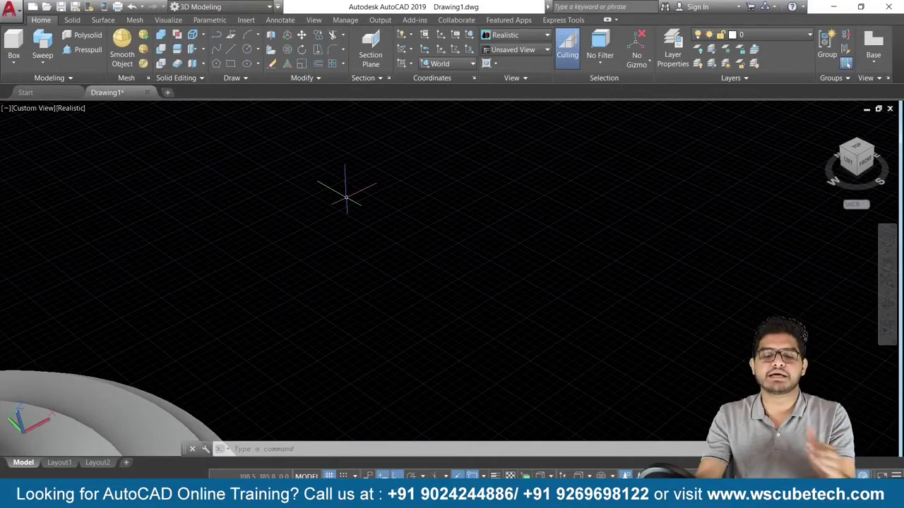
- Start a Helix from the expanded Draw panel, placing its base centre with radius 20.2
{"action": "left_click", "coordinate": [240, 78]}
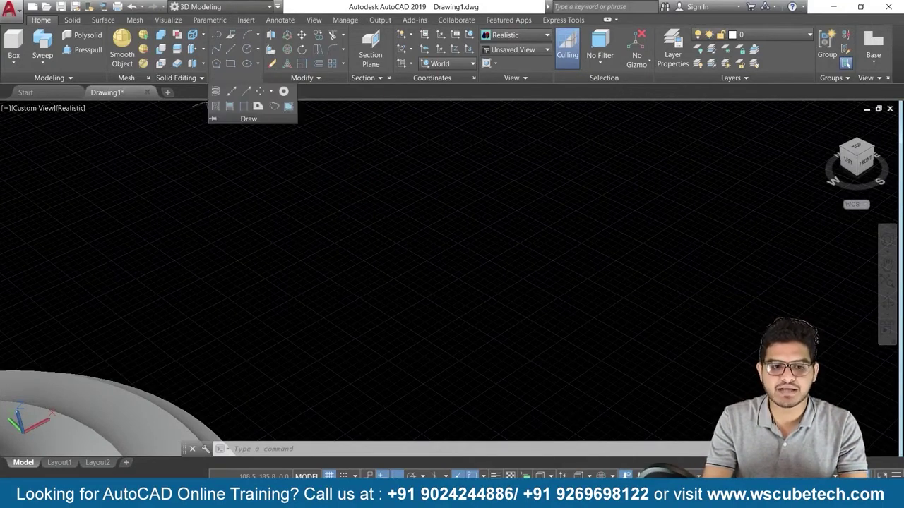
{"action": "left_click", "coordinate": [216, 91]}
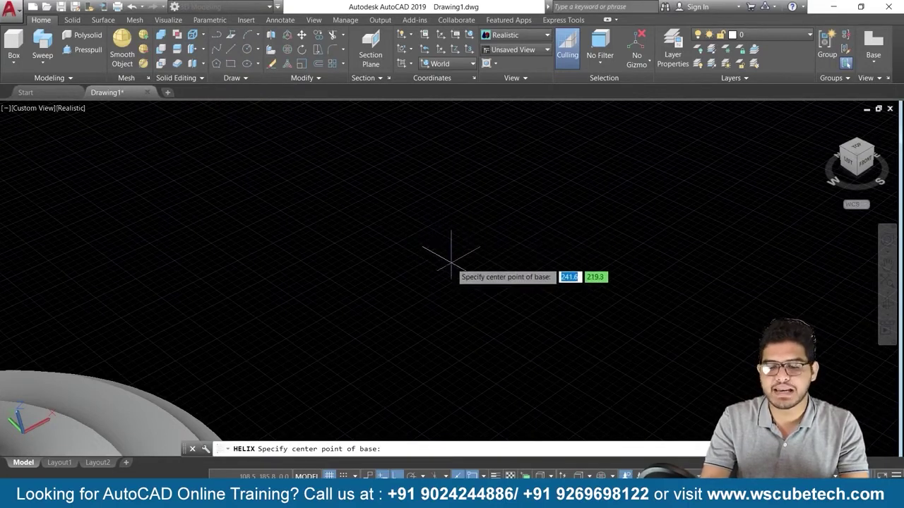
{"action": "left_click", "coordinate": [485, 247]}
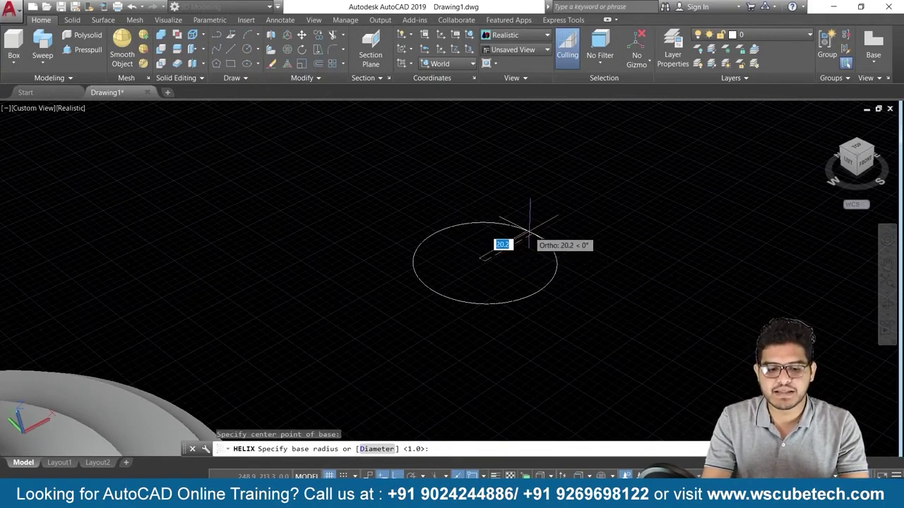
{"action": "left_click", "coordinate": [530, 232]}
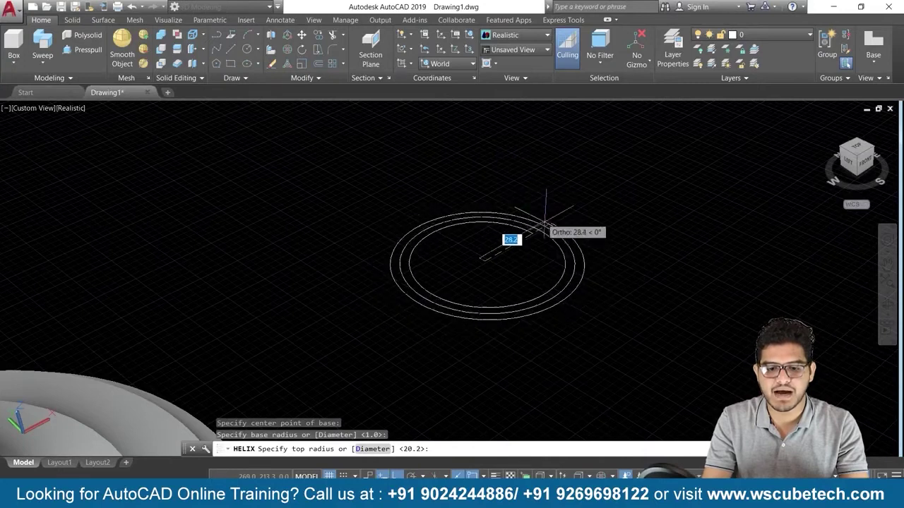
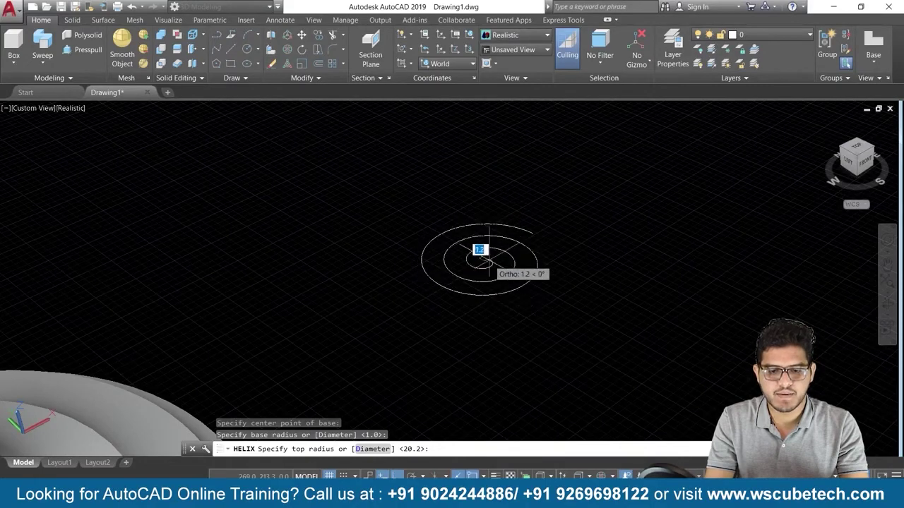
- Accept the helix's top radius and set its height to 42.6, then orbit and zoom
{"action": "left_click", "coordinate": [487, 260]}
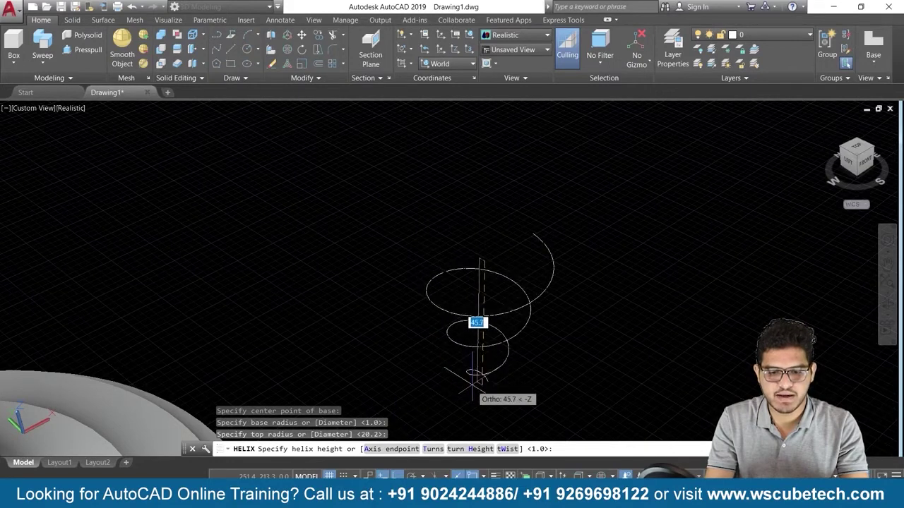
{"action": "left_click", "coordinate": [507, 379]}
{"action": "mouse_move", "coordinate": [572, 251]}
{"action": "middle_mouse_down", "text": "shift"}
{"action": "mouse_move", "coordinate": [573, 242]}
{"action": "mouse_move", "coordinate": [433, 226]}
{"action": "middle_mouse_up", "text": "shift"}
{"action": "scroll", "coordinate": [530, 243], "scroll_direction": "up", "scroll_amount": 2}
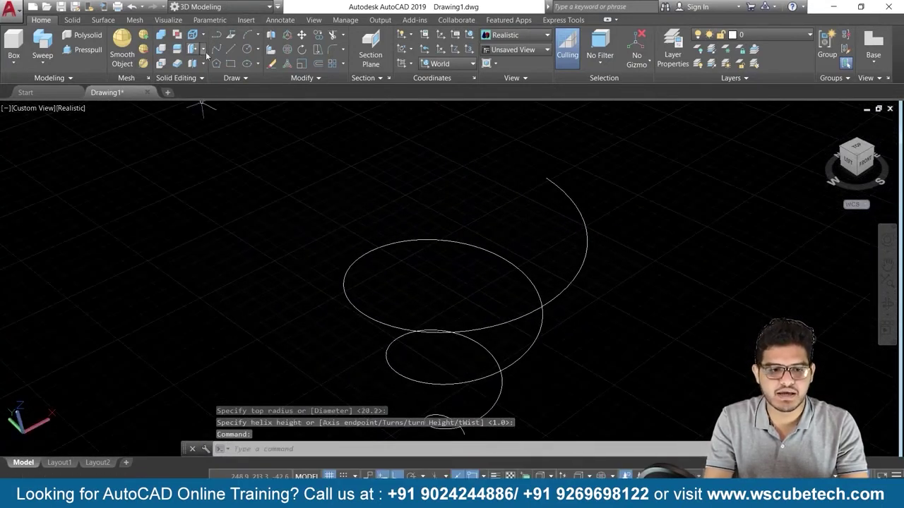
{"action": "left_click", "coordinate": [246, 50]}
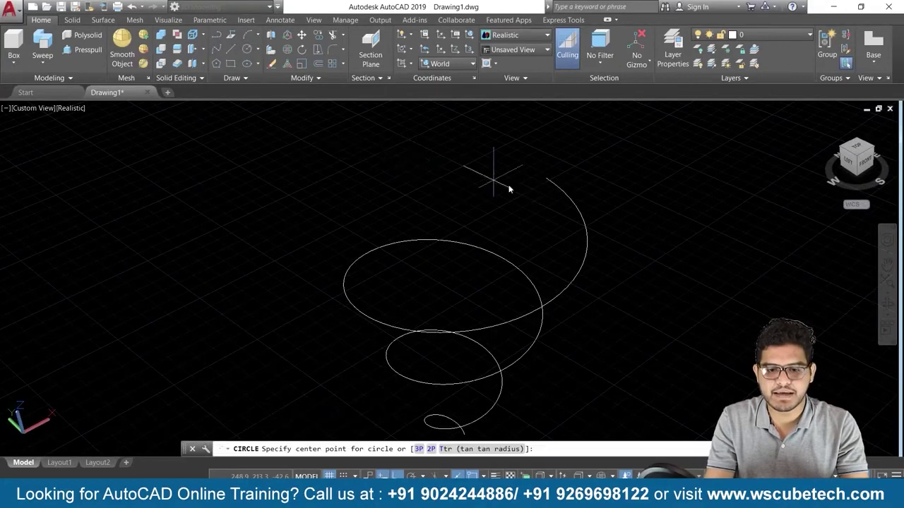
- Draw a radius 1.1 circle at the helix's top end and select it
{"action": "left_click", "coordinate": [534, 158]}
{"action": "left_click", "coordinate": [571, 164]}
{"action": "mouse_move", "coordinate": [657, 273]}
{"action": "middle_mouse_down", "text": "shift"}
{"action": "mouse_move", "coordinate": [476, 265]}
{"action": "mouse_move", "coordinate": [585, 333]}
{"action": "mouse_move", "coordinate": [666, 236]}
{"action": "mouse_move", "coordinate": [666, 276]}
{"action": "mouse_move", "coordinate": [693, 305]}
{"action": "mouse_move", "coordinate": [642, 239]}
{"action": "middle_mouse_up", "text": "shift"}
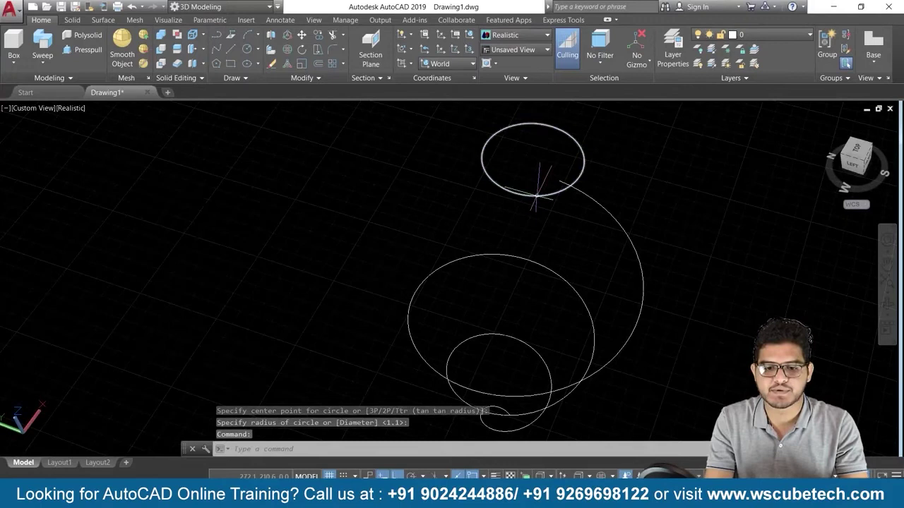
{"action": "left_click", "coordinate": [534, 194]}
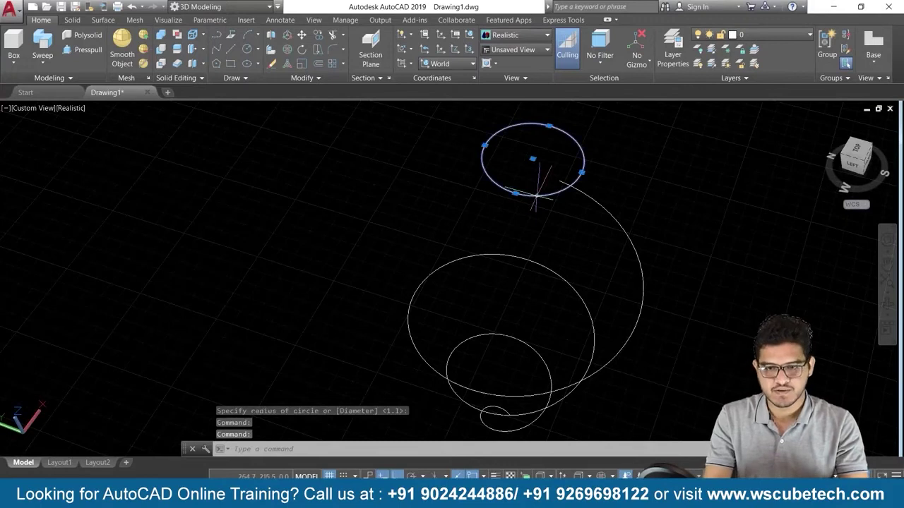
- Use the Rotate Gizmo to turn the top circle twice into a new orientation
{"action": "left_click", "coordinate": [644, 60]}
{"action": "left_click", "coordinate": [650, 105]}
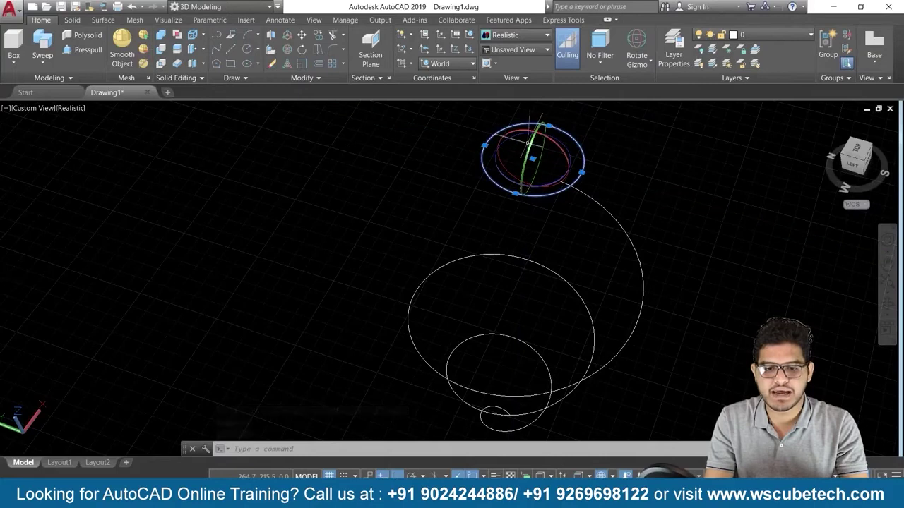
{"action": "left_click", "coordinate": [538, 132]}
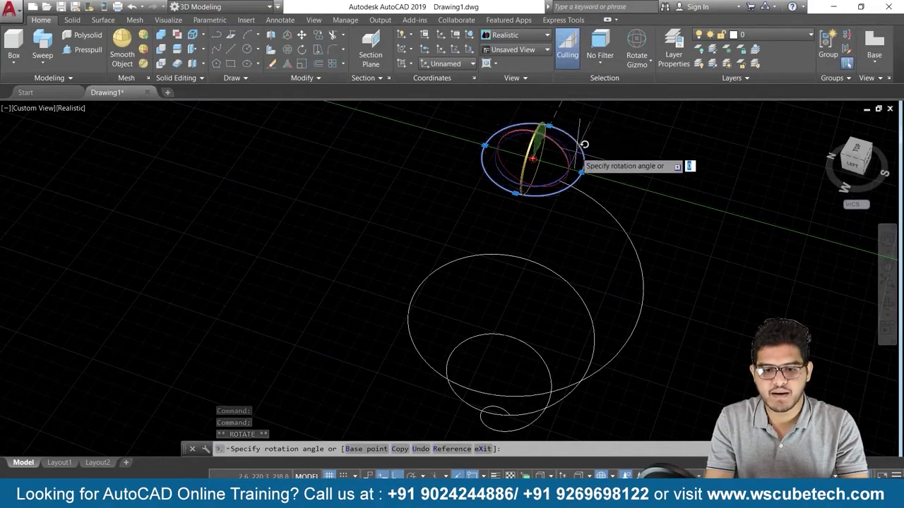
{"action": "left_click", "coordinate": [544, 134]}
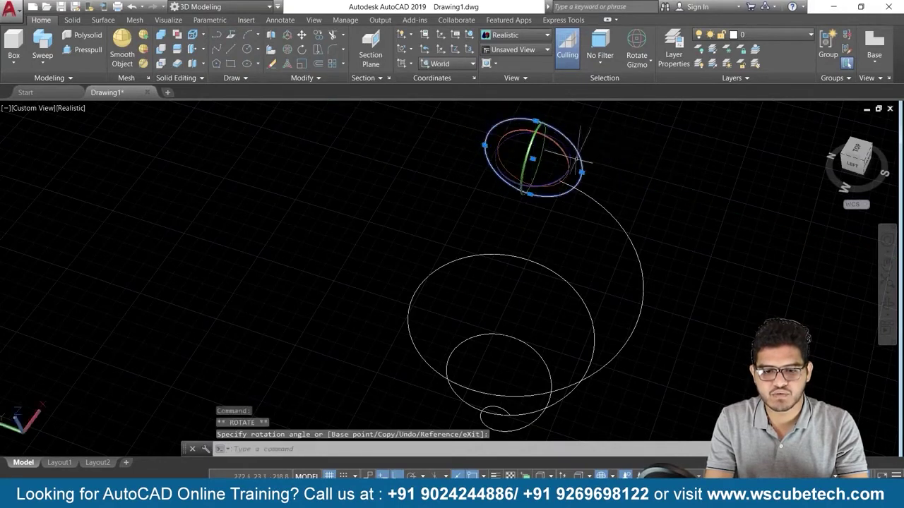
{"action": "left_click", "coordinate": [529, 147]}
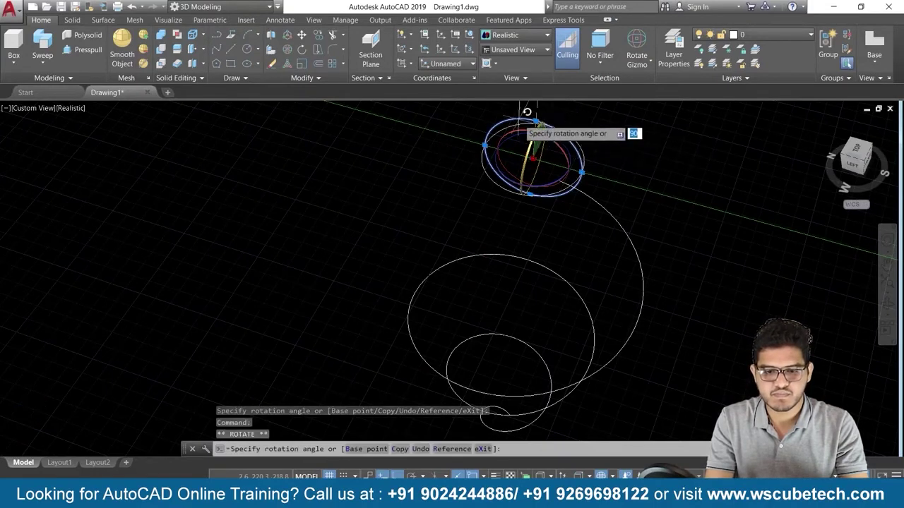
{"action": "left_click", "coordinate": [584, 125]}
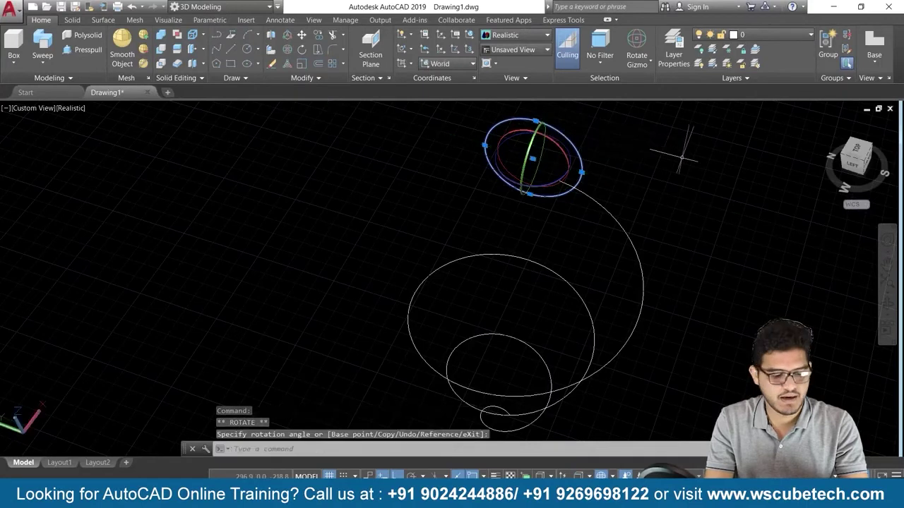
{"action": "type", "text": "c"}
{"action": "key", "text": "Return"}
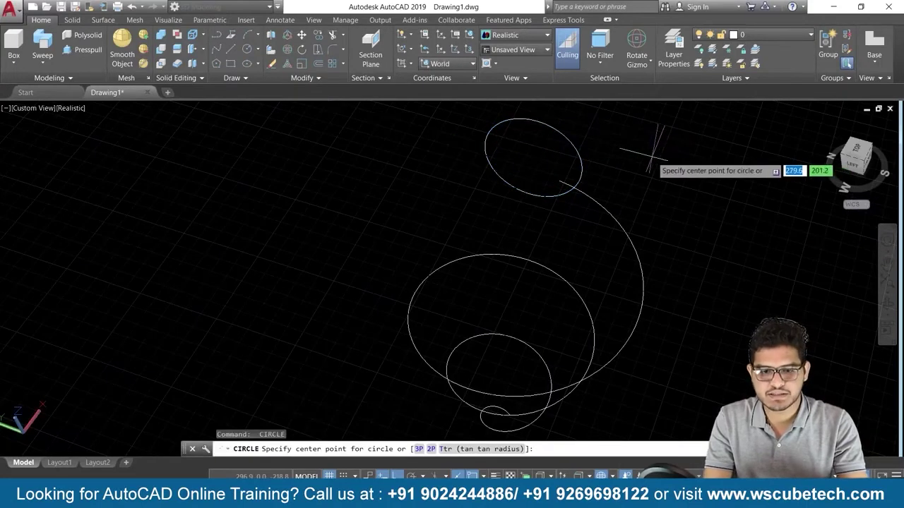
{"action": "mouse_move", "coordinate": [652, 156]}
{"action": "middle_mouse_down", "text": "shift"}
{"action": "mouse_move", "coordinate": [522, 161]}
{"action": "mouse_move", "coordinate": [581, 172]}
{"action": "mouse_move", "coordinate": [677, 146]}
{"action": "mouse_move", "coordinate": [646, 168]}
{"action": "mouse_move", "coordinate": [531, 157]}
{"action": "mouse_move", "coordinate": [593, 197]}
{"action": "middle_mouse_up", "text": "shift"}
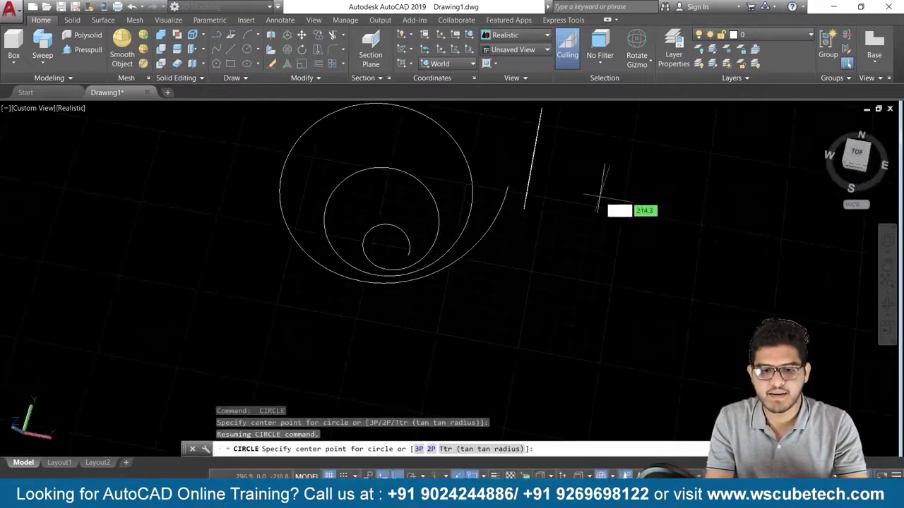
{"action": "mouse_move", "coordinate": [514, 177]}
{"action": "middle_mouse_down", "text": "shift"}
{"action": "mouse_move", "coordinate": [569, 196]}
{"action": "mouse_move", "coordinate": [602, 145]}
{"action": "mouse_move", "coordinate": [629, 202]}
{"action": "mouse_move", "coordinate": [658, 179]}
{"action": "mouse_move", "coordinate": [638, 186]}
{"action": "mouse_move", "coordinate": [635, 213]}
{"action": "mouse_move", "coordinate": [662, 198]}
{"action": "mouse_move", "coordinate": [656, 212]}
{"action": "middle_mouse_up", "text": "shift"}
{"action": "mouse_move", "coordinate": [466, 165]}
{"action": "middle_mouse_down"}
{"action": "mouse_move", "coordinate": [466, 229]}
{"action": "mouse_move", "coordinate": [482, 247]}
{"action": "middle_mouse_up"}
{"action": "scroll", "coordinate": [460, 233], "scroll_direction": "up", "scroll_amount": 2}
{"action": "scroll", "coordinate": [440, 212], "scroll_direction": "up", "scroll_amount": 2}
{"action": "scroll", "coordinate": [450, 187], "scroll_direction": "up", "scroll_amount": 1}
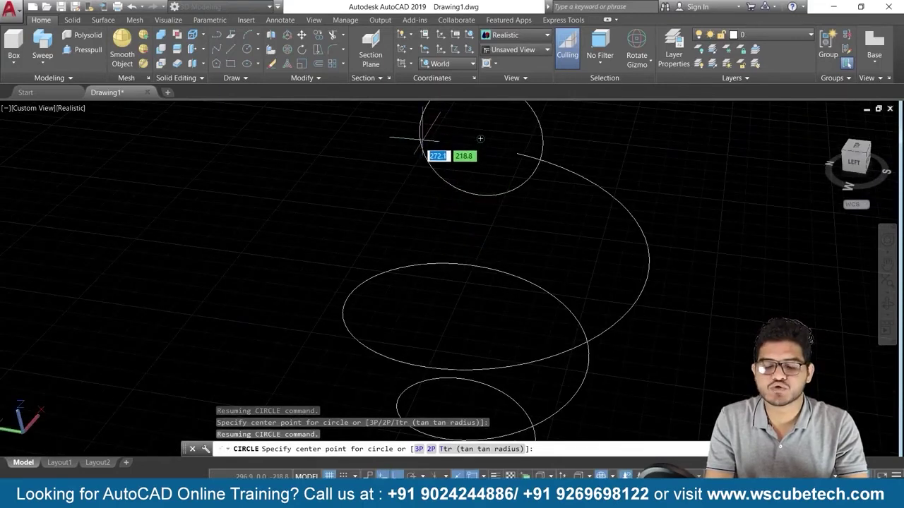
{"action": "scroll", "coordinate": [387, 173], "scroll_direction": "down", "scroll_amount": 1}
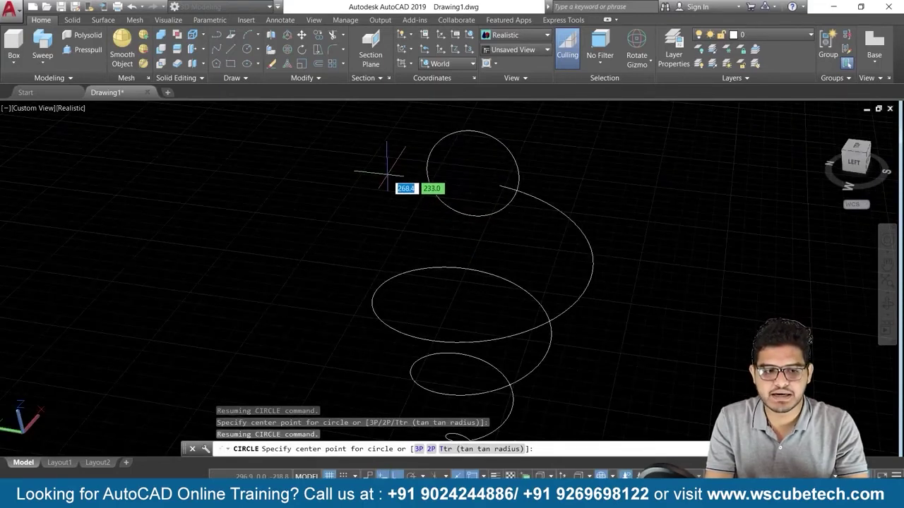
{"action": "left_click", "coordinate": [45, 41]}
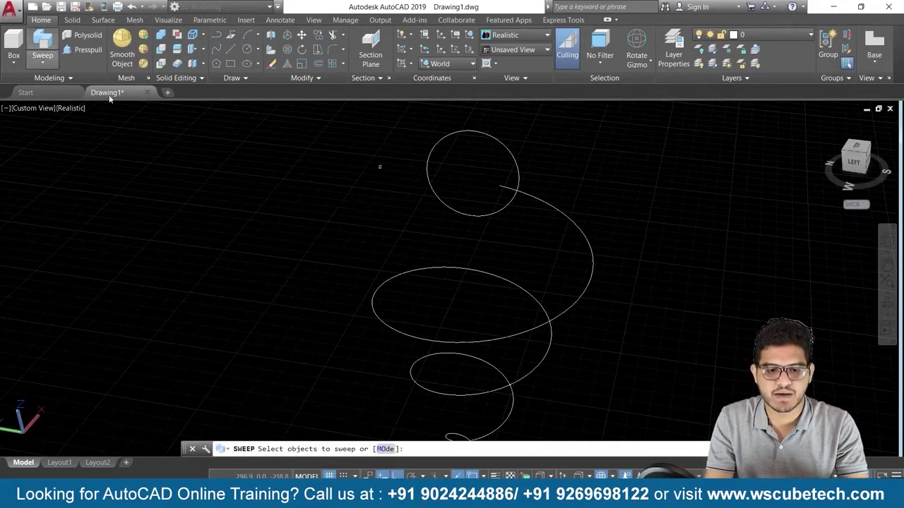
{"action": "left_click", "coordinate": [426, 170]}
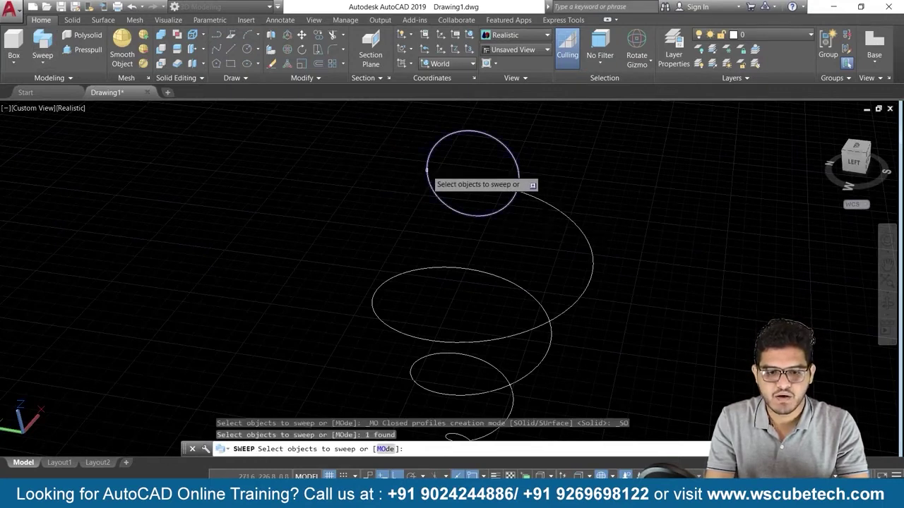
{"action": "key", "text": "Return"}
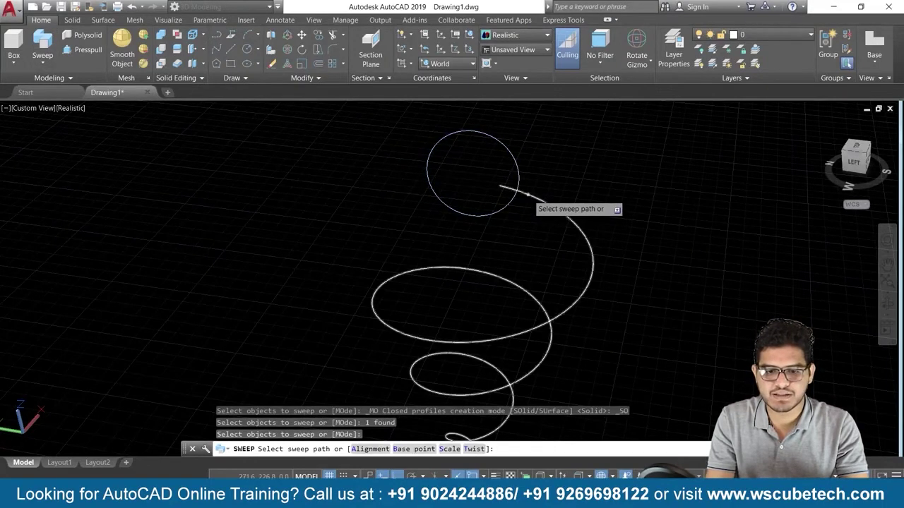
{"action": "left_click", "coordinate": [529, 192]}
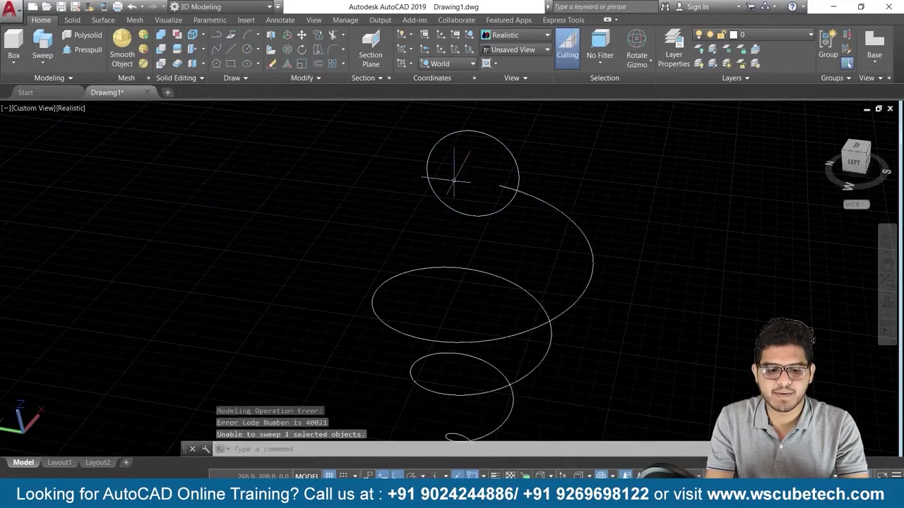
{"action": "mouse_move", "coordinate": [384, 212]}
{"action": "middle_mouse_down", "text": "shift"}
{"action": "mouse_move", "coordinate": [601, 201]}
{"action": "mouse_move", "coordinate": [252, 168]}
{"action": "middle_mouse_up", "text": "shift"}
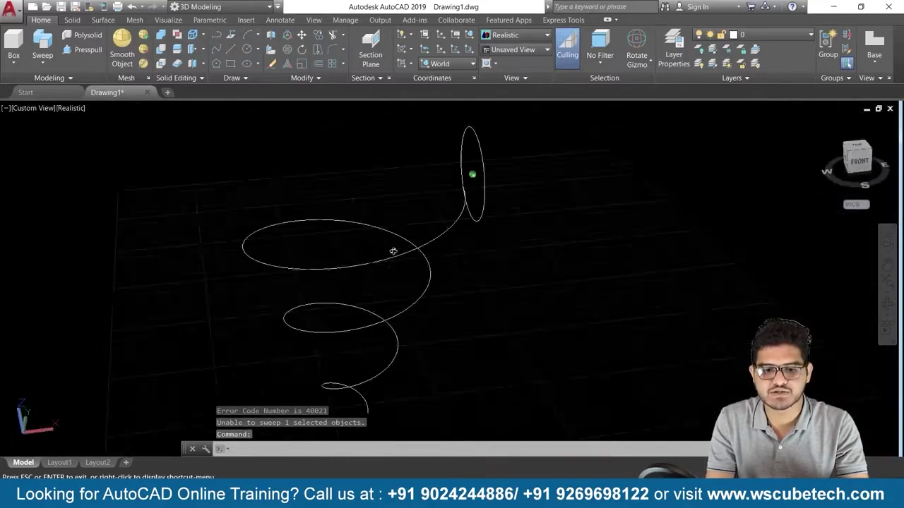
{"action": "middle_click_drag", "start_coordinate": [253, 169], "coordinate": [496, 191], "text": "shift"}
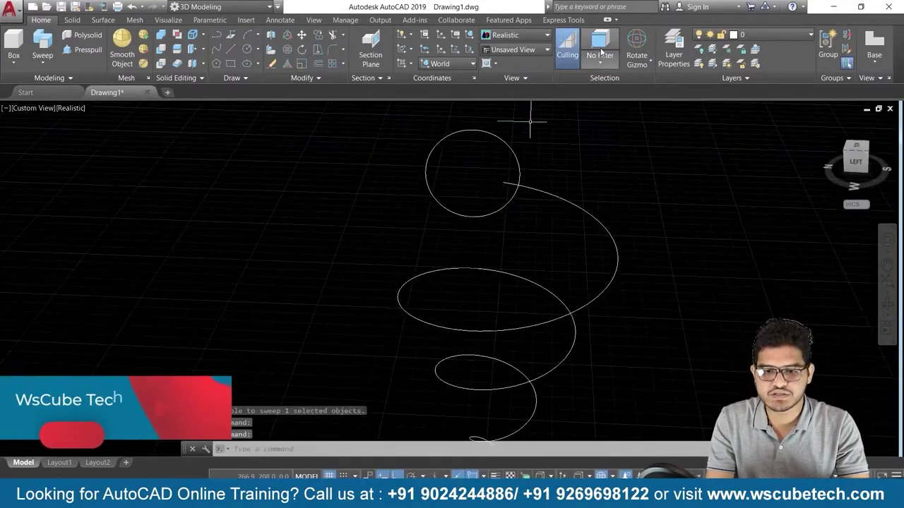
{"action": "left_click", "coordinate": [492, 134]}
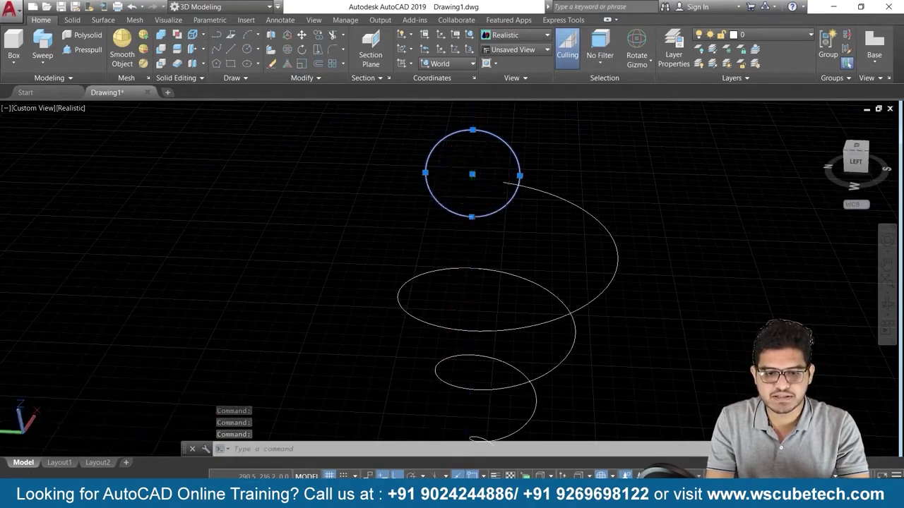
{"action": "left_click", "coordinate": [472, 185]}
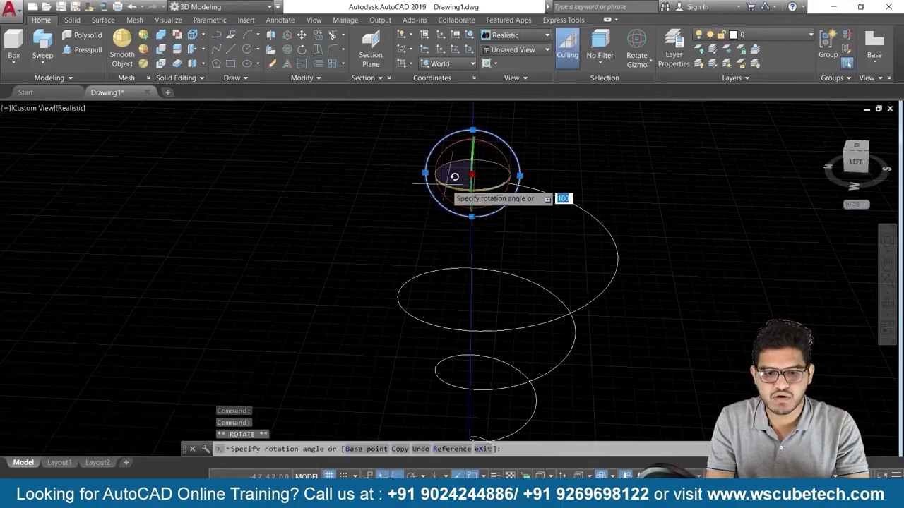
{"action": "left_click", "coordinate": [486, 194]}
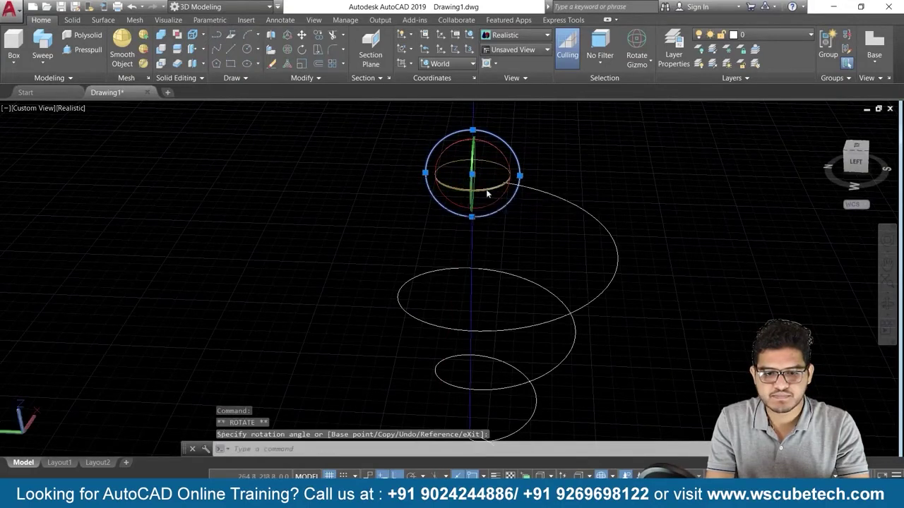
{"action": "left_click", "coordinate": [521, 175]}
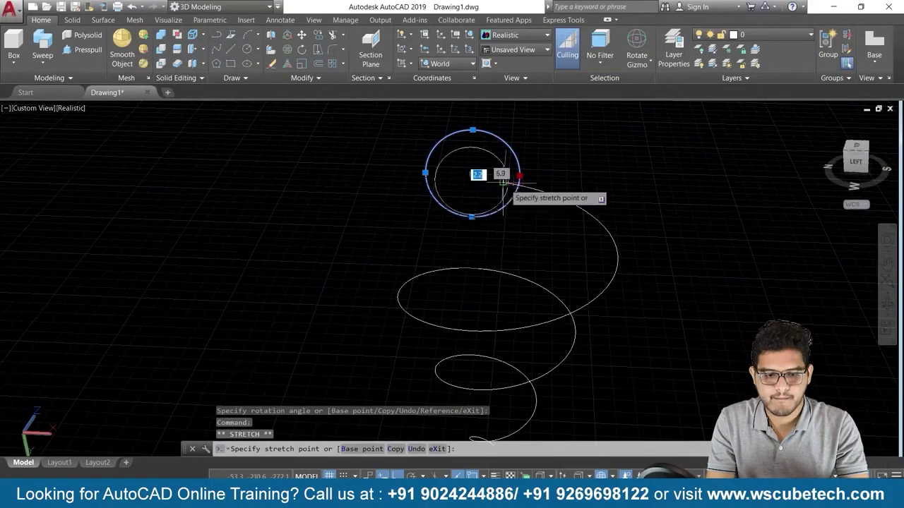
{"action": "key", "text": "Escape"}
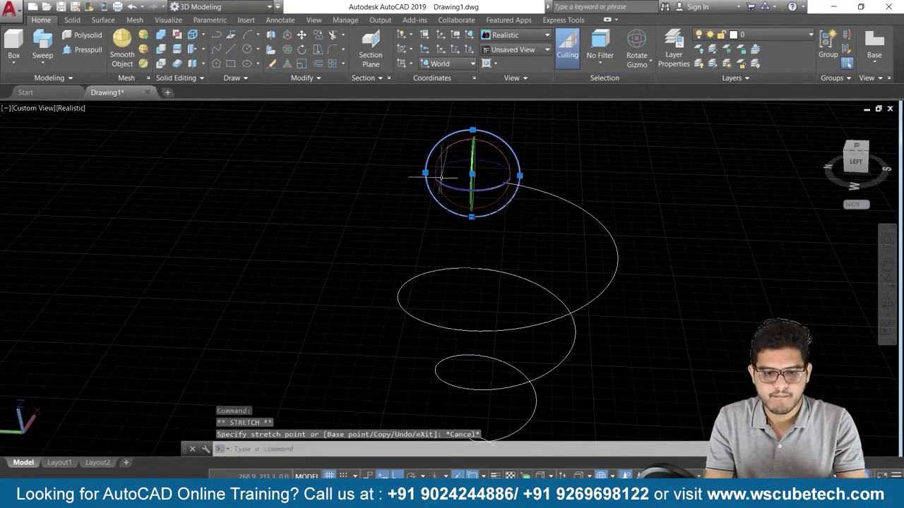
{"action": "left_click", "coordinate": [469, 177]}
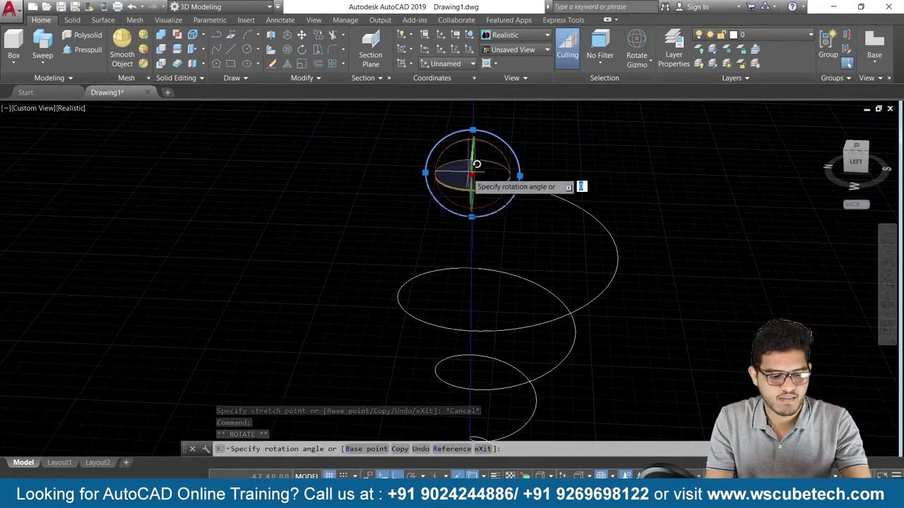
{"action": "key", "text": "Escape"}
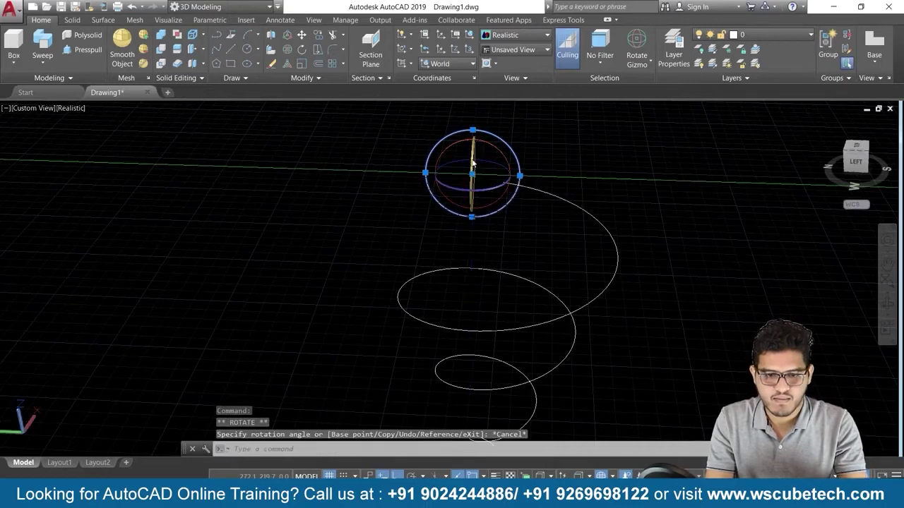
{"action": "left_click", "coordinate": [470, 151]}
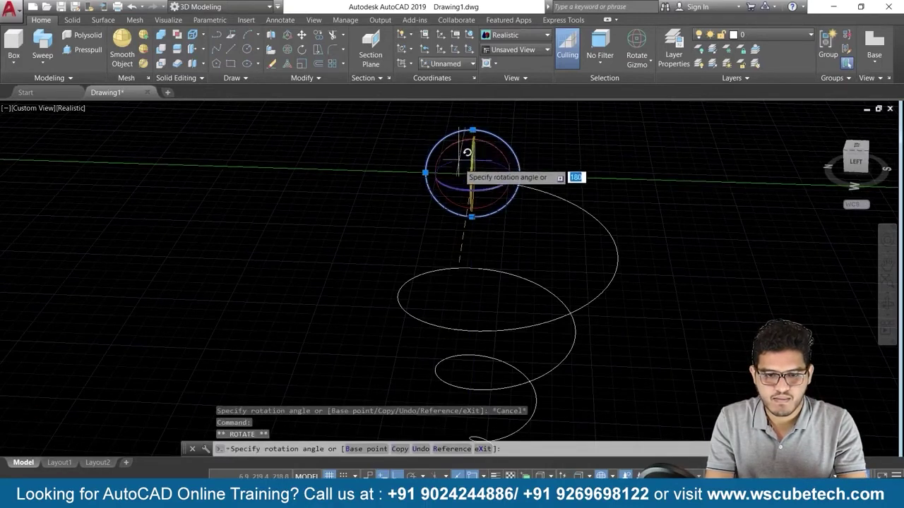
{"action": "key", "text": "Escape"}
{"action": "scroll", "coordinate": [454, 207], "scroll_direction": "down", "scroll_amount": 1}
{"action": "scroll", "coordinate": [455, 206], "scroll_direction": "down", "scroll_amount": 1}
{"action": "scroll", "coordinate": [453, 201], "scroll_direction": "up", "scroll_amount": 2}
{"action": "scroll", "coordinate": [452, 196], "scroll_direction": "up", "scroll_amount": 1}
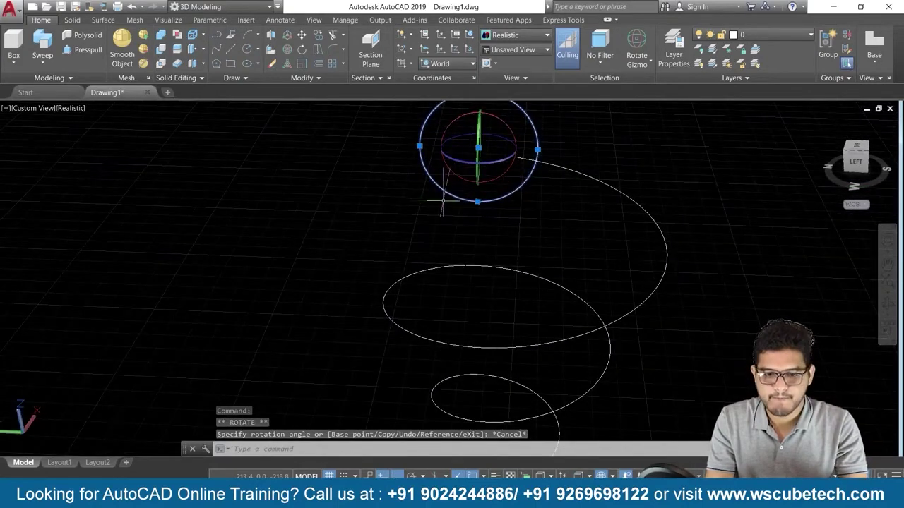
- Cancel the pending selection, then orbit, zoom and pan toward the circle at the helix top
{"action": "left_click", "coordinate": [494, 167]}
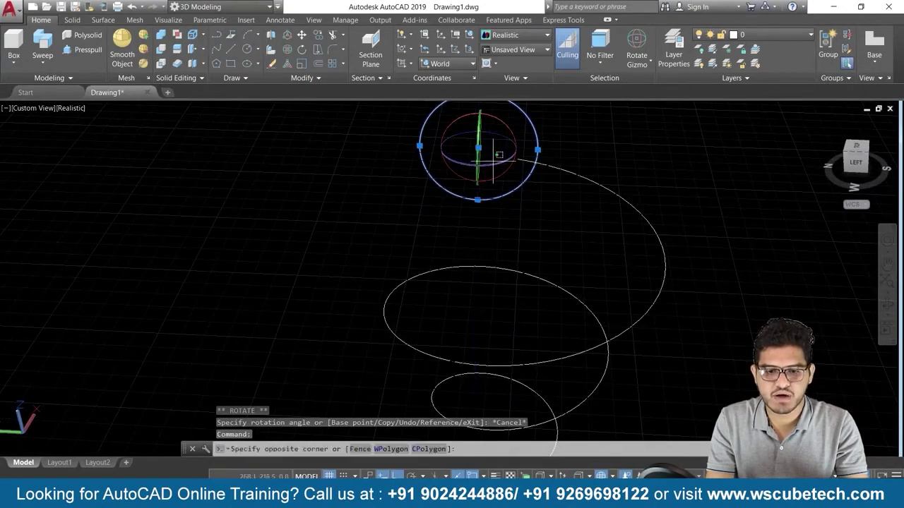
{"action": "left_click", "coordinate": [525, 158]}
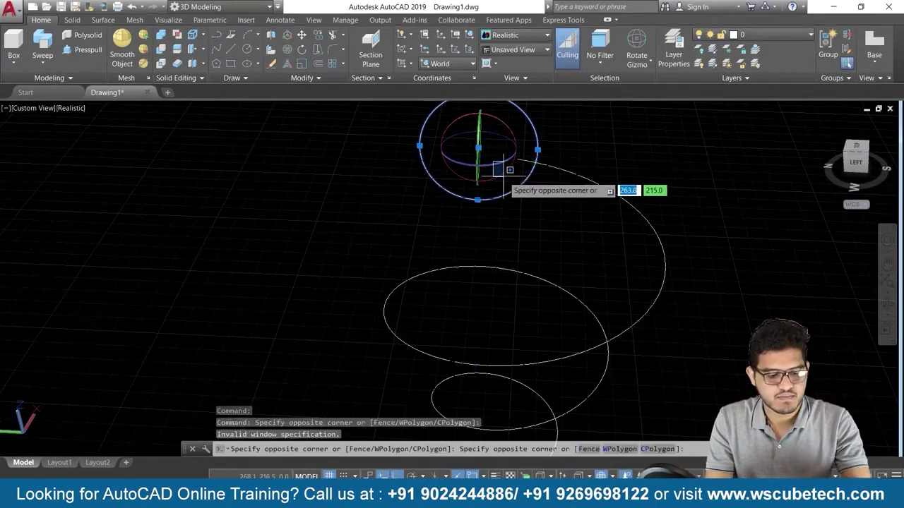
{"action": "key", "text": "Escape"}
{"action": "key", "text": "Escape"}
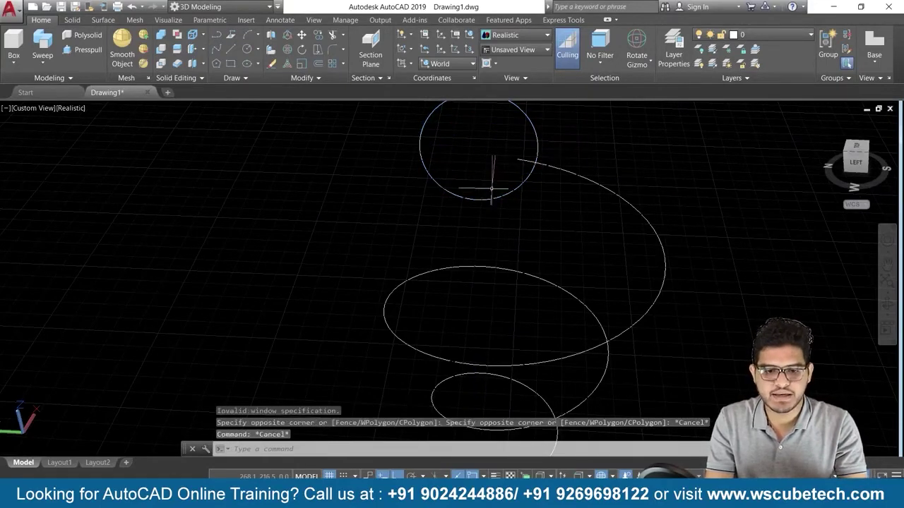
{"action": "mouse_move", "coordinate": [476, 151]}
{"action": "middle_mouse_down", "text": "shift"}
{"action": "mouse_move", "coordinate": [450, 187]}
{"action": "mouse_move", "coordinate": [422, 200]}
{"action": "middle_mouse_up", "text": "shift"}
{"action": "scroll", "coordinate": [366, 211], "scroll_direction": "up", "scroll_amount": 5}
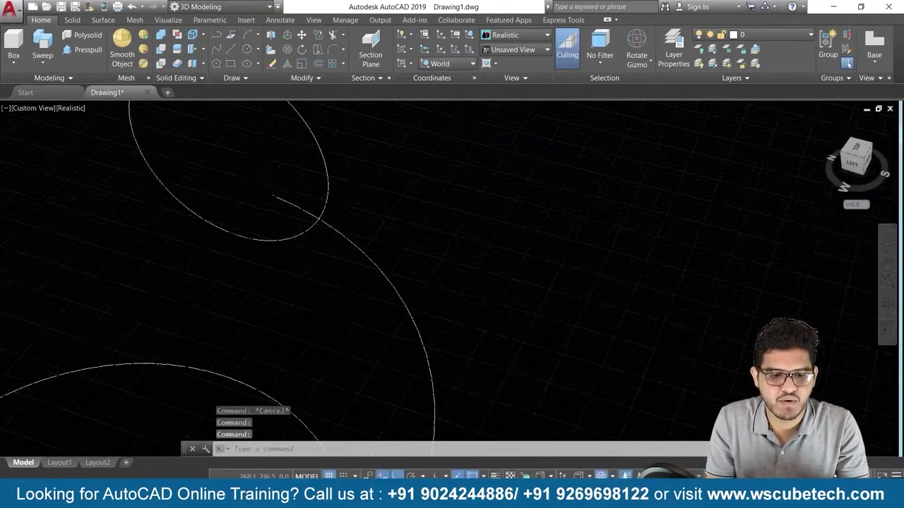
{"action": "right_click", "coordinate": [369, 211], "text": "shift"}
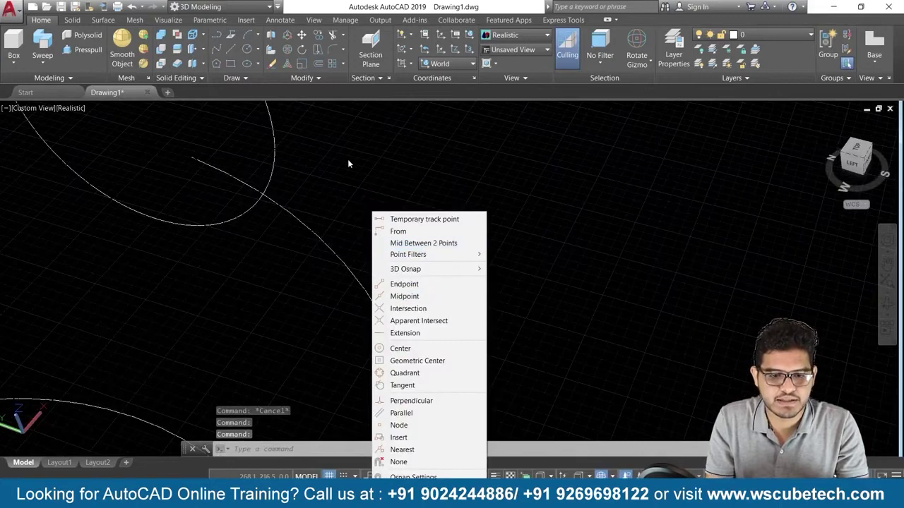
{"action": "middle_click_drag", "start_coordinate": [342, 157], "coordinate": [395, 177]}
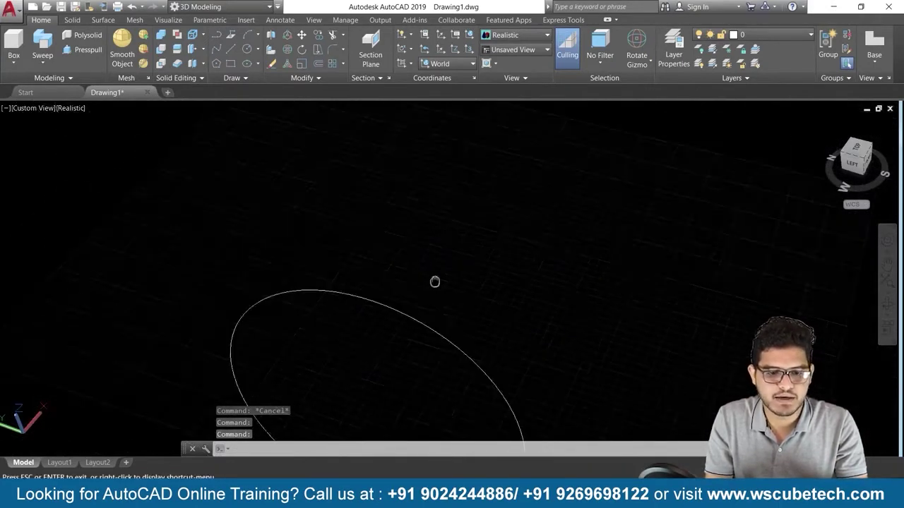
{"action": "scroll", "coordinate": [395, 177], "scroll_direction": "down", "scroll_amount": 2}
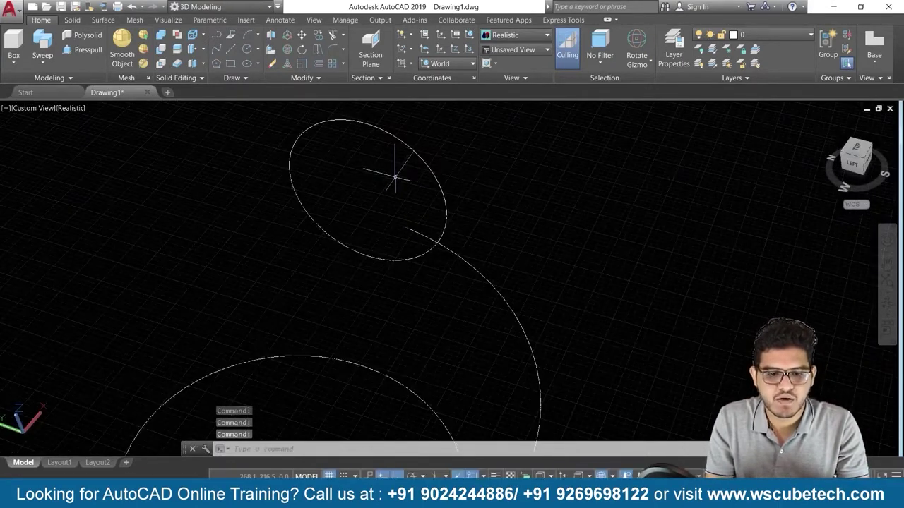
- Try rotating the profile circle about several gizmo axes, cancelling each attempt
{"action": "left_click", "coordinate": [416, 147]}
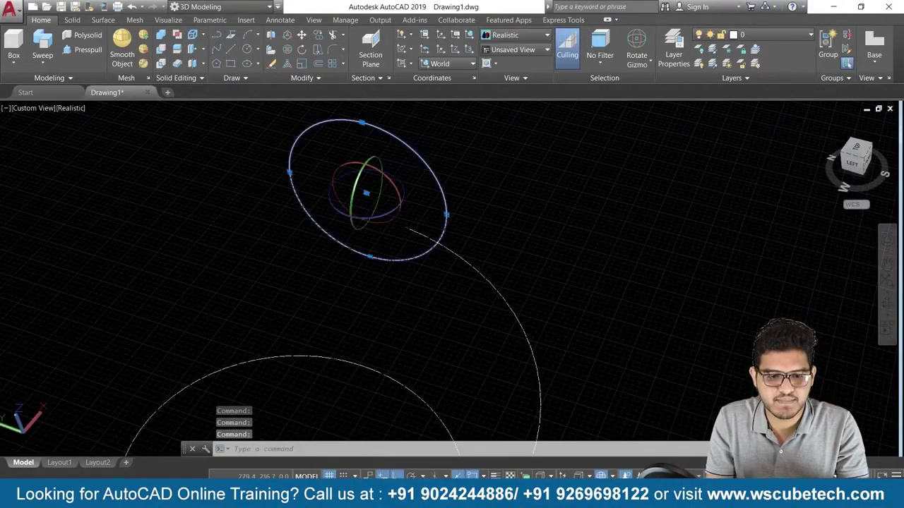
{"action": "left_click", "coordinate": [402, 202]}
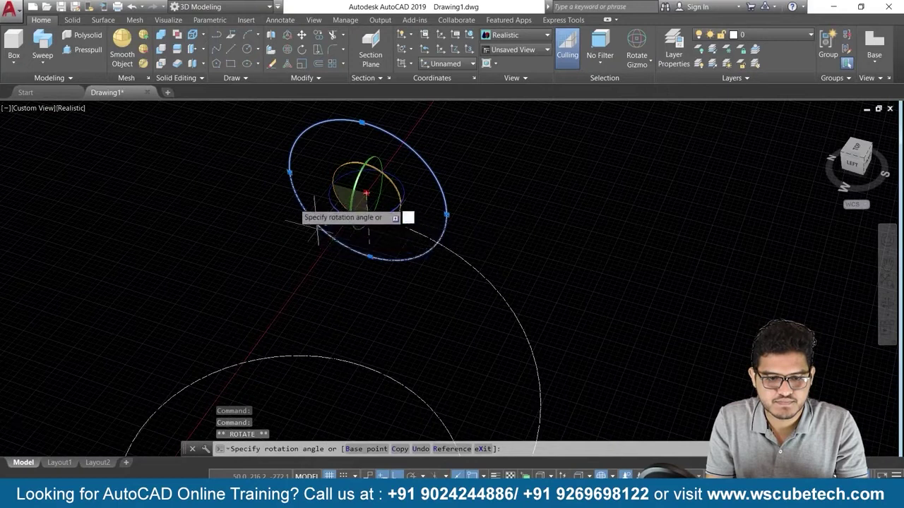
{"action": "key", "text": "F8"}
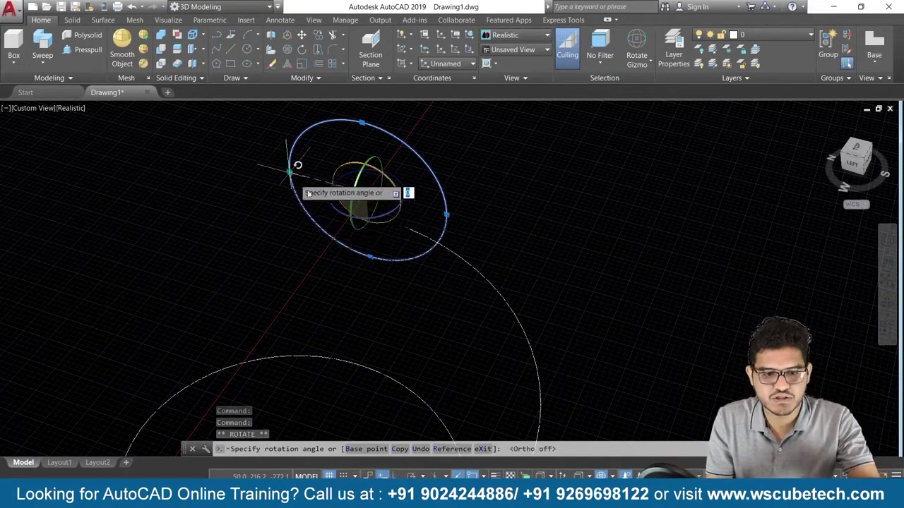
{"action": "key", "text": "Escape"}
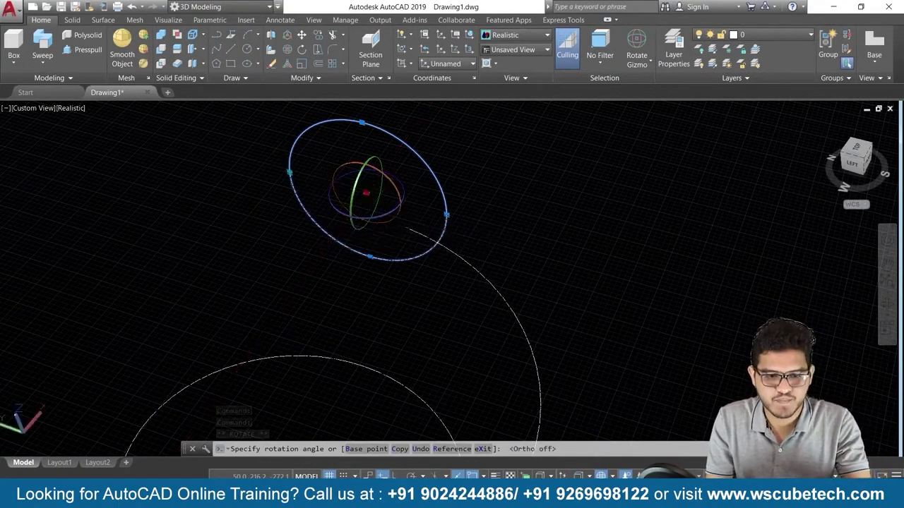
{"action": "left_click", "coordinate": [371, 187]}
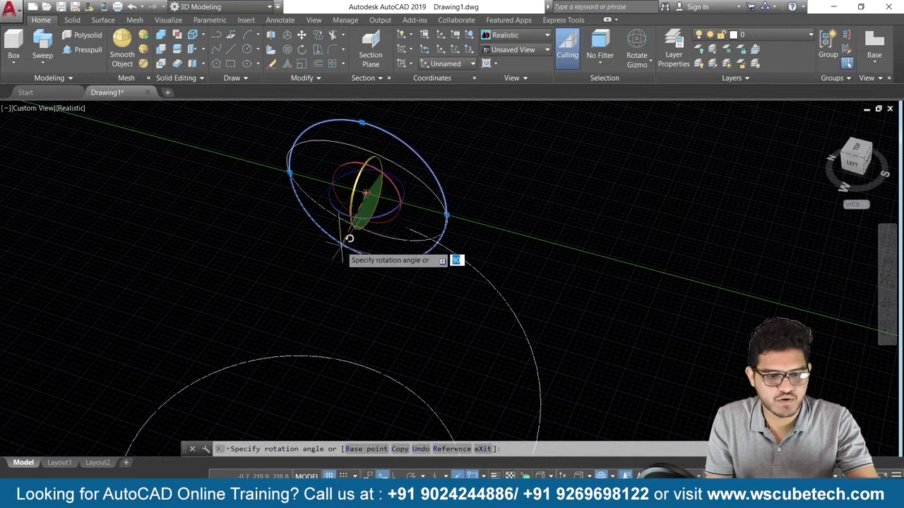
{"action": "key", "text": "Escape"}
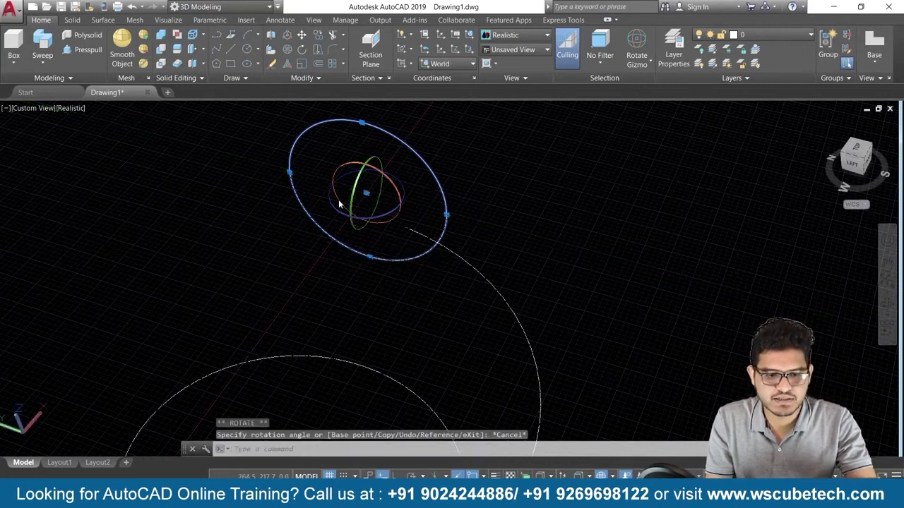
{"action": "left_click", "coordinate": [339, 187]}
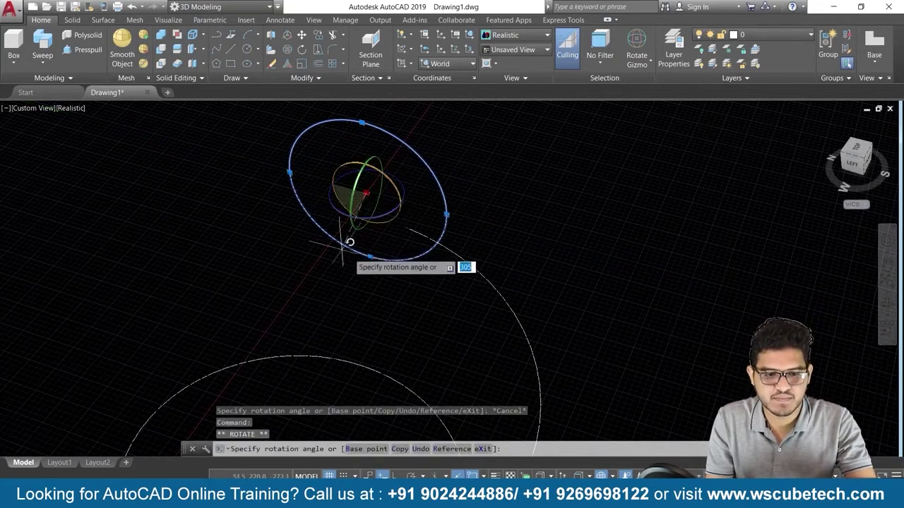
{"action": "key", "text": "Escape"}
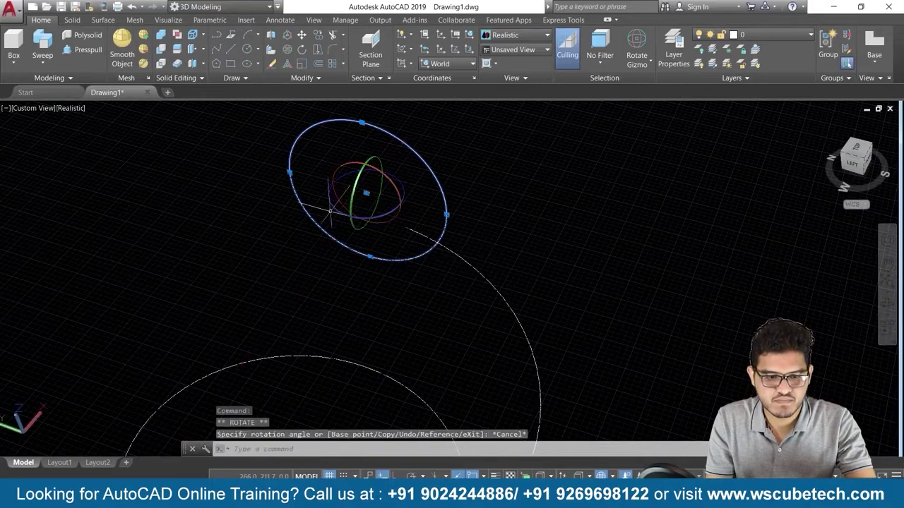
{"action": "key", "text": "Escape"}
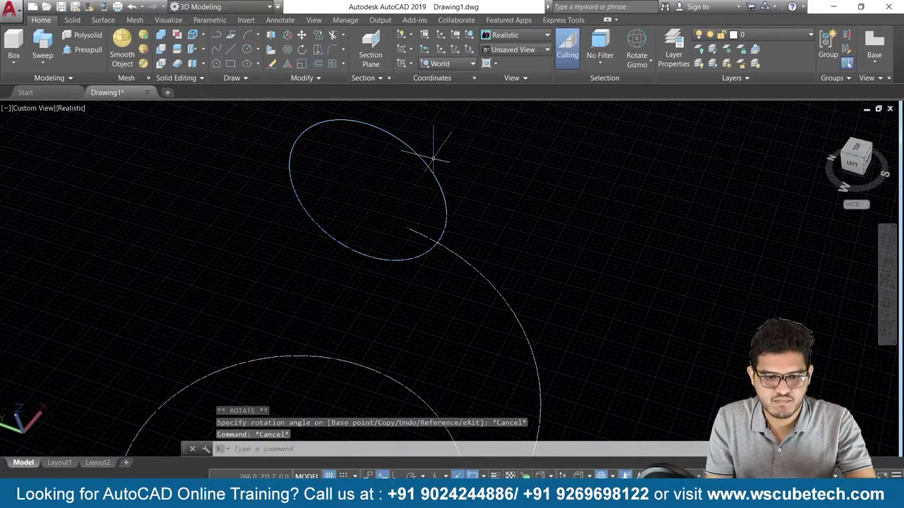
- Reselect the circle, abandon another rotation, and orbit to view it nearly face-on
{"action": "left_click", "coordinate": [426, 168]}
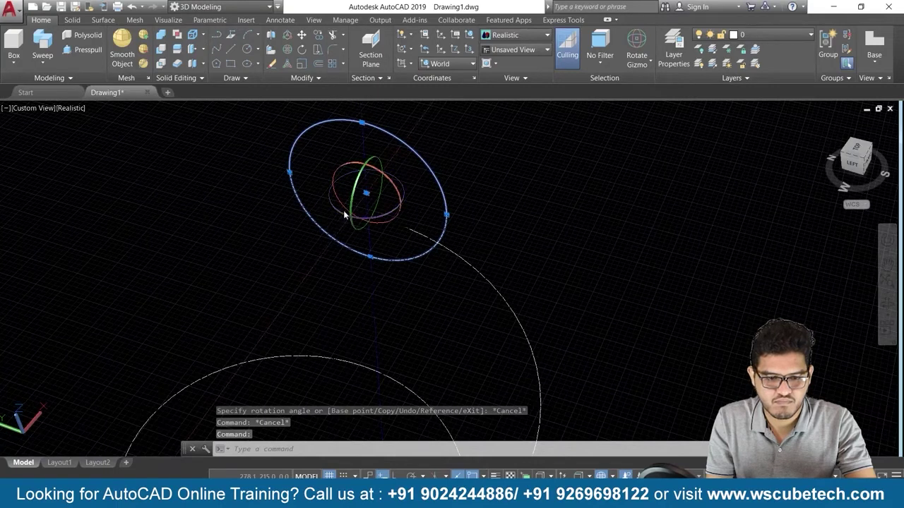
{"action": "left_click", "coordinate": [392, 207]}
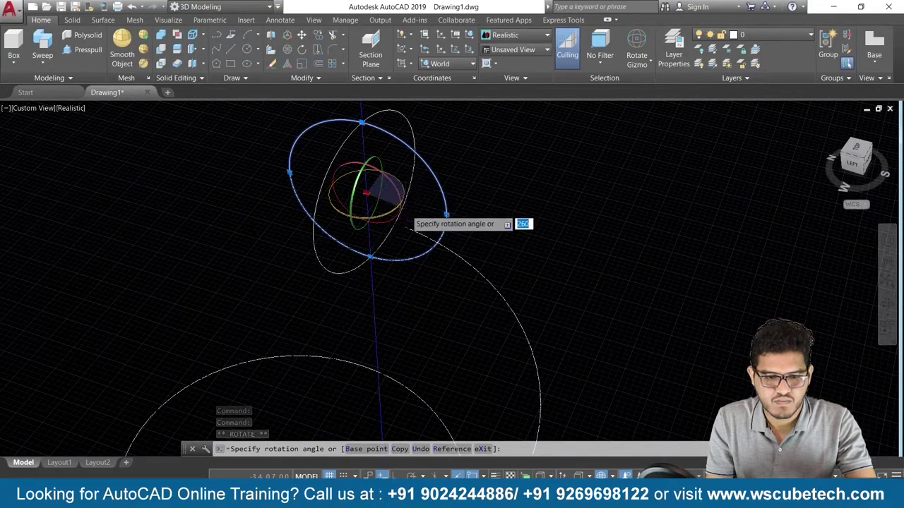
{"action": "key", "text": "Escape"}
{"action": "key", "text": "Escape"}
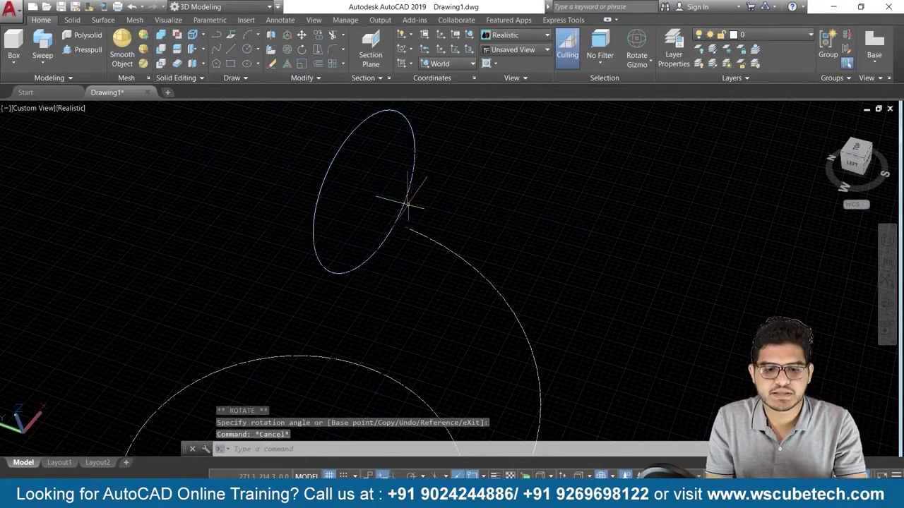
{"action": "scroll", "coordinate": [408, 205], "scroll_direction": "up", "scroll_amount": 3}
{"action": "scroll", "coordinate": [408, 205], "scroll_direction": "down", "scroll_amount": 3}
{"action": "scroll", "coordinate": [408, 205], "scroll_direction": "down", "scroll_amount": 1}
{"action": "mouse_move", "coordinate": [408, 201]}
{"action": "middle_mouse_down", "text": "shift"}
{"action": "mouse_move", "coordinate": [215, 165]}
{"action": "mouse_move", "coordinate": [228, 179]}
{"action": "mouse_move", "coordinate": [423, 226]}
{"action": "mouse_move", "coordinate": [424, 188]}
{"action": "mouse_move", "coordinate": [367, 169]}
{"action": "middle_mouse_up", "text": "shift"}
{"action": "left_click", "coordinate": [321, 143]}
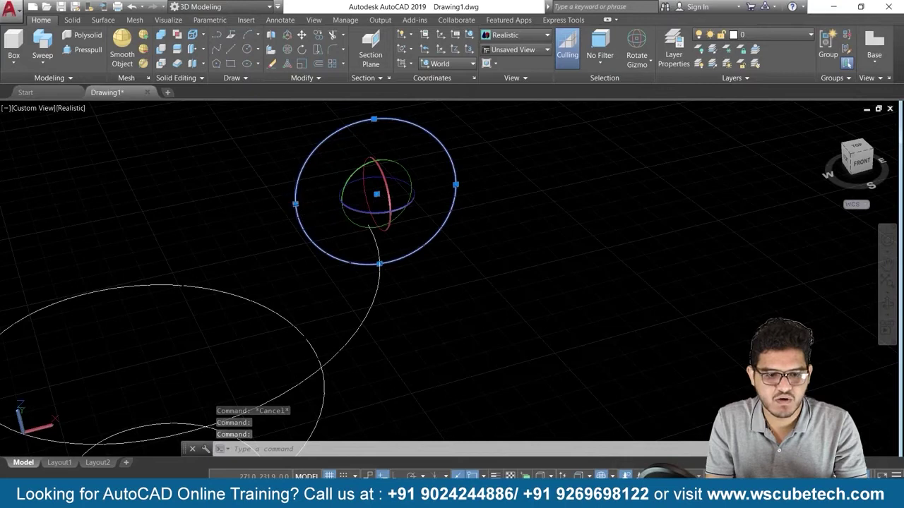
- Shrink the profile circle by dragging its quadrant grip inward; cancel a premature sweep
{"action": "left_click", "coordinate": [295, 204]}
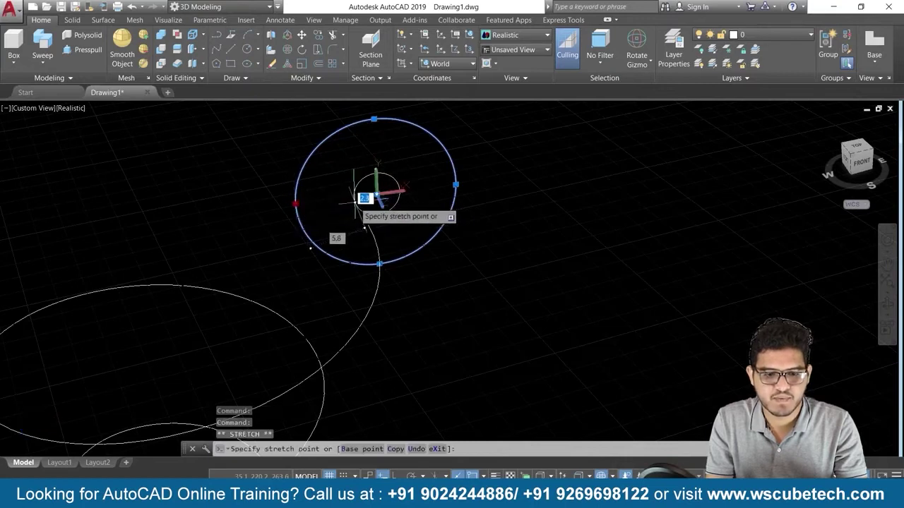
{"action": "left_click", "coordinate": [354, 201]}
{"action": "type", "text": "sweep"}
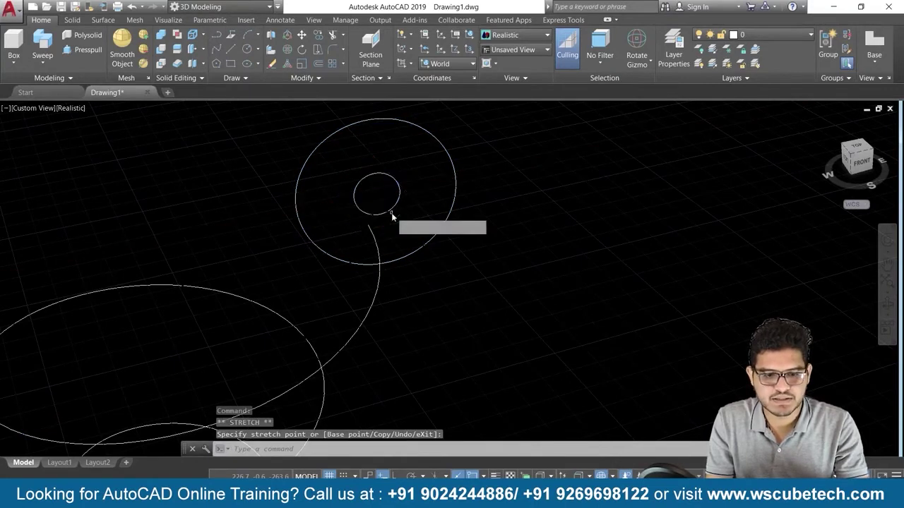
{"action": "key", "text": "Return"}
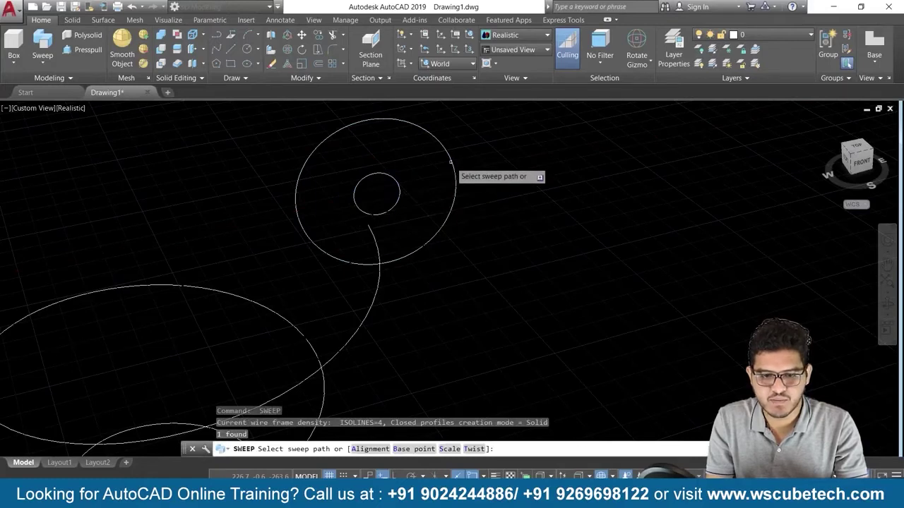
{"action": "left_click", "coordinate": [450, 162]}
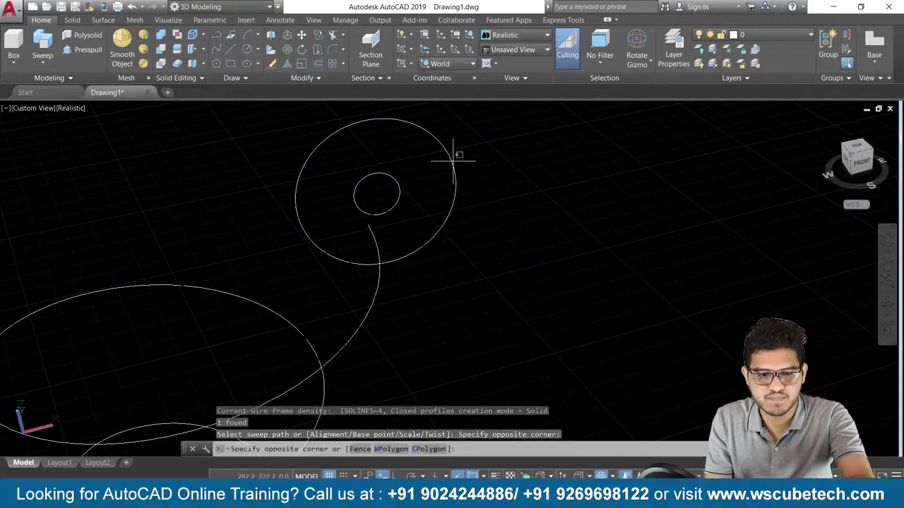
{"action": "key", "text": "Escape"}
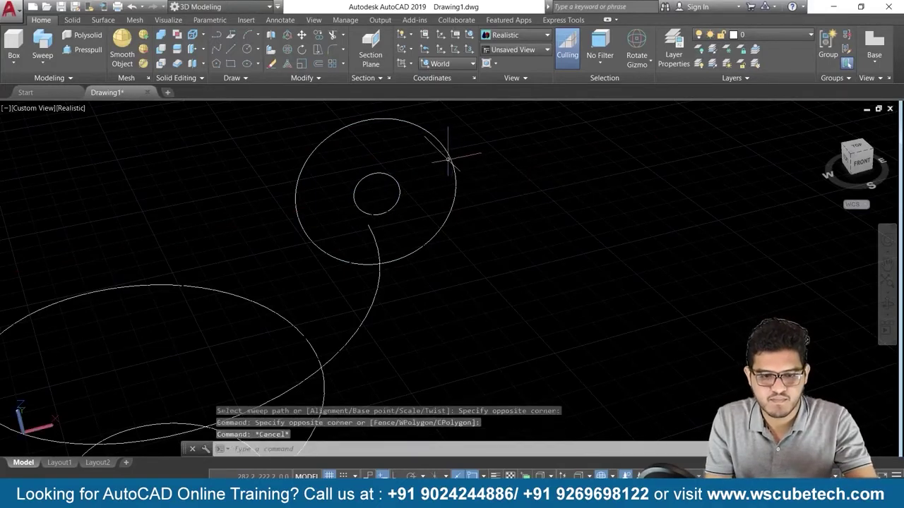
- Delete the large circle and orbit to see the small profile sideways
{"action": "left_click", "coordinate": [454, 151]}
{"action": "left_click", "coordinate": [452, 150]}
{"action": "key", "text": "Delete"}
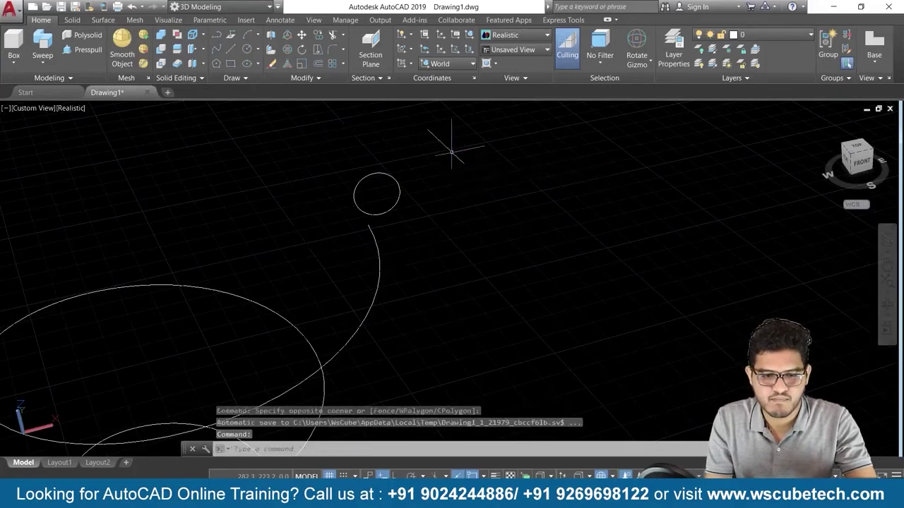
{"action": "scroll", "coordinate": [434, 181], "scroll_direction": "up", "scroll_amount": 2}
{"action": "middle_click_drag", "start_coordinate": [414, 189], "coordinate": [462, 184], "text": "shift"}
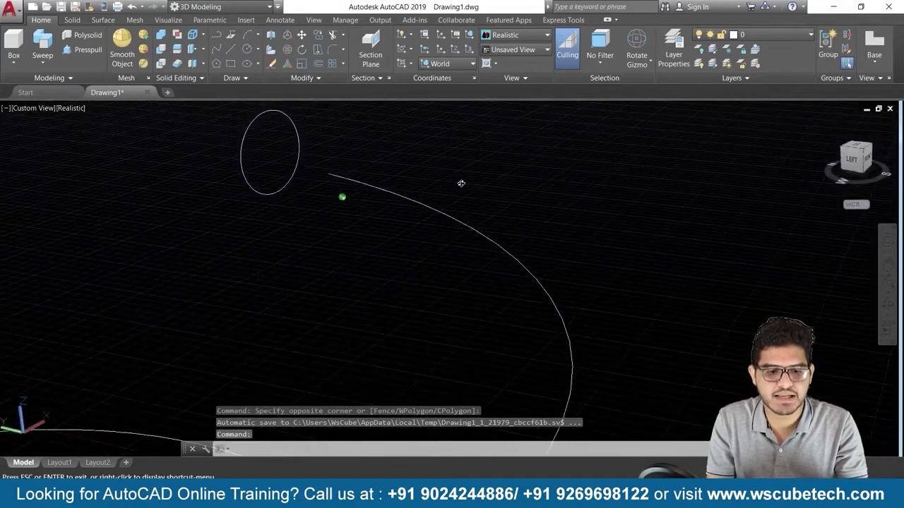
- Sweep the small circle along the tapered helix path to form a solid spring
{"action": "left_click", "coordinate": [42, 42]}
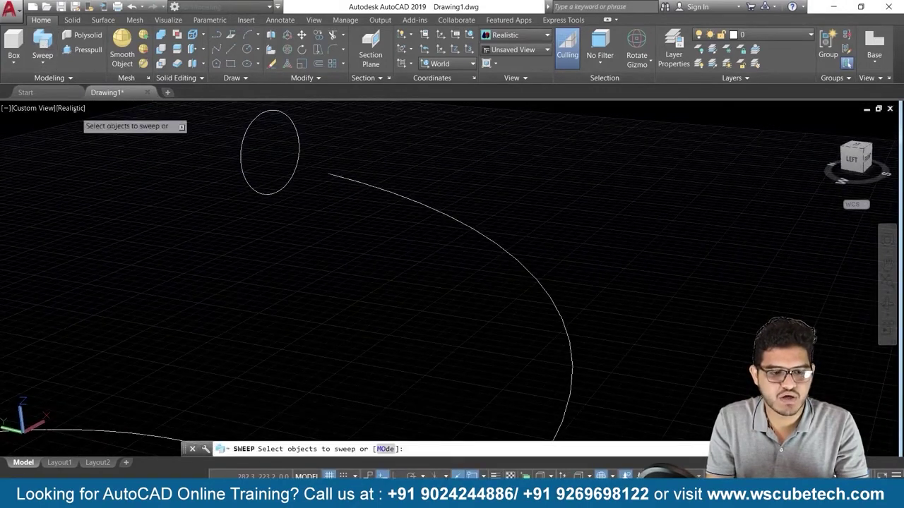
{"action": "left_click", "coordinate": [244, 175]}
{"action": "key", "text": "Return"}
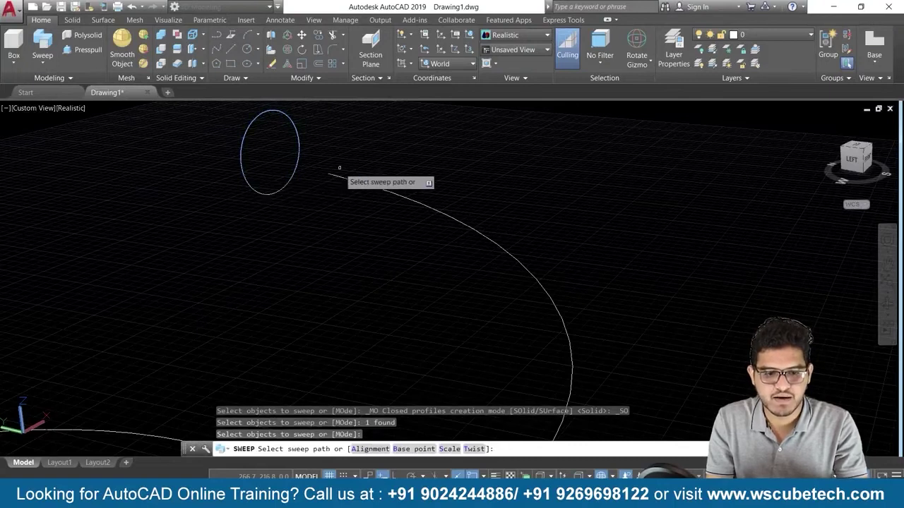
{"action": "left_click", "coordinate": [354, 181]}
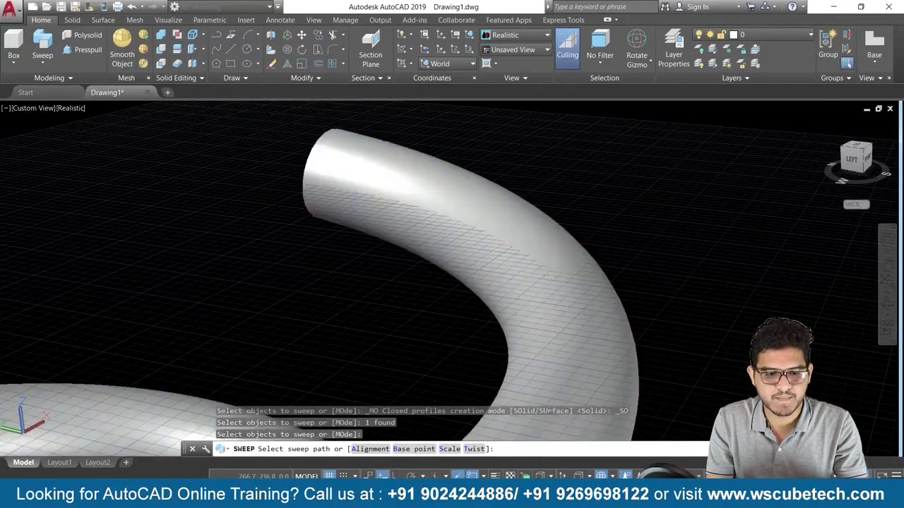
{"action": "key", "text": "Return"}
- Cancel the repeated sweep and orbit the spring to inspect it from the front and right
{"action": "middle_click_drag", "start_coordinate": [350, 185], "coordinate": [305, 249]}
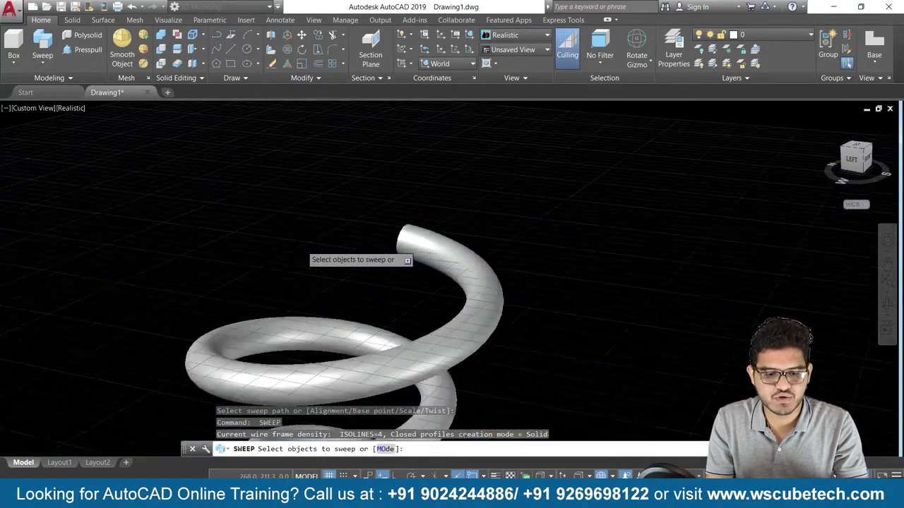
{"action": "scroll", "coordinate": [302, 243], "scroll_direction": "up", "scroll_amount": 2}
{"action": "scroll", "coordinate": [302, 244], "scroll_direction": "up", "scroll_amount": 1}
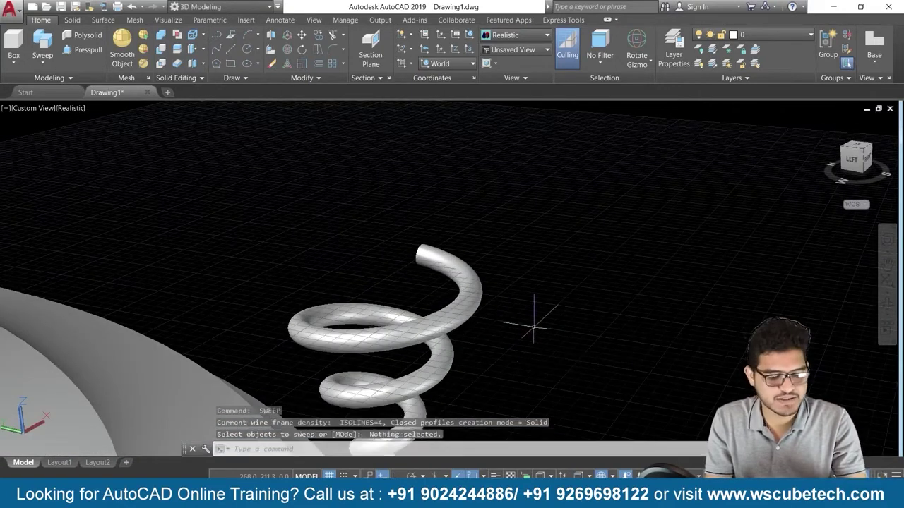
{"action": "mouse_move", "coordinate": [535, 313]}
{"action": "middle_mouse_down", "text": "shift"}
{"action": "mouse_move", "coordinate": [380, 306]}
{"action": "mouse_move", "coordinate": [524, 343]}
{"action": "middle_mouse_up", "text": "shift"}
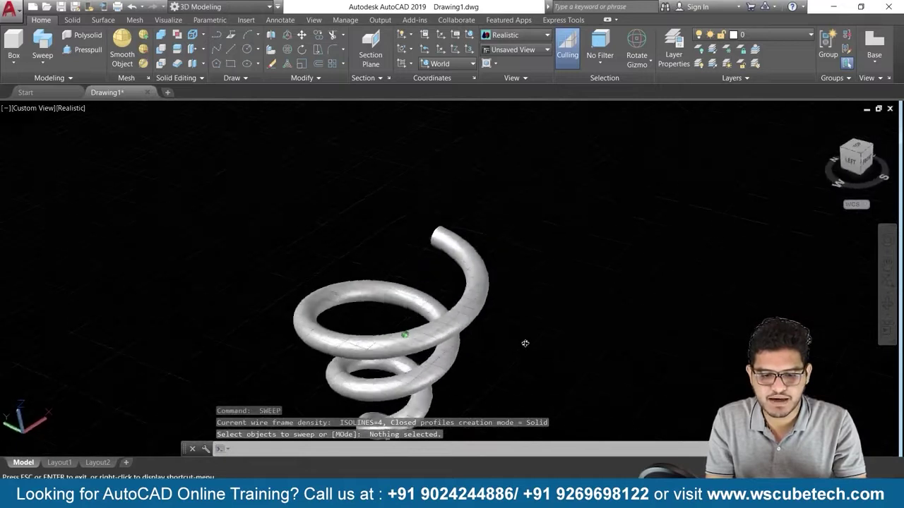
{"action": "key", "text": "Escape"}
{"action": "scroll", "coordinate": [422, 343], "scroll_direction": "down", "scroll_amount": 3}
{"action": "scroll", "coordinate": [449, 279], "scroll_direction": "up", "scroll_amount": 2}
{"action": "scroll", "coordinate": [448, 280], "scroll_direction": "up", "scroll_amount": 4}
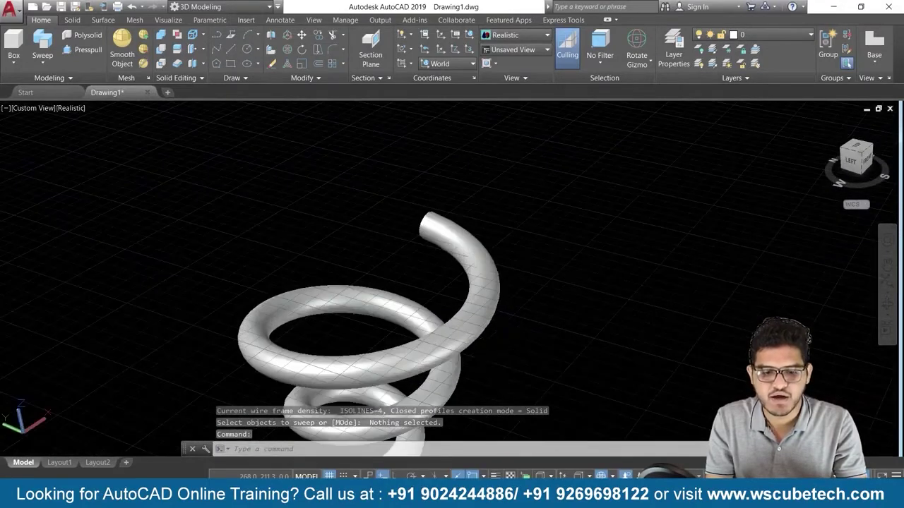
{"action": "mouse_move", "coordinate": [504, 368]}
{"action": "middle_mouse_down", "text": "shift"}
{"action": "mouse_move", "coordinate": [52, 338]}
{"action": "mouse_move", "coordinate": [173, 313]}
{"action": "mouse_move", "coordinate": [182, 322]}
{"action": "mouse_move", "coordinate": [62, 323]}
{"action": "mouse_move", "coordinate": [77, 339]}
{"action": "middle_mouse_up", "text": "shift"}
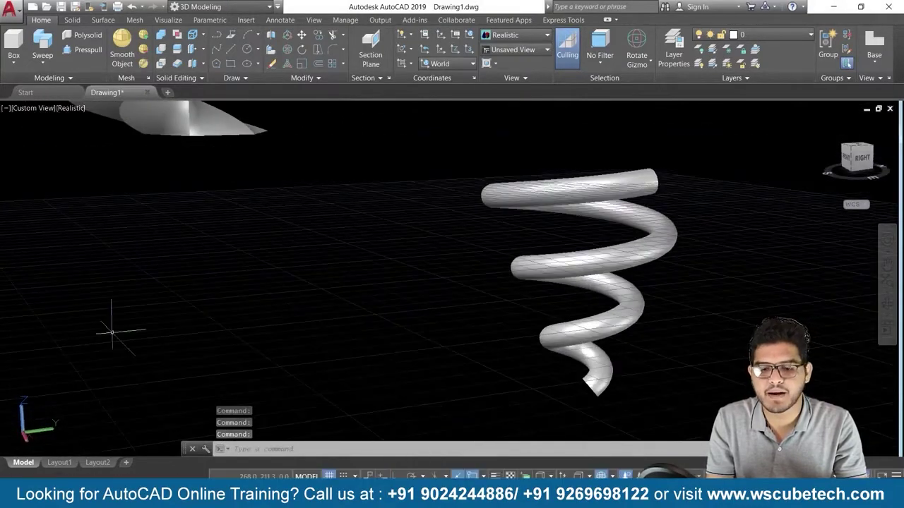
- Zoom out, pan and orbit to show the spring alongside the other swept solids, then go to the Loft slides
{"action": "scroll", "coordinate": [479, 302], "scroll_direction": "down", "scroll_amount": 3}
{"action": "scroll", "coordinate": [478, 302], "scroll_direction": "up", "scroll_amount": 1}
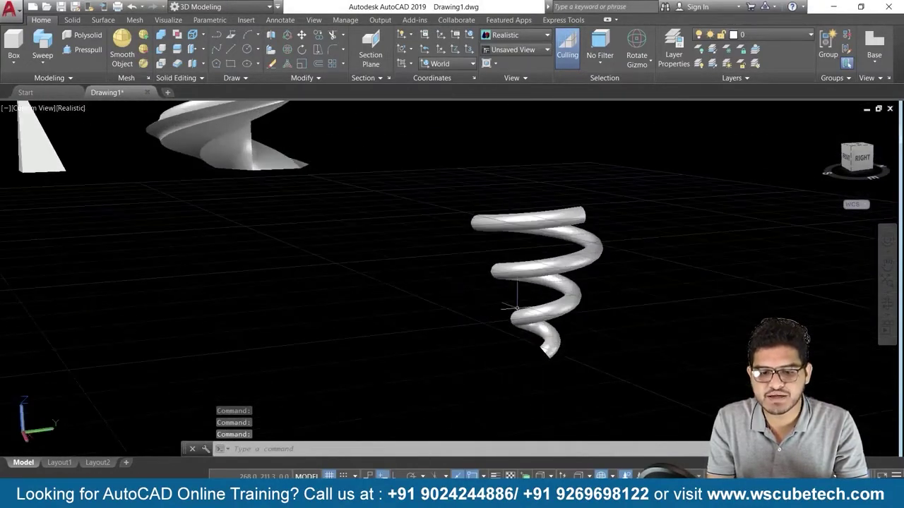
{"action": "middle_click_drag", "start_coordinate": [645, 302], "coordinate": [525, 344]}
{"action": "mouse_move", "coordinate": [519, 296]}
{"action": "middle_mouse_down", "text": "shift"}
{"action": "mouse_move", "coordinate": [475, 337]}
{"action": "mouse_move", "coordinate": [259, 292]}
{"action": "mouse_move", "coordinate": [488, 318]}
{"action": "mouse_move", "coordinate": [547, 313]}
{"action": "mouse_move", "coordinate": [557, 282]}
{"action": "mouse_move", "coordinate": [434, 311]}
{"action": "mouse_move", "coordinate": [287, 296]}
{"action": "mouse_move", "coordinate": [407, 332]}
{"action": "mouse_move", "coordinate": [524, 317]}
{"action": "mouse_move", "coordinate": [585, 289]}
{"action": "mouse_move", "coordinate": [553, 329]}
{"action": "mouse_move", "coordinate": [494, 325]}
{"action": "middle_mouse_up", "text": "shift"}
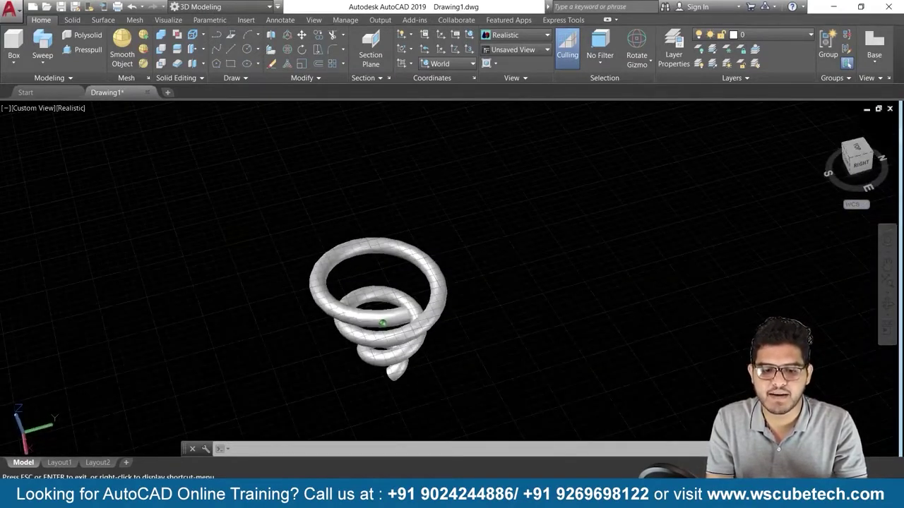
{"action": "scroll", "coordinate": [441, 283], "scroll_direction": "down", "scroll_amount": 3}
{"action": "right_click", "coordinate": [247, 201], "text": "shift"}
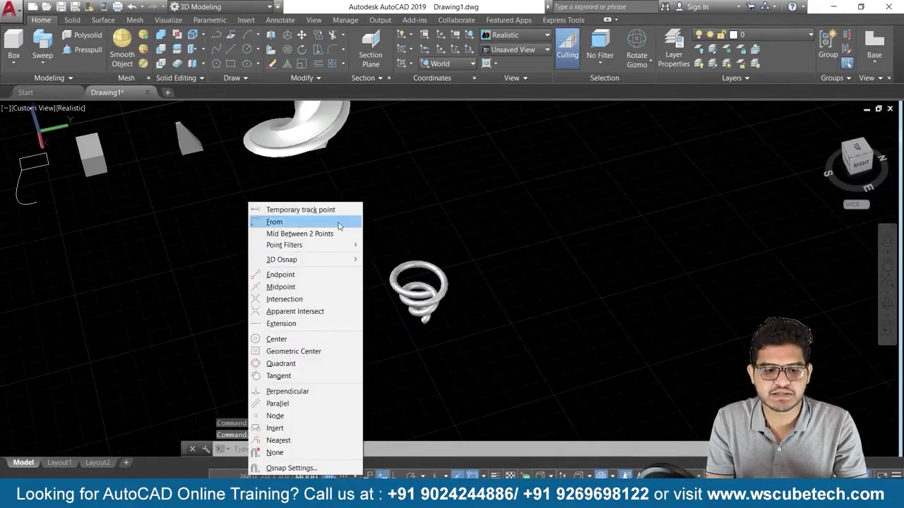
{"action": "left_click", "coordinate": [148, 181]}
{"action": "middle_click_drag", "start_coordinate": [149, 180], "coordinate": [380, 301]}
{"action": "key", "text": "Escape"}
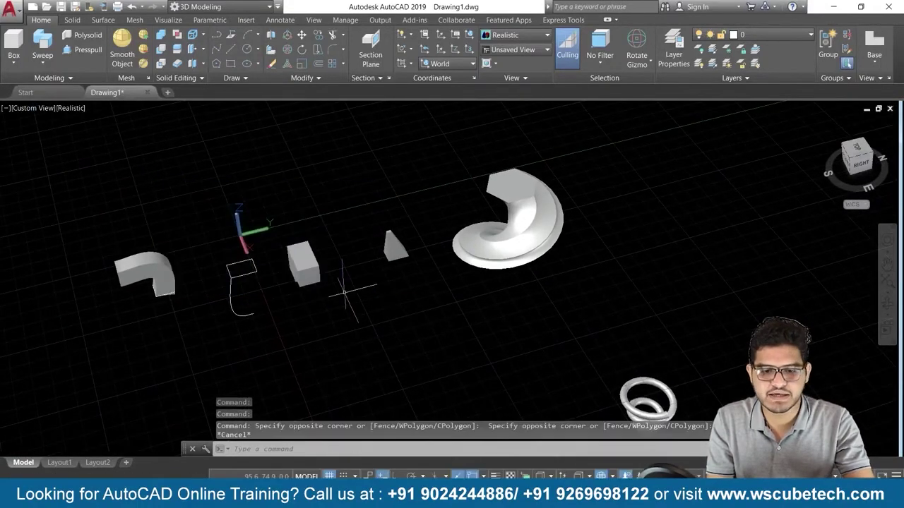
{"action": "scroll", "coordinate": [351, 291], "scroll_direction": "up", "scroll_amount": 2}
{"action": "scroll", "coordinate": [351, 291], "scroll_direction": "down", "scroll_amount": 3}
{"action": "scroll", "coordinate": [349, 283], "scroll_direction": "up", "scroll_amount": 1}
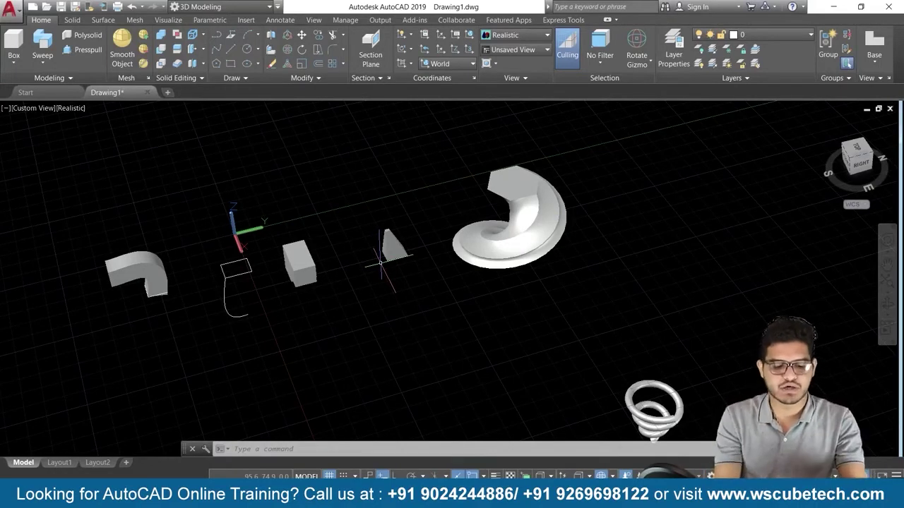
{"action": "key", "text": "alt+Tab"}
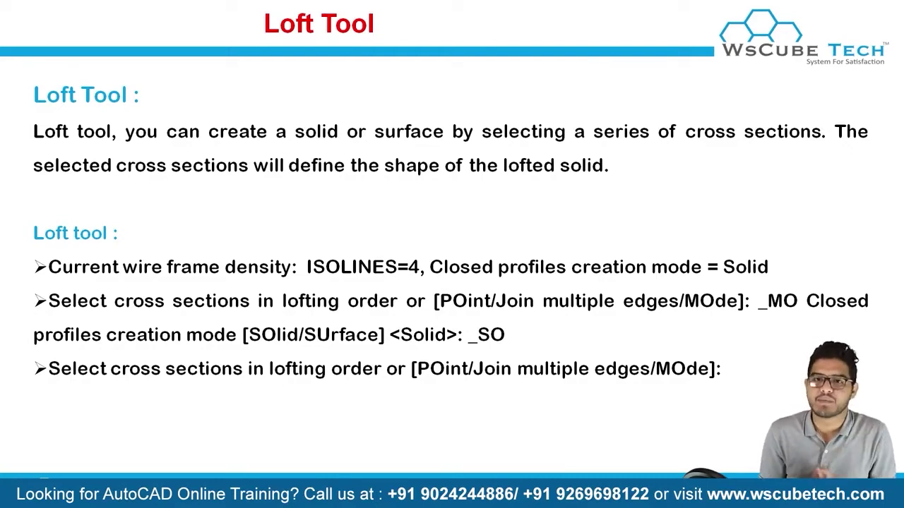
- Return from the Loft Tool slide show to the empty Drawing1 in AutoCAD
{"action": "key", "text": "alt+Tab"}
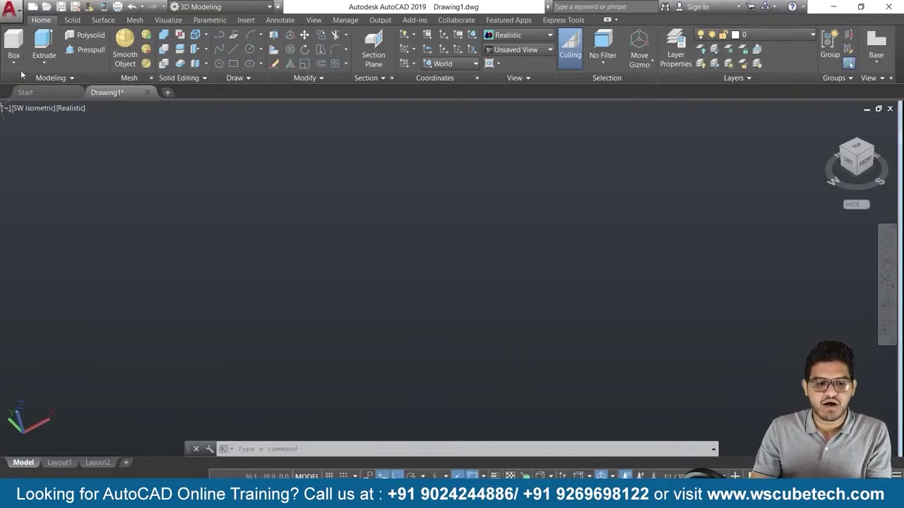
{"action": "left_click", "coordinate": [44, 62]}
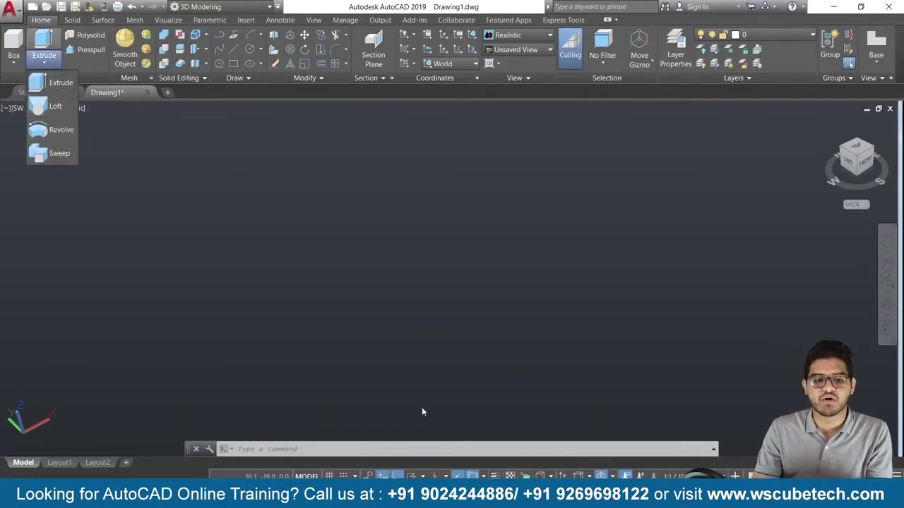
{"action": "type", "text": "lof"}
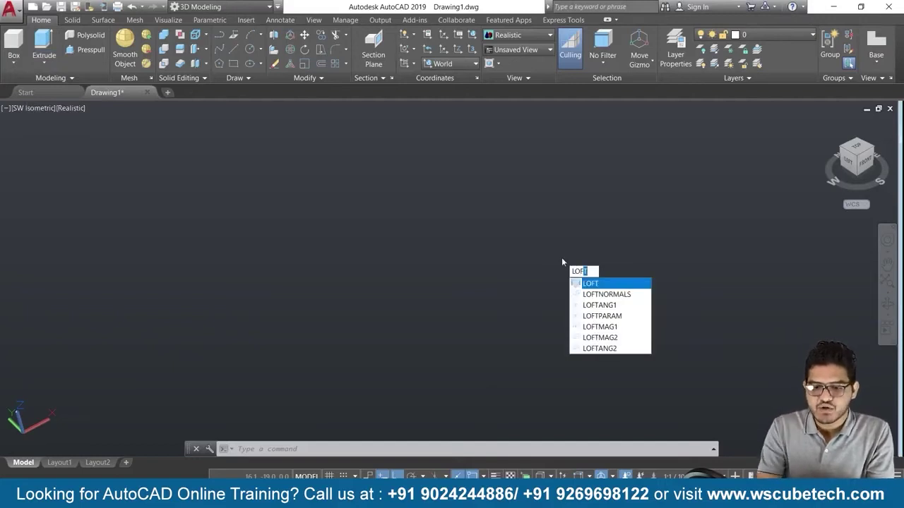
{"action": "type", "text": "t"}
{"action": "key", "text": "Return"}
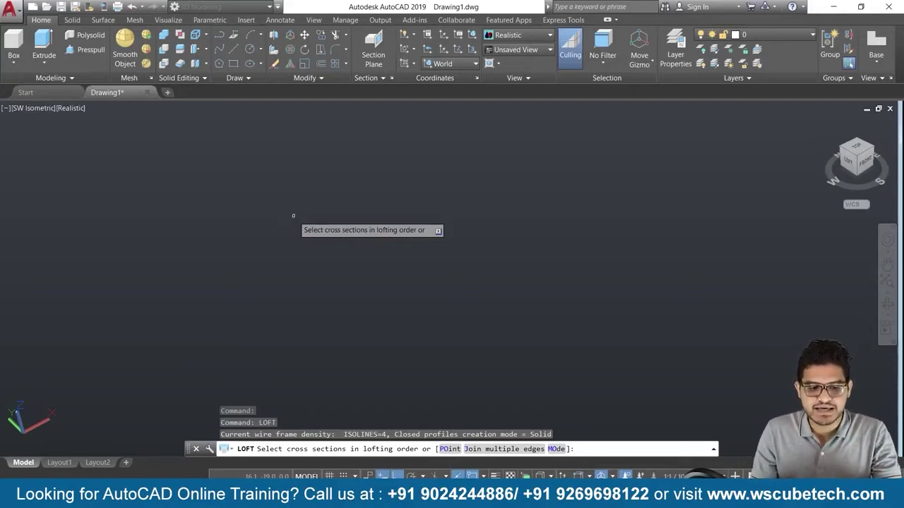
{"action": "key", "text": "Escape"}
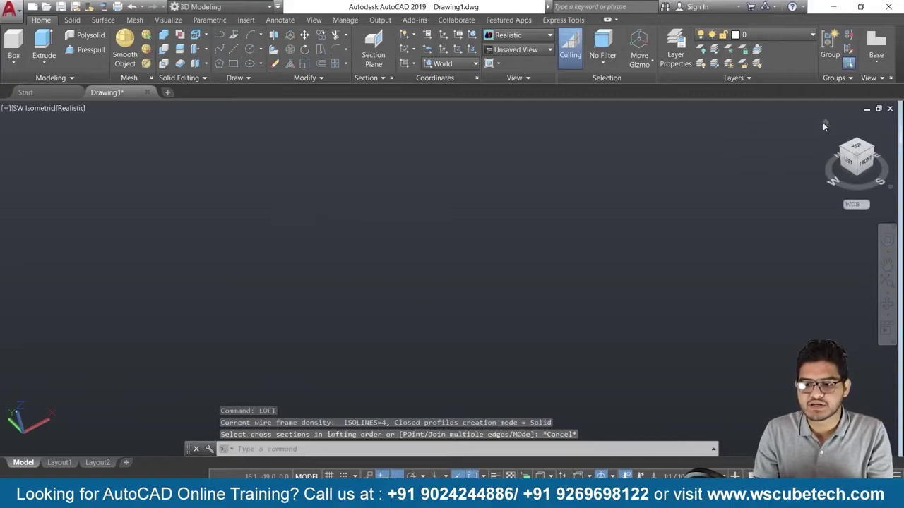
{"action": "left_click", "coordinate": [825, 125]}
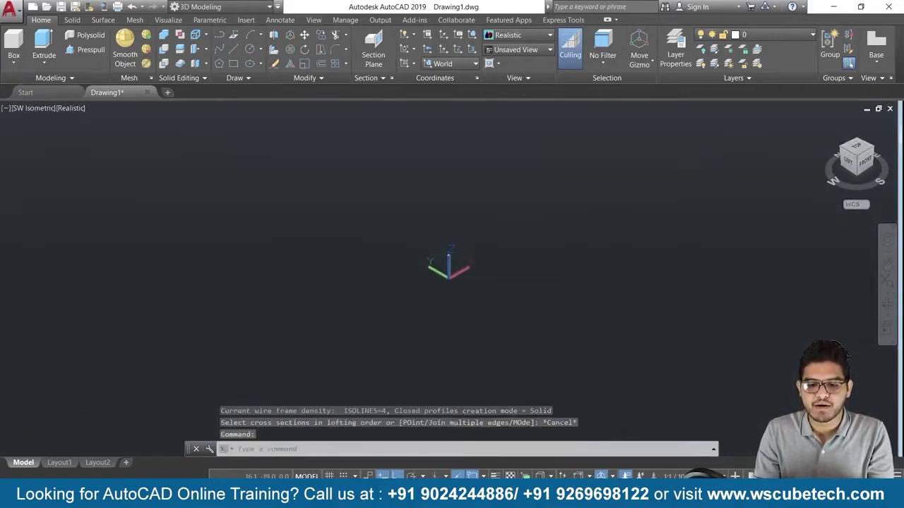
{"action": "middle_click_drag", "start_coordinate": [574, 268], "coordinate": [476, 278], "text": "shift"}
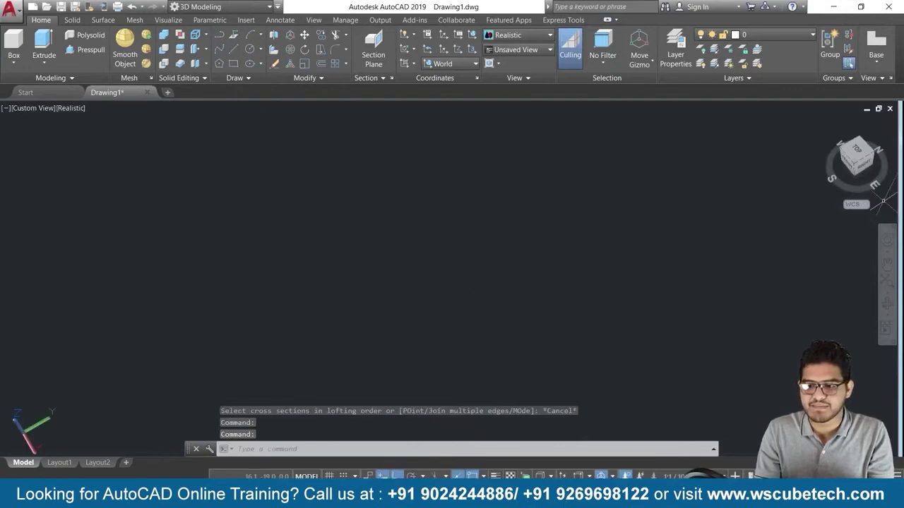
{"action": "mouse_move", "coordinate": [857, 159]}
{"action": "left_click", "coordinate": [823, 122]}
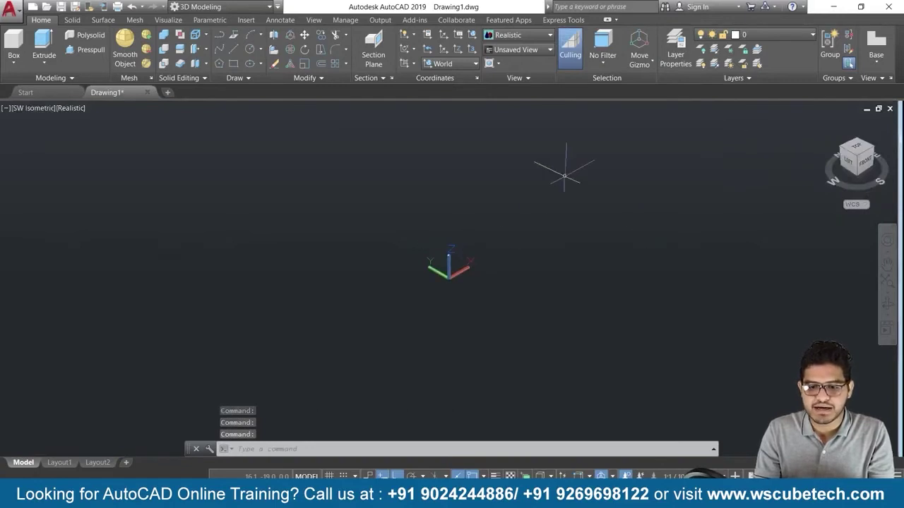
{"action": "middle_click", "coordinate": [584, 191]}
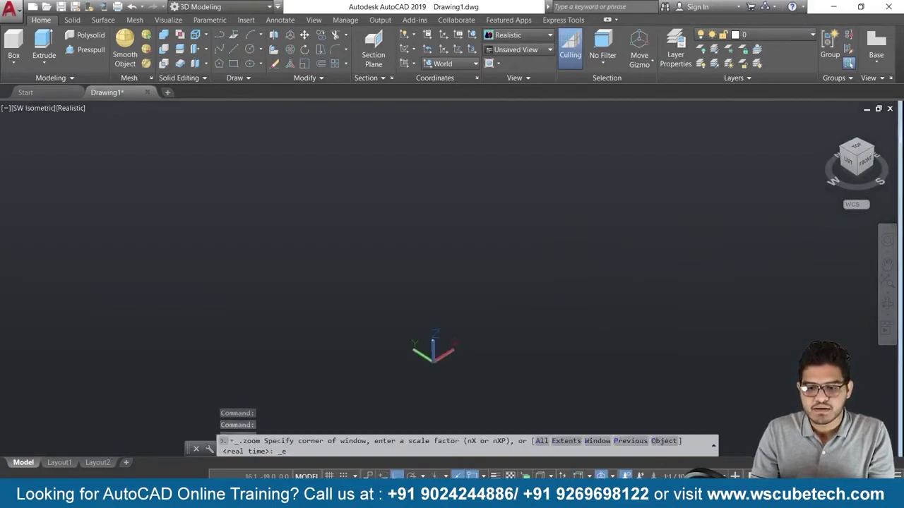
{"action": "mouse_move", "coordinate": [714, 234]}
{"action": "middle_mouse_down"}
{"action": "mouse_move", "coordinate": [538, 217]}
{"action": "mouse_move", "coordinate": [410, 285]}
{"action": "middle_mouse_up"}
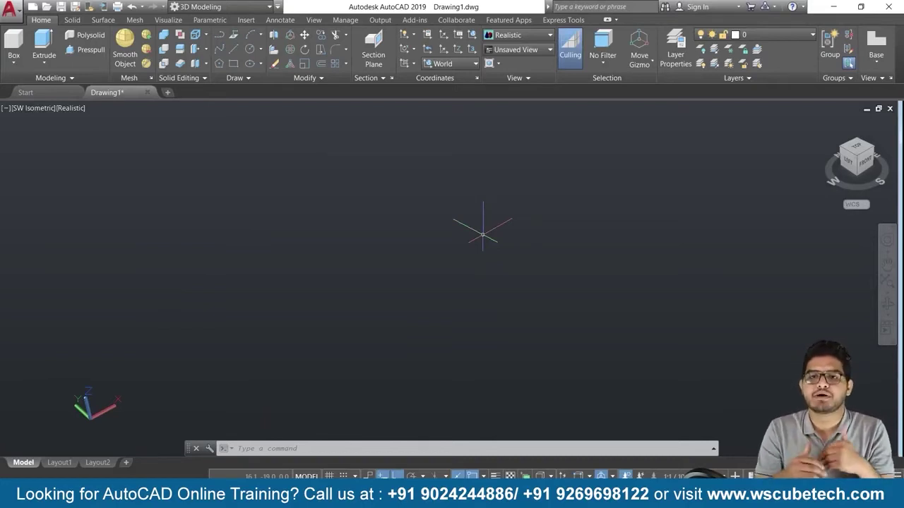
- Draw concentric circles: an outer one, a radius 3.0 one, and a smaller radius 1.7 one
{"action": "left_click", "coordinate": [250, 49]}
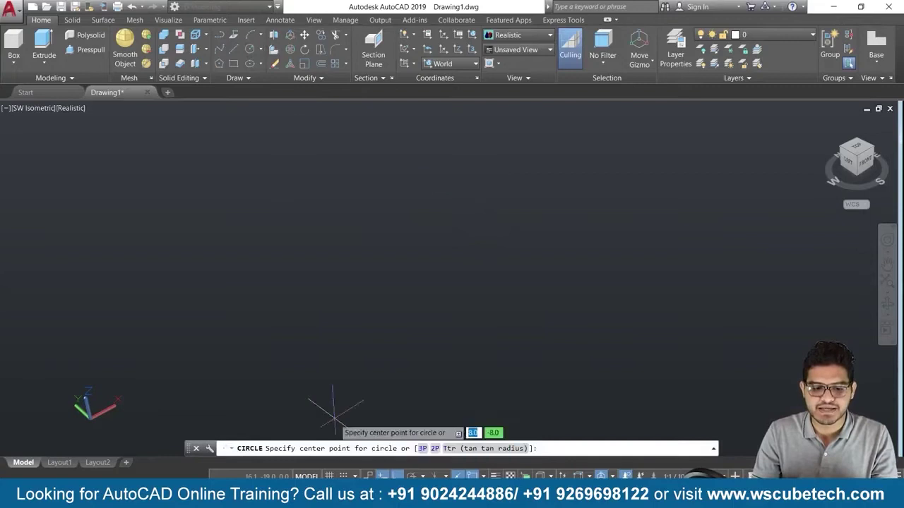
{"action": "left_click", "coordinate": [334, 284]}
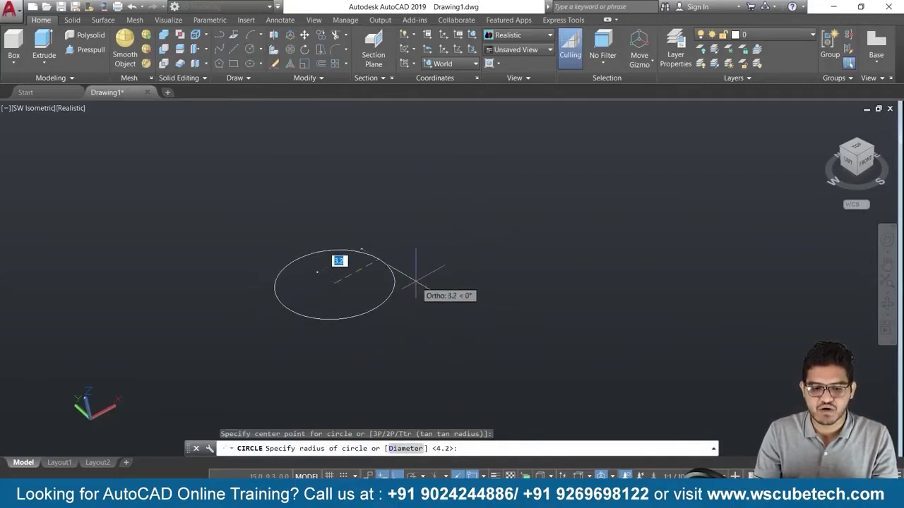
{"action": "left_click", "coordinate": [453, 277]}
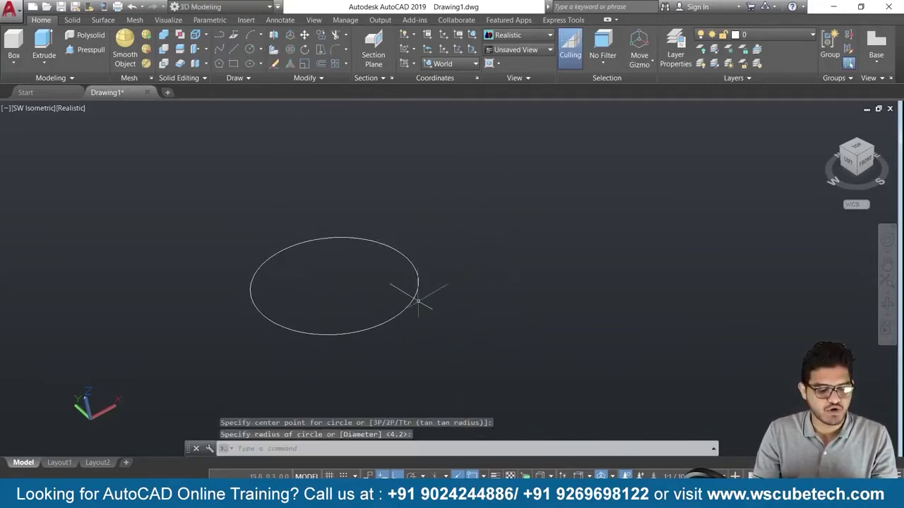
{"action": "key", "text": "Return"}
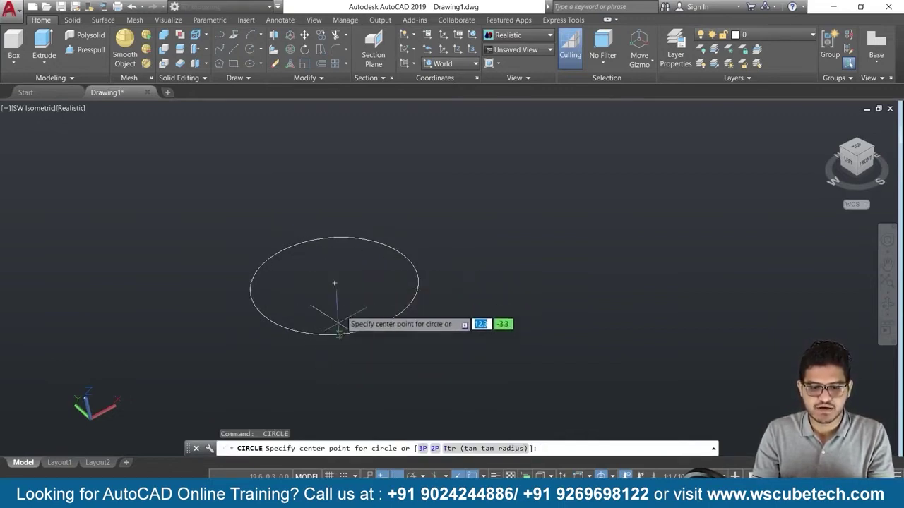
{"action": "left_click", "coordinate": [335, 283]}
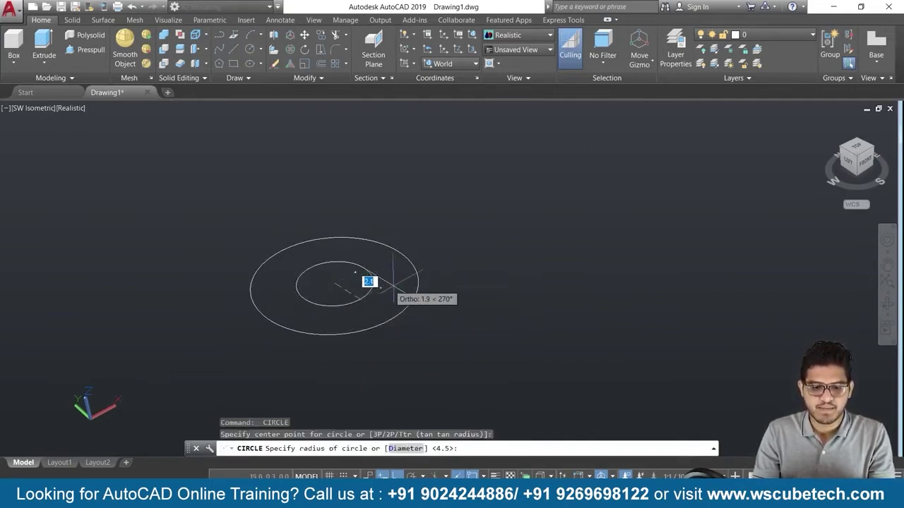
{"action": "key", "text": "Return"}
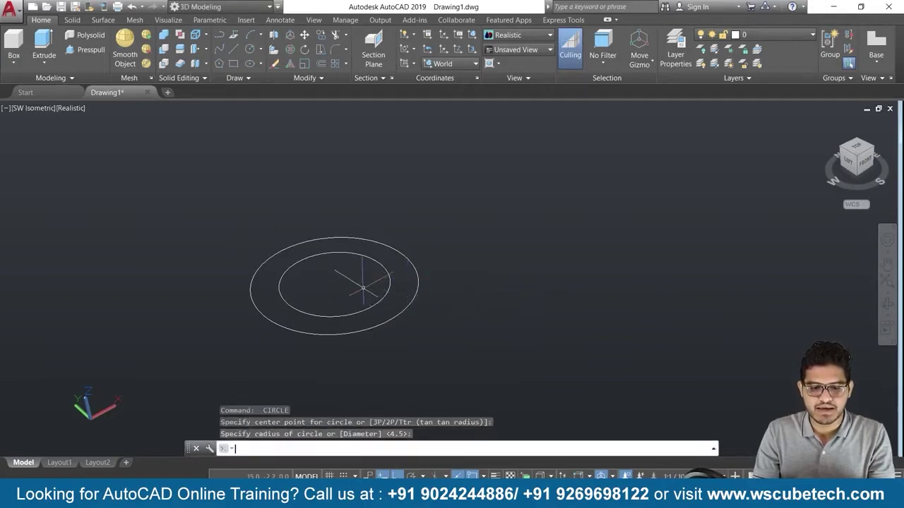
{"action": "key", "text": "Return"}
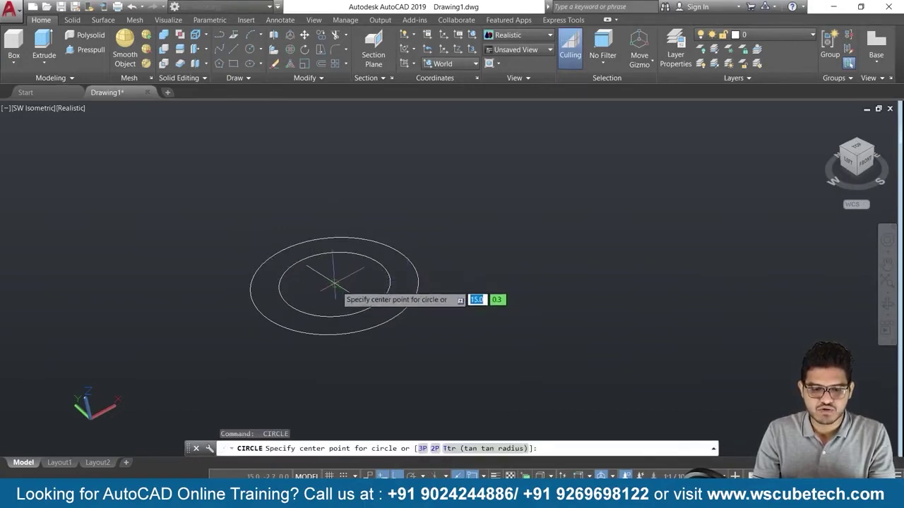
{"action": "left_click", "coordinate": [335, 284]}
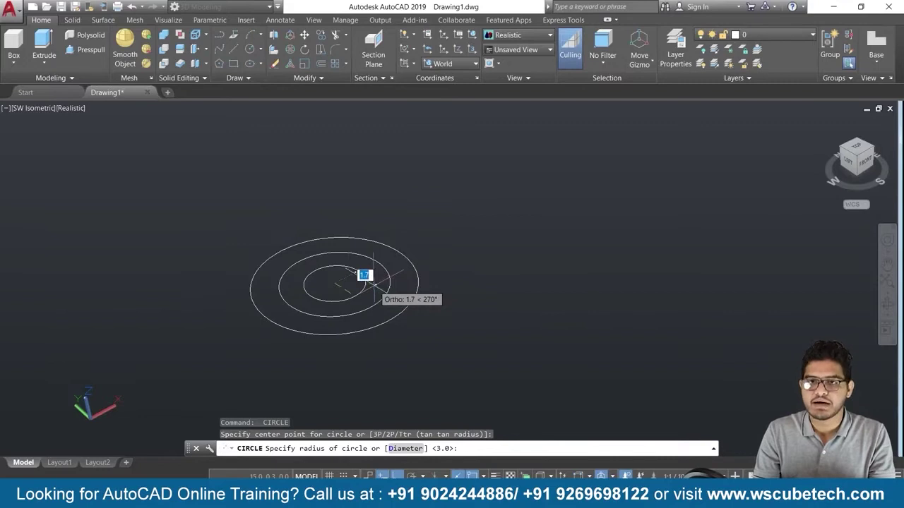
{"action": "key", "text": "Return"}
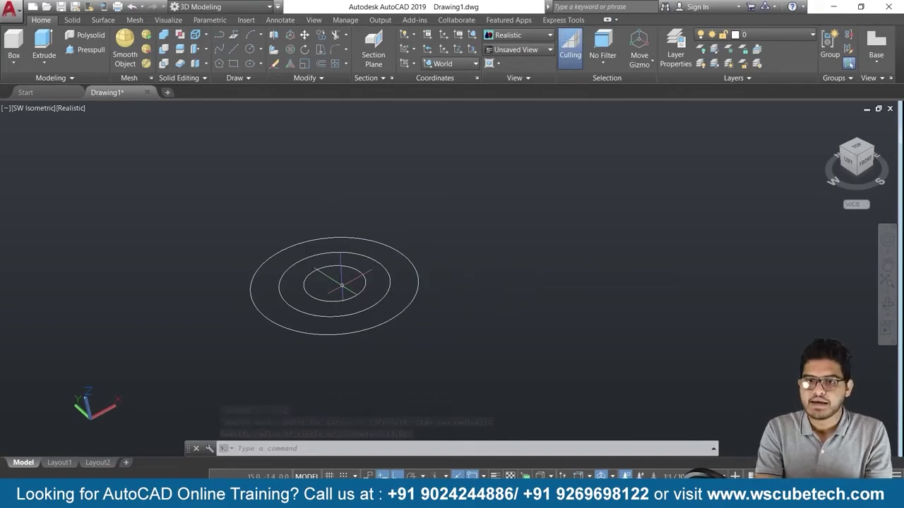
{"action": "type", "text": "PL"}
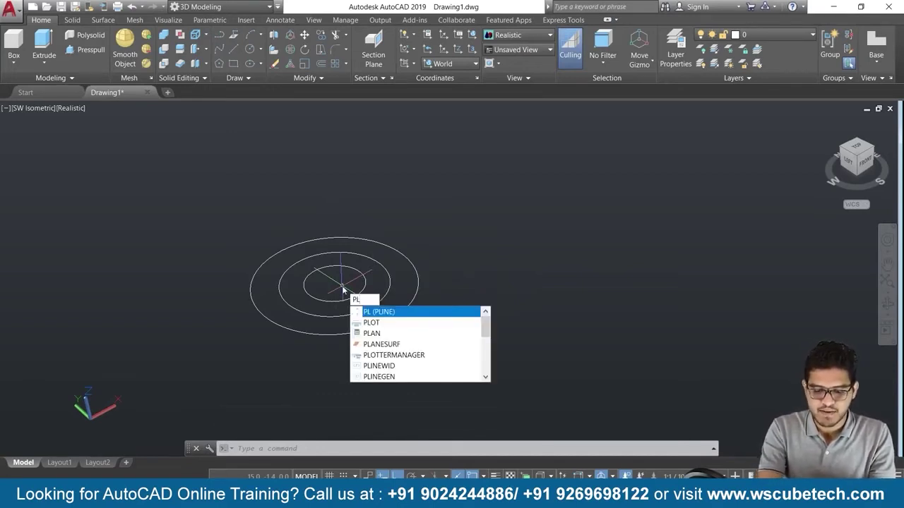
- Draw a 5-sided polygon on the circles' centre, inscribed with radius 3 to the middle circle
{"action": "key", "text": "BackSpace"}
{"action": "type", "text": "ol"}
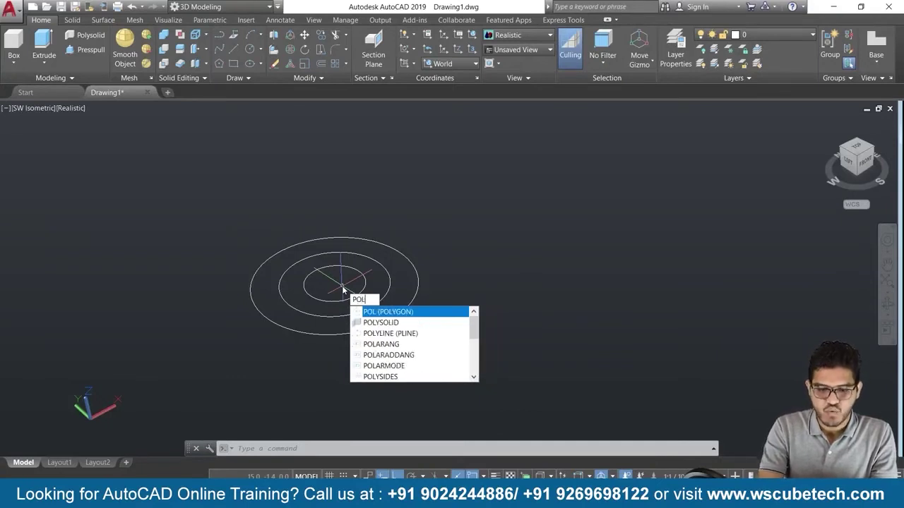
{"action": "left_click", "coordinate": [389, 315]}
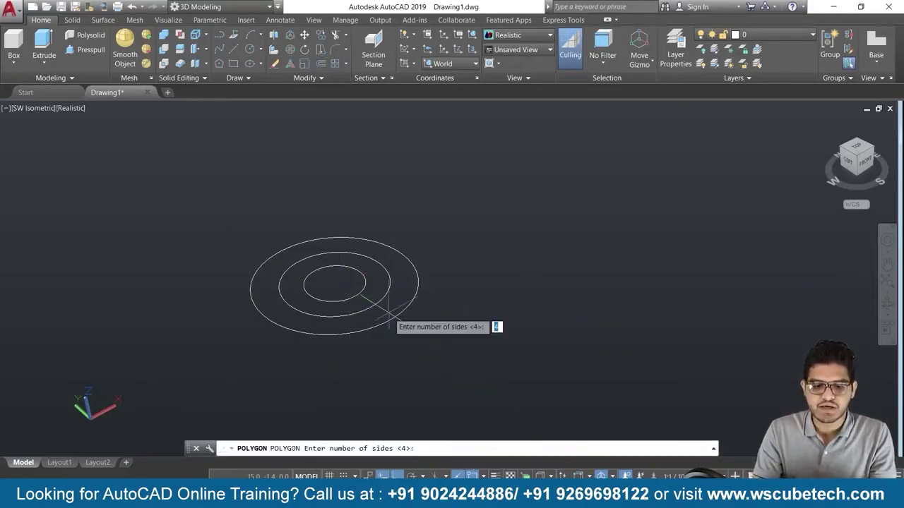
{"action": "type", "text": "5"}
{"action": "key", "text": "Return"}
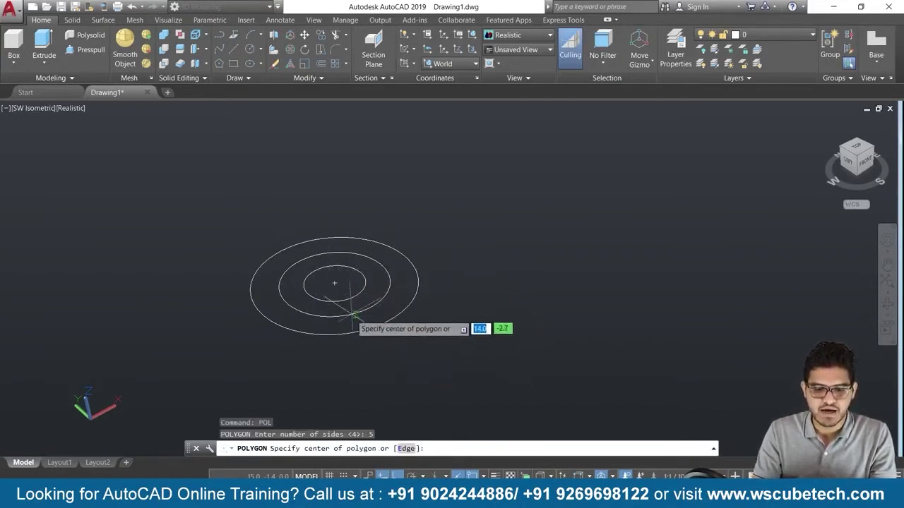
{"action": "left_click", "coordinate": [335, 284]}
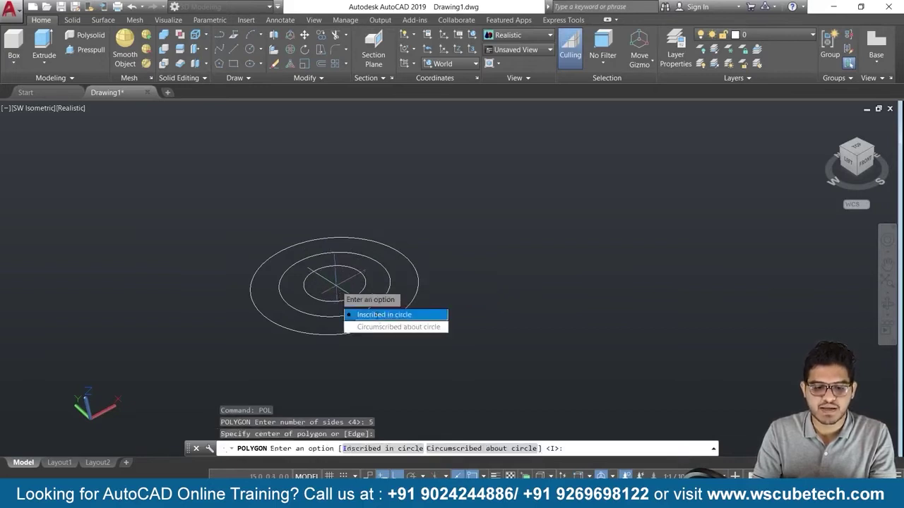
{"action": "left_click", "coordinate": [370, 314]}
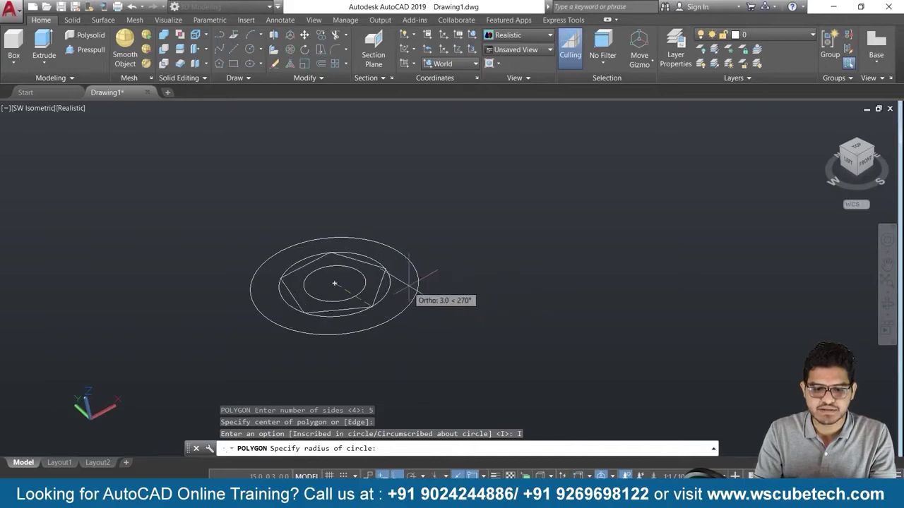
{"action": "left_click", "coordinate": [409, 284]}
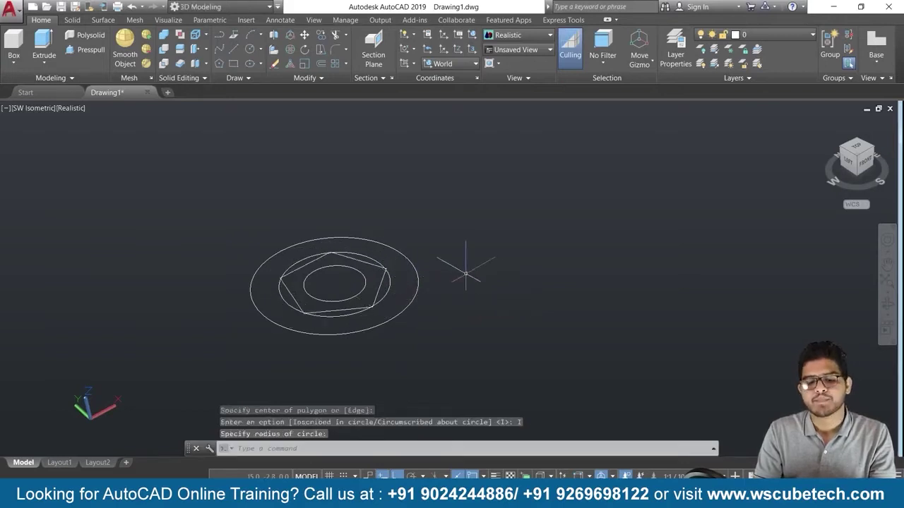
{"action": "mouse_move", "coordinate": [449, 364]}
{"action": "middle_mouse_down", "text": "shift"}
{"action": "mouse_move", "coordinate": [360, 357]}
{"action": "mouse_move", "coordinate": [416, 346]}
{"action": "middle_mouse_up", "text": "shift"}
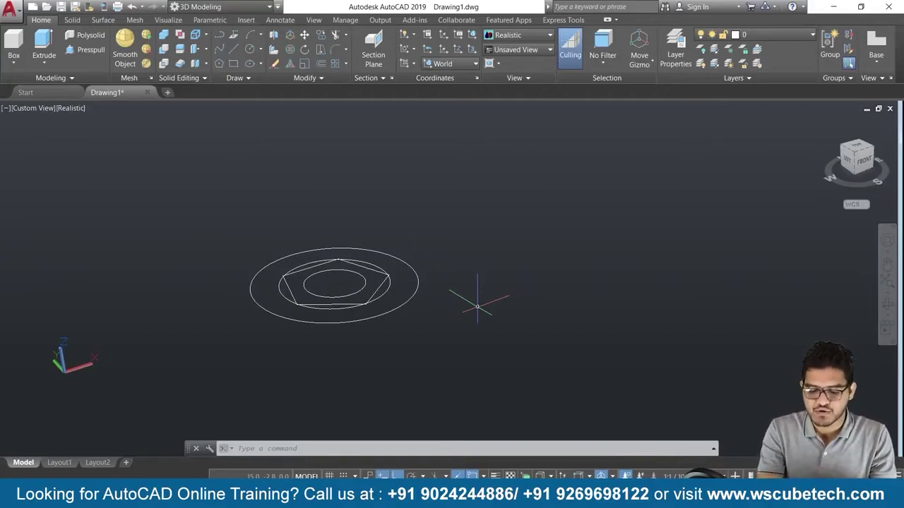
- Move the largest outer circle straight up along Z to sit above the pentagon
{"action": "type", "text": "m"}
{"action": "key", "text": "Return"}
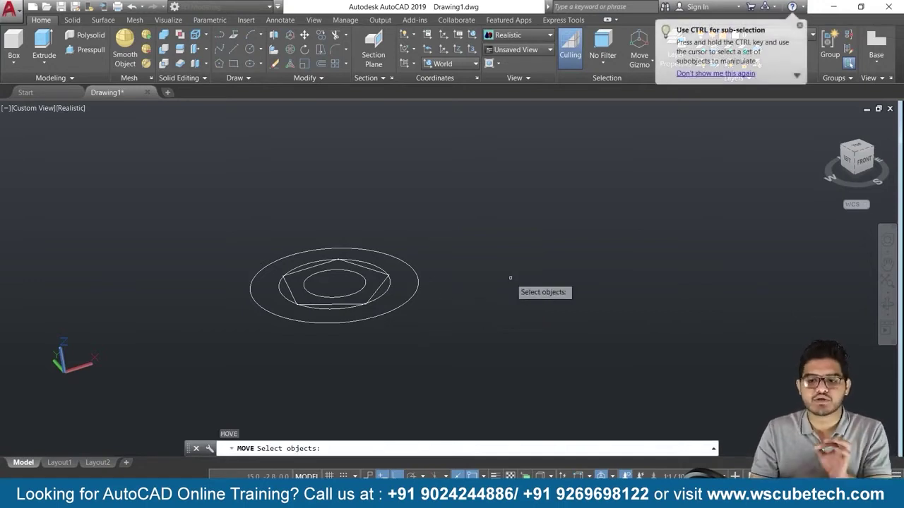
{"action": "left_click", "coordinate": [798, 27]}
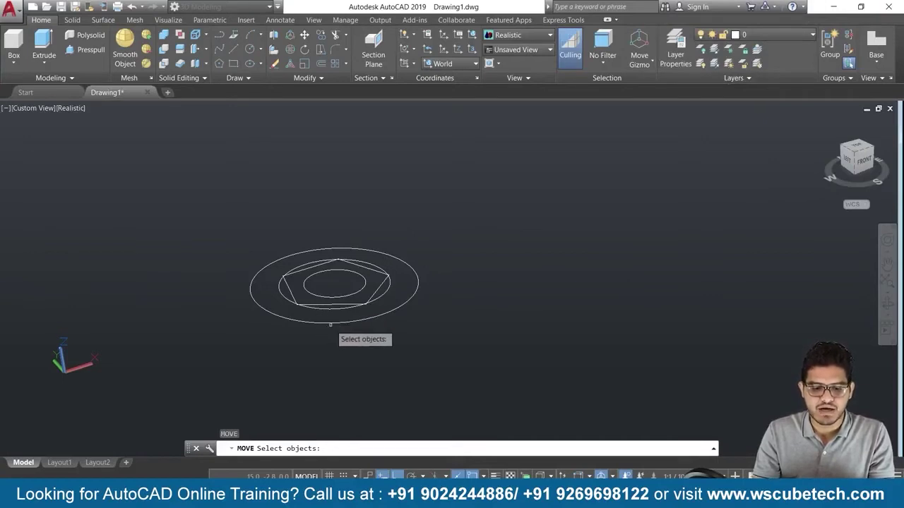
{"action": "left_click", "coordinate": [332, 323]}
{"action": "key", "text": "Return"}
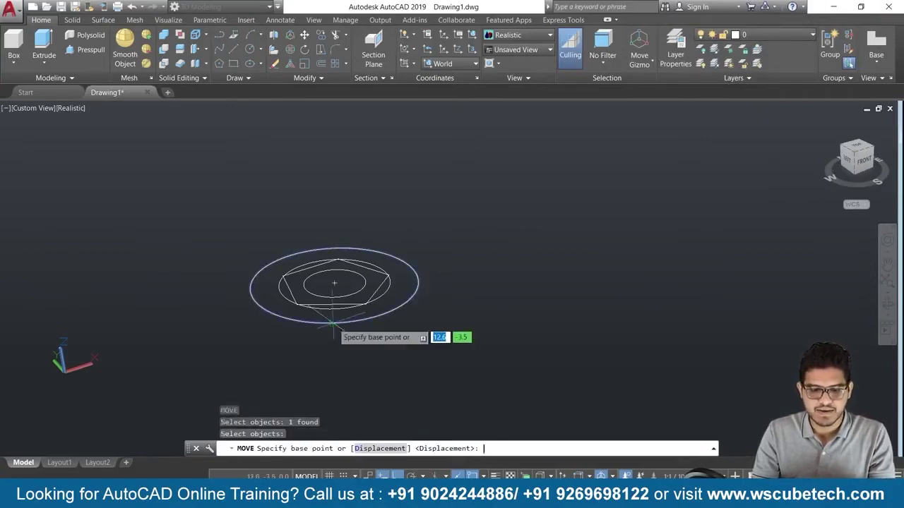
{"action": "left_click", "coordinate": [334, 282]}
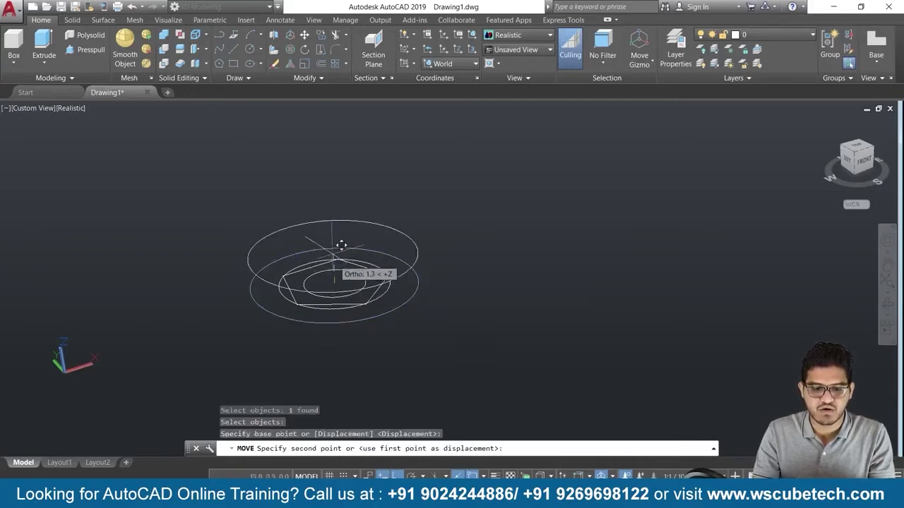
{"action": "left_click", "coordinate": [333, 251]}
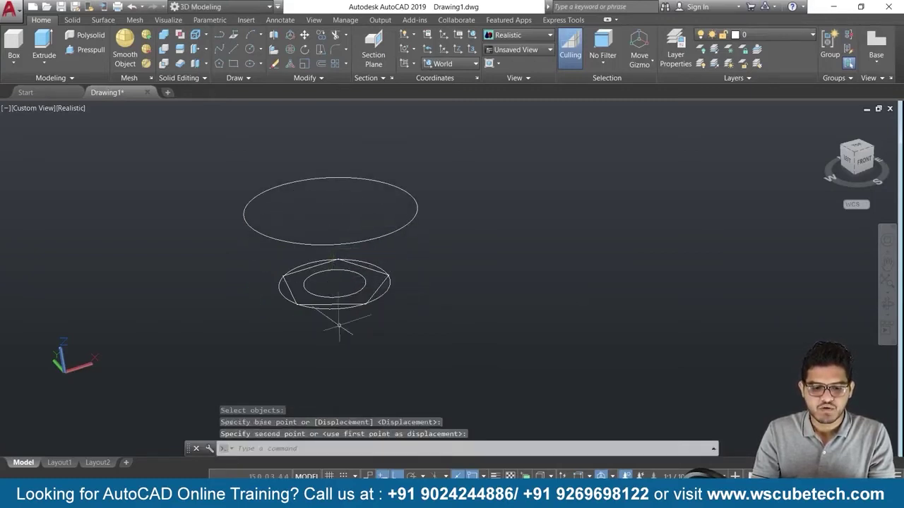
- Move the middle circle 8.4 units higher, to the top of the stack
{"action": "right_click", "coordinate": [343, 317]}
{"action": "left_click", "coordinate": [357, 340]}
{"action": "key", "text": "Return"}
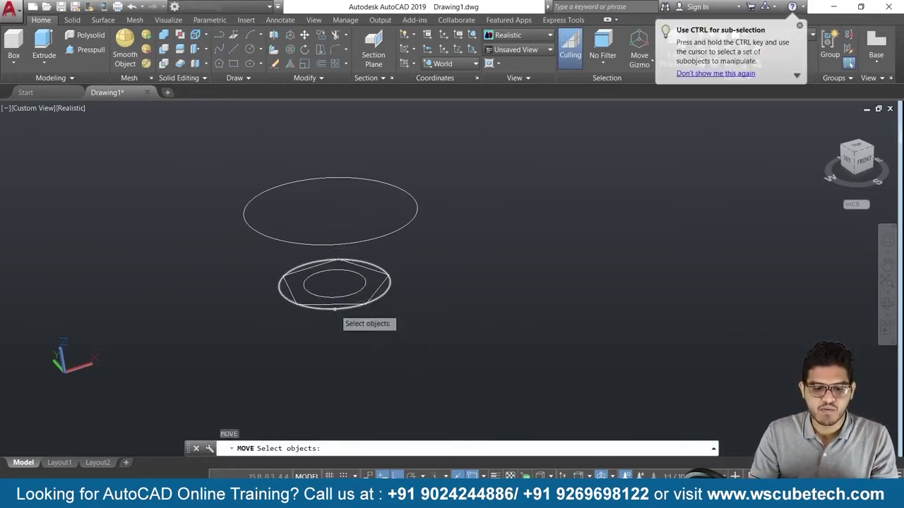
{"action": "left_click", "coordinate": [334, 308]}
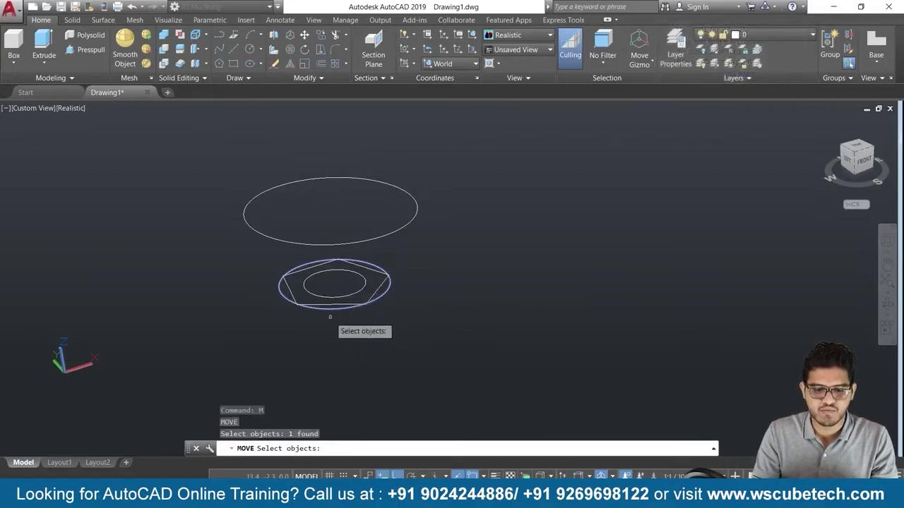
{"action": "key", "text": "Return"}
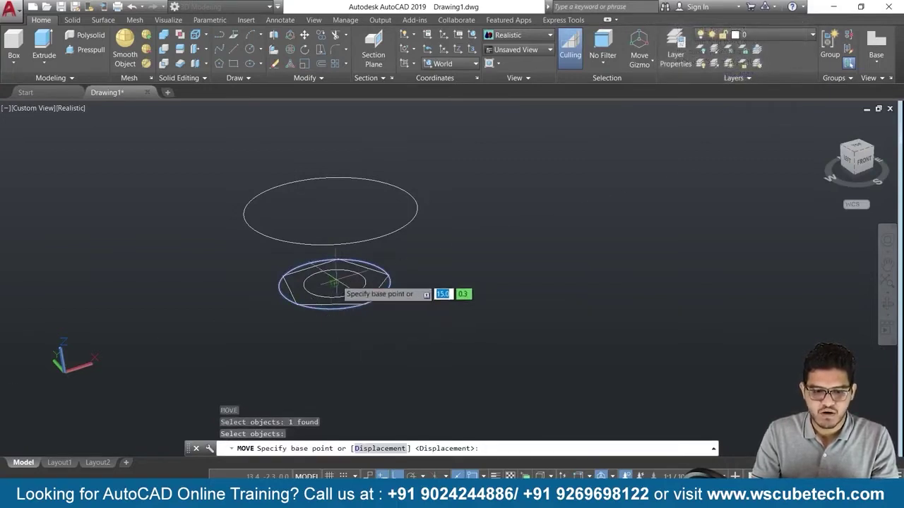
{"action": "left_click", "coordinate": [334, 281]}
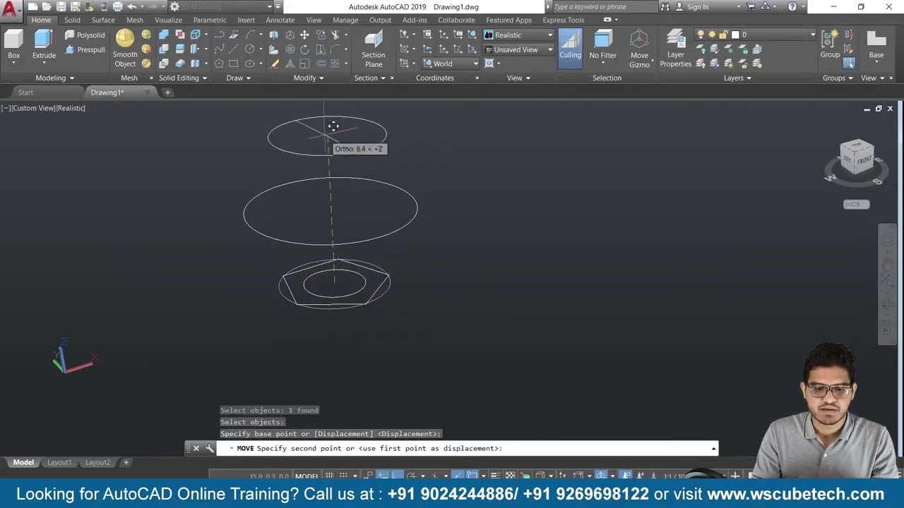
{"action": "left_click", "coordinate": [339, 120]}
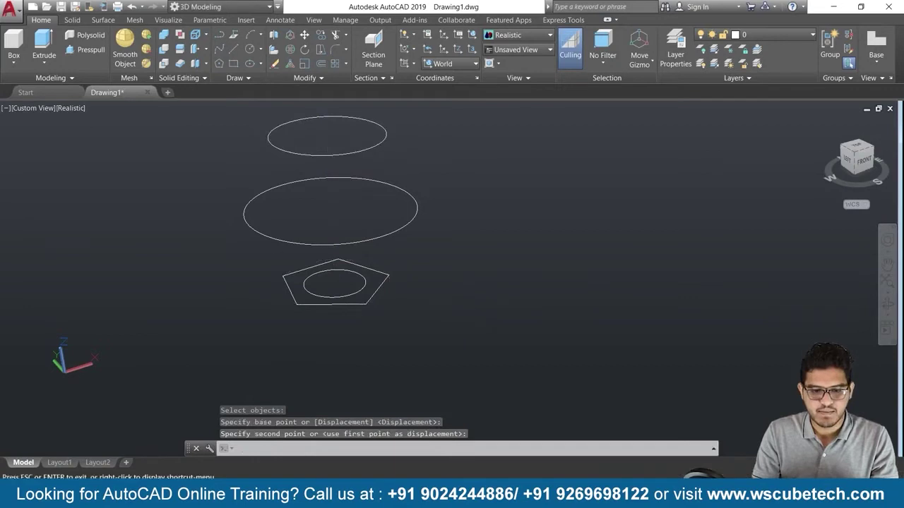
{"action": "middle_click", "coordinate": [467, 290]}
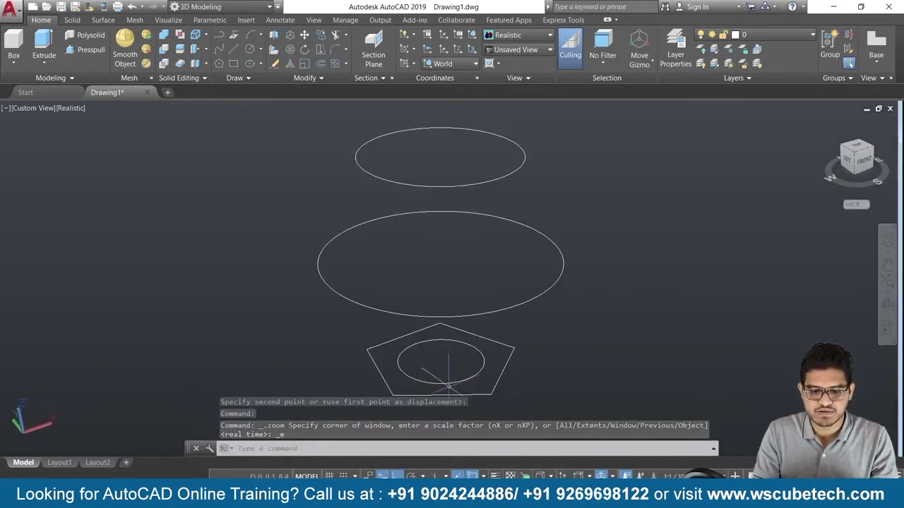
- Move the small inner circle up along Z from its centre to the top circle's level
{"action": "type", "text": "m"}
{"action": "key", "text": "Return"}
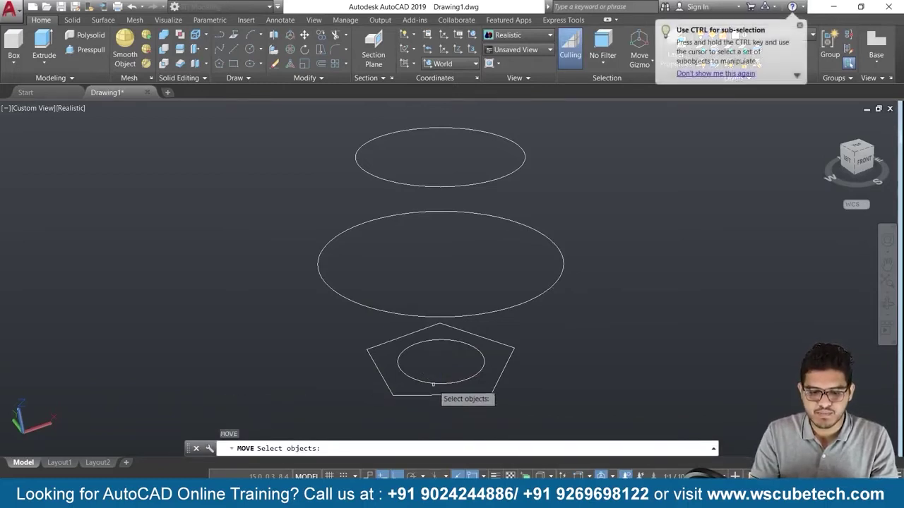
{"action": "left_click", "coordinate": [434, 382]}
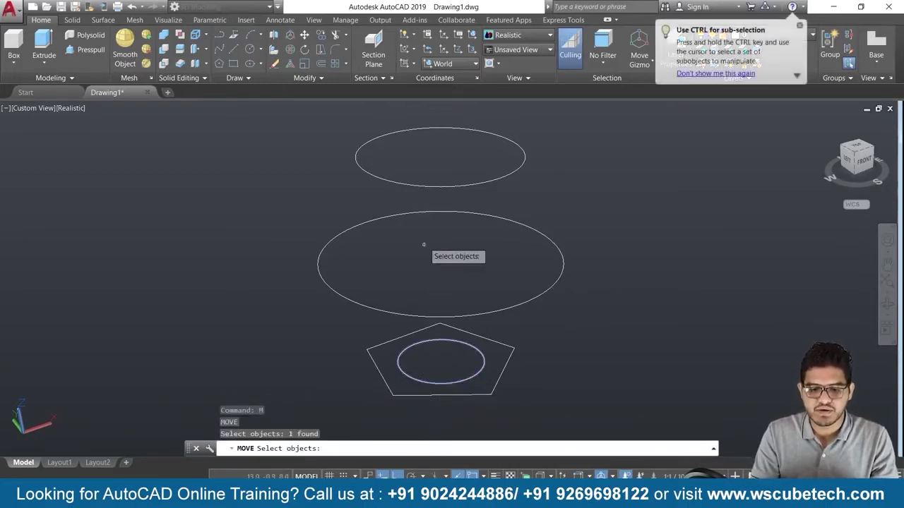
{"action": "key", "text": "Return"}
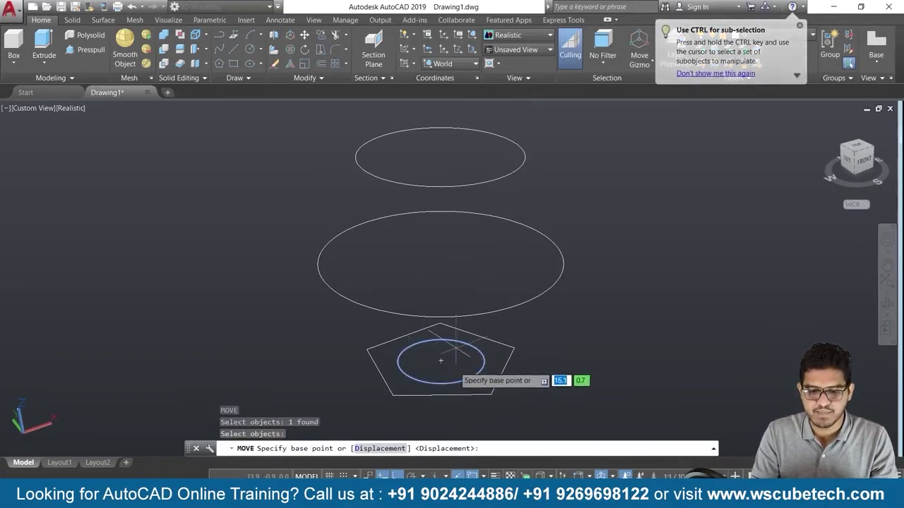
{"action": "left_click", "coordinate": [440, 361]}
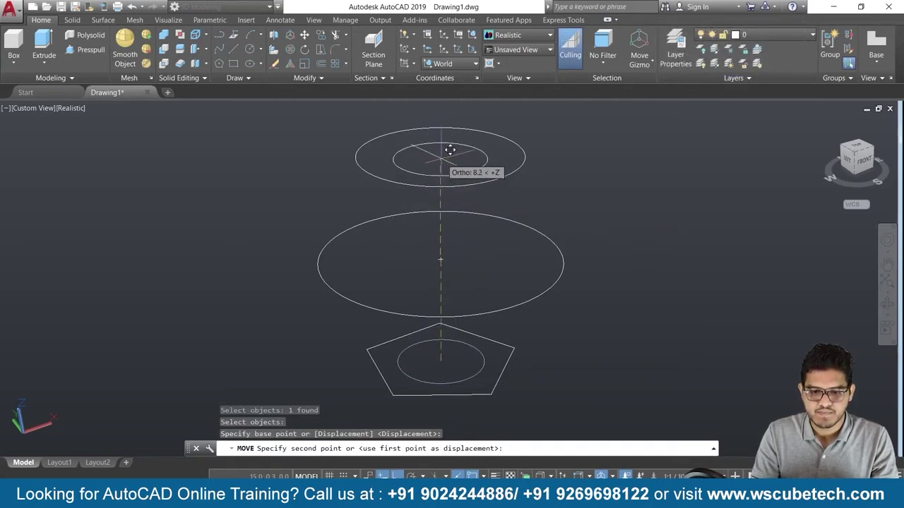
{"action": "left_click", "coordinate": [442, 152]}
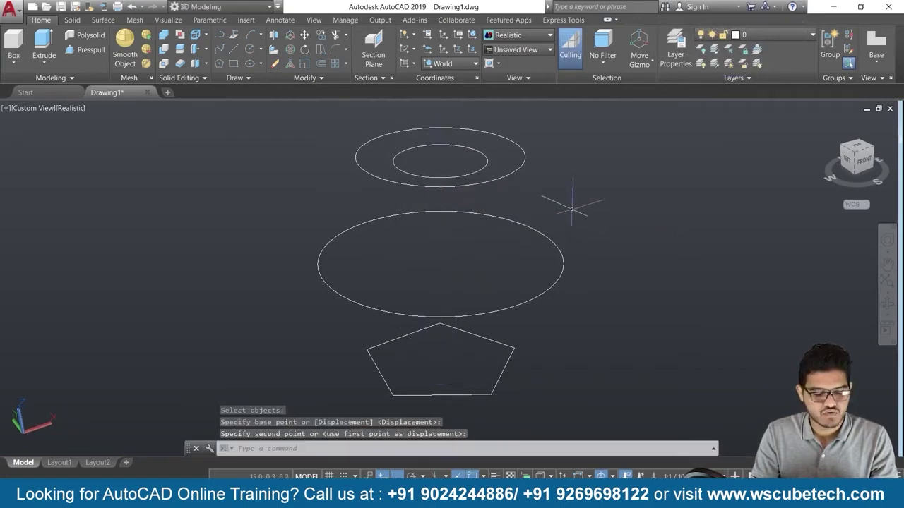
{"action": "scroll", "coordinate": [448, 279], "scroll_direction": "down", "scroll_amount": 2}
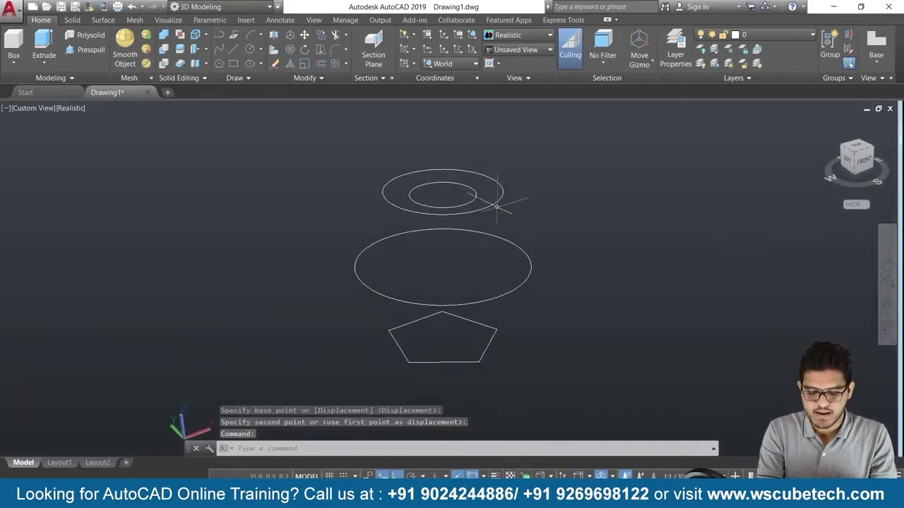
- Move the top ellipse higher up the stack from its centre point
{"action": "type", "text": "m"}
{"action": "key", "text": "Return"}
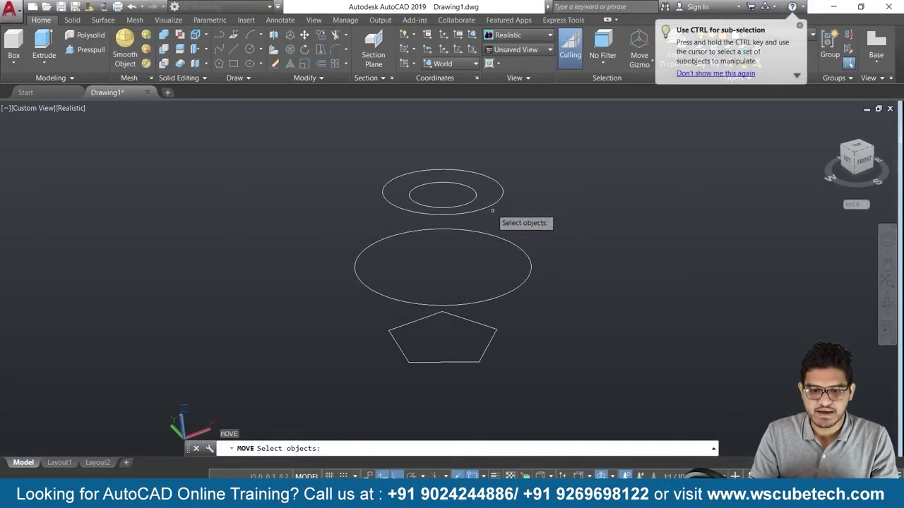
{"action": "left_click", "coordinate": [490, 206]}
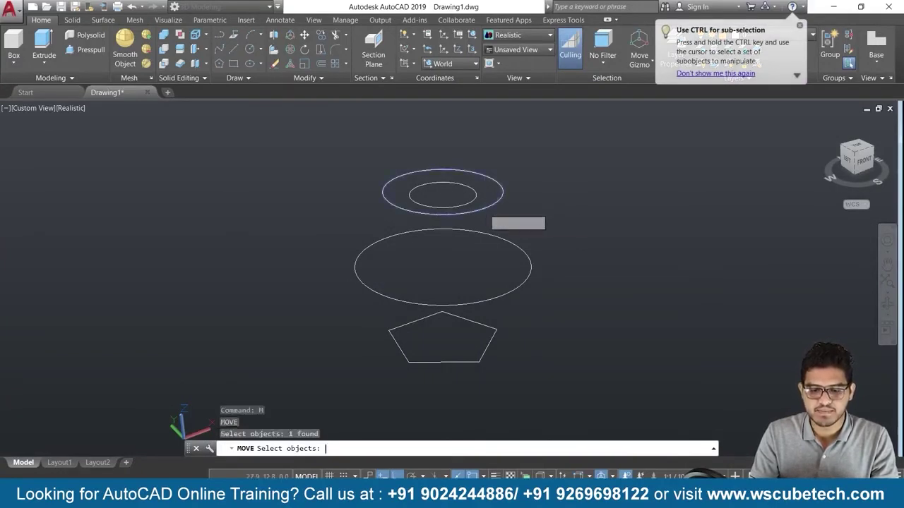
{"action": "key", "text": "Return"}
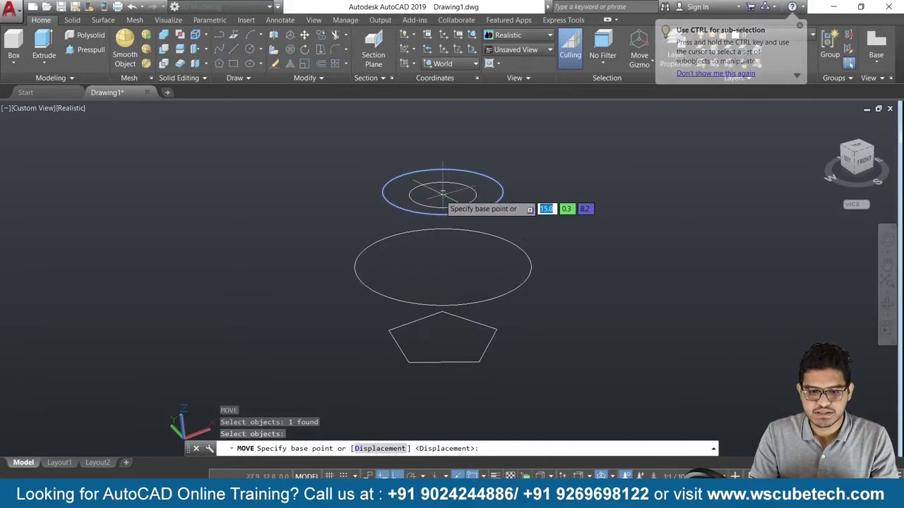
{"action": "left_click", "coordinate": [442, 192]}
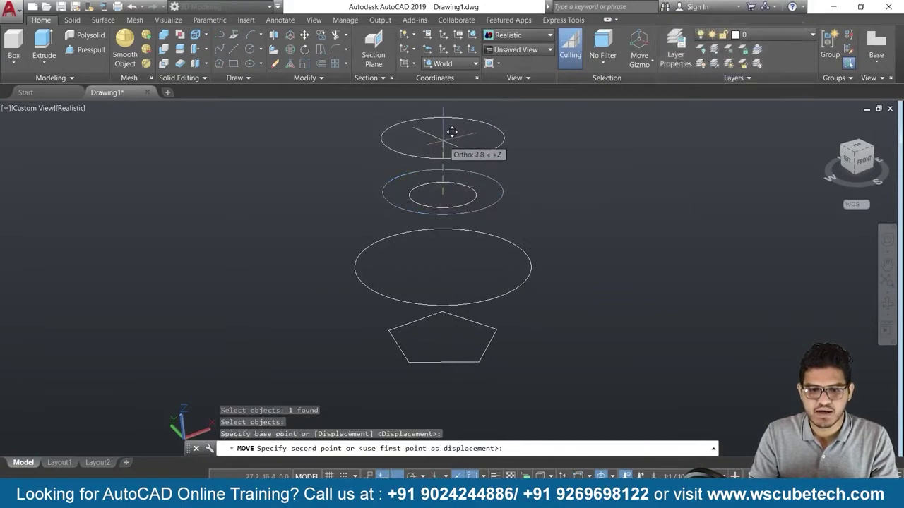
{"action": "left_click", "coordinate": [442, 139]}
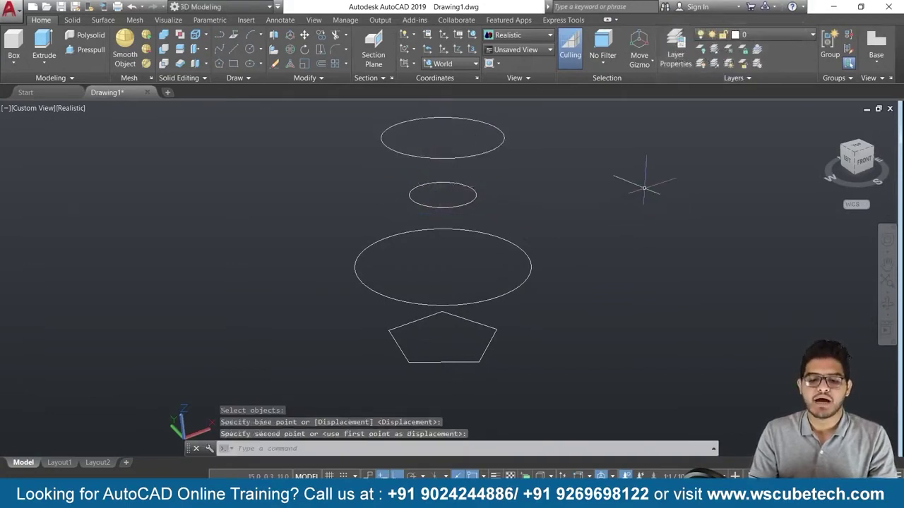
{"action": "scroll", "coordinate": [641, 190], "scroll_direction": "down", "scroll_amount": 2}
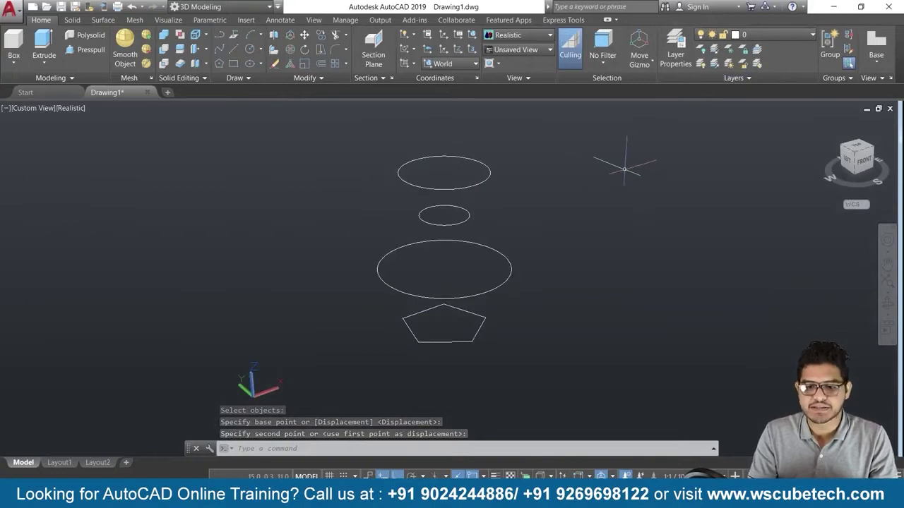
{"action": "mouse_move", "coordinate": [636, 225]}
{"action": "middle_mouse_down", "text": "shift"}
{"action": "mouse_move", "coordinate": [600, 238]}
{"action": "mouse_move", "coordinate": [655, 226]}
{"action": "mouse_move", "coordinate": [516, 250]}
{"action": "middle_mouse_up", "text": "shift"}
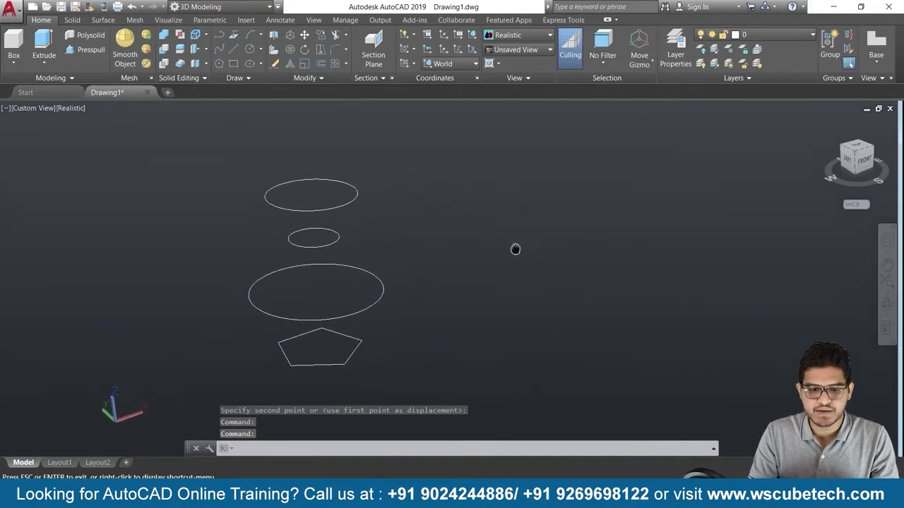
- Copy the pentagon and three ellipses from a pentagon corner to three spots further right
{"action": "left_click", "coordinate": [419, 148]}
{"action": "left_click", "coordinate": [206, 405]}
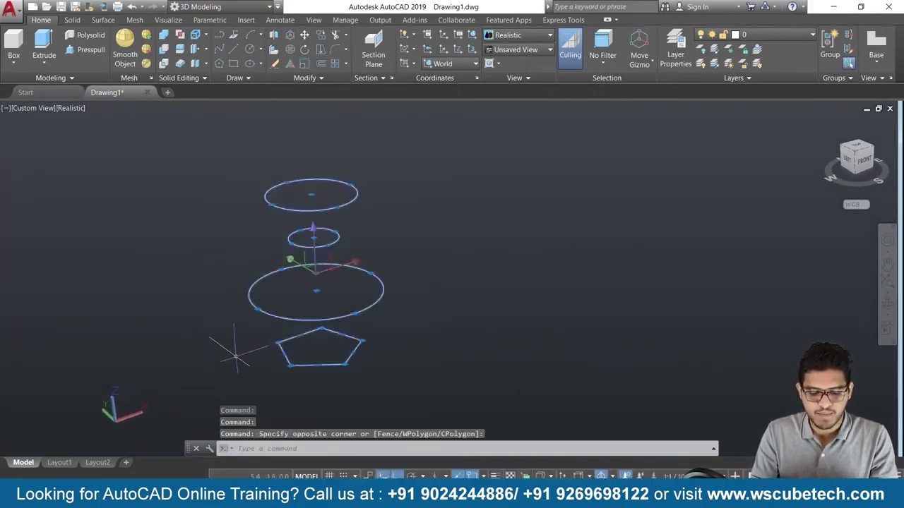
{"action": "type", "text": "co"}
{"action": "key", "text": "Return"}
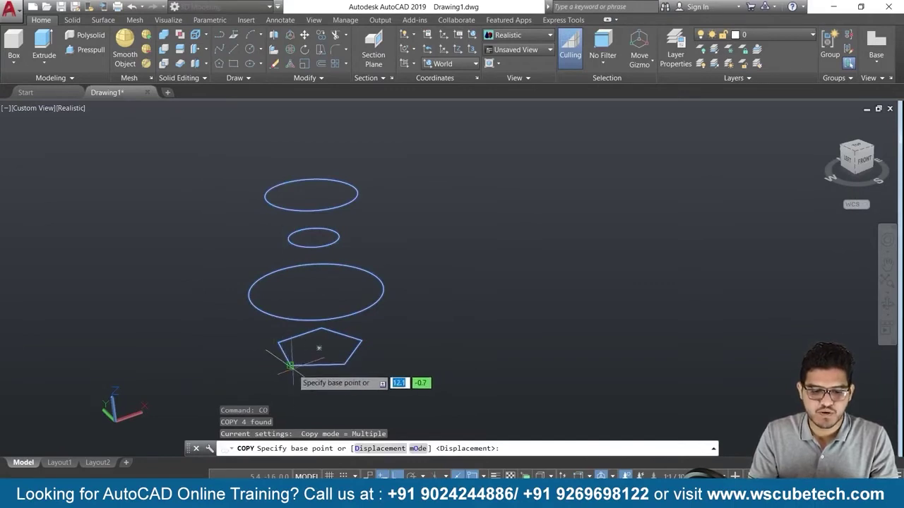
{"action": "left_click", "coordinate": [289, 365]}
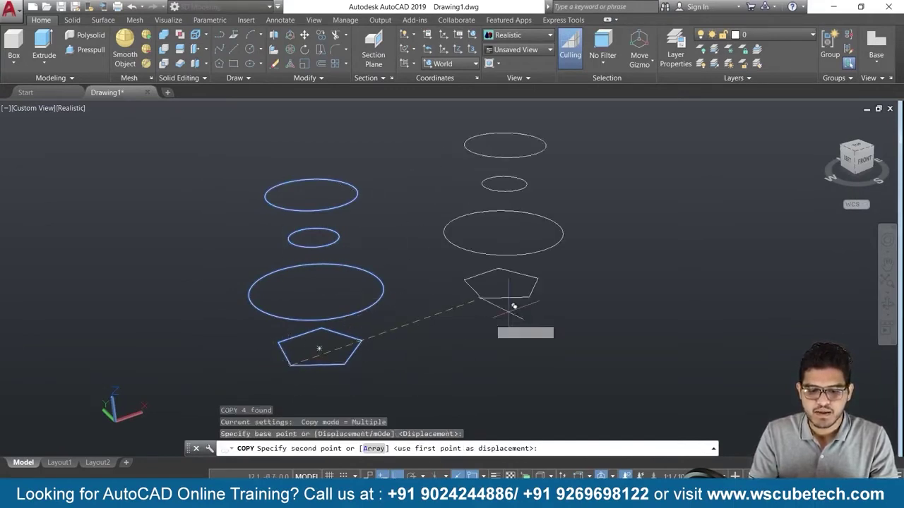
{"action": "left_click", "coordinate": [521, 304]}
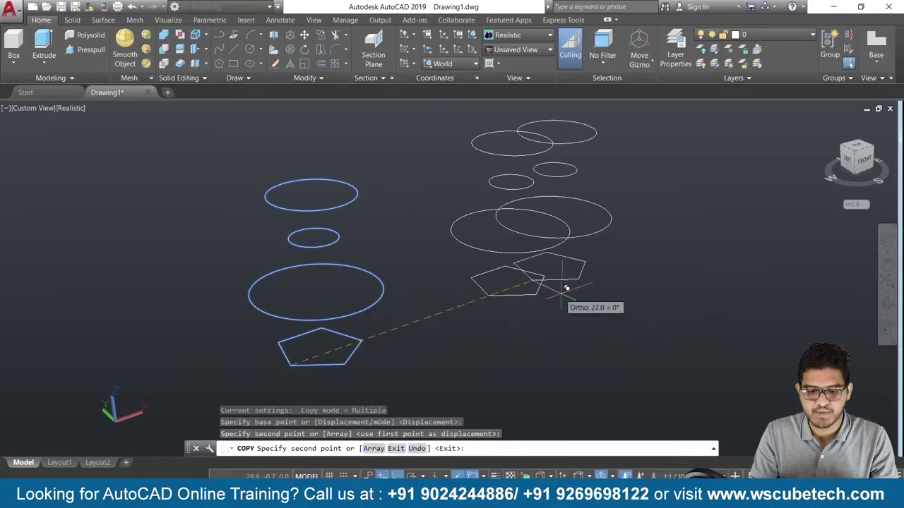
{"action": "left_click", "coordinate": [729, 274]}
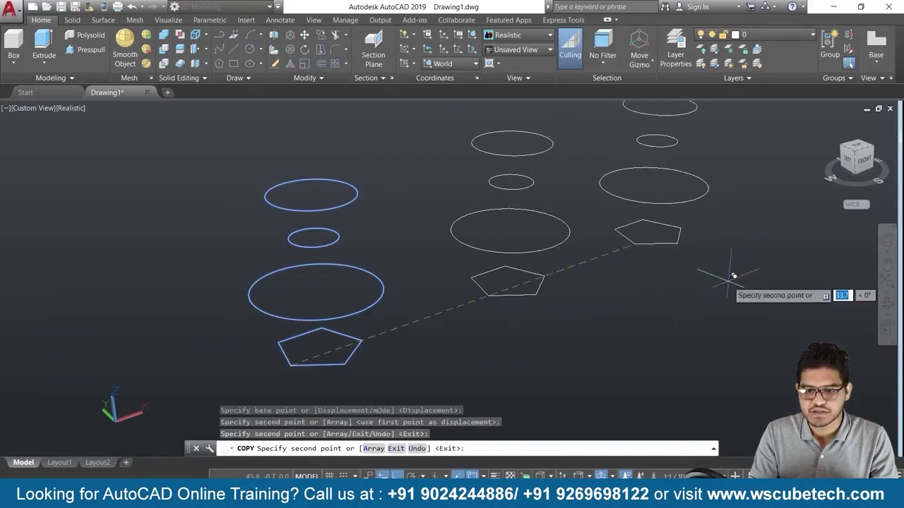
{"action": "left_click", "coordinate": [812, 222]}
{"action": "key", "text": "Return"}
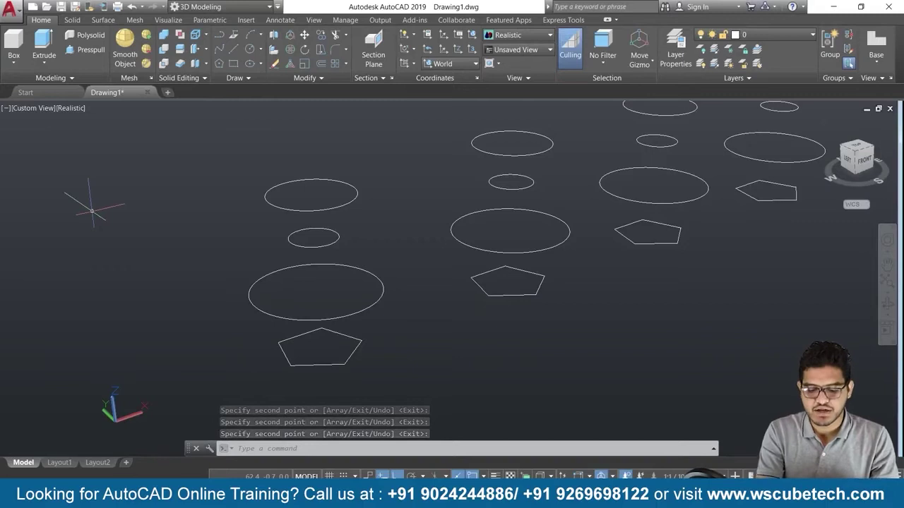
{"action": "type", "text": "LOFT"}
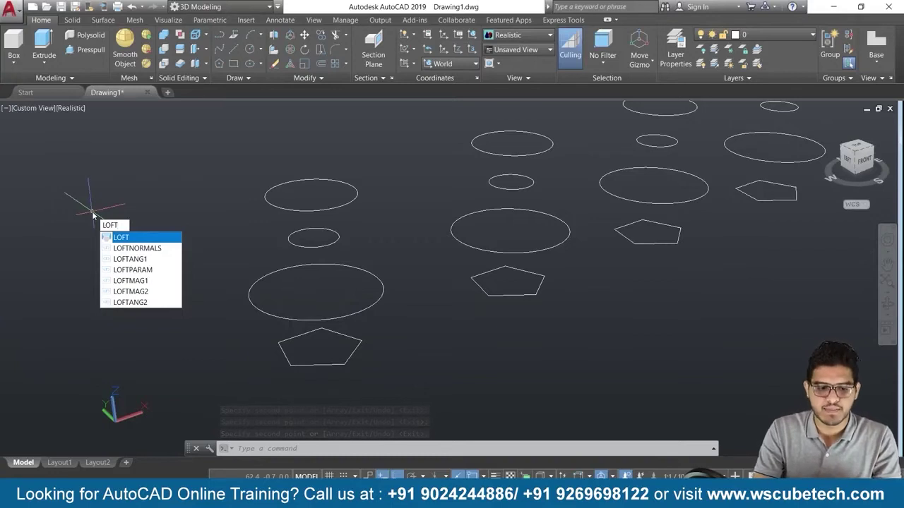
- Loft pentagon, large, small and top ellipses in order with Cross sections only
{"action": "key", "text": "Return"}
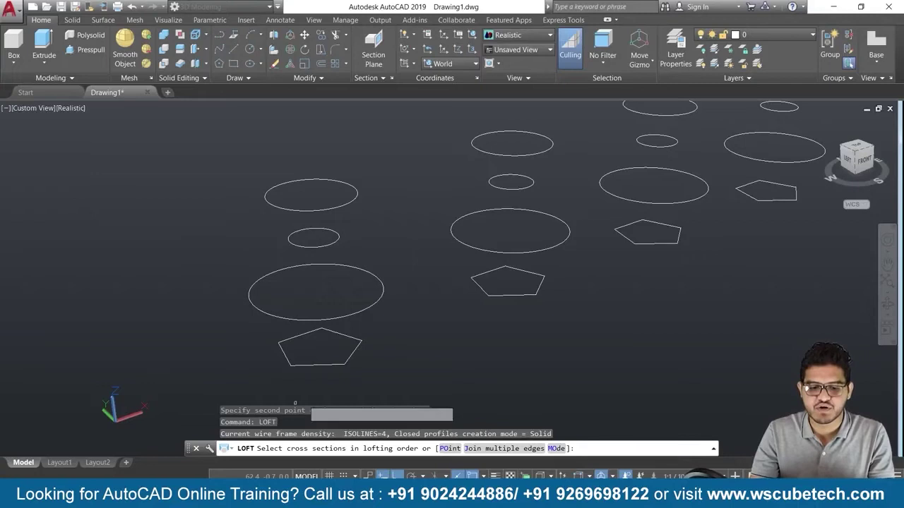
{"action": "left_click", "coordinate": [297, 367]}
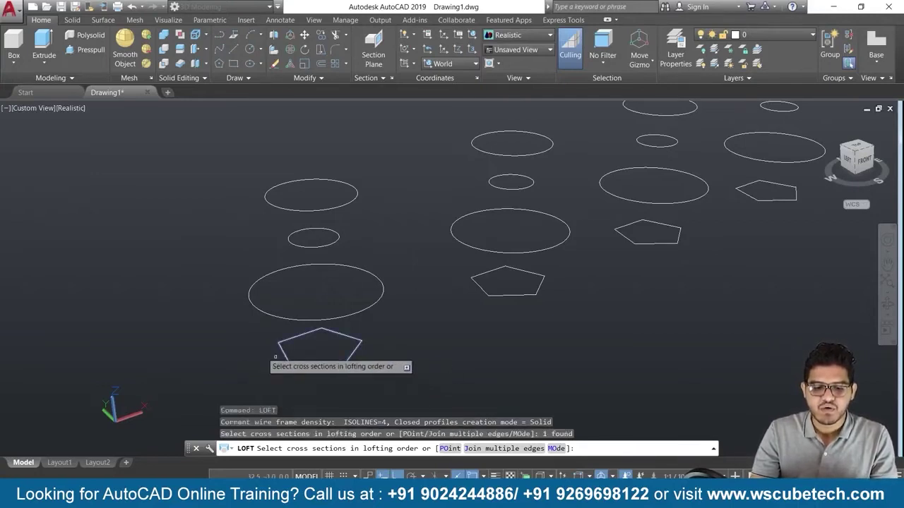
{"action": "left_click", "coordinate": [253, 307]}
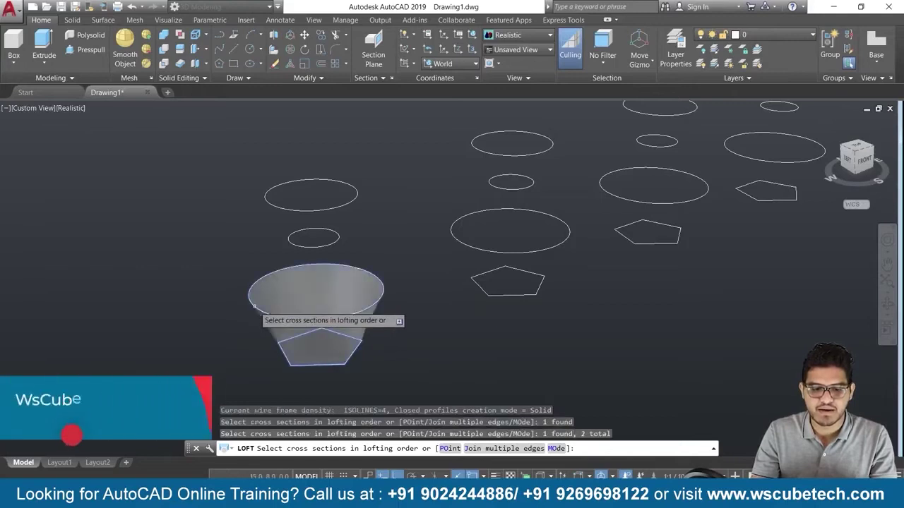
{"action": "left_click", "coordinate": [297, 243]}
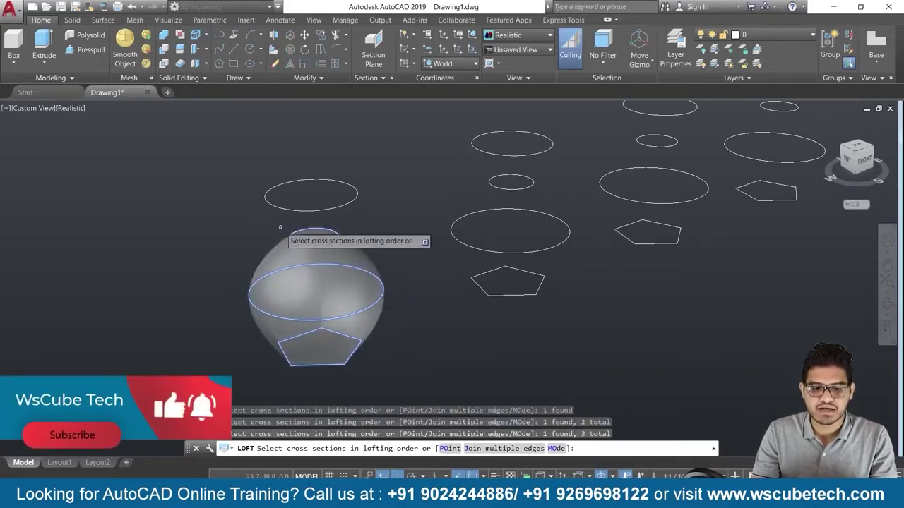
{"action": "left_click", "coordinate": [269, 200]}
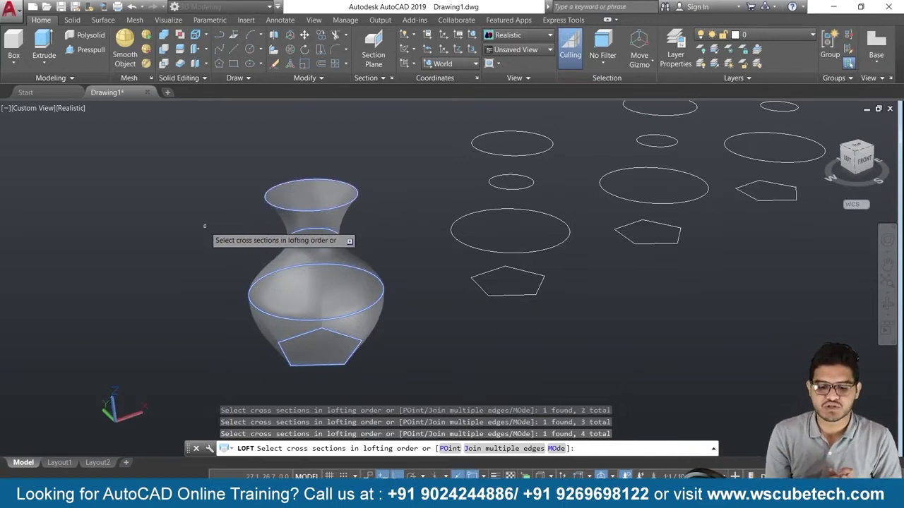
{"action": "key", "text": "Return"}
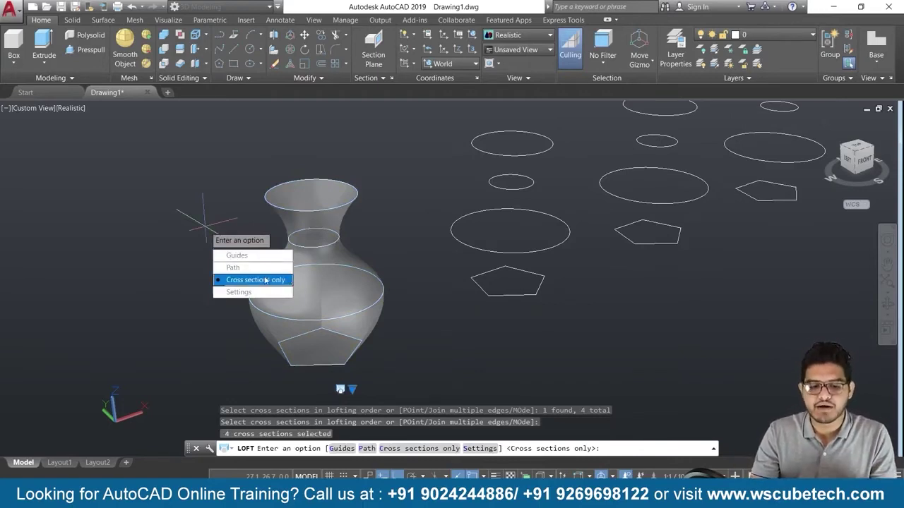
{"action": "left_click", "coordinate": [260, 284]}
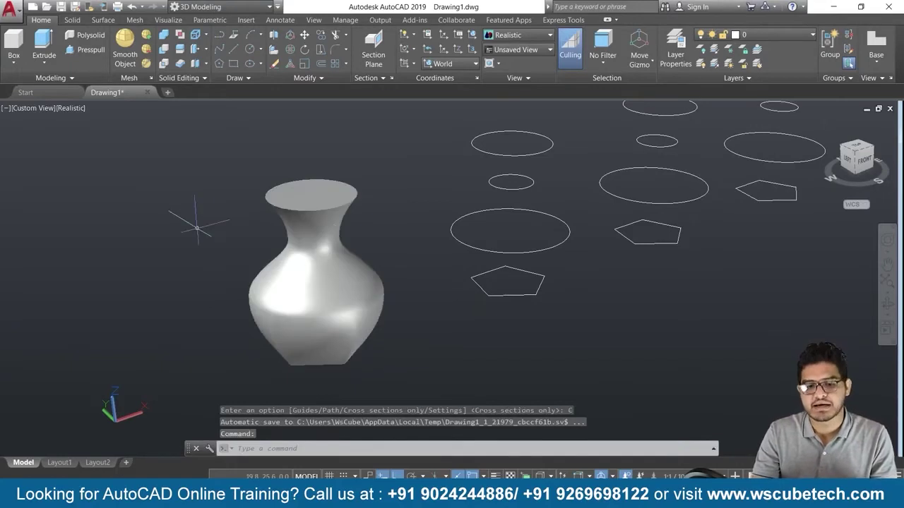
- Orbit the view around the finished vase toward the copied profile sets
{"action": "mouse_move", "coordinate": [399, 257]}
{"action": "middle_mouse_down", "text": "shift"}
{"action": "mouse_move", "coordinate": [259, 246]}
{"action": "mouse_move", "coordinate": [399, 241]}
{"action": "mouse_move", "coordinate": [490, 272]}
{"action": "mouse_move", "coordinate": [416, 228]}
{"action": "mouse_move", "coordinate": [389, 266]}
{"action": "mouse_move", "coordinate": [367, 276]}
{"action": "mouse_move", "coordinate": [375, 206]}
{"action": "middle_mouse_up", "text": "shift"}
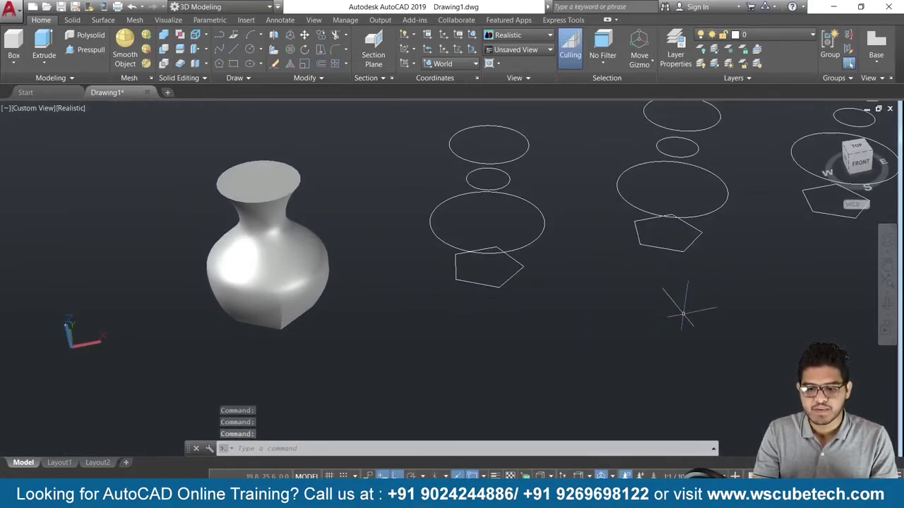
{"action": "mouse_move", "coordinate": [685, 309]}
{"action": "middle_mouse_down", "text": "shift"}
{"action": "mouse_move", "coordinate": [577, 336]}
{"action": "mouse_move", "coordinate": [599, 346]}
{"action": "middle_mouse_up", "text": "shift"}
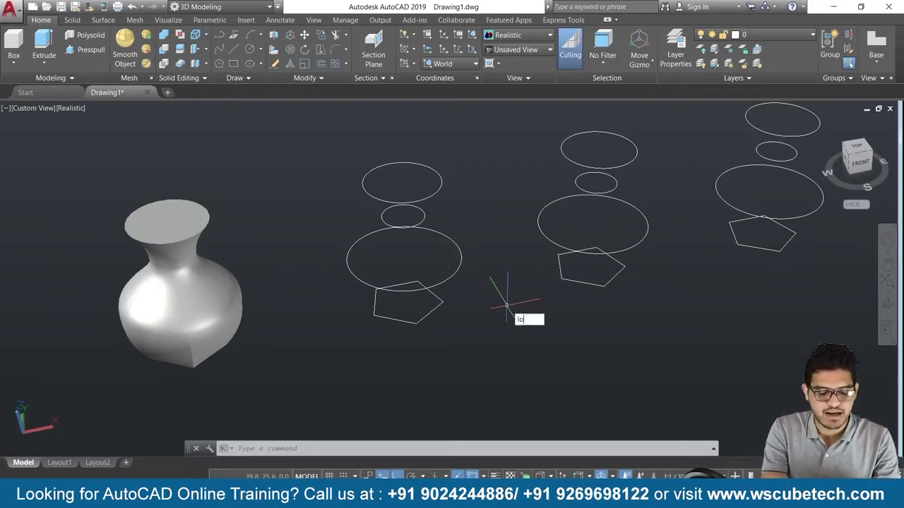
- Start LOFT and pick the second set's pentagon, large, small and top ellipses in order
{"action": "type", "text": "ft"}
{"action": "key", "text": "Return"}
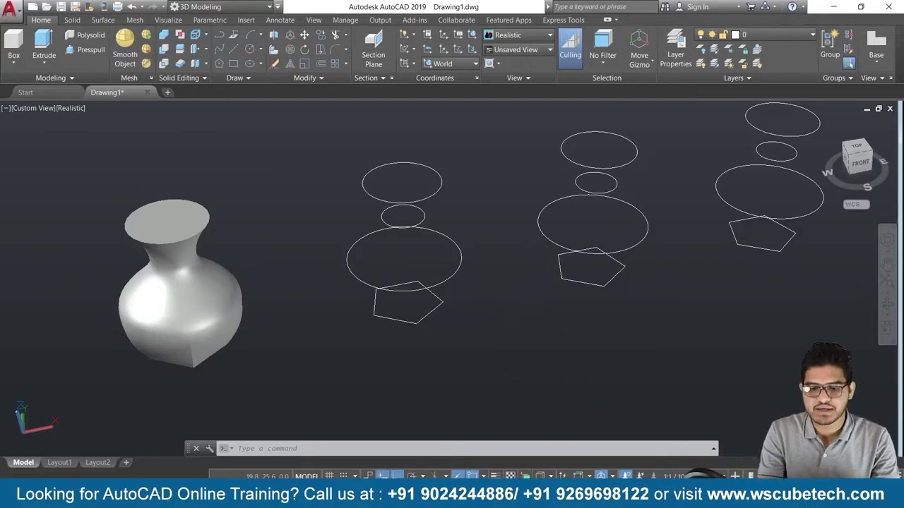
{"action": "left_click", "coordinate": [392, 320]}
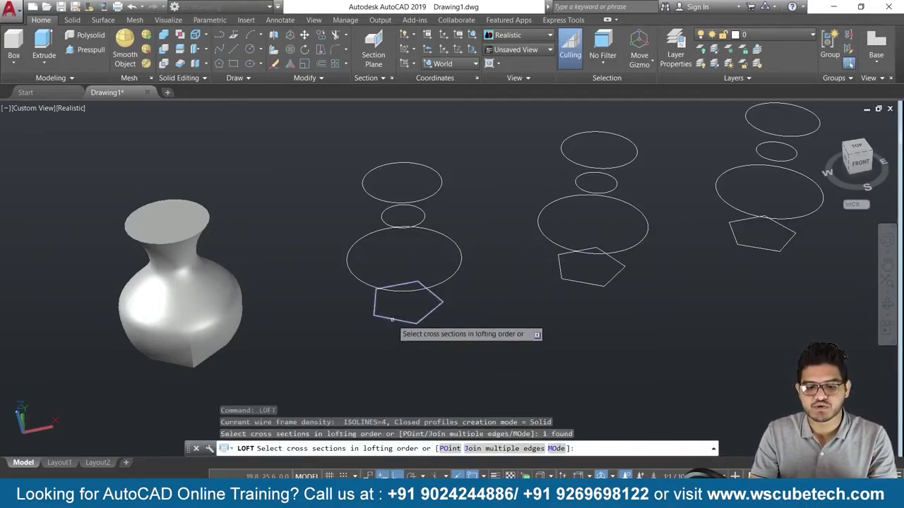
{"action": "left_click", "coordinate": [359, 276]}
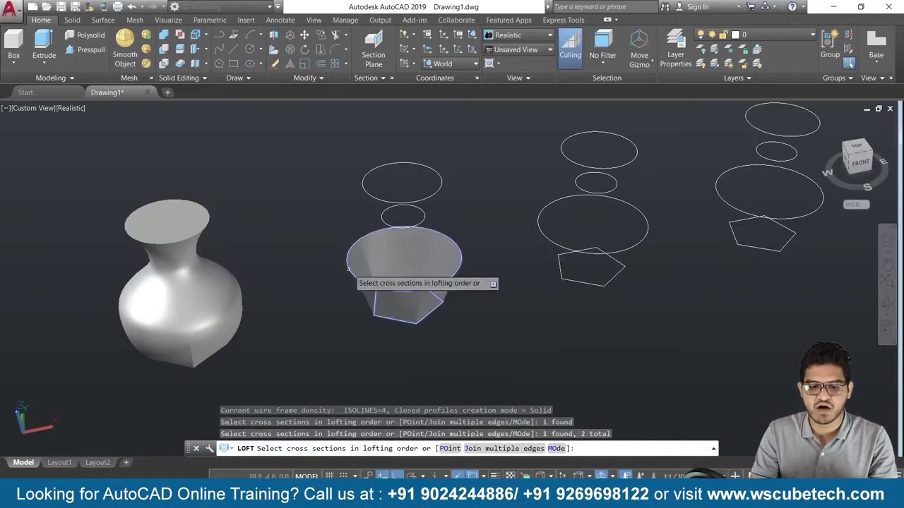
{"action": "left_click", "coordinate": [382, 217]}
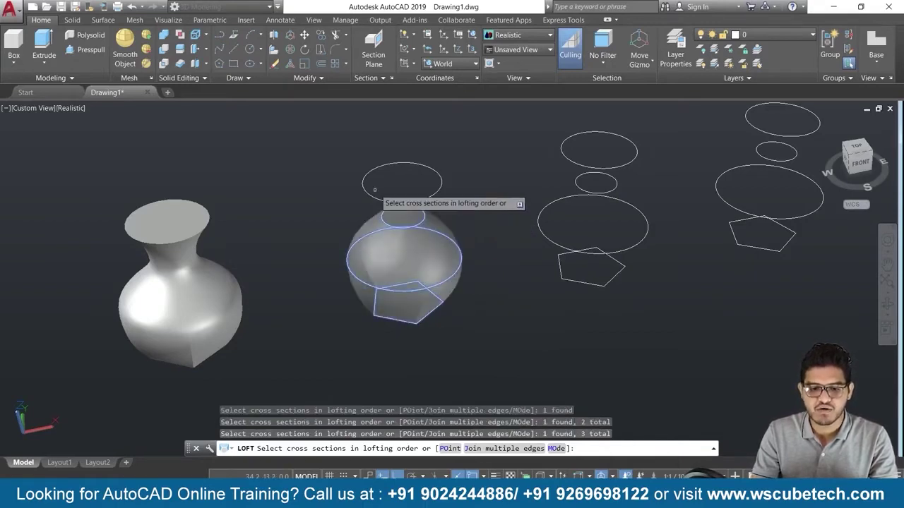
{"action": "left_click", "coordinate": [369, 193]}
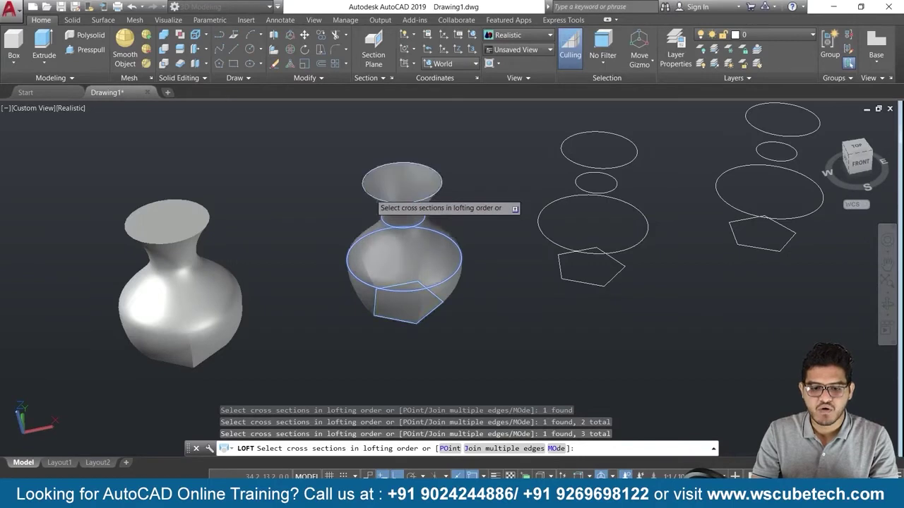
{"action": "key", "text": "Return"}
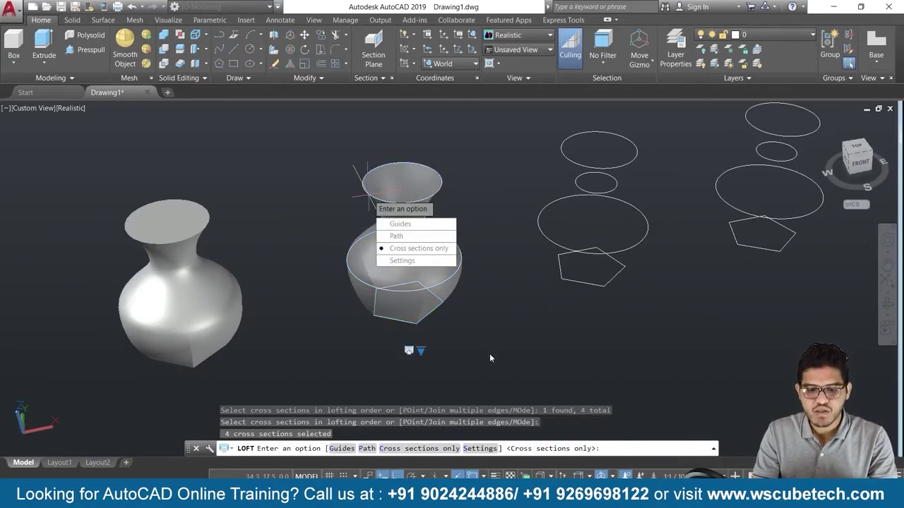
{"action": "middle_click_drag", "start_coordinate": [490, 353], "coordinate": [503, 314]}
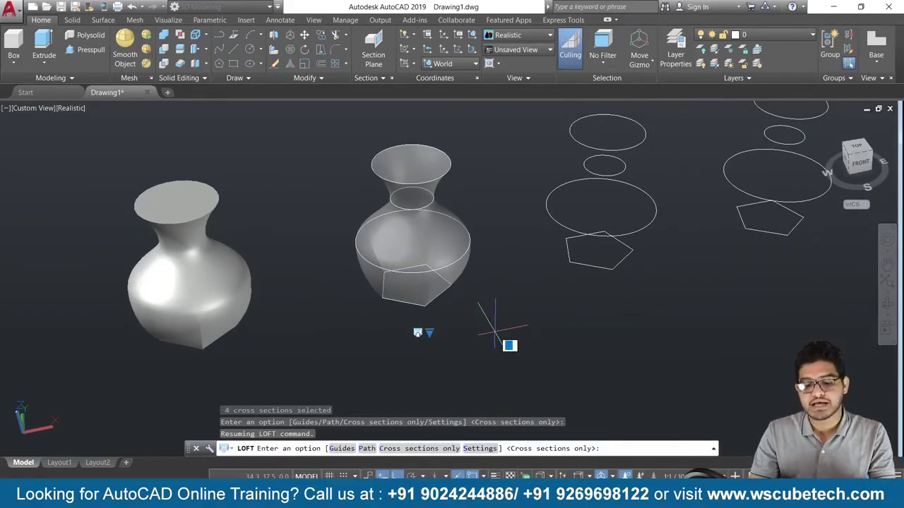
- Switch the second loft's surface shape to Ruled for straight segments between sections
{"action": "left_click", "coordinate": [480, 449]}
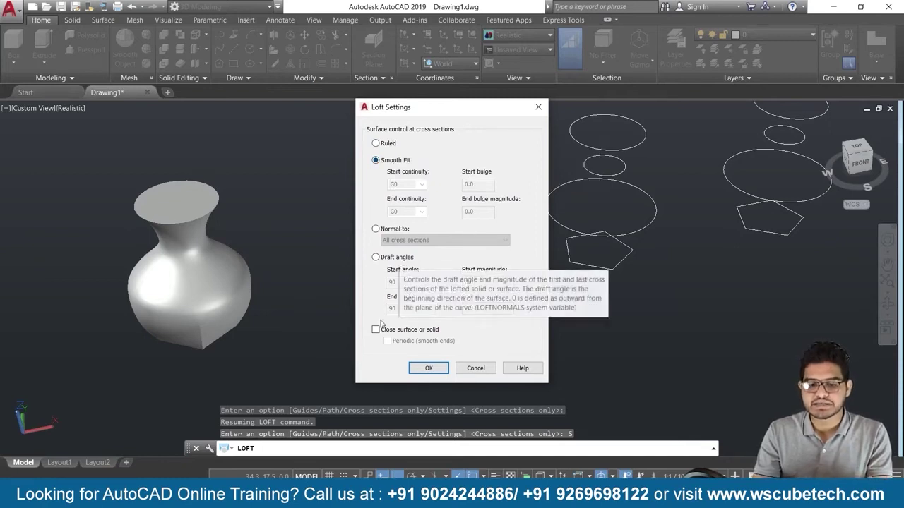
{"action": "left_click", "coordinate": [543, 109]}
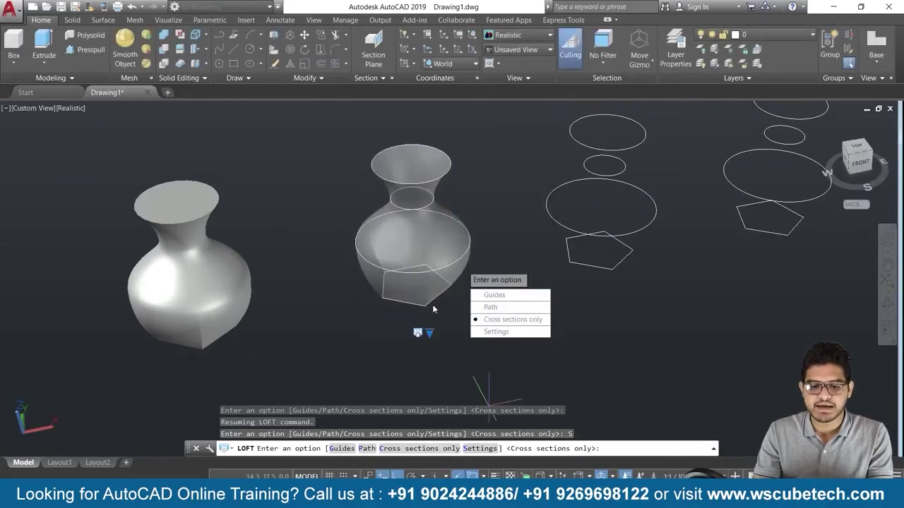
{"action": "left_click", "coordinate": [430, 334]}
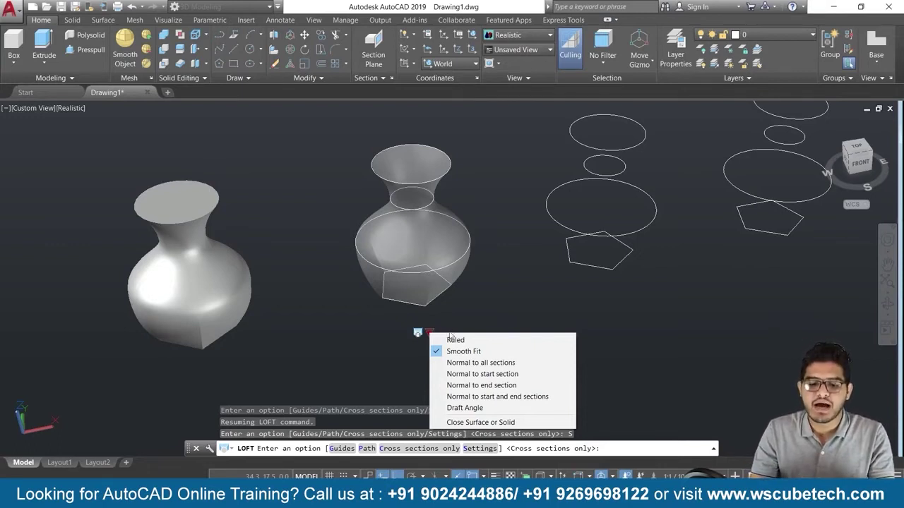
{"action": "left_click", "coordinate": [452, 340]}
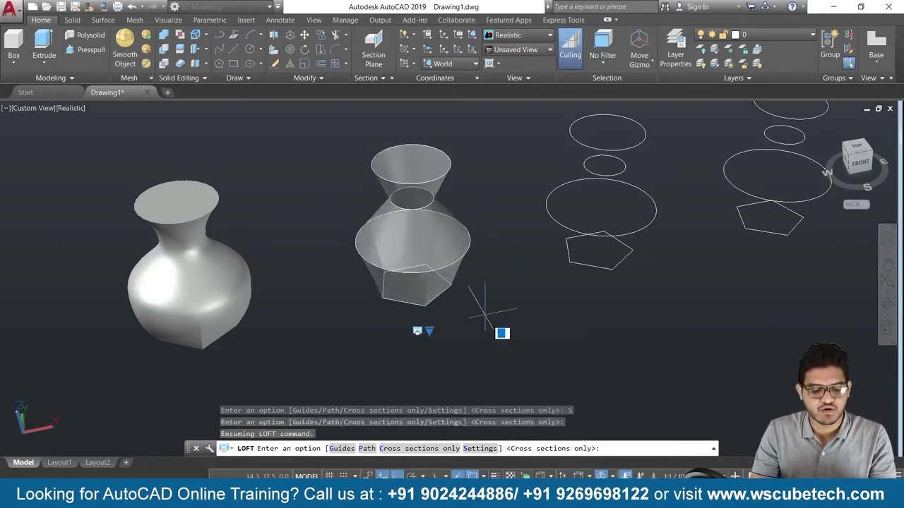
- Complete the Ruled loft as a faceted solid vase beside the first
{"action": "middle_click_drag", "start_coordinate": [492, 332], "coordinate": [495, 328]}
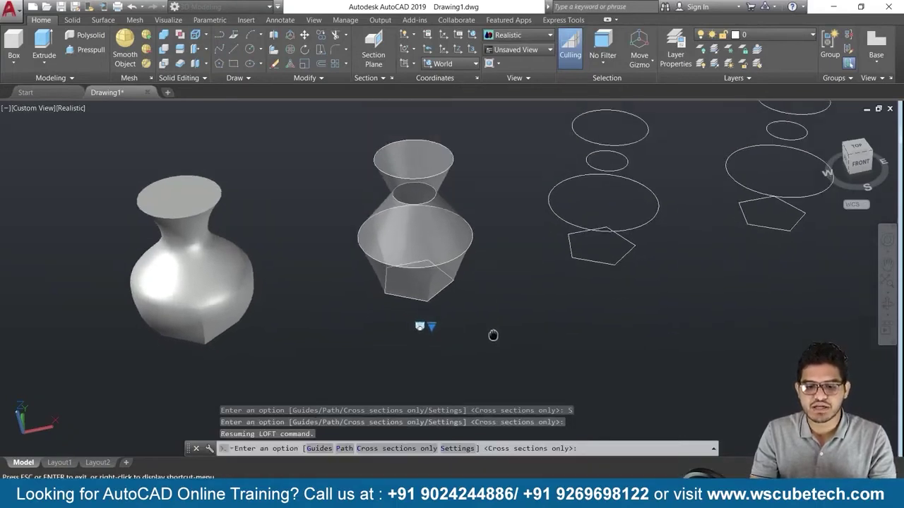
{"action": "mouse_move", "coordinate": [506, 293]}
{"action": "middle_mouse_down"}
{"action": "mouse_move", "coordinate": [508, 269]}
{"action": "mouse_move", "coordinate": [514, 299]}
{"action": "mouse_move", "coordinate": [528, 297]}
{"action": "middle_mouse_up"}
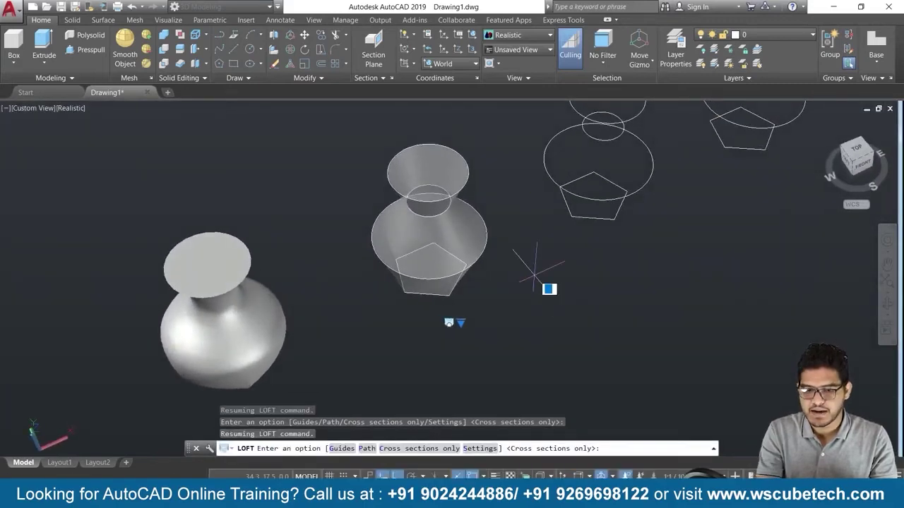
{"action": "key", "text": "Return"}
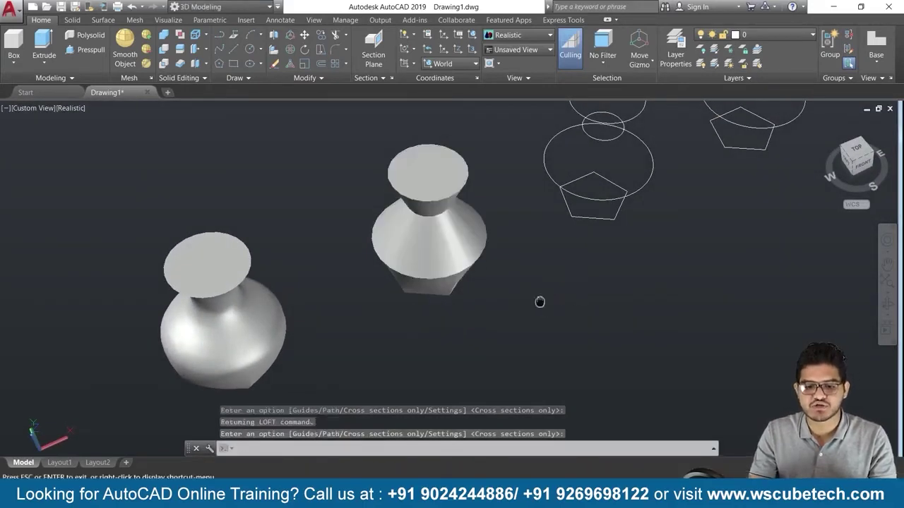
{"action": "middle_click_drag", "start_coordinate": [538, 303], "coordinate": [535, 264]}
{"action": "key", "text": "Return"}
{"action": "mouse_move", "coordinate": [526, 212]}
{"action": "middle_mouse_down"}
{"action": "mouse_move", "coordinate": [510, 353]}
{"action": "mouse_move", "coordinate": [491, 284]}
{"action": "middle_mouse_up"}
{"action": "key", "text": "Return"}
- Orbit and pan to centre the unlofted circle-and-pentagon stacks
{"action": "key", "text": "Escape"}
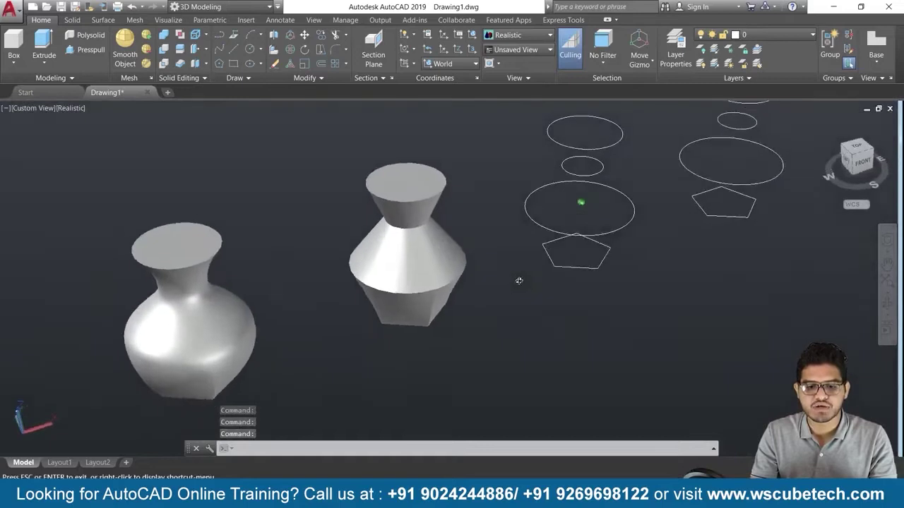
{"action": "middle_click_drag", "start_coordinate": [491, 284], "coordinate": [524, 258], "text": "shift"}
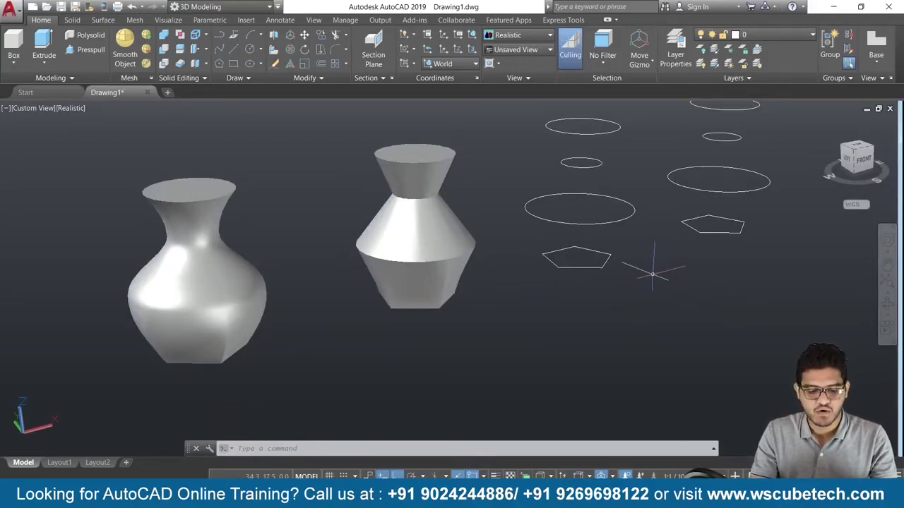
{"action": "key", "text": "Escape"}
{"action": "mouse_move", "coordinate": [653, 274]}
{"action": "middle_mouse_down"}
{"action": "mouse_move", "coordinate": [577, 322]}
{"action": "mouse_move", "coordinate": [521, 318]}
{"action": "middle_mouse_up"}
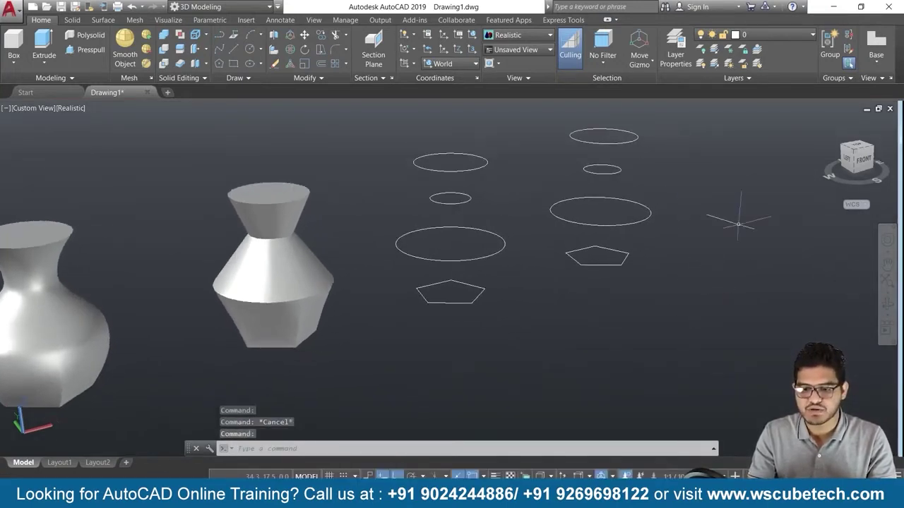
{"action": "middle_click_drag", "start_coordinate": [733, 227], "coordinate": [648, 287]}
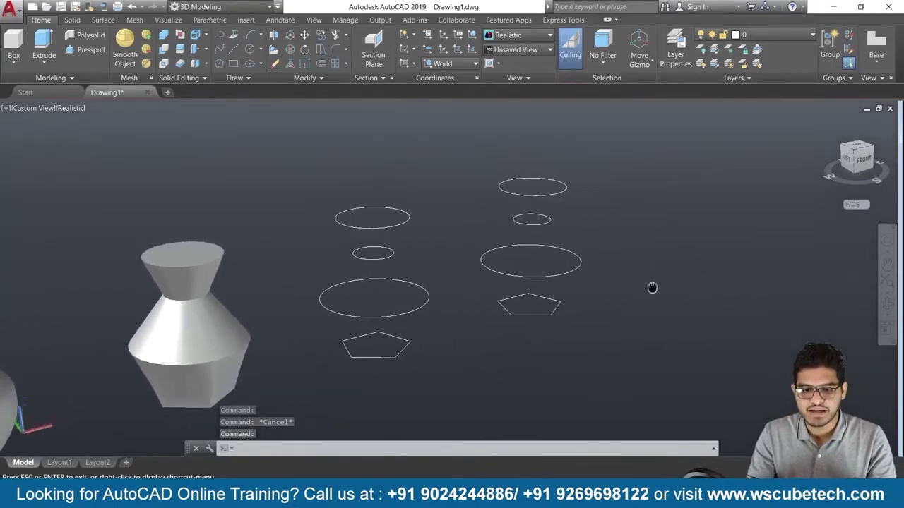
- Copy the right-hand stack of three circles and pentagon once to the upper right
{"action": "type", "text": "c"}
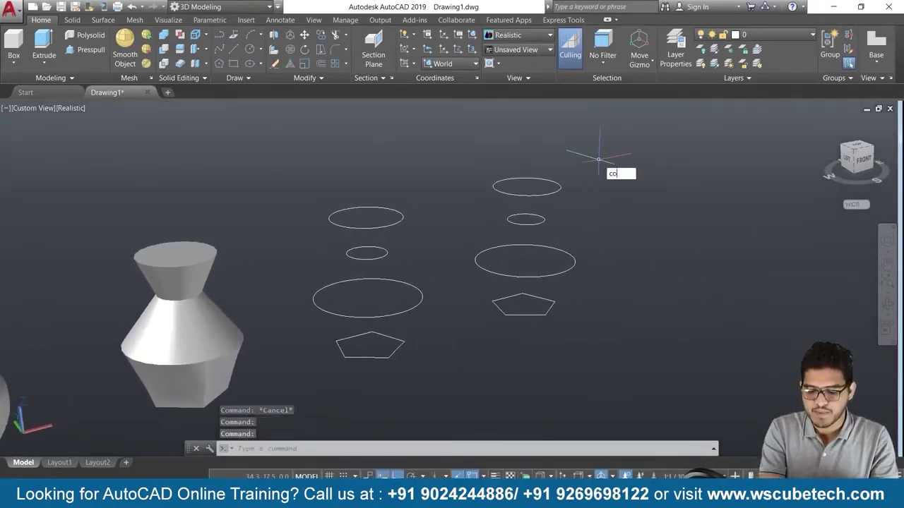
{"action": "type", "text": "o"}
{"action": "key", "text": "Return"}
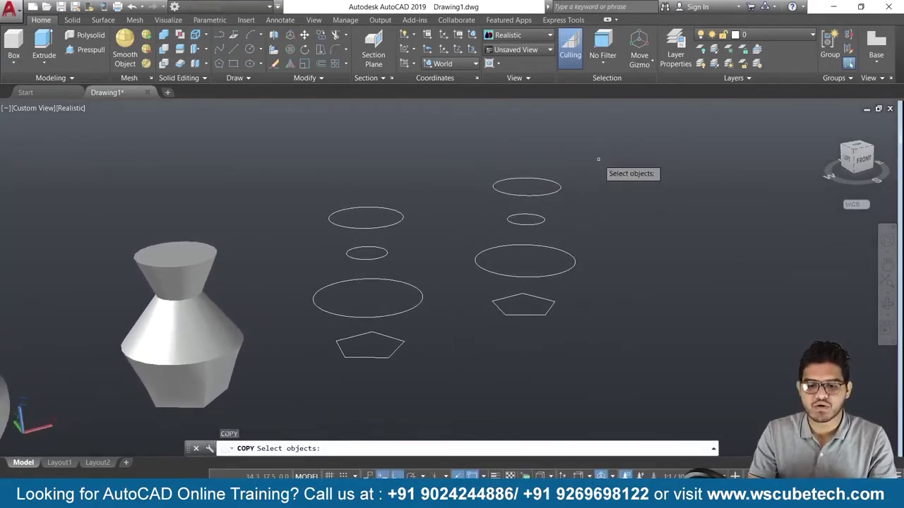
{"action": "left_click", "coordinate": [598, 158]}
{"action": "left_click", "coordinate": [444, 386]}
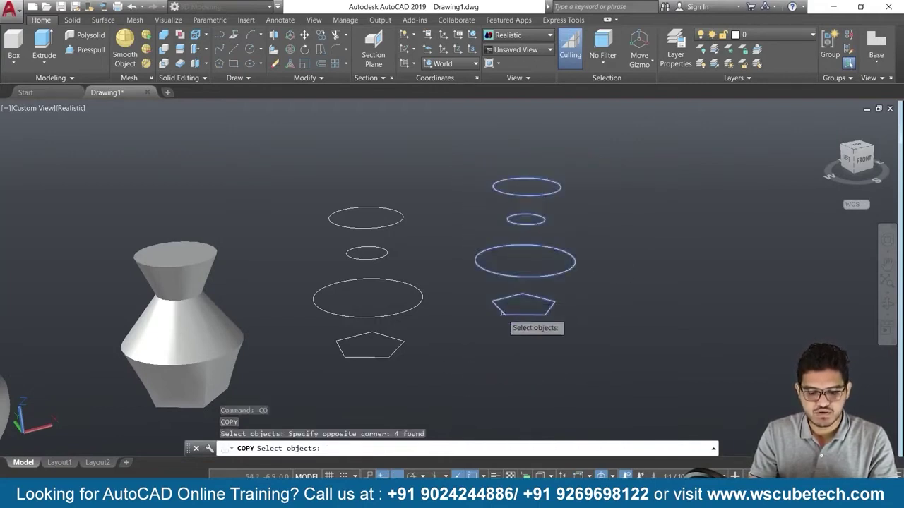
{"action": "key", "text": "Return"}
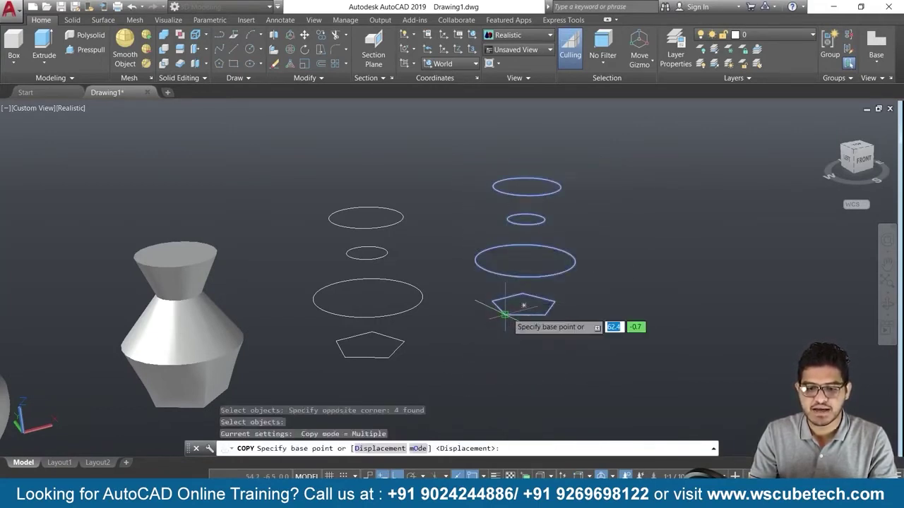
{"action": "left_click", "coordinate": [504, 314]}
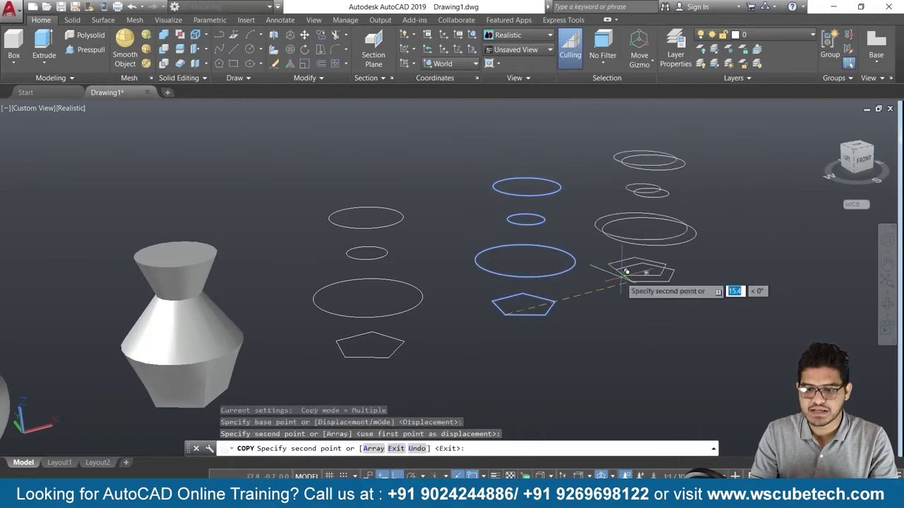
{"action": "left_click", "coordinate": [753, 247]}
{"action": "key", "text": "Return"}
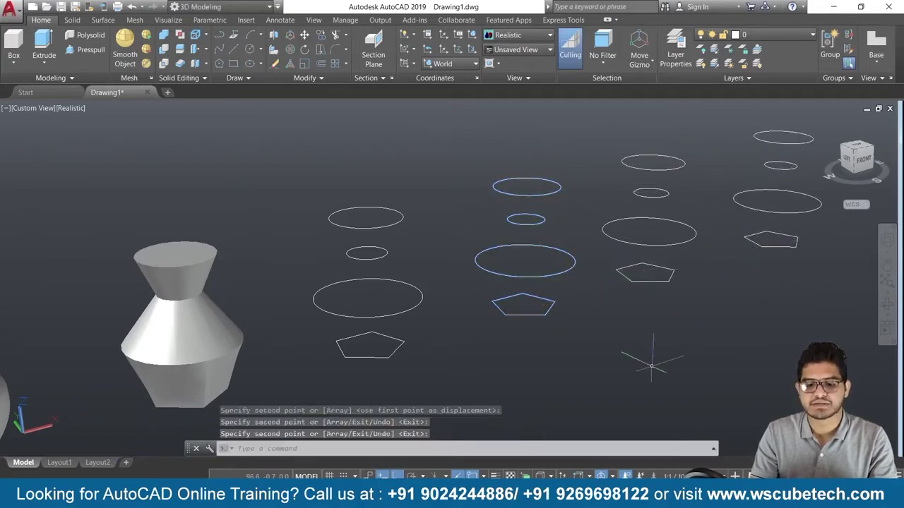
{"action": "scroll", "coordinate": [441, 360], "scroll_direction": "down", "scroll_amount": 1}
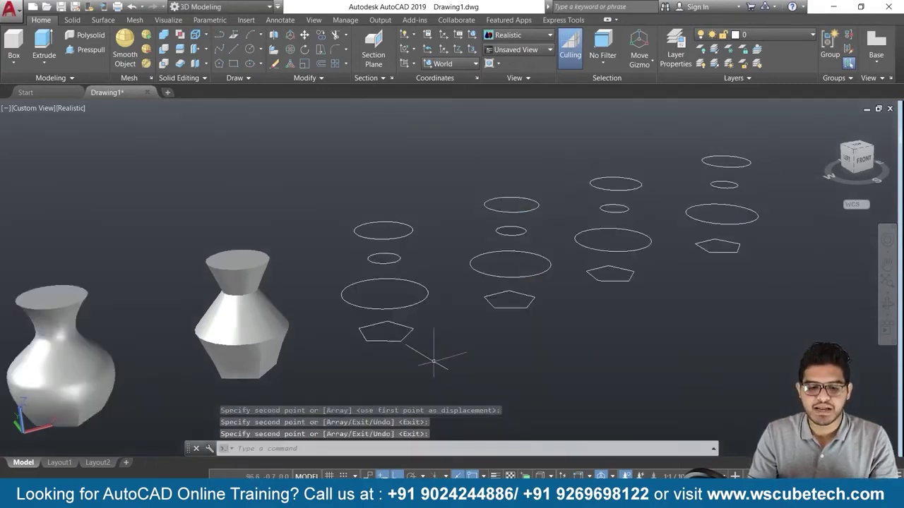
{"action": "scroll", "coordinate": [433, 362], "scroll_direction": "up", "scroll_amount": 1}
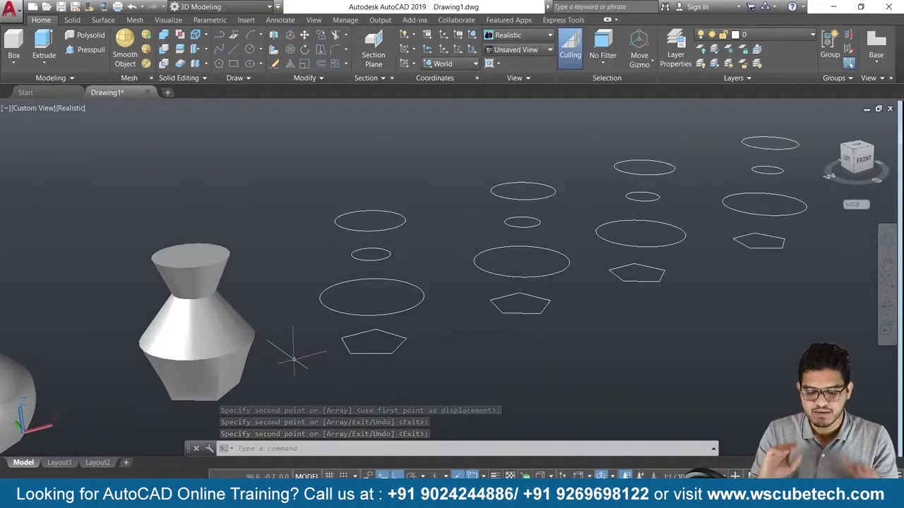
{"action": "type", "text": "L"}
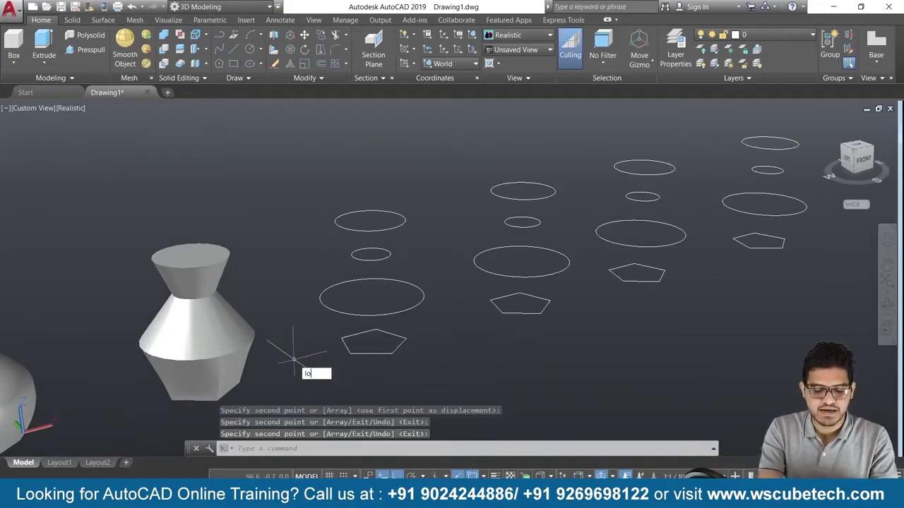
{"action": "type", "text": "OFT"}
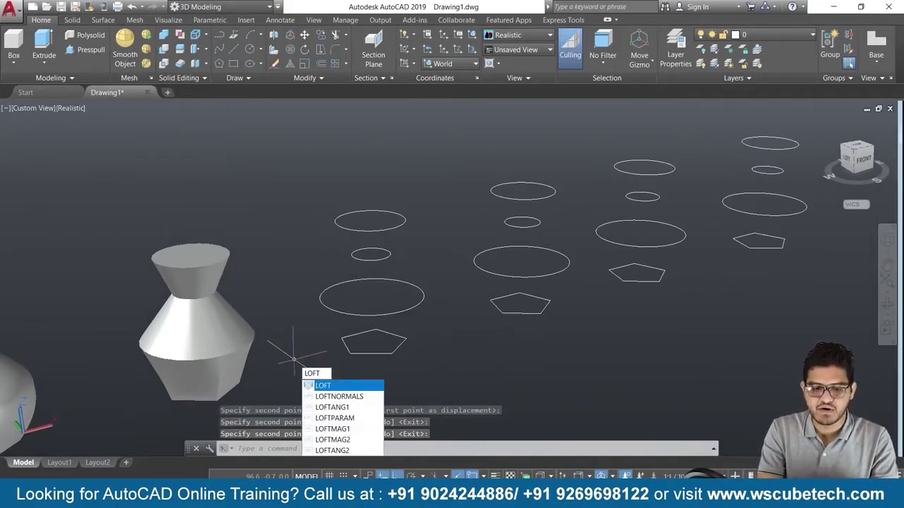
- Start a new loft through the pentagon, large circle and neck circle as cross sections
{"action": "key", "text": "Return"}
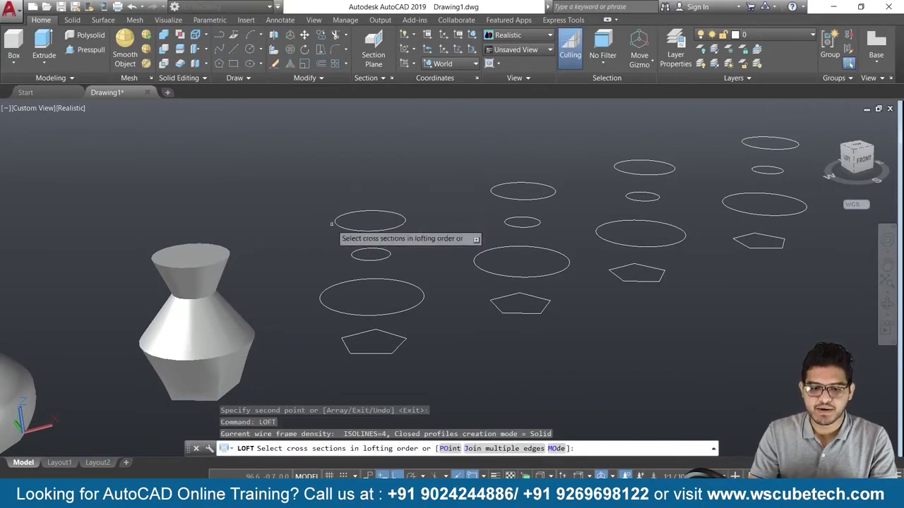
{"action": "left_click", "coordinate": [344, 345]}
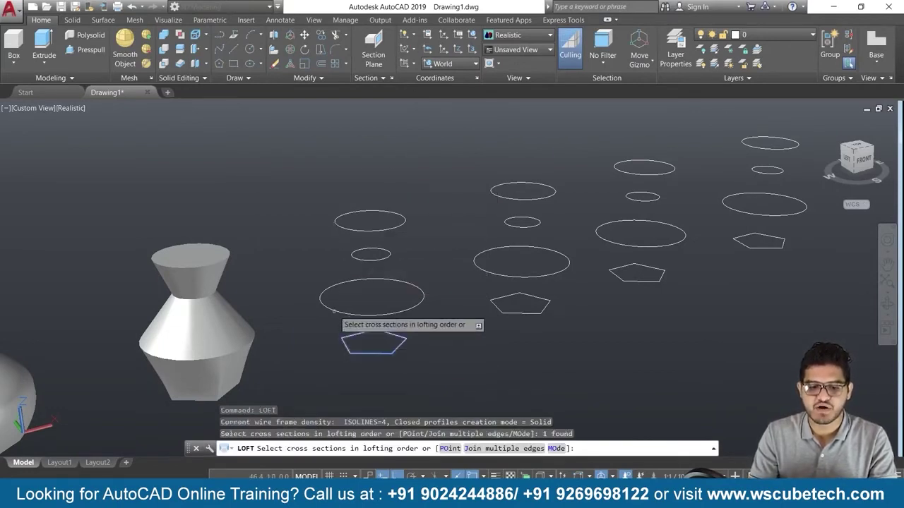
{"action": "left_click", "coordinate": [333, 312]}
{"action": "left_click", "coordinate": [353, 255]}
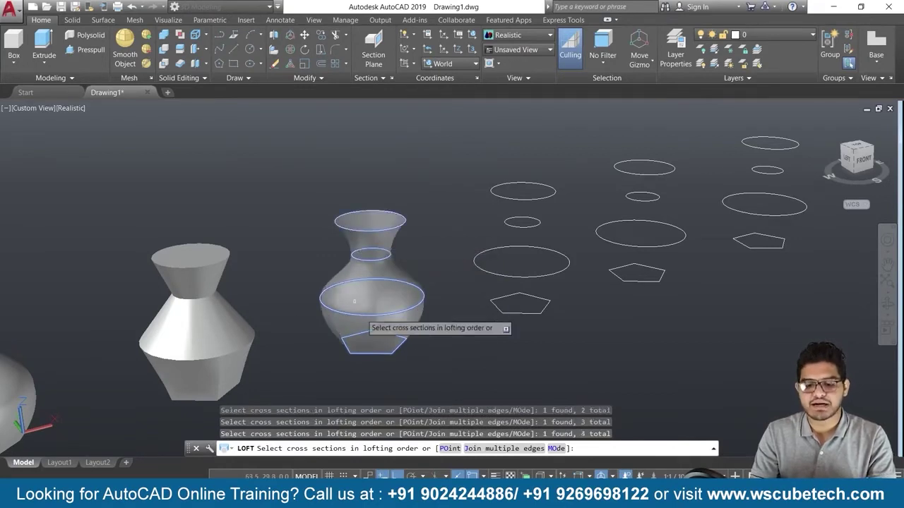
{"action": "key", "text": "Return"}
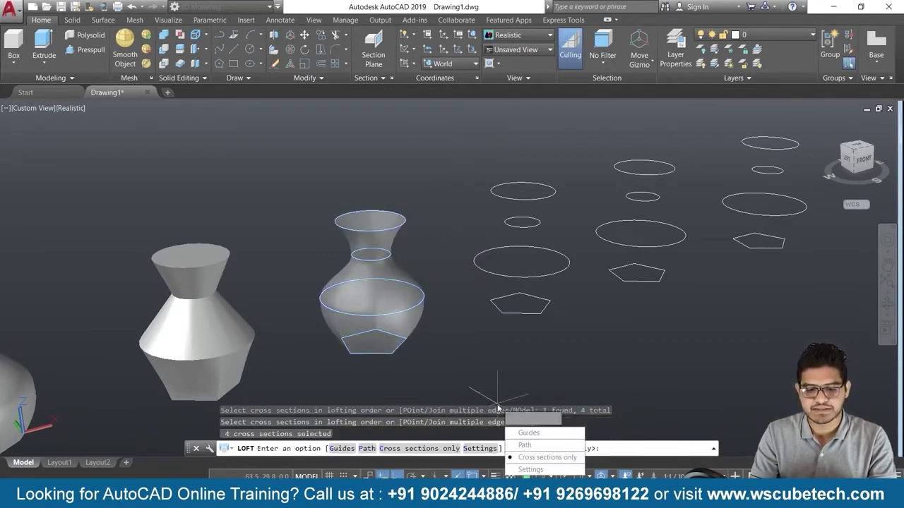
- In Loft Settings, try Normal to all sections and Draft angles, then keep Smooth Fit
{"action": "left_click", "coordinate": [530, 470]}
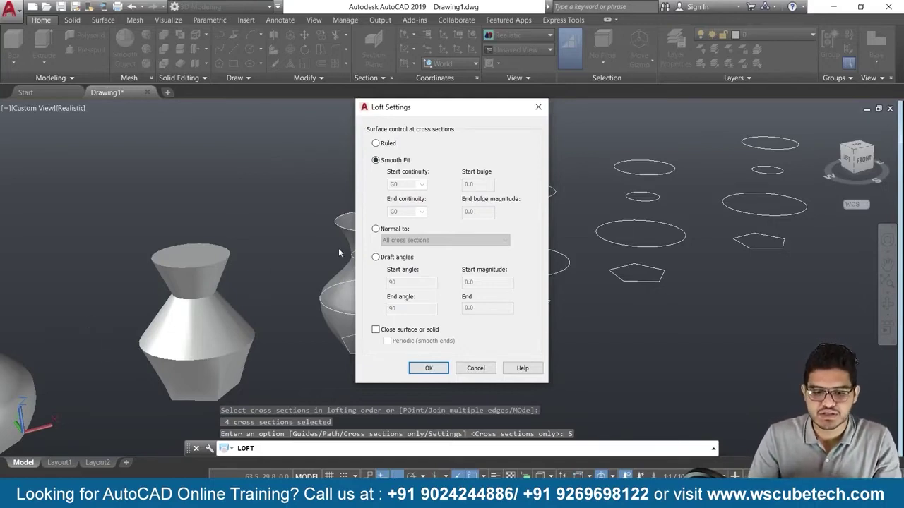
{"action": "left_click", "coordinate": [375, 229]}
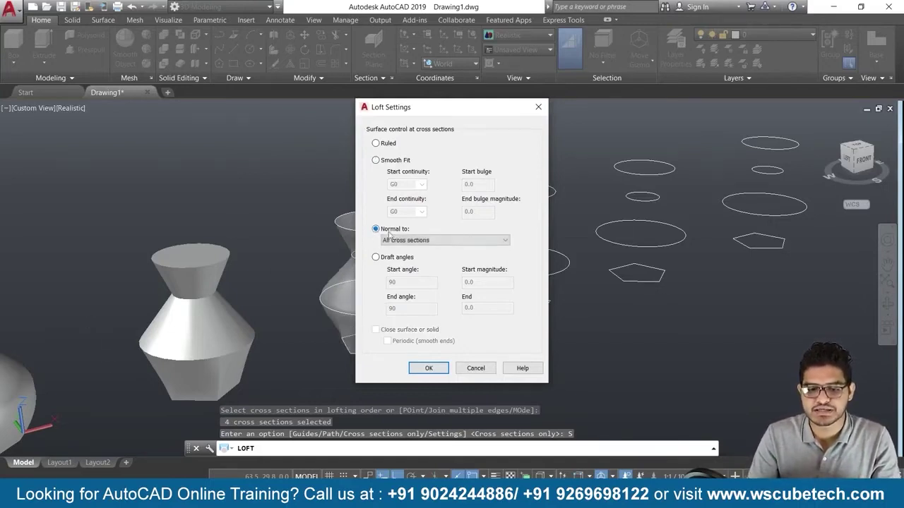
{"action": "left_click", "coordinate": [393, 240]}
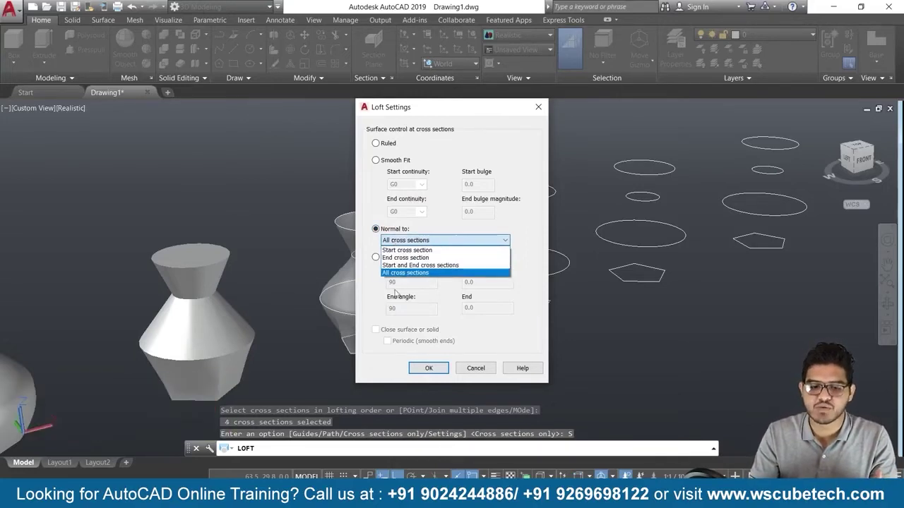
{"action": "left_click", "coordinate": [375, 163]}
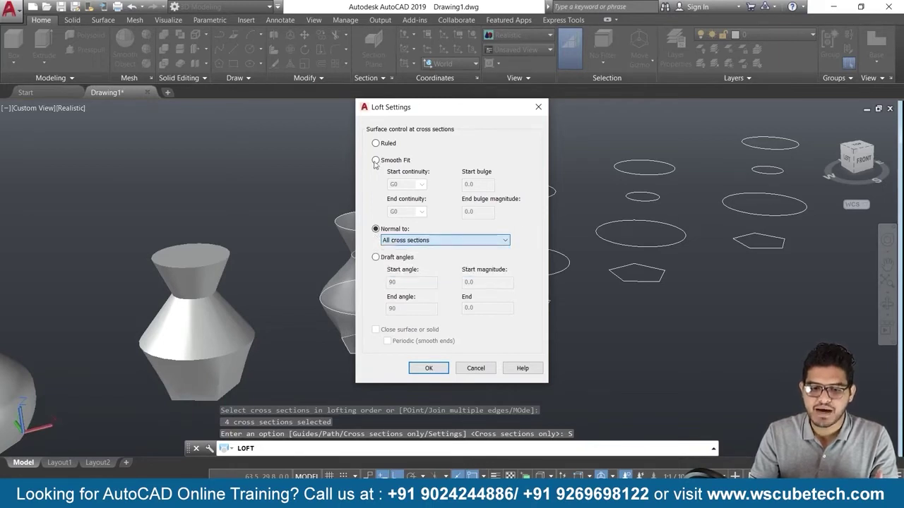
{"action": "left_click", "coordinate": [376, 161]}
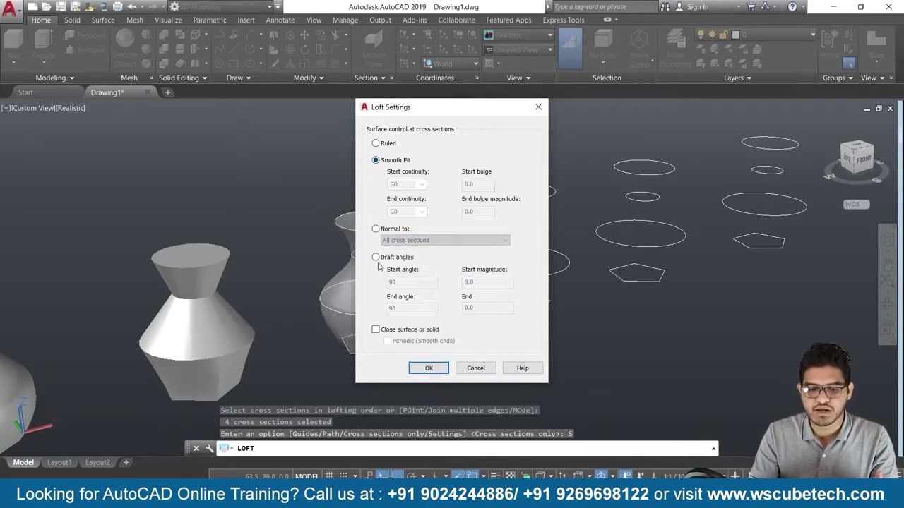
{"action": "mouse_move", "coordinate": [378, 258]}
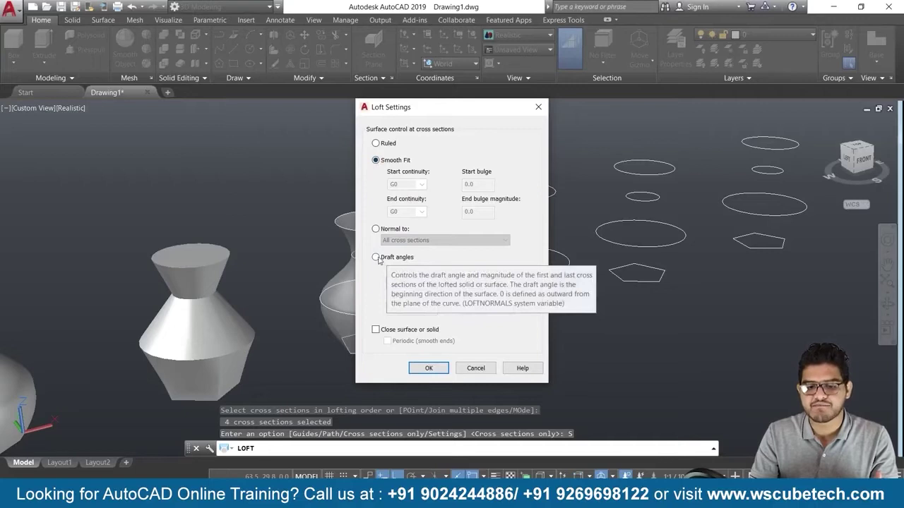
{"action": "left_click", "coordinate": [375, 258]}
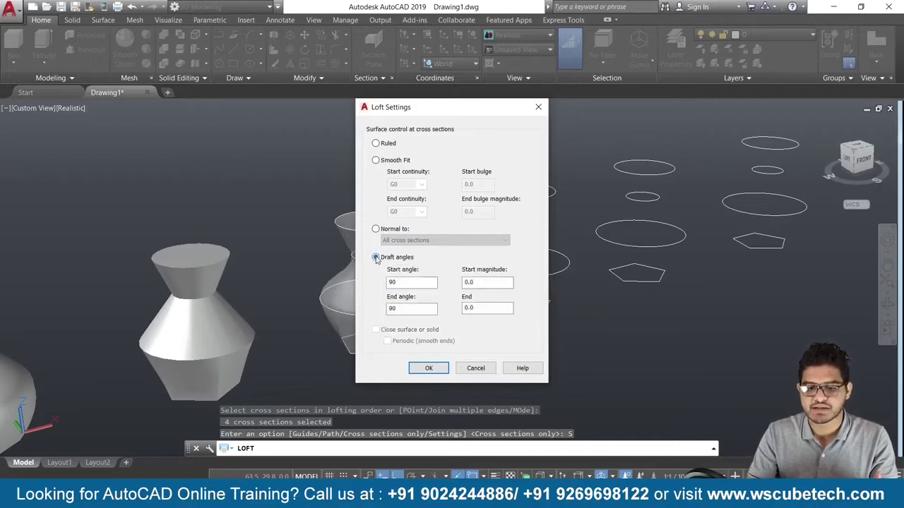
{"action": "left_click", "coordinate": [375, 161]}
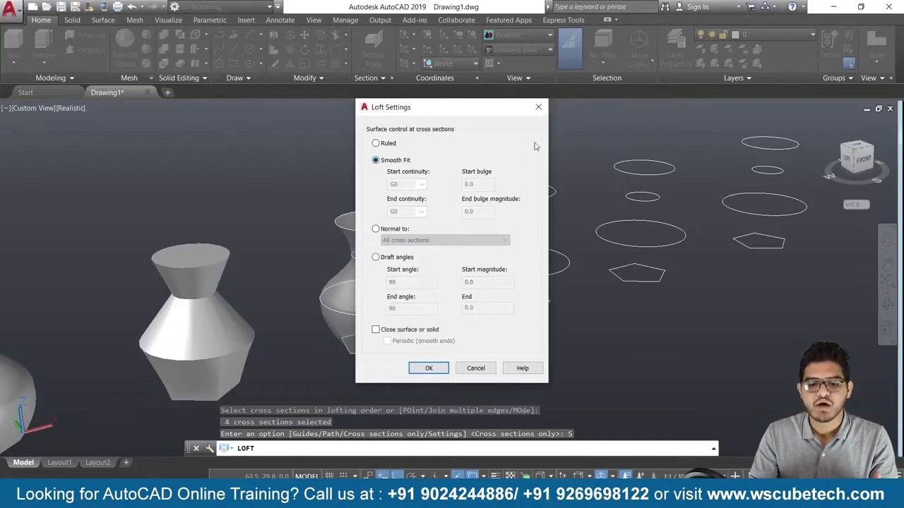
{"action": "left_click", "coordinate": [538, 112]}
{"action": "right_click", "coordinate": [396, 373]}
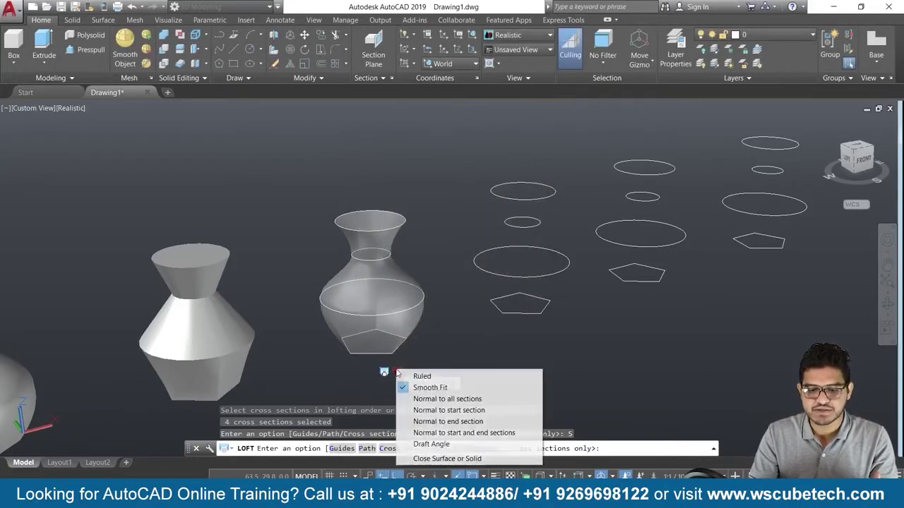
- Switch the vase loft to Draft Angle control and adjust the top rim's draft-angle grip
{"action": "left_click", "coordinate": [425, 445]}
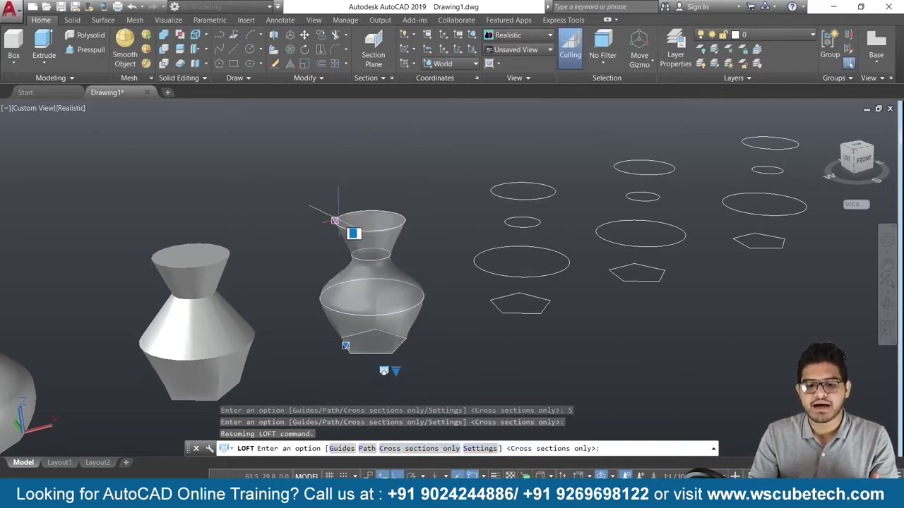
{"action": "left_click", "coordinate": [349, 233]}
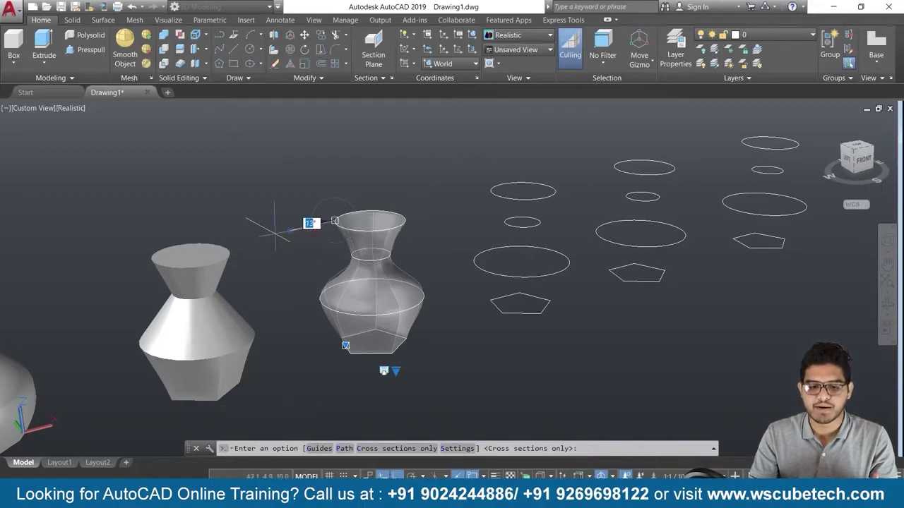
{"action": "left_click", "coordinate": [312, 223]}
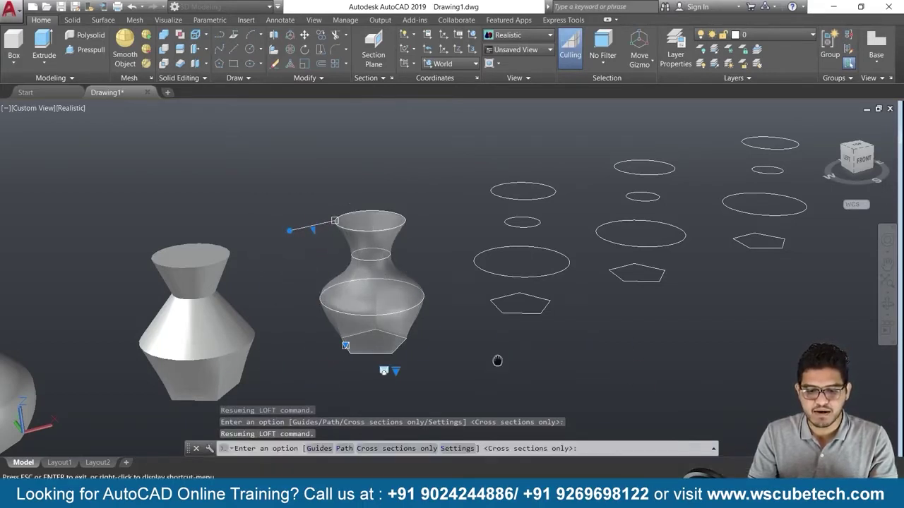
- Set the top rim's draft angle to 344° and finish the solid vase
{"action": "middle_click_drag", "start_coordinate": [496, 358], "coordinate": [451, 353]}
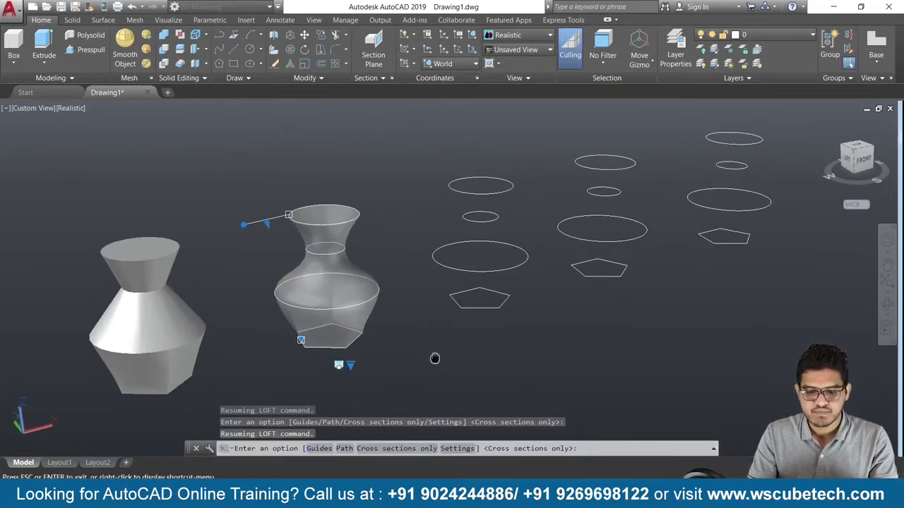
{"action": "mouse_move", "coordinate": [437, 325]}
{"action": "middle_mouse_down", "text": "shift"}
{"action": "mouse_move", "coordinate": [387, 343]}
{"action": "mouse_move", "coordinate": [403, 332]}
{"action": "mouse_move", "coordinate": [413, 346]}
{"action": "middle_mouse_up", "text": "shift"}
{"action": "mouse_move", "coordinate": [217, 360]}
{"action": "middle_mouse_down"}
{"action": "mouse_move", "coordinate": [296, 332]}
{"action": "mouse_move", "coordinate": [353, 327]}
{"action": "middle_mouse_up"}
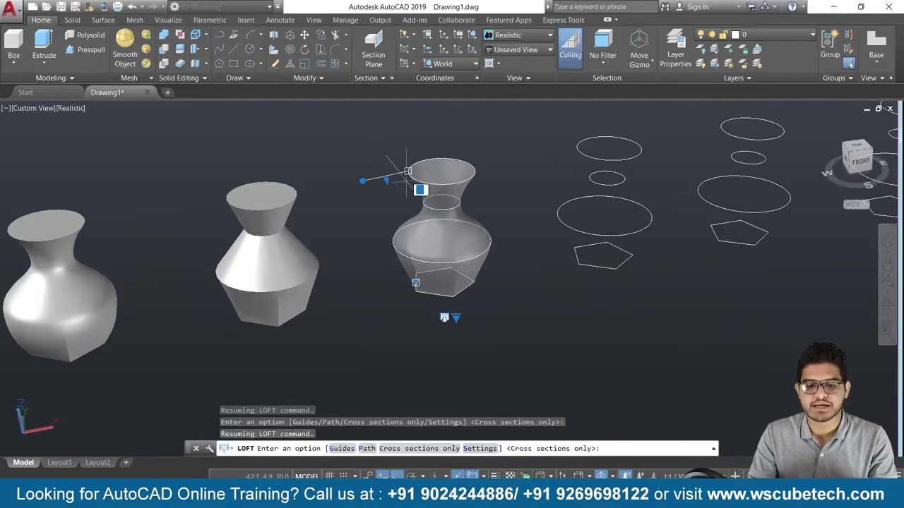
{"action": "left_click", "coordinate": [361, 181]}
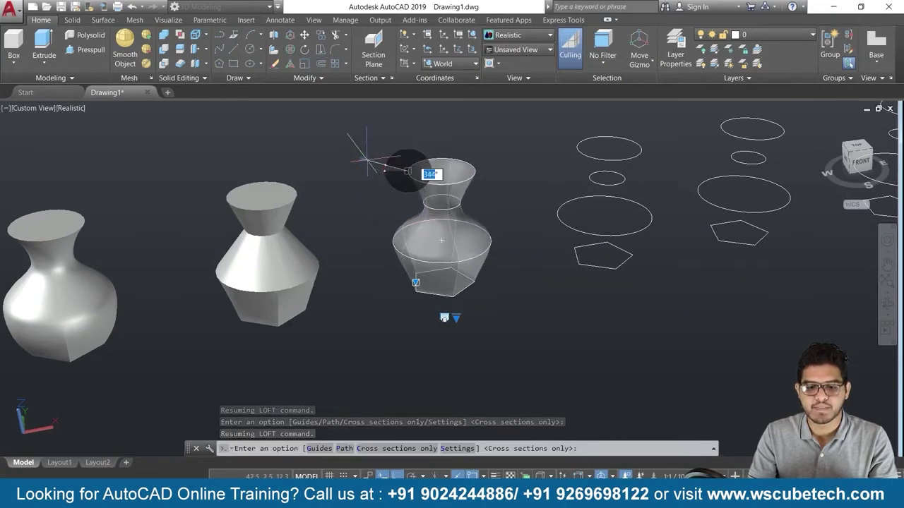
{"action": "left_click", "coordinate": [361, 150]}
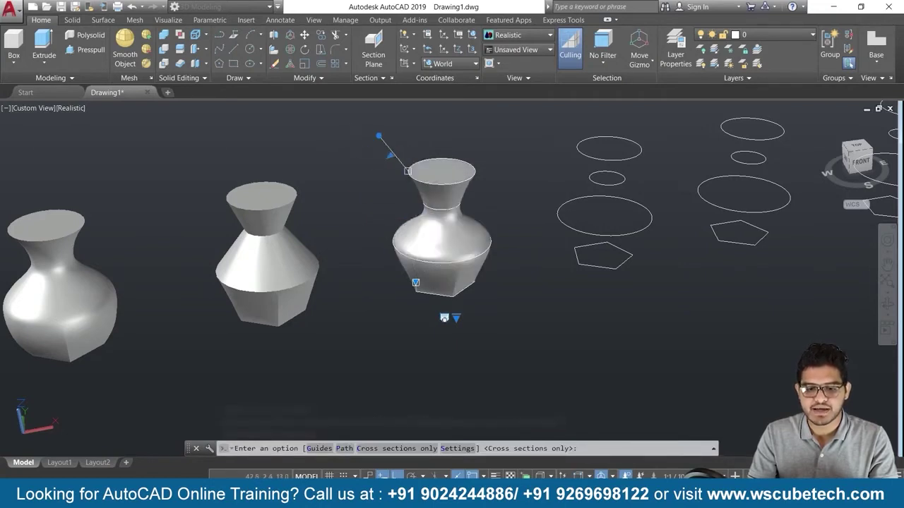
{"action": "key", "text": "Return"}
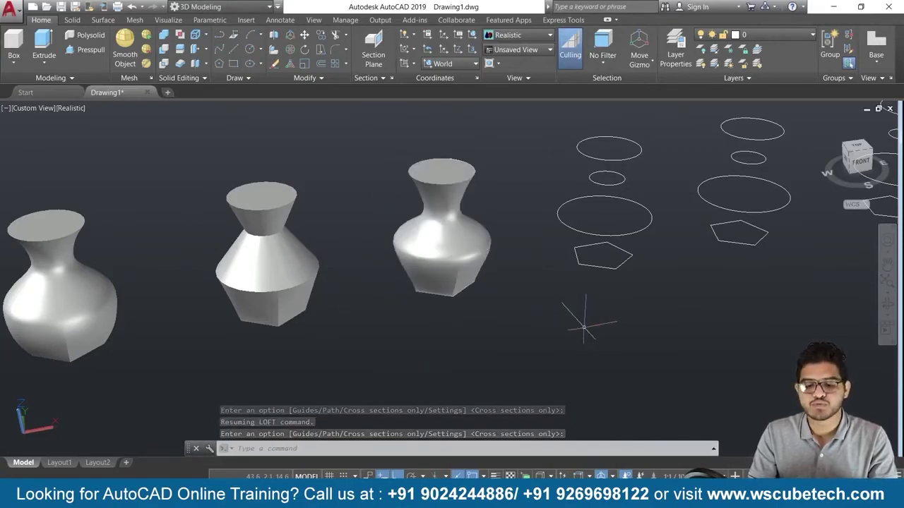
{"action": "middle_click_drag", "start_coordinate": [581, 329], "coordinate": [482, 361]}
{"action": "left_click_drag", "start_coordinate": [482, 361], "coordinate": [454, 410]}
{"action": "key", "text": "Escape"}
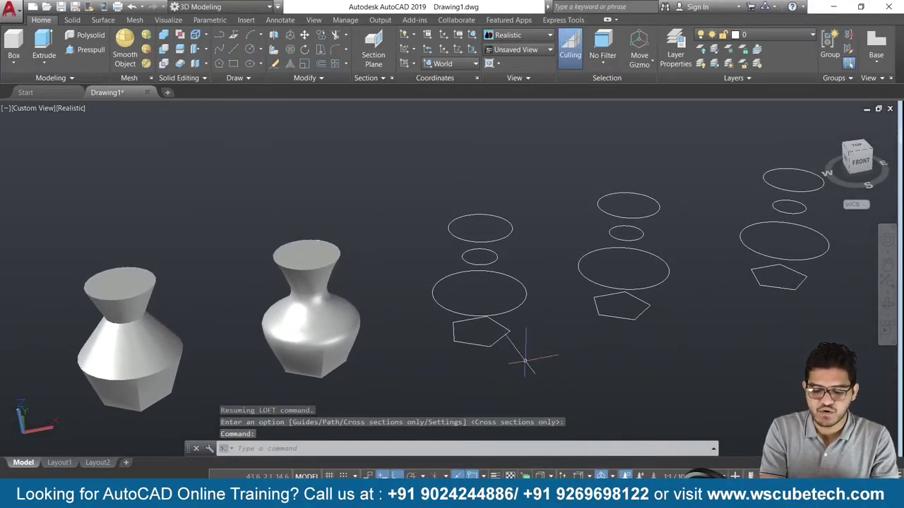
{"action": "type", "text": "LOFT"}
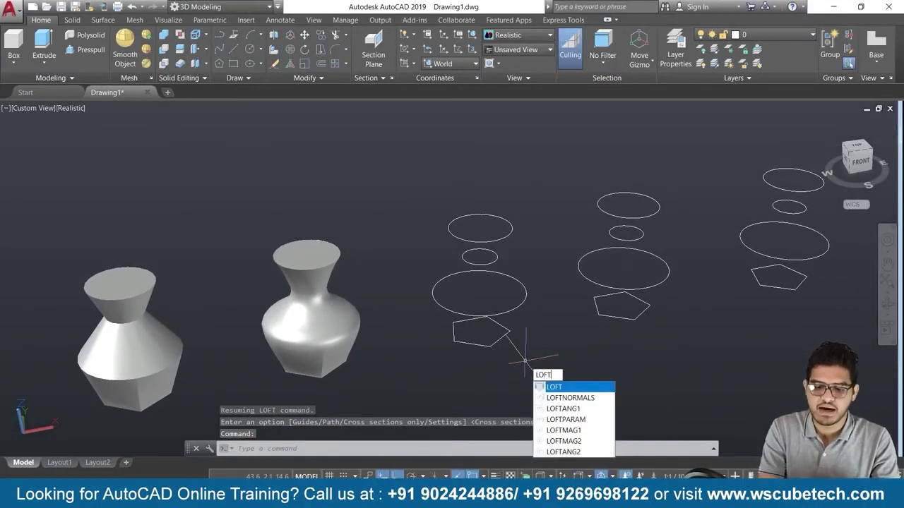
{"action": "key", "text": "Return"}
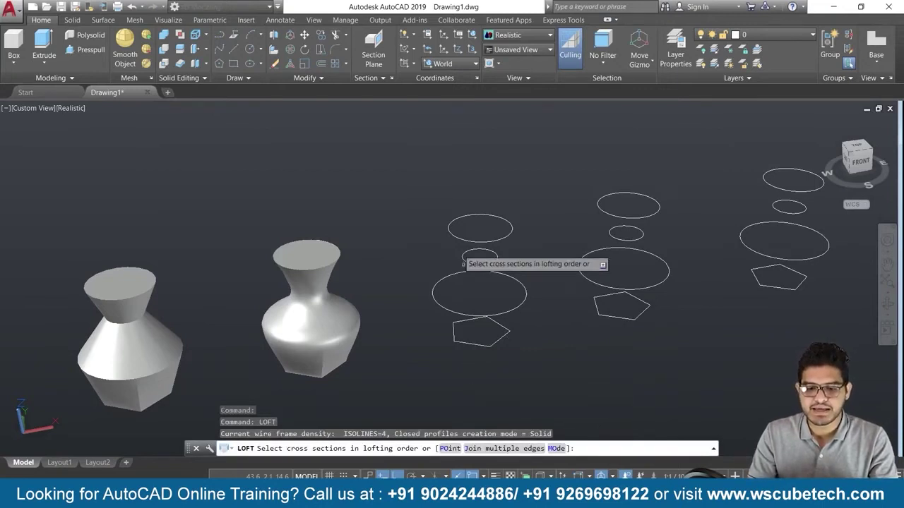
{"action": "left_click", "coordinate": [473, 241]}
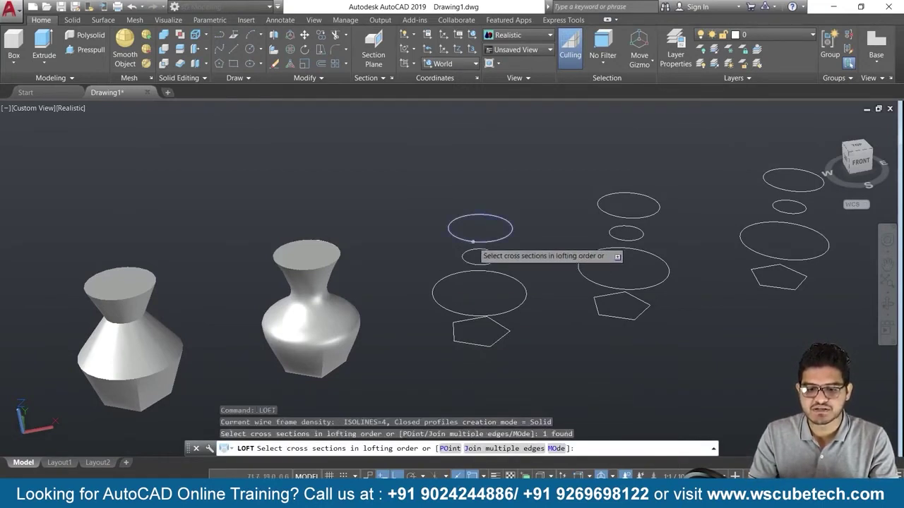
{"action": "left_click", "coordinate": [472, 263]}
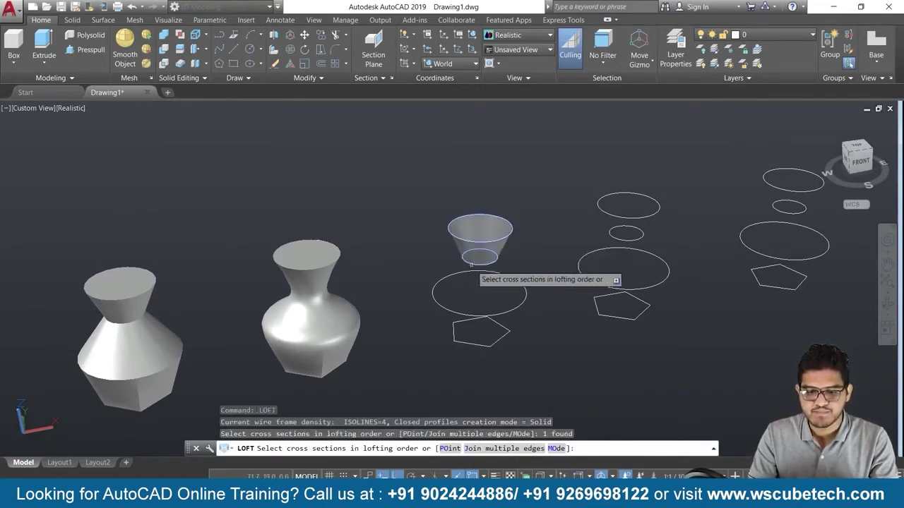
{"action": "left_click", "coordinate": [449, 313]}
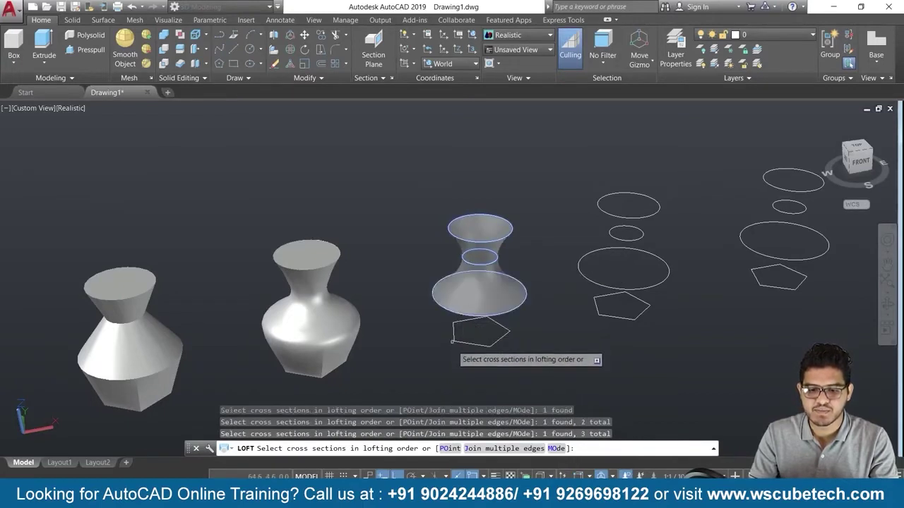
{"action": "left_click", "coordinate": [462, 340]}
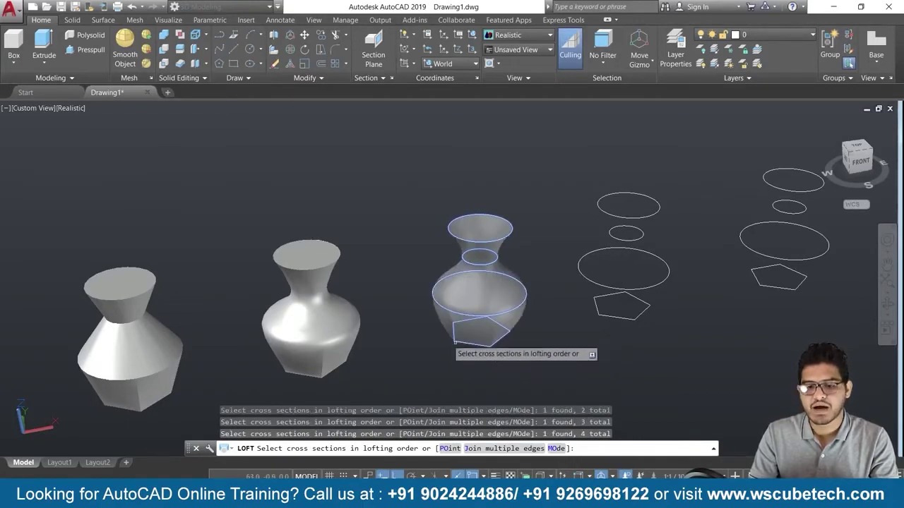
{"action": "scroll", "coordinate": [494, 335], "scroll_direction": "up", "scroll_amount": 2}
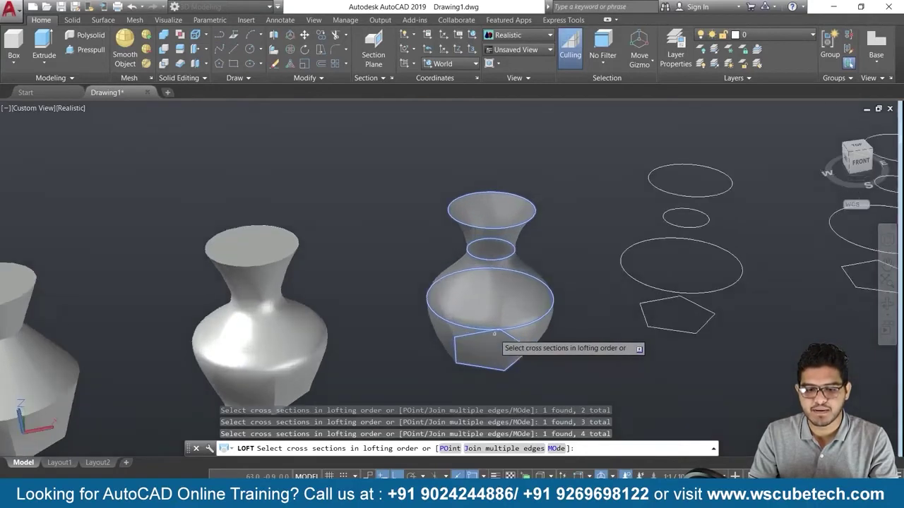
{"action": "scroll", "coordinate": [494, 335], "scroll_direction": "up", "scroll_amount": 1}
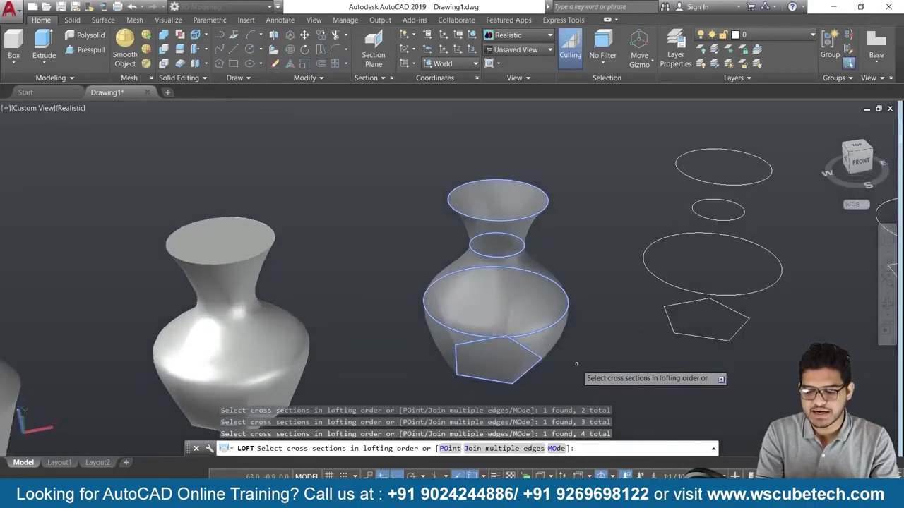
{"action": "key", "text": "Return"}
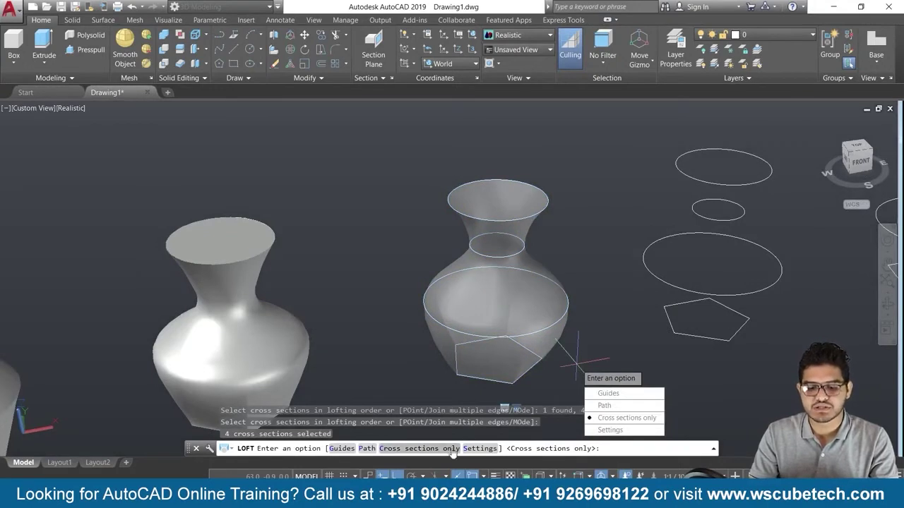
{"action": "left_click", "coordinate": [480, 449]}
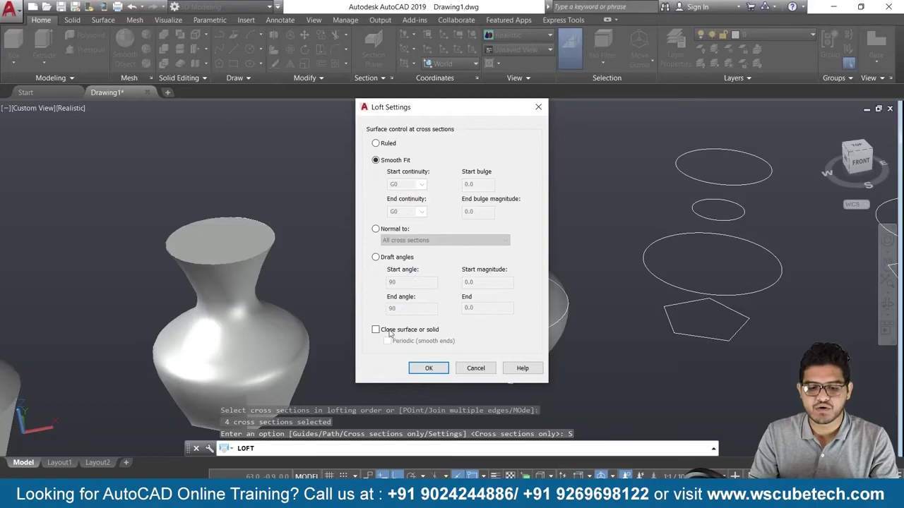
{"action": "left_click", "coordinate": [389, 330]}
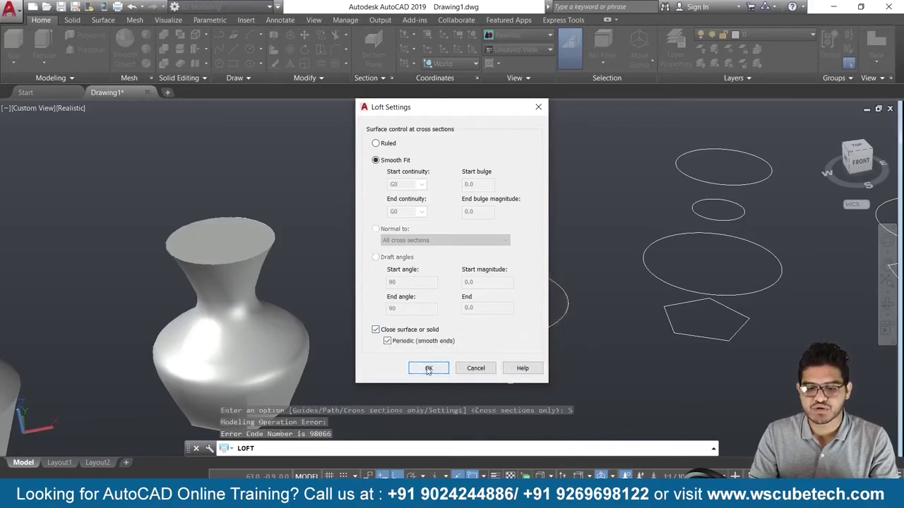
{"action": "left_click", "coordinate": [427, 369]}
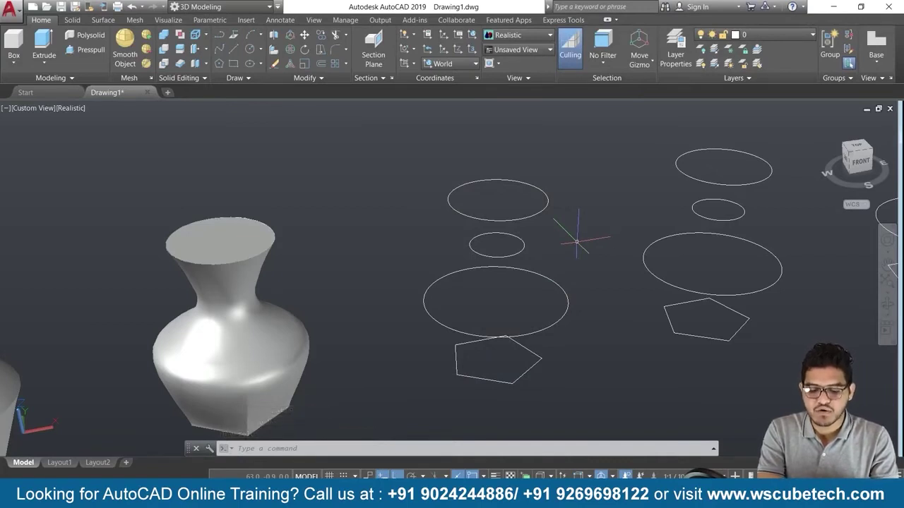
- Start LOFT and switch its closed-profile mode to Surface
{"action": "type", "text": "lof"}
{"action": "key", "text": "Return"}
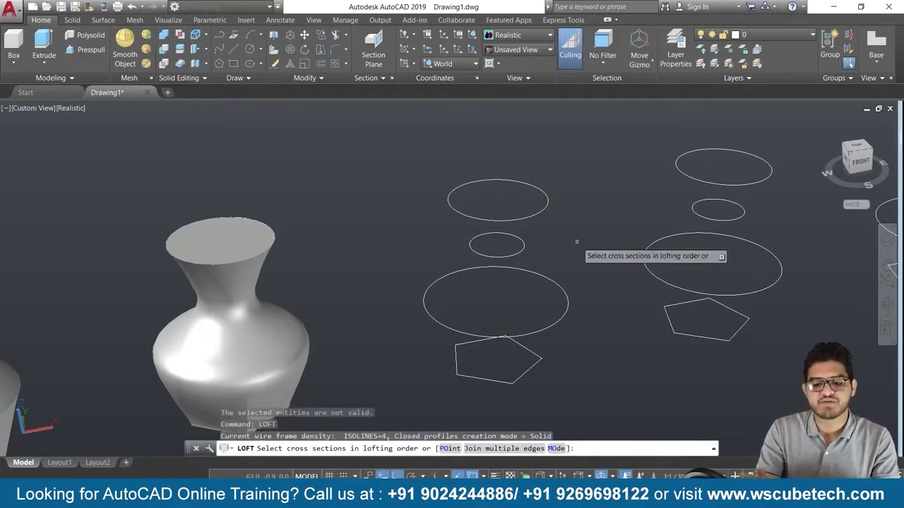
{"action": "left_click", "coordinate": [553, 449]}
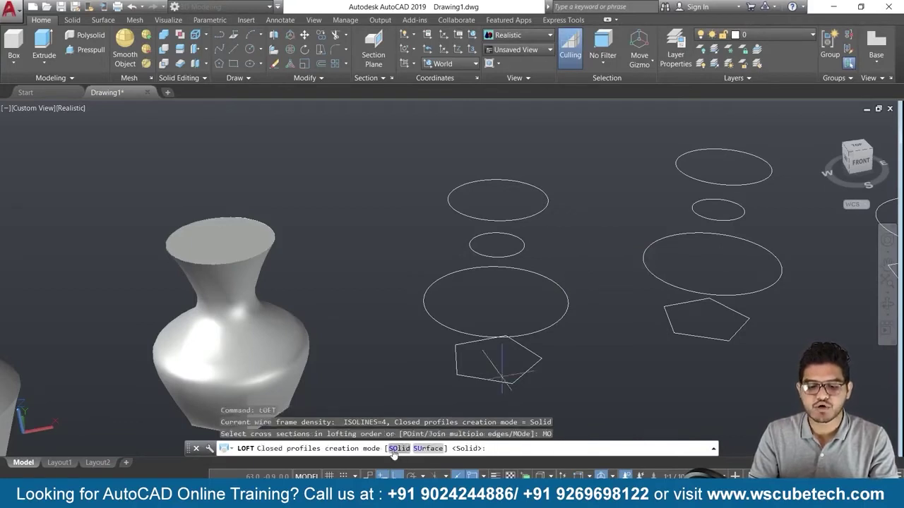
{"action": "left_click", "coordinate": [427, 448]}
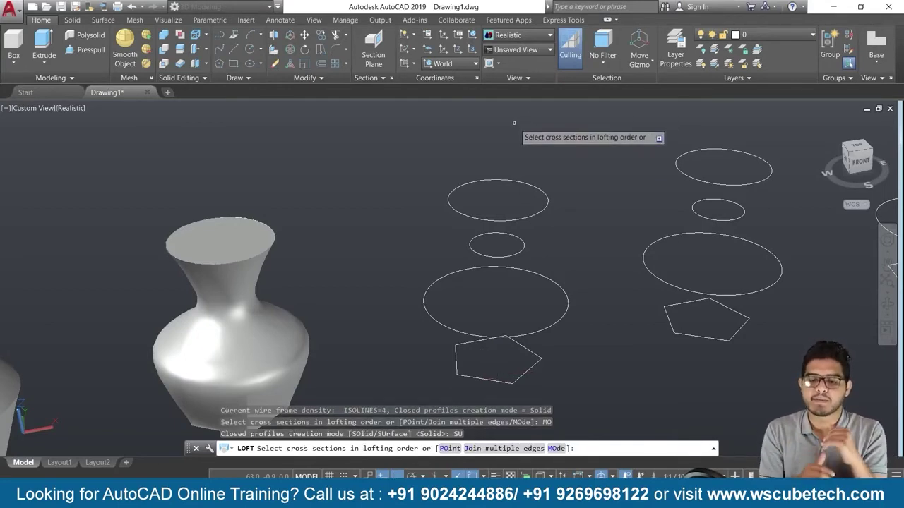
- Loft the top circle, small circle, large circle and pentagon using cross sections only
{"action": "left_click", "coordinate": [466, 216]}
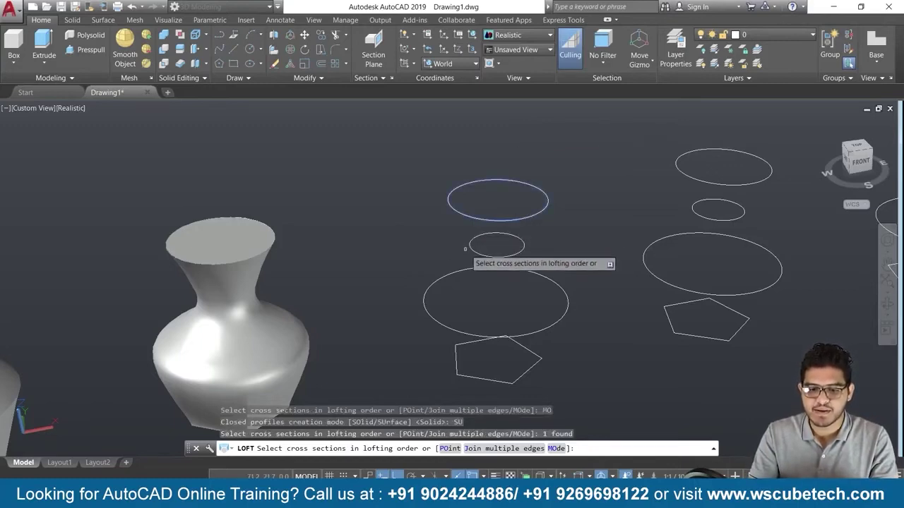
{"action": "left_click", "coordinate": [471, 247]}
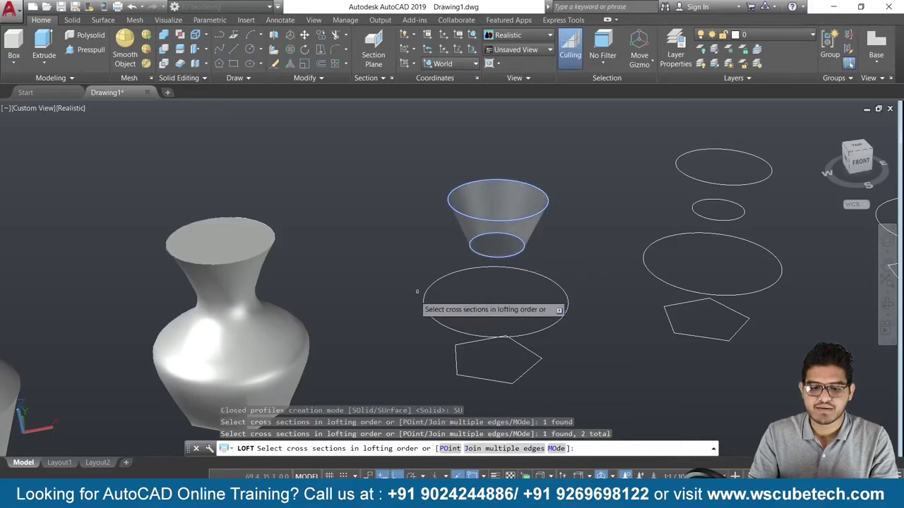
{"action": "left_click", "coordinate": [424, 304]}
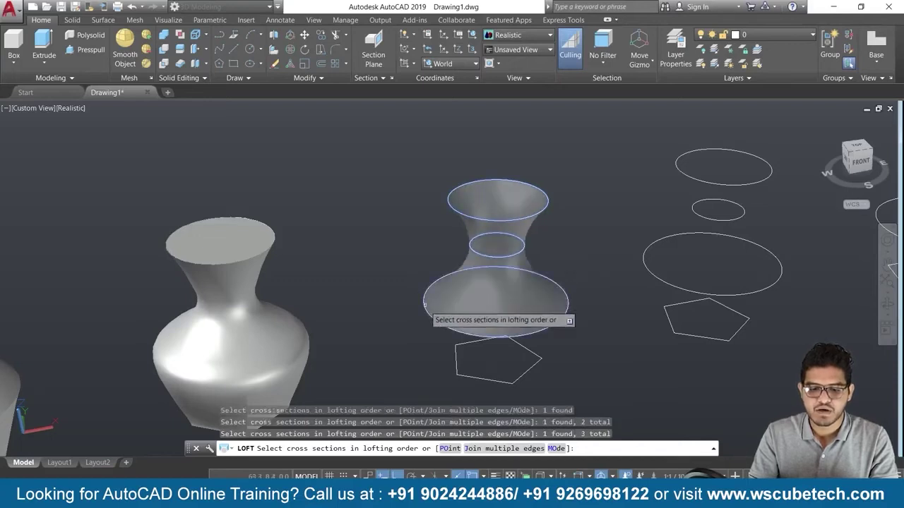
{"action": "left_click", "coordinate": [456, 374]}
{"action": "left_click", "coordinate": [455, 373]}
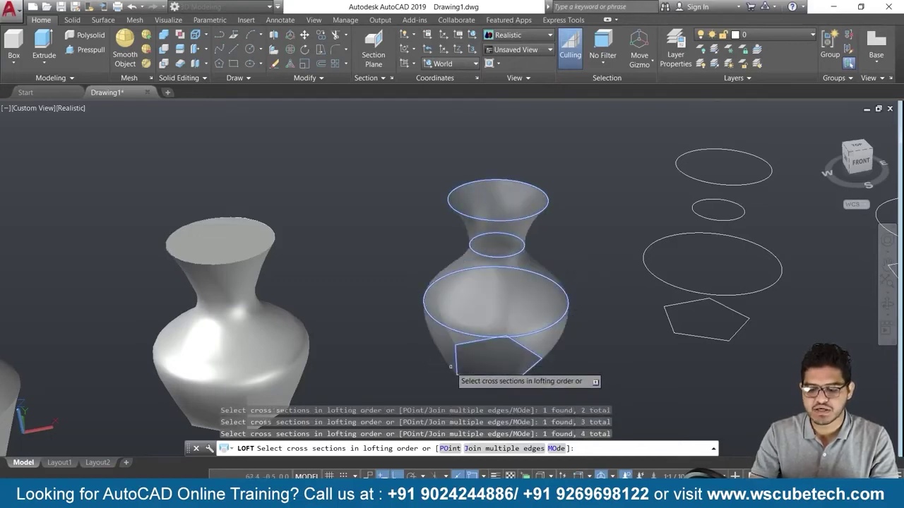
{"action": "key", "text": "Return"}
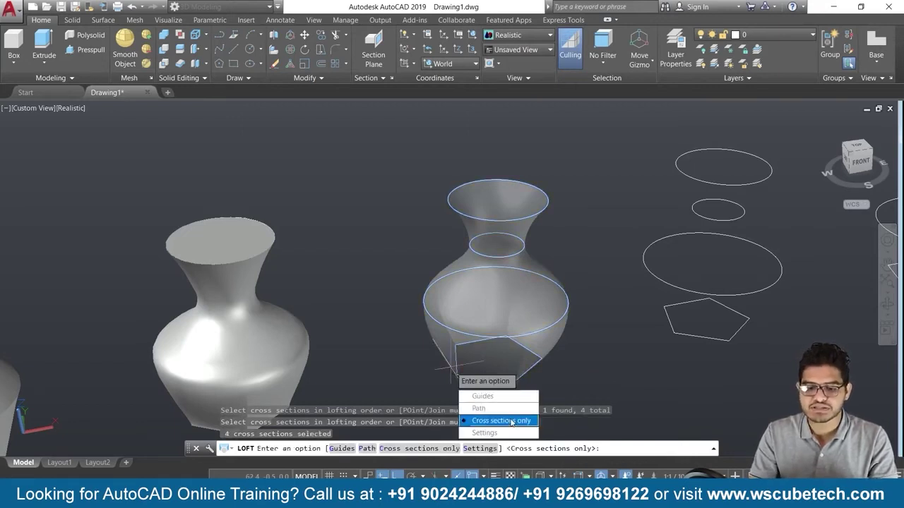
{"action": "type", "text": "c"}
{"action": "key", "text": "Return"}
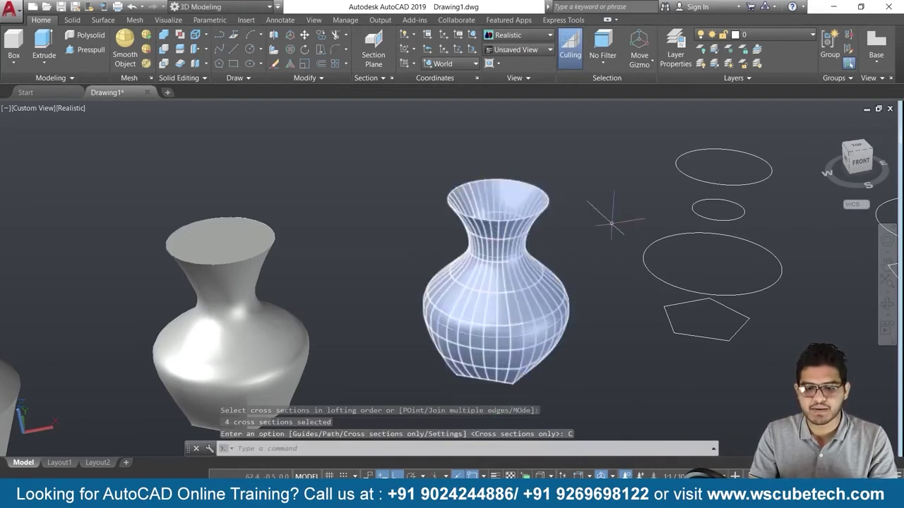
{"action": "middle_click_drag", "start_coordinate": [593, 189], "coordinate": [572, 306], "text": "shift"}
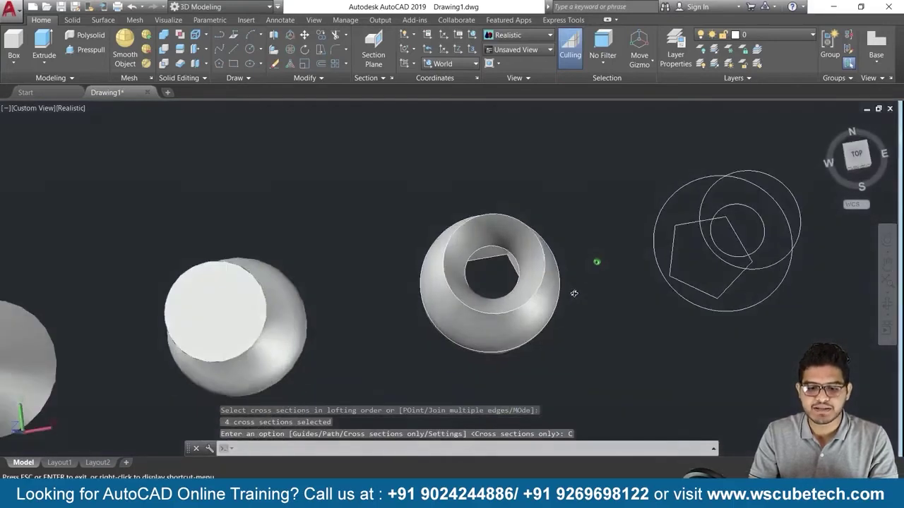
{"action": "key", "text": "Escape"}
{"action": "left_click", "coordinate": [240, 293]}
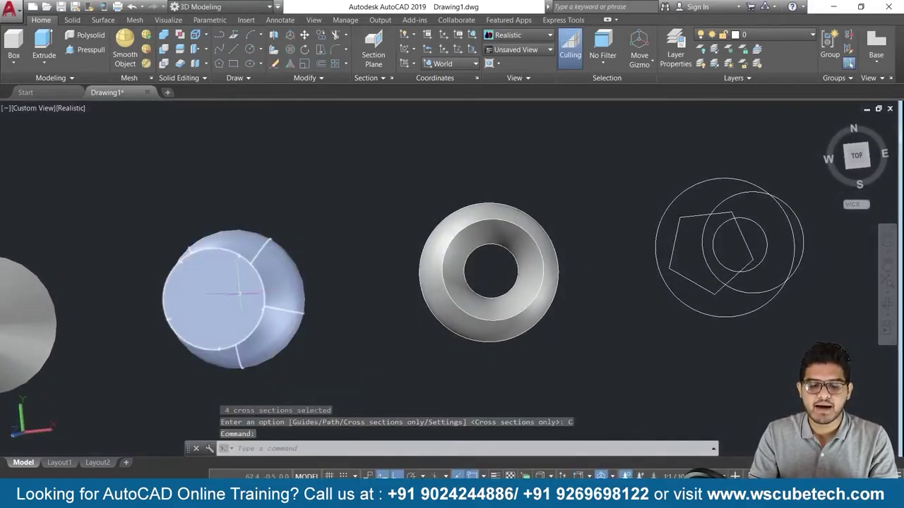
{"action": "mouse_move", "coordinate": [558, 349]}
{"action": "middle_mouse_down"}
{"action": "mouse_move", "coordinate": [541, 333]}
{"action": "mouse_move", "coordinate": [575, 284]}
{"action": "mouse_move", "coordinate": [599, 200]}
{"action": "mouse_move", "coordinate": [584, 68]}
{"action": "middle_mouse_up"}
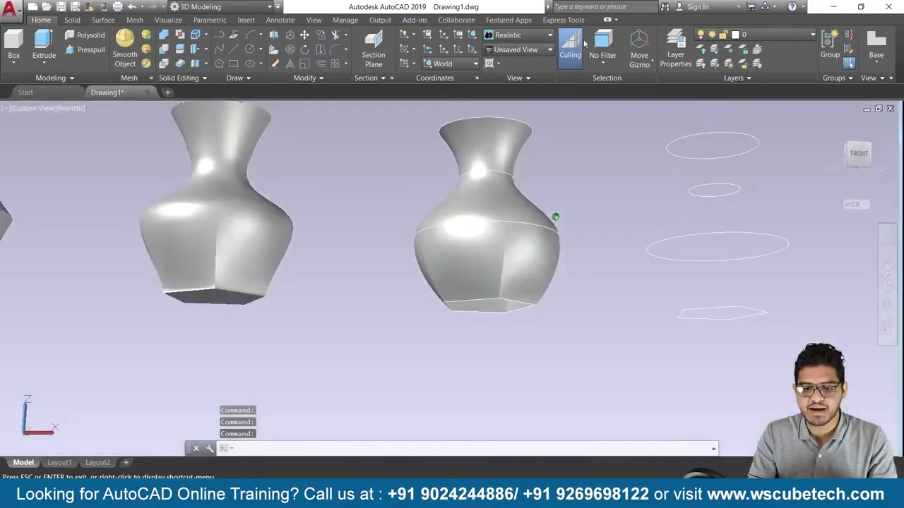
{"action": "mouse_move", "coordinate": [571, 149]}
{"action": "middle_mouse_down", "text": "shift"}
{"action": "mouse_move", "coordinate": [555, 283]}
{"action": "mouse_move", "coordinate": [585, 260]}
{"action": "mouse_move", "coordinate": [599, 196]}
{"action": "mouse_move", "coordinate": [583, 264]}
{"action": "mouse_move", "coordinate": [530, 381]}
{"action": "mouse_move", "coordinate": [577, 267]}
{"action": "middle_mouse_up", "text": "shift"}
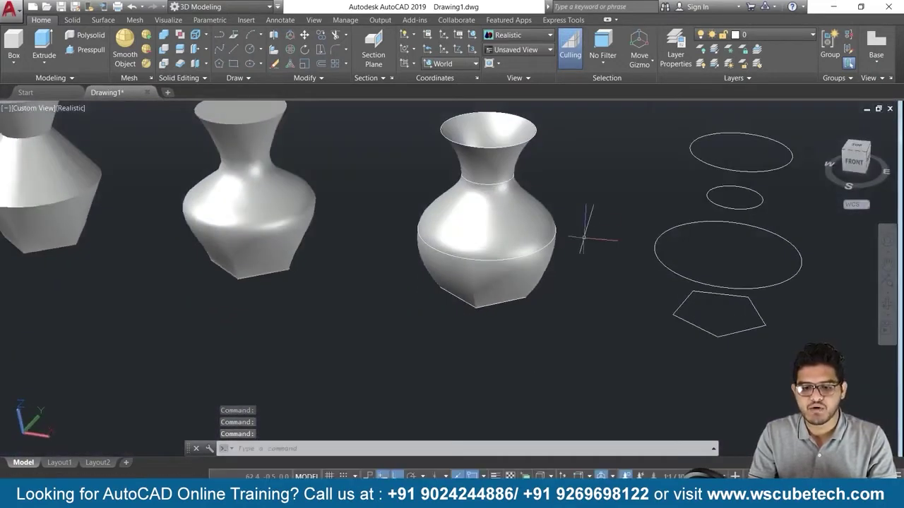
{"action": "mouse_move", "coordinate": [578, 188]}
{"action": "middle_mouse_down", "text": "shift"}
{"action": "mouse_move", "coordinate": [574, 309]}
{"action": "mouse_move", "coordinate": [593, 194]}
{"action": "mouse_move", "coordinate": [605, 235]}
{"action": "mouse_move", "coordinate": [737, 320]}
{"action": "mouse_move", "coordinate": [726, 306]}
{"action": "mouse_move", "coordinate": [470, 278]}
{"action": "mouse_move", "coordinate": [426, 264]}
{"action": "mouse_move", "coordinate": [432, 201]}
{"action": "middle_mouse_up", "text": "shift"}
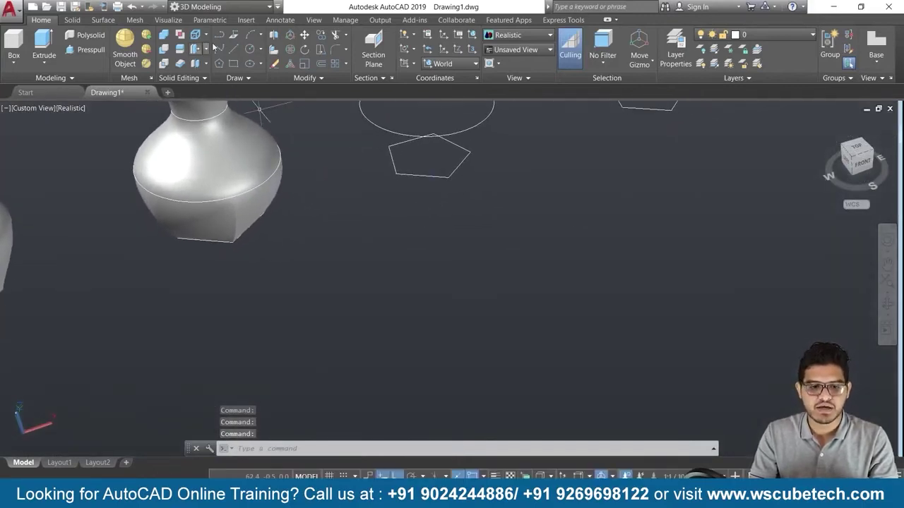
- Draw the outer circle in empty space, cancelling a misplaced second circle
{"action": "type", "text": "c"}
{"action": "key", "text": "Return"}
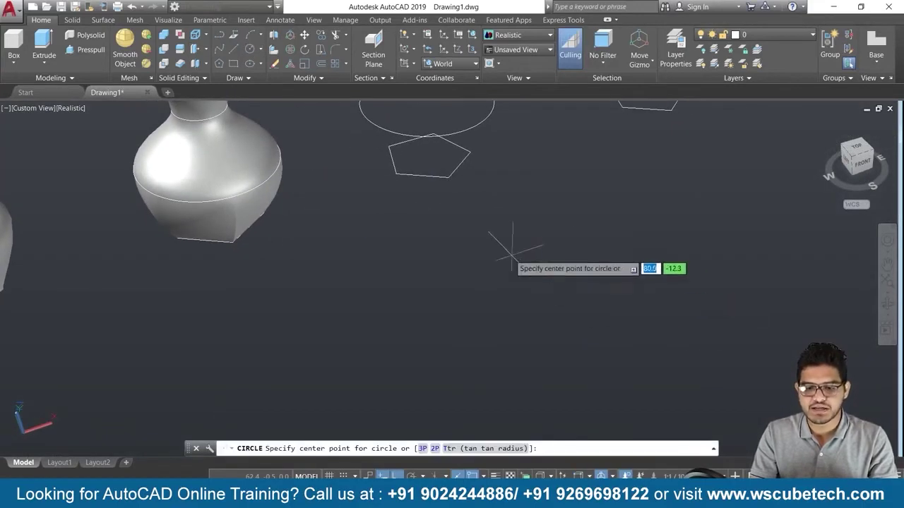
{"action": "left_click", "coordinate": [514, 270]}
{"action": "left_click", "coordinate": [641, 284]}
{"action": "type", "text": "c"}
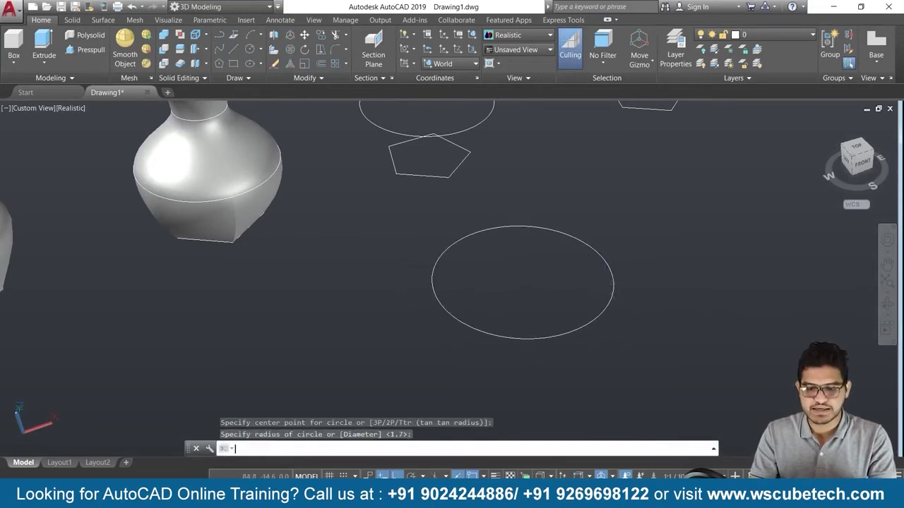
{"action": "key", "text": "Return"}
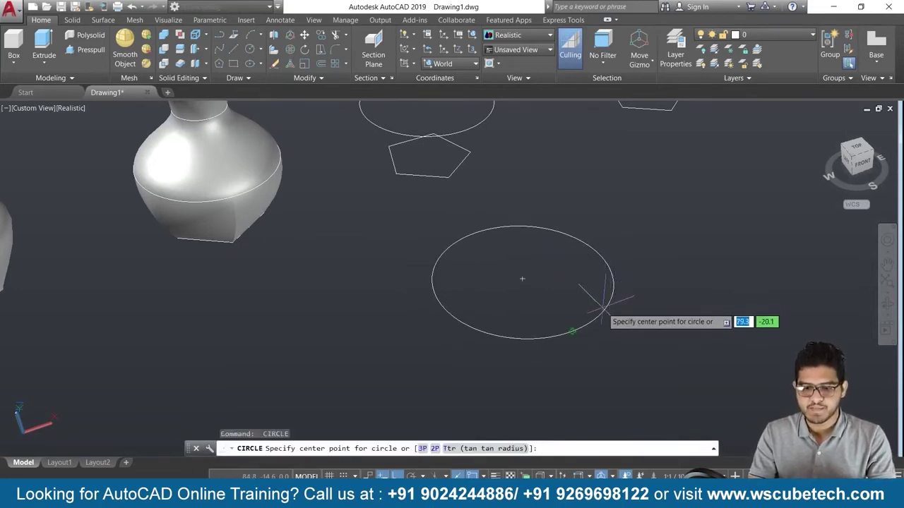
{"action": "left_click", "coordinate": [573, 335]}
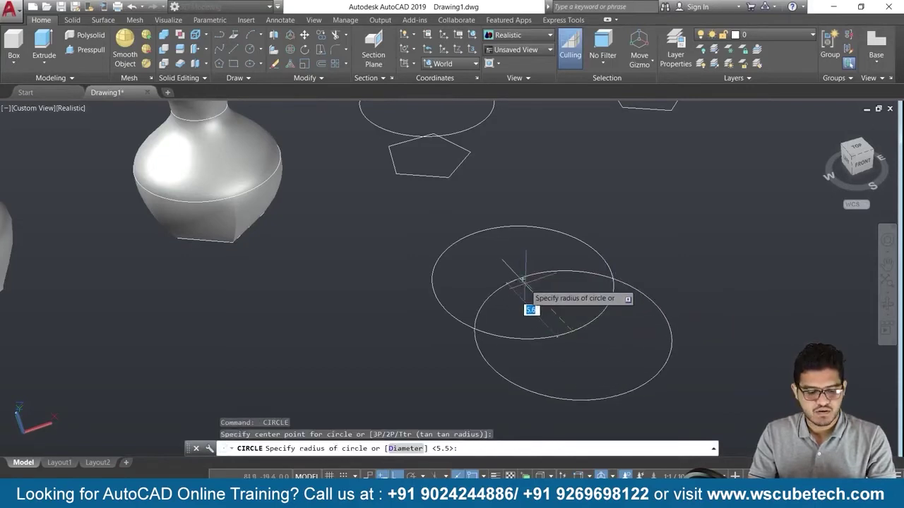
{"action": "key", "text": "ctrl+z"}
{"action": "key", "text": "Escape"}
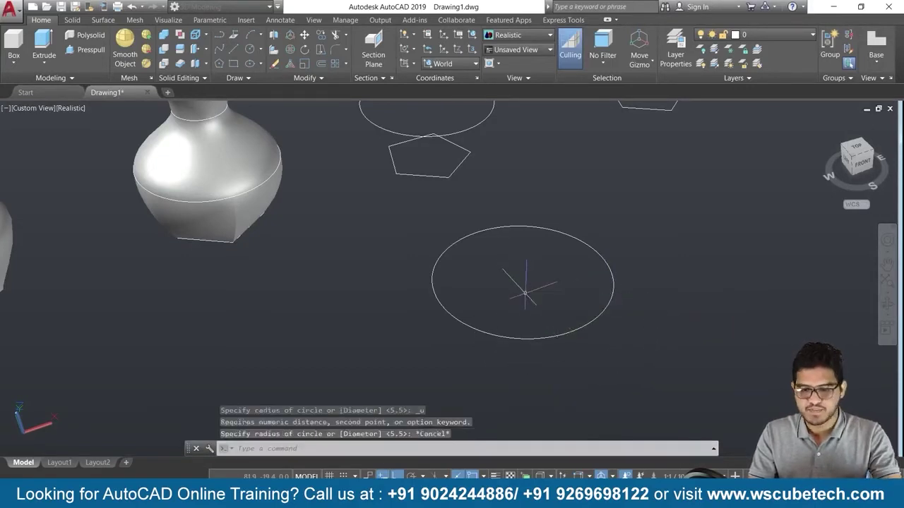
- Add a 5.0-radius circle and a small innermost circle on the shared centre
{"action": "type", "text": "c"}
{"action": "key", "text": "Return"}
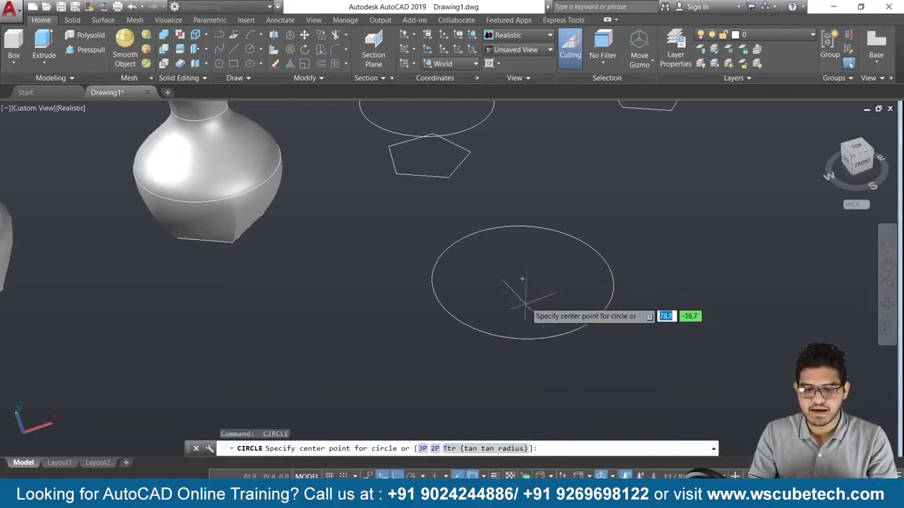
{"action": "left_click", "coordinate": [522, 279]}
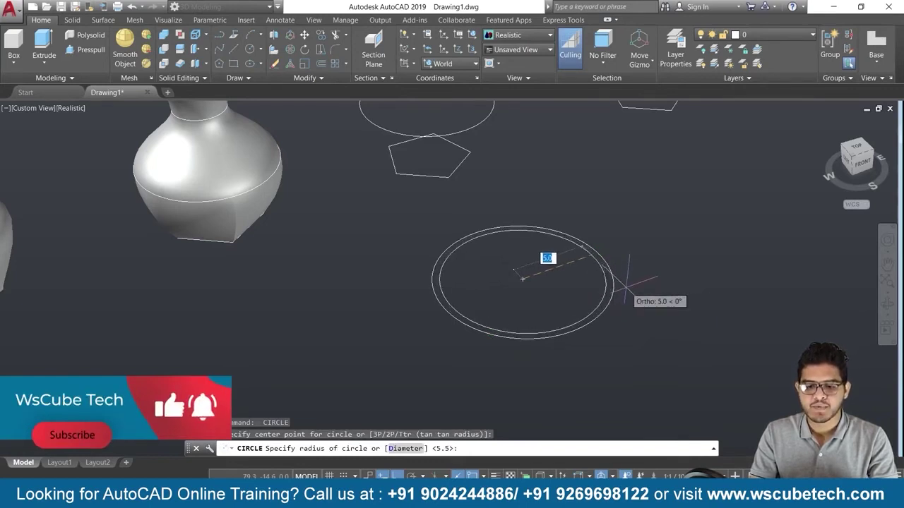
{"action": "left_click", "coordinate": [624, 286]}
{"action": "key", "text": "Return"}
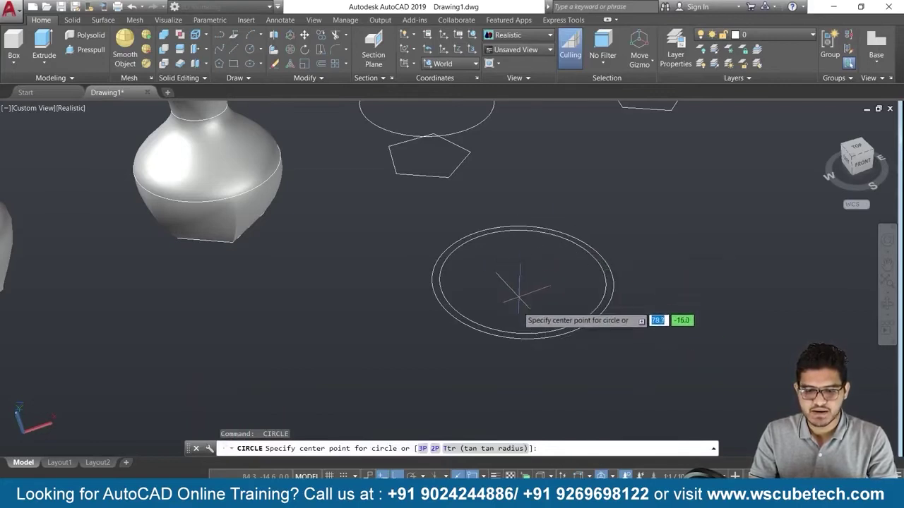
{"action": "left_click", "coordinate": [522, 280]}
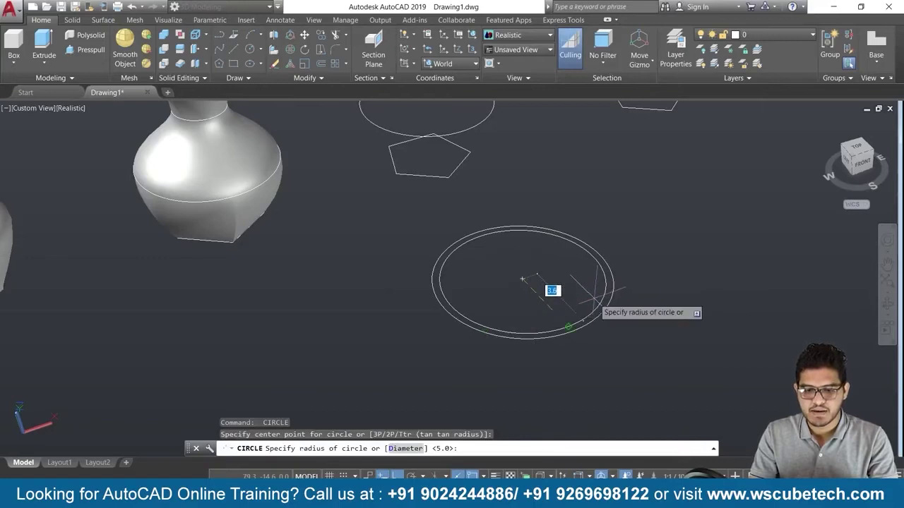
{"action": "left_click", "coordinate": [545, 295]}
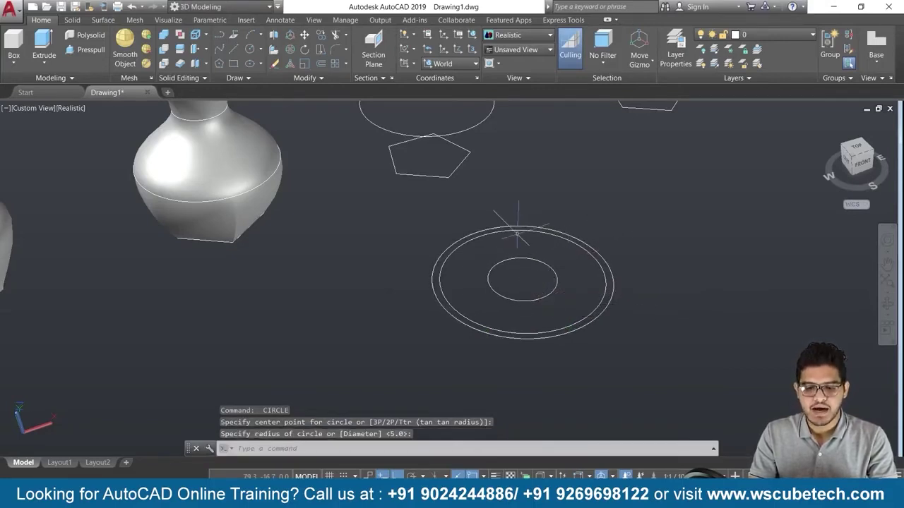
- Add a middle concentric circle sized between the inner and outer rings
{"action": "type", "text": "c"}
{"action": "key", "text": "Return"}
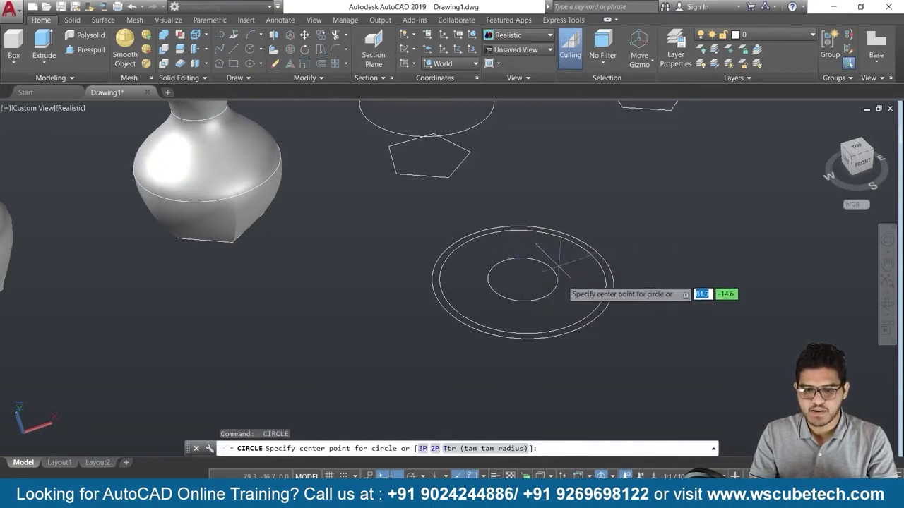
{"action": "left_click", "coordinate": [522, 279]}
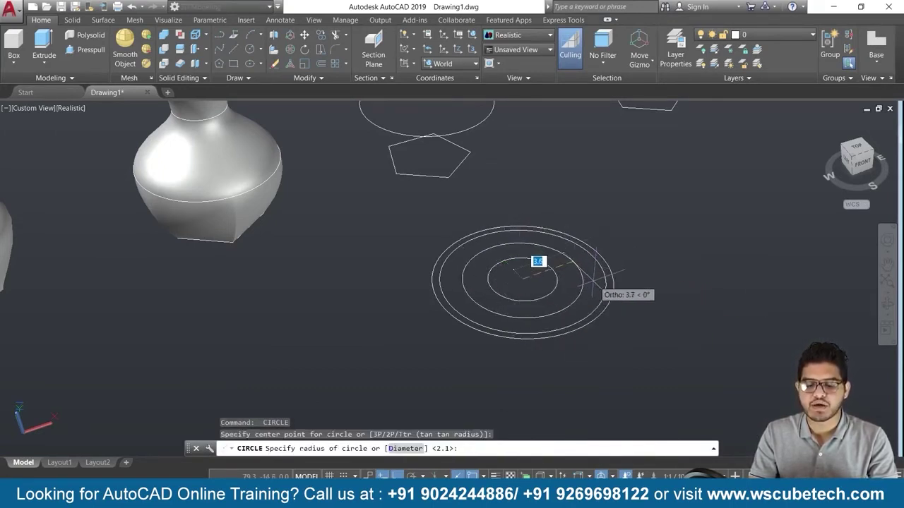
{"action": "left_click", "coordinate": [590, 281]}
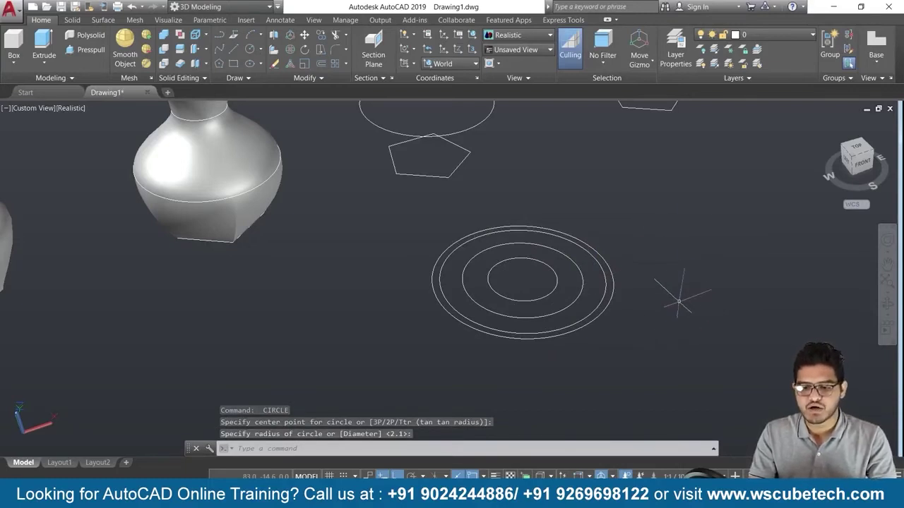
{"action": "middle_click_drag", "start_coordinate": [678, 300], "coordinate": [688, 272], "text": "shift"}
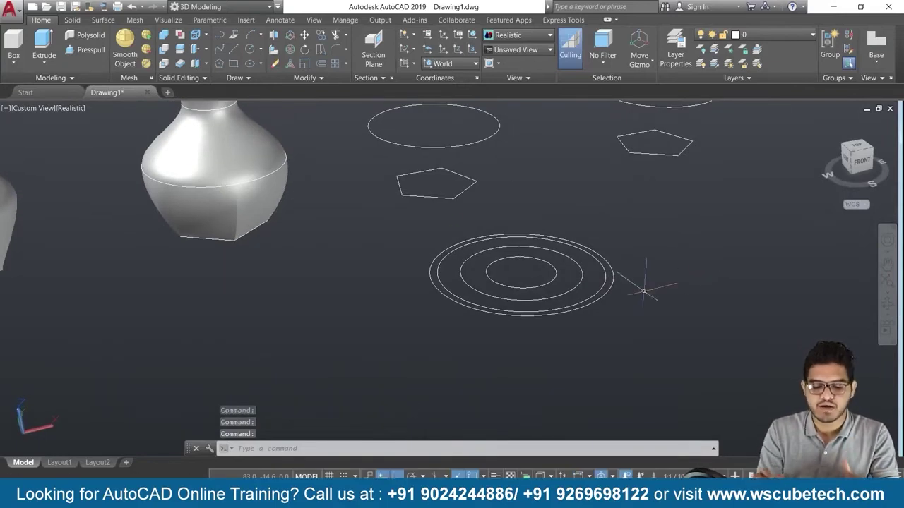
{"action": "type", "text": "M"}
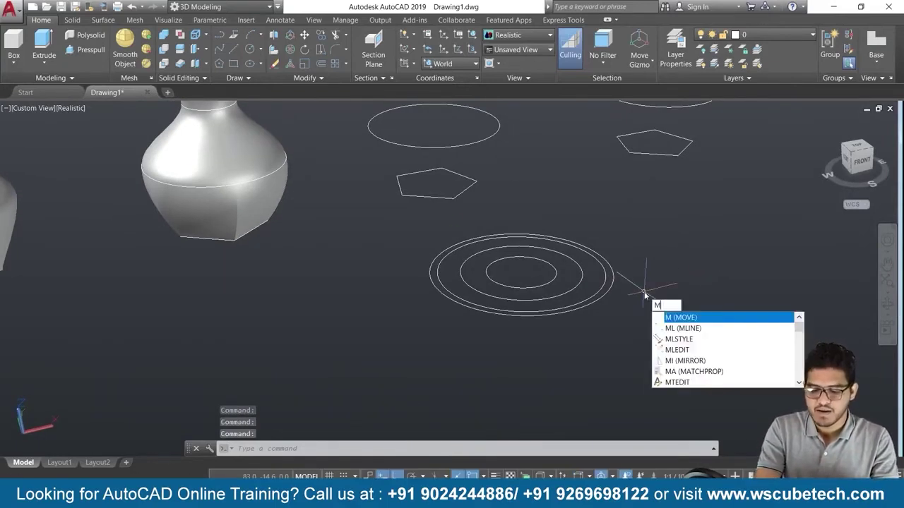
{"action": "key", "text": "Return"}
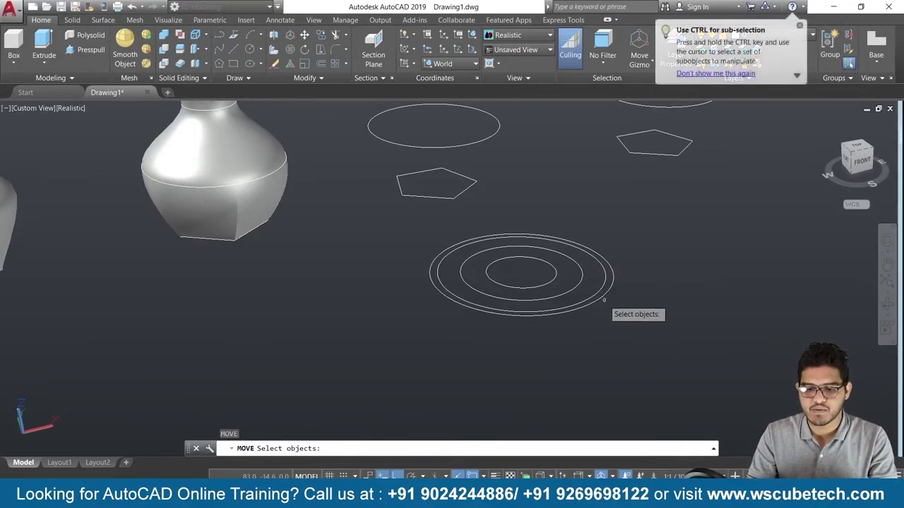
- Move the two outermost concentric rings straight up along Z
{"action": "left_click", "coordinate": [596, 300]}
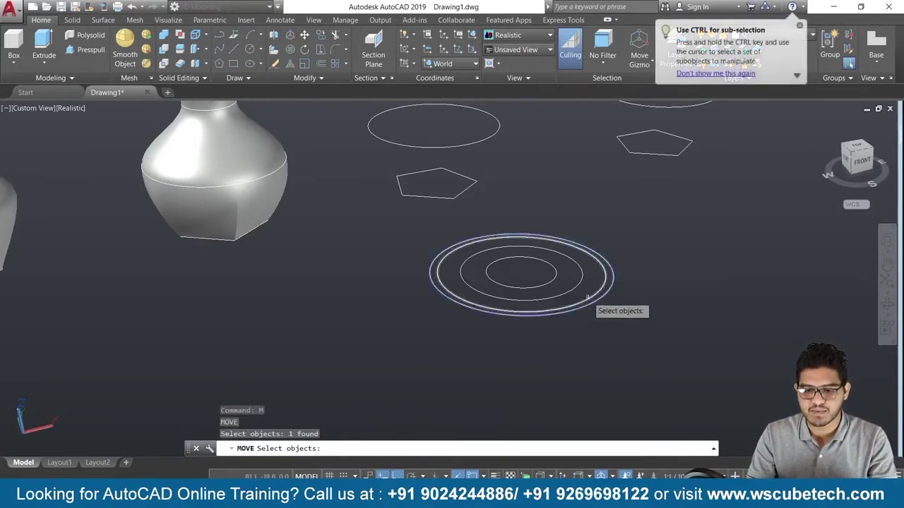
{"action": "left_click", "coordinate": [588, 296]}
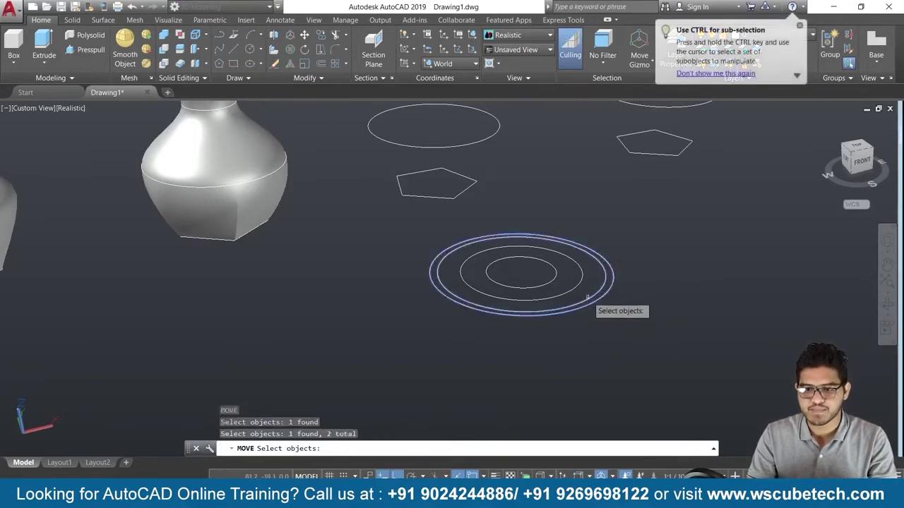
{"action": "left_click", "coordinate": [800, 27]}
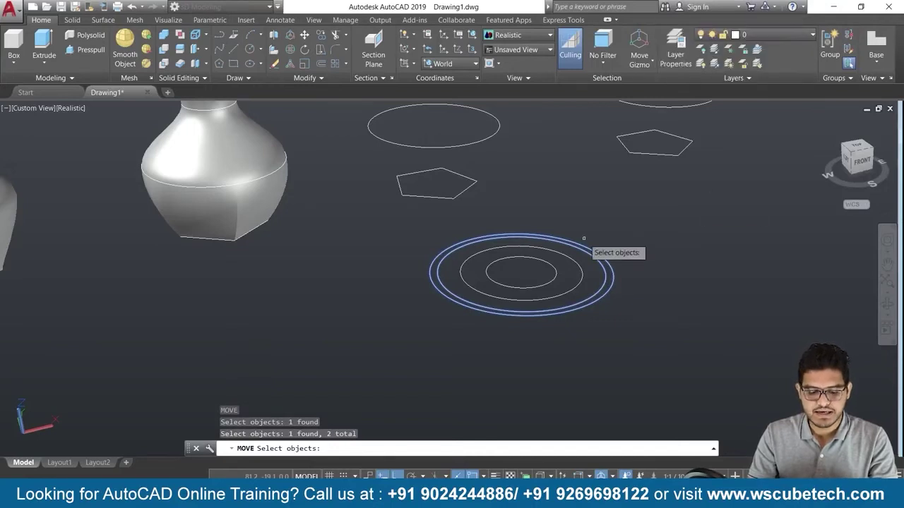
{"action": "key", "text": "Return"}
{"action": "left_click", "coordinate": [532, 263]}
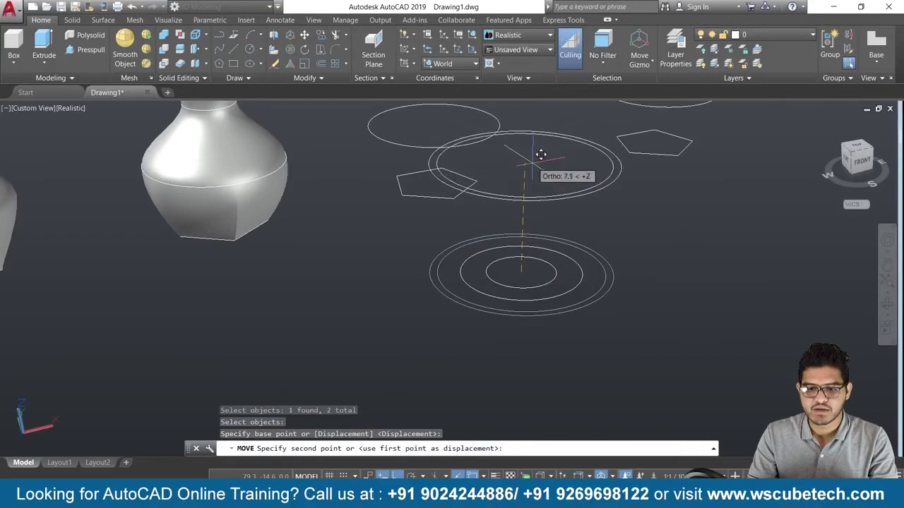
{"action": "left_click", "coordinate": [531, 162]}
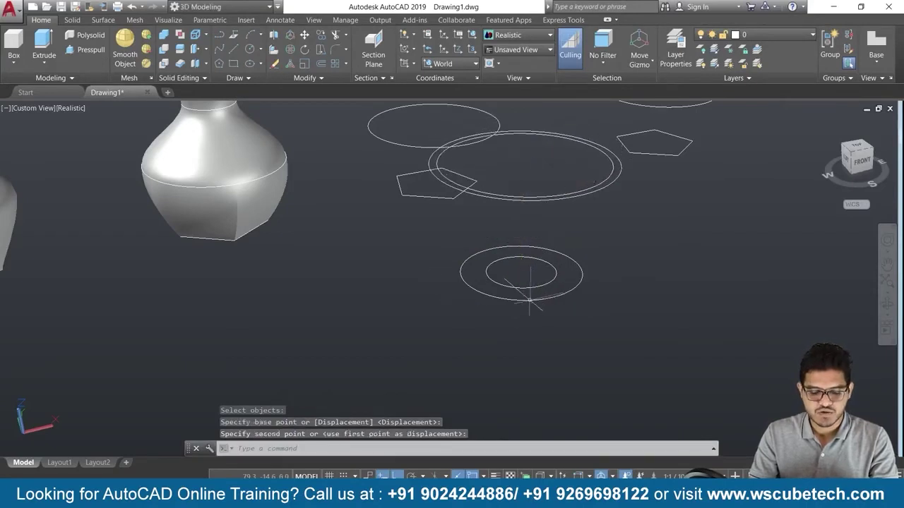
- Lift the larger circle 3.5 units up along Z so it sits above the small circle
{"action": "key", "text": "Return"}
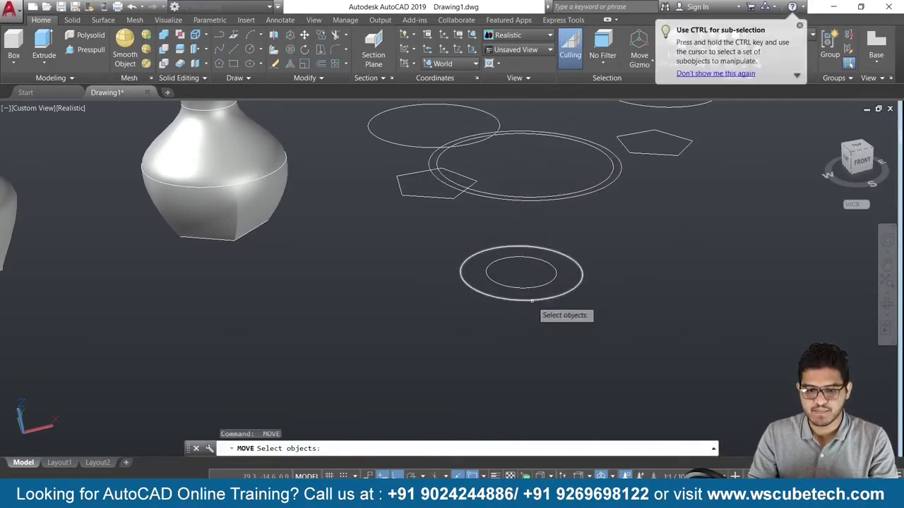
{"action": "left_click", "coordinate": [532, 301]}
{"action": "key", "text": "Return"}
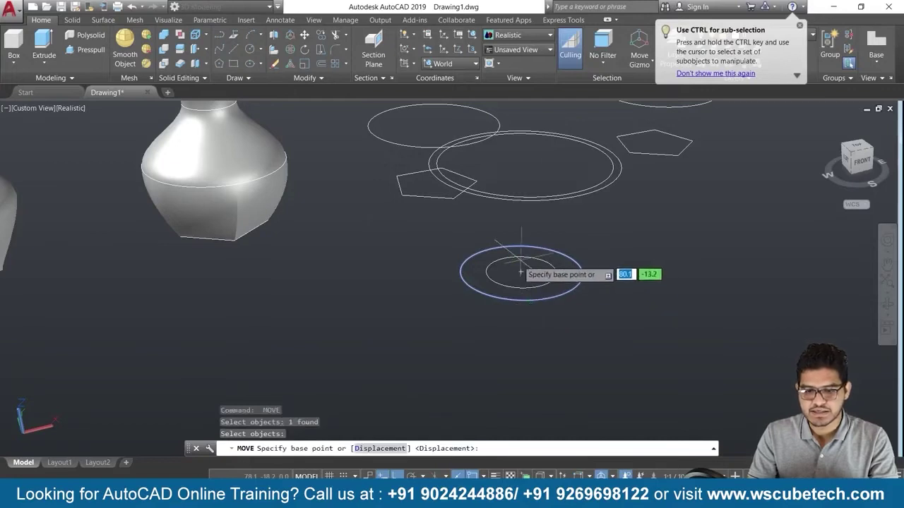
{"action": "left_click", "coordinate": [521, 270]}
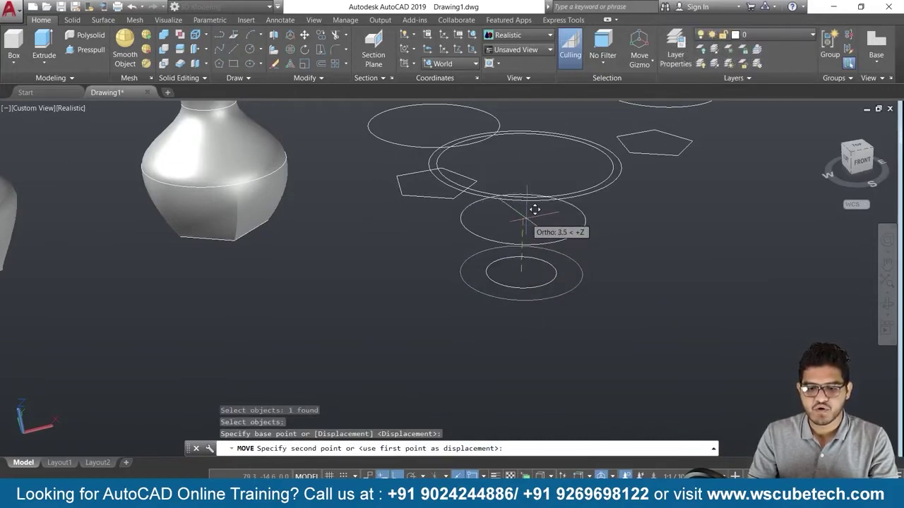
{"action": "left_click", "coordinate": [523, 219]}
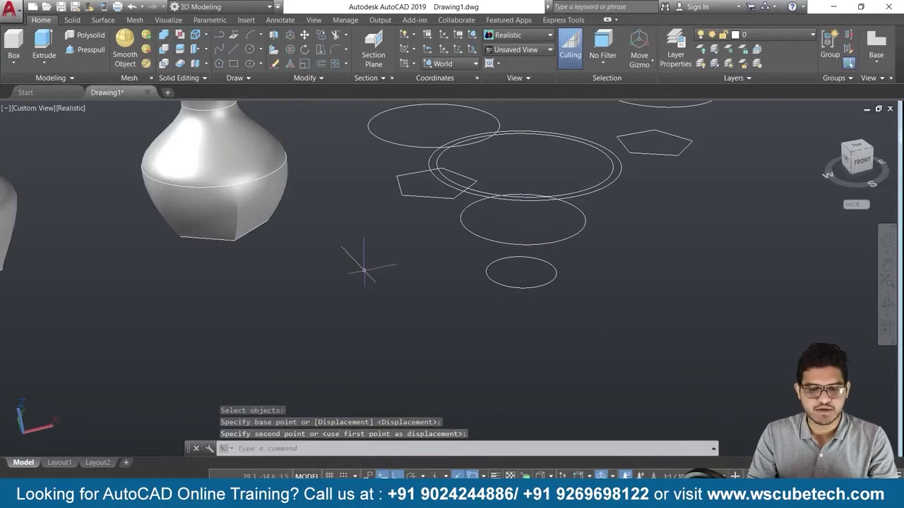
{"action": "mouse_move", "coordinate": [379, 286]}
{"action": "middle_mouse_down", "text": "shift"}
{"action": "mouse_move", "coordinate": [456, 191]}
{"action": "mouse_move", "coordinate": [401, 216]}
{"action": "mouse_move", "coordinate": [406, 265]}
{"action": "mouse_move", "coordinate": [438, 211]}
{"action": "middle_mouse_up", "text": "shift"}
{"action": "mouse_move", "coordinate": [631, 303]}
{"action": "middle_mouse_down"}
{"action": "mouse_move", "coordinate": [604, 371]}
{"action": "mouse_move", "coordinate": [631, 318]}
{"action": "mouse_move", "coordinate": [626, 347]}
{"action": "middle_mouse_up"}
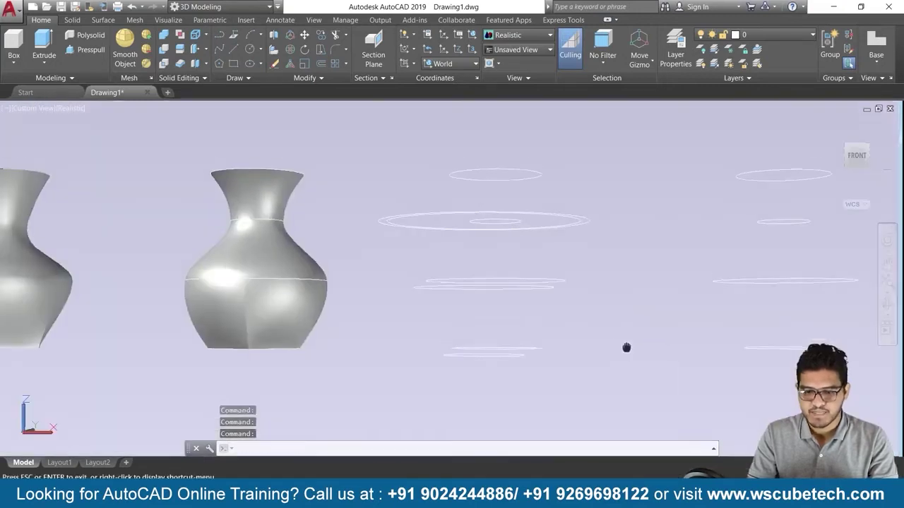
- Return to the Home isometric view and pan and zoom to frame the stacked circles
{"action": "left_click", "coordinate": [826, 127]}
{"action": "scroll", "coordinate": [664, 208], "scroll_direction": "up", "scroll_amount": 2}
{"action": "scroll", "coordinate": [664, 208], "scroll_direction": "up", "scroll_amount": 2}
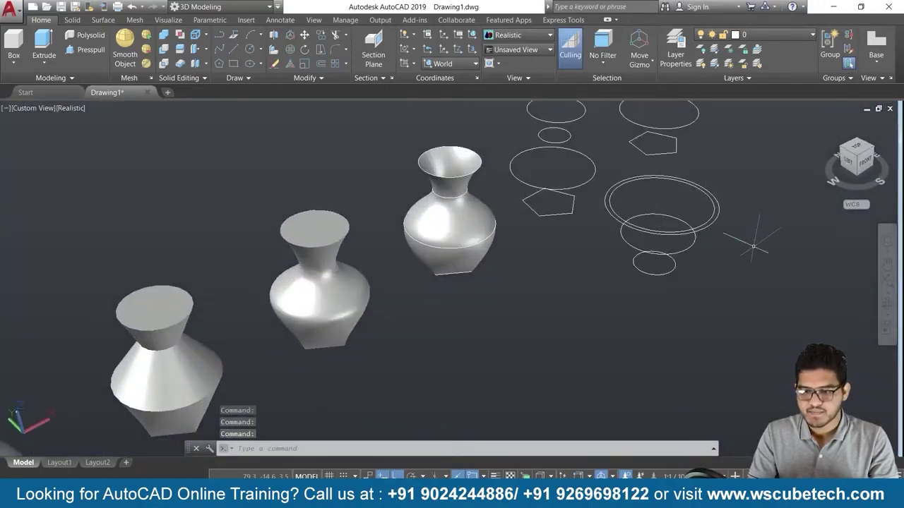
{"action": "middle_click_drag", "start_coordinate": [750, 248], "coordinate": [648, 292]}
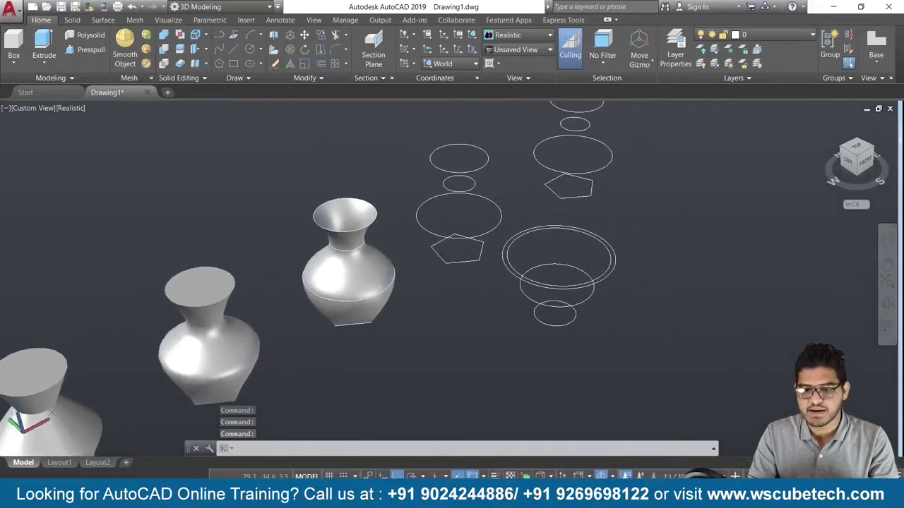
{"action": "scroll", "coordinate": [445, 279], "scroll_direction": "up", "scroll_amount": 2}
{"action": "scroll", "coordinate": [657, 262], "scroll_direction": "up", "scroll_amount": 2}
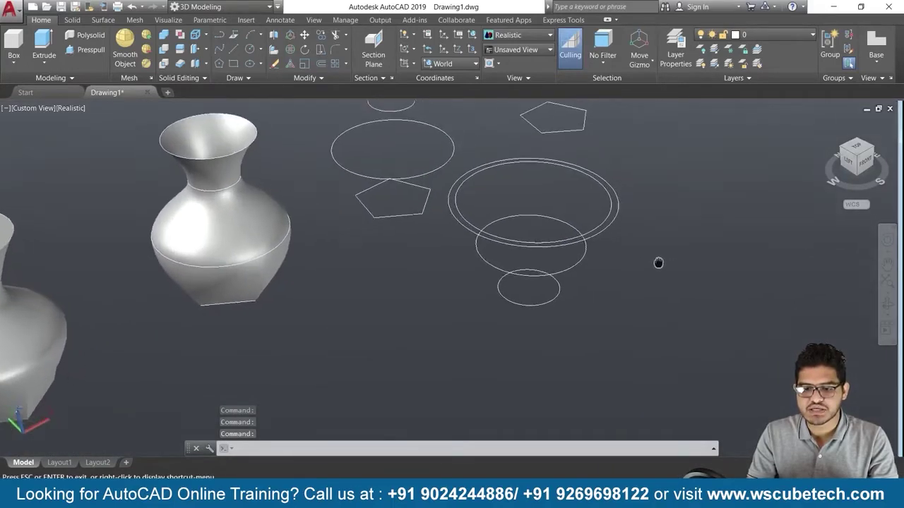
{"action": "scroll", "coordinate": [629, 294], "scroll_direction": "up", "scroll_amount": 1}
{"action": "scroll", "coordinate": [625, 291], "scroll_direction": "up", "scroll_amount": 2}
{"action": "scroll", "coordinate": [623, 289], "scroll_direction": "up", "scroll_amount": 2}
{"action": "scroll", "coordinate": [623, 289], "scroll_direction": "down", "scroll_amount": 3}
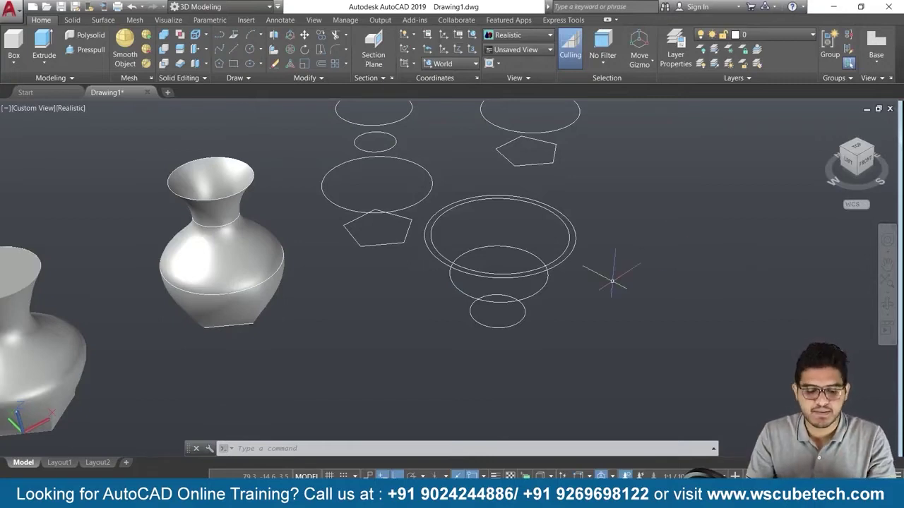
{"action": "scroll", "coordinate": [612, 282], "scroll_direction": "up", "scroll_amount": 3}
{"action": "scroll", "coordinate": [629, 318], "scroll_direction": "down", "scroll_amount": 3}
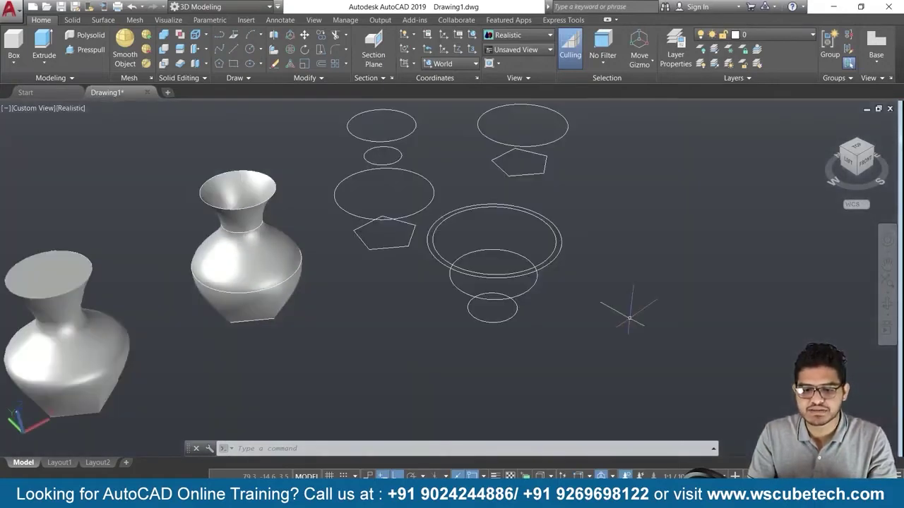
{"action": "scroll", "coordinate": [638, 304], "scroll_direction": "down", "scroll_amount": 2}
{"action": "middle_click_drag", "start_coordinate": [613, 304], "coordinate": [629, 299], "text": "shift"}
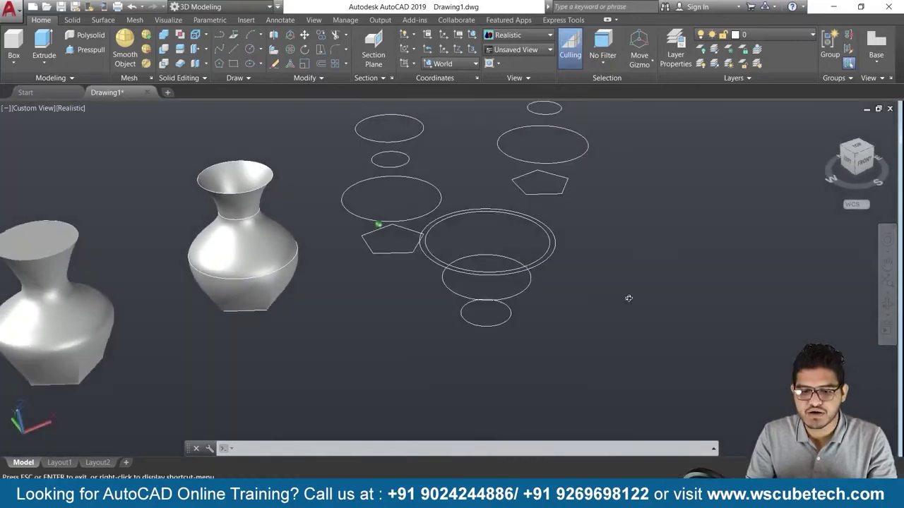
{"action": "scroll", "coordinate": [629, 298], "scroll_direction": "up", "scroll_amount": 2}
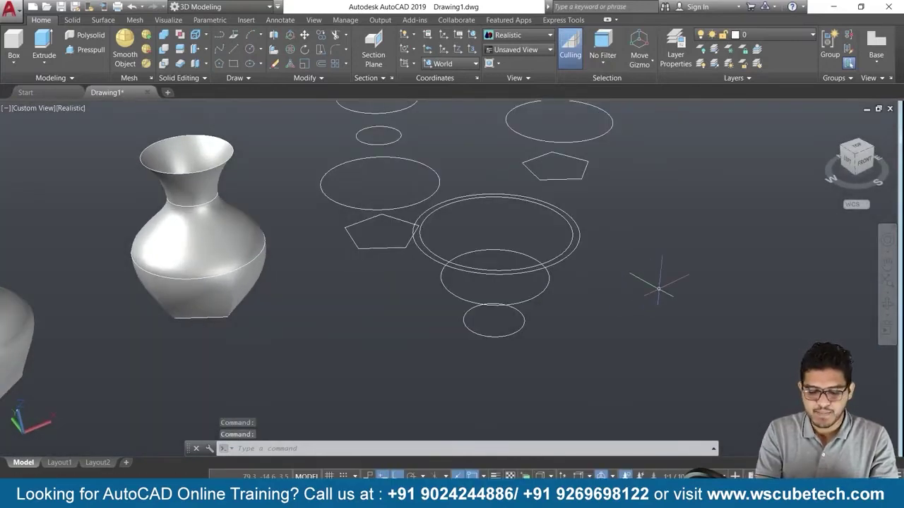
- Loft the small, middle, large and outer top circles, bottom to top, with cross sections only
{"action": "type", "text": "loft"}
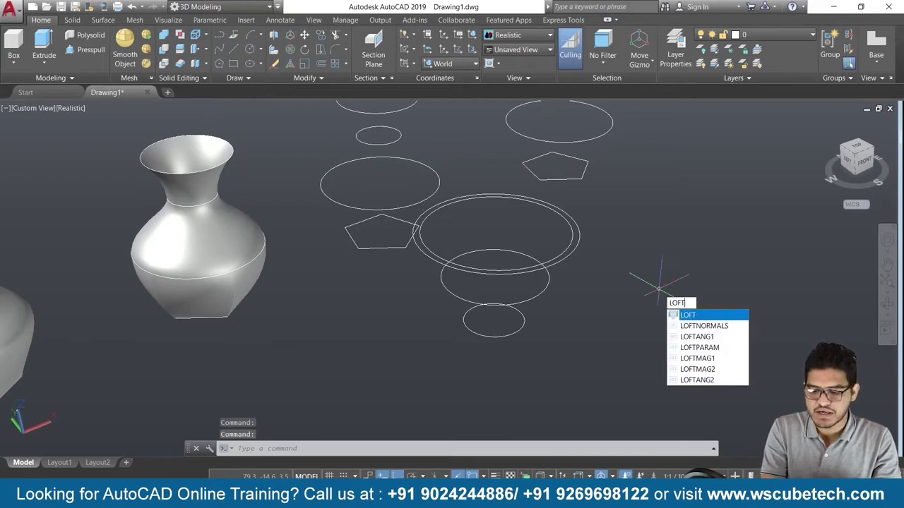
{"action": "key", "text": "Return"}
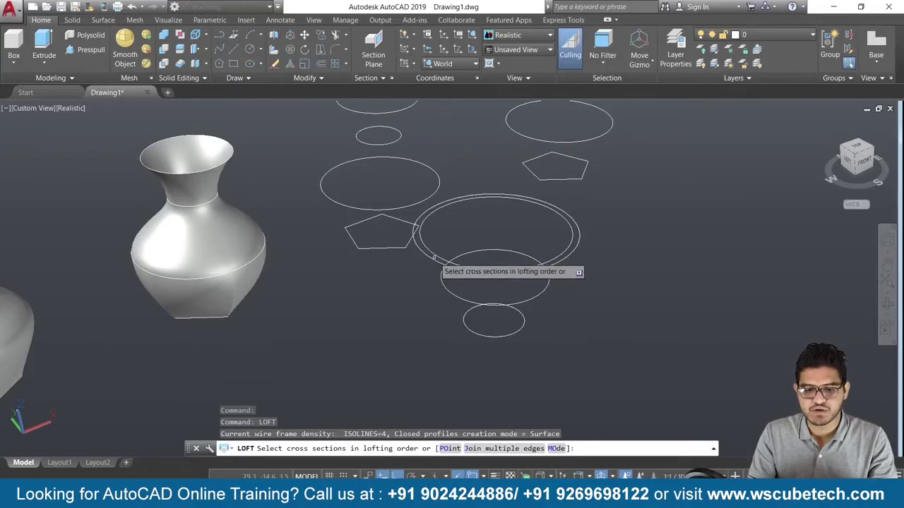
{"action": "left_click", "coordinate": [469, 329]}
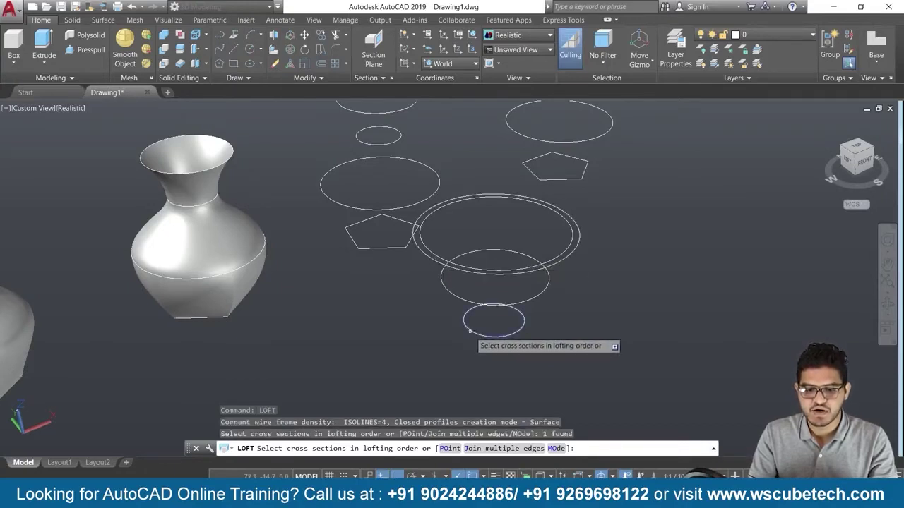
{"action": "left_click", "coordinate": [453, 294]}
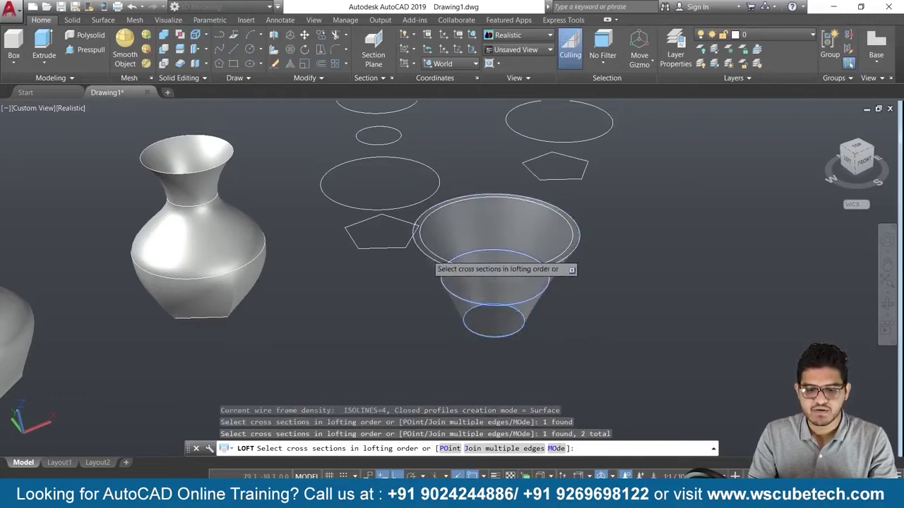
{"action": "left_click", "coordinate": [427, 248]}
{"action": "left_click", "coordinate": [428, 250]}
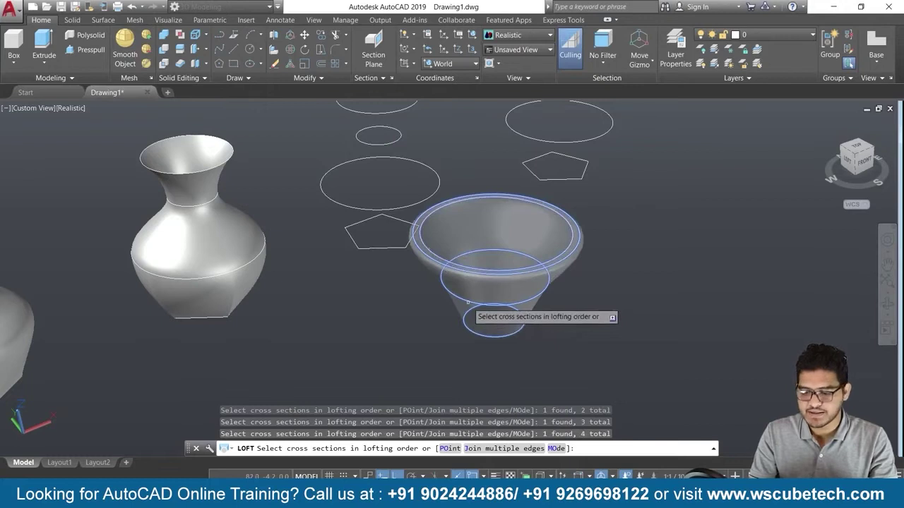
{"action": "key", "text": "Return"}
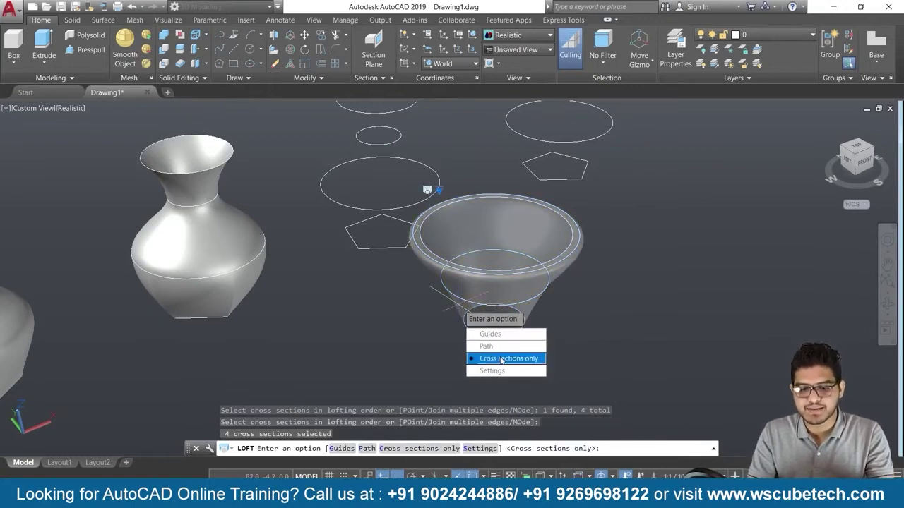
{"action": "left_click", "coordinate": [501, 359]}
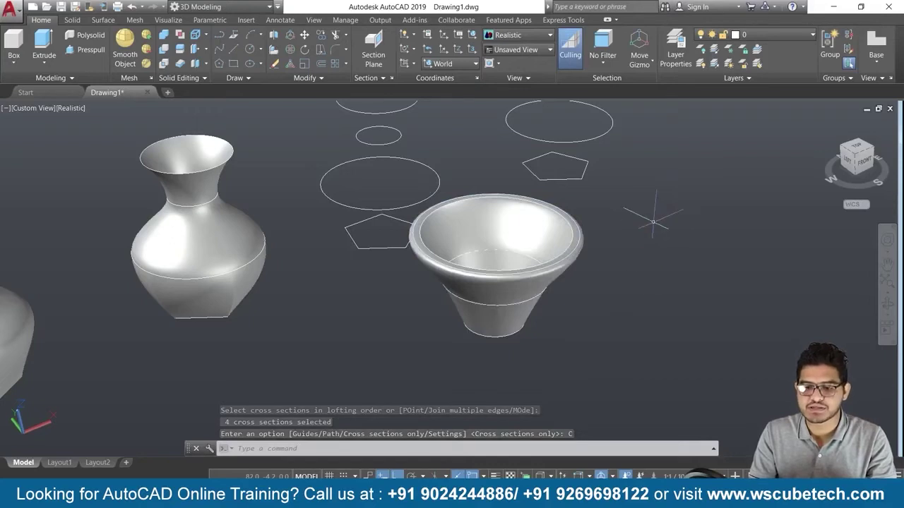
- Orbit, zoom and pan to look down into the funnel bowl
{"action": "mouse_move", "coordinate": [653, 221]}
{"action": "middle_mouse_down", "text": "shift"}
{"action": "mouse_move", "coordinate": [651, 280]}
{"action": "mouse_move", "coordinate": [568, 250]}
{"action": "mouse_move", "coordinate": [499, 244]}
{"action": "mouse_move", "coordinate": [520, 236]}
{"action": "mouse_move", "coordinate": [609, 264]}
{"action": "mouse_move", "coordinate": [644, 327]}
{"action": "mouse_move", "coordinate": [666, 283]}
{"action": "mouse_move", "coordinate": [648, 77]}
{"action": "mouse_move", "coordinate": [611, 175]}
{"action": "mouse_move", "coordinate": [615, 264]}
{"action": "mouse_move", "coordinate": [634, 266]}
{"action": "mouse_move", "coordinate": [619, 273]}
{"action": "middle_mouse_up", "text": "shift"}
{"action": "scroll", "coordinate": [627, 251], "scroll_direction": "up", "scroll_amount": 2}
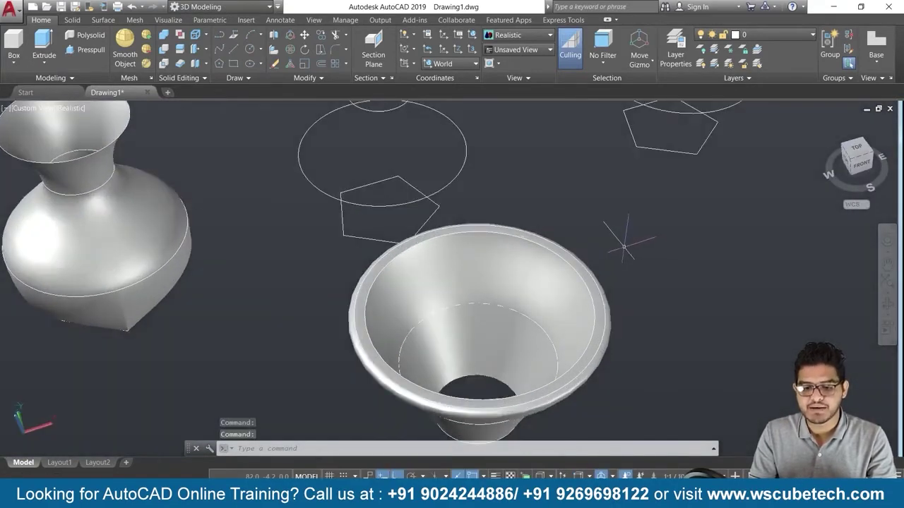
{"action": "scroll", "coordinate": [706, 300], "scroll_direction": "down", "scroll_amount": 3}
{"action": "scroll", "coordinate": [699, 291], "scroll_direction": "up", "scroll_amount": 2}
{"action": "mouse_move", "coordinate": [703, 294]}
{"action": "middle_mouse_down"}
{"action": "mouse_move", "coordinate": [678, 252]}
{"action": "mouse_move", "coordinate": [615, 258]}
{"action": "middle_mouse_up"}
{"action": "scroll", "coordinate": [598, 260], "scroll_direction": "up", "scroll_amount": 3}
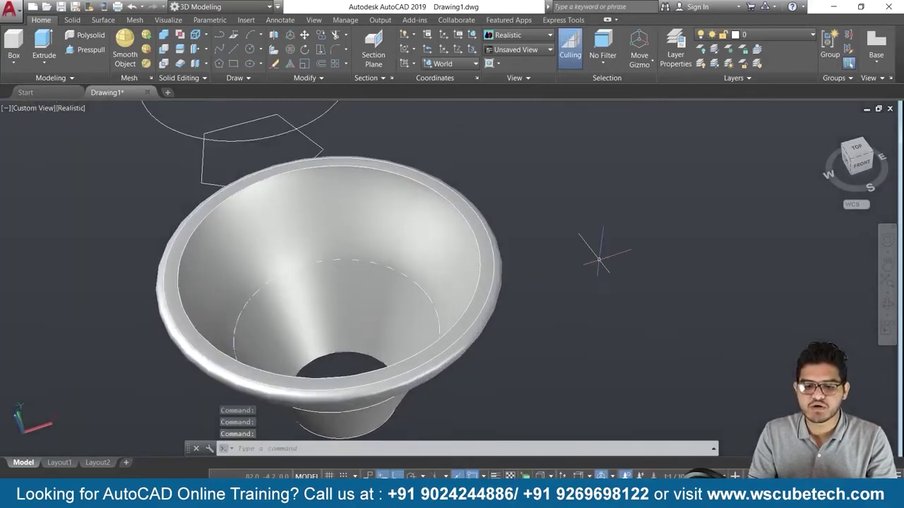
- Undo the view changes and the loft, leaving only the four stacked circles
{"action": "key", "text": "ctrl+z"}
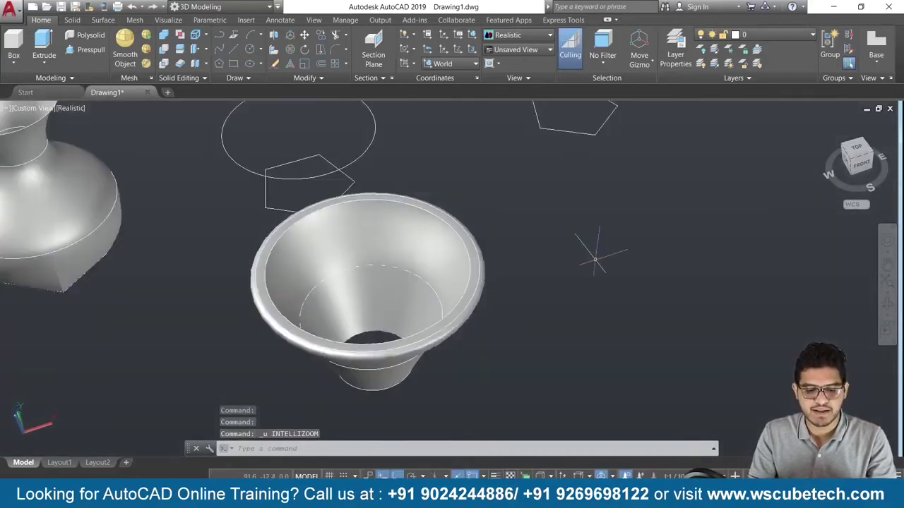
{"action": "key", "text": "ctrl+z"}
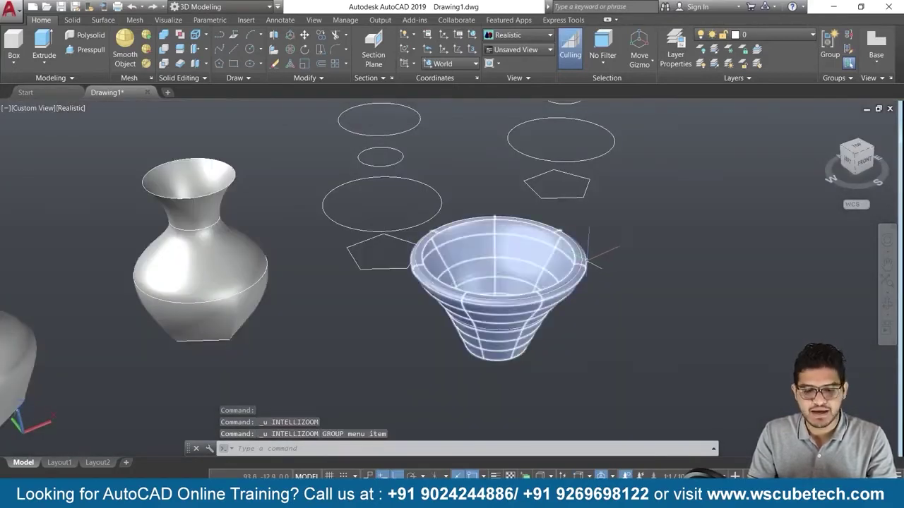
{"action": "key", "text": "ctrl+z"}
{"action": "key", "text": "ctrl+z"}
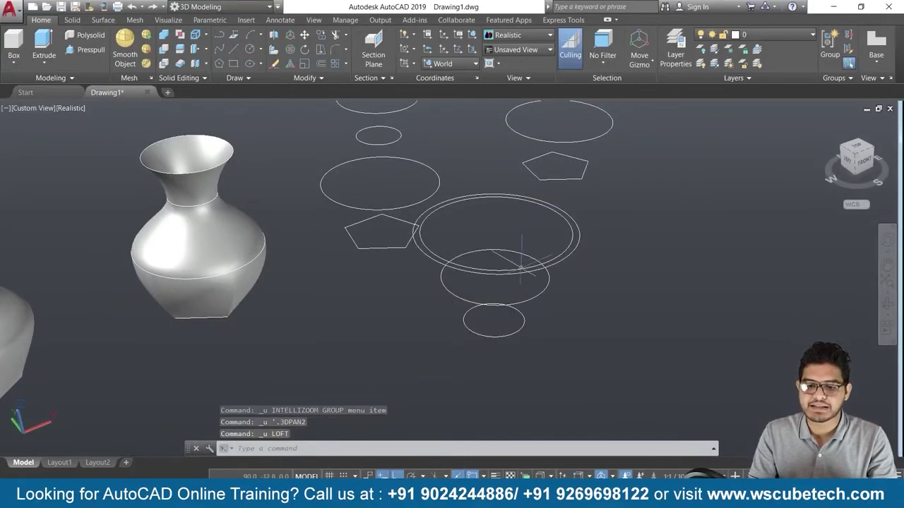
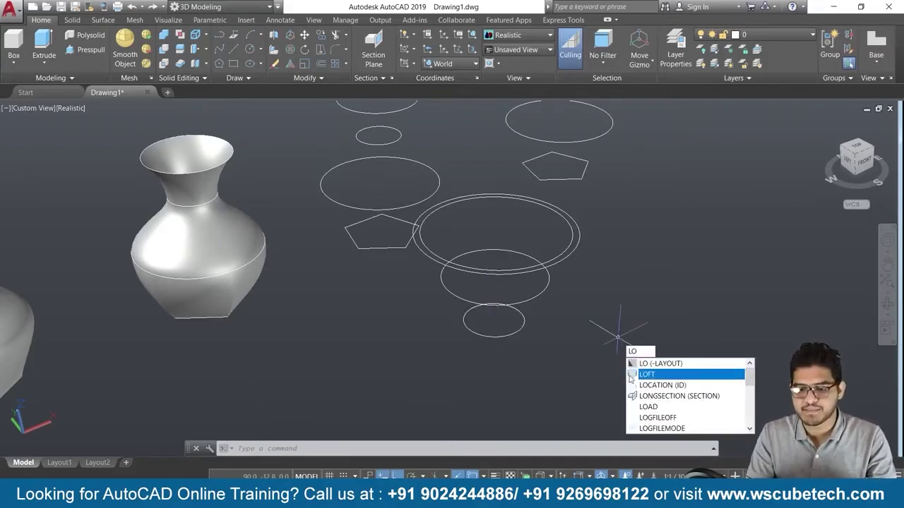
- Loft the small circle, double ring, outer ring and middle circle into a bowl, cross sections only
{"action": "left_click", "coordinate": [637, 375]}
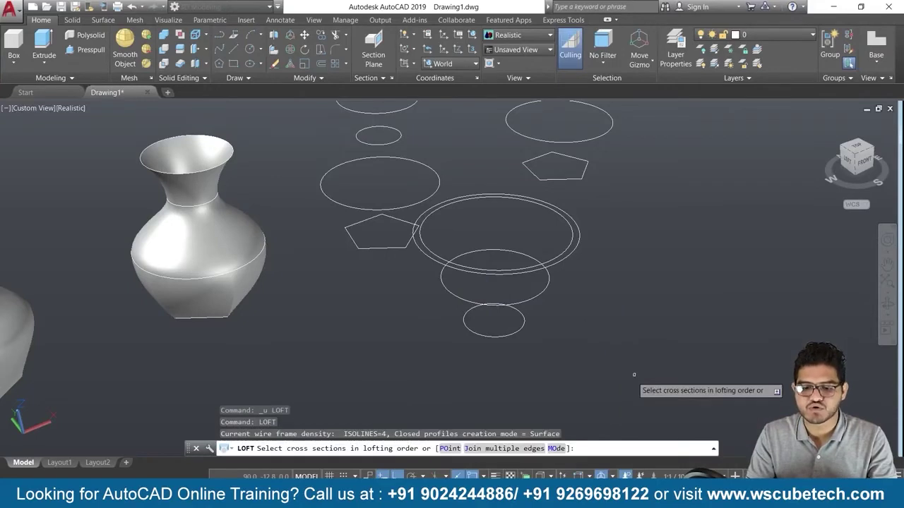
{"action": "left_click", "coordinate": [469, 327]}
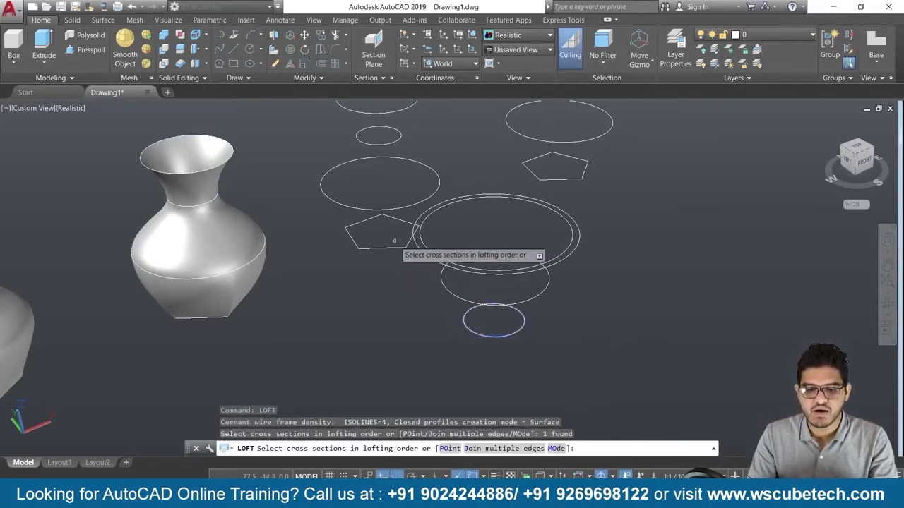
{"action": "left_click", "coordinate": [418, 243]}
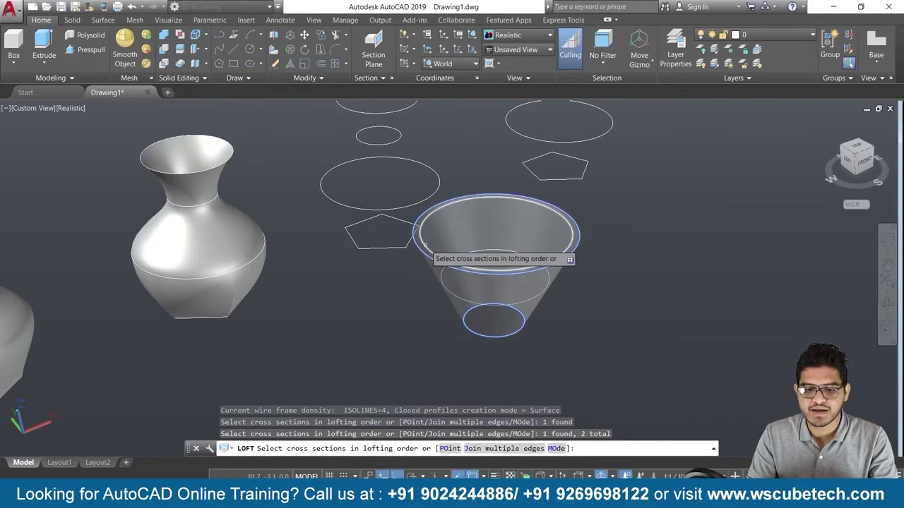
{"action": "left_click", "coordinate": [414, 240]}
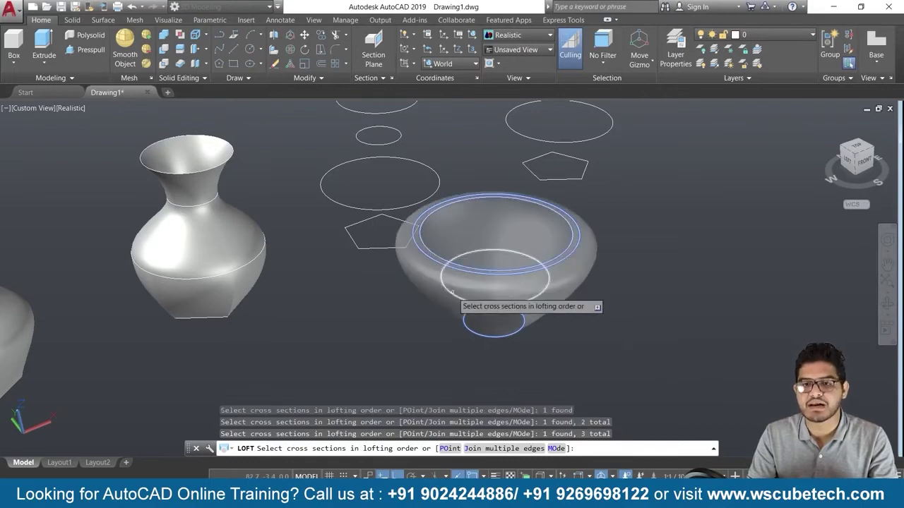
{"action": "left_click", "coordinate": [449, 291]}
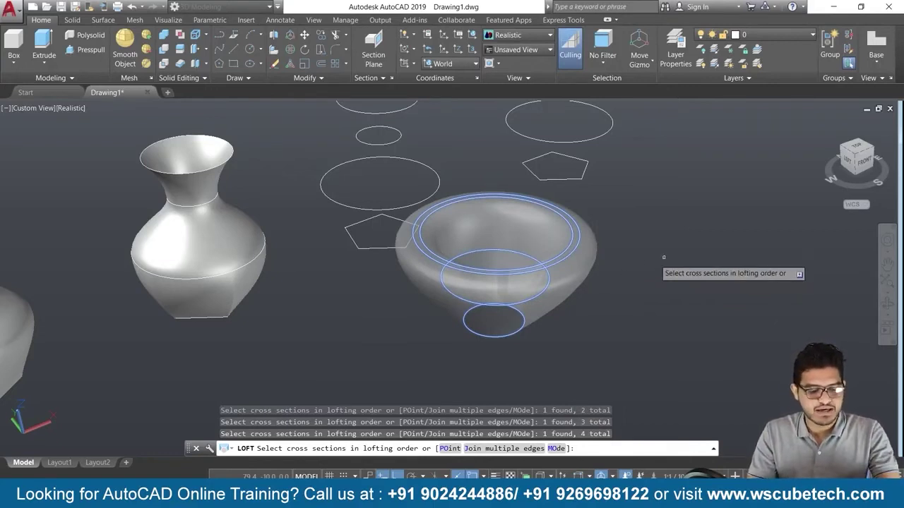
{"action": "key", "text": "Return"}
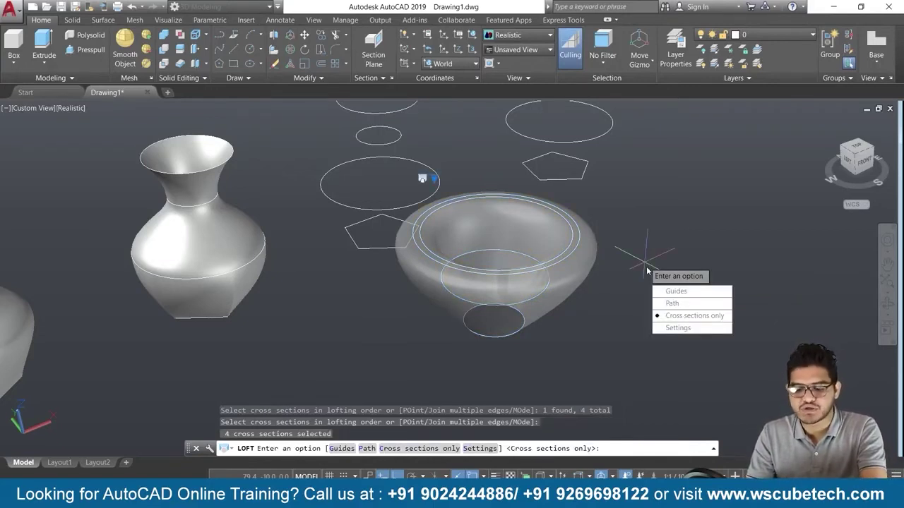
{"action": "key", "text": "Return"}
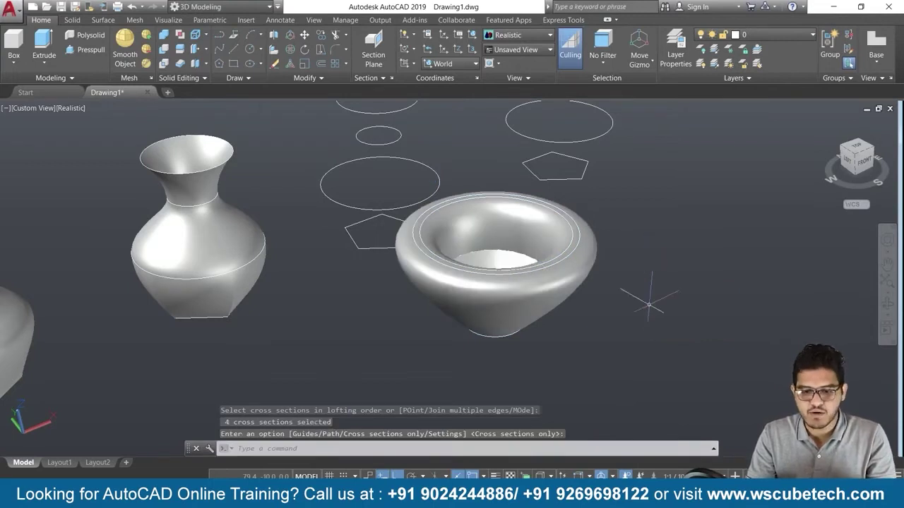
{"action": "mouse_move", "coordinate": [648, 304]}
{"action": "middle_mouse_down", "text": "shift"}
{"action": "mouse_move", "coordinate": [529, 312]}
{"action": "mouse_move", "coordinate": [495, 343]}
{"action": "middle_mouse_up", "text": "shift"}
{"action": "key", "text": "Return"}
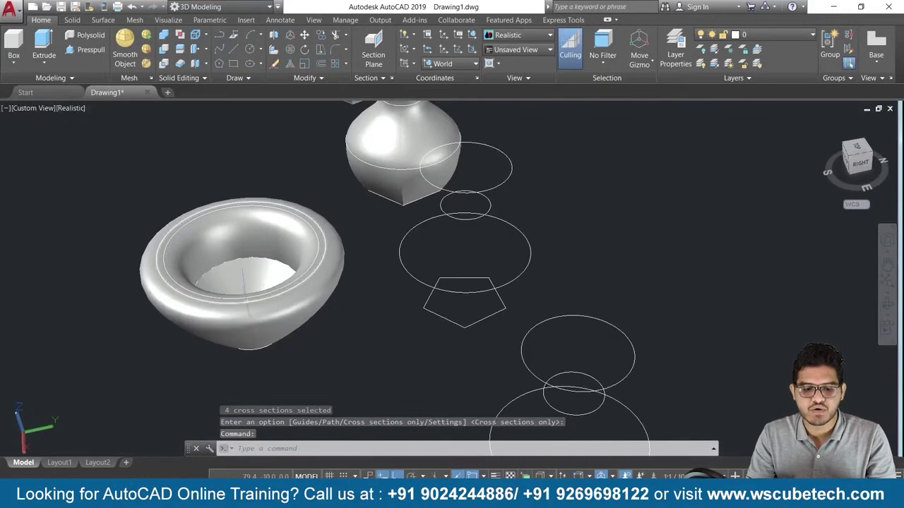
{"action": "mouse_move", "coordinate": [273, 337]}
{"action": "middle_mouse_down"}
{"action": "mouse_move", "coordinate": [619, 433]}
{"action": "mouse_move", "coordinate": [588, 234]}
{"action": "mouse_move", "coordinate": [518, 347]}
{"action": "mouse_move", "coordinate": [631, 344]}
{"action": "middle_mouse_up"}
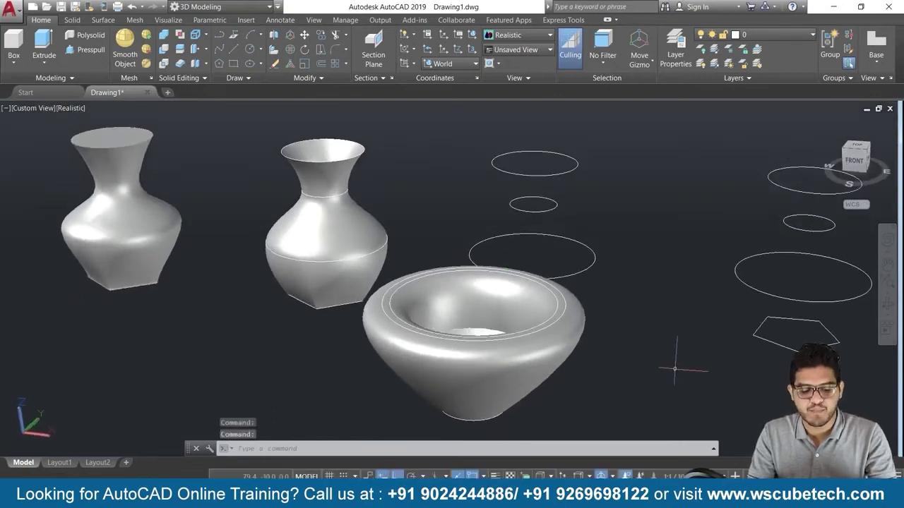
{"action": "mouse_move", "coordinate": [720, 378]}
{"action": "middle_mouse_down"}
{"action": "mouse_move", "coordinate": [567, 346]}
{"action": "mouse_move", "coordinate": [495, 351]}
{"action": "middle_mouse_up"}
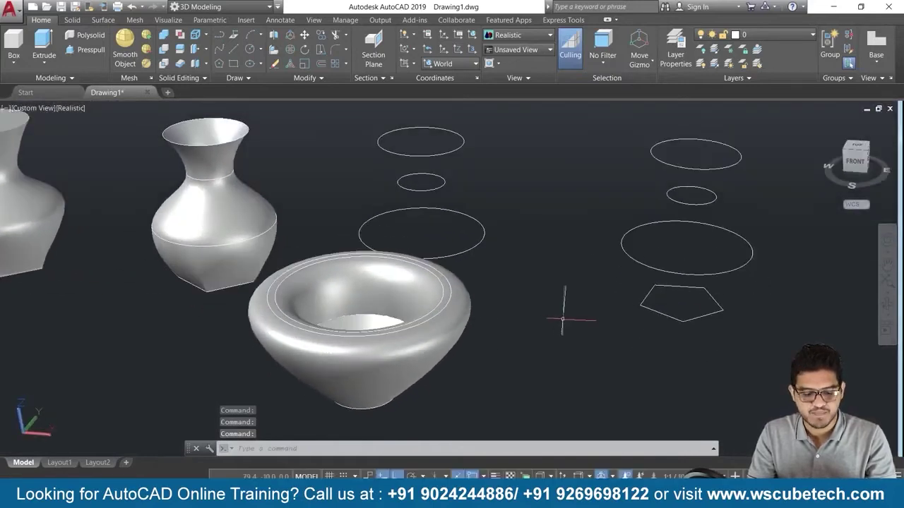
{"action": "left_click", "coordinate": [825, 127]}
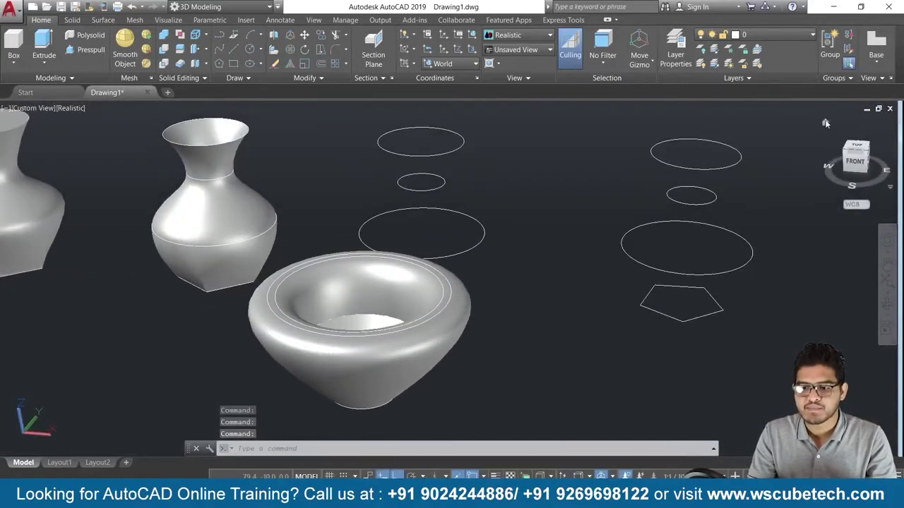
{"action": "scroll", "coordinate": [420, 297], "scroll_direction": "up", "scroll_amount": 2}
{"action": "scroll", "coordinate": [420, 297], "scroll_direction": "up", "scroll_amount": 2}
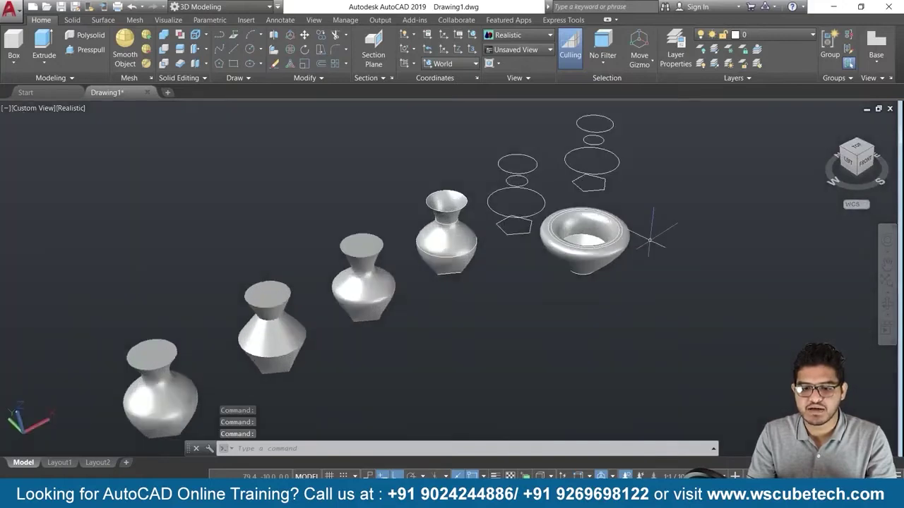
{"action": "scroll", "coordinate": [420, 296], "scroll_direction": "up", "scroll_amount": 2}
{"action": "middle_click_drag", "start_coordinate": [736, 140], "coordinate": [764, 172], "text": "shift"}
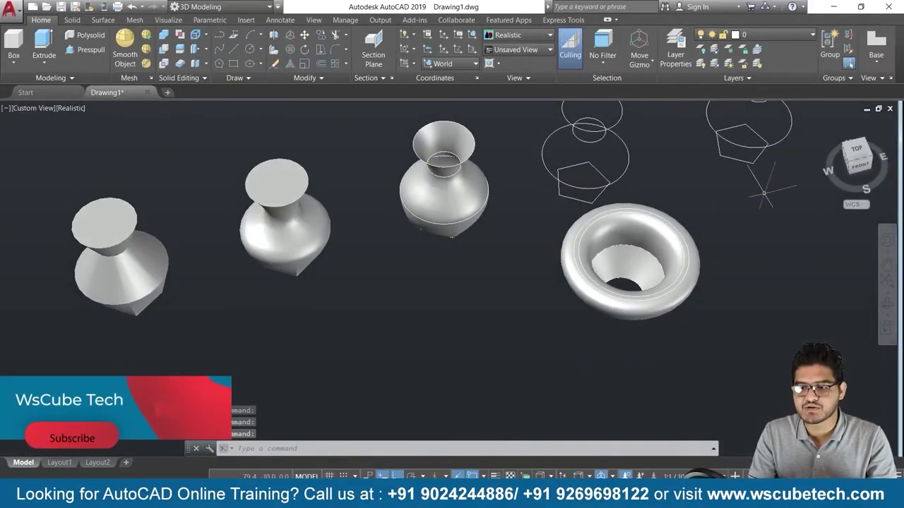
{"action": "left_click", "coordinate": [824, 124]}
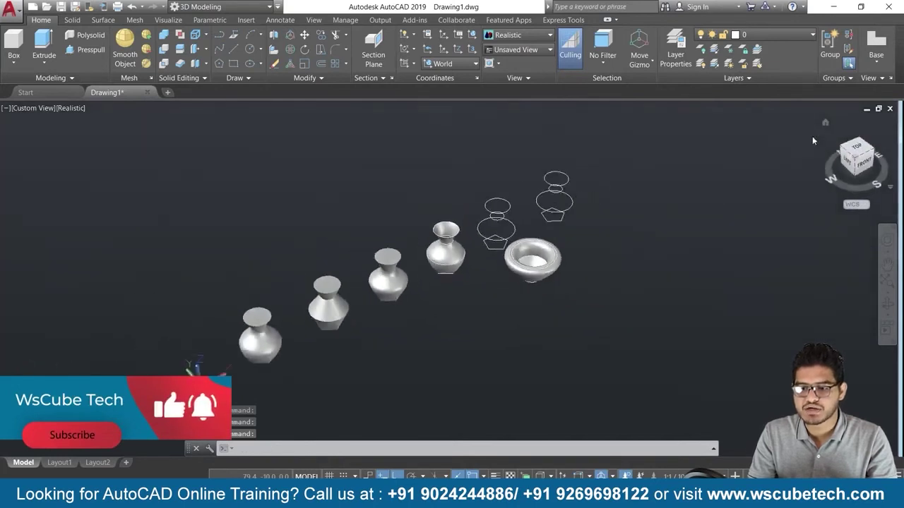
{"action": "mouse_move", "coordinate": [814, 137]}
{"action": "middle_mouse_down", "text": "shift"}
{"action": "mouse_move", "coordinate": [684, 173]}
{"action": "mouse_move", "coordinate": [529, 311]}
{"action": "middle_mouse_up", "text": "shift"}
{"action": "scroll", "coordinate": [530, 312], "scroll_direction": "up", "scroll_amount": 2}
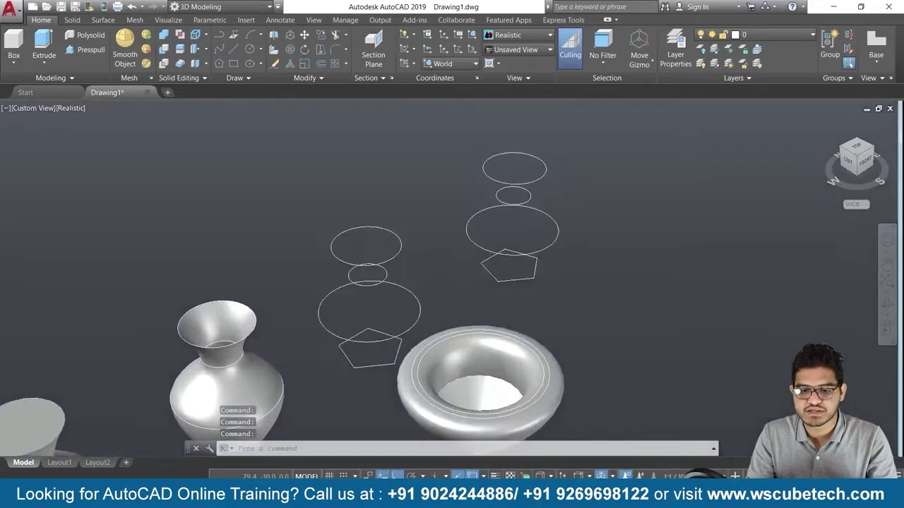
{"action": "scroll", "coordinate": [530, 309], "scroll_direction": "up", "scroll_amount": 2}
{"action": "scroll", "coordinate": [529, 304], "scroll_direction": "up", "scroll_amount": 1}
{"action": "scroll", "coordinate": [528, 300], "scroll_direction": "down", "scroll_amount": 2}
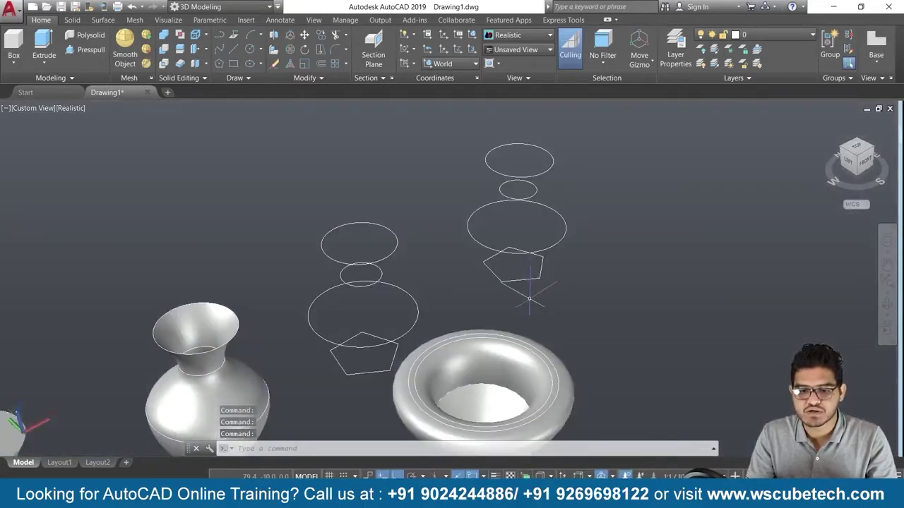
{"action": "scroll", "coordinate": [529, 298], "scroll_direction": "down", "scroll_amount": 1}
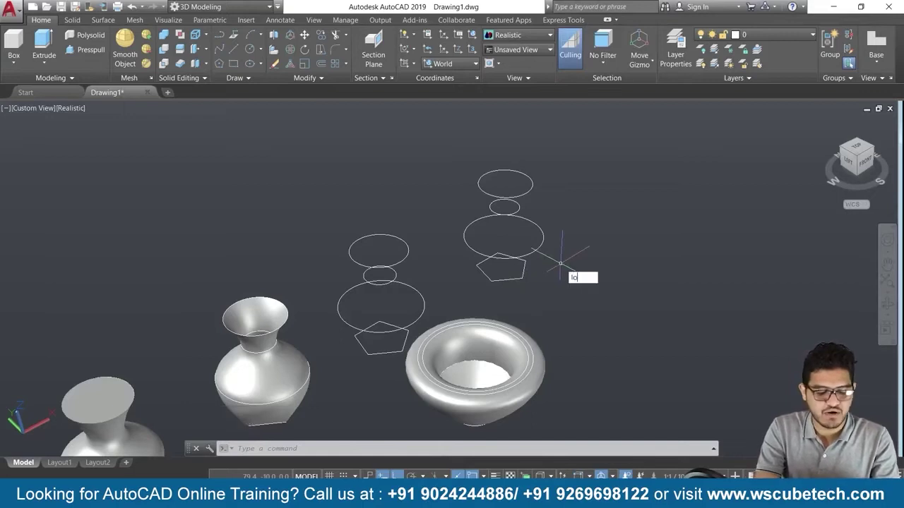
- Loft the pentagon, small circle and top circle, cross sections only, into a pentagon-based vase
{"action": "type", "text": "ft"}
{"action": "key", "text": "Return"}
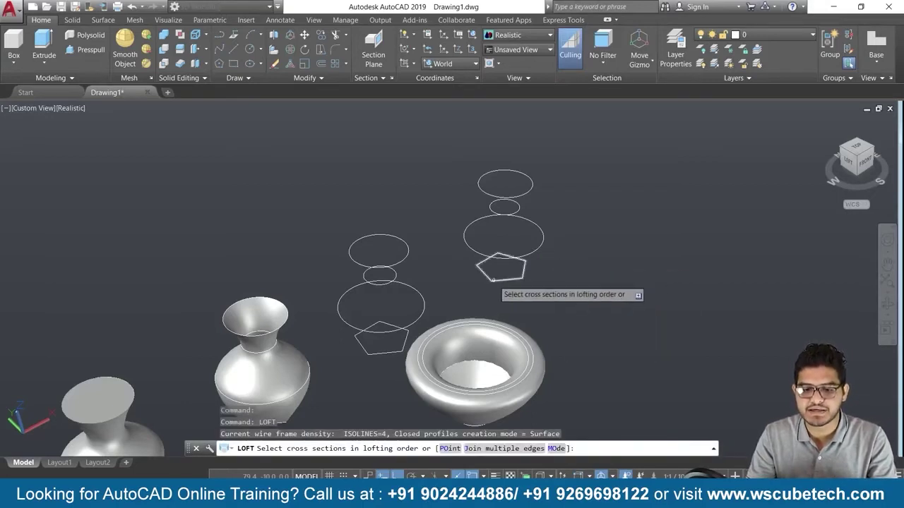
{"action": "left_click", "coordinate": [492, 282]}
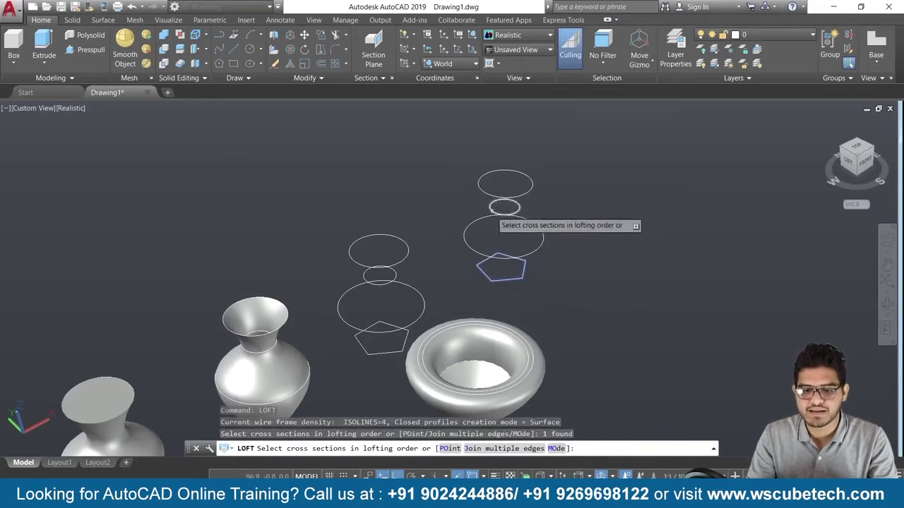
{"action": "left_click", "coordinate": [492, 209]}
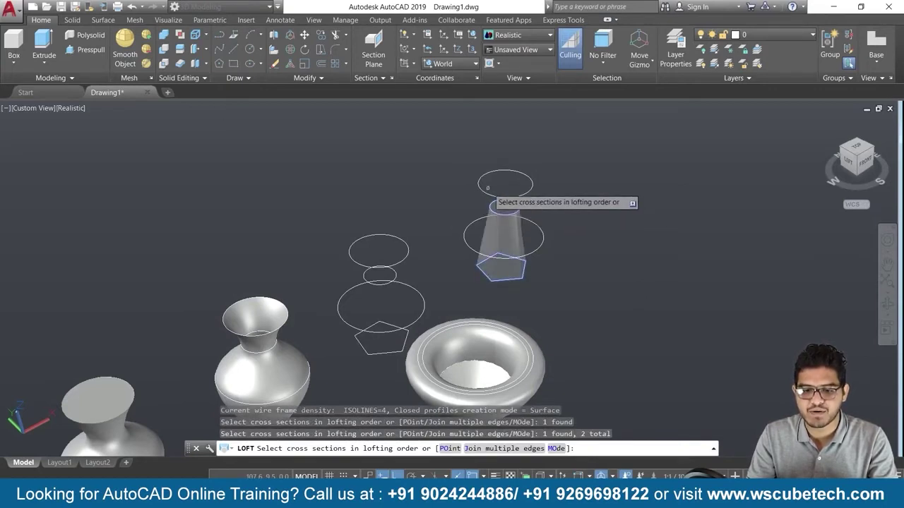
{"action": "left_click", "coordinate": [482, 188]}
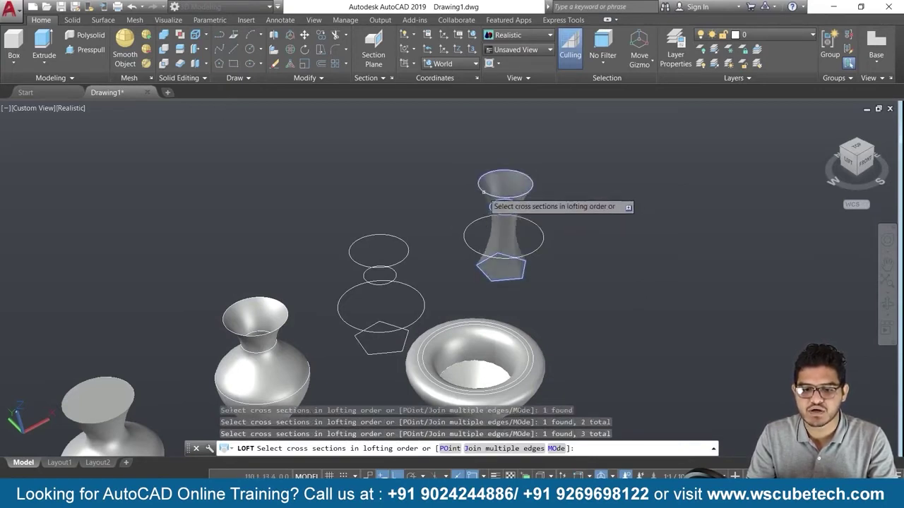
{"action": "left_click", "coordinate": [466, 240]}
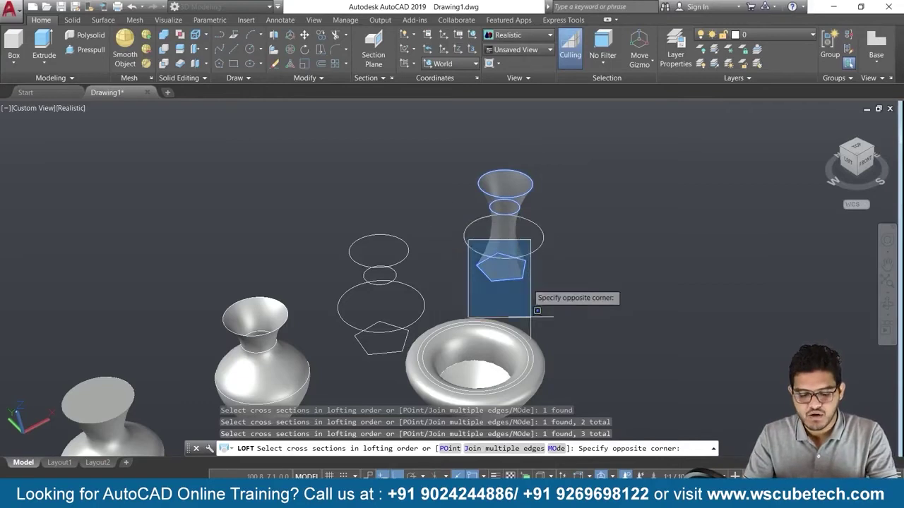
{"action": "left_click", "coordinate": [589, 238]}
{"action": "key", "text": "Escape"}
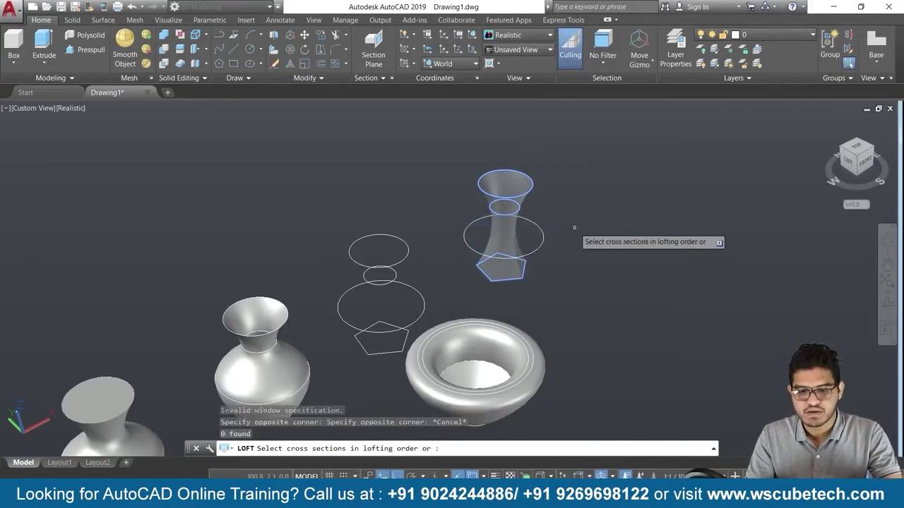
{"action": "key", "text": "Return"}
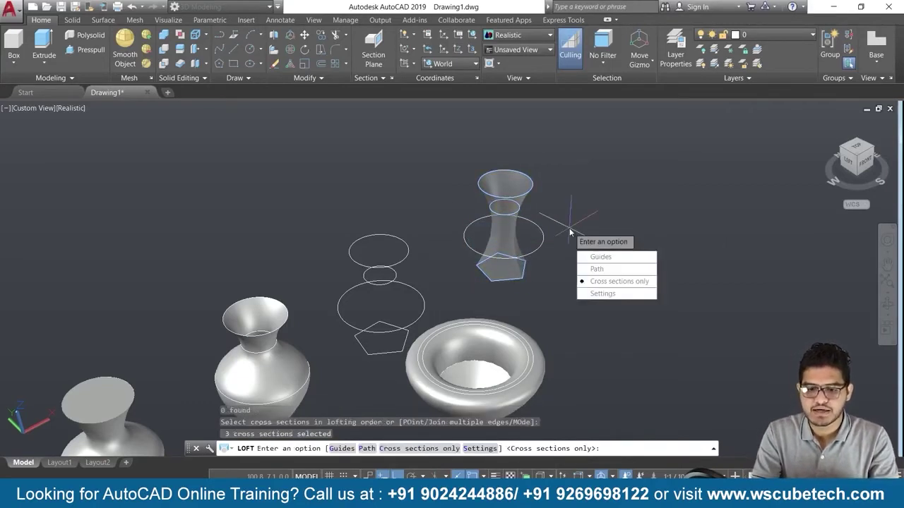
{"action": "key", "text": "Down"}
{"action": "key", "text": "Down"}
{"action": "key", "text": "Return"}
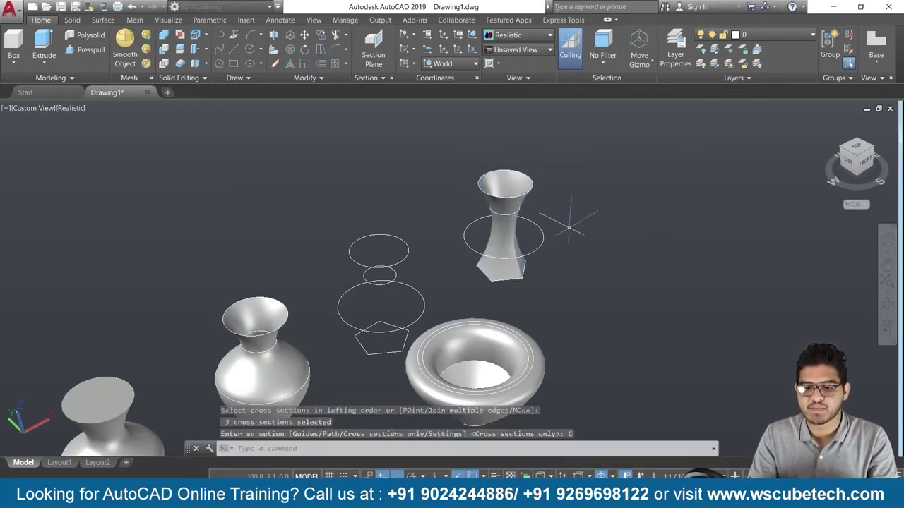
{"action": "scroll", "coordinate": [580, 181], "scroll_direction": "up", "scroll_amount": 2}
{"action": "scroll", "coordinate": [590, 199], "scroll_direction": "down", "scroll_amount": 2}
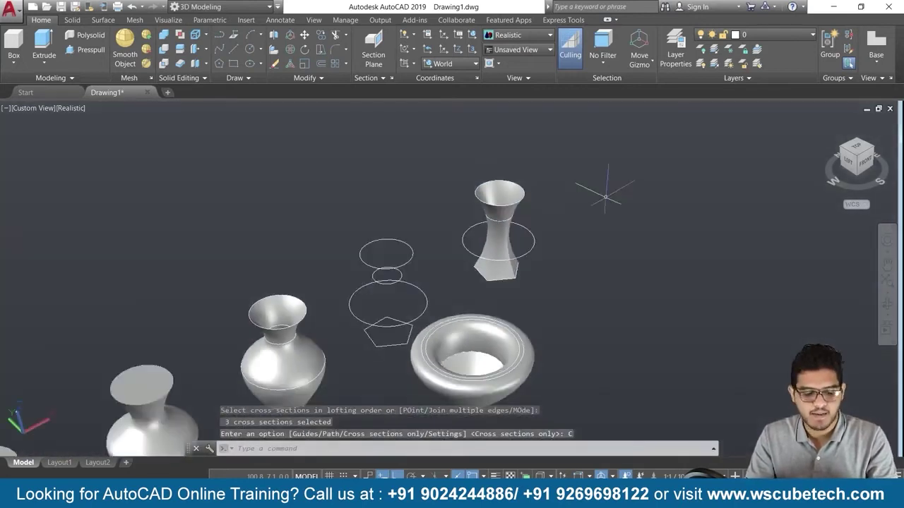
- Select and erase all 22 objects in the drawing
{"action": "middle_click_drag", "start_coordinate": [579, 193], "coordinate": [437, 363]}
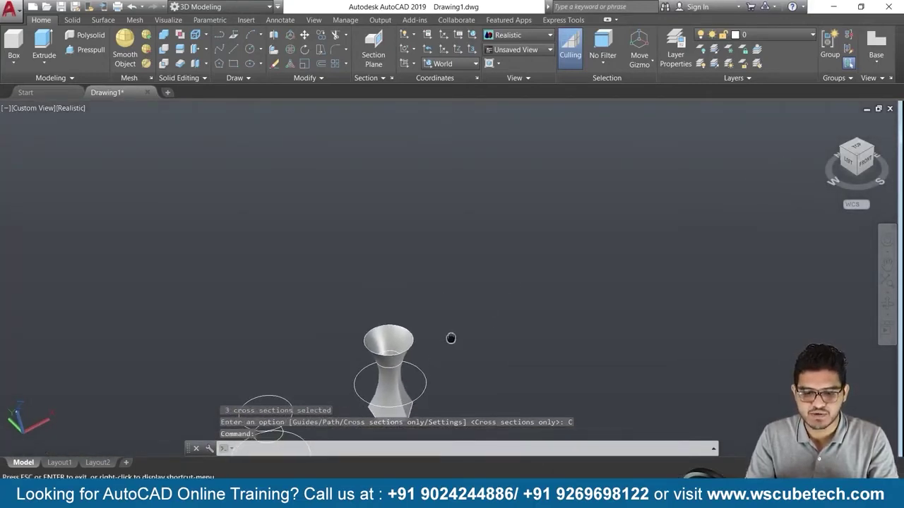
{"action": "mouse_move", "coordinate": [459, 338]}
{"action": "middle_mouse_down", "text": "shift"}
{"action": "mouse_move", "coordinate": [456, 394]}
{"action": "mouse_move", "coordinate": [451, 266]}
{"action": "mouse_move", "coordinate": [425, 376]}
{"action": "mouse_move", "coordinate": [449, 410]}
{"action": "mouse_move", "coordinate": [480, 357]}
{"action": "mouse_move", "coordinate": [484, 309]}
{"action": "mouse_move", "coordinate": [484, 358]}
{"action": "mouse_move", "coordinate": [478, 344]}
{"action": "mouse_move", "coordinate": [495, 355]}
{"action": "mouse_move", "coordinate": [549, 315]}
{"action": "middle_mouse_up", "text": "shift"}
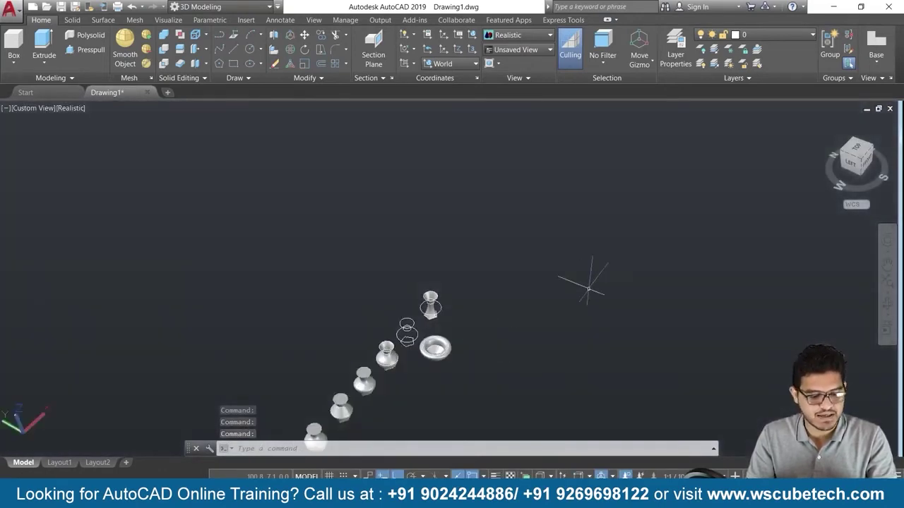
{"action": "key", "text": "ctrl+a"}
{"action": "key", "text": "Delete"}
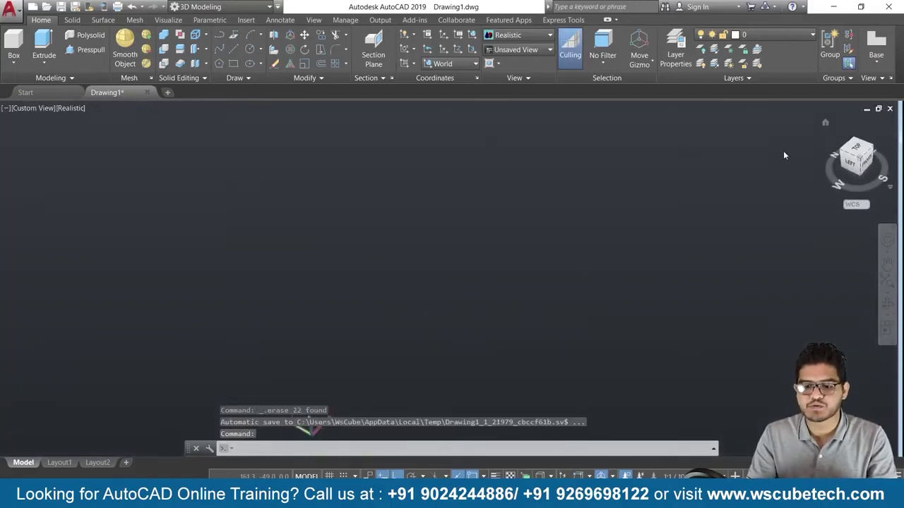
- Switch to the SW Isometric view and pan the origin away from the centre
{"action": "left_click", "coordinate": [857, 156]}
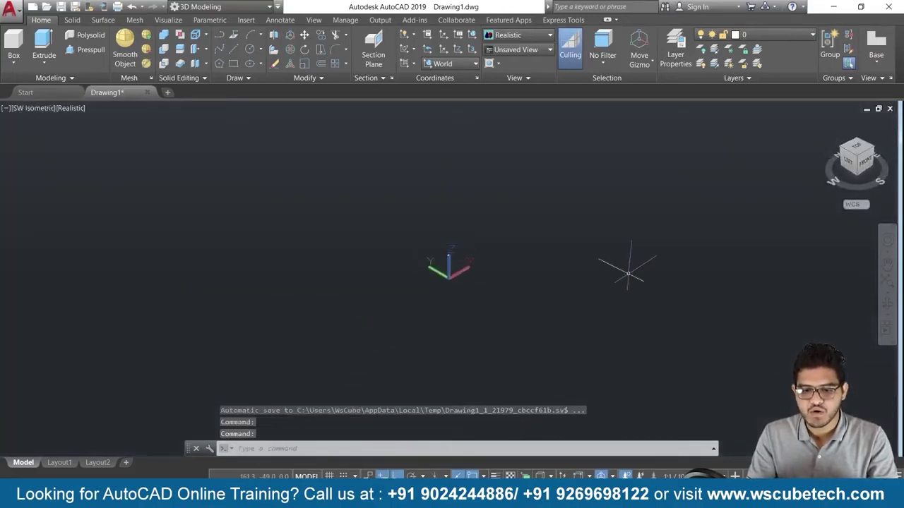
{"action": "middle_click_drag", "start_coordinate": [663, 258], "coordinate": [434, 301]}
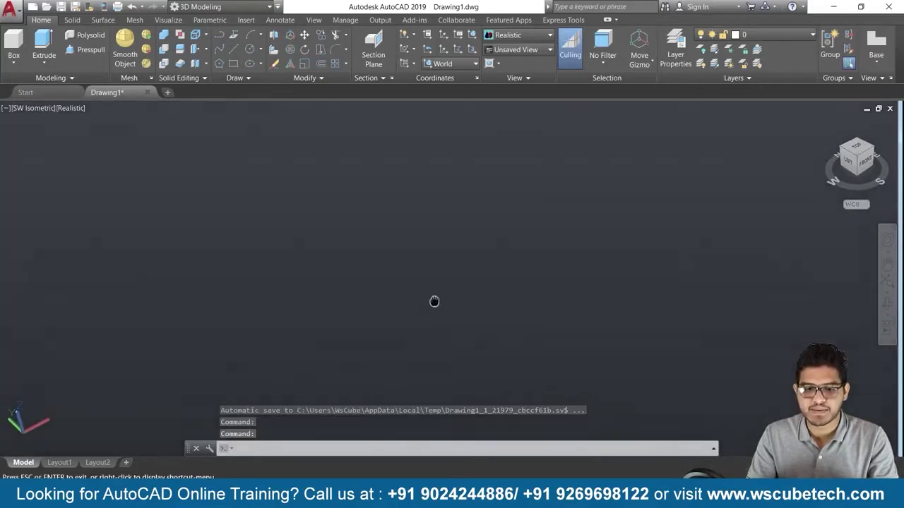
{"action": "left_click", "coordinate": [250, 49]}
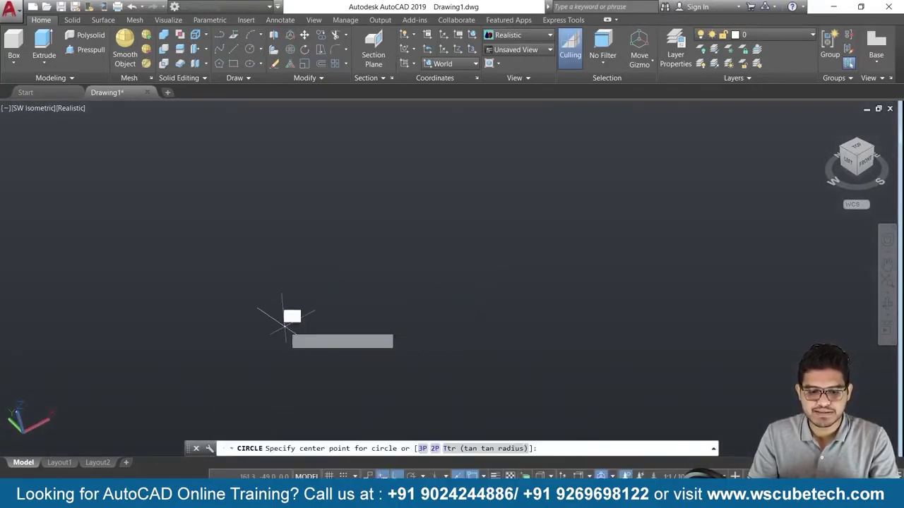
- Draw a circle, then a 5-sided pentagon inscribed in a circle to its right
{"action": "left_click", "coordinate": [270, 315]}
{"action": "left_click", "coordinate": [342, 314]}
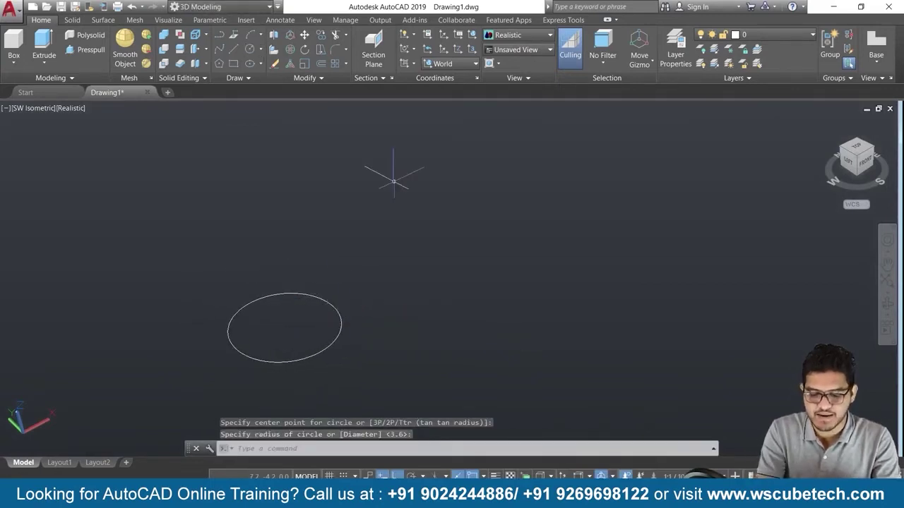
{"action": "type", "text": "Pol"}
{"action": "key", "text": "Down"}
{"action": "key", "text": "Up"}
{"action": "key", "text": "Return"}
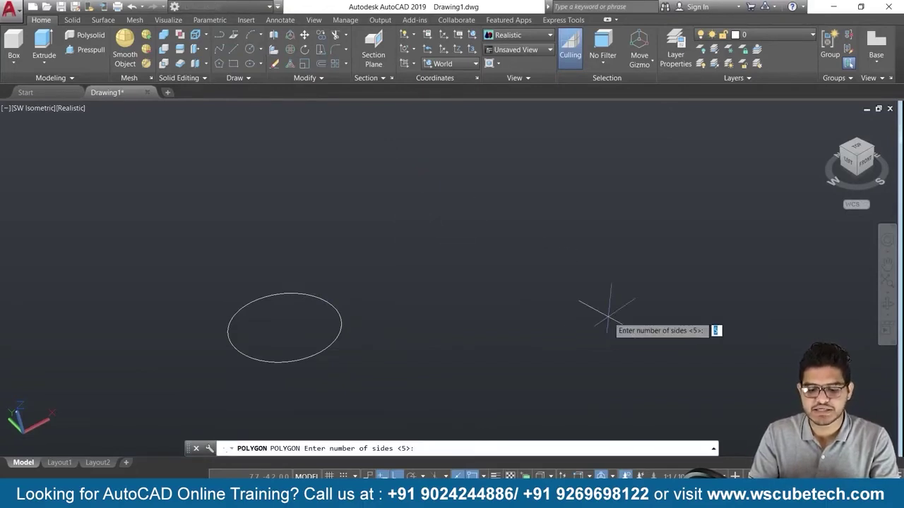
{"action": "key", "text": "Return"}
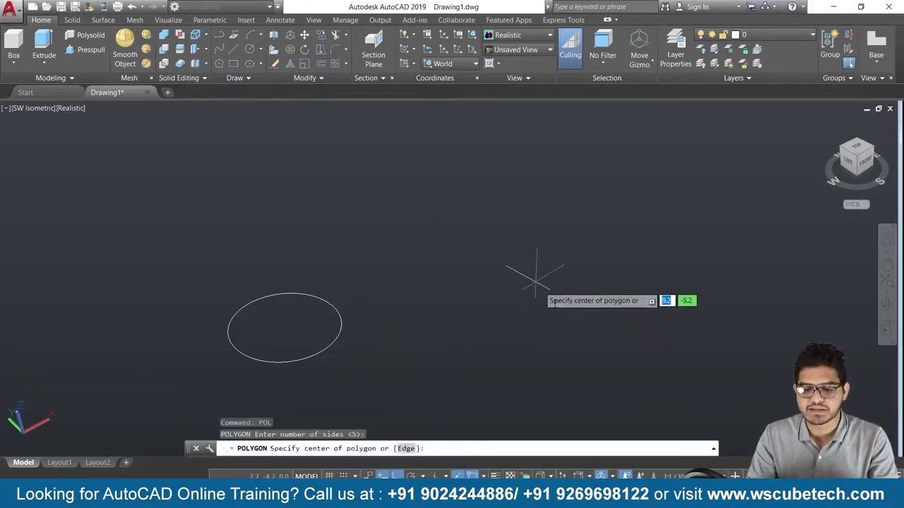
{"action": "left_click", "coordinate": [607, 282]}
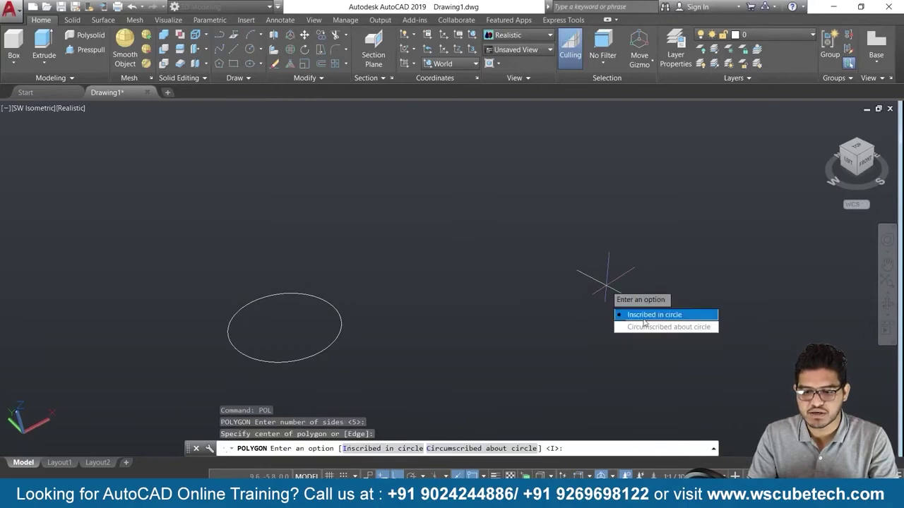
{"action": "left_click", "coordinate": [650, 315]}
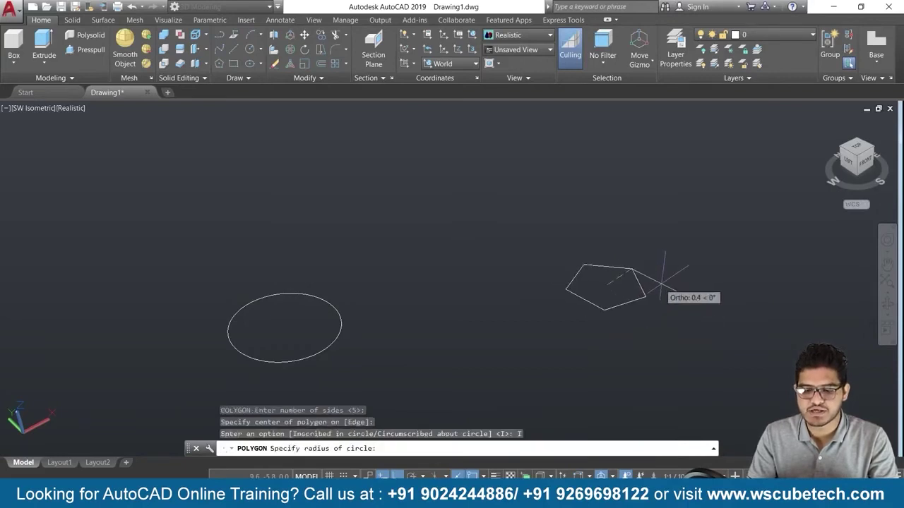
{"action": "left_click", "coordinate": [677, 277]}
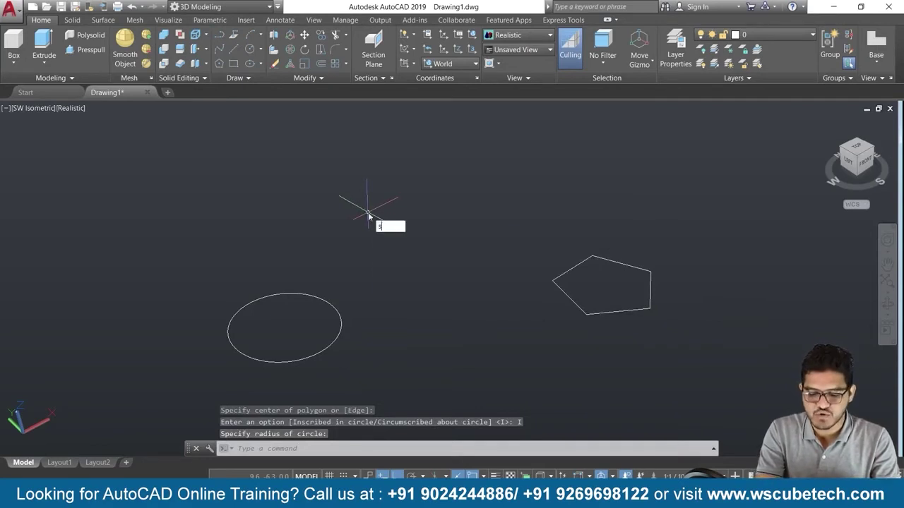
- Draw a spline from the circle's centre, up above it, then over to the pentagon's centre
{"action": "type", "text": "pl"}
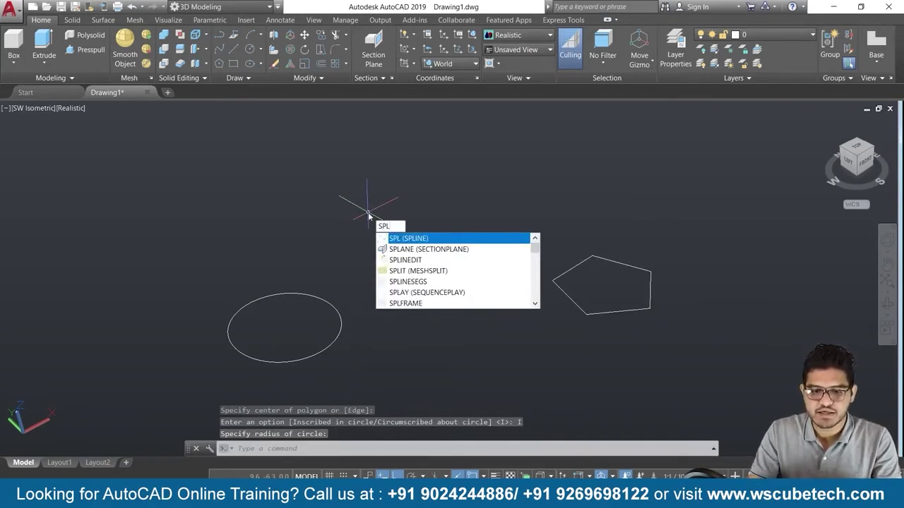
{"action": "key", "text": "Down"}
{"action": "key", "text": "Up"}
{"action": "key", "text": "Return"}
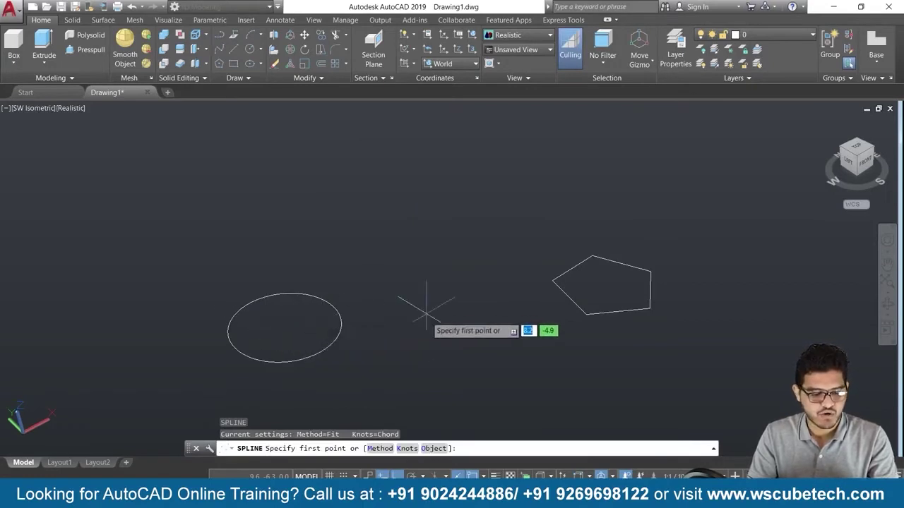
{"action": "left_click", "coordinate": [874, 167]}
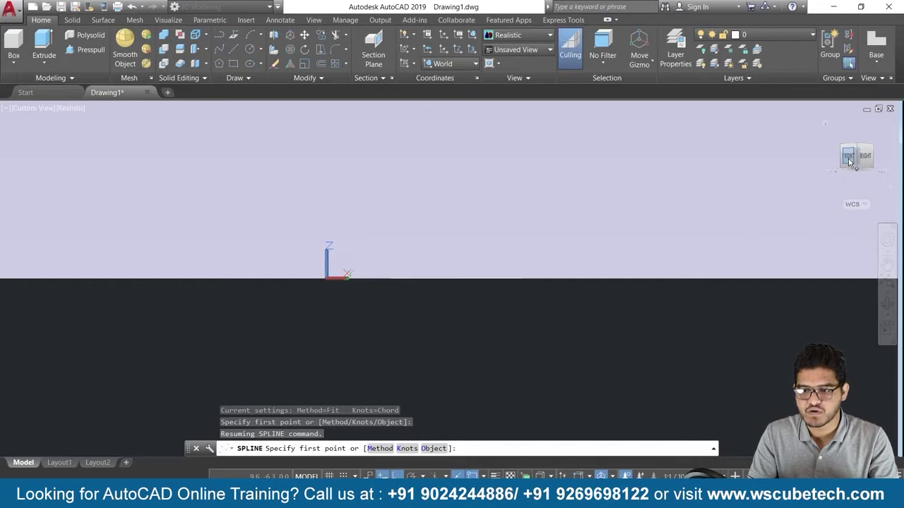
{"action": "left_click", "coordinate": [849, 157]}
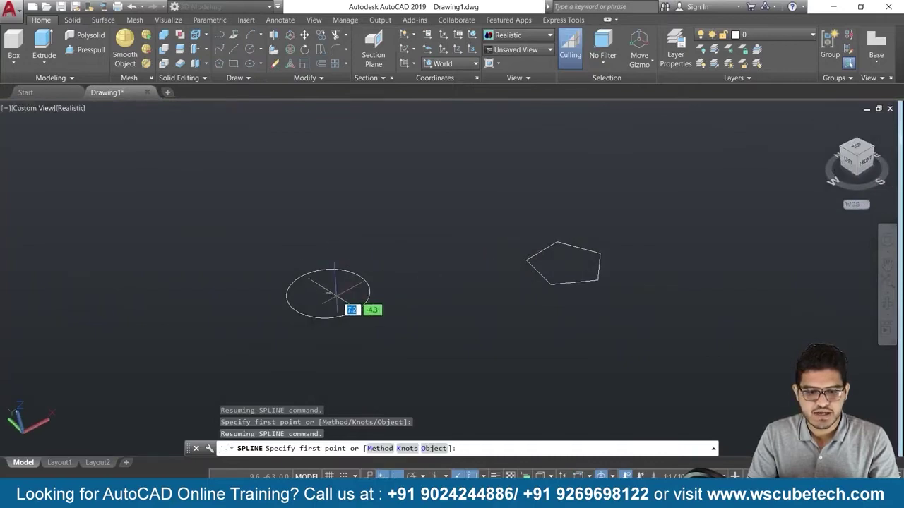
{"action": "left_click", "coordinate": [342, 290]}
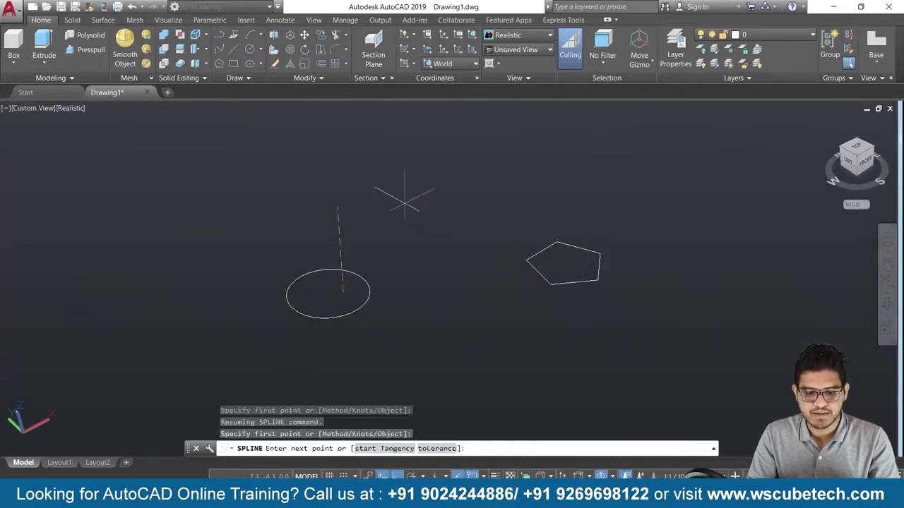
{"action": "left_click", "coordinate": [341, 206]}
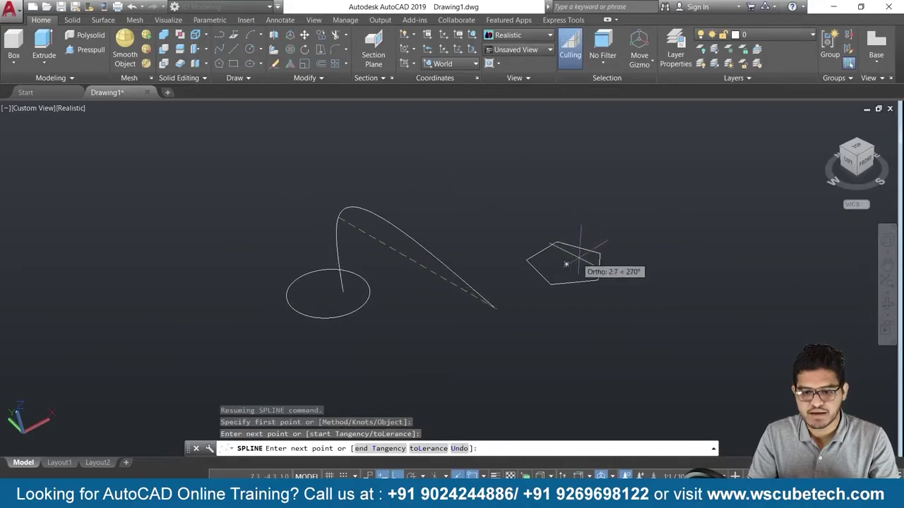
{"action": "key", "text": "F8"}
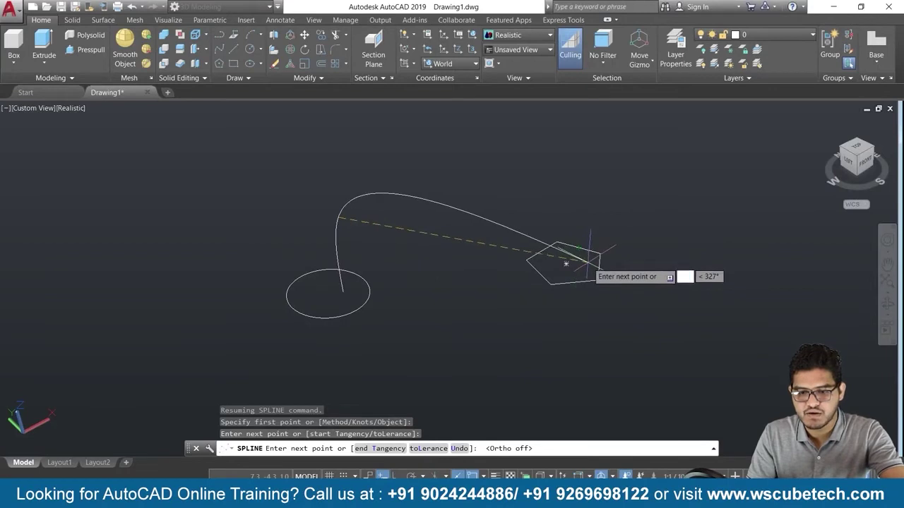
{"action": "left_click", "coordinate": [588, 259]}
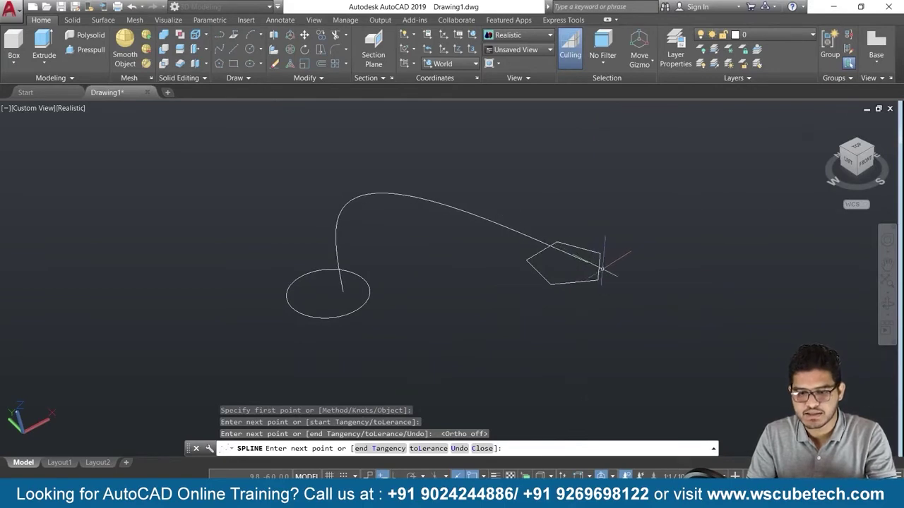
{"action": "key", "text": "Return"}
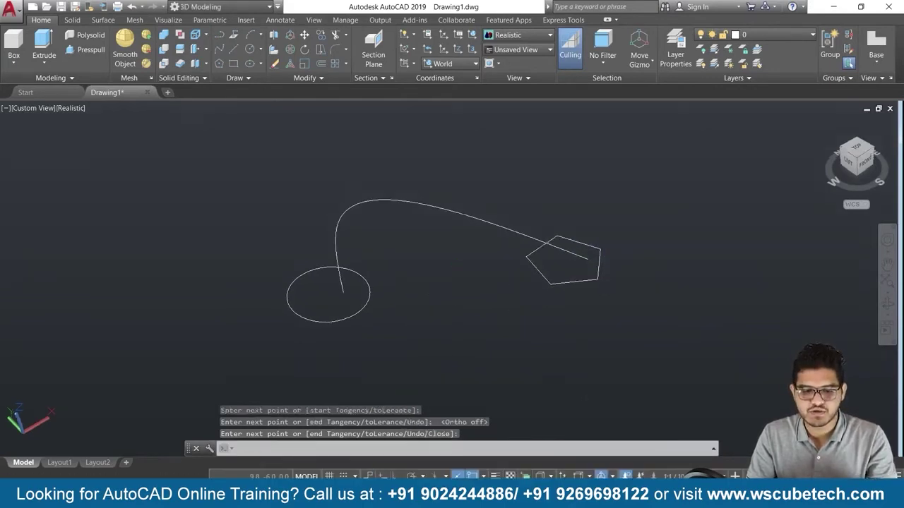
{"action": "mouse_move", "coordinate": [429, 303]}
{"action": "left_mouse_down"}
{"action": "mouse_move", "coordinate": [411, 220]}
{"action": "mouse_move", "coordinate": [422, 216]}
{"action": "mouse_move", "coordinate": [476, 252]}
{"action": "mouse_move", "coordinate": [536, 268]}
{"action": "mouse_move", "coordinate": [608, 260]}
{"action": "mouse_move", "coordinate": [451, 284]}
{"action": "mouse_move", "coordinate": [365, 228]}
{"action": "mouse_move", "coordinate": [371, 256]}
{"action": "mouse_move", "coordinate": [469, 287]}
{"action": "mouse_move", "coordinate": [450, 247]}
{"action": "left_mouse_up"}
{"action": "key", "text": "Escape"}
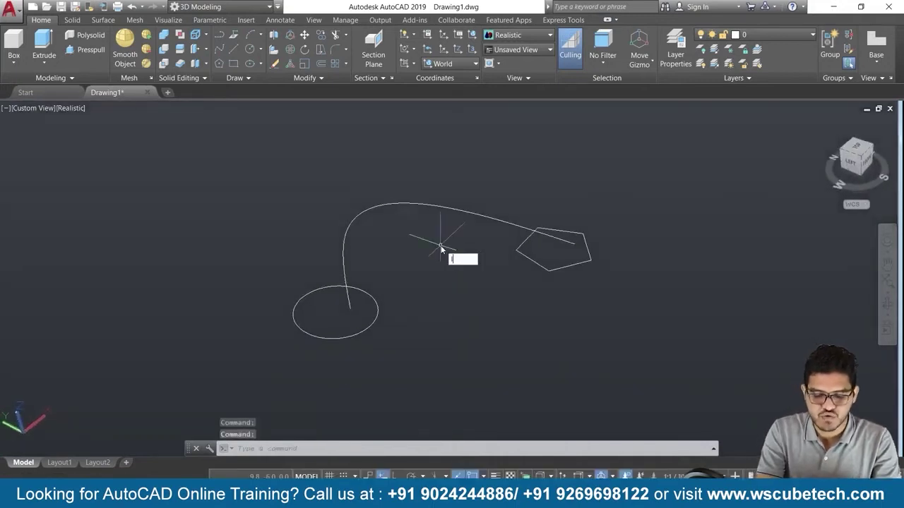
- Attempt a loft with only the circle selected, then cancel the failed loft
{"action": "type", "text": "LOt"}
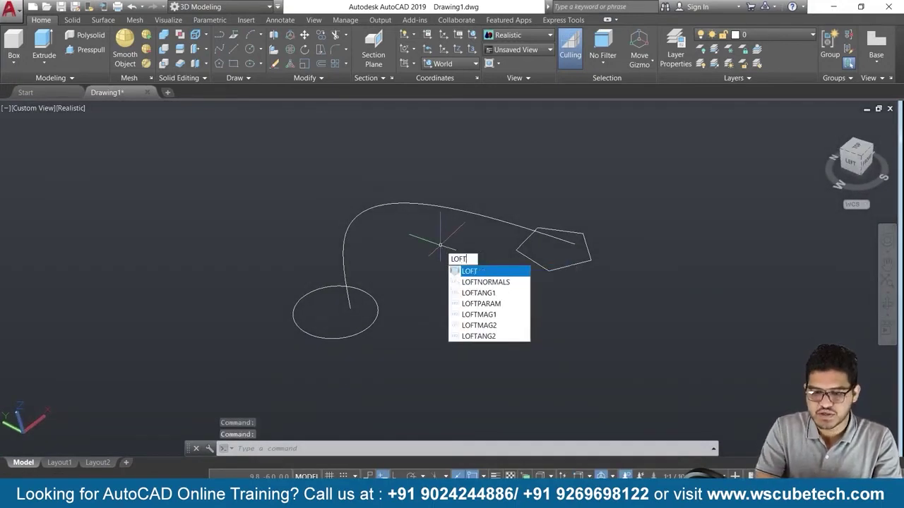
{"action": "key", "text": "Return"}
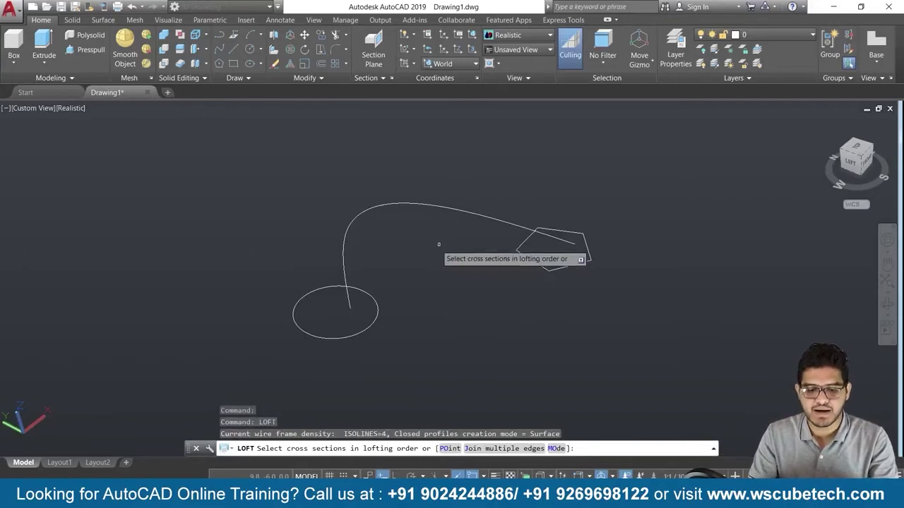
{"action": "left_click", "coordinate": [365, 328]}
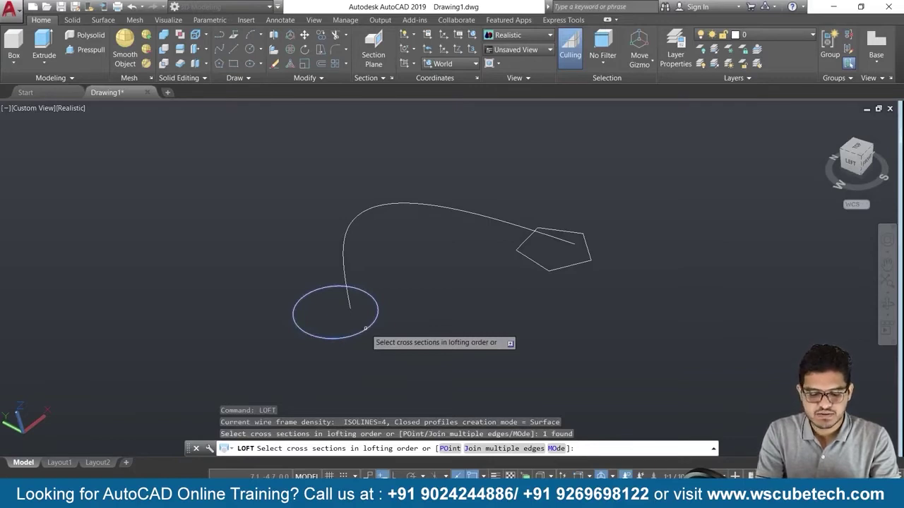
{"action": "key", "text": "Return"}
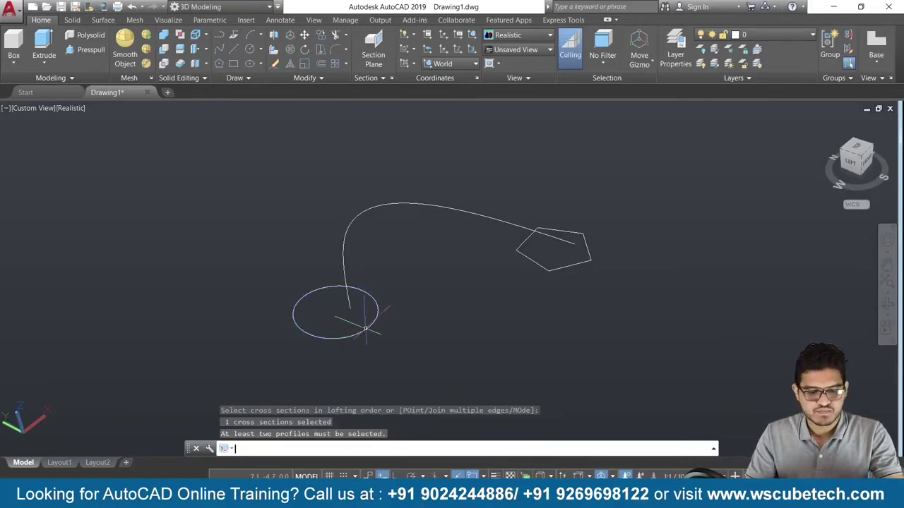
{"action": "key", "text": "Escape"}
- Loft from the circle to the pentagon using the spline as the path
{"action": "type", "text": "LOFT"}
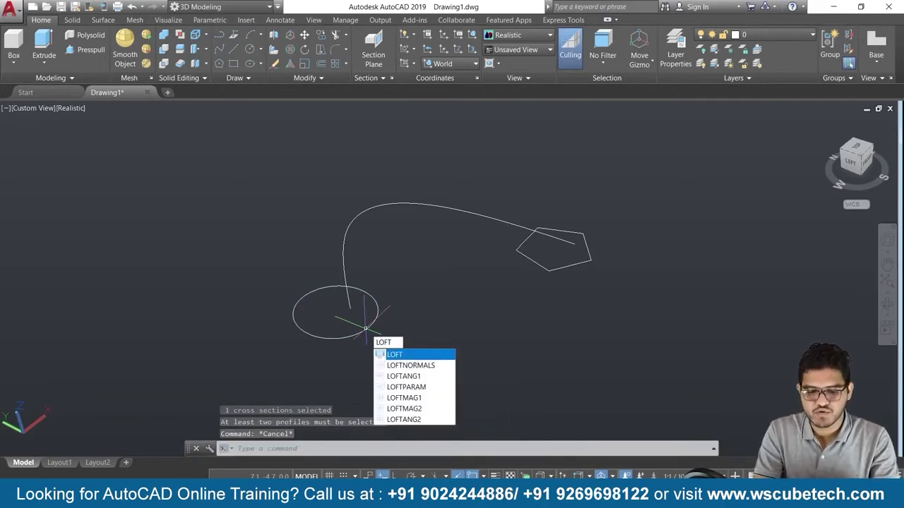
{"action": "key", "text": "Return"}
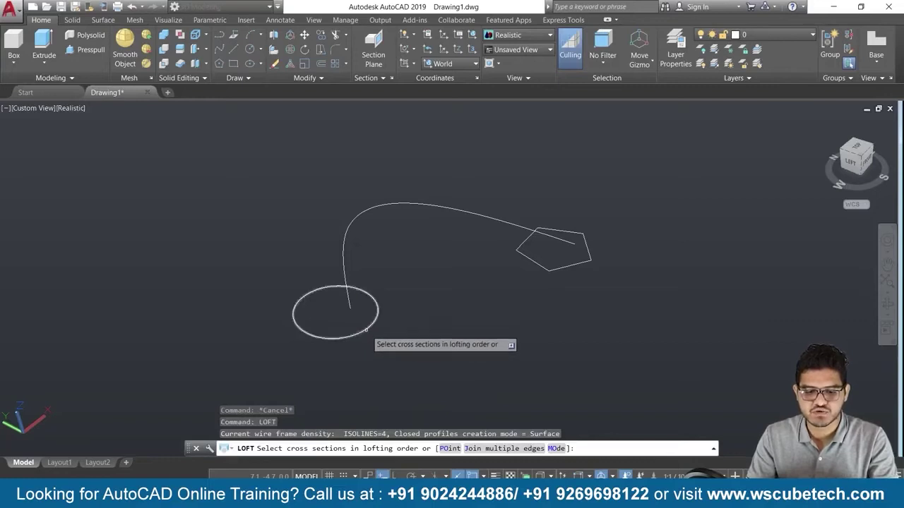
{"action": "left_click", "coordinate": [377, 323]}
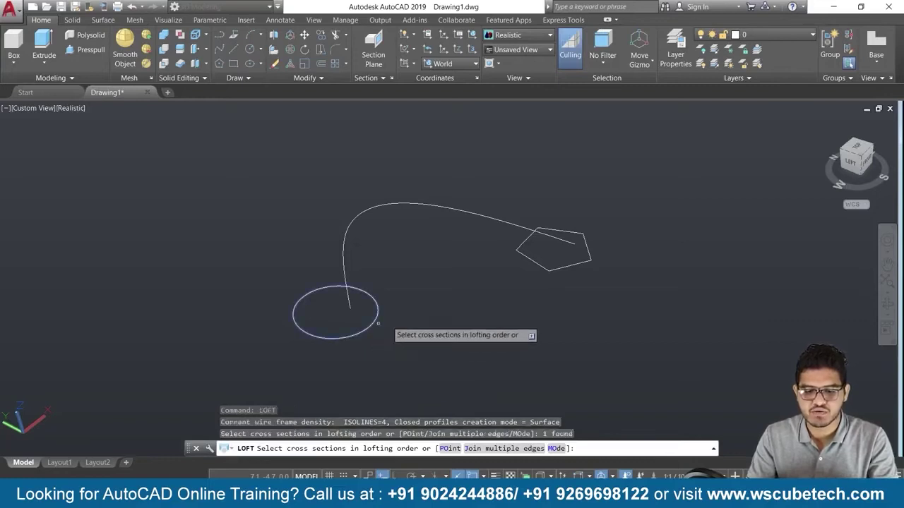
{"action": "left_click", "coordinate": [570, 266]}
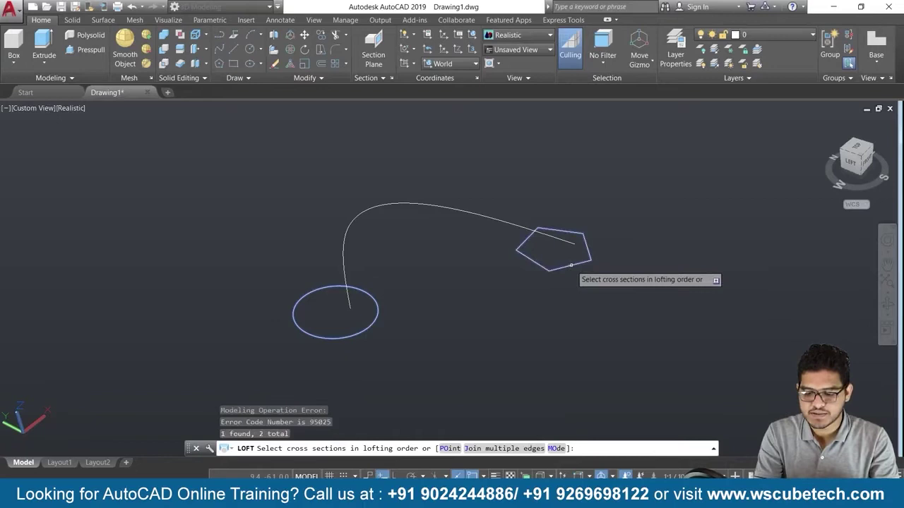
{"action": "key", "text": "Return"}
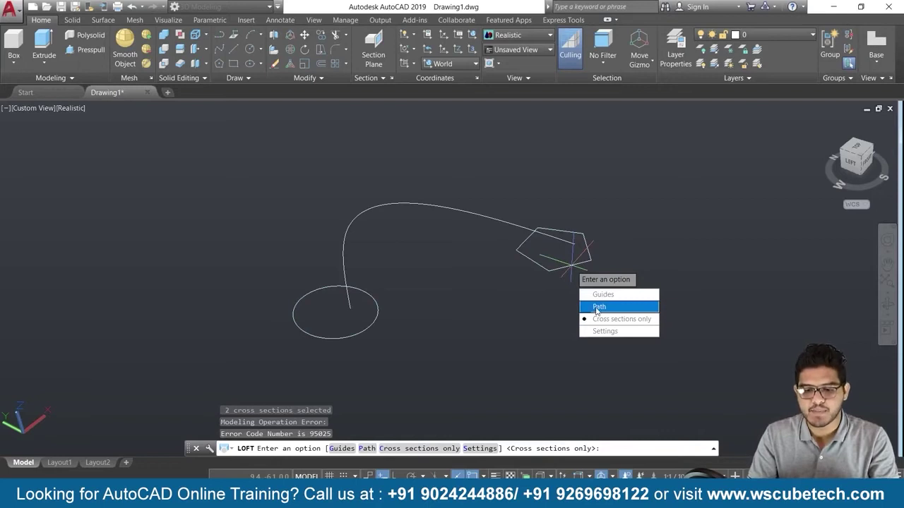
{"action": "left_click", "coordinate": [597, 308]}
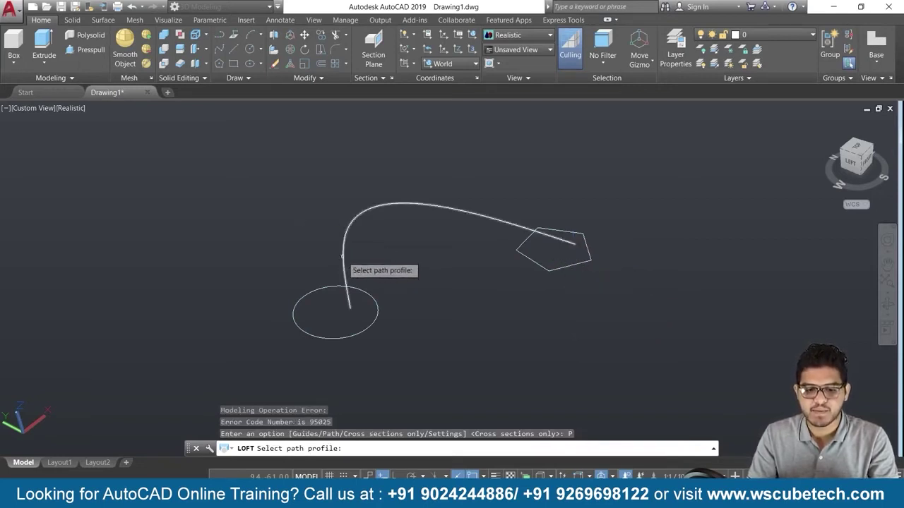
{"action": "left_click", "coordinate": [342, 253]}
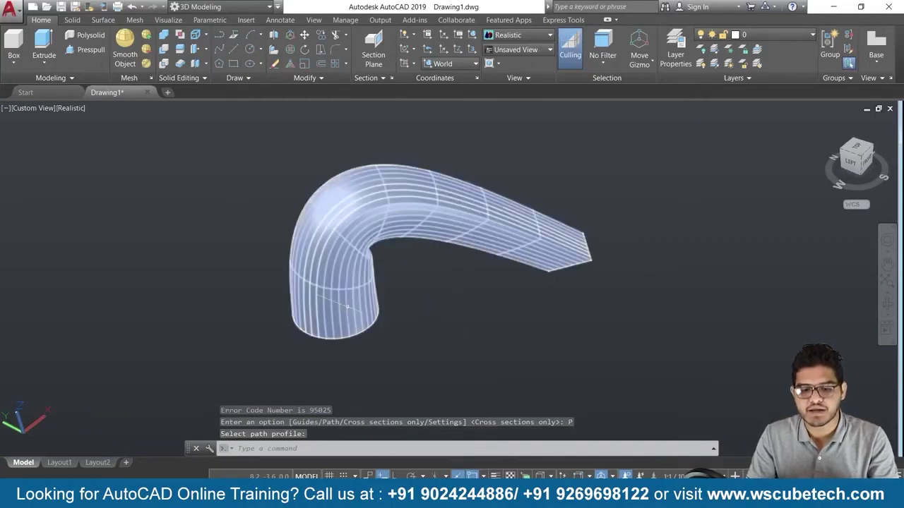
- Orbit and pan around the curved spout solid to inspect it from several sides
{"action": "middle_click", "coordinate": [454, 315]}
{"action": "middle_click", "coordinate": [455, 315]}
{"action": "mouse_move", "coordinate": [397, 313]}
{"action": "middle_mouse_down", "text": "shift"}
{"action": "mouse_move", "coordinate": [300, 273]}
{"action": "mouse_move", "coordinate": [700, 266]}
{"action": "mouse_move", "coordinate": [756, 288]}
{"action": "mouse_move", "coordinate": [718, 250]}
{"action": "mouse_move", "coordinate": [609, 329]}
{"action": "mouse_move", "coordinate": [440, 296]}
{"action": "mouse_move", "coordinate": [431, 310]}
{"action": "mouse_move", "coordinate": [443, 324]}
{"action": "mouse_move", "coordinate": [459, 313]}
{"action": "middle_mouse_up", "text": "shift"}
{"action": "scroll", "coordinate": [645, 323], "scroll_direction": "down", "scroll_amount": 2}
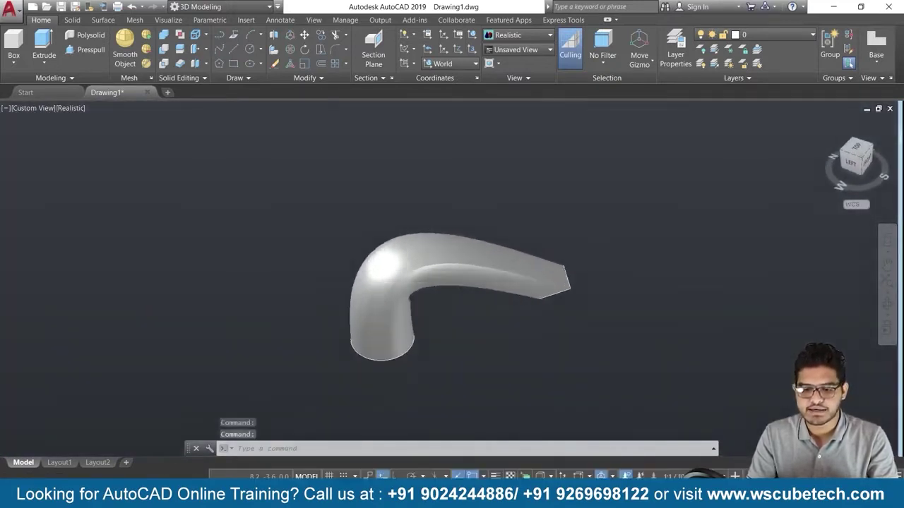
{"action": "scroll", "coordinate": [640, 329], "scroll_direction": "up", "scroll_amount": 1}
{"action": "middle_click_drag", "start_coordinate": [639, 329], "coordinate": [607, 339], "text": "shift"}
{"action": "mouse_move", "coordinate": [562, 360]}
{"action": "middle_mouse_down"}
{"action": "mouse_move", "coordinate": [585, 317]}
{"action": "mouse_move", "coordinate": [611, 182]}
{"action": "mouse_move", "coordinate": [595, 283]}
{"action": "middle_mouse_up"}
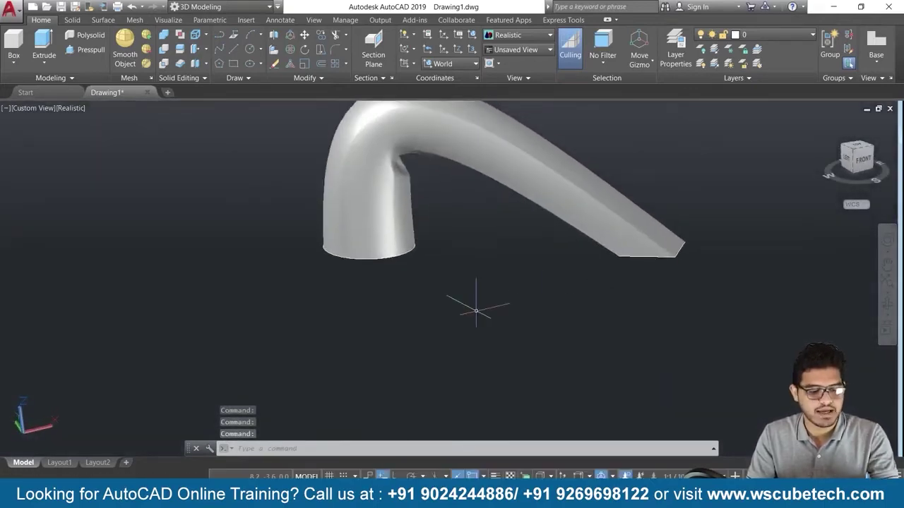
{"action": "middle_click_drag", "start_coordinate": [474, 311], "coordinate": [395, 268], "text": "shift"}
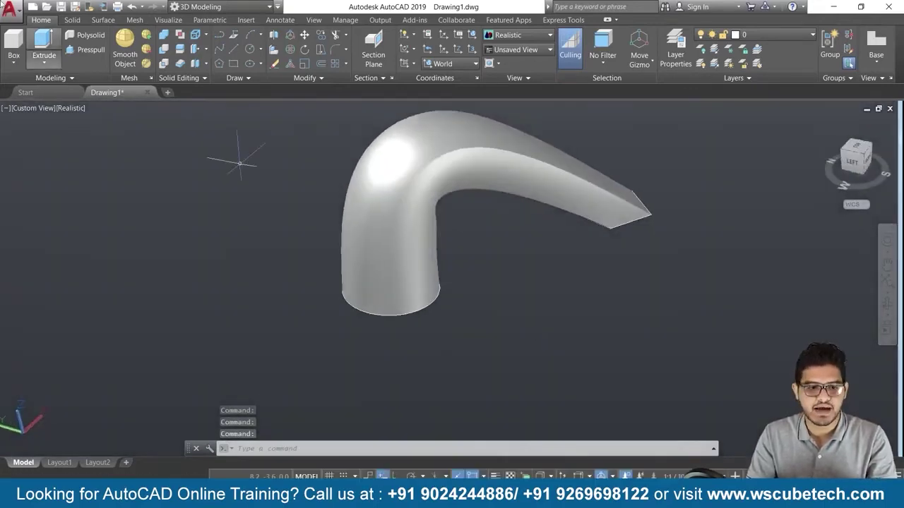
- Cancel a new loft, then zoom out and pan to leave open space below the spout
{"action": "left_click", "coordinate": [45, 61]}
{"action": "left_click", "coordinate": [52, 110]}
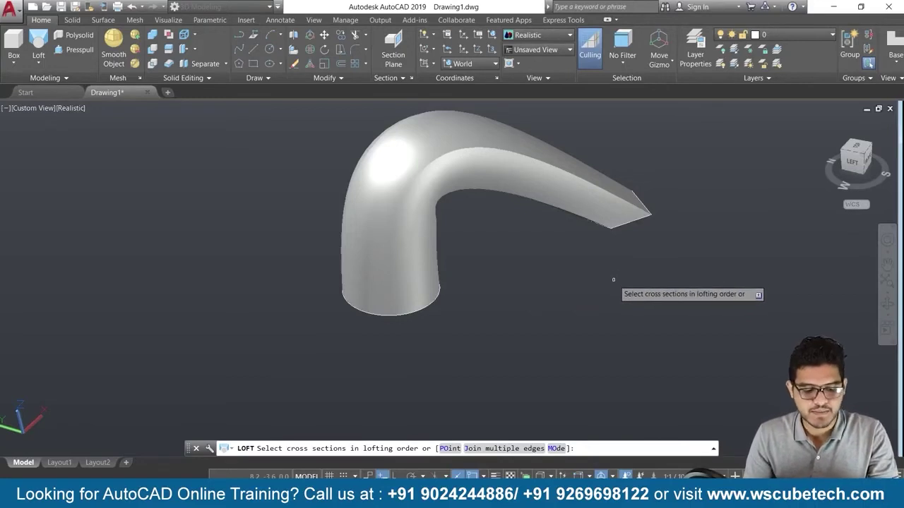
{"action": "key", "text": "Escape"}
{"action": "scroll", "coordinate": [628, 304], "scroll_direction": "down", "scroll_amount": 2}
{"action": "scroll", "coordinate": [633, 315], "scroll_direction": "down", "scroll_amount": 1}
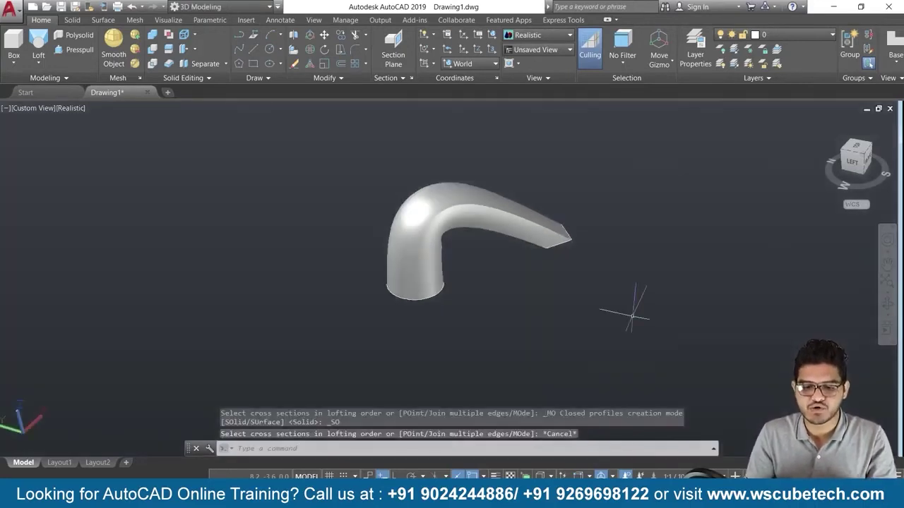
{"action": "middle_click_drag", "start_coordinate": [601, 331], "coordinate": [540, 313]}
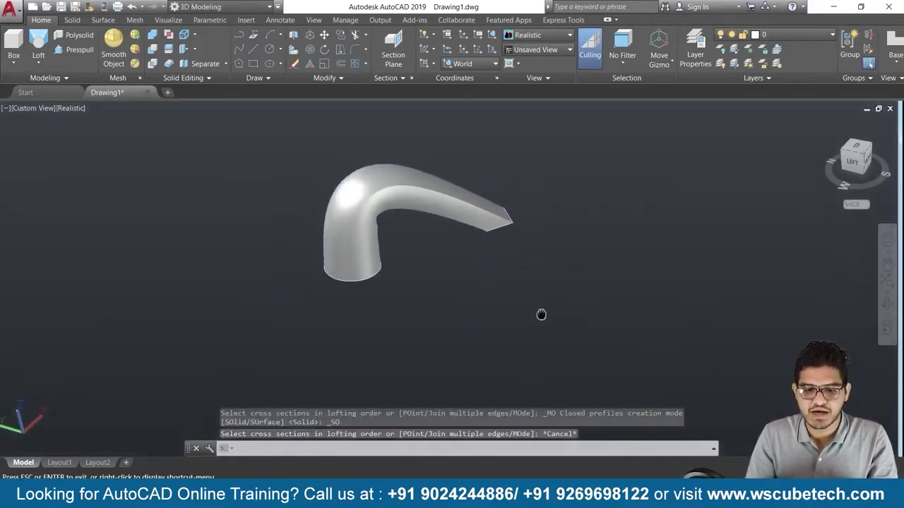
{"action": "left_click", "coordinate": [270, 50]}
- Draw a circle below the spout and a 5-sided inscribed pentagon to its right
{"action": "left_click", "coordinate": [379, 351]}
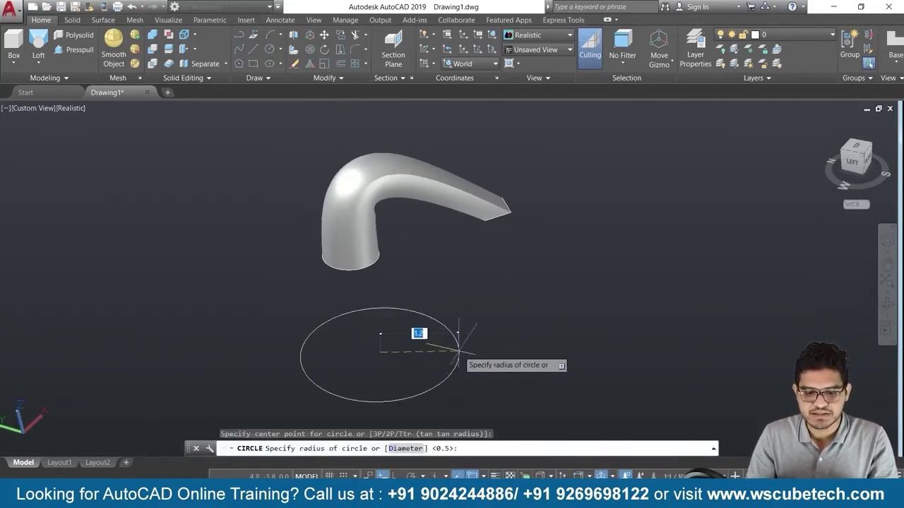
{"action": "left_click", "coordinate": [443, 351]}
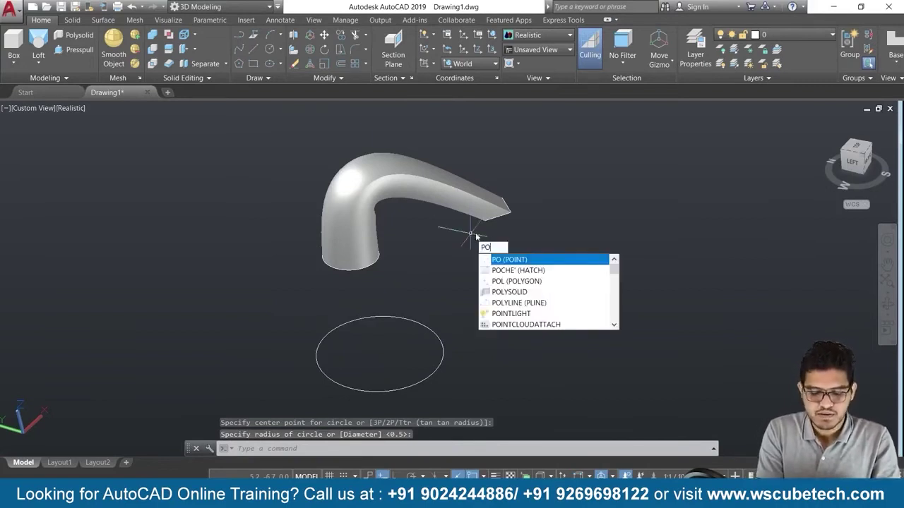
{"action": "type", "text": "ly"}
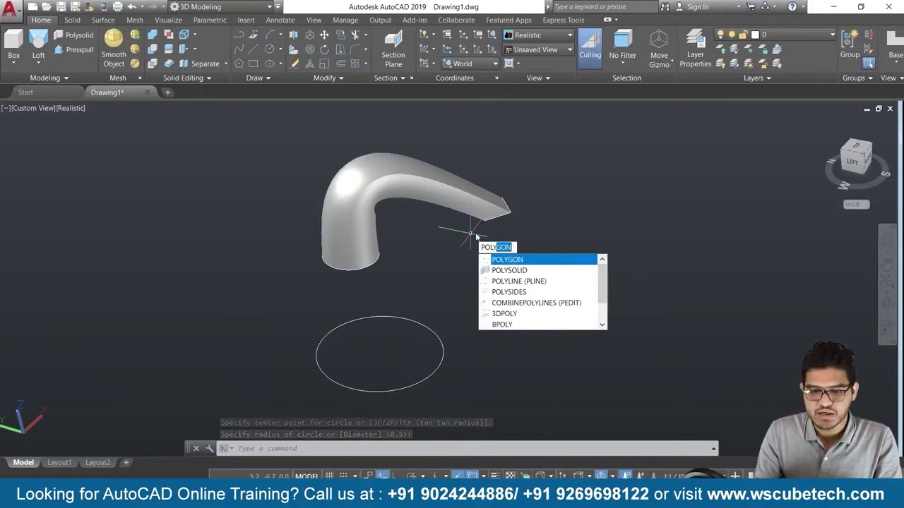
{"action": "key", "text": "Return"}
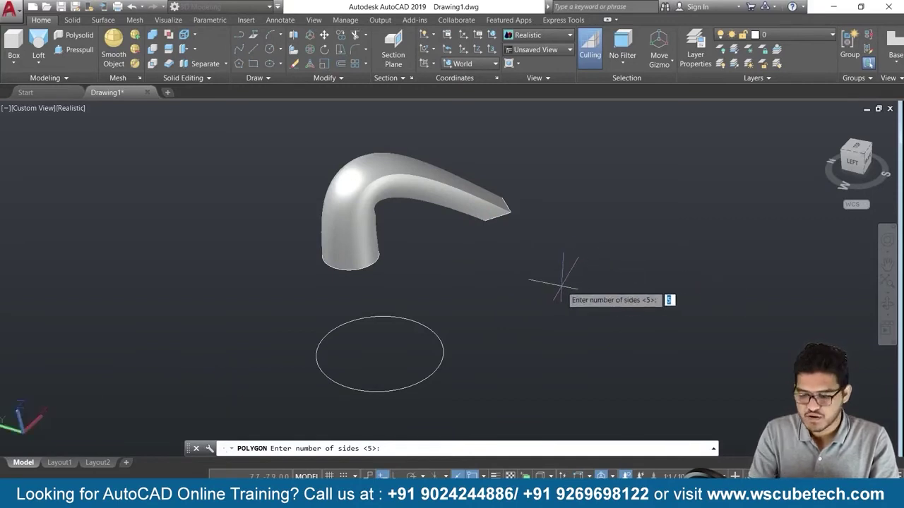
{"action": "key", "text": "Return"}
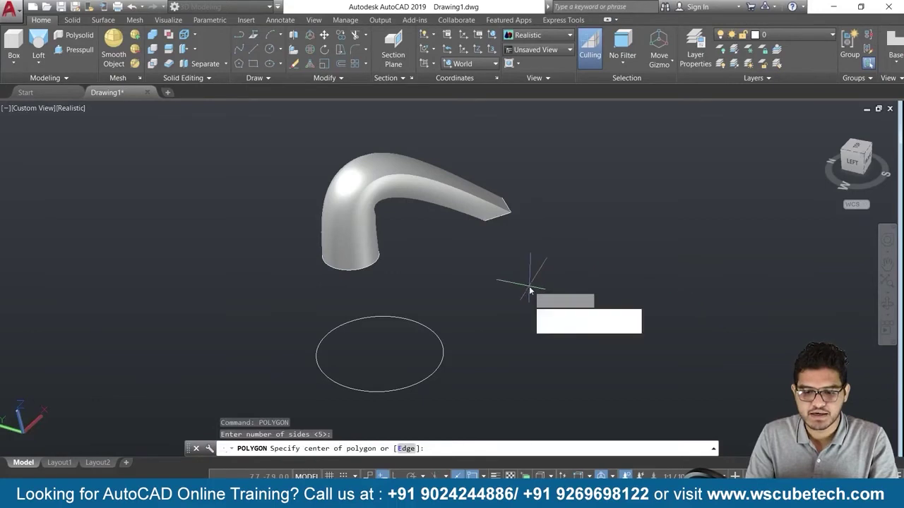
{"action": "left_click", "coordinate": [530, 283]}
{"action": "left_click", "coordinate": [589, 320]}
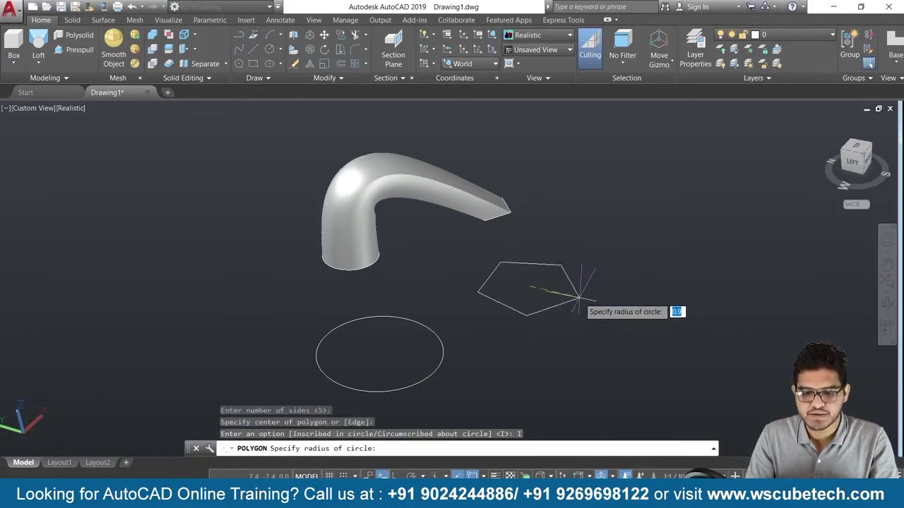
{"action": "left_click", "coordinate": [581, 298]}
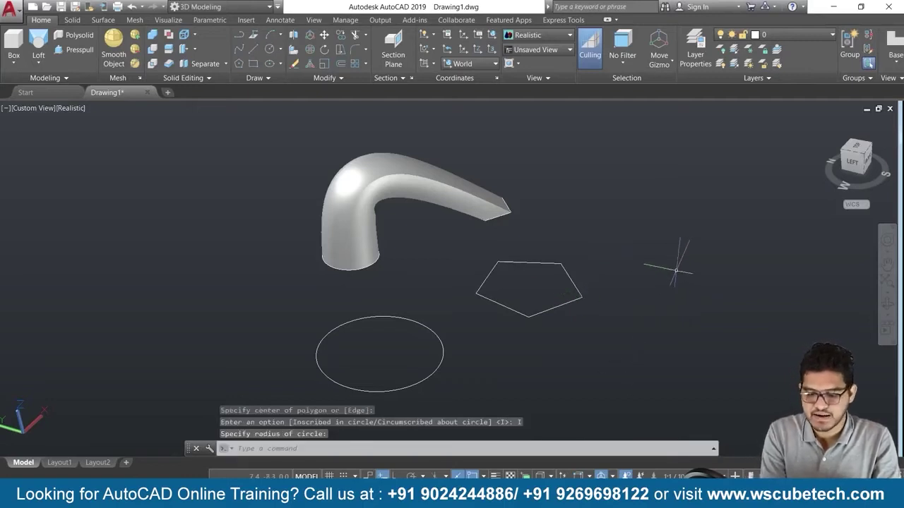
- Draw a 6-sided inscribed hexagon to the right of the pentagon
{"action": "key", "text": "Return"}
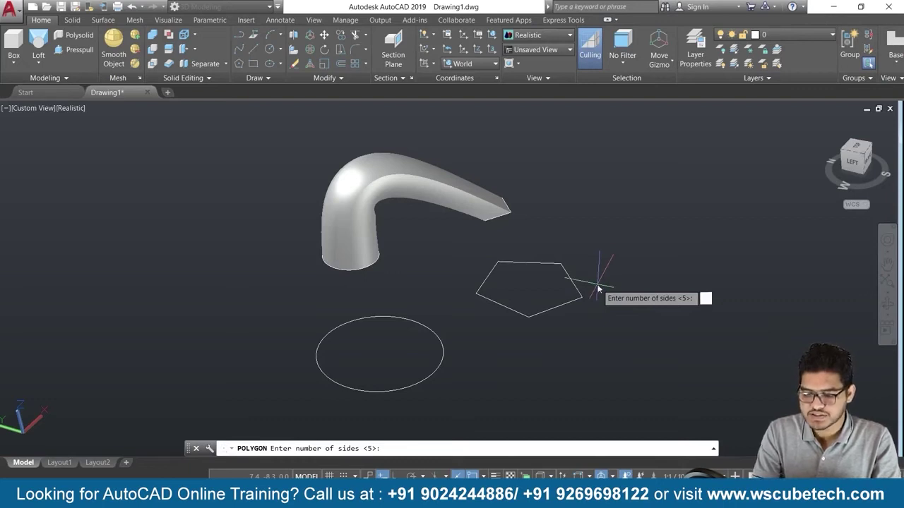
{"action": "type", "text": "6"}
{"action": "key", "text": "Return"}
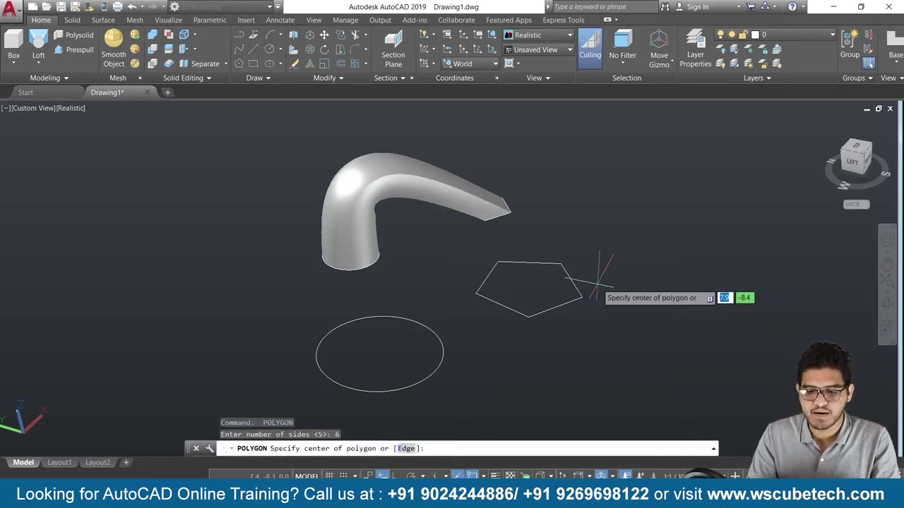
{"action": "left_click", "coordinate": [671, 244]}
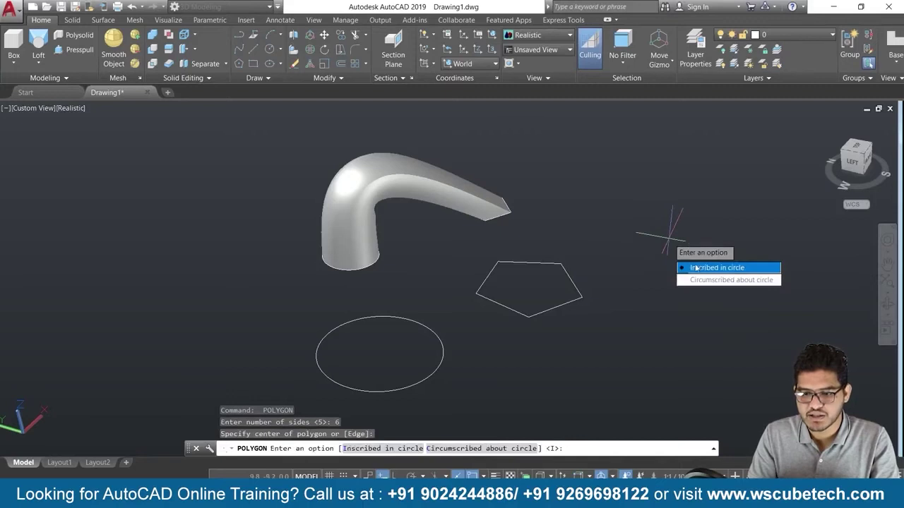
{"action": "left_click", "coordinate": [696, 268]}
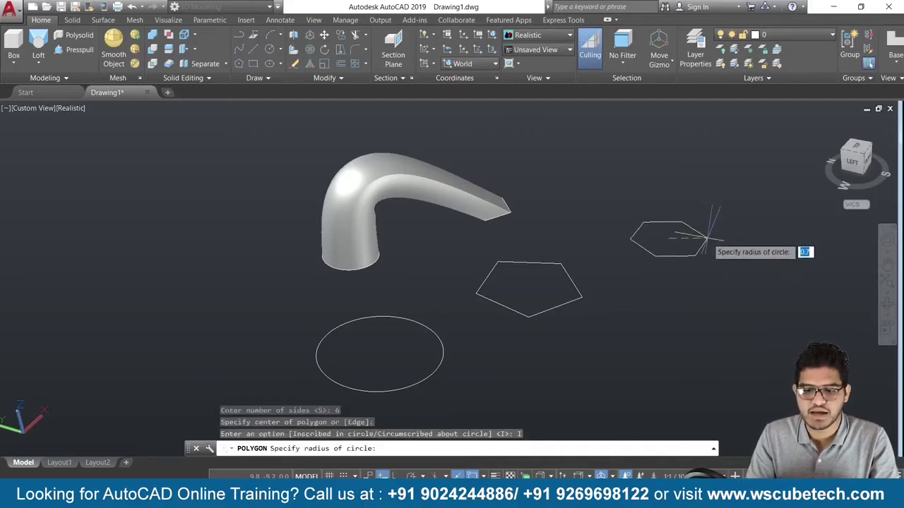
{"action": "left_click", "coordinate": [713, 248]}
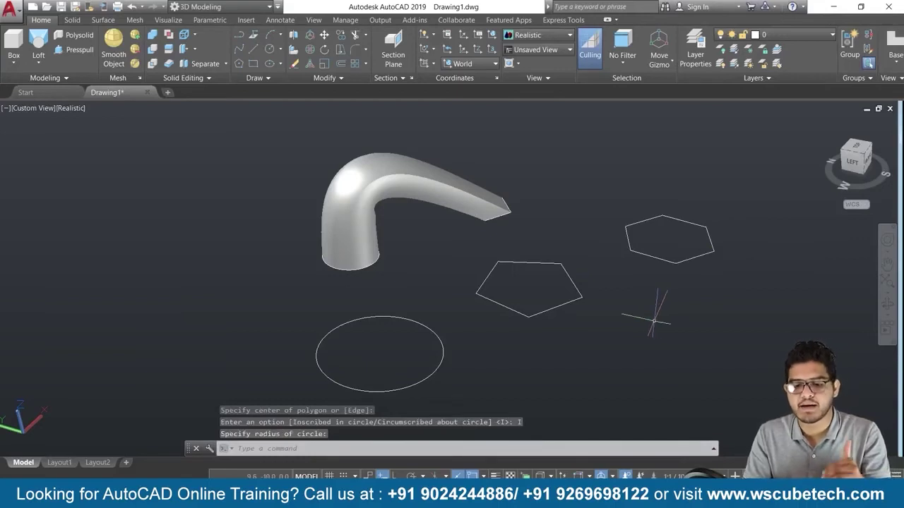
{"action": "left_click", "coordinate": [573, 300]}
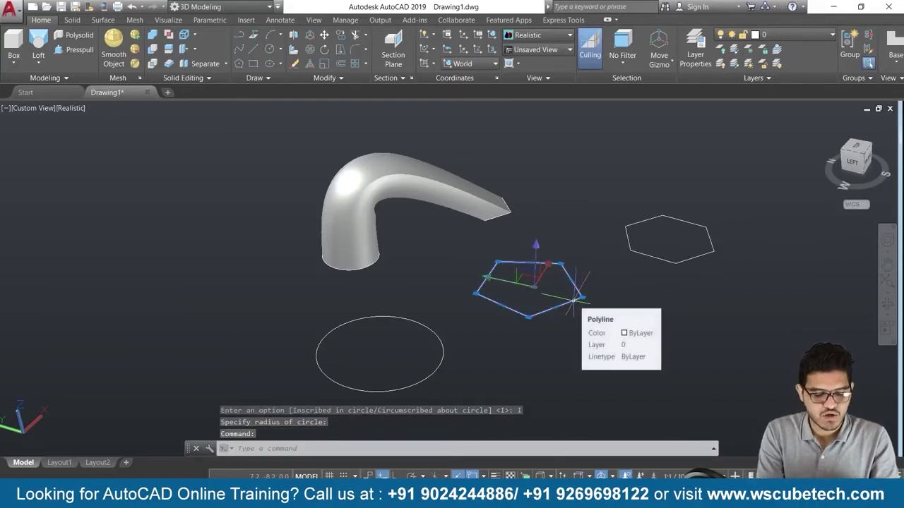
- Try rotating the pentagon with RO, then undo the mistaken rotation
{"action": "type", "text": "RO"}
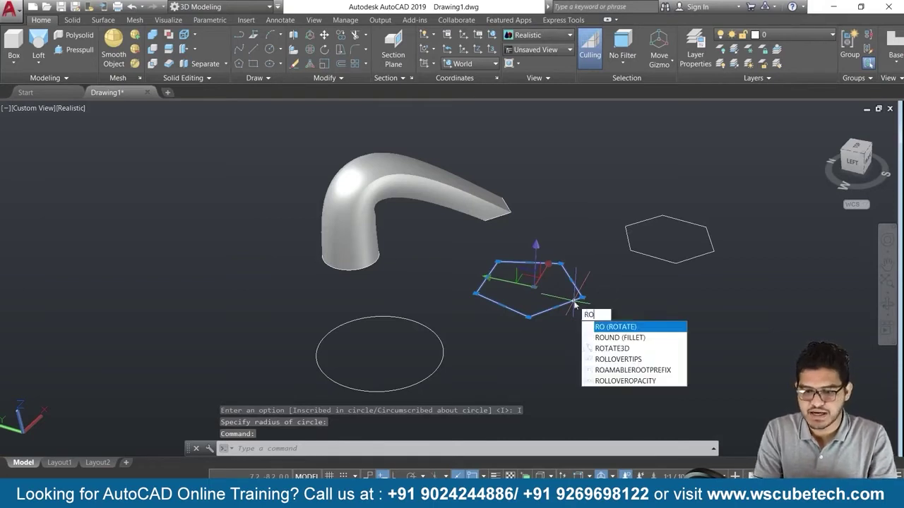
{"action": "key", "text": "Return"}
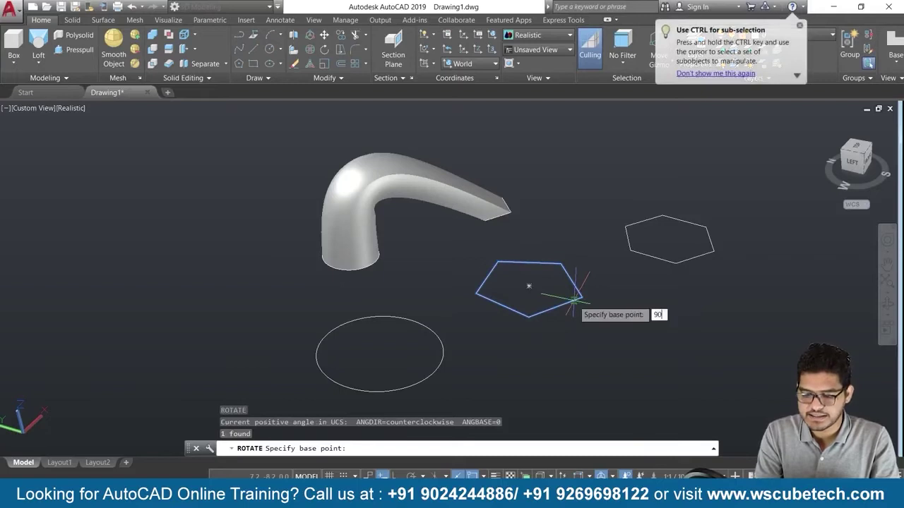
{"action": "key", "text": "Return"}
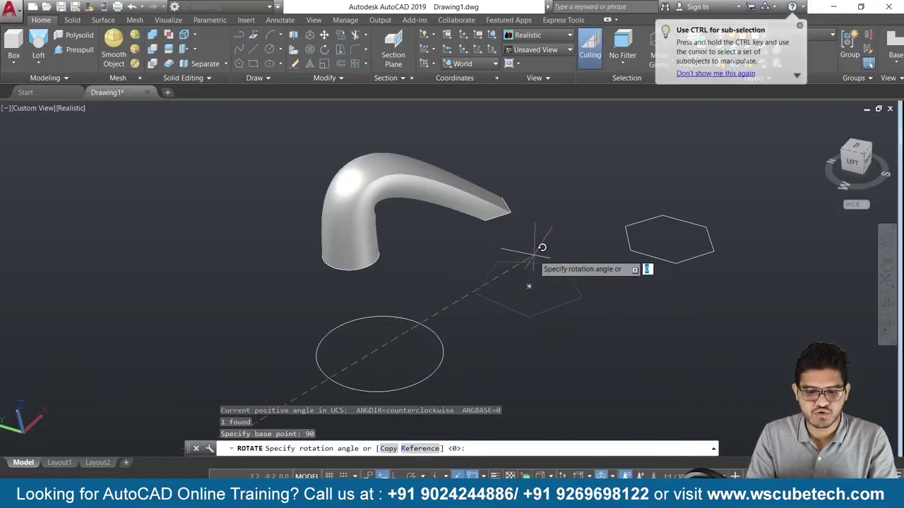
{"action": "scroll", "coordinate": [536, 255], "scroll_direction": "down", "scroll_amount": 3}
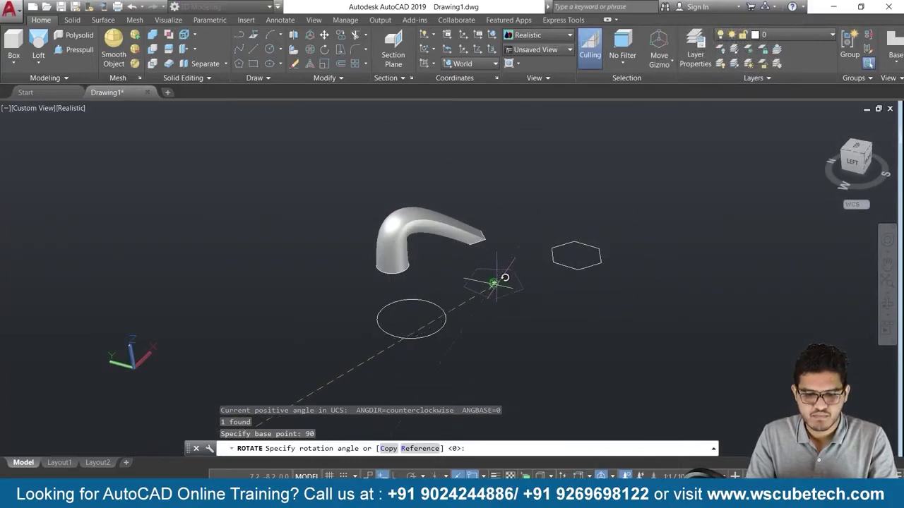
{"action": "left_click", "coordinate": [494, 283]}
{"action": "key", "text": "ctrl+z"}
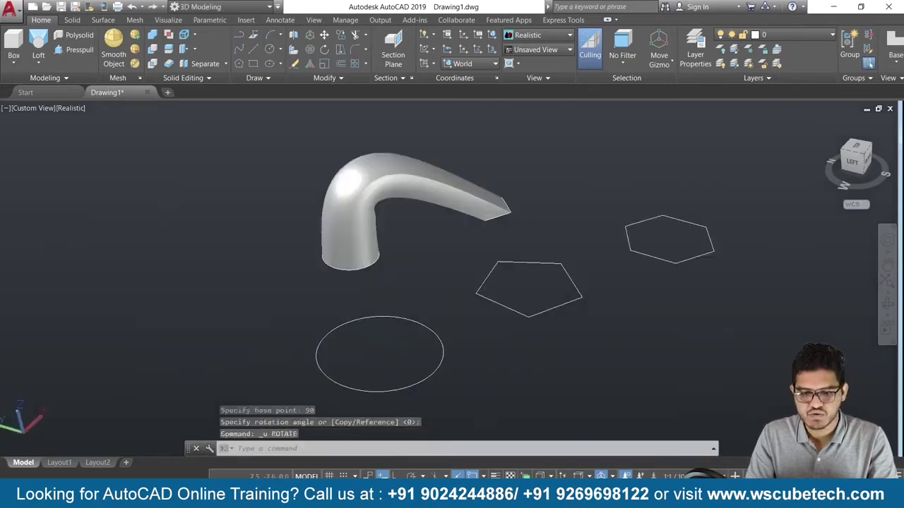
- Rotate the pentagon 90 degrees about its centre
{"action": "type", "text": "ro"}
{"action": "key", "text": "Return"}
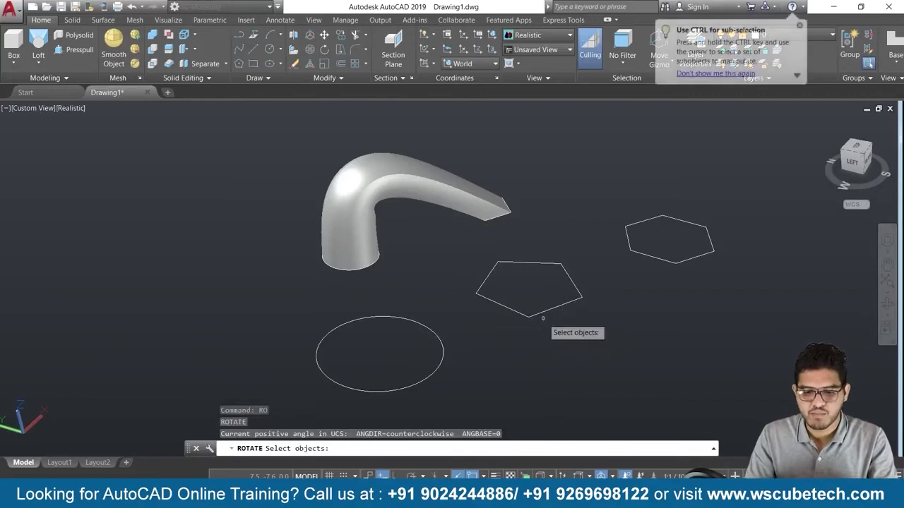
{"action": "left_click", "coordinate": [536, 313]}
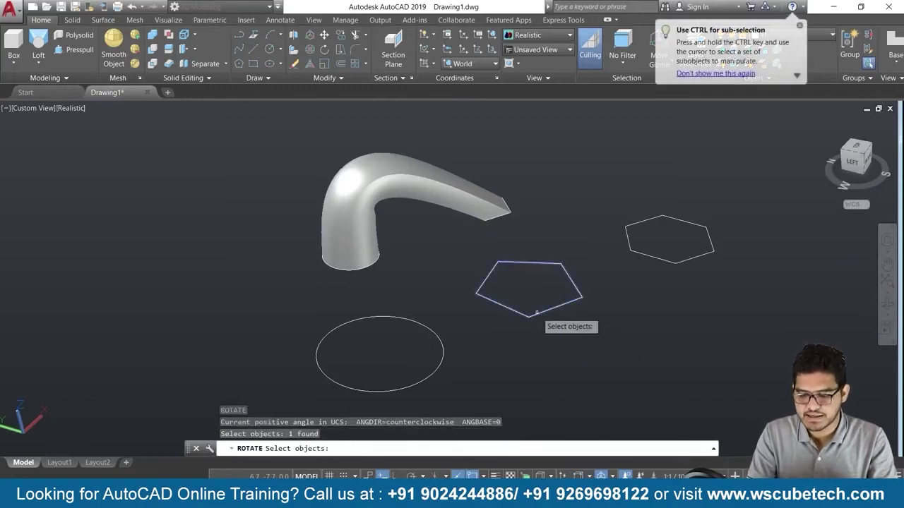
{"action": "key", "text": "Return"}
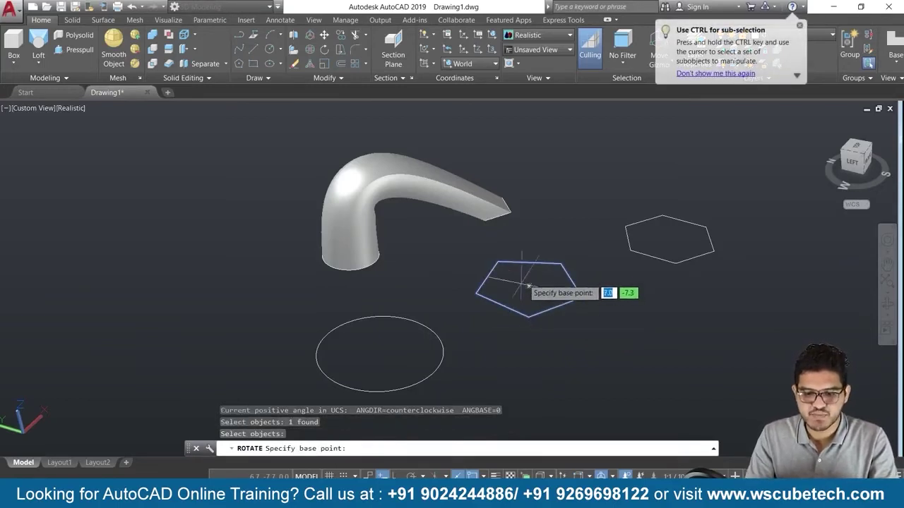
{"action": "left_click", "coordinate": [529, 286]}
{"action": "type", "text": "90"}
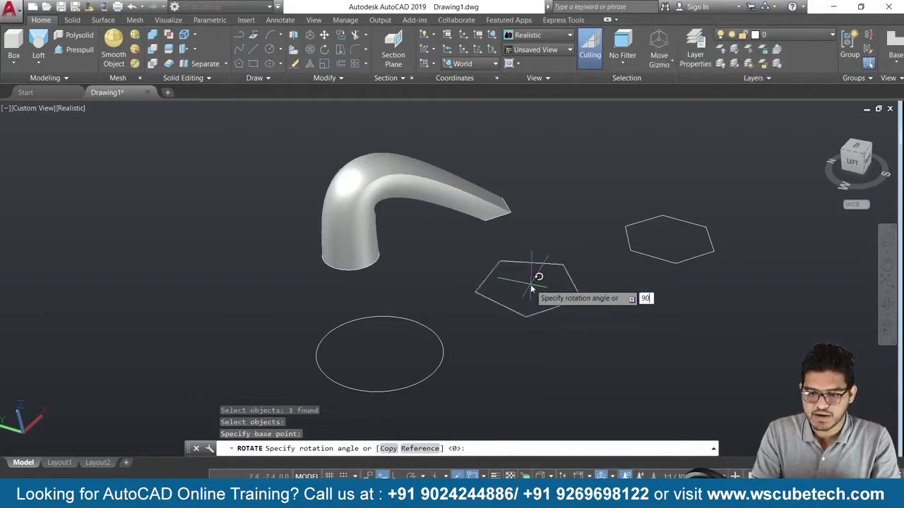
{"action": "key", "text": "Return"}
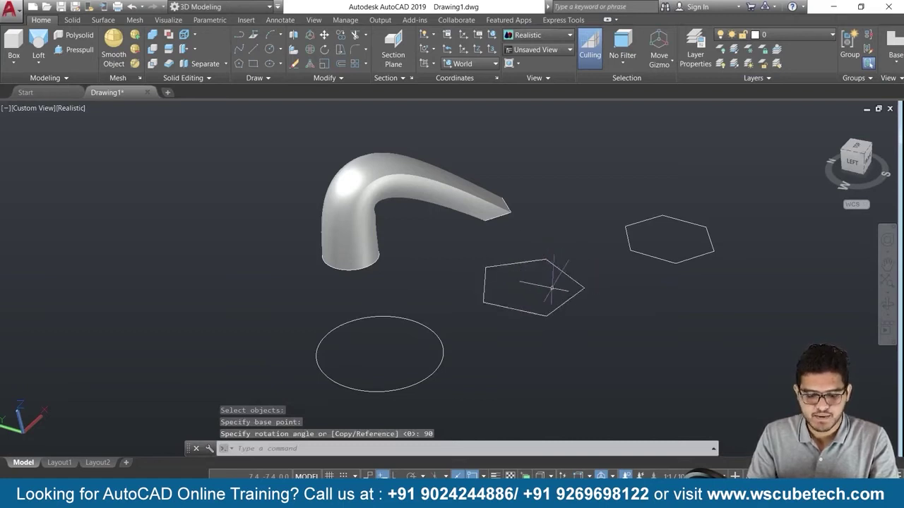
- Rotate the pentagon again about its centre, with Ortho on, to a right-angle orientation
{"action": "type", "text": "r"}
{"action": "key", "text": "Return"}
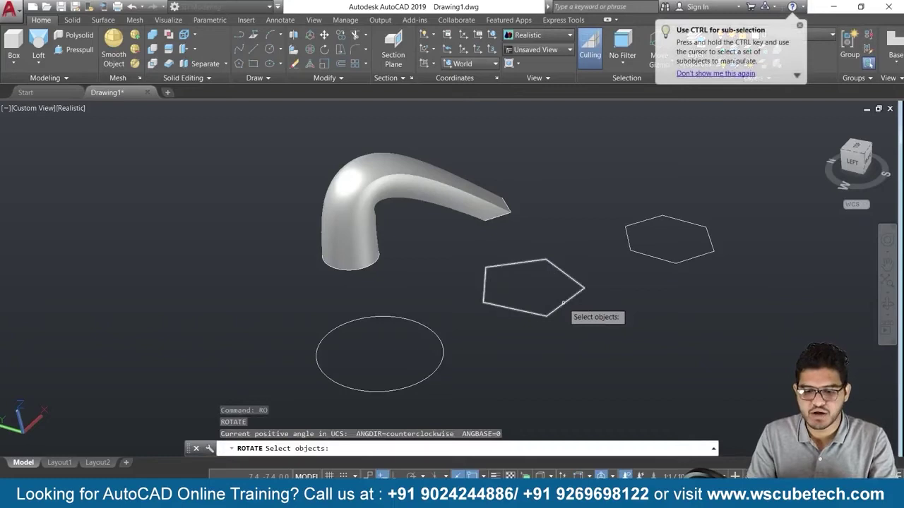
{"action": "left_click", "coordinate": [563, 303]}
{"action": "key", "text": "Return"}
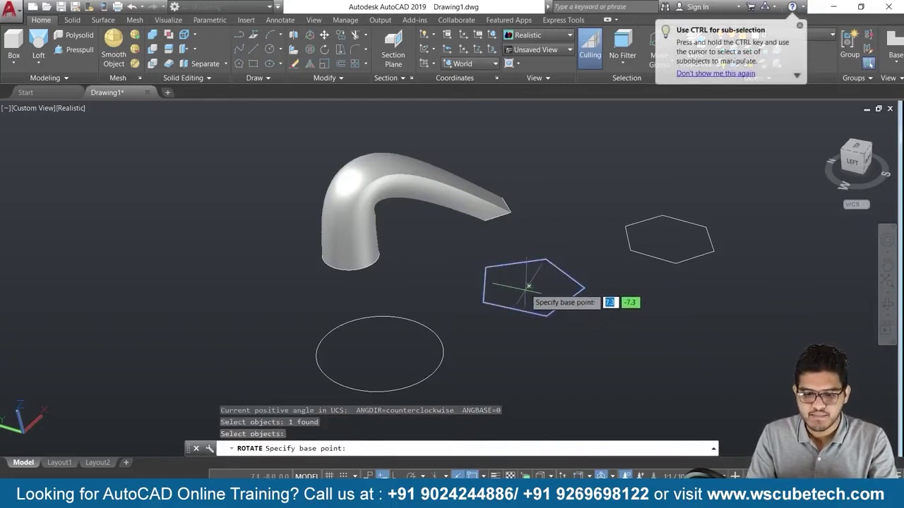
{"action": "left_click", "coordinate": [529, 286]}
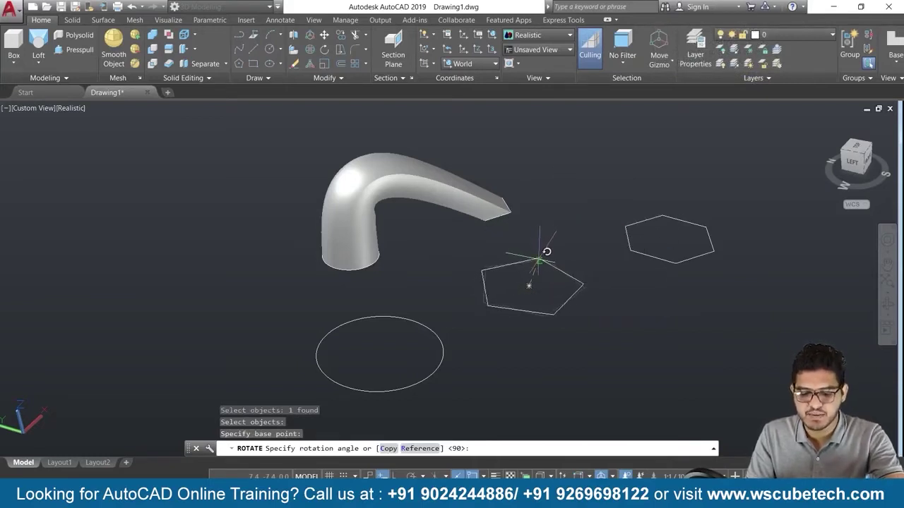
{"action": "key", "text": "F8"}
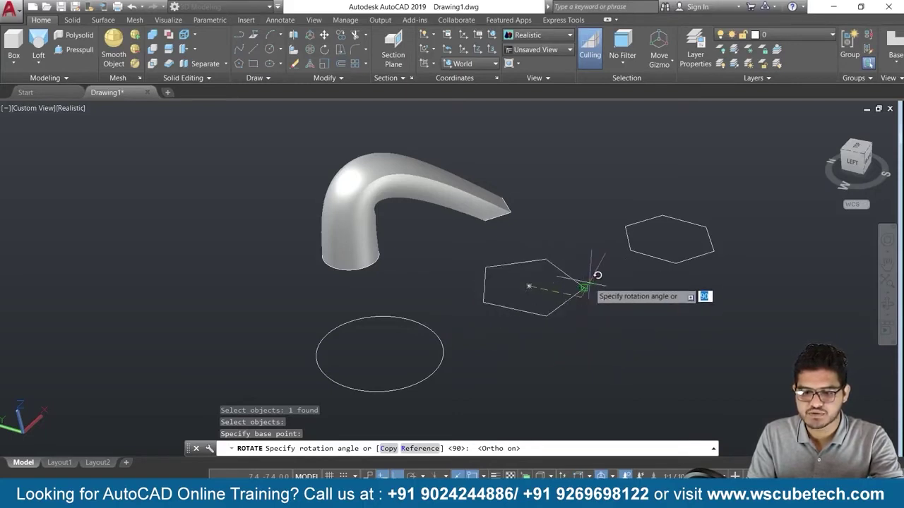
{"action": "left_click", "coordinate": [592, 281]}
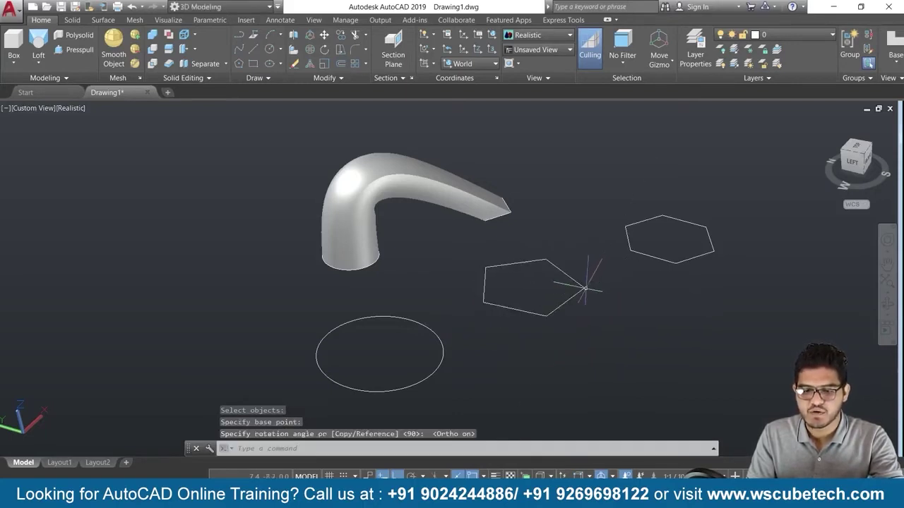
{"action": "left_click", "coordinate": [669, 62]}
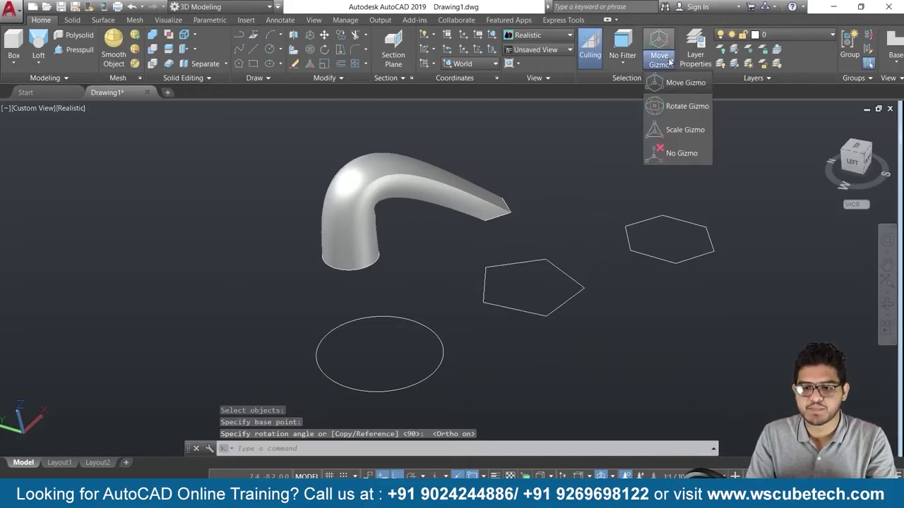
{"action": "left_click", "coordinate": [682, 109]}
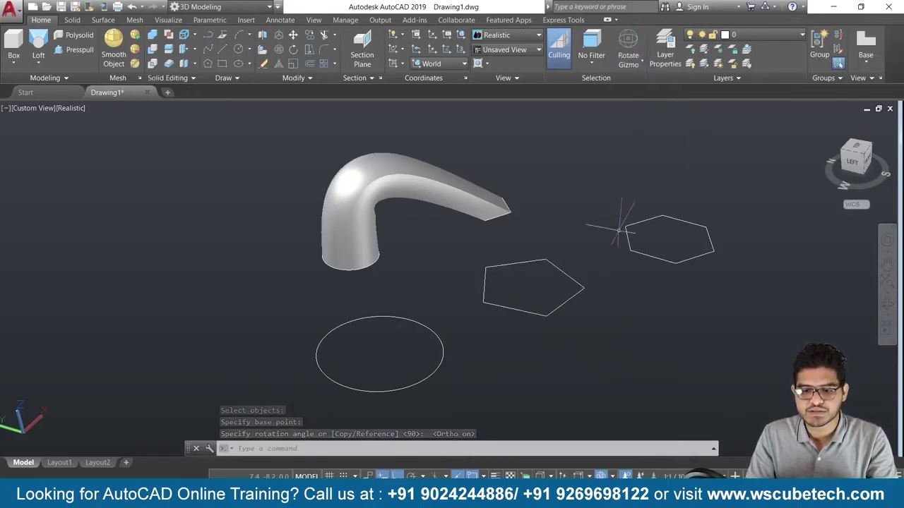
{"action": "left_click", "coordinate": [564, 298]}
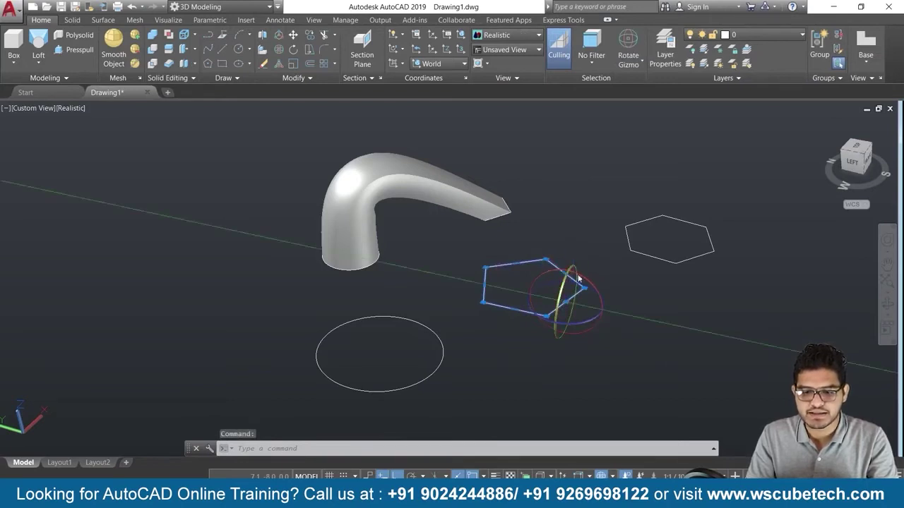
{"action": "left_click", "coordinate": [593, 283]}
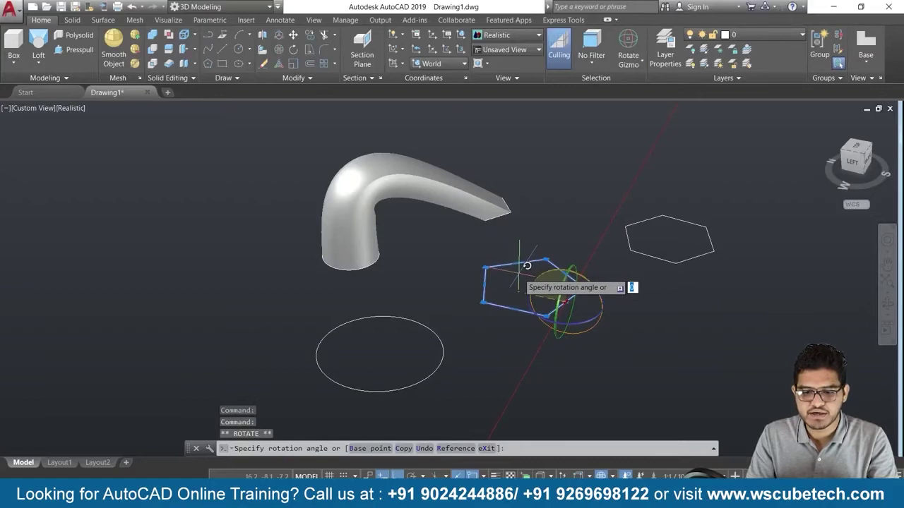
{"action": "key", "text": "Escape"}
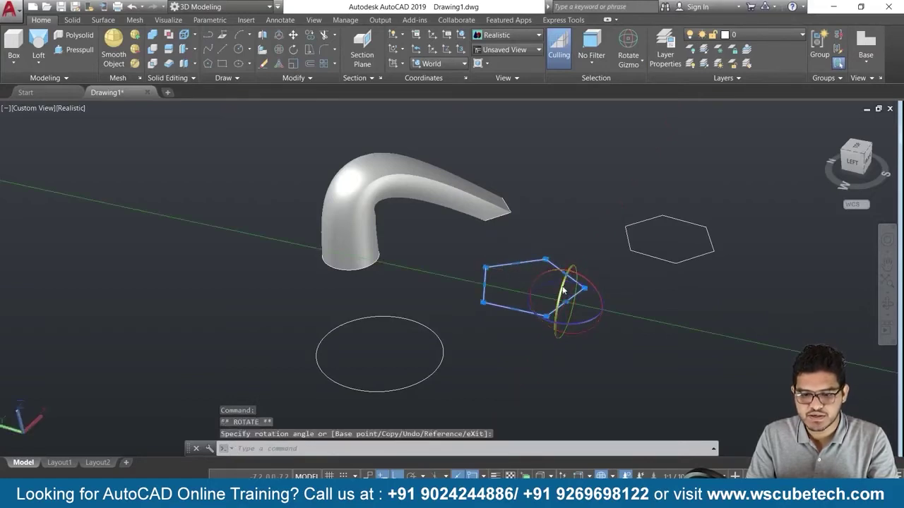
{"action": "left_click", "coordinate": [569, 281]}
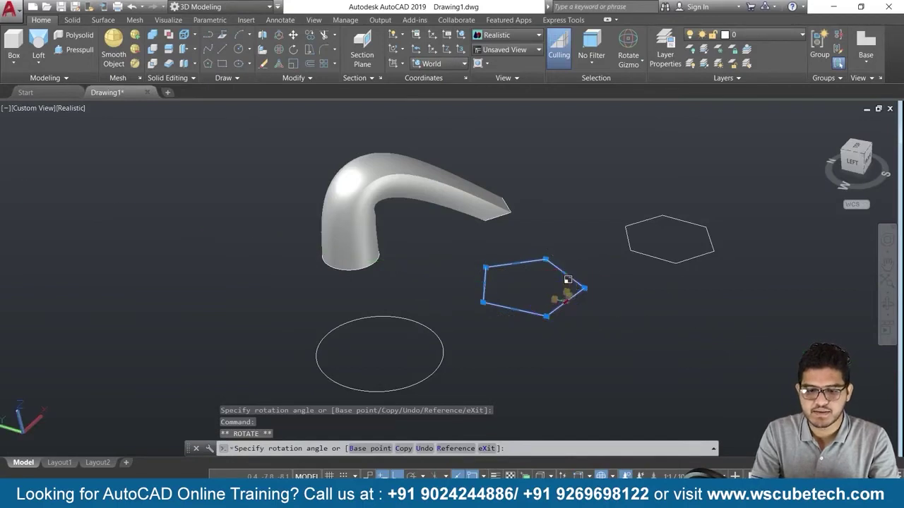
{"action": "key", "text": "space"}
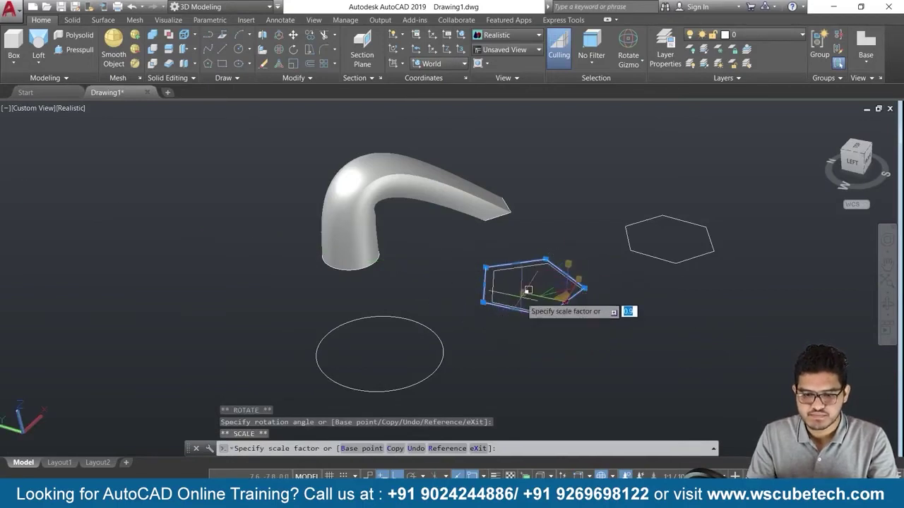
{"action": "left_click", "coordinate": [530, 277]}
{"action": "left_click", "coordinate": [526, 285]}
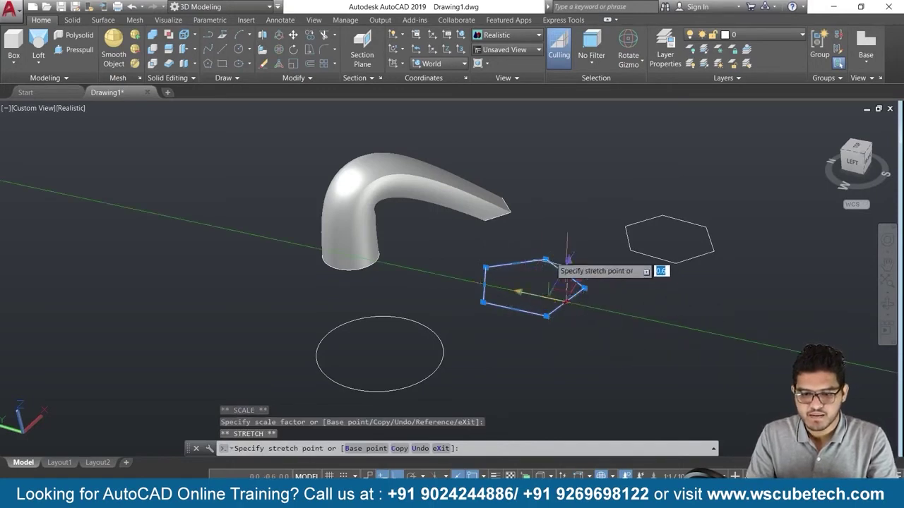
{"action": "key", "text": "space"}
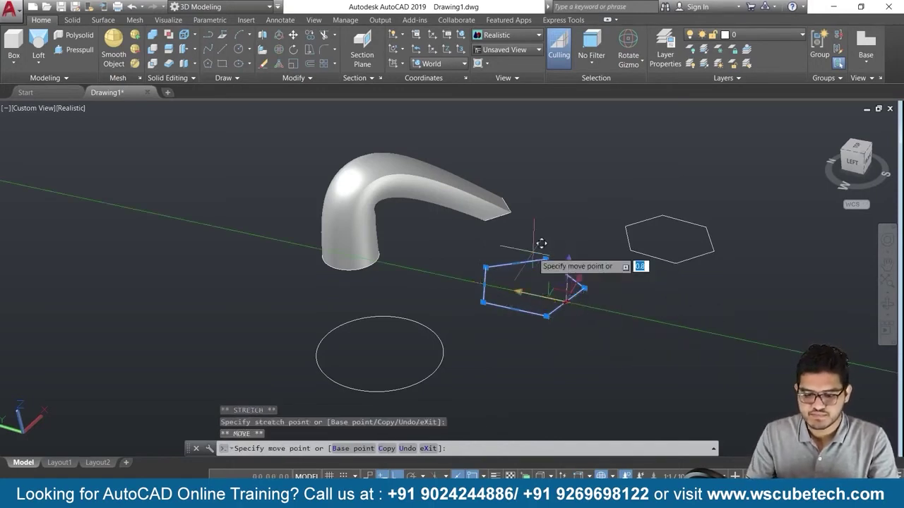
{"action": "key", "text": "space"}
{"action": "key", "text": "Escape"}
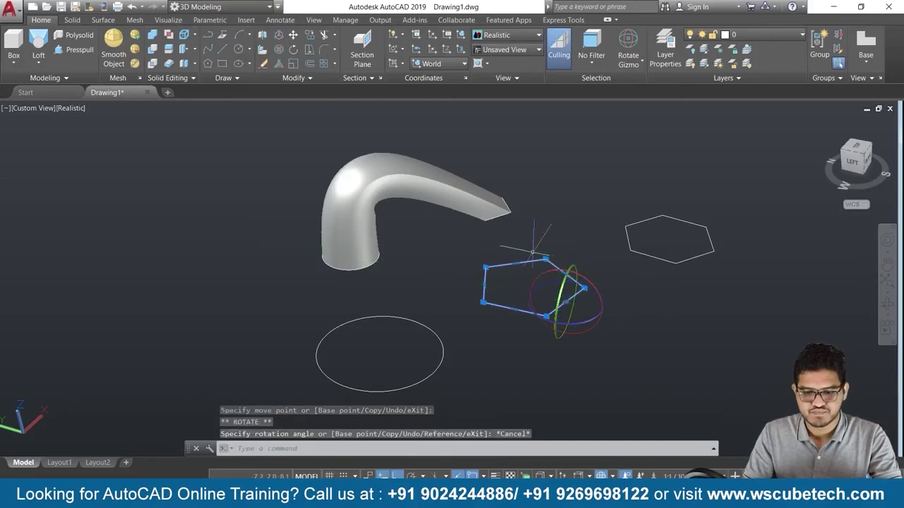
{"action": "key", "text": "Escape"}
{"action": "key", "text": "Escape"}
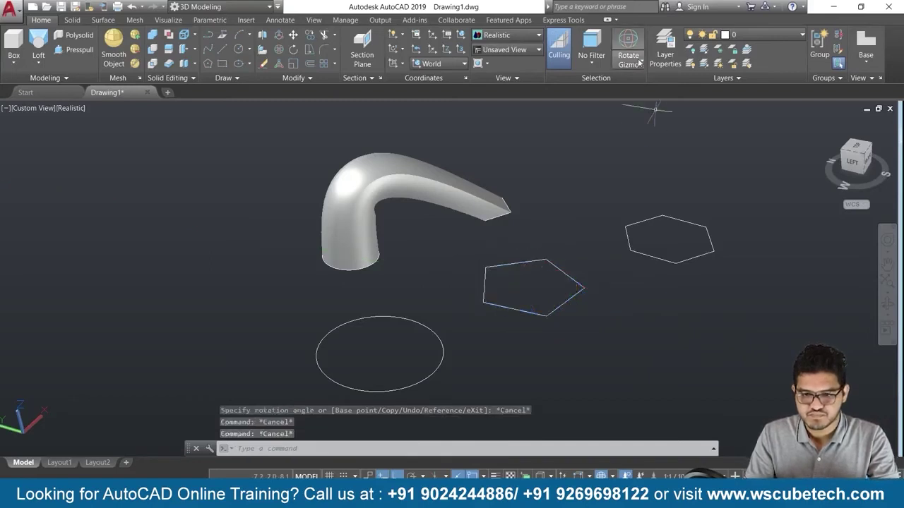
{"action": "left_click", "coordinate": [629, 60]}
{"action": "left_click", "coordinate": [645, 105]}
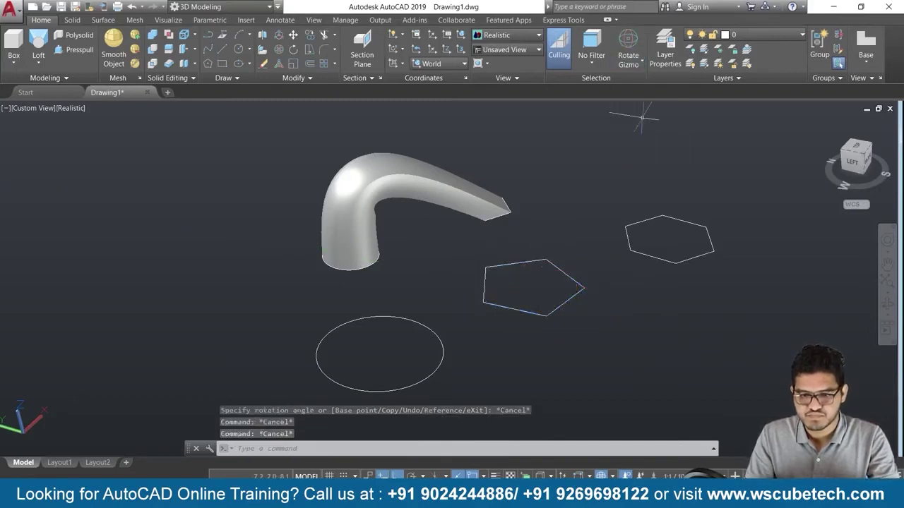
- Tilt the pentagon about one axis with the Rotate gizmo, then orbit around the drawing
{"action": "left_click", "coordinate": [528, 311]}
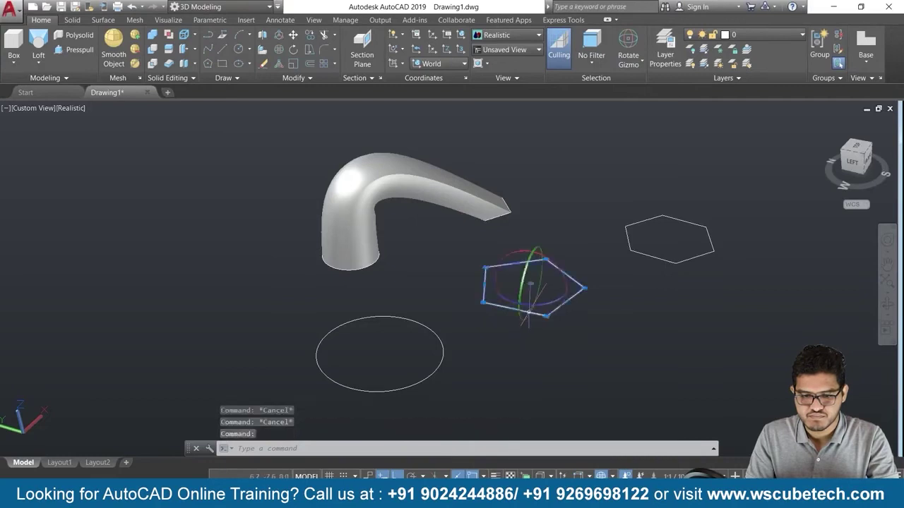
{"action": "left_click", "coordinate": [536, 254]}
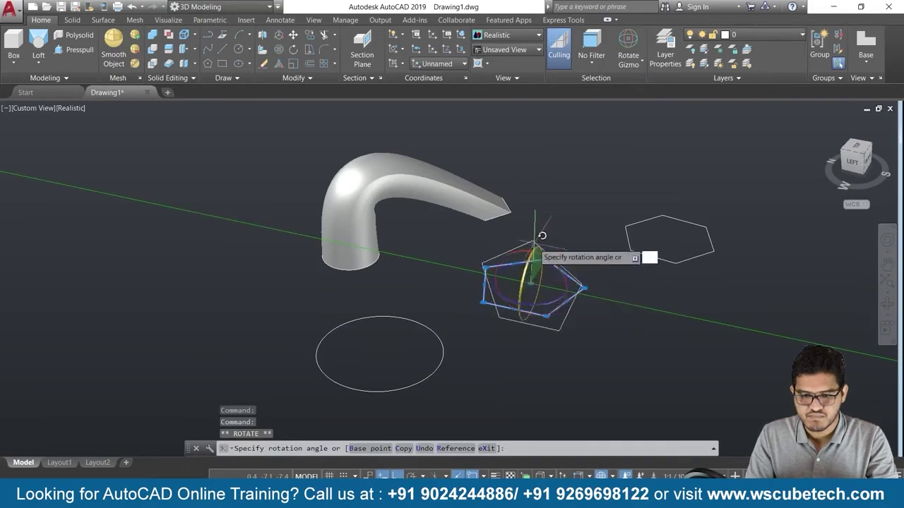
{"action": "left_click", "coordinate": [541, 234]}
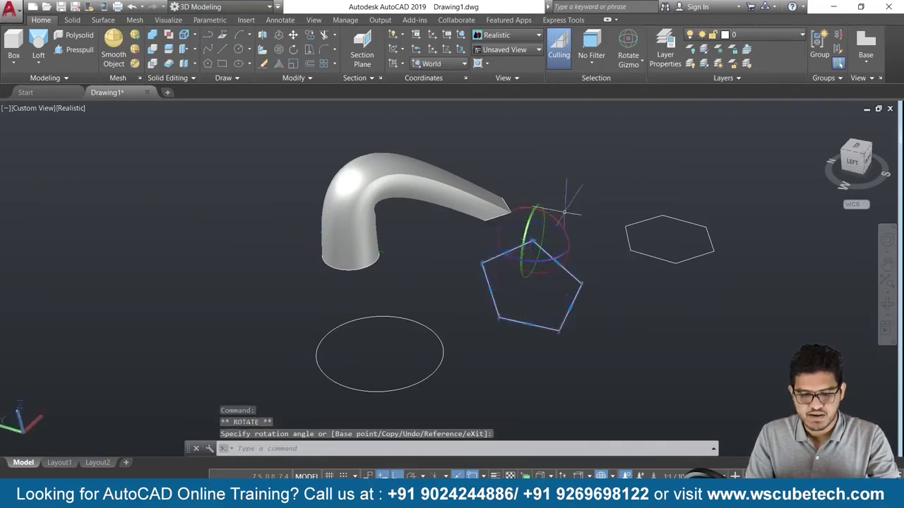
{"action": "key", "text": "Return"}
{"action": "key", "text": "Escape"}
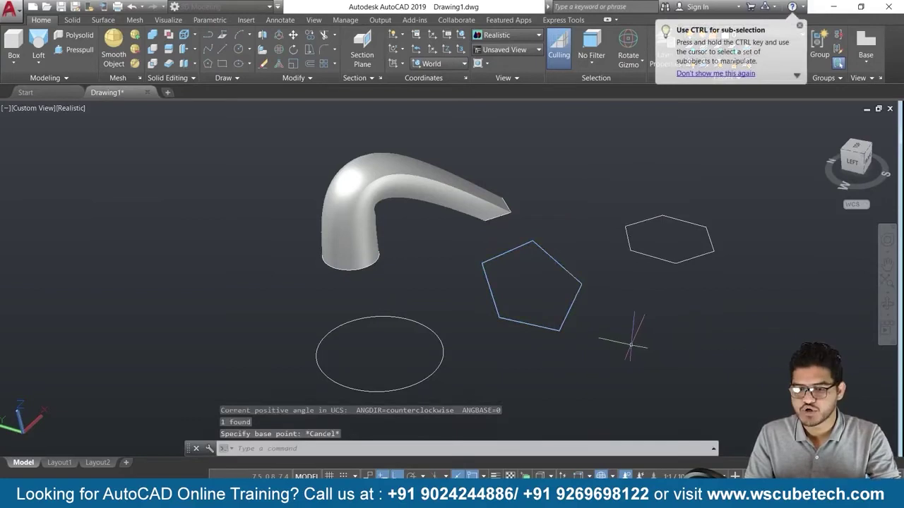
{"action": "scroll", "coordinate": [632, 345], "scroll_direction": "down", "scroll_amount": 2}
{"action": "scroll", "coordinate": [630, 345], "scroll_direction": "down", "scroll_amount": 2}
{"action": "scroll", "coordinate": [625, 344], "scroll_direction": "up", "scroll_amount": 4}
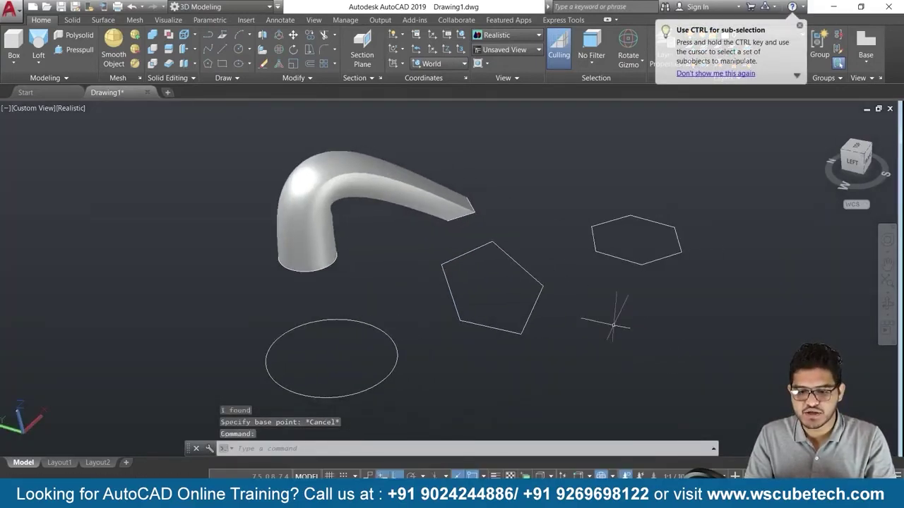
{"action": "mouse_move", "coordinate": [612, 323]}
{"action": "middle_mouse_down", "text": "shift"}
{"action": "mouse_move", "coordinate": [440, 308]}
{"action": "mouse_move", "coordinate": [617, 328]}
{"action": "mouse_move", "coordinate": [589, 332]}
{"action": "mouse_move", "coordinate": [565, 319]}
{"action": "middle_mouse_up", "text": "shift"}
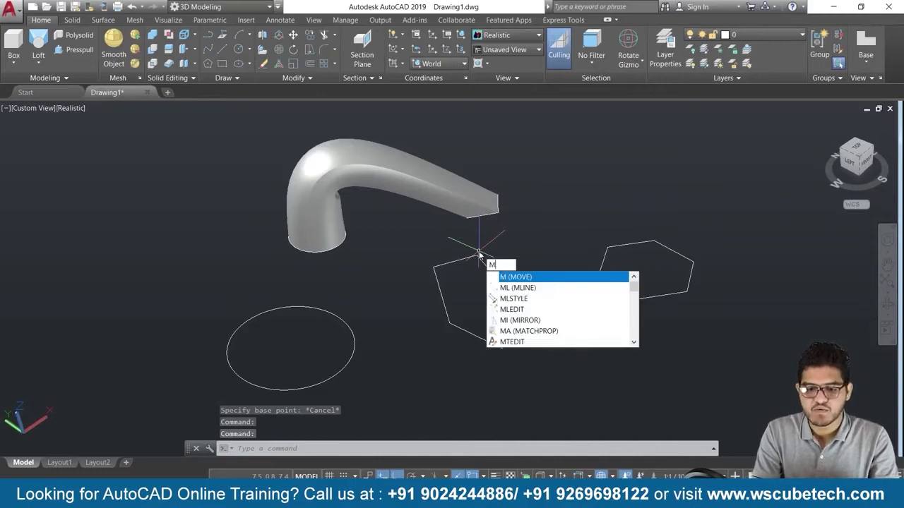
- Move the pentagon from its top vertex to the end of the spout
{"action": "key", "text": "Return"}
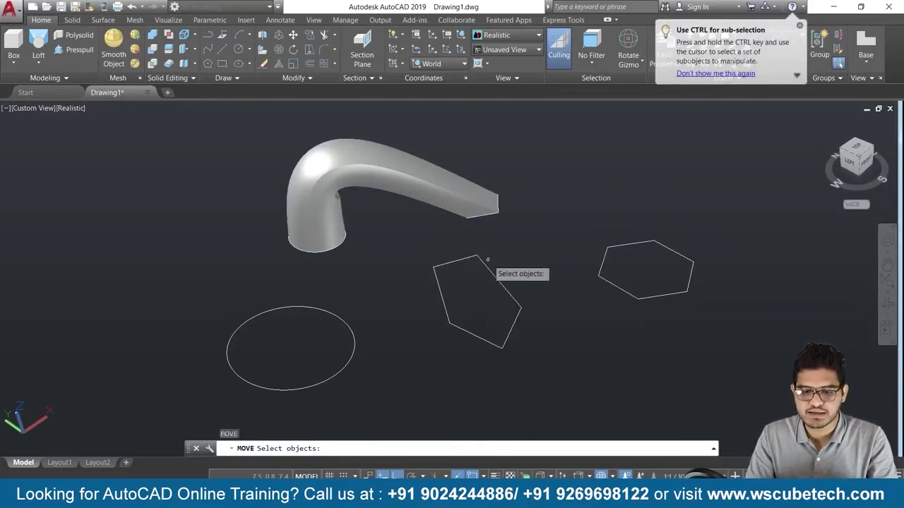
{"action": "left_click", "coordinate": [484, 262]}
{"action": "key", "text": "Return"}
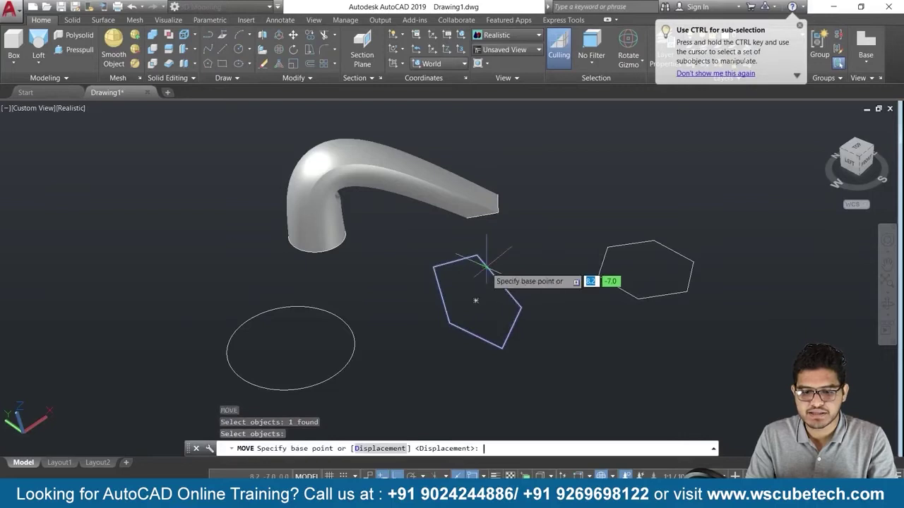
{"action": "left_click", "coordinate": [475, 255]}
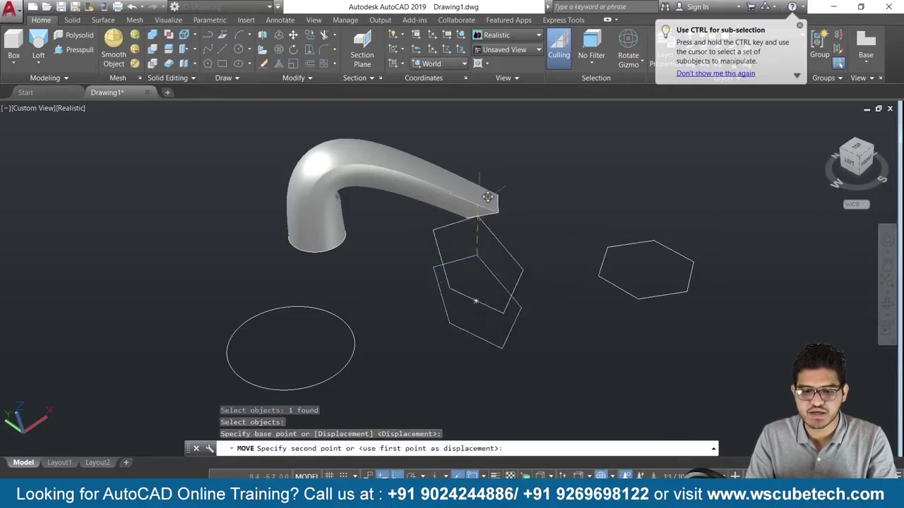
{"action": "left_click", "coordinate": [468, 148]}
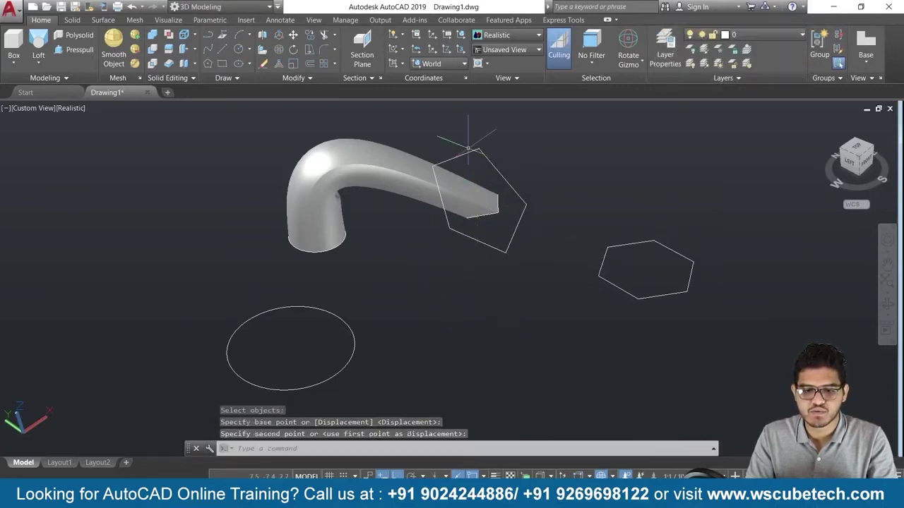
- Delete the swept spout solid, its path curve, and the small ellipse and polygon profiles
{"action": "left_click", "coordinate": [487, 212]}
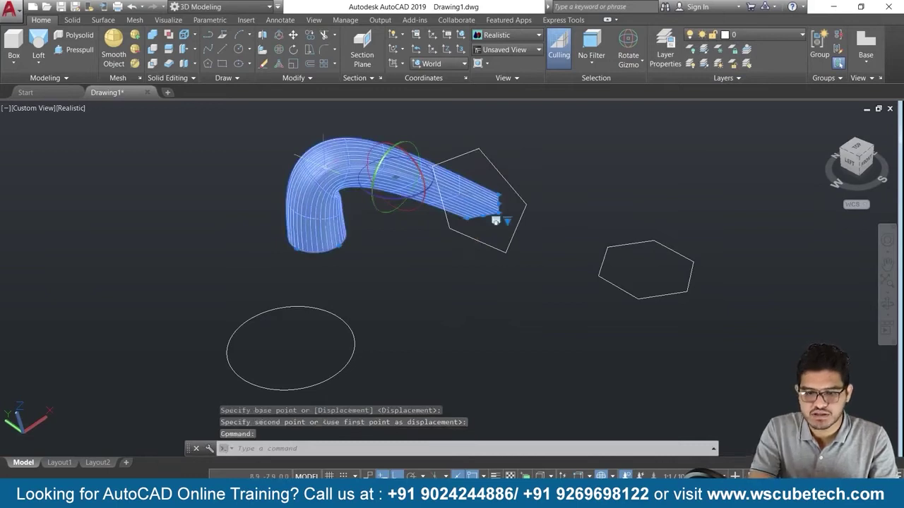
{"action": "key", "text": "Delete"}
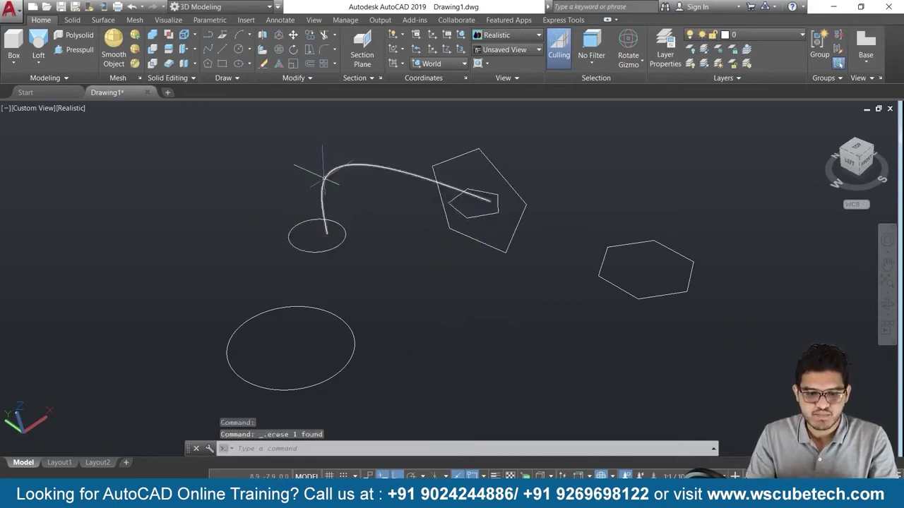
{"action": "left_click", "coordinate": [323, 176]}
{"action": "key", "text": "Delete"}
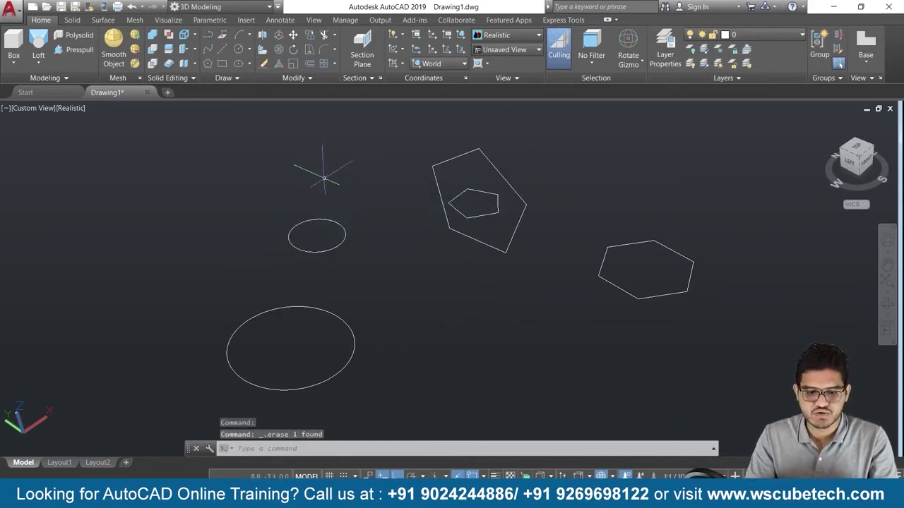
{"action": "left_click", "coordinate": [327, 239]}
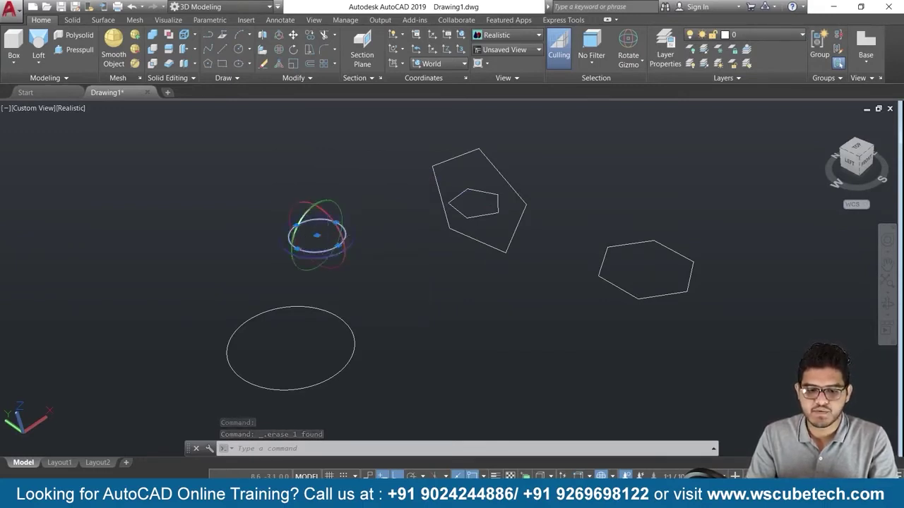
{"action": "key", "text": "Delete"}
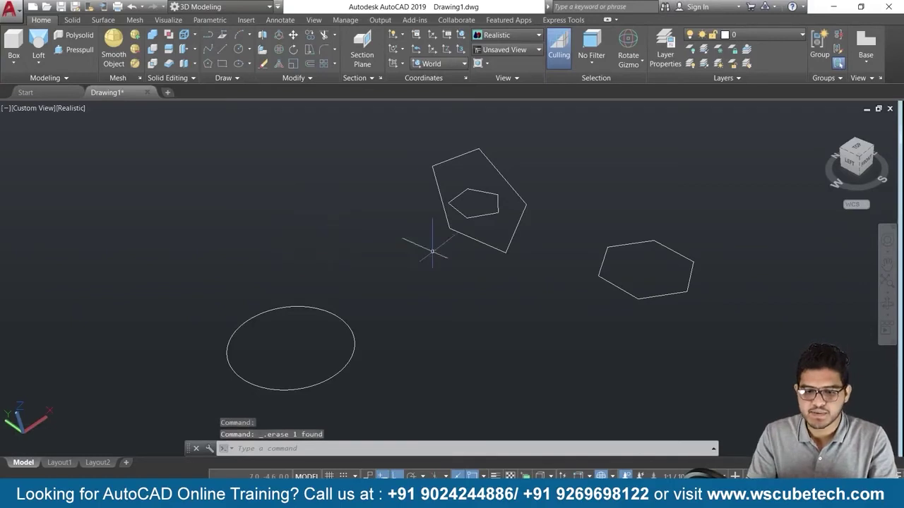
{"action": "left_click", "coordinate": [486, 214]}
{"action": "key", "text": "Delete"}
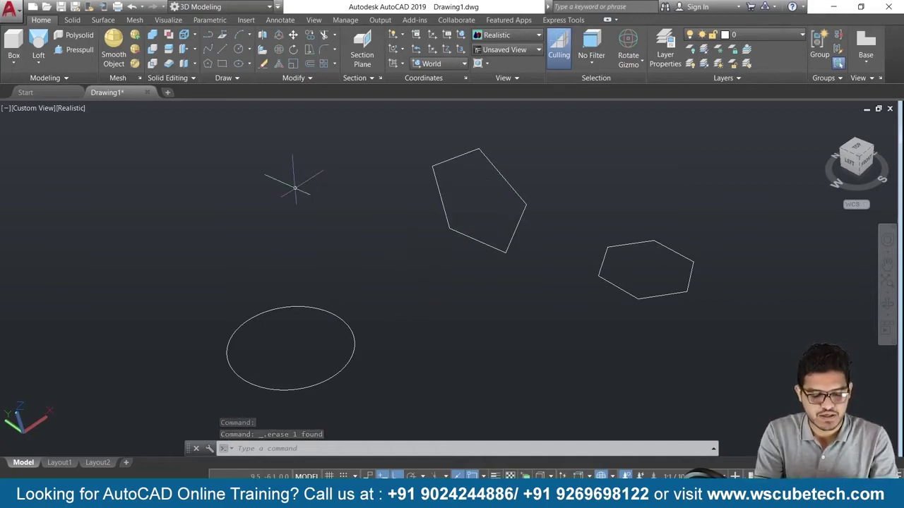
{"action": "type", "text": "SP"}
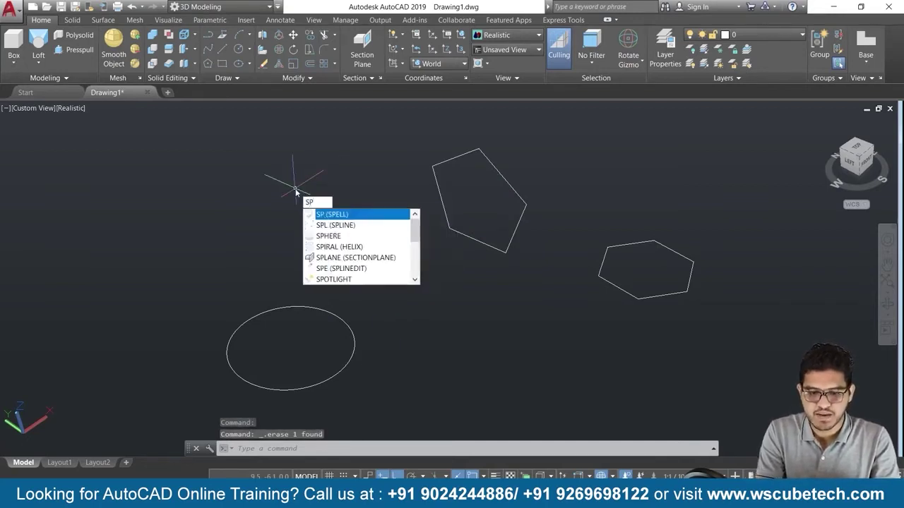
{"action": "type", "text": "L"}
- Draw a spline from the circle's edge through a pentagon vertex to a hexagon vertex, Ortho off
{"action": "key", "text": "Down"}
{"action": "key", "text": "Up"}
{"action": "key", "text": "Return"}
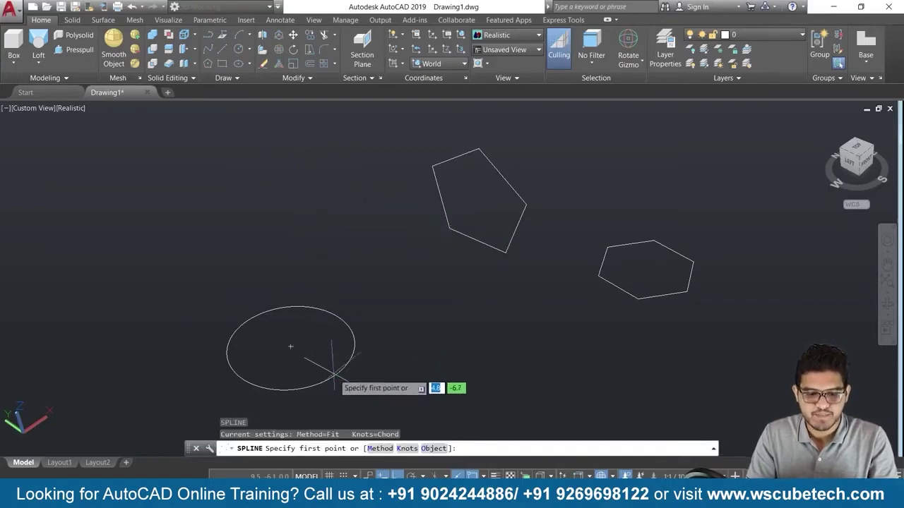
{"action": "left_click", "coordinate": [338, 372]}
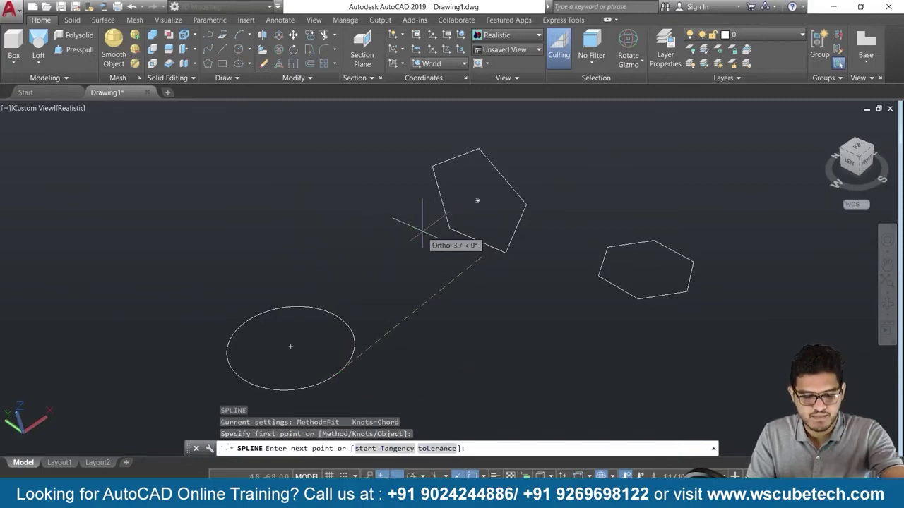
{"action": "key", "text": "F8"}
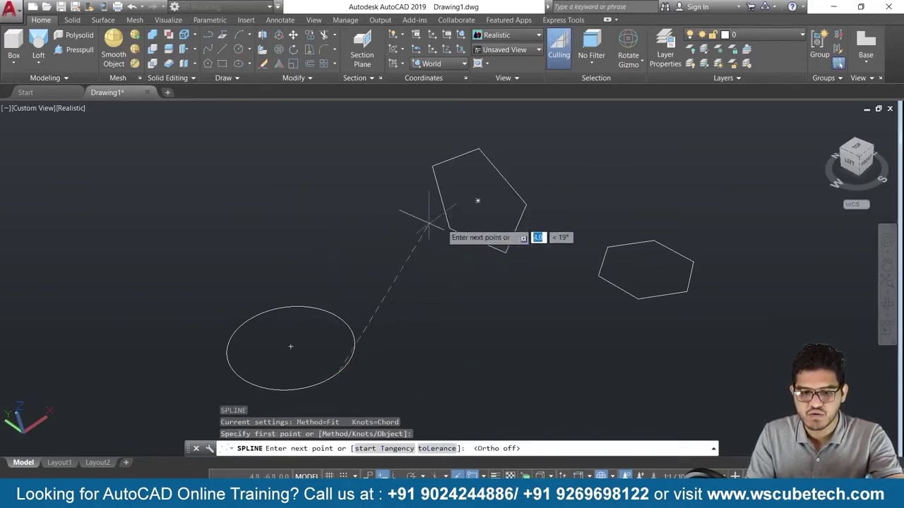
{"action": "left_click", "coordinate": [526, 204]}
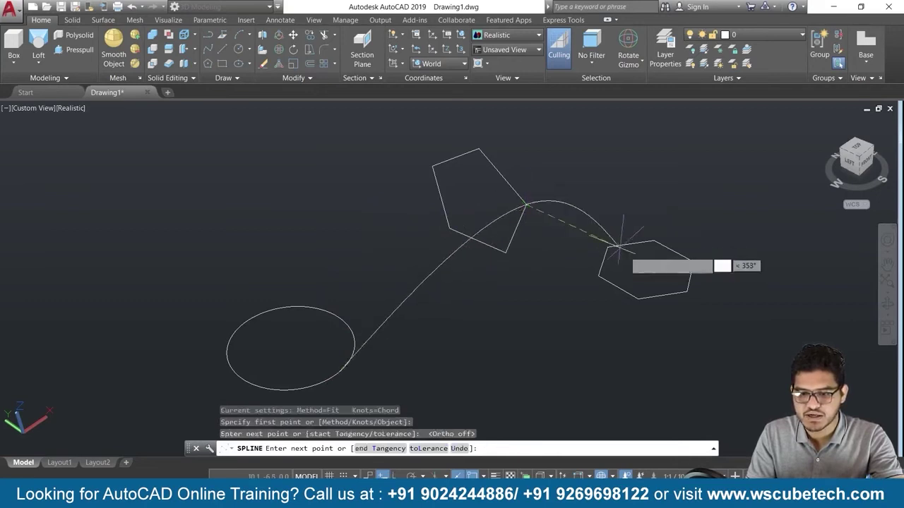
{"action": "left_click", "coordinate": [685, 290]}
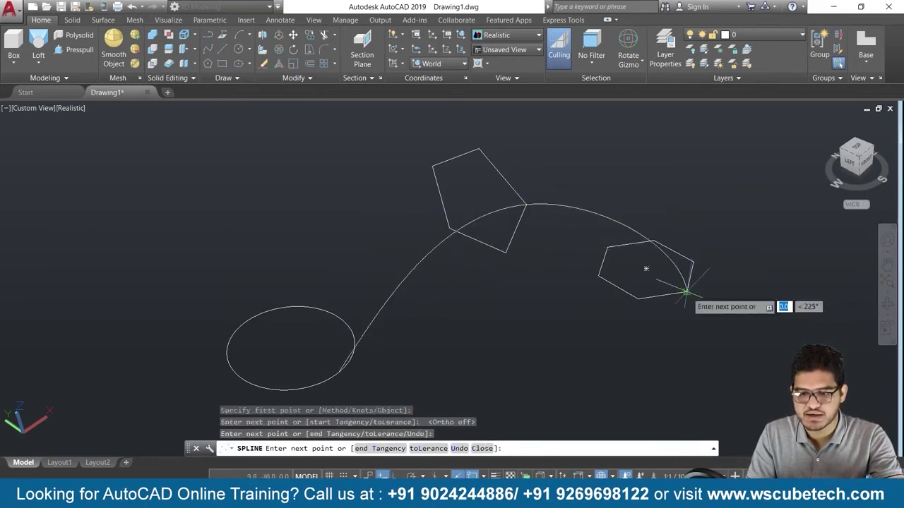
{"action": "key", "text": "Return"}
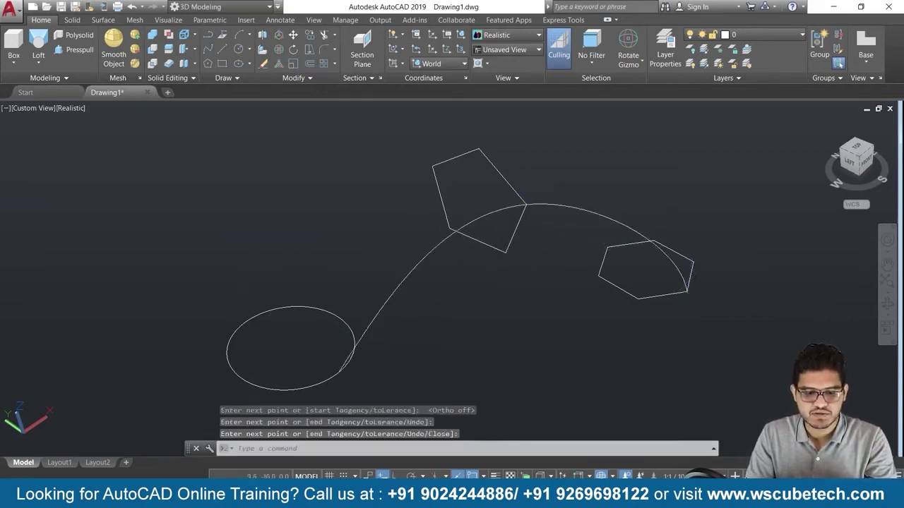
- Draw another spline from the circle's edge through the pentagon's corner to the hexagon's top corner
{"action": "key", "text": "Return"}
{"action": "left_click", "coordinate": [263, 312]}
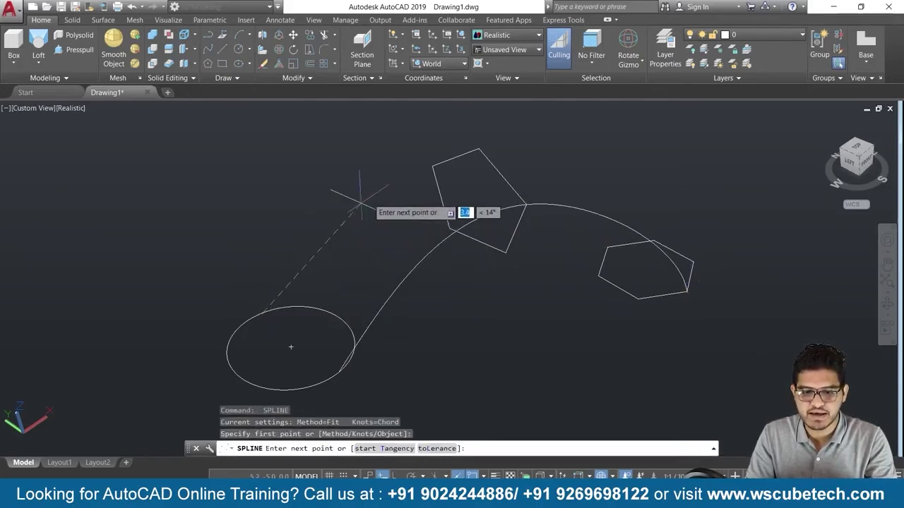
{"action": "left_click", "coordinate": [433, 166]}
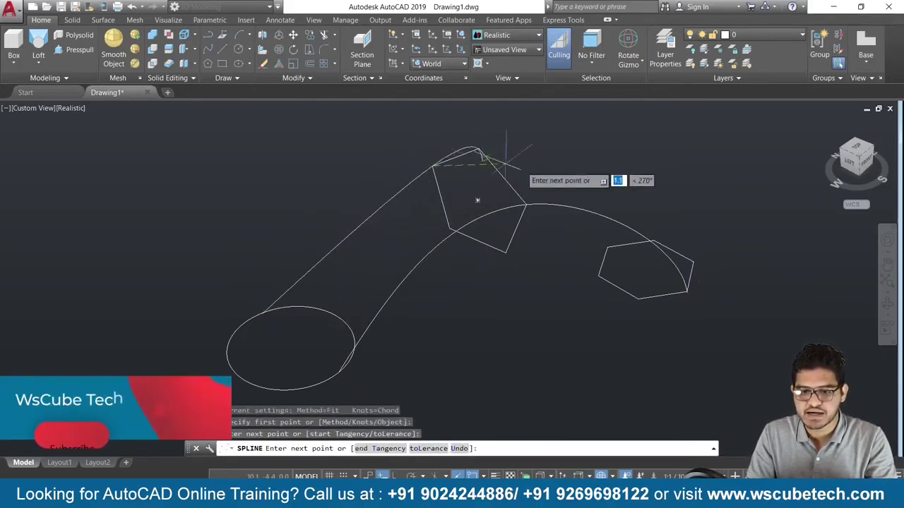
{"action": "left_click", "coordinate": [652, 241]}
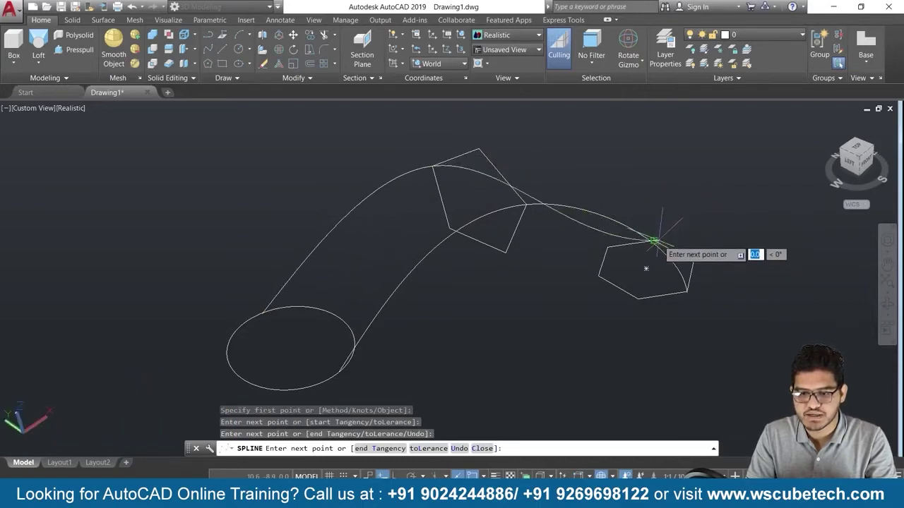
{"action": "key", "text": "Return"}
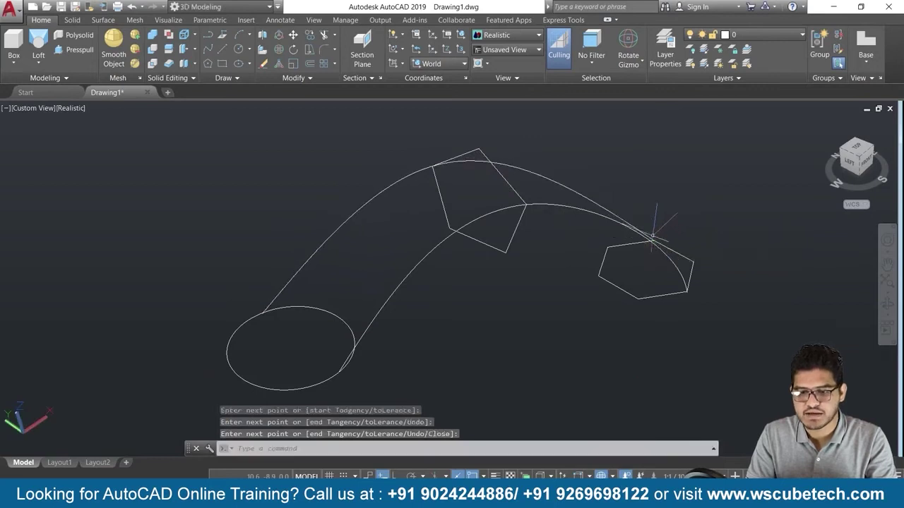
- Undo a stray edit and erase the extra spline, leaving one guide curve
{"action": "middle_click", "coordinate": [504, 359]}
{"action": "mouse_move", "coordinate": [535, 326]}
{"action": "middle_mouse_down", "text": "shift"}
{"action": "mouse_move", "coordinate": [393, 307]}
{"action": "mouse_move", "coordinate": [525, 335]}
{"action": "mouse_move", "coordinate": [490, 315]}
{"action": "mouse_move", "coordinate": [395, 306]}
{"action": "mouse_move", "coordinate": [403, 282]}
{"action": "mouse_move", "coordinate": [410, 288]}
{"action": "middle_mouse_up", "text": "shift"}
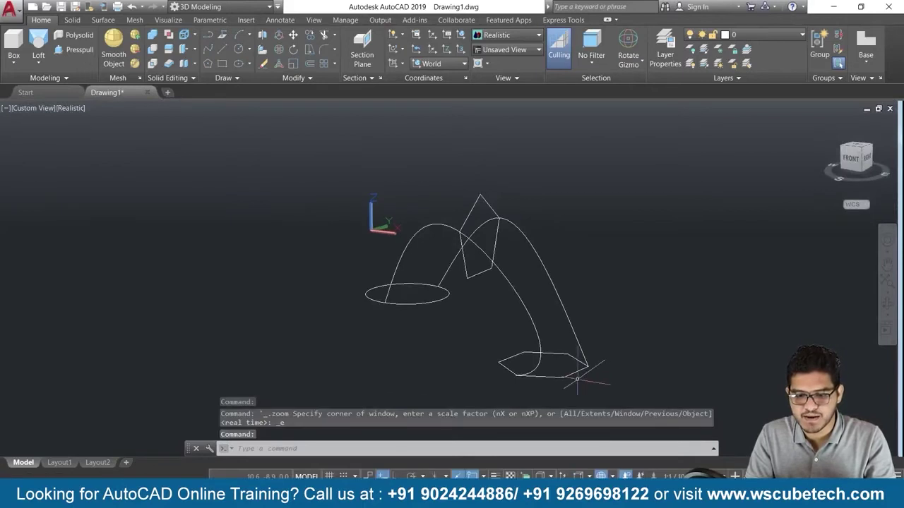
{"action": "left_click", "coordinate": [542, 354]}
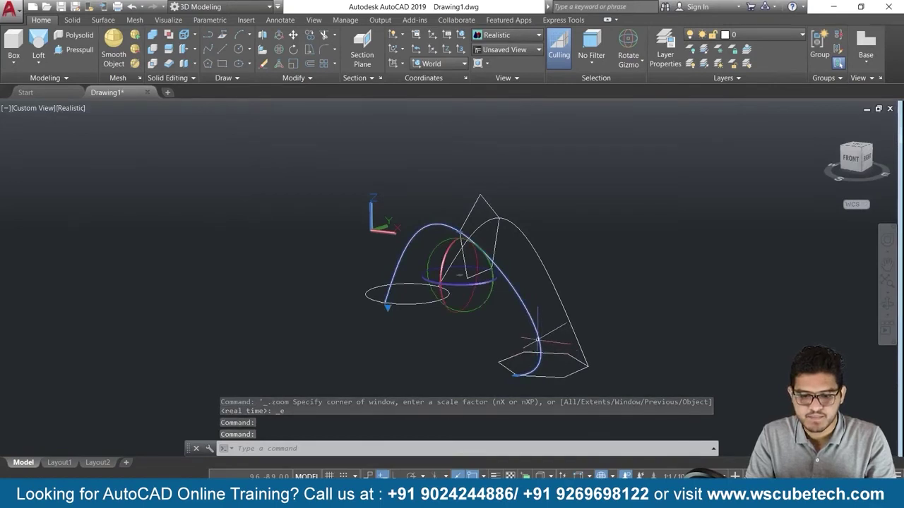
{"action": "key", "text": "Escape"}
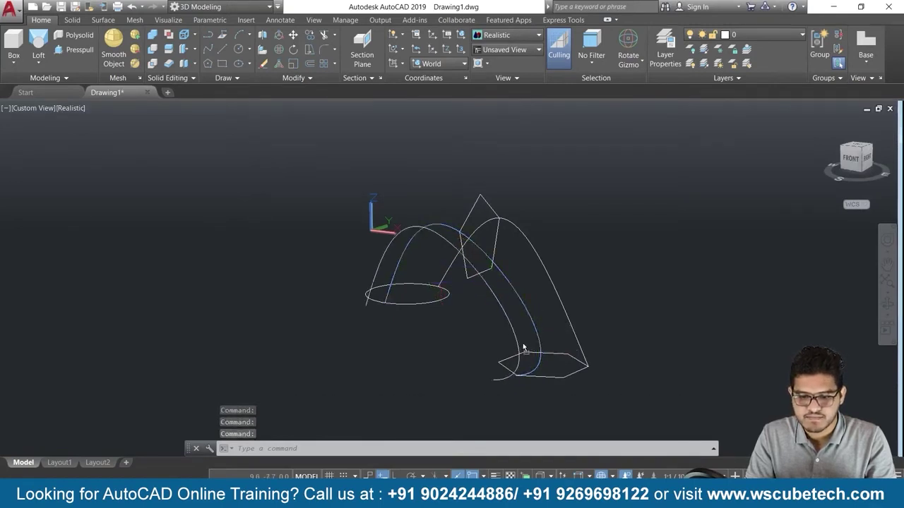
{"action": "key", "text": "ctrl+z"}
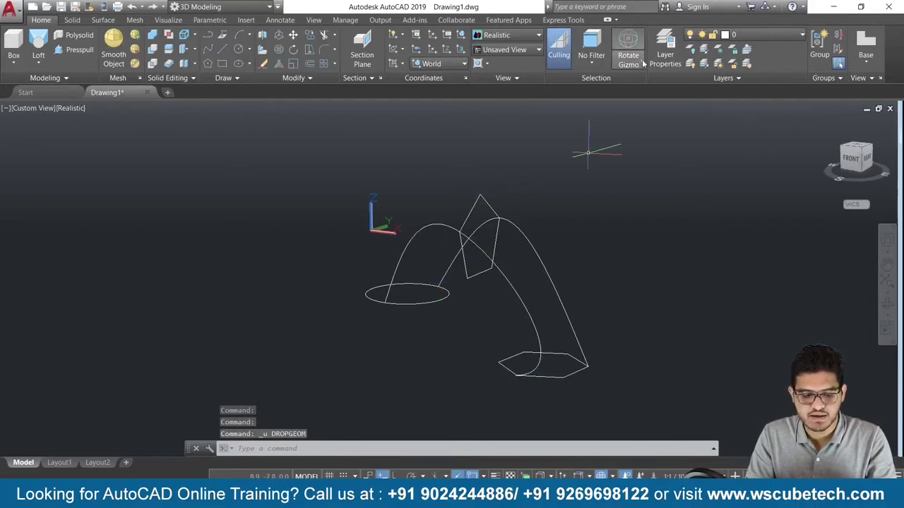
{"action": "left_click", "coordinate": [513, 285]}
{"action": "key", "text": "Delete"}
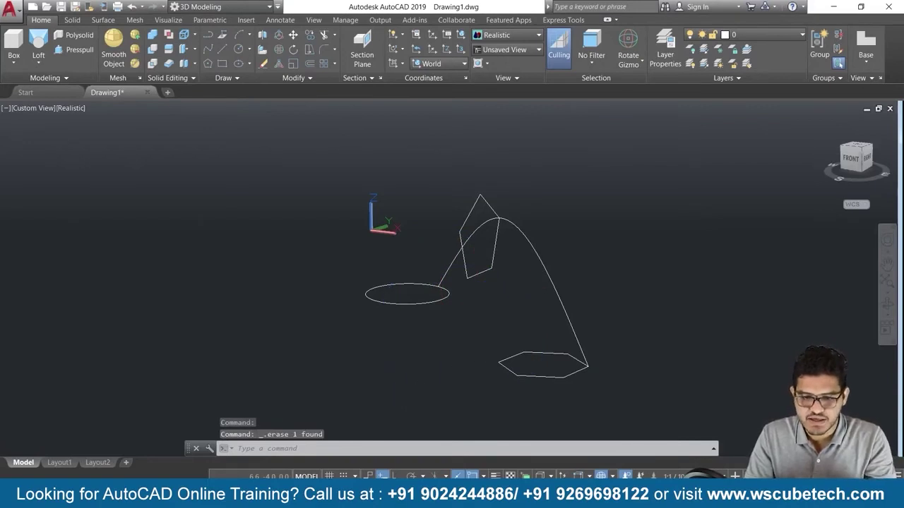
{"action": "middle_click_drag", "start_coordinate": [455, 343], "coordinate": [540, 353], "text": "shift"}
- Draw a new spline from the circle's lower edge past the pentagon to the hexagon's corner
{"action": "type", "text": "s"}
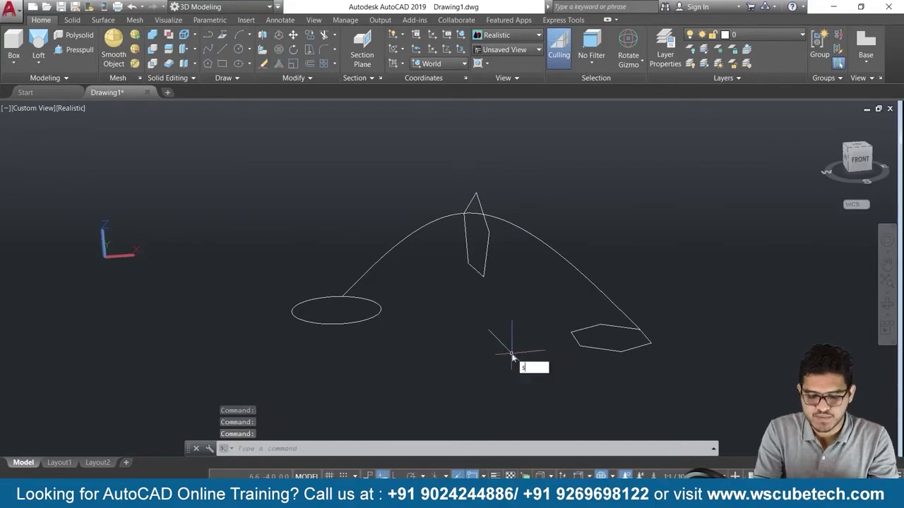
{"action": "type", "text": "l"}
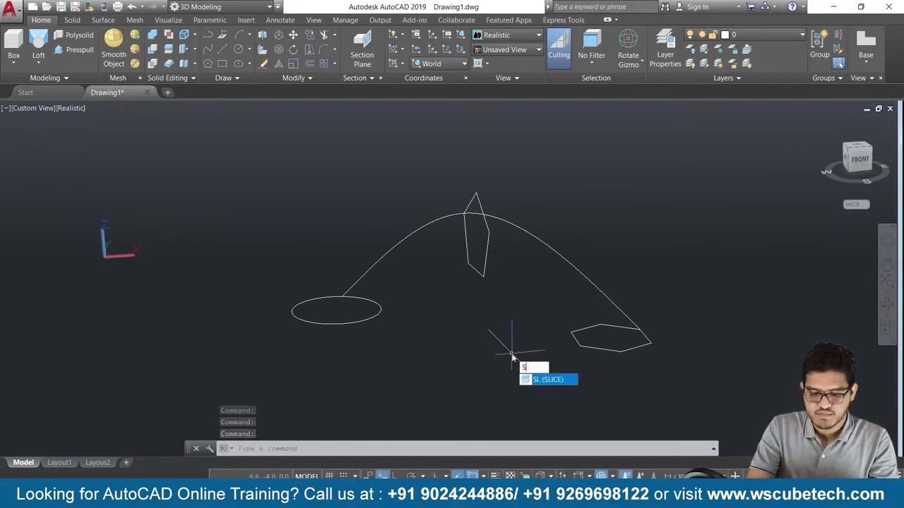
{"action": "type", "text": "p"}
{"action": "key", "text": "Escape"}
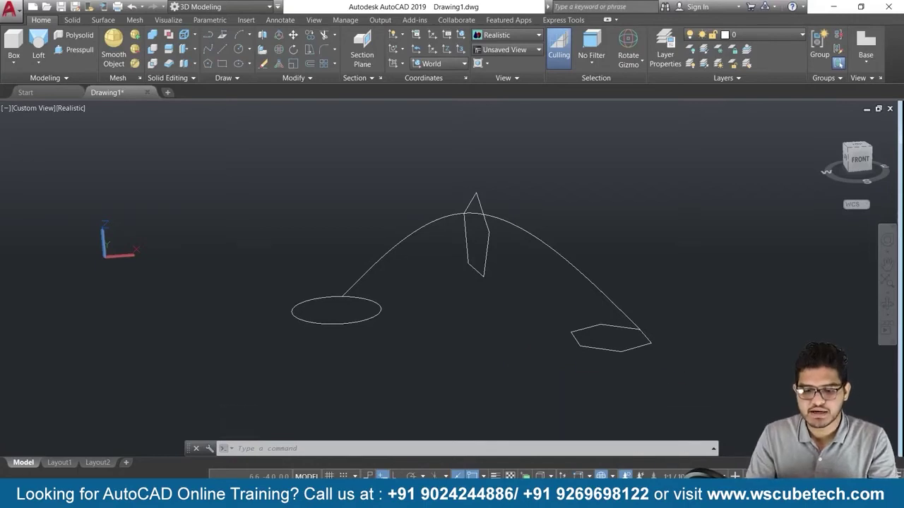
{"action": "left_click", "coordinate": [330, 323]}
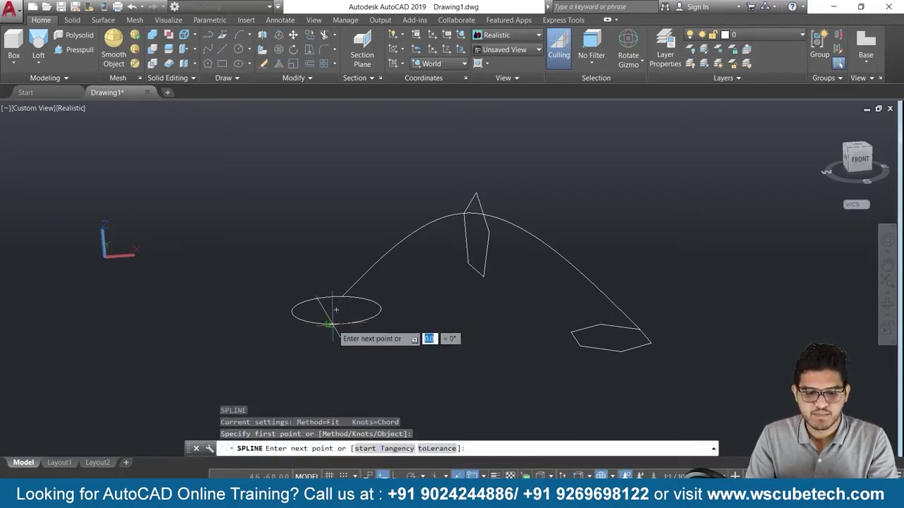
{"action": "left_click", "coordinate": [476, 235]}
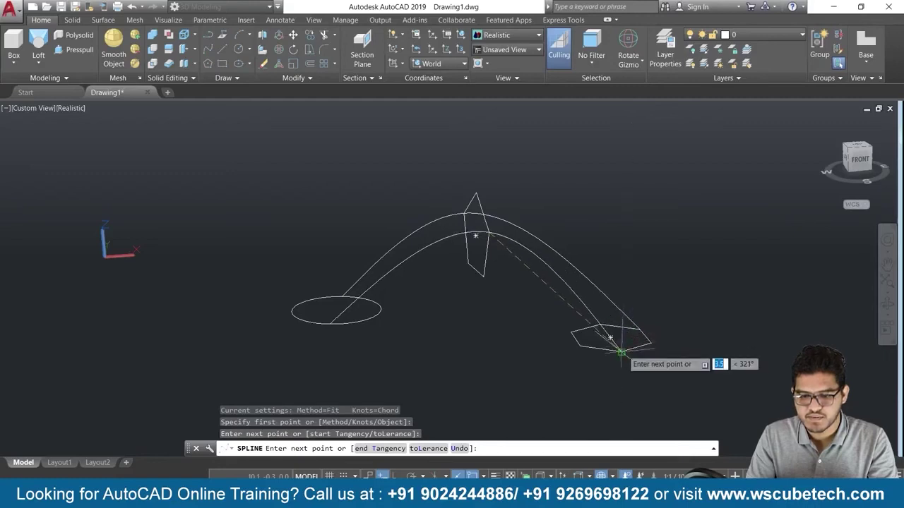
{"action": "left_click", "coordinate": [620, 351]}
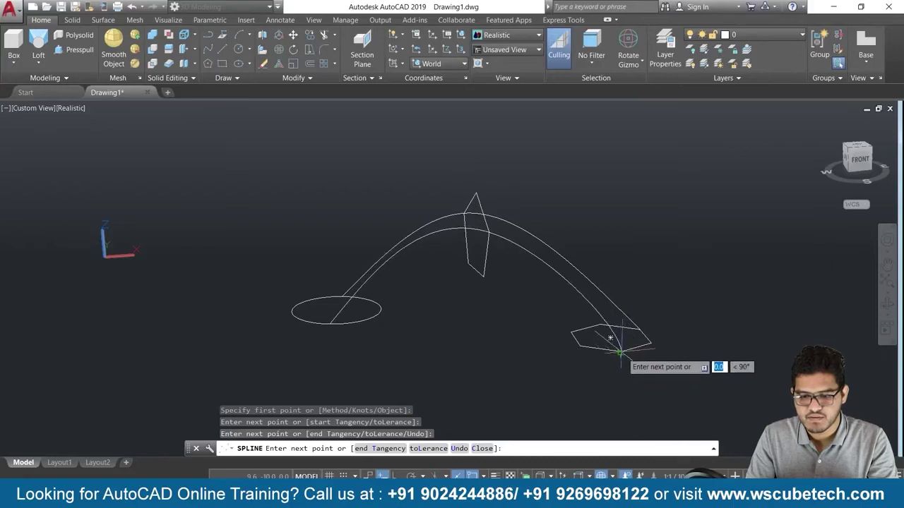
{"action": "key", "text": "Return"}
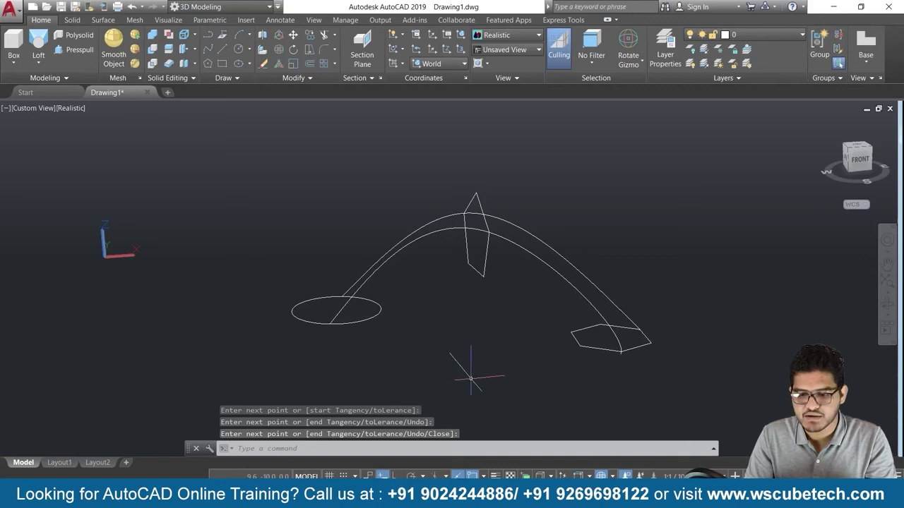
{"action": "middle_click_drag", "start_coordinate": [489, 337], "coordinate": [552, 349]}
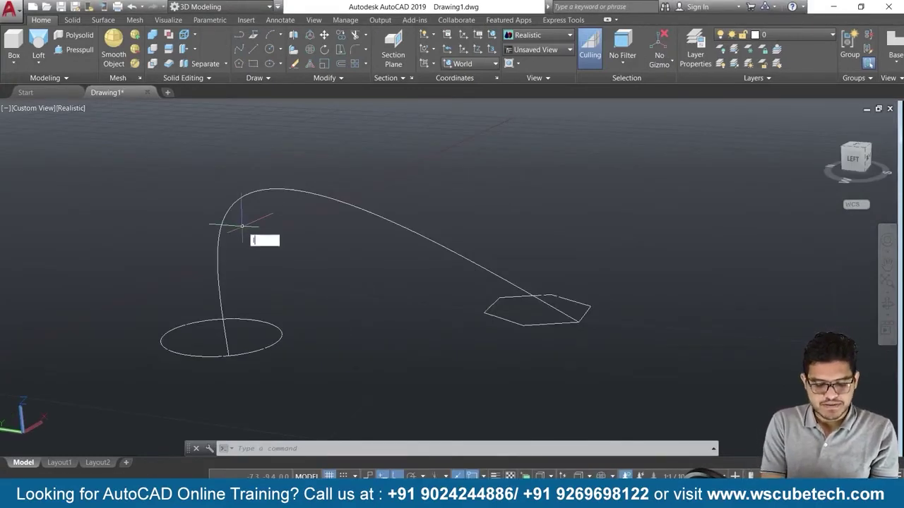
- Loft the circle to the hexagon using the spline as the guide curve
{"action": "type", "text": "O"}
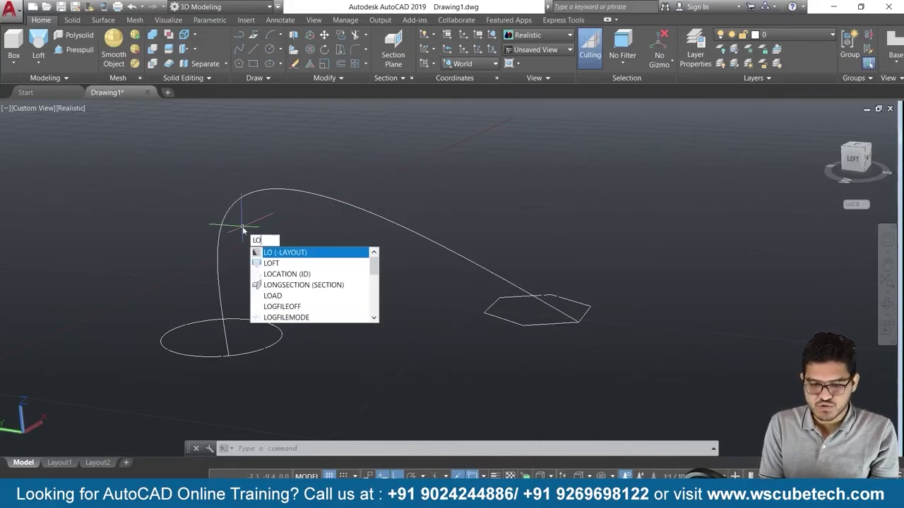
{"action": "key", "text": "Down"}
{"action": "key", "text": "Return"}
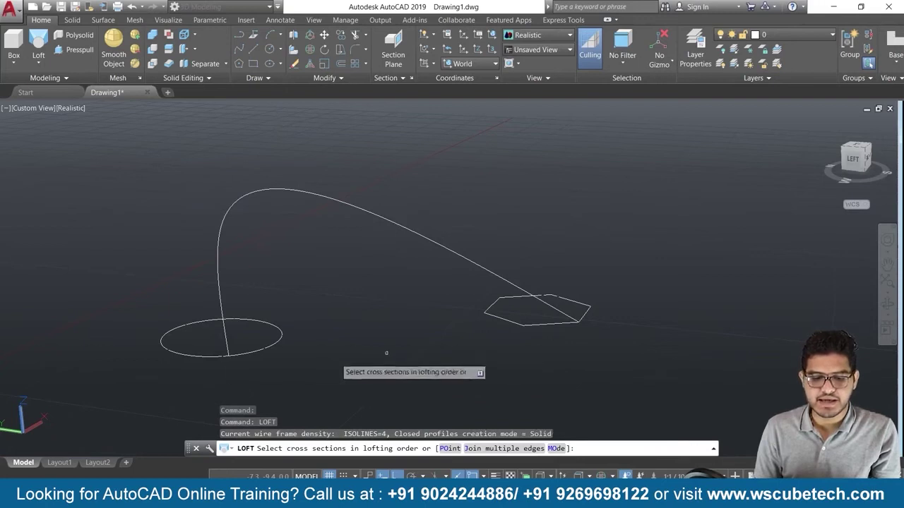
{"action": "left_click", "coordinate": [240, 354]}
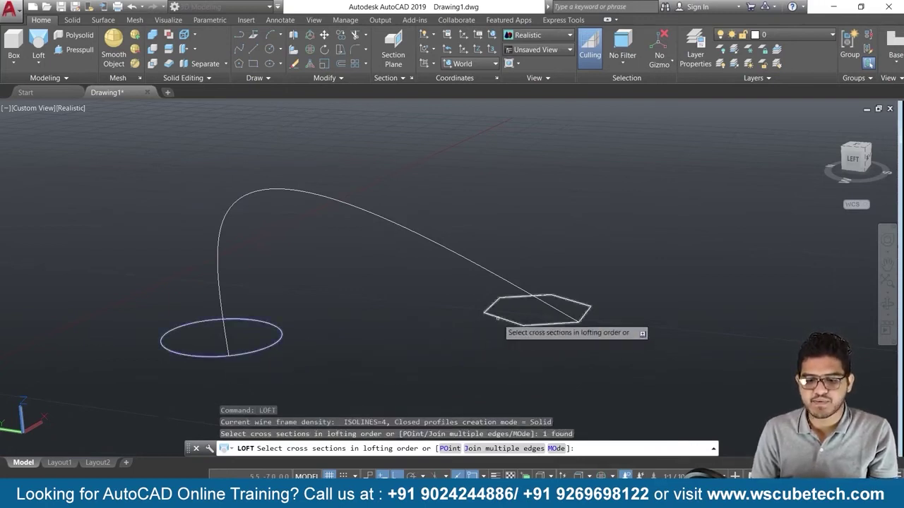
{"action": "left_click", "coordinate": [498, 317]}
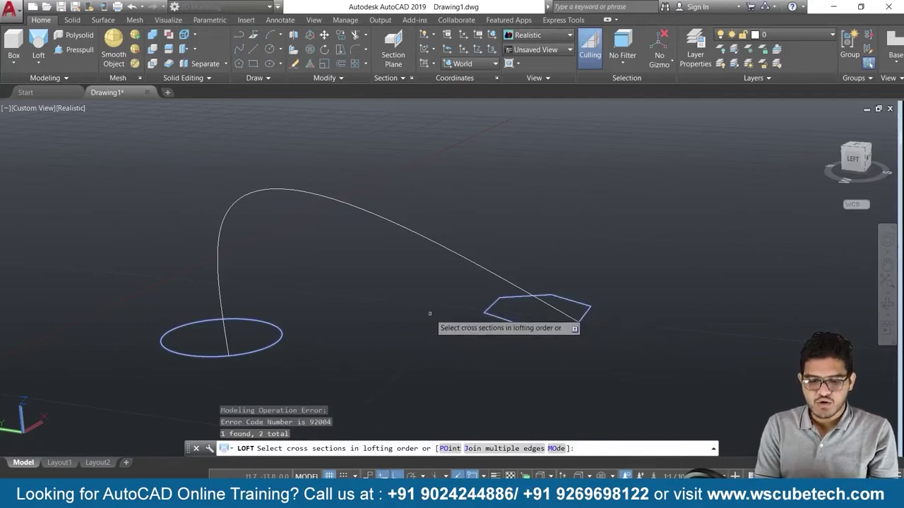
{"action": "key", "text": "Return"}
{"action": "type", "text": "G"}
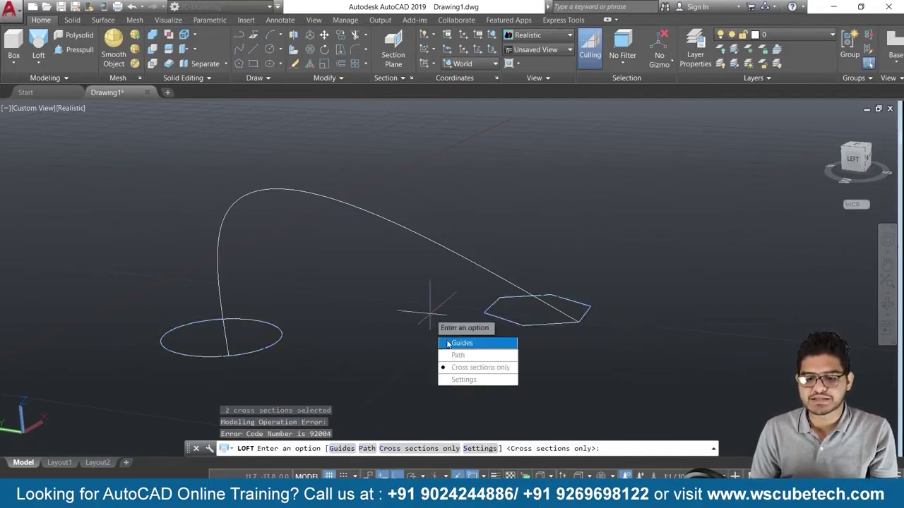
{"action": "key", "text": "Return"}
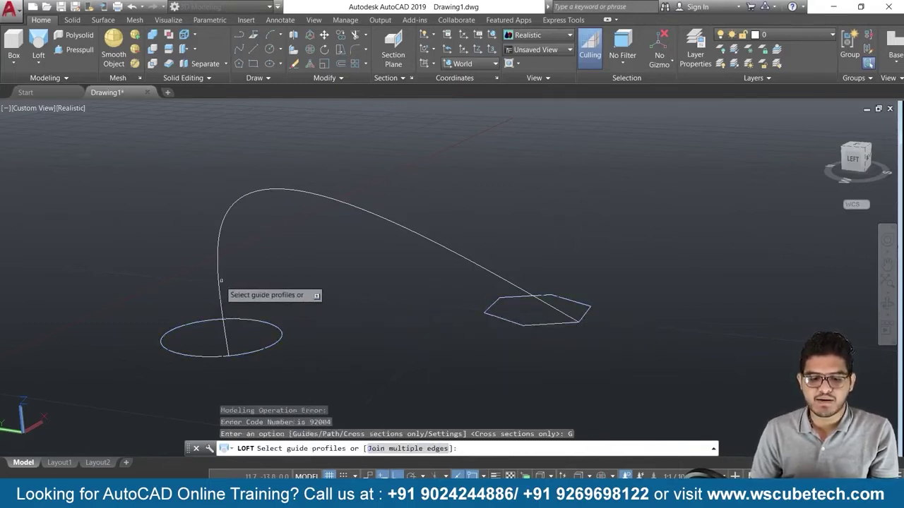
{"action": "left_click", "coordinate": [218, 280]}
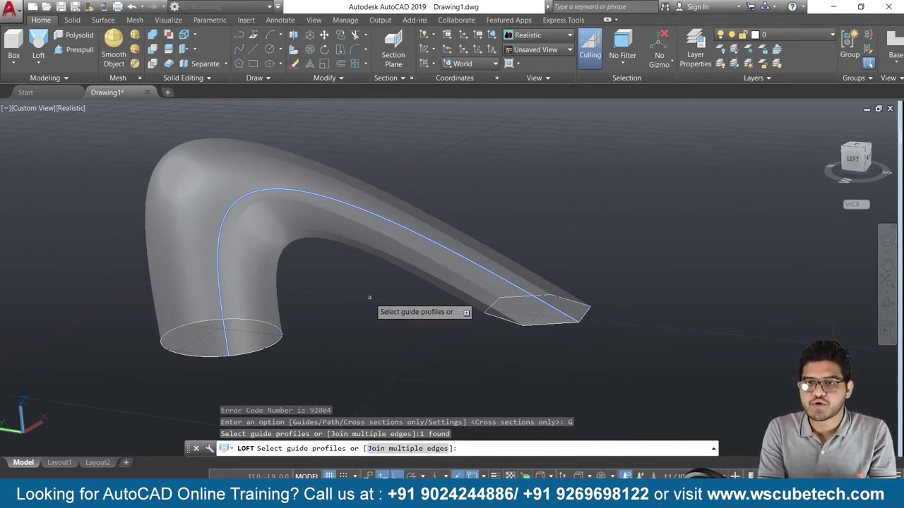
{"action": "key", "text": "Return"}
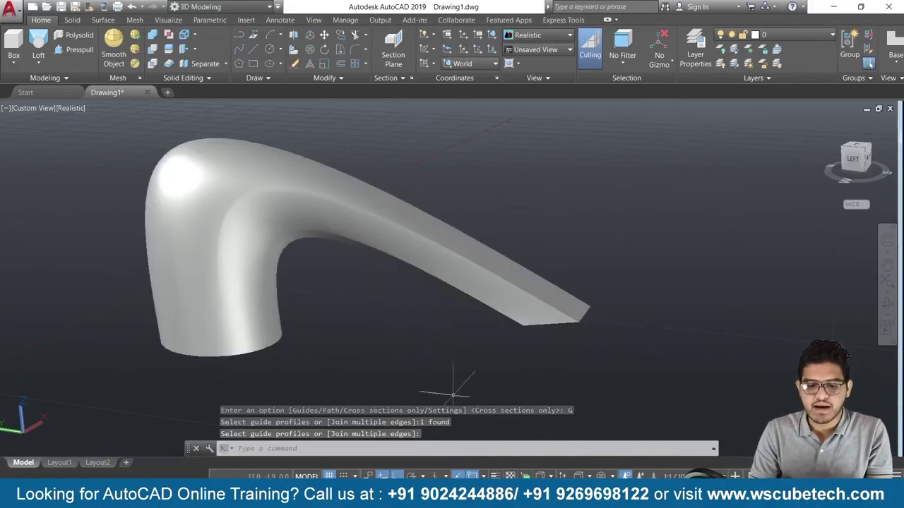
- Zoom, orbit and pan to inspect the curved faucet-shaped loft
{"action": "middle_click", "coordinate": [442, 375]}
{"action": "mouse_move", "coordinate": [442, 375]}
{"action": "middle_mouse_down", "text": "shift"}
{"action": "mouse_move", "coordinate": [448, 384]}
{"action": "mouse_move", "coordinate": [419, 387]}
{"action": "middle_mouse_up", "text": "shift"}
{"action": "scroll", "coordinate": [432, 366], "scroll_direction": "down", "scroll_amount": 2}
{"action": "scroll", "coordinate": [434, 368], "scroll_direction": "down", "scroll_amount": 1}
{"action": "middle_click_drag", "start_coordinate": [572, 360], "coordinate": [461, 306]}
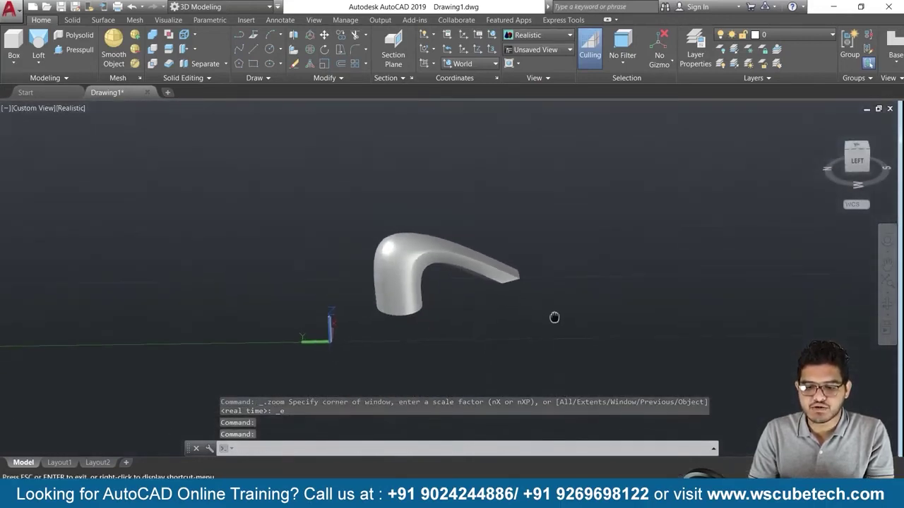
{"action": "scroll", "coordinate": [457, 290], "scroll_direction": "up", "scroll_amount": 2}
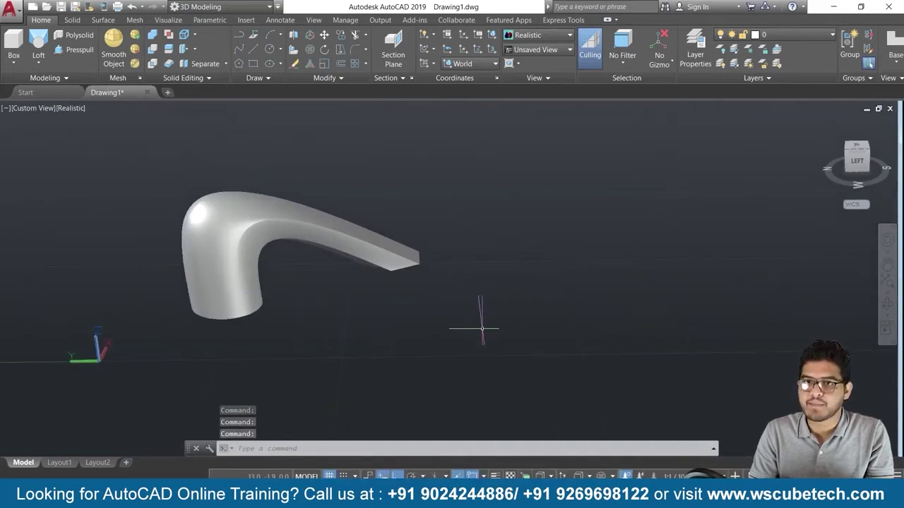
{"action": "scroll", "coordinate": [480, 334], "scroll_direction": "down", "scroll_amount": 2}
{"action": "scroll", "coordinate": [478, 322], "scroll_direction": "up", "scroll_amount": 2}
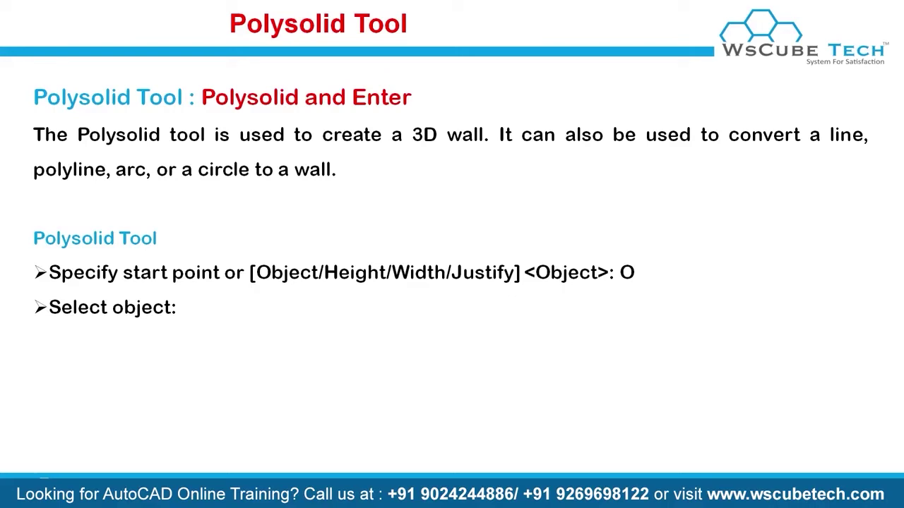
- Switch to the presentation to show the Polysolid Tool slide
{"action": "key", "text": "alt+Tab"}
{"action": "key", "text": "alt+Tab"}
{"action": "key", "text": "alt+Tab"}
{"action": "key", "text": "alt+Tab"}
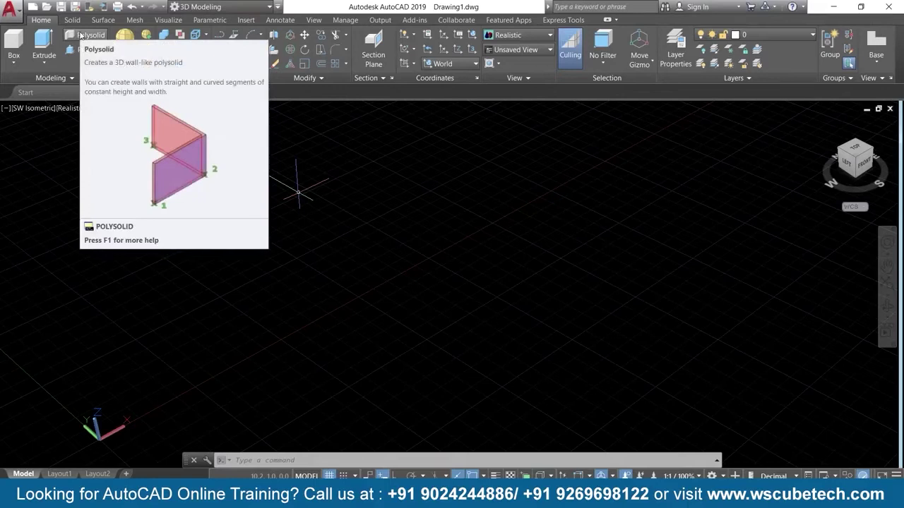
- Launch Polysolid from the Home tab's Modeling panel in the empty SW isometric drawing
{"action": "left_click", "coordinate": [84, 35]}
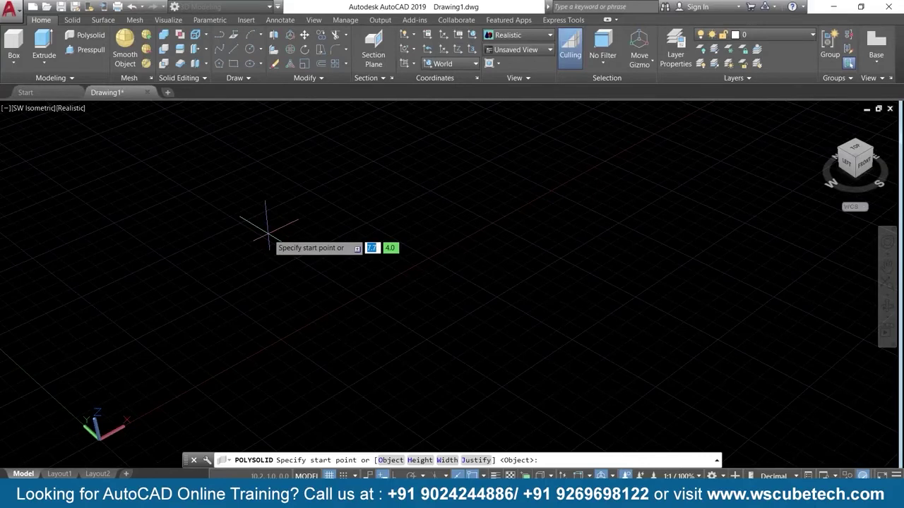
- Draw three right-angled polysolid walls with Ortho on, the first about 11.6 long, then Close the box
{"action": "left_click", "coordinate": [262, 300]}
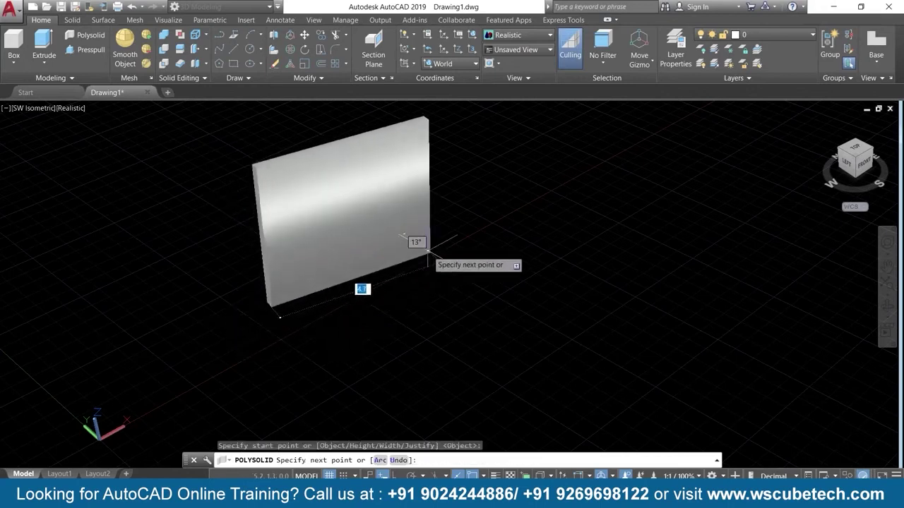
{"action": "scroll", "coordinate": [427, 250], "scroll_direction": "down", "scroll_amount": 1}
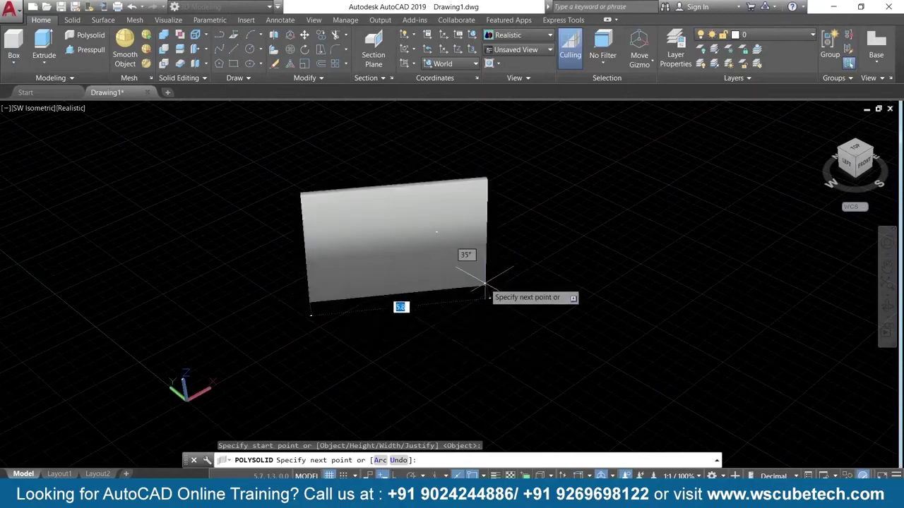
{"action": "middle_click_drag", "start_coordinate": [486, 285], "coordinate": [487, 273], "text": "shift"}
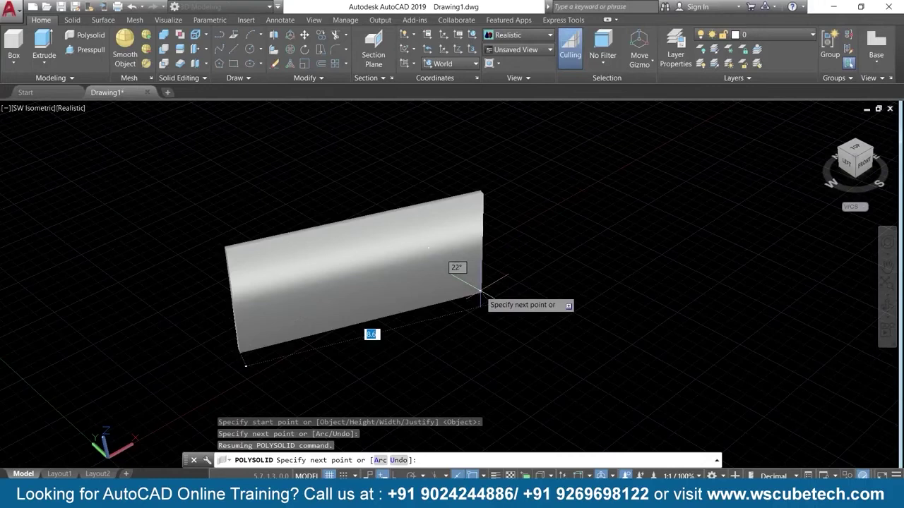
{"action": "key", "text": "F8"}
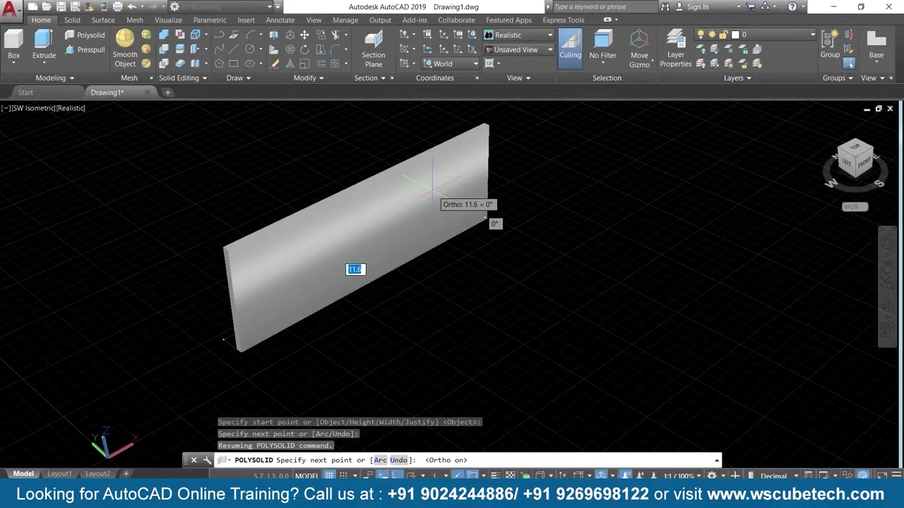
{"action": "left_click", "coordinate": [487, 216]}
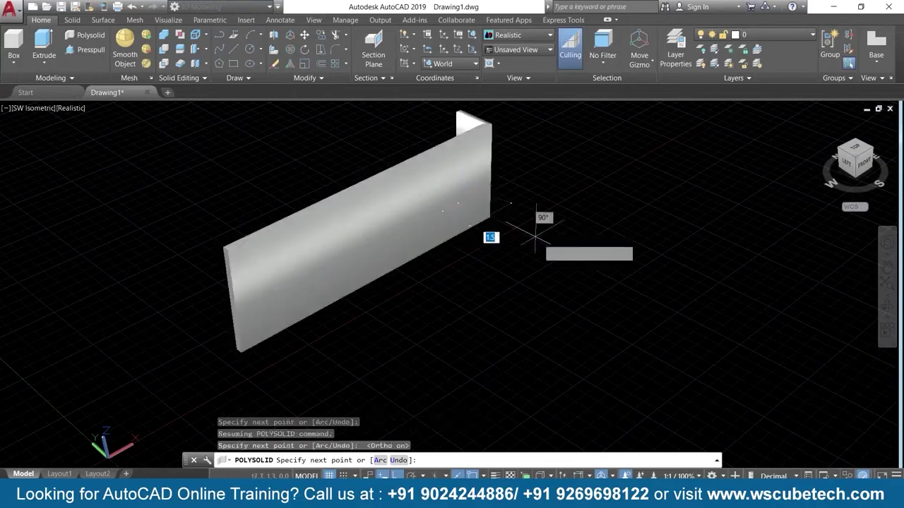
{"action": "mouse_move", "coordinate": [688, 308]}
{"action": "middle_mouse_down"}
{"action": "mouse_move", "coordinate": [648, 231]}
{"action": "mouse_move", "coordinate": [649, 247]}
{"action": "middle_mouse_up"}
{"action": "left_click", "coordinate": [667, 270]}
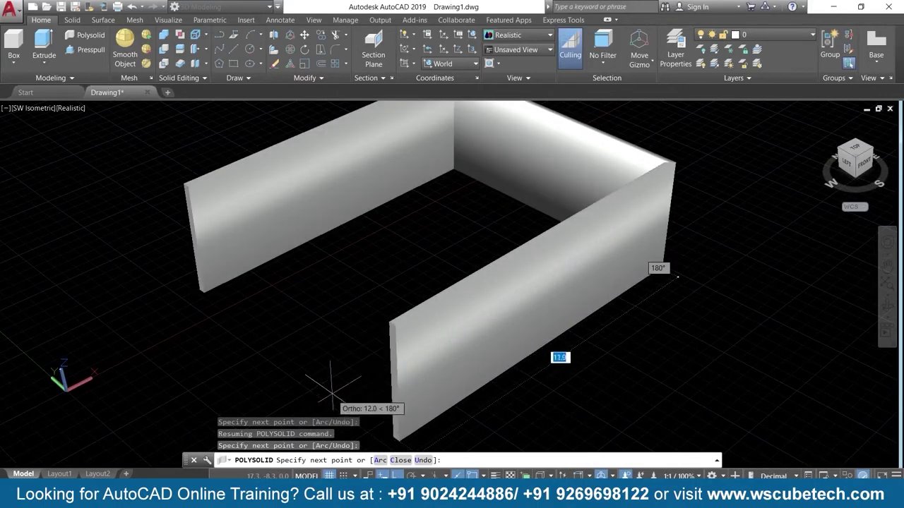
{"action": "left_click", "coordinate": [319, 372]}
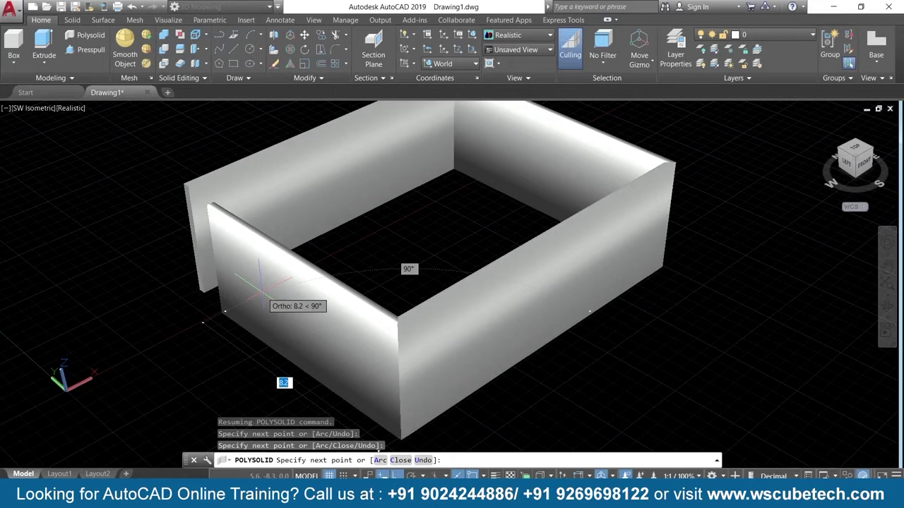
{"action": "type", "text": "c"}
{"action": "key", "text": "Return"}
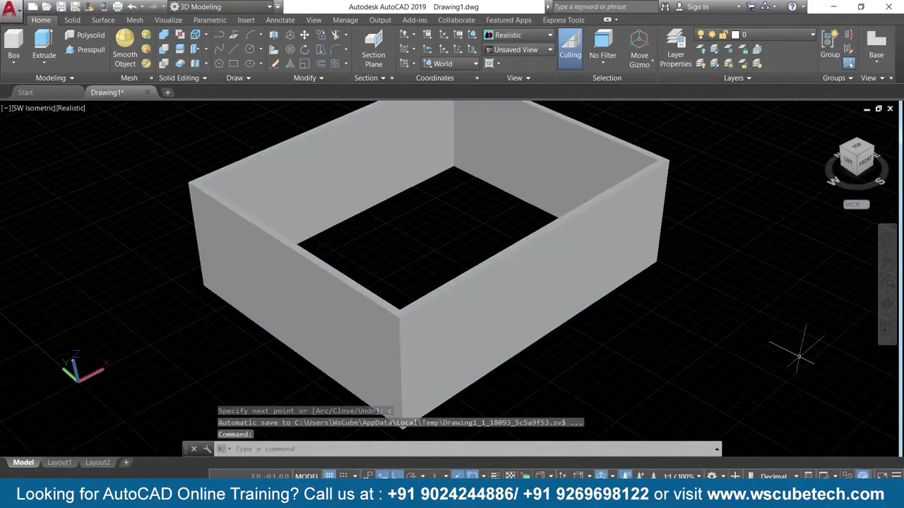
- Shift the wall box lower left and start a new polysolid (height 4.0, width 0.3, centre)
{"action": "scroll", "coordinate": [667, 300], "scroll_direction": "down", "scroll_amount": 2}
{"action": "scroll", "coordinate": [667, 300], "scroll_direction": "down", "scroll_amount": 2}
{"action": "middle_click_drag", "start_coordinate": [668, 300], "coordinate": [575, 327]}
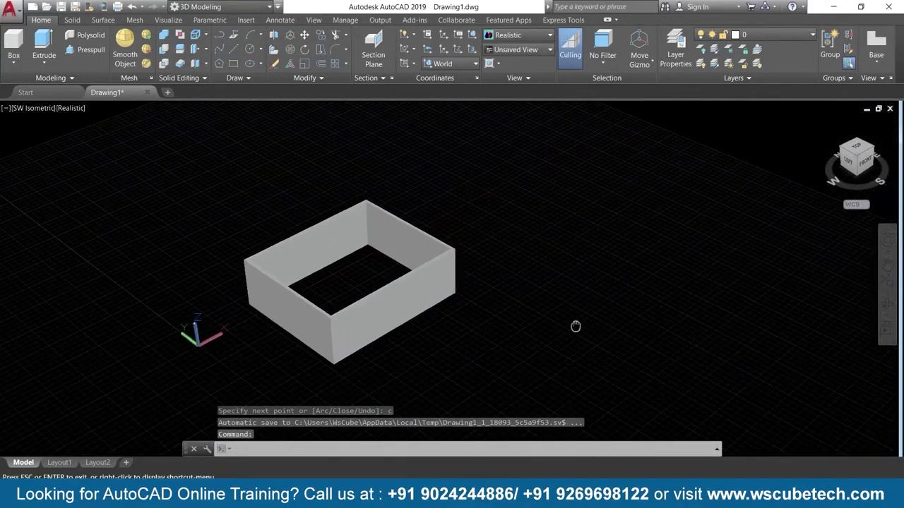
{"action": "scroll", "coordinate": [529, 326], "scroll_direction": "up", "scroll_amount": 2}
{"action": "middle_click_drag", "start_coordinate": [538, 295], "coordinate": [424, 302]}
{"action": "scroll", "coordinate": [430, 293], "scroll_direction": "up", "scroll_amount": 1}
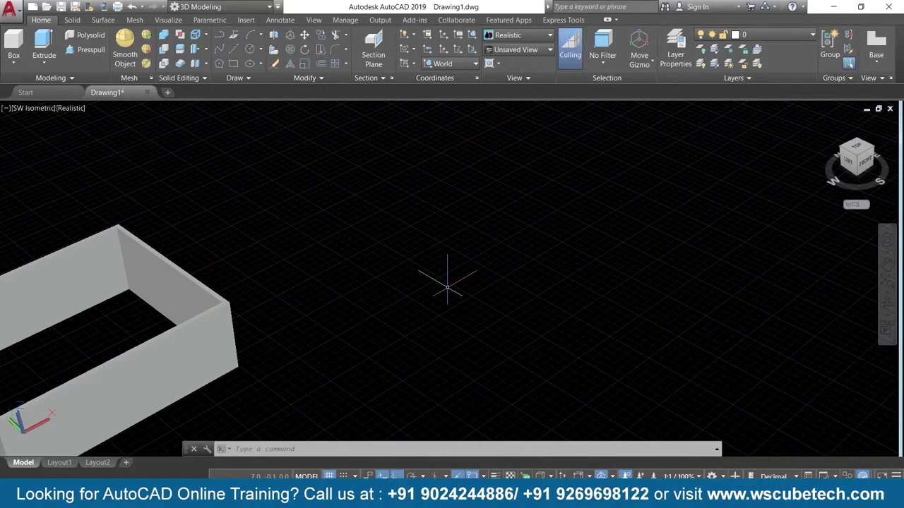
{"action": "type", "text": "polysolid"}
{"action": "key", "text": "Return"}
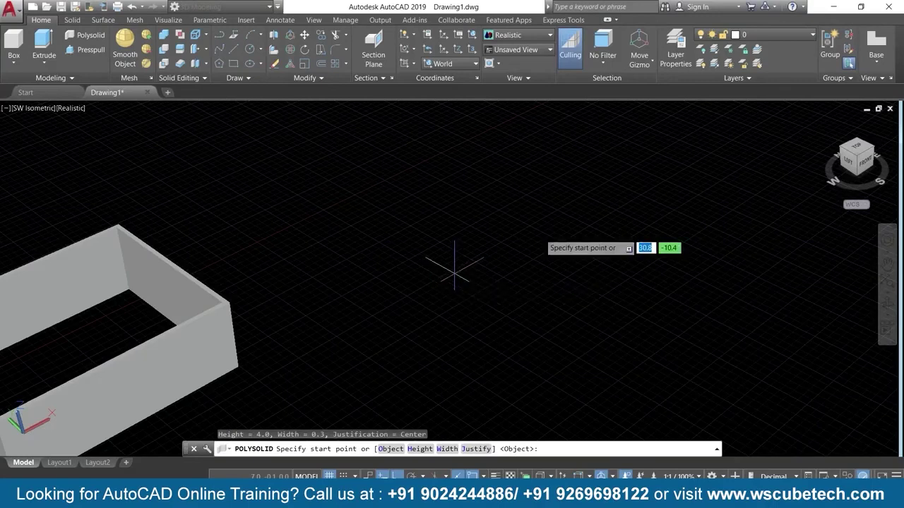
- Draw the new wall's straight first segment, then switch it to Arc mode
{"action": "left_click", "coordinate": [368, 250]}
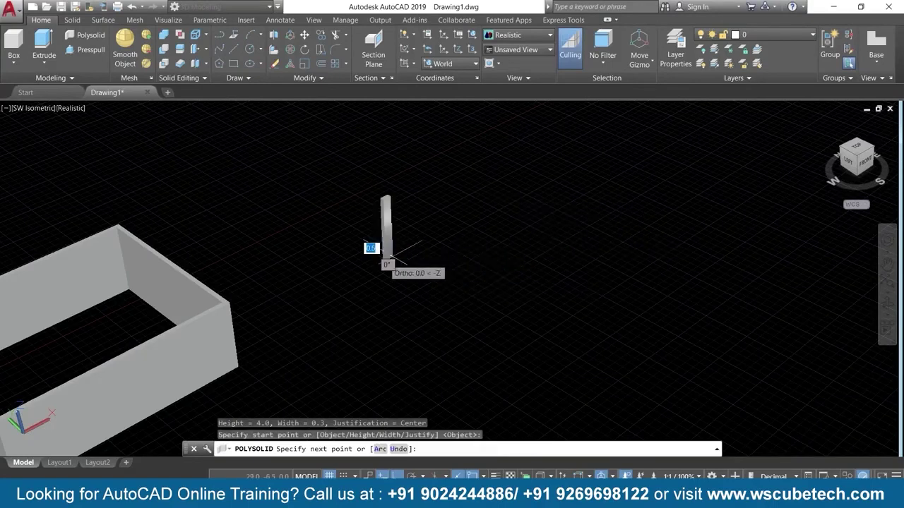
{"action": "left_click", "coordinate": [530, 193]}
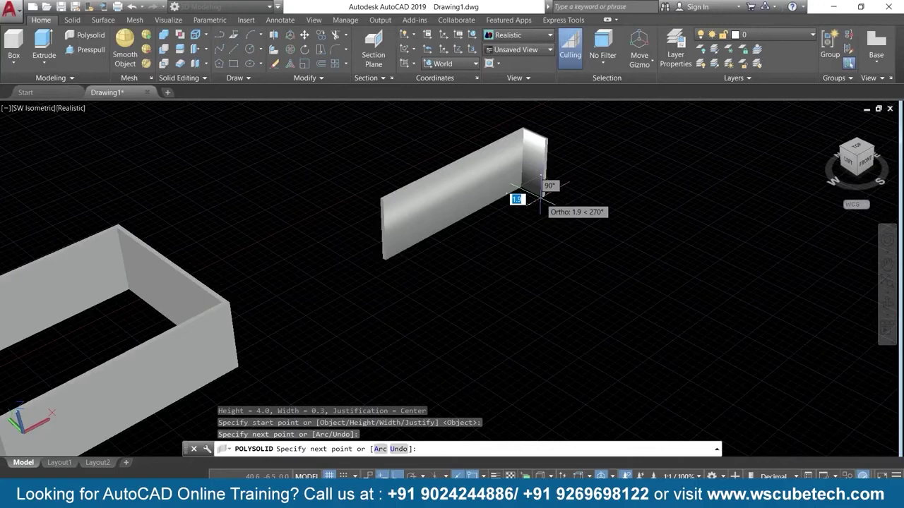
{"action": "type", "text": "a"}
{"action": "key", "text": "Return"}
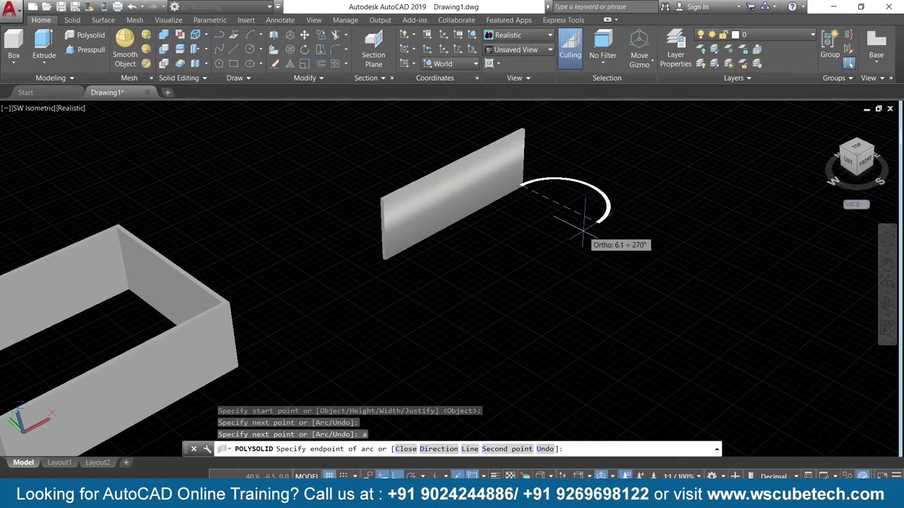
- With Ortho off, curve the wall through several connected arcs into a looping S-shape
{"action": "key", "text": "F8"}
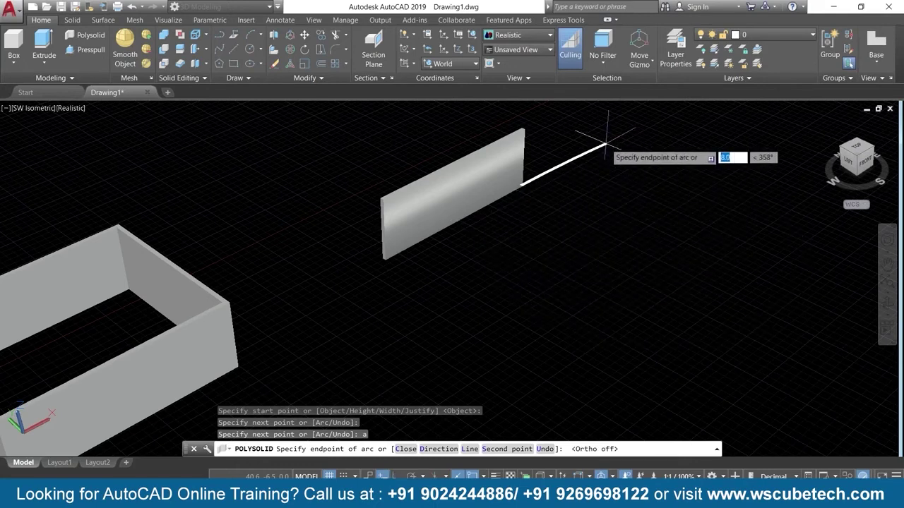
{"action": "middle_click_drag", "start_coordinate": [605, 185], "coordinate": [469, 315]}
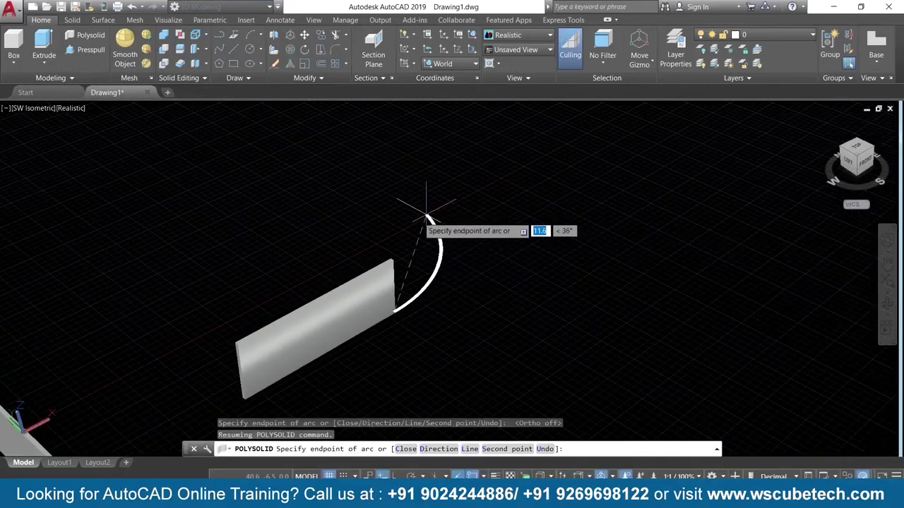
{"action": "left_click", "coordinate": [452, 206]}
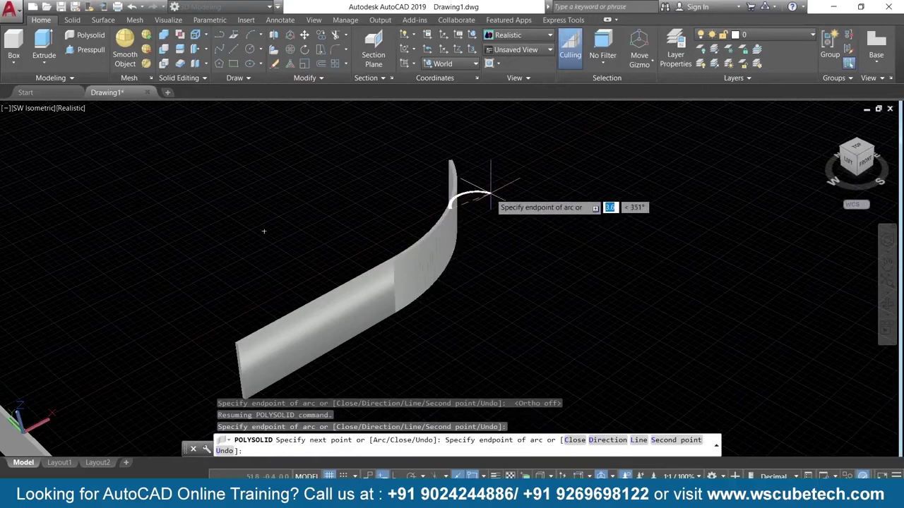
{"action": "left_click", "coordinate": [569, 228]}
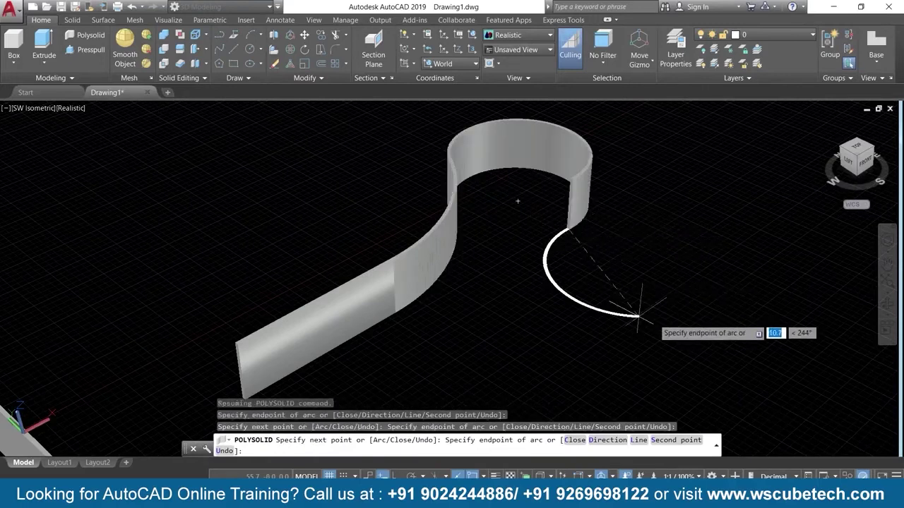
{"action": "left_click", "coordinate": [684, 301]}
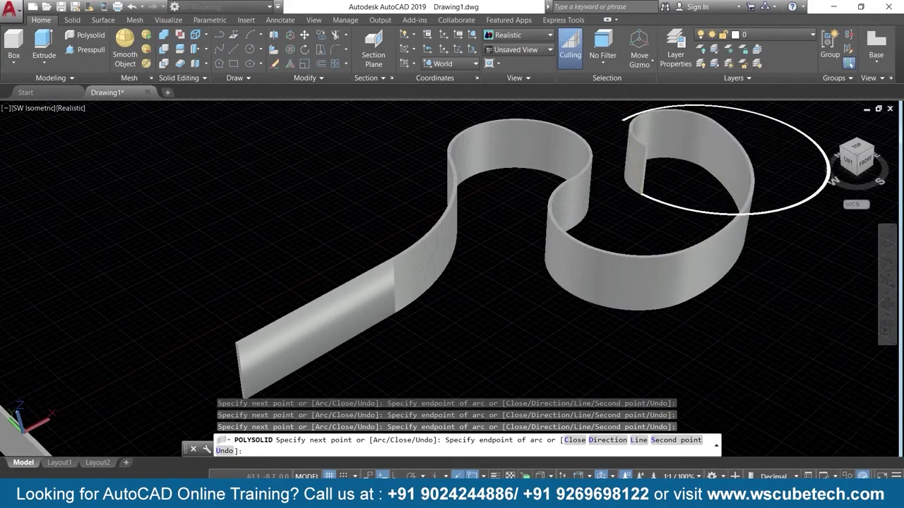
{"action": "left_click", "coordinate": [631, 133]}
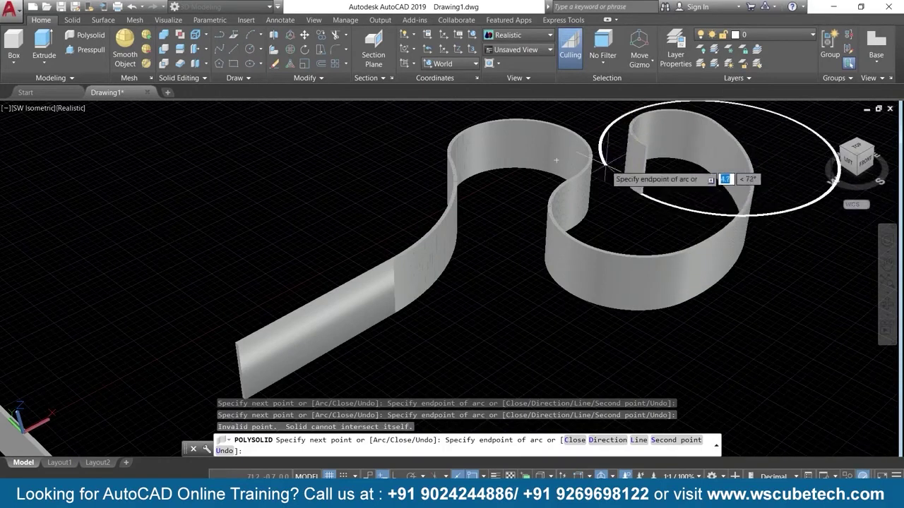
{"action": "left_click", "coordinate": [639, 214]}
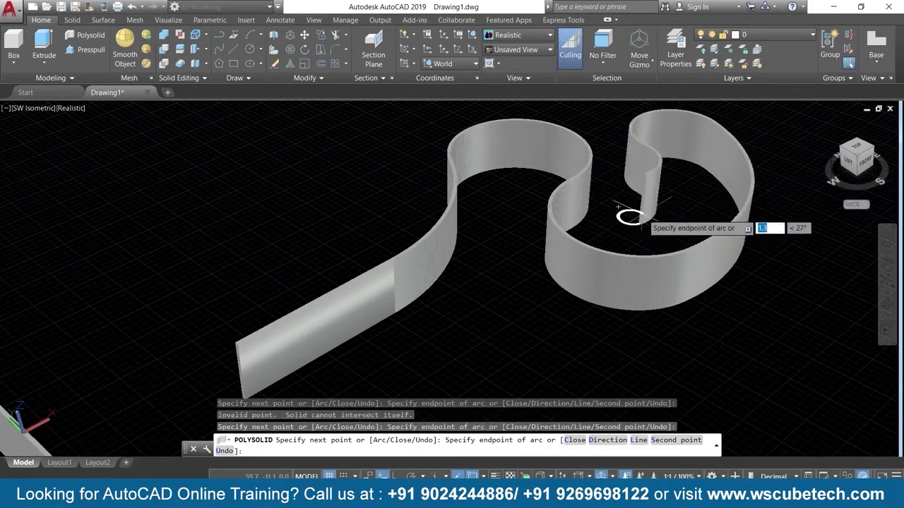
{"action": "key", "text": "Return"}
{"action": "scroll", "coordinate": [436, 237], "scroll_direction": "up", "scroll_amount": 3}
{"action": "middle_click_drag", "start_coordinate": [433, 238], "coordinate": [362, 226]}
{"action": "scroll", "coordinate": [432, 254], "scroll_direction": "down", "scroll_amount": 5}
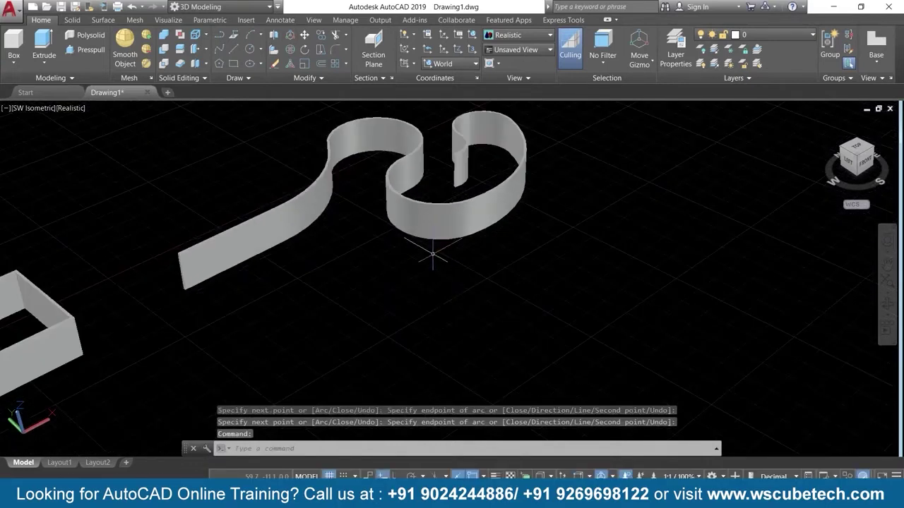
{"action": "middle_click_drag", "start_coordinate": [455, 309], "coordinate": [422, 262]}
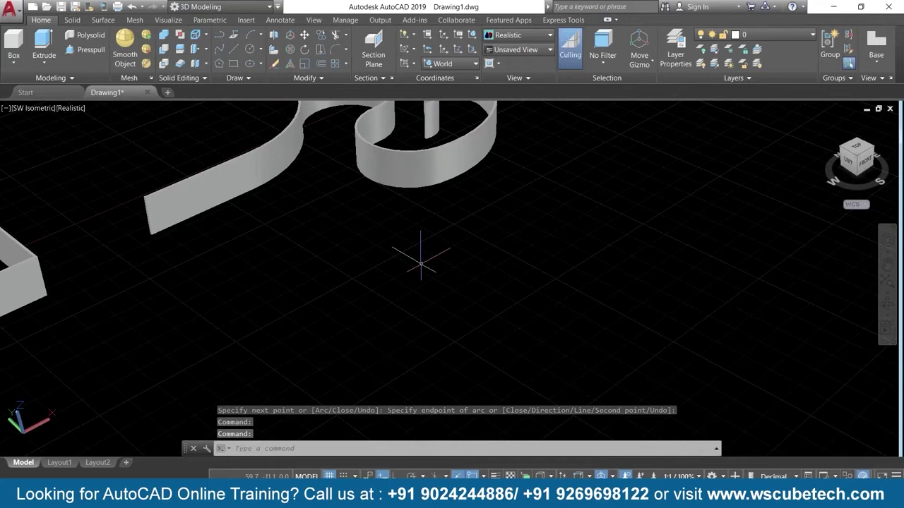
- Start another polysolid wall that begins with an arc, setting its starting direction and end point
{"action": "key", "text": "Return"}
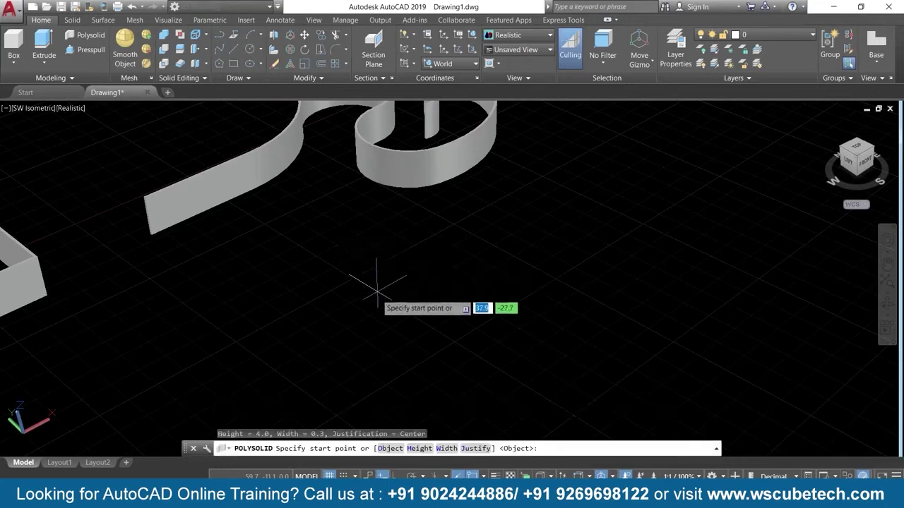
{"action": "left_click", "coordinate": [339, 339]}
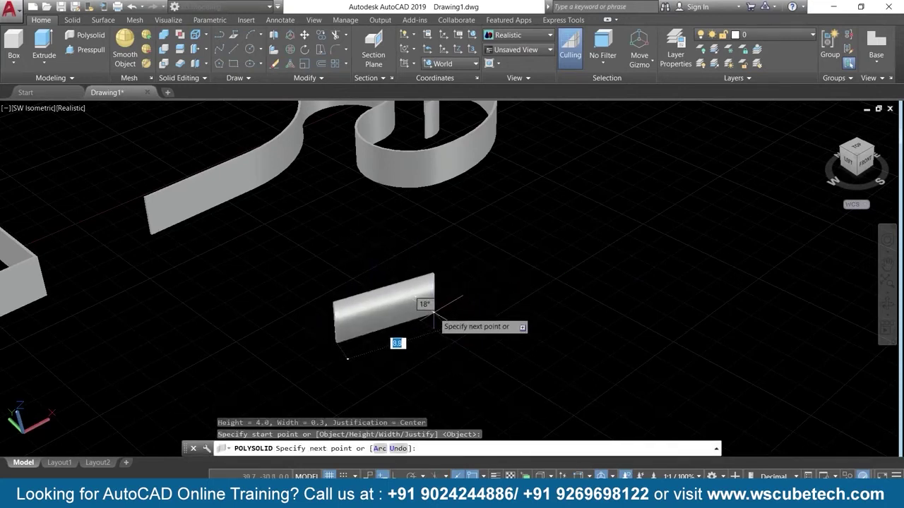
{"action": "type", "text": "a"}
{"action": "key", "text": "Return"}
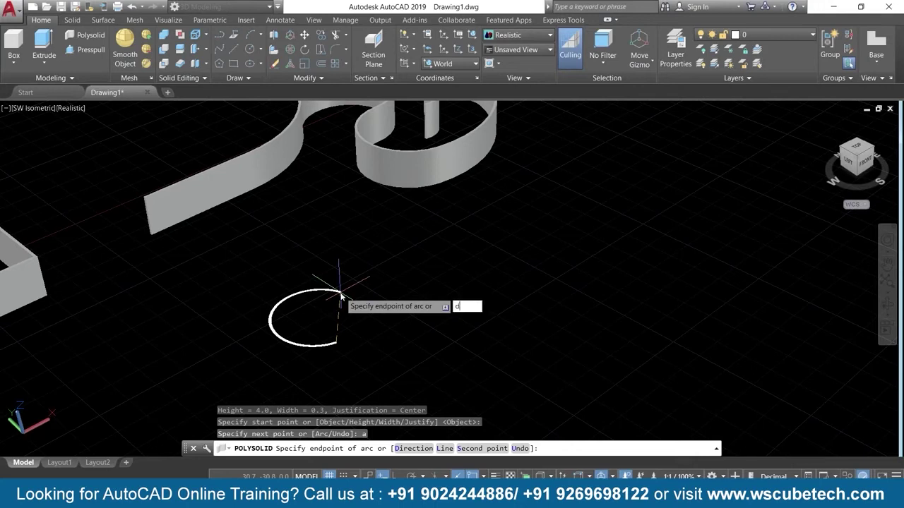
{"action": "key", "text": "Return"}
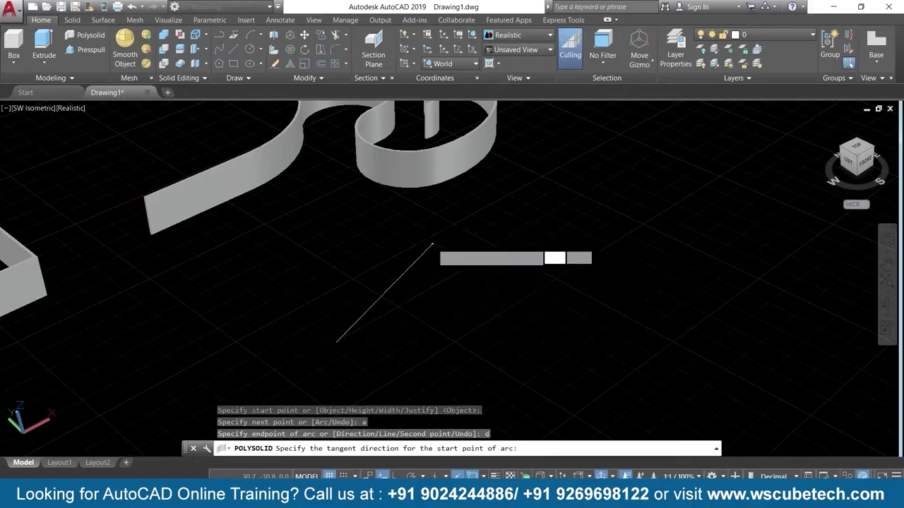
{"action": "left_click", "coordinate": [432, 244]}
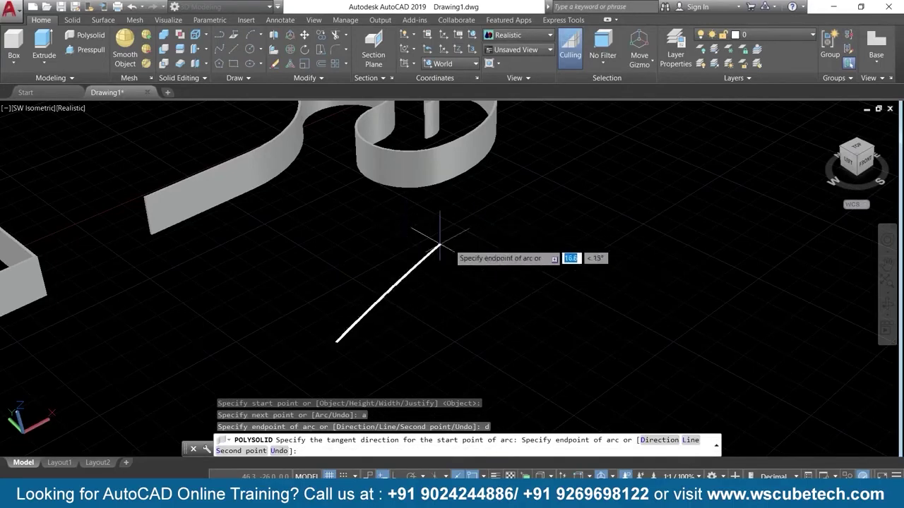
{"action": "left_click", "coordinate": [493, 272]}
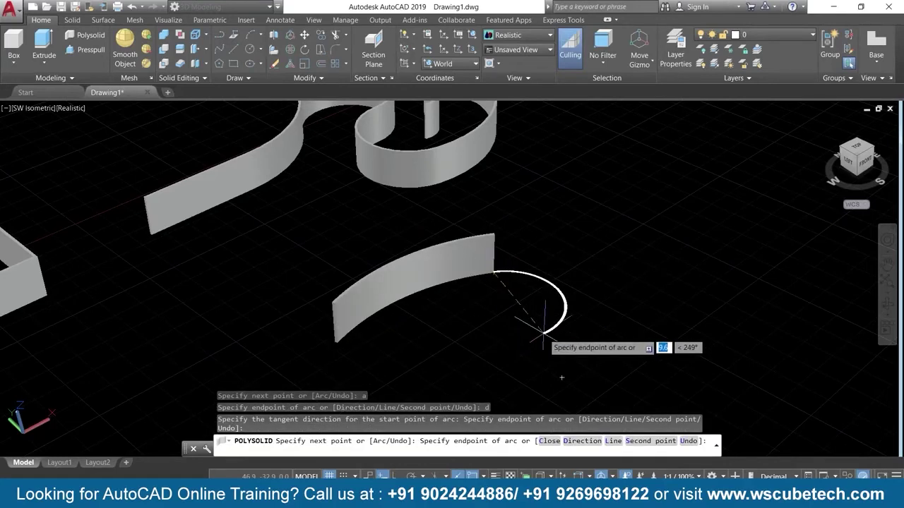
- Switch back to straight segments and add two runs forming a V
{"action": "type", "text": "l"}
{"action": "key", "text": "Return"}
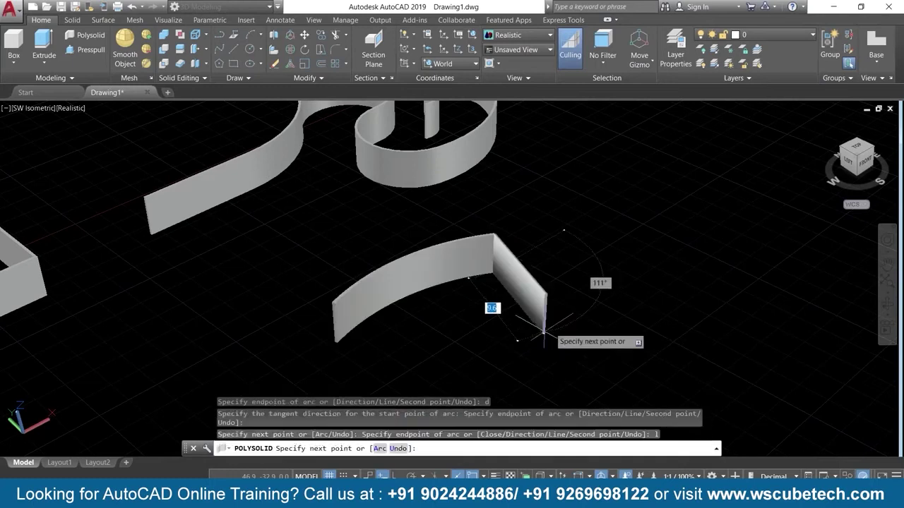
{"action": "left_click", "coordinate": [606, 152]}
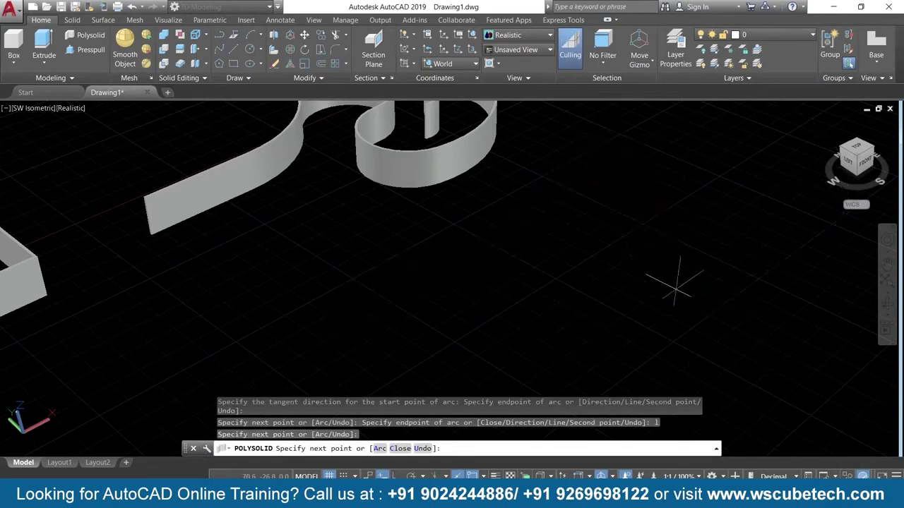
{"action": "left_click", "coordinate": [674, 285]}
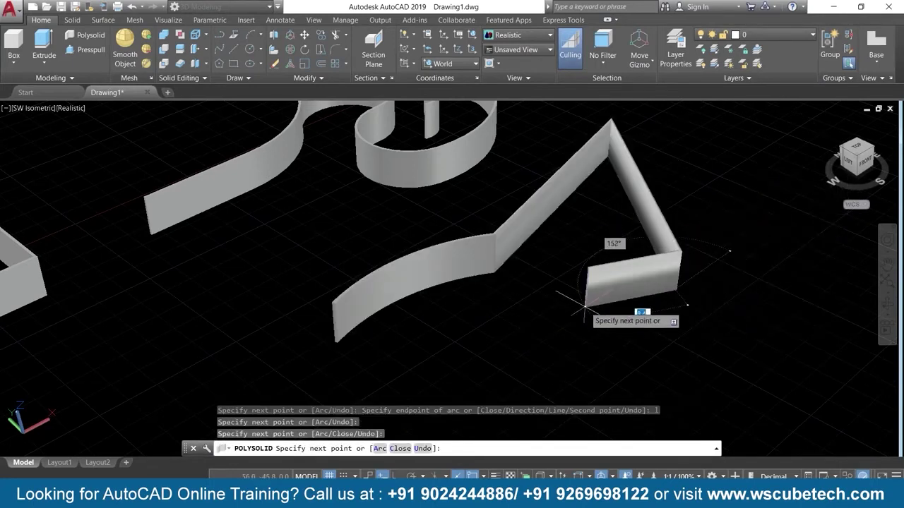
{"action": "mouse_move", "coordinate": [536, 305]}
{"action": "middle_mouse_down"}
{"action": "mouse_move", "coordinate": [524, 211]}
{"action": "mouse_move", "coordinate": [526, 232]}
{"action": "middle_mouse_up"}
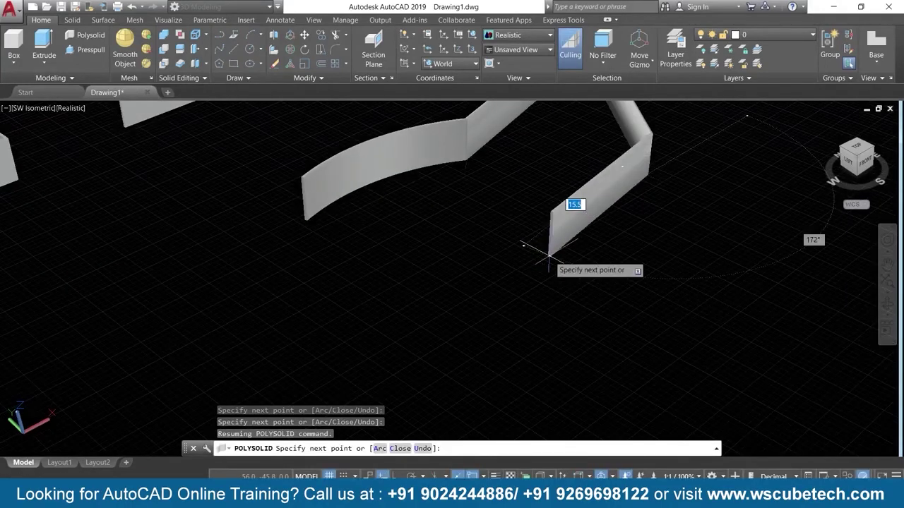
- Add an arc through a chosen second point, forming a large circular loop, then end the wall
{"action": "type", "text": "a"}
{"action": "key", "text": "Return"}
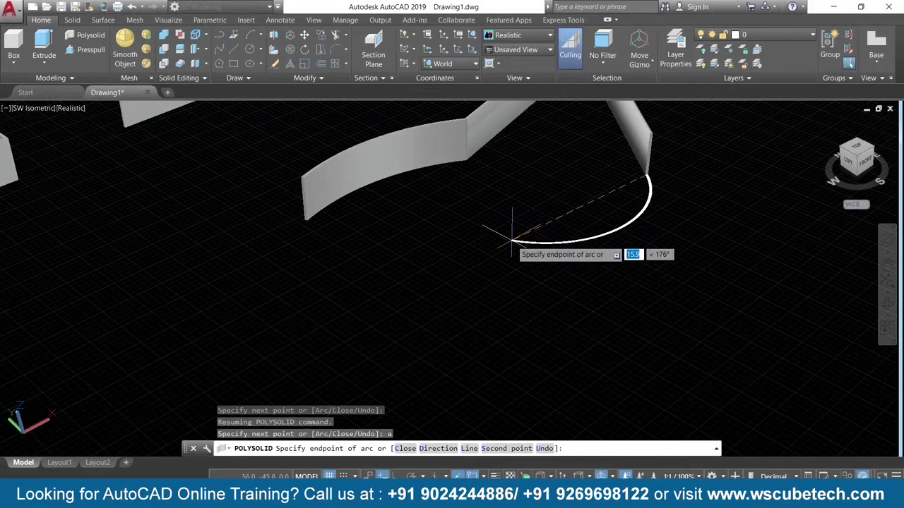
{"action": "type", "text": "s"}
{"action": "key", "text": "Return"}
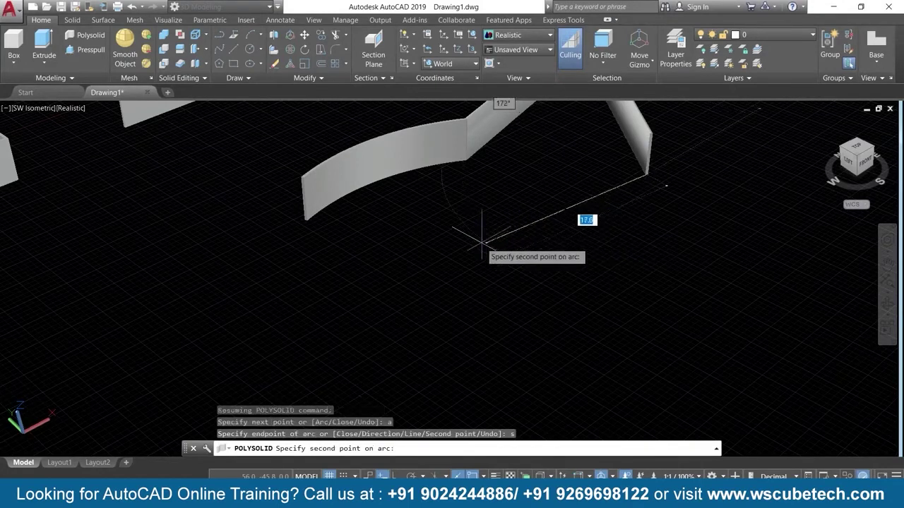
{"action": "left_click", "coordinate": [370, 359]}
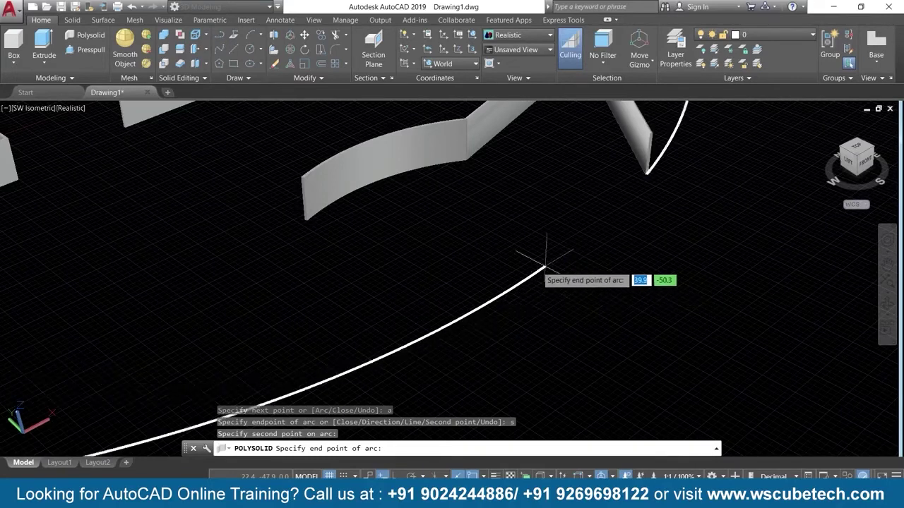
{"action": "left_click", "coordinate": [408, 204]}
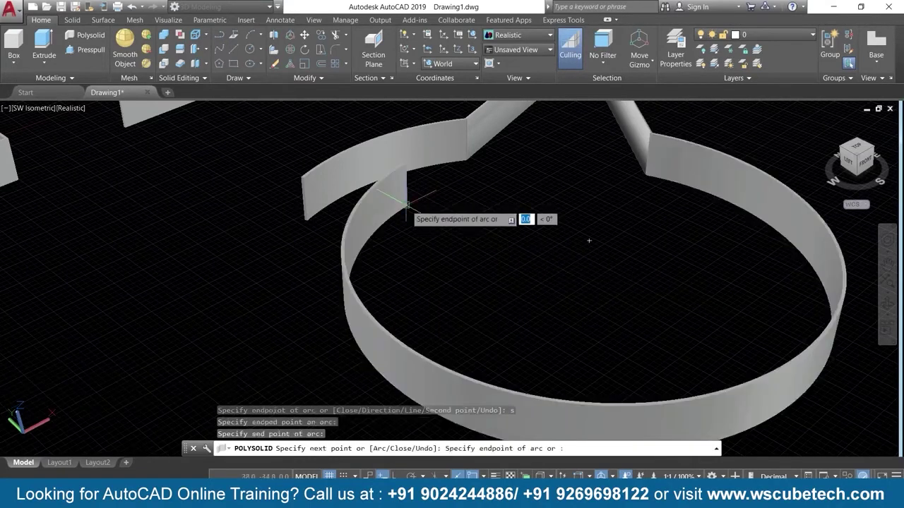
{"action": "scroll", "coordinate": [433, 207], "scroll_direction": "down", "scroll_amount": 2}
{"action": "scroll", "coordinate": [452, 233], "scroll_direction": "down", "scroll_amount": 3}
{"action": "scroll", "coordinate": [463, 257], "scroll_direction": "down", "scroll_amount": 1}
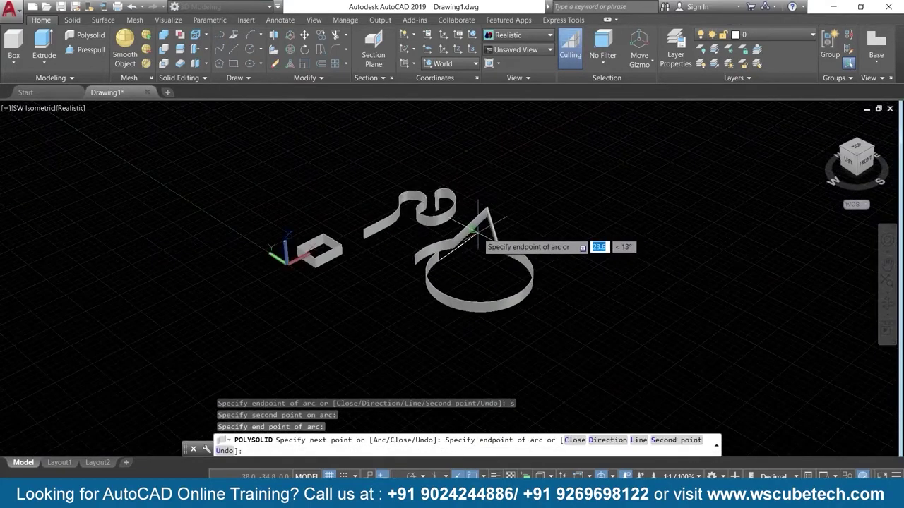
{"action": "middle_click_drag", "start_coordinate": [463, 261], "coordinate": [361, 282]}
{"action": "scroll", "coordinate": [413, 191], "scroll_direction": "up", "scroll_amount": 3}
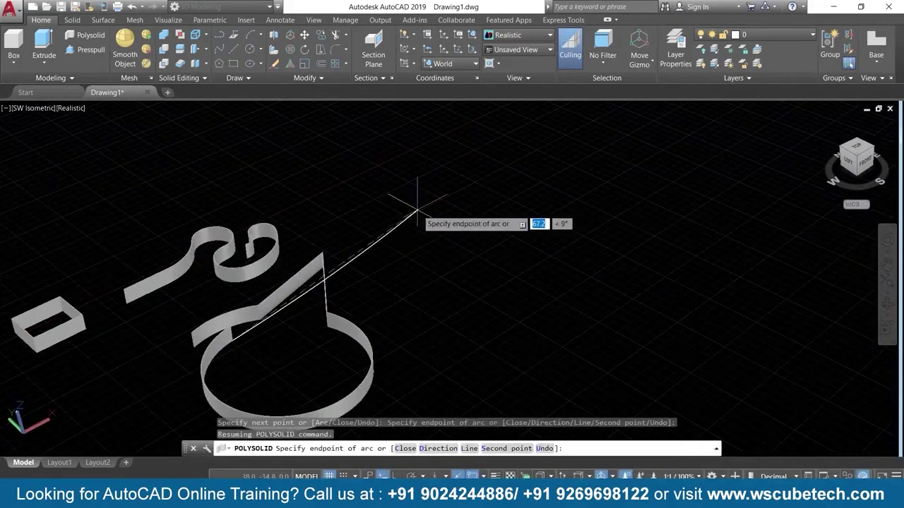
{"action": "key", "text": "Return"}
{"action": "scroll", "coordinate": [407, 233], "scroll_direction": "up", "scroll_amount": 2}
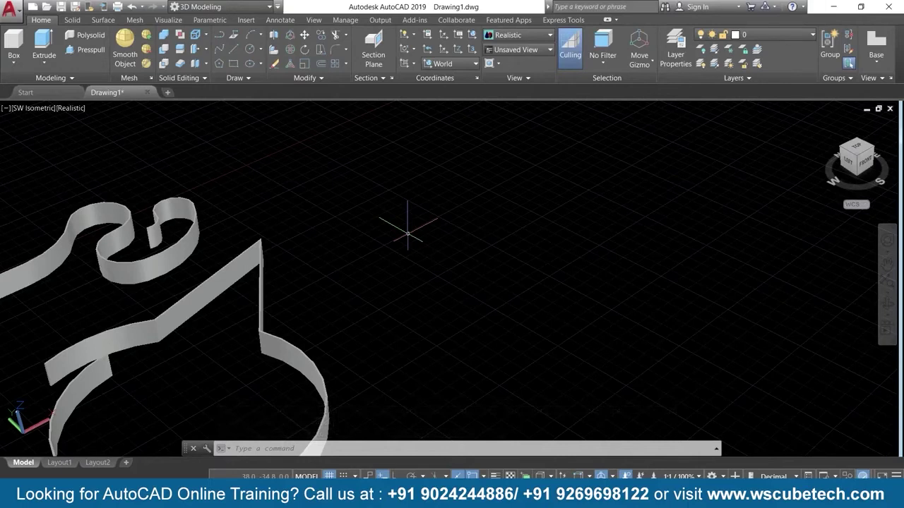
{"action": "scroll", "coordinate": [407, 233], "scroll_direction": "down", "scroll_amount": 3}
- Start a new Polysolid in empty space and set its height to 2
{"action": "scroll", "coordinate": [416, 247], "scroll_direction": "down", "scroll_amount": 2}
{"action": "middle_click_drag", "start_coordinate": [424, 257], "coordinate": [241, 277]}
{"action": "key", "text": "Escape"}
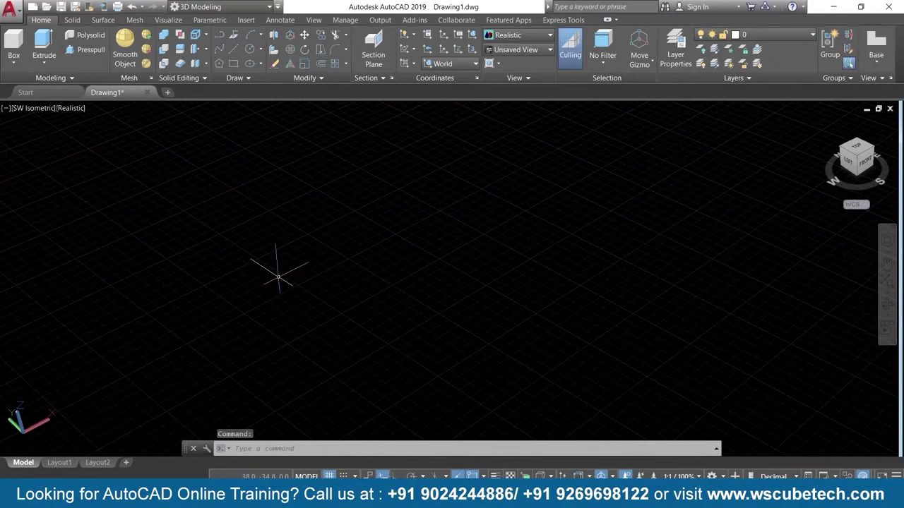
{"action": "left_click", "coordinate": [86, 35]}
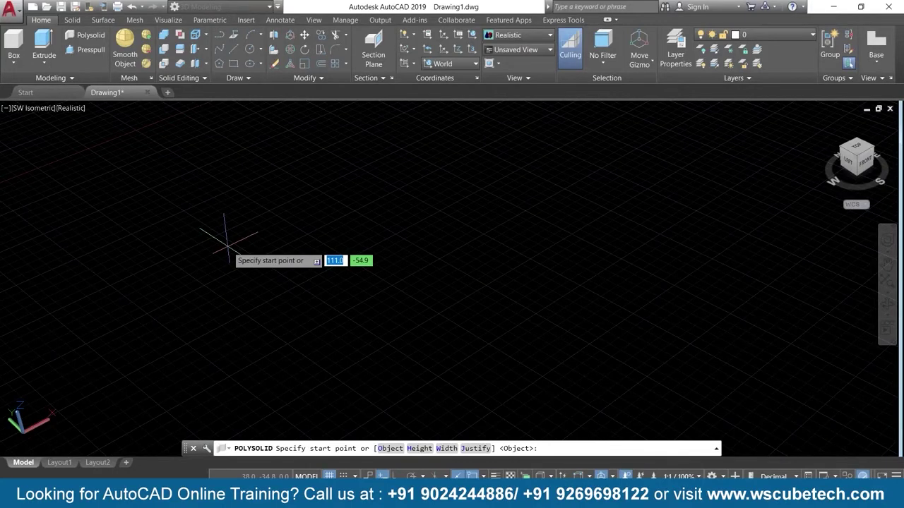
{"action": "type", "text": "h"}
{"action": "key", "text": "Return"}
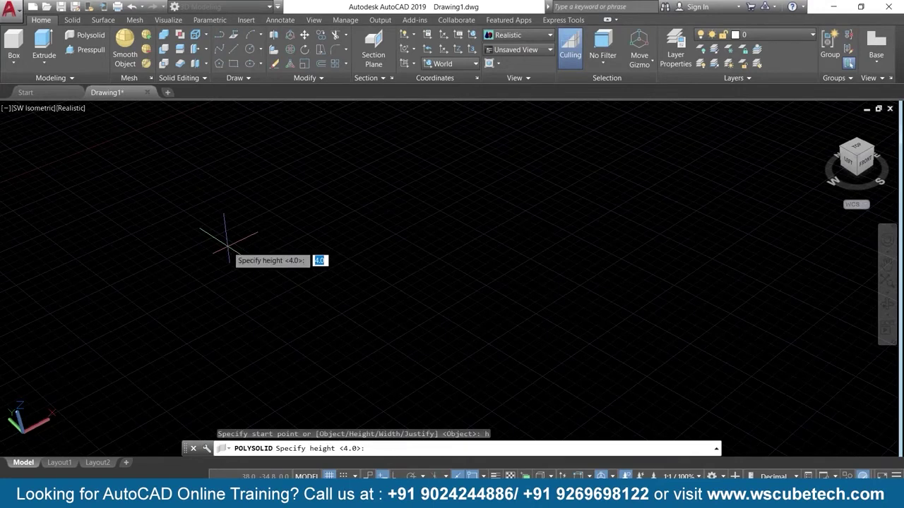
{"action": "middle_click_drag", "start_coordinate": [91, 247], "coordinate": [388, 167]}
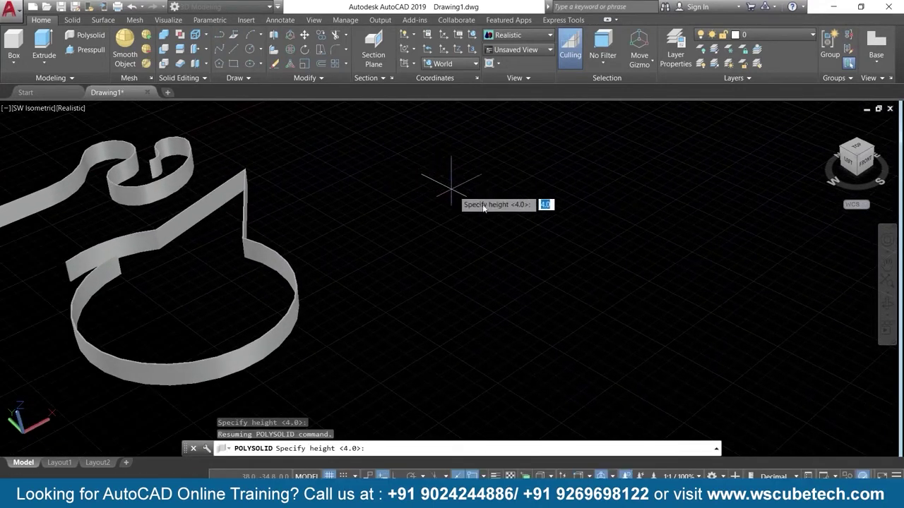
{"action": "middle_click_drag", "start_coordinate": [470, 204], "coordinate": [352, 298]}
{"action": "scroll", "coordinate": [350, 292], "scroll_direction": "up", "scroll_amount": 1}
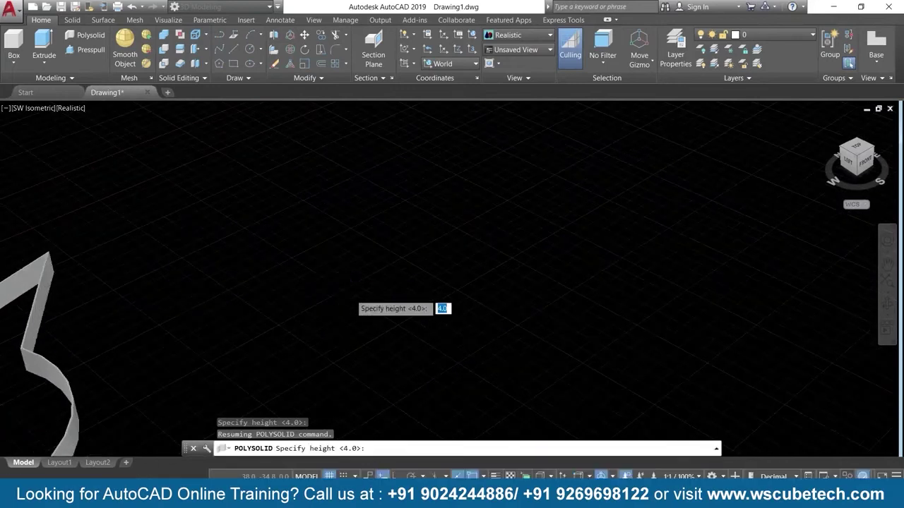
{"action": "type", "text": "2"}
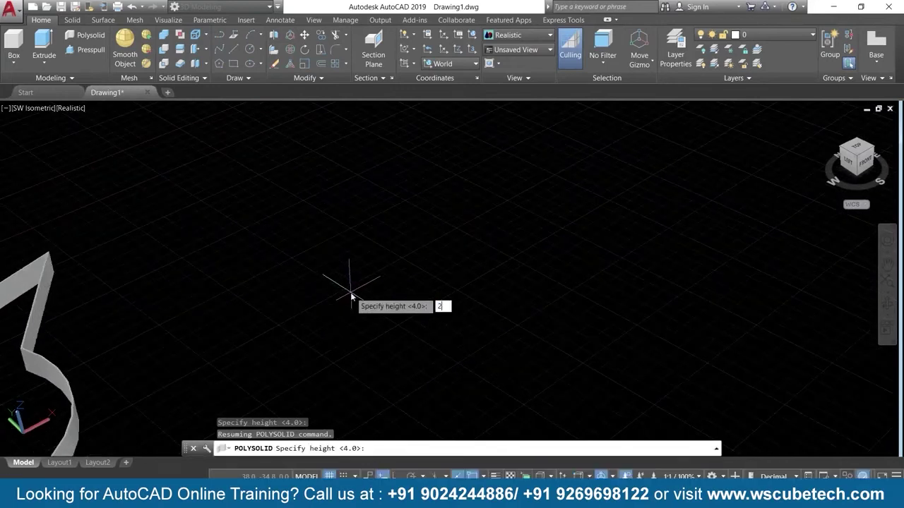
{"action": "key", "text": "Return"}
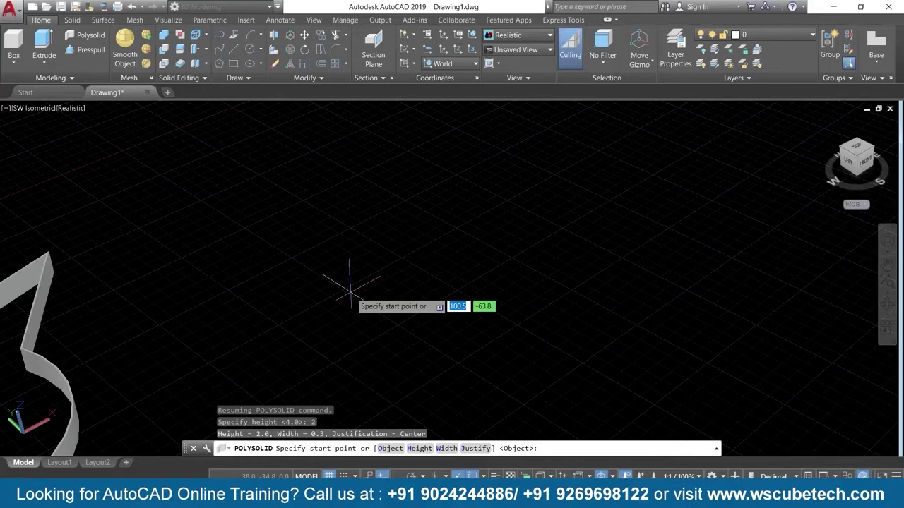
- Set the polysolid wall width to 0.8
{"action": "type", "text": "w"}
{"action": "key", "text": "Return"}
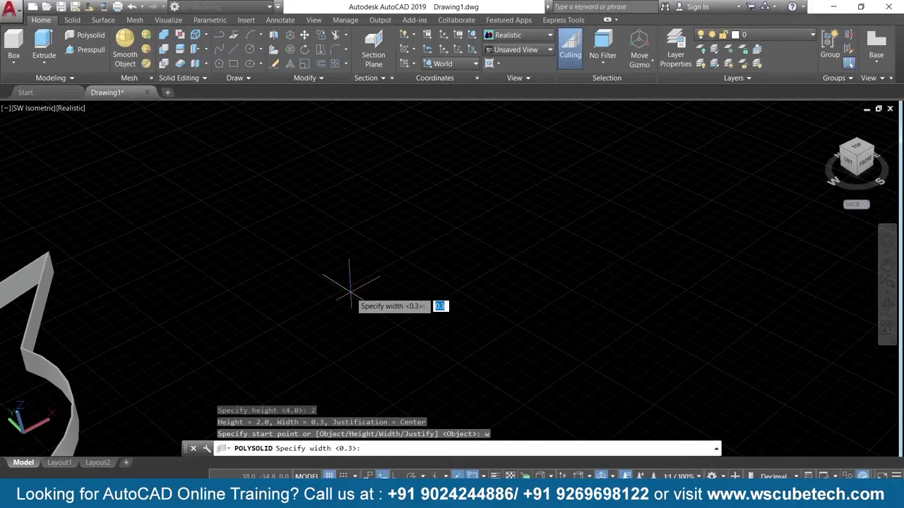
{"action": "type", "text": "0.8"}
{"action": "key", "text": "BackSpace"}
{"action": "key", "text": "BackSpace"}
{"action": "type", "text": "8"}
{"action": "key", "text": "Return"}
- Draw the zigzag wall from a start point through four corners to its end point
{"action": "left_click", "coordinate": [254, 284]}
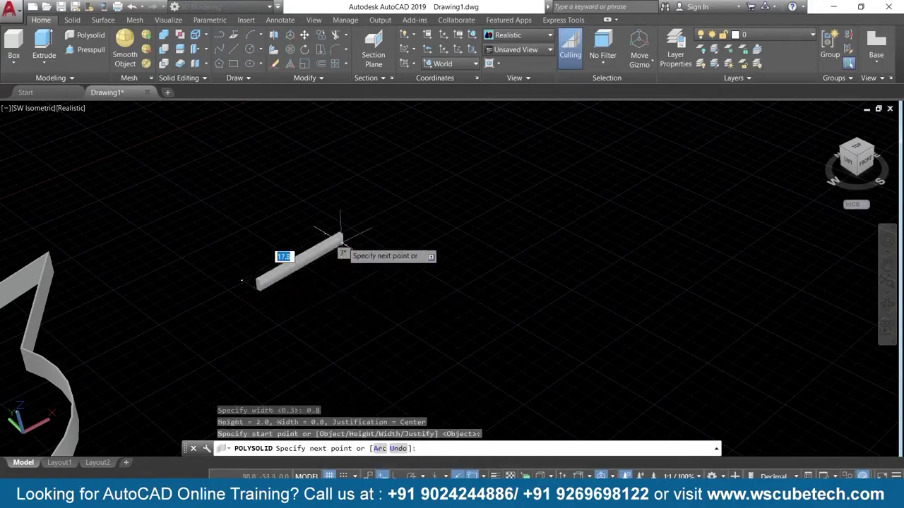
{"action": "scroll", "coordinate": [429, 237], "scroll_direction": "up", "scroll_amount": 3}
{"action": "left_click", "coordinate": [415, 201]}
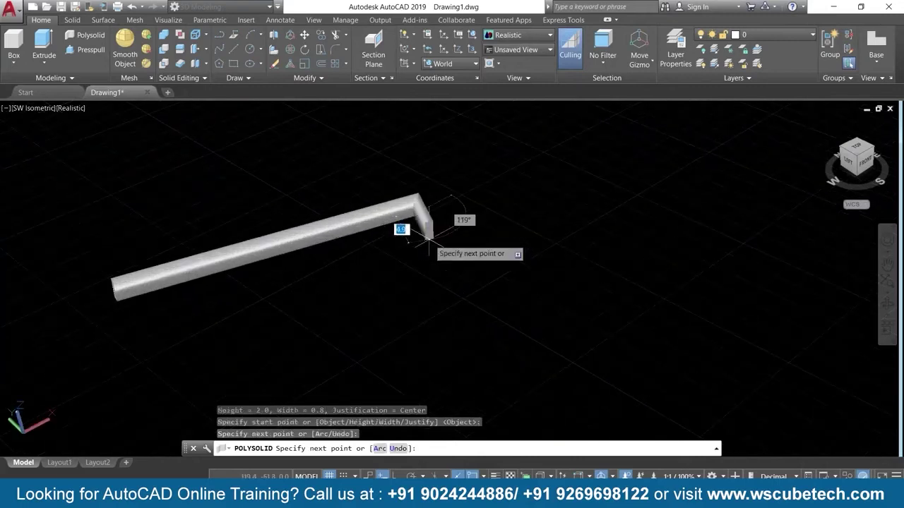
{"action": "left_click", "coordinate": [486, 258]}
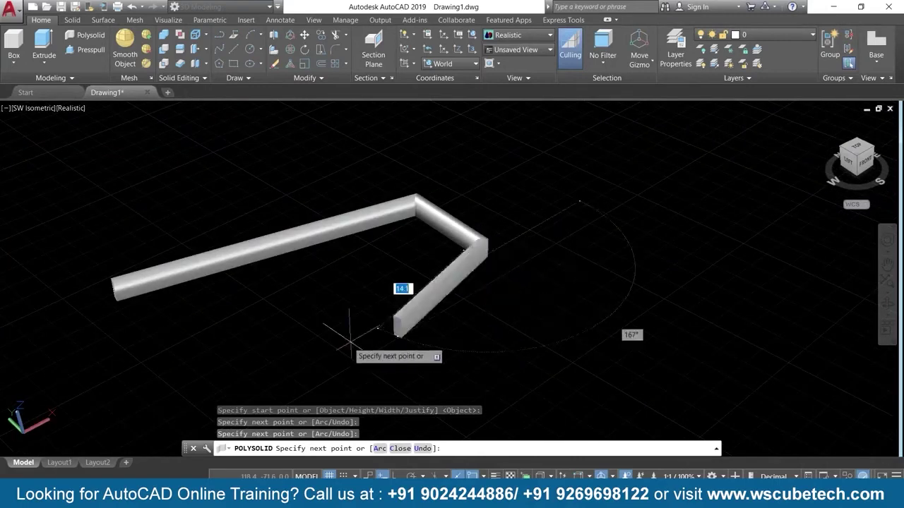
{"action": "left_click", "coordinate": [316, 319]}
{"action": "left_click", "coordinate": [487, 333]}
{"action": "left_click", "coordinate": [563, 263]}
{"action": "key", "text": "Return"}
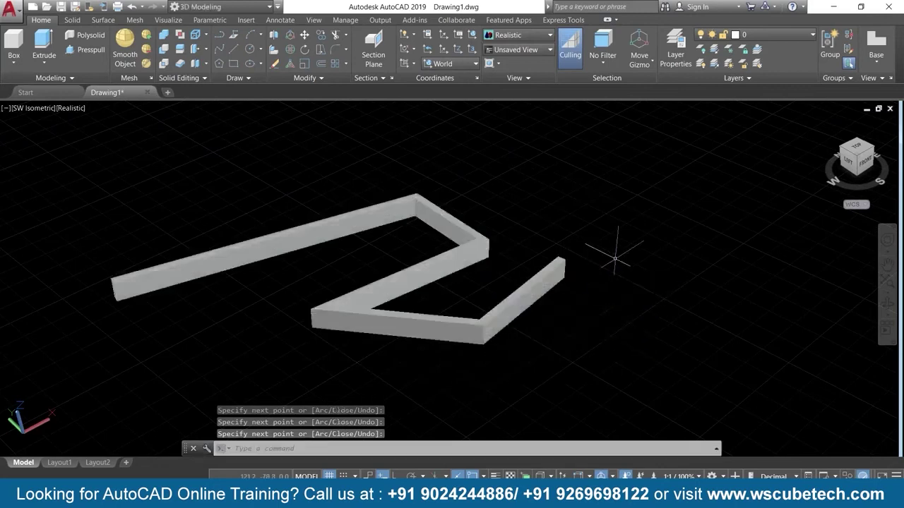
{"action": "middle_click_drag", "start_coordinate": [633, 254], "coordinate": [419, 305]}
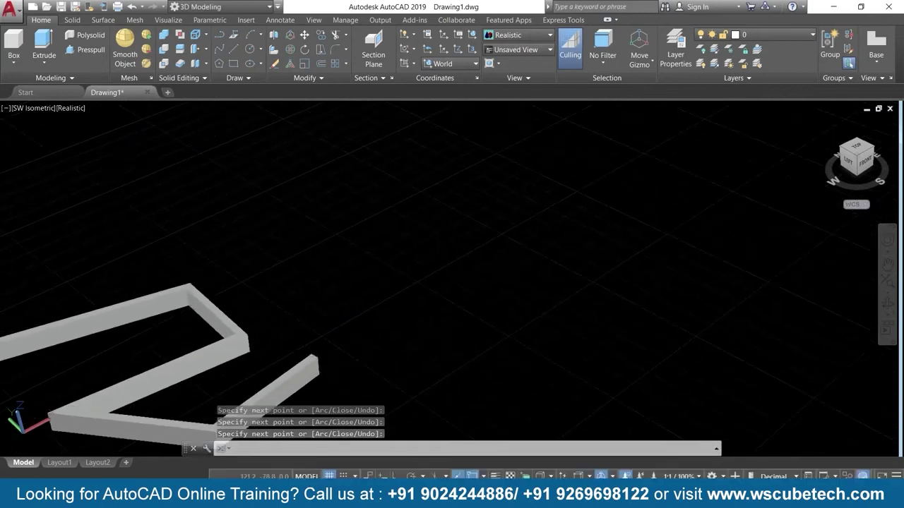
{"action": "middle_click_drag", "start_coordinate": [548, 216], "coordinate": [433, 277]}
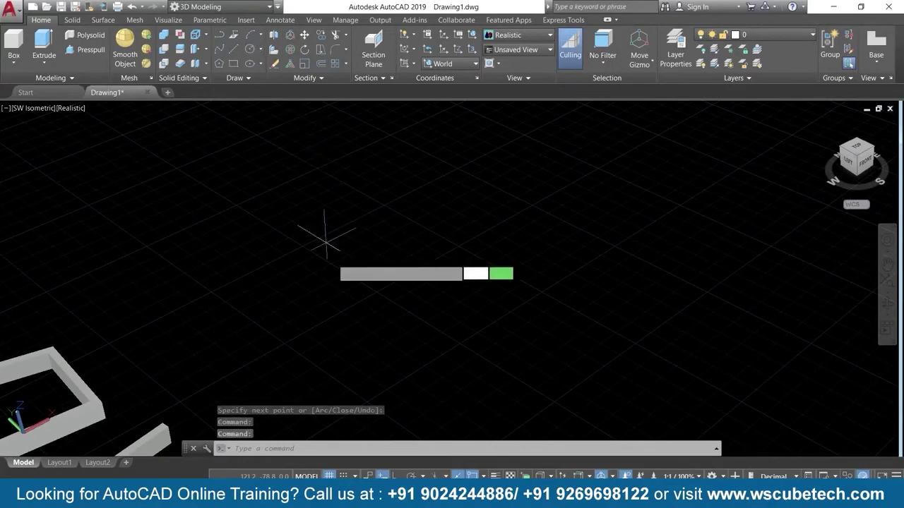
- Draw a circle with the C command, placing its centre and radius in open space
{"action": "type", "text": "c"}
{"action": "key", "text": "Return"}
{"action": "left_click", "coordinate": [415, 267]}
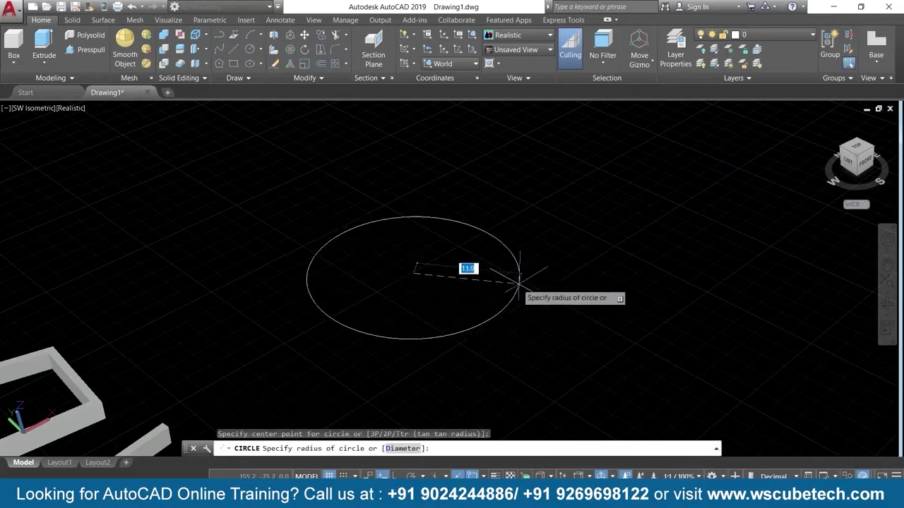
{"action": "left_click", "coordinate": [503, 273]}
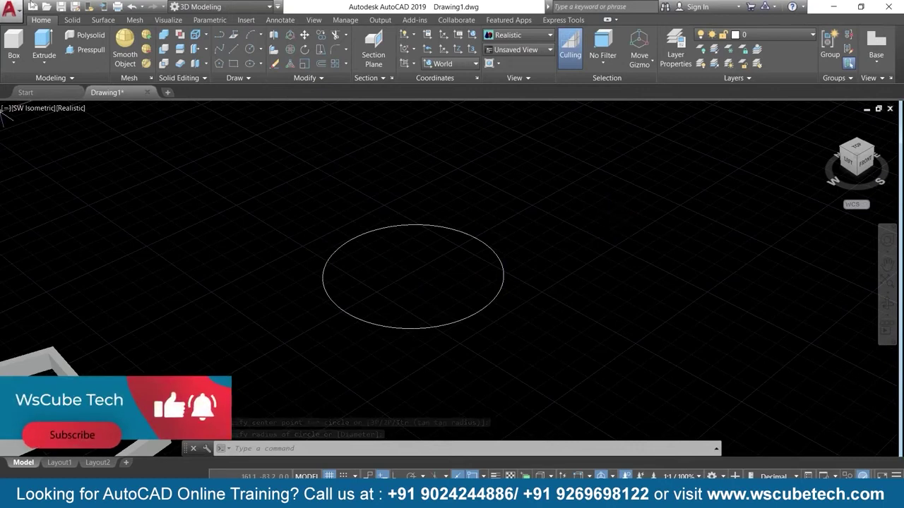
{"action": "left_click", "coordinate": [90, 36]}
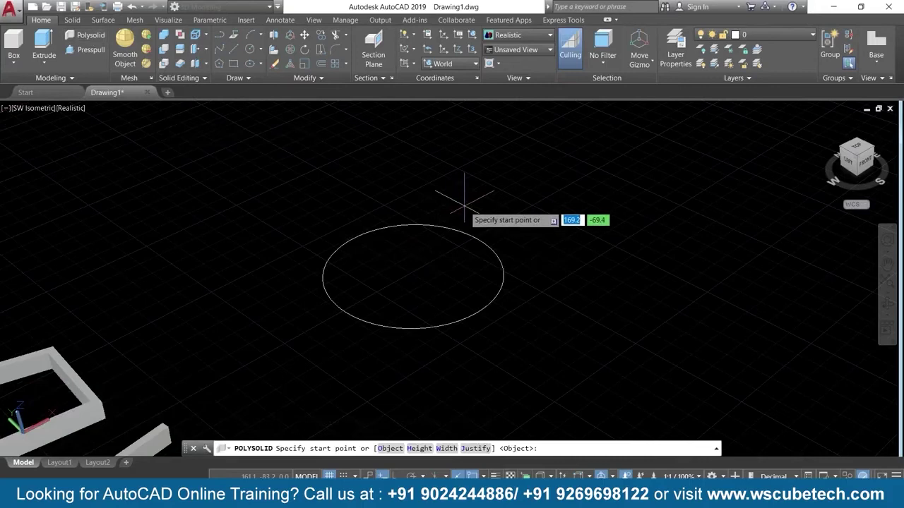
- Use the Object option to turn the circle into a ring wall, cancelling the stray selection window
{"action": "type", "text": "o"}
{"action": "key", "text": "Return"}
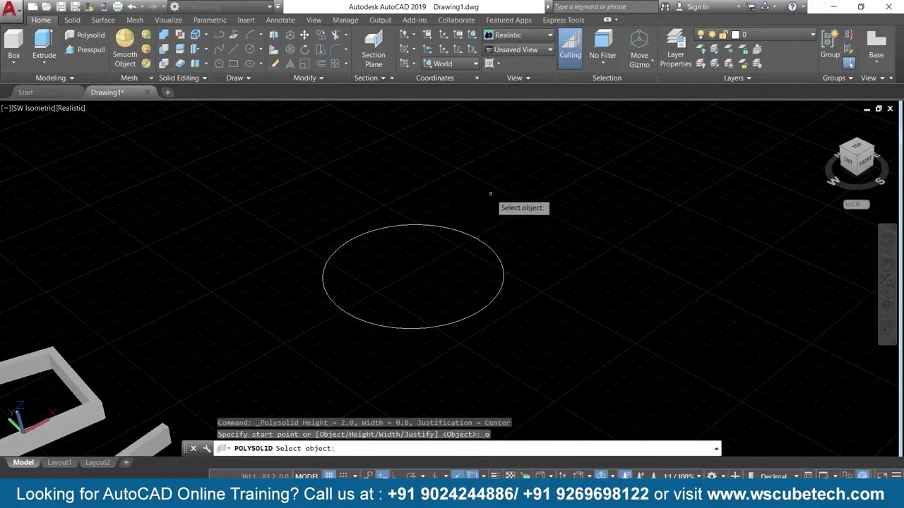
{"action": "left_click", "coordinate": [496, 257]}
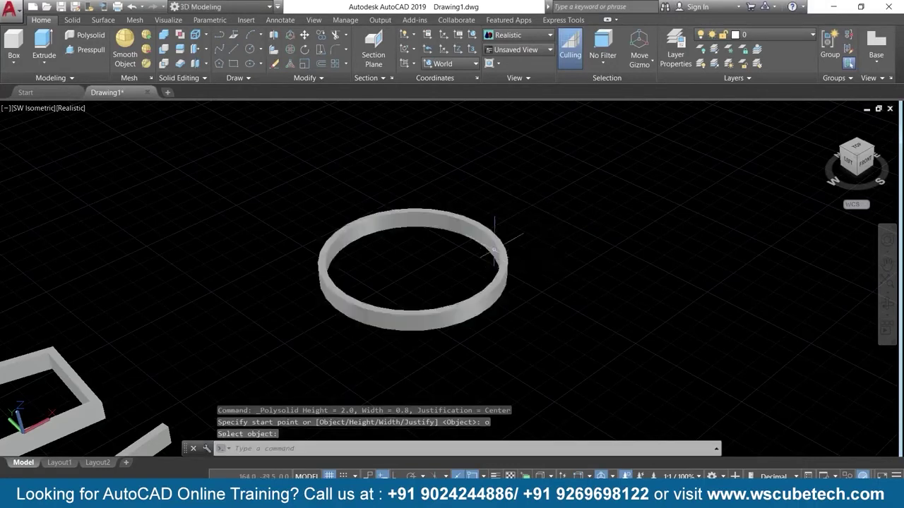
{"action": "left_click", "coordinate": [591, 220]}
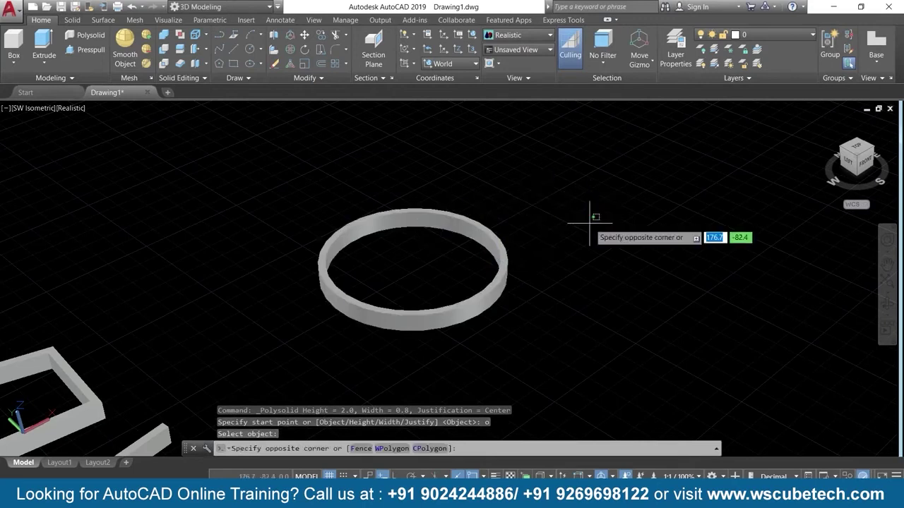
{"action": "left_click", "coordinate": [591, 221]}
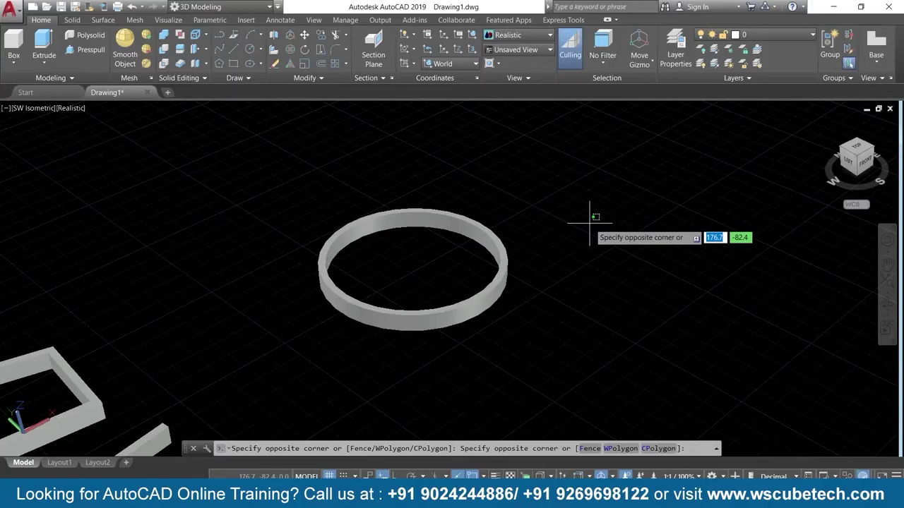
{"action": "middle_click_drag", "start_coordinate": [589, 223], "coordinate": [431, 312]}
{"action": "key", "text": "Escape"}
{"action": "key", "text": "Escape"}
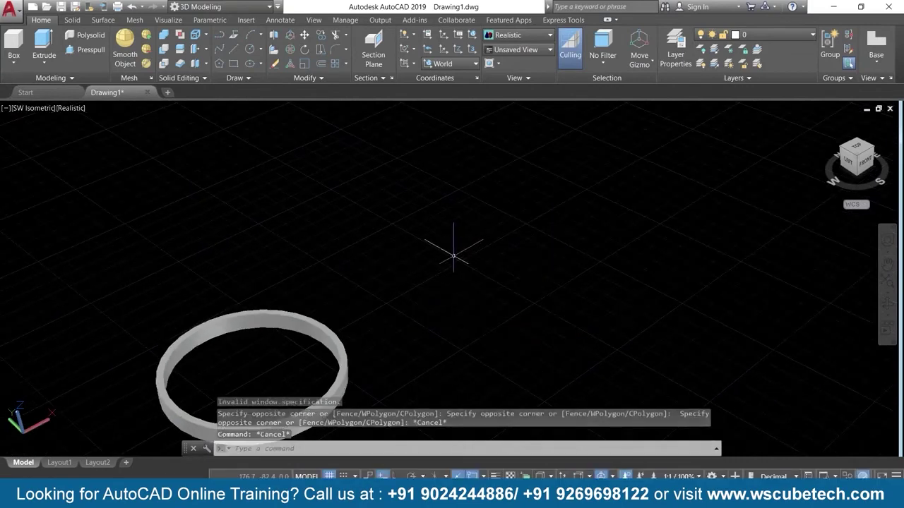
{"action": "left_click", "coordinate": [86, 35]}
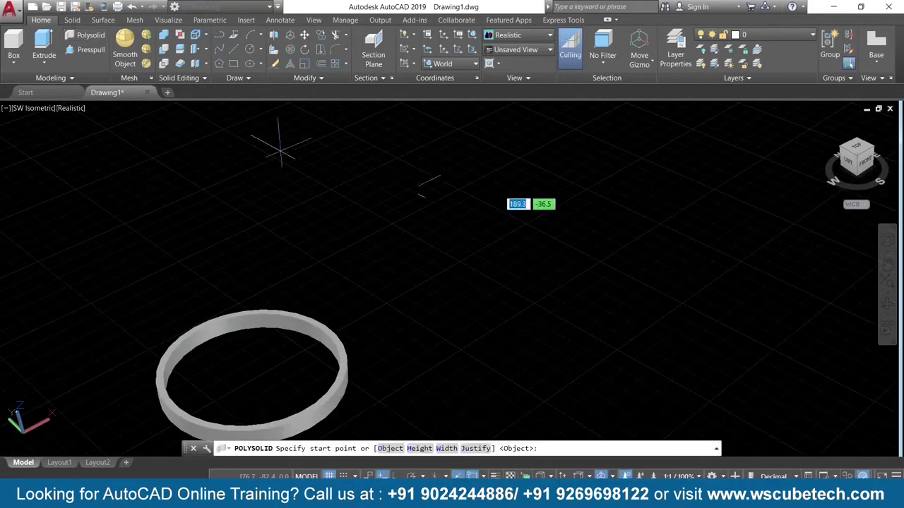
- Cancel the Polysolid prompt and draw a horizontal line at 0° with Ortho on
{"action": "left_click", "coordinate": [477, 449]}
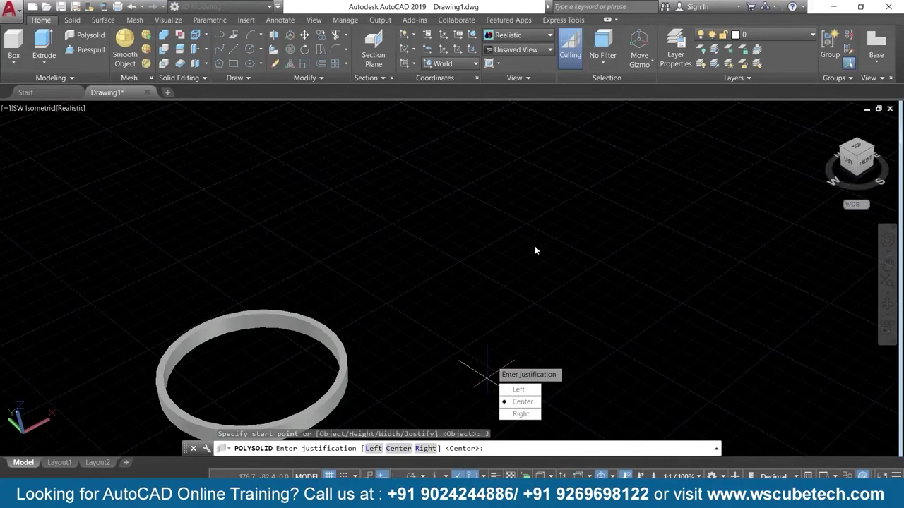
{"action": "key", "text": "Escape"}
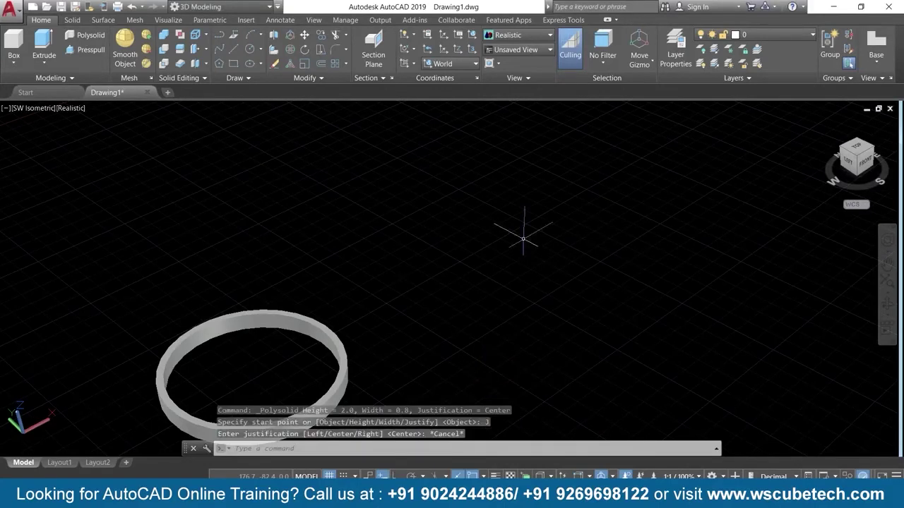
{"action": "left_click", "coordinate": [233, 49]}
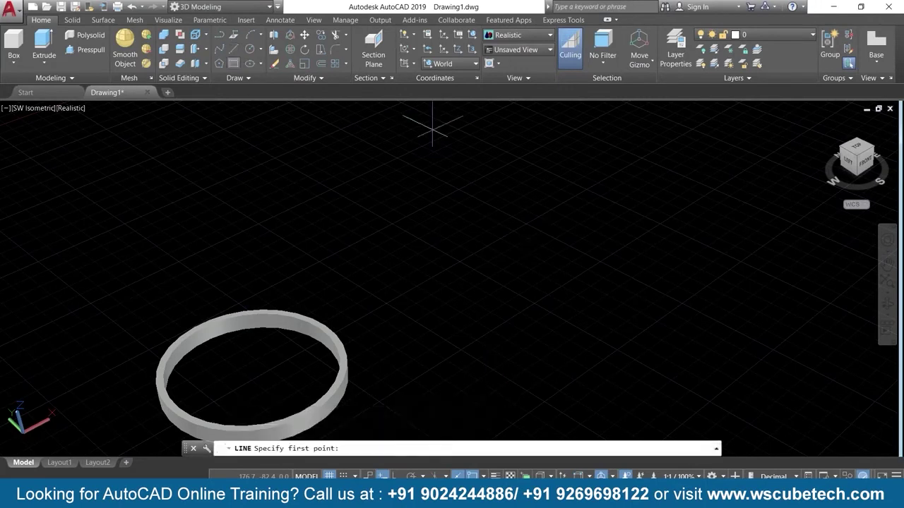
{"action": "left_click", "coordinate": [510, 303]}
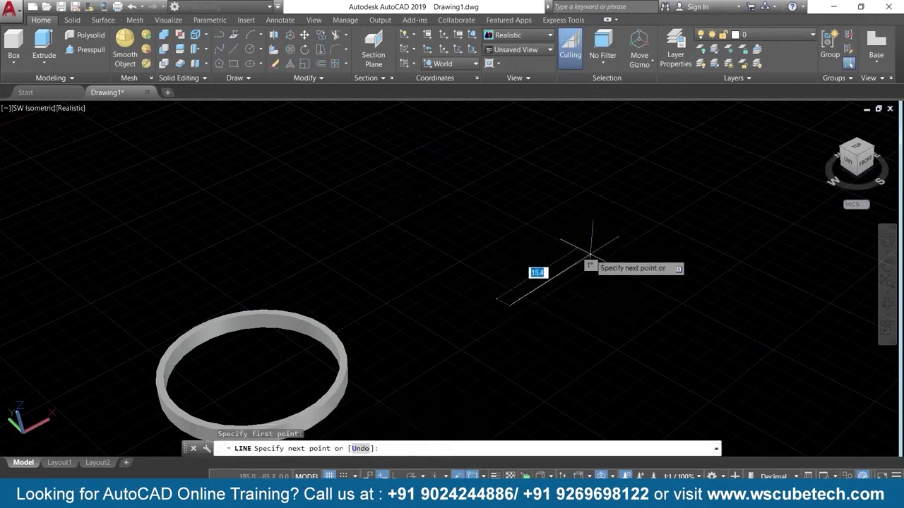
{"action": "key", "text": "F8"}
{"action": "left_click", "coordinate": [627, 233]}
{"action": "middle_click_drag", "start_coordinate": [631, 205], "coordinate": [457, 262]}
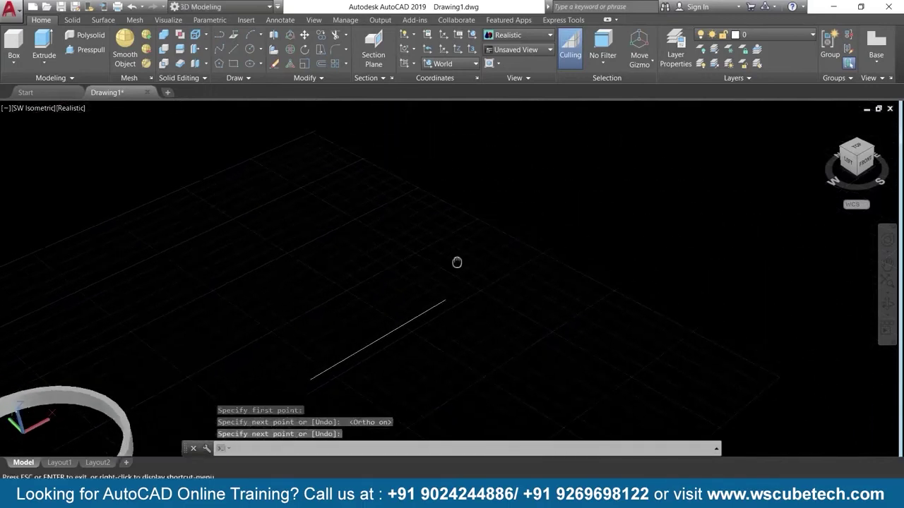
{"action": "key", "text": "Return"}
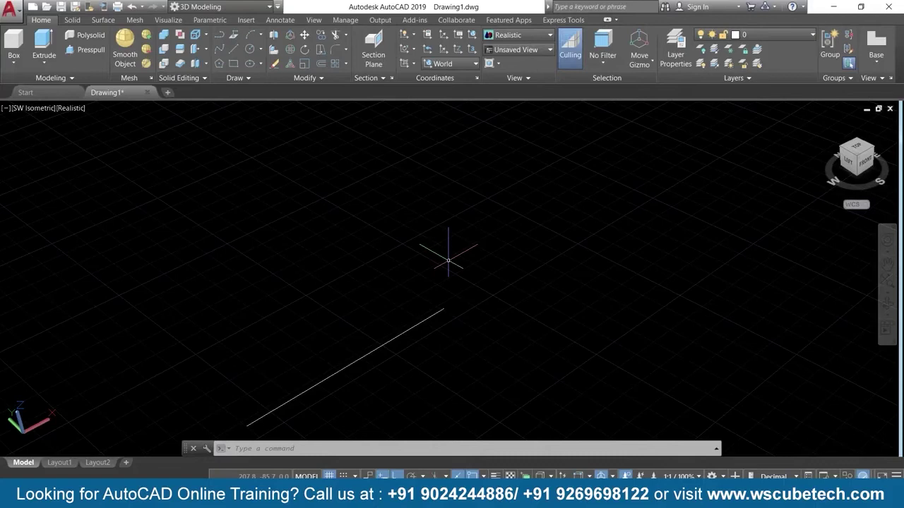
{"action": "left_click", "coordinate": [86, 35]}
{"action": "left_click", "coordinate": [467, 448]}
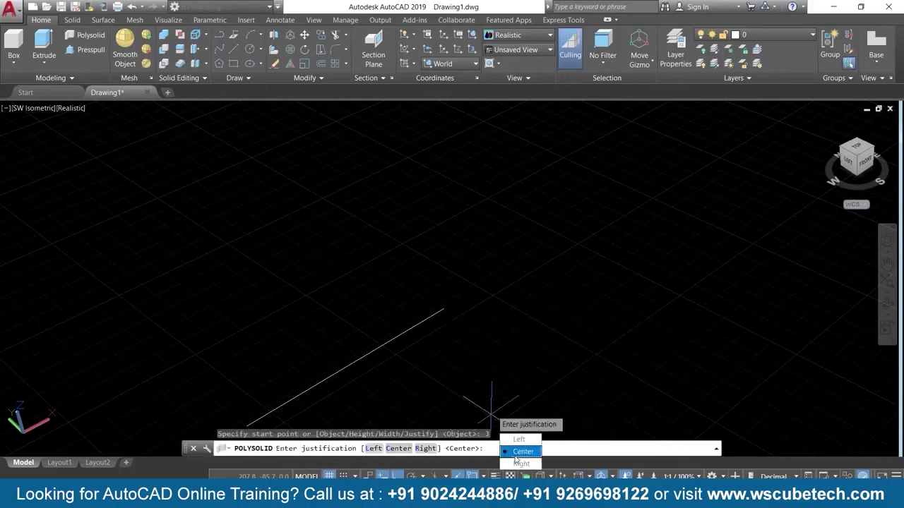
{"action": "left_click", "coordinate": [519, 439]}
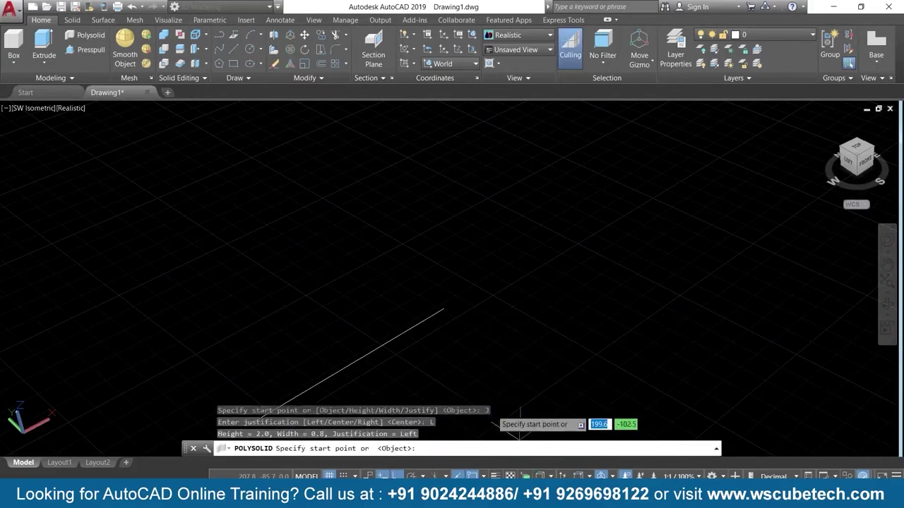
{"action": "left_click", "coordinate": [443, 308]}
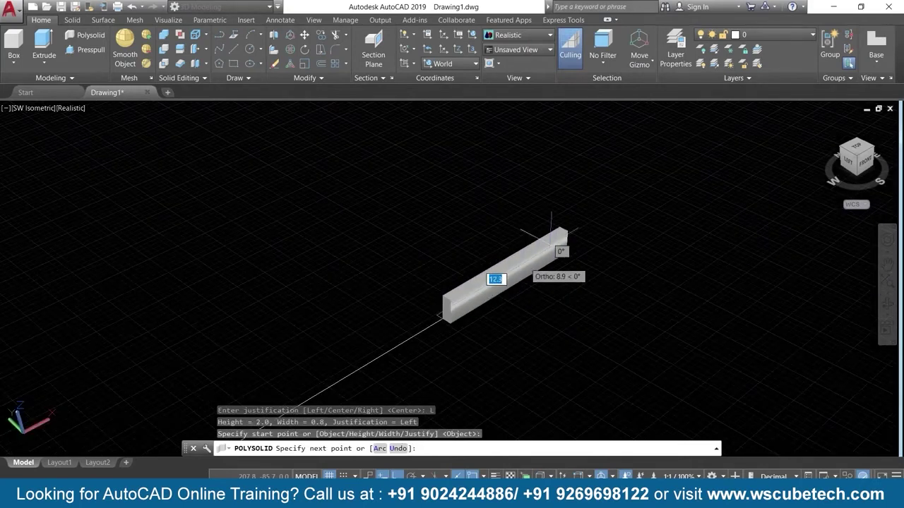
{"action": "left_click", "coordinate": [510, 276]}
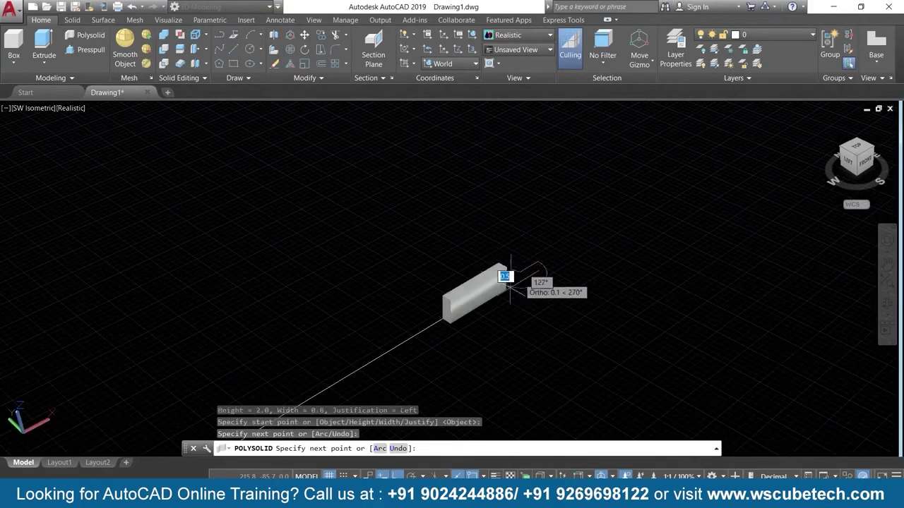
{"action": "scroll", "coordinate": [508, 277], "scroll_direction": "up", "scroll_amount": 3}
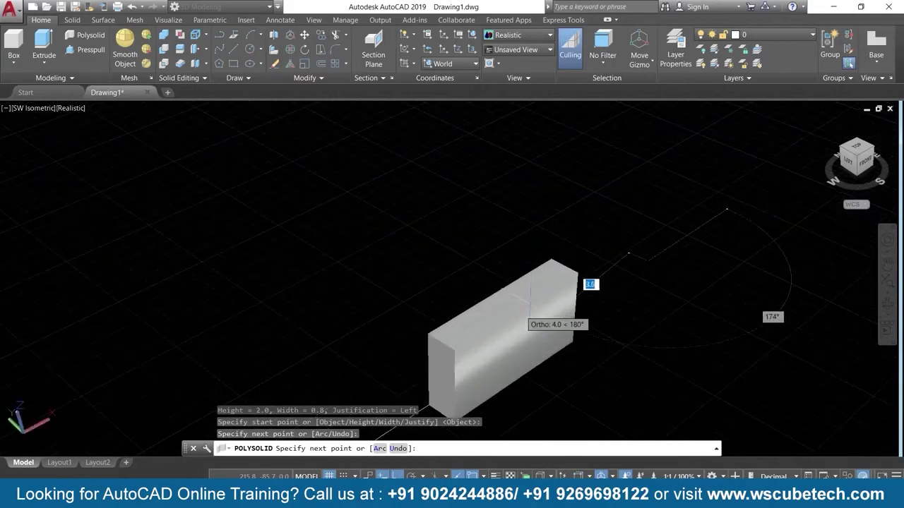
{"action": "key", "text": "Return"}
{"action": "mouse_move", "coordinate": [529, 304]}
{"action": "middle_mouse_down"}
{"action": "mouse_move", "coordinate": [543, 324]}
{"action": "mouse_move", "coordinate": [522, 323]}
{"action": "middle_mouse_up"}
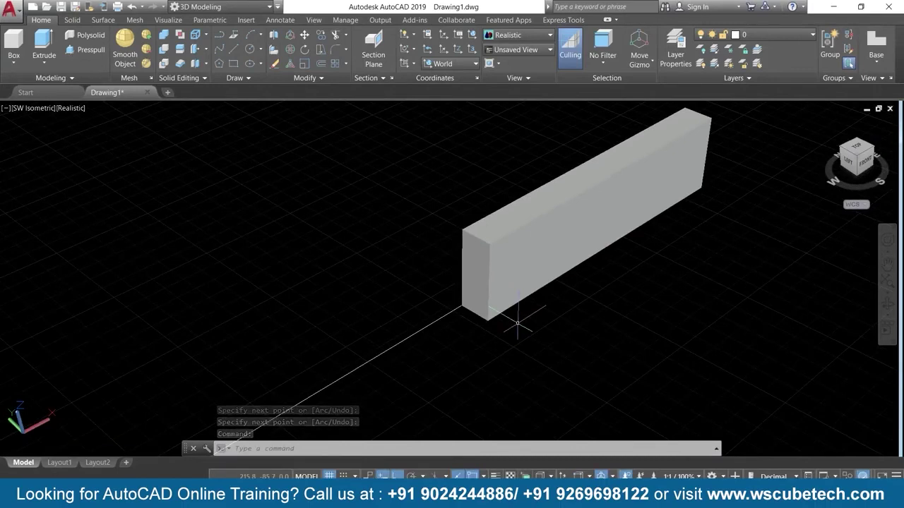
{"action": "key", "text": "ctrl+z"}
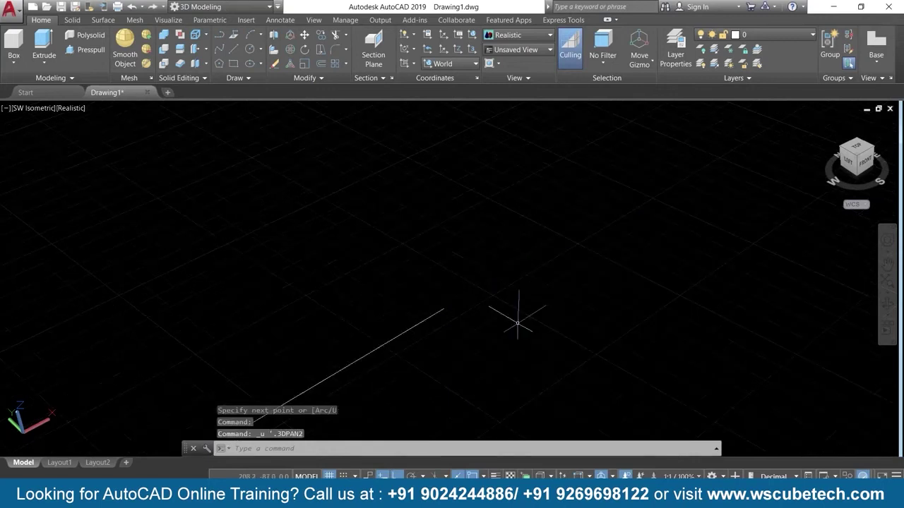
{"action": "left_click", "coordinate": [85, 35]}
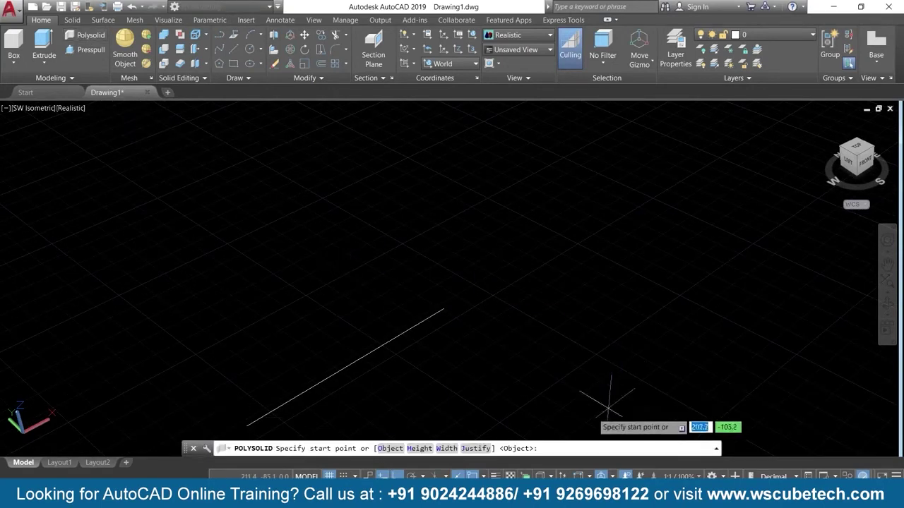
{"action": "left_click", "coordinate": [477, 448]}
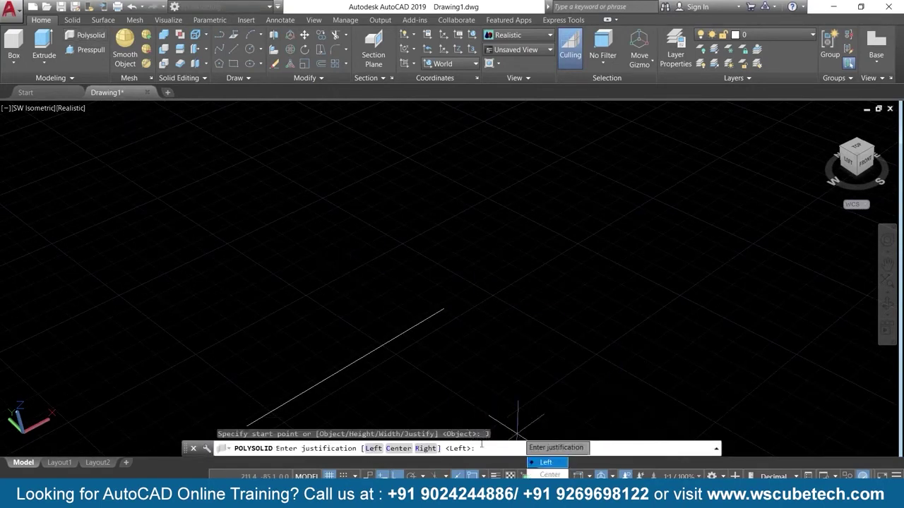
{"action": "left_click", "coordinate": [394, 449]}
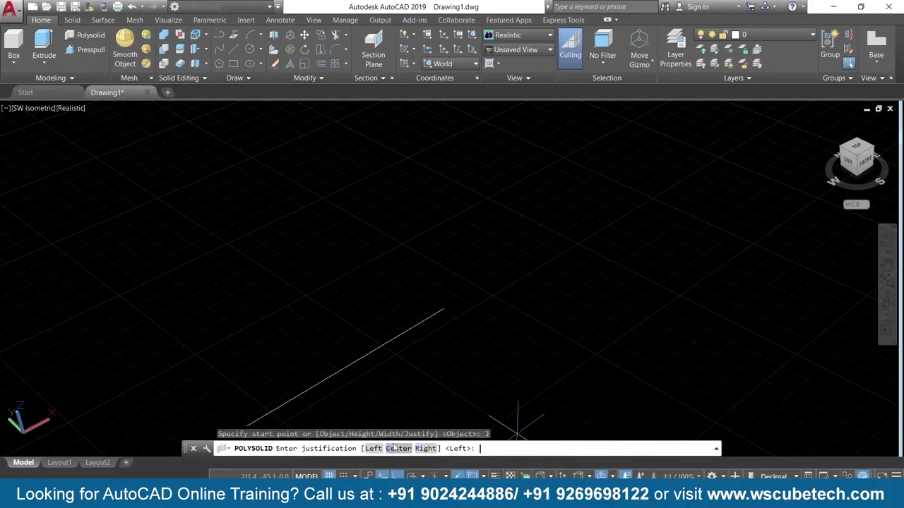
{"action": "left_click", "coordinate": [445, 309]}
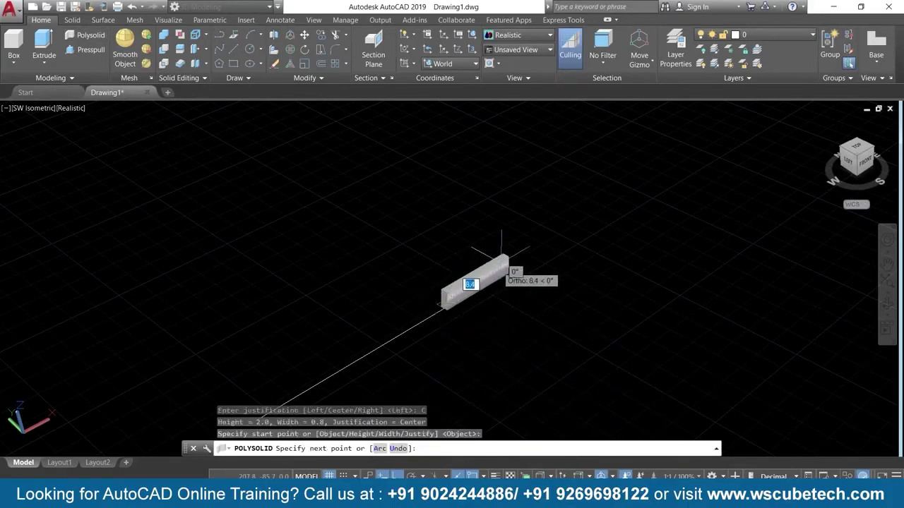
{"action": "left_click", "coordinate": [557, 227]}
{"action": "scroll", "coordinate": [487, 296], "scroll_direction": "up", "scroll_amount": 1}
{"action": "scroll", "coordinate": [487, 300], "scroll_direction": "up", "scroll_amount": 1}
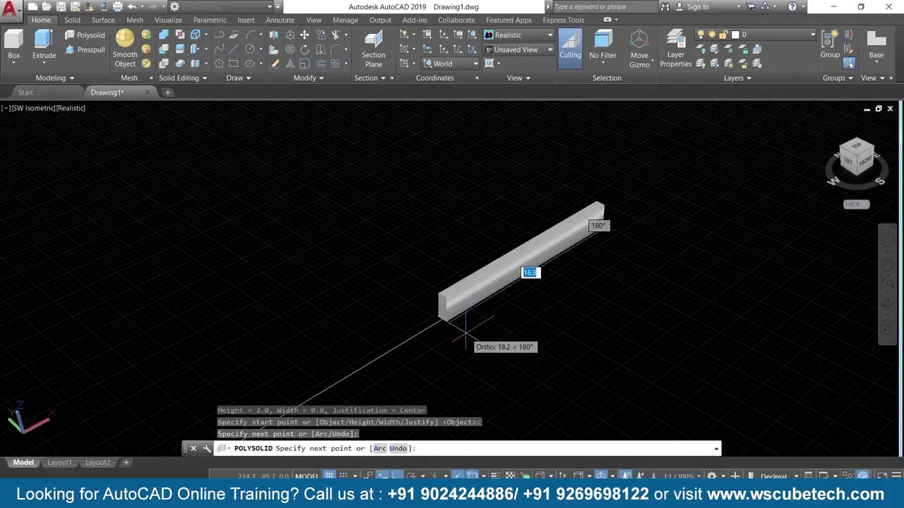
{"action": "scroll", "coordinate": [494, 321], "scroll_direction": "up", "scroll_amount": 2}
{"action": "key", "text": "Return"}
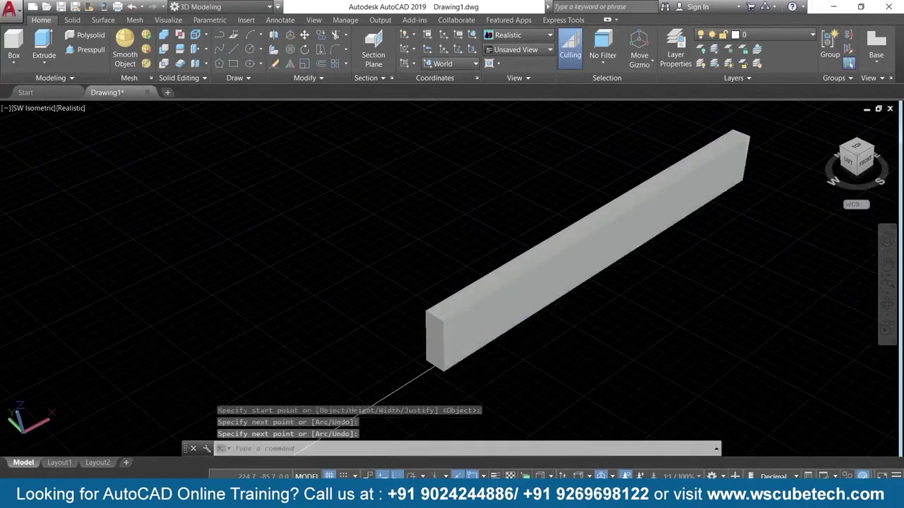
{"action": "middle_click_drag", "start_coordinate": [431, 456], "coordinate": [488, 337]}
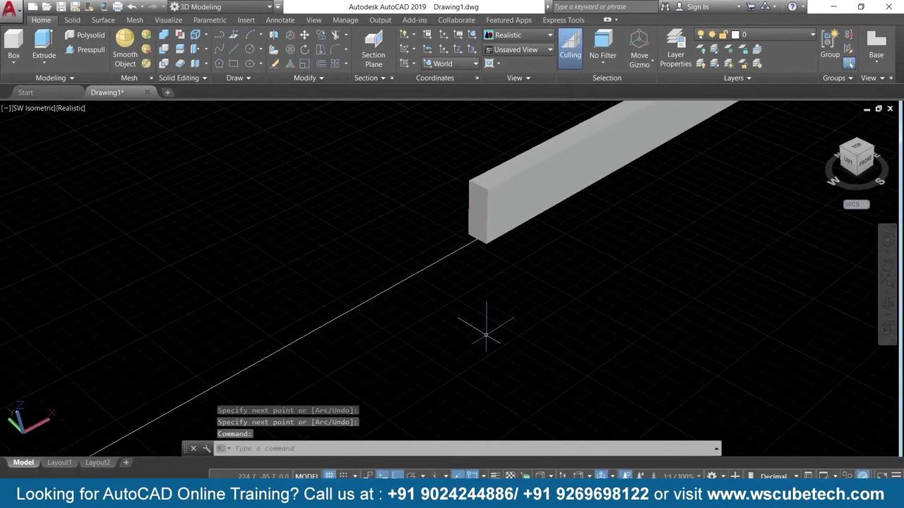
{"action": "scroll", "coordinate": [487, 335], "scroll_direction": "down", "scroll_amount": 3}
{"action": "mouse_move", "coordinate": [376, 356]}
{"action": "middle_mouse_down"}
{"action": "mouse_move", "coordinate": [508, 337]}
{"action": "mouse_move", "coordinate": [555, 264]}
{"action": "mouse_move", "coordinate": [403, 317]}
{"action": "mouse_move", "coordinate": [349, 383]}
{"action": "middle_mouse_up"}
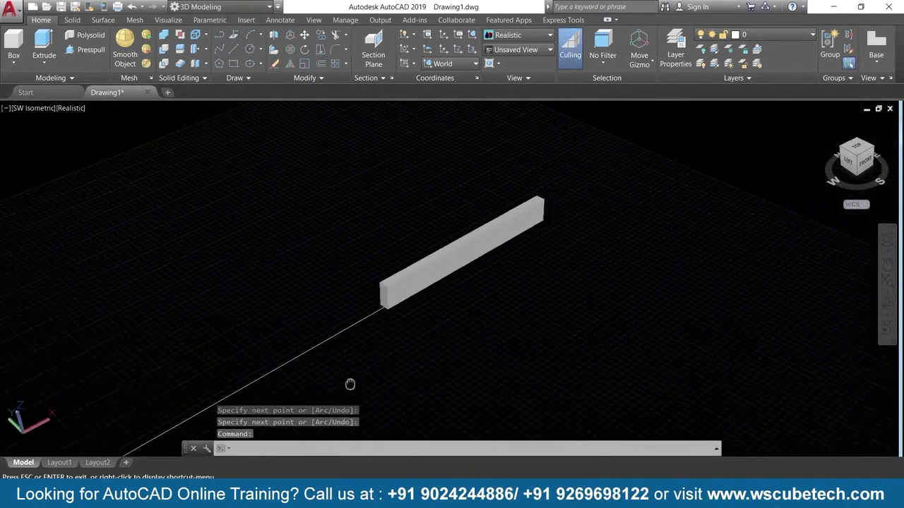
{"action": "left_click", "coordinate": [443, 260]}
{"action": "key", "text": "Delete"}
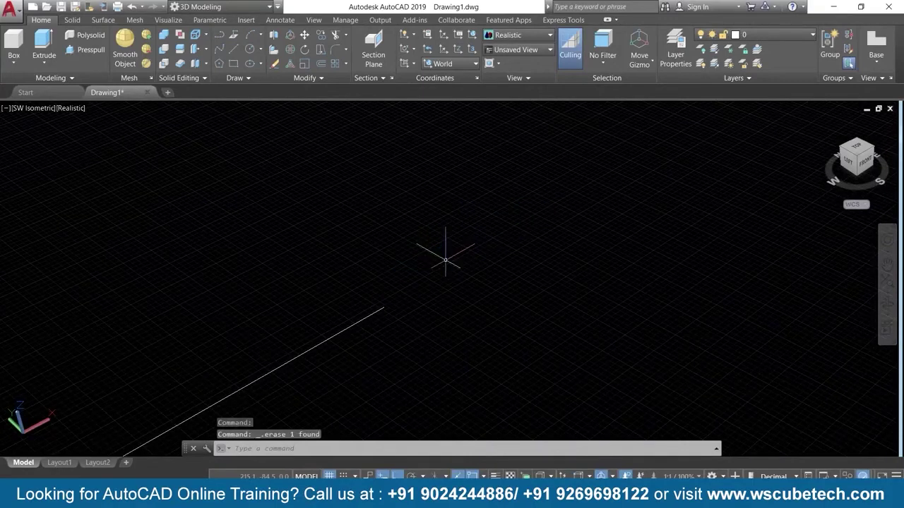
- Draw a Right-justified polysolid wall from the line's end point to a second point
{"action": "mouse_move", "coordinate": [384, 323]}
{"action": "middle_mouse_down"}
{"action": "mouse_move", "coordinate": [541, 268]}
{"action": "mouse_move", "coordinate": [424, 302]}
{"action": "mouse_move", "coordinate": [372, 329]}
{"action": "mouse_move", "coordinate": [395, 317]}
{"action": "middle_mouse_up"}
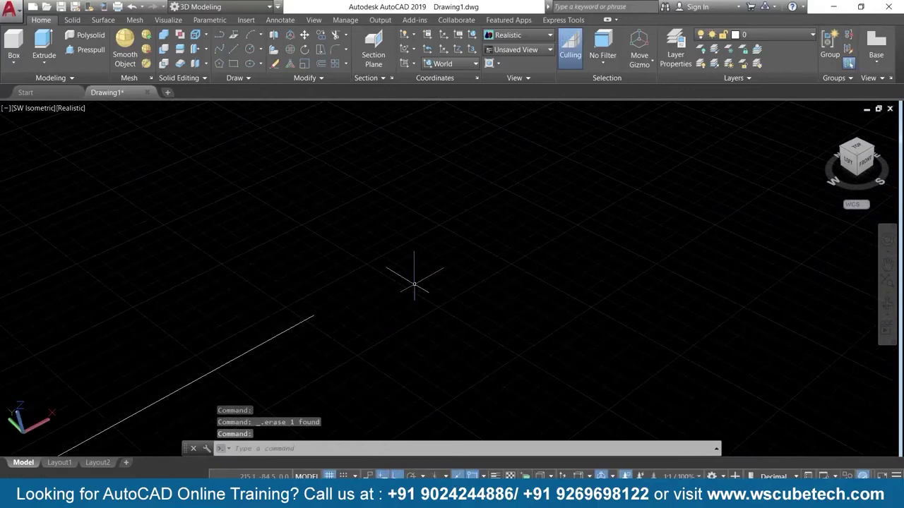
{"action": "left_click", "coordinate": [86, 35]}
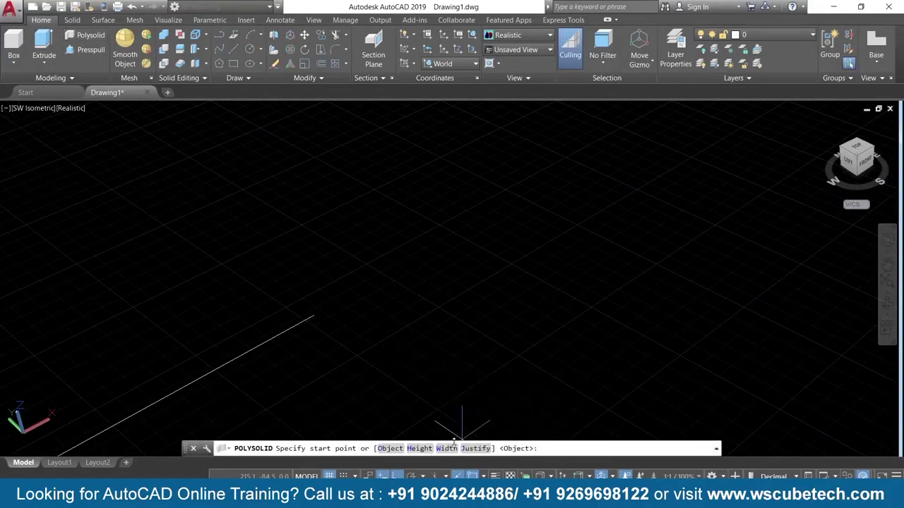
{"action": "left_click", "coordinate": [467, 449]}
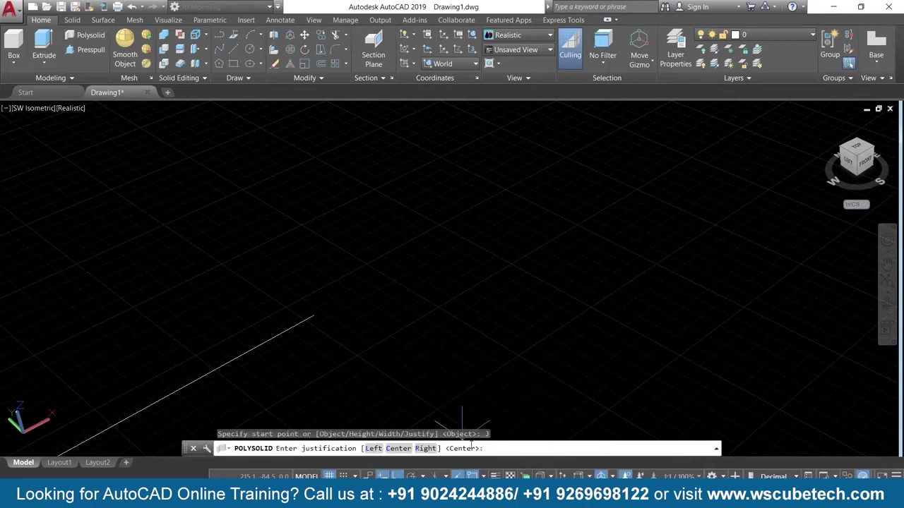
{"action": "left_click", "coordinate": [425, 450]}
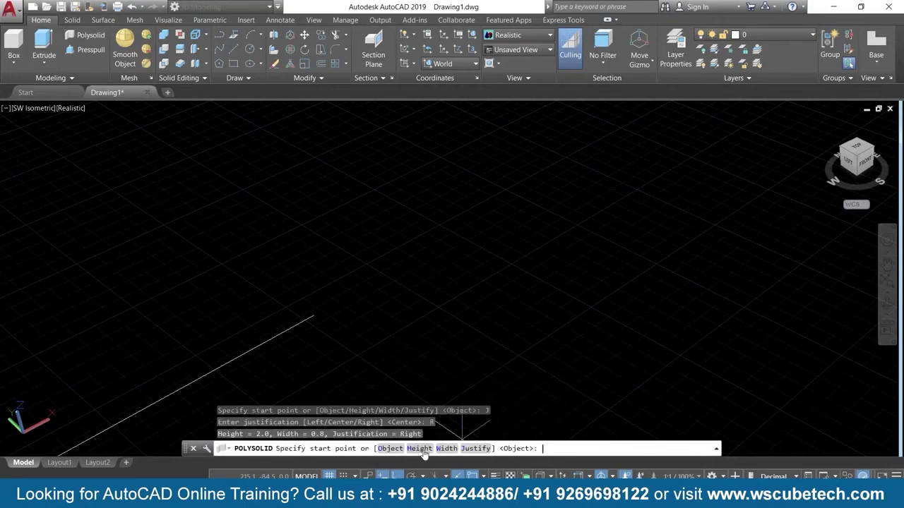
{"action": "left_click", "coordinate": [313, 314]}
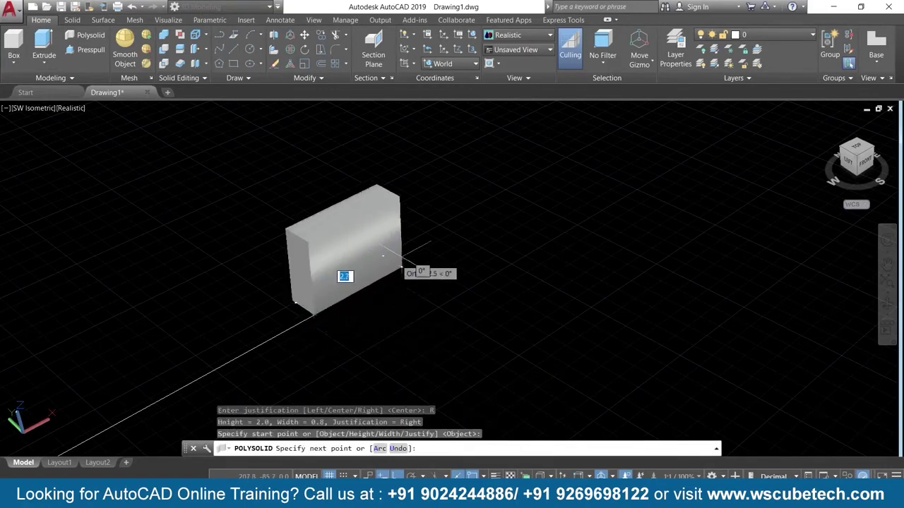
{"action": "left_click", "coordinate": [425, 253]}
{"action": "key", "text": "Return"}
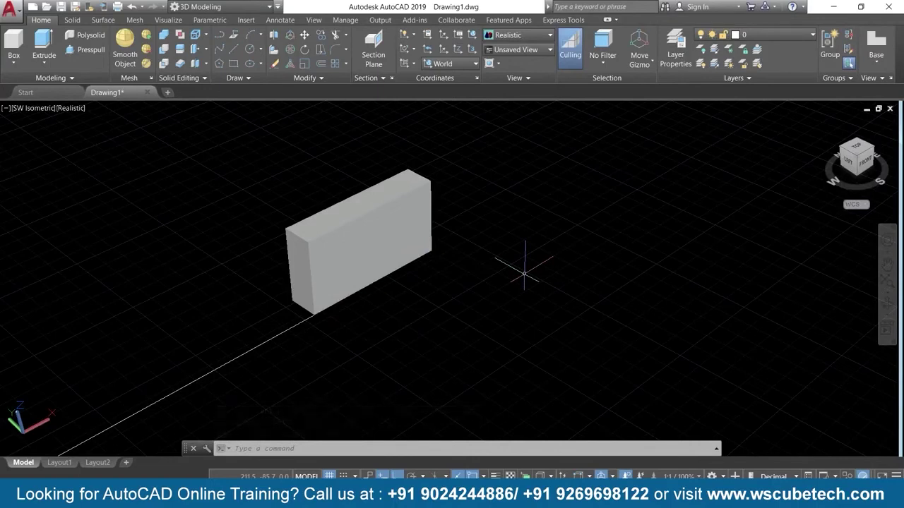
- Zoom out toward the ring wall and return to the Polysolid Tool slide show
{"action": "scroll", "coordinate": [494, 272], "scroll_direction": "down", "scroll_amount": 3}
{"action": "scroll", "coordinate": [469, 268], "scroll_direction": "down", "scroll_amount": 2}
{"action": "scroll", "coordinate": [468, 269], "scroll_direction": "down", "scroll_amount": 3}
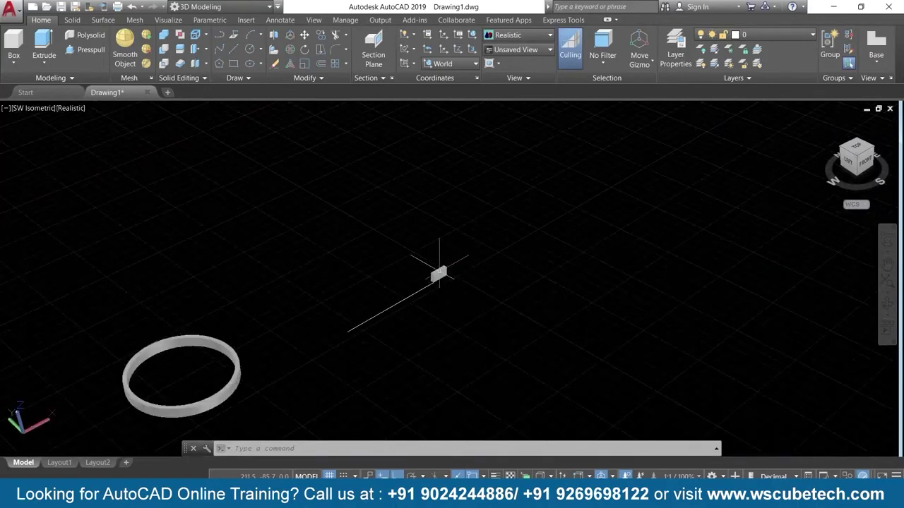
{"action": "scroll", "coordinate": [423, 381], "scroll_direction": "up", "scroll_amount": 2}
{"action": "middle_click_drag", "start_coordinate": [413, 414], "coordinate": [372, 225]}
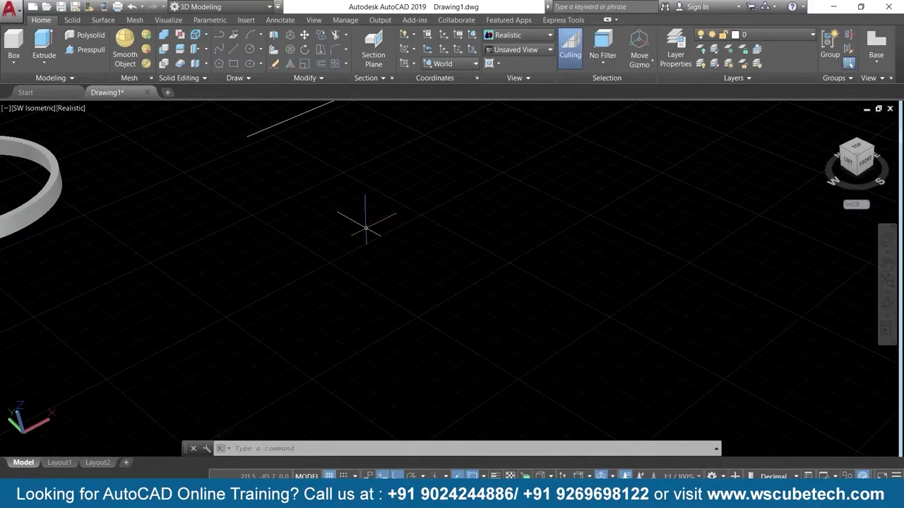
{"action": "key", "text": "alt+Tab"}
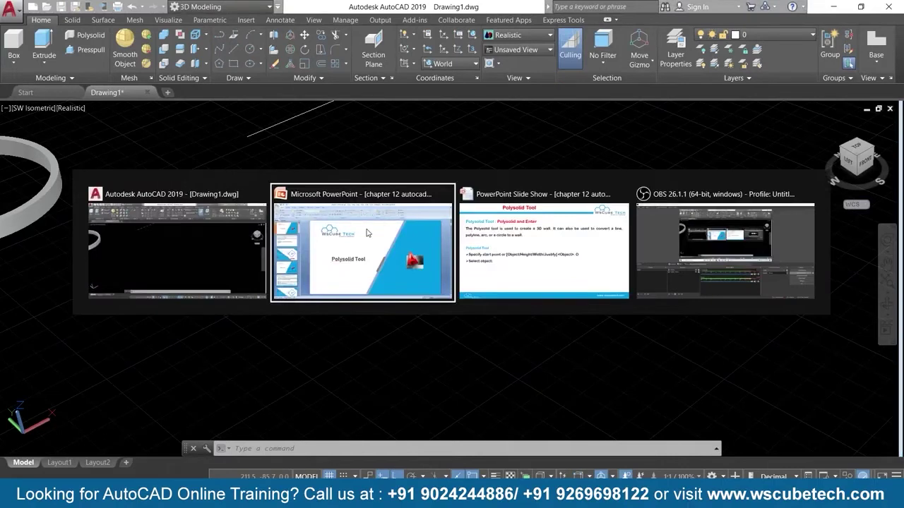
{"action": "key", "text": "alt+Tab"}
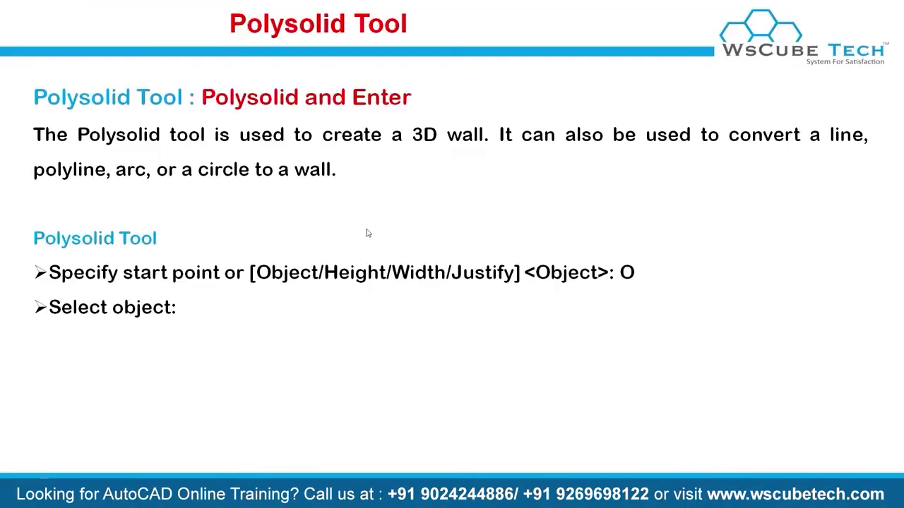
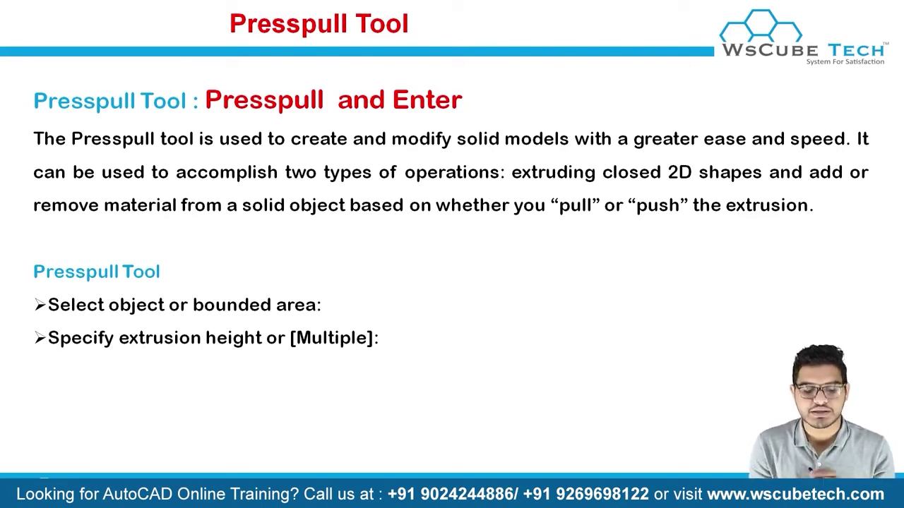
- Switch from the slideshow to the empty Drawing1.dwg in the 3D Modeling workspace
{"action": "key", "text": "alt+Tab"}
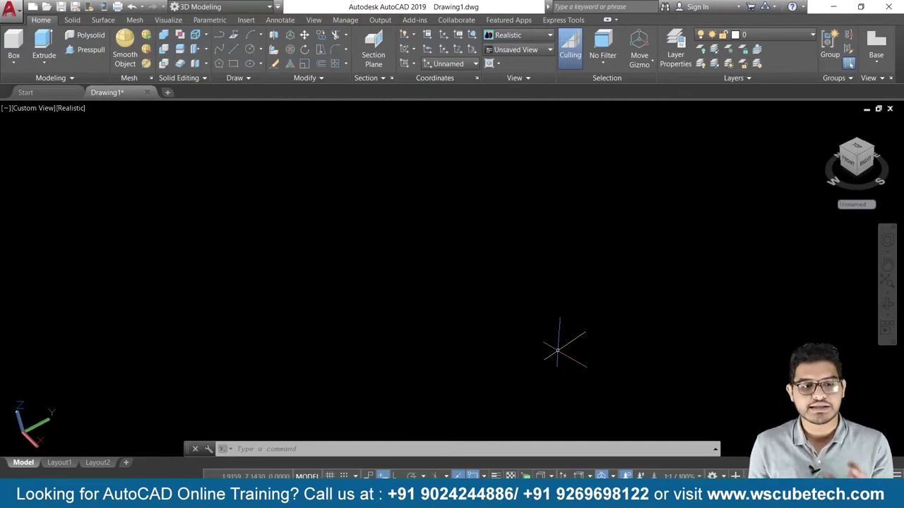
{"action": "mouse_move", "coordinate": [856, 159]}
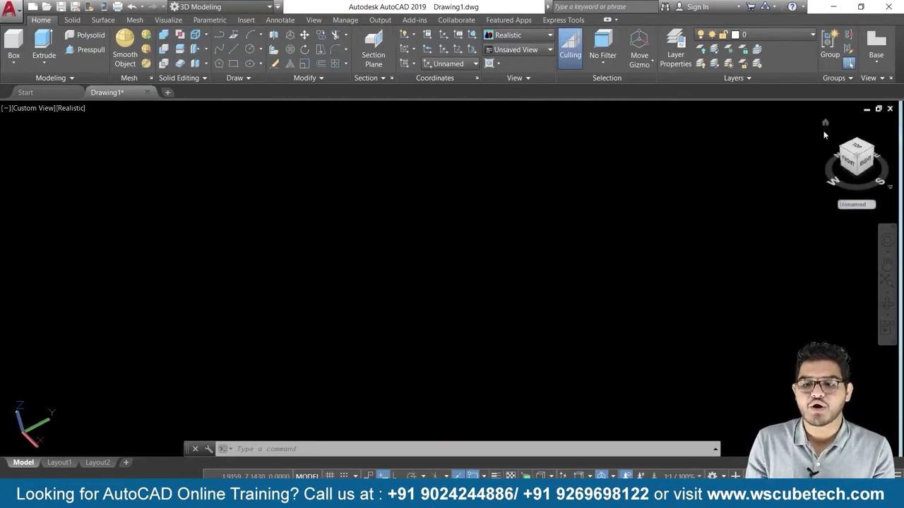
- Reset to the home isometric view, turn on the grid, and draw the outer rectangle
{"action": "left_click", "coordinate": [825, 122]}
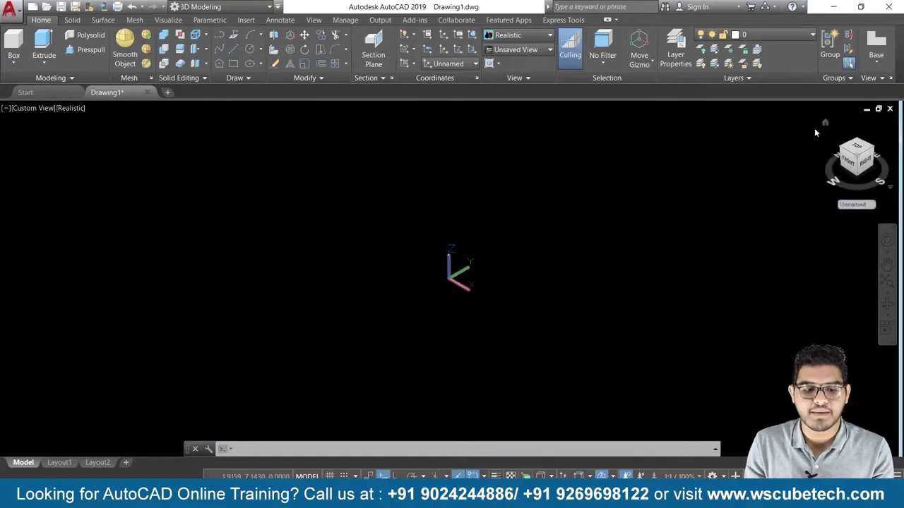
{"action": "middle_click_drag", "start_coordinate": [681, 223], "coordinate": [307, 302]}
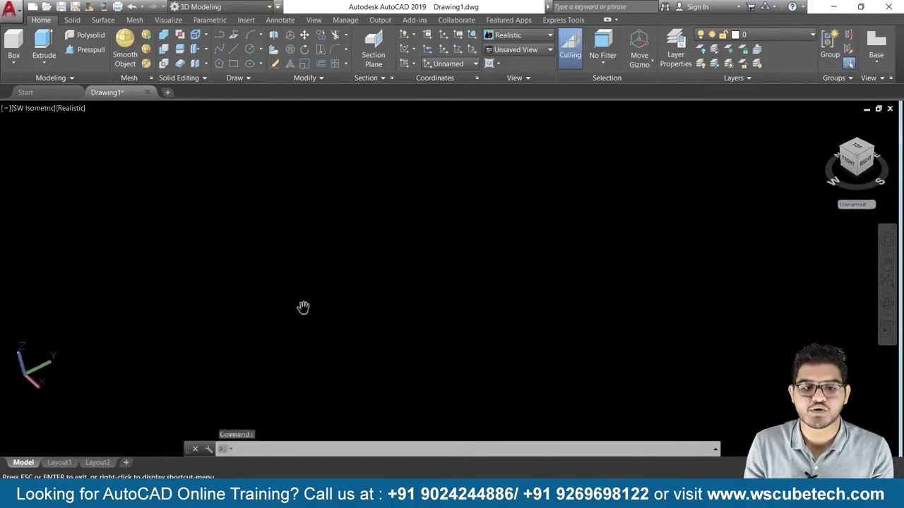
{"action": "key", "text": "F7"}
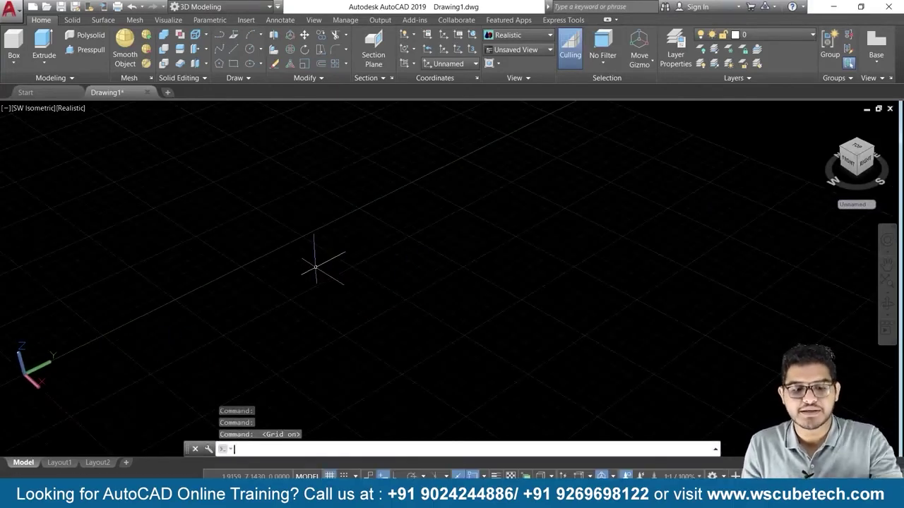
{"action": "left_click", "coordinate": [234, 62]}
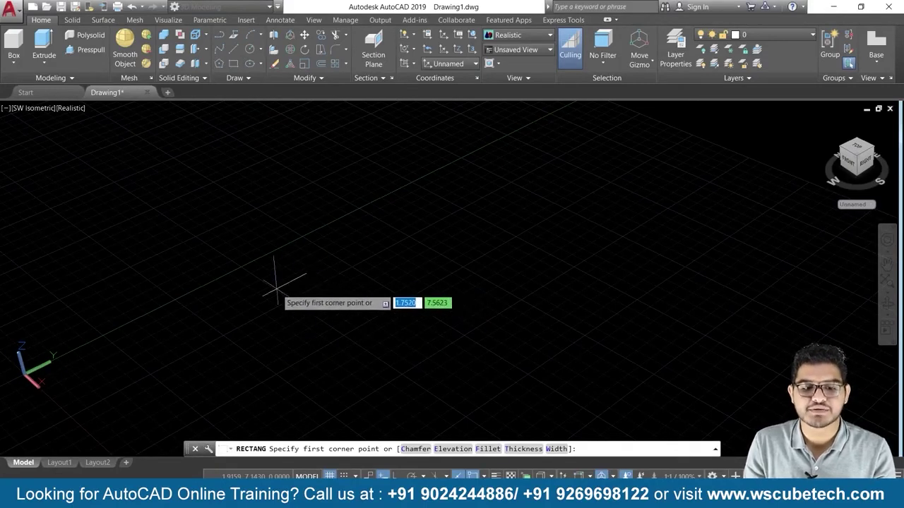
{"action": "scroll", "coordinate": [276, 288], "scroll_direction": "up", "scroll_amount": 1}
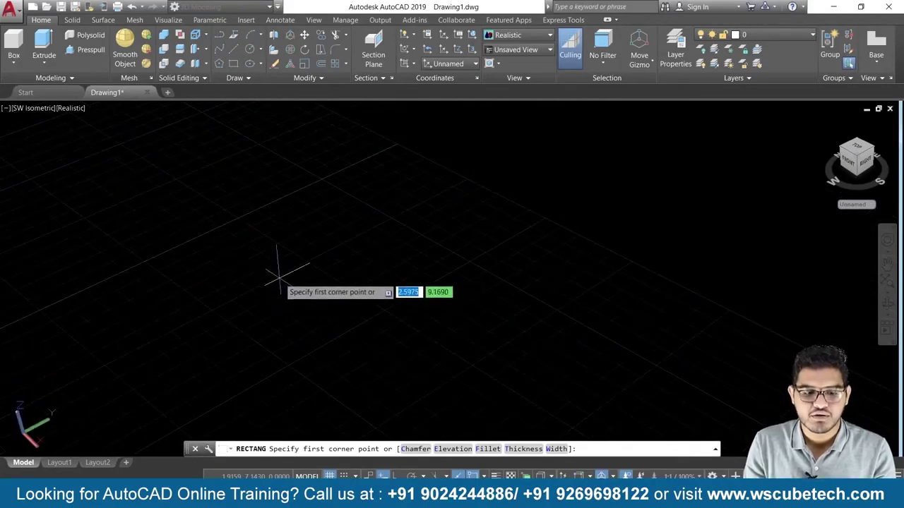
{"action": "left_click", "coordinate": [281, 276]}
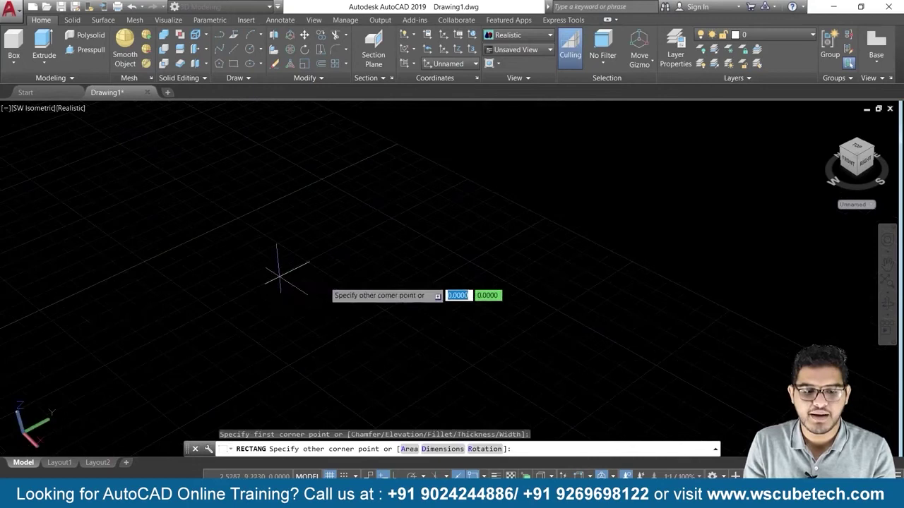
{"action": "left_click", "coordinate": [529, 278]}
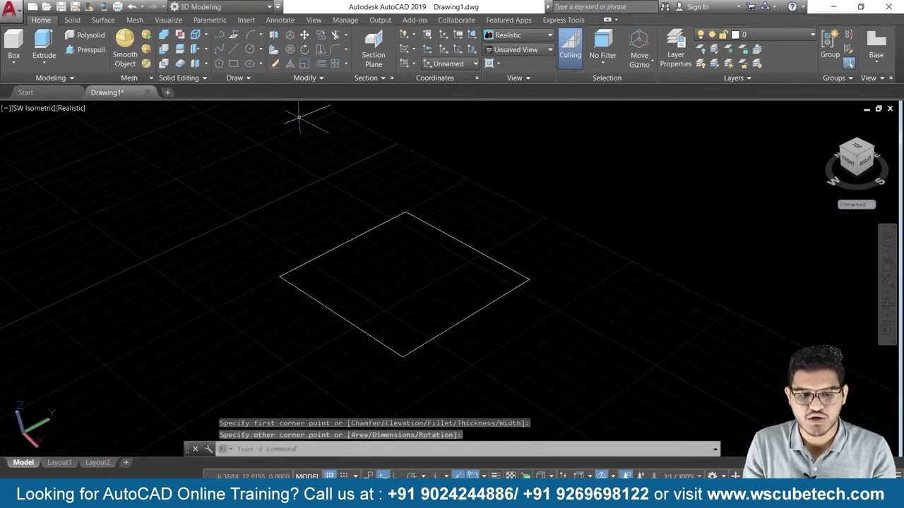
- Draw a smaller rectangle nested inside the first one
{"action": "key", "text": "Return"}
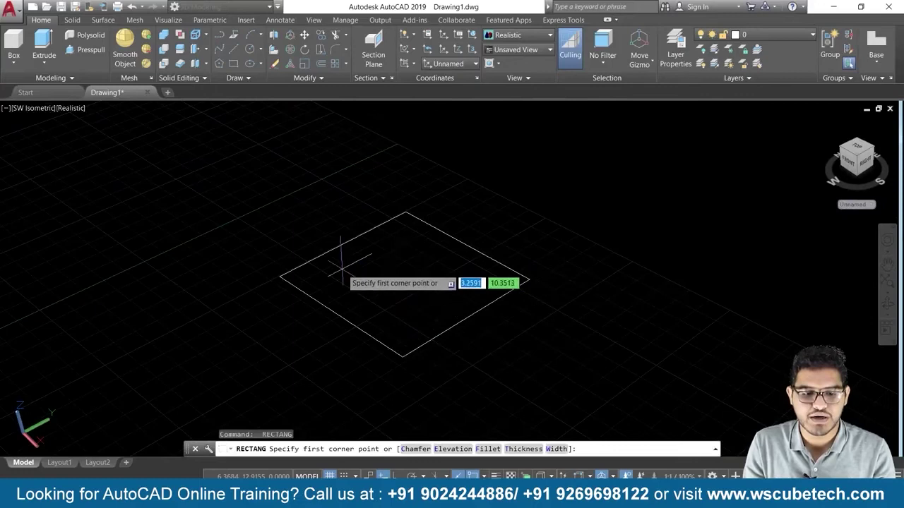
{"action": "left_click", "coordinate": [361, 278]}
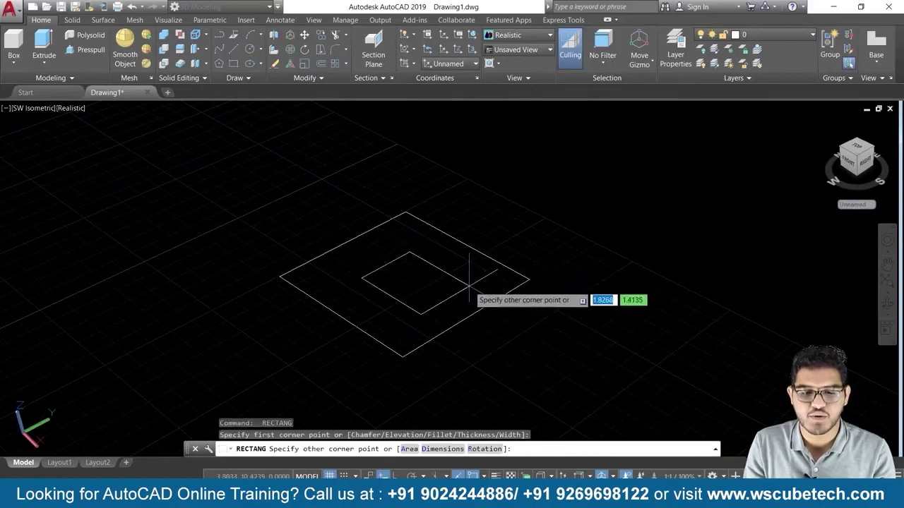
{"action": "left_click", "coordinate": [476, 279]}
- Shift both rectangles to the left of the view and start the COPY command
{"action": "key", "text": "Return"}
{"action": "scroll", "coordinate": [565, 296], "scroll_direction": "down", "scroll_amount": 2}
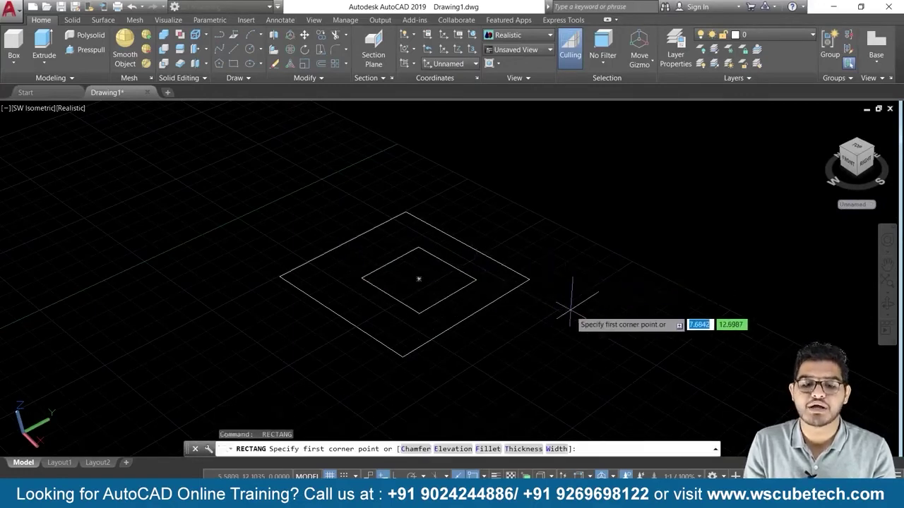
{"action": "middle_click_drag", "start_coordinate": [573, 303], "coordinate": [457, 325]}
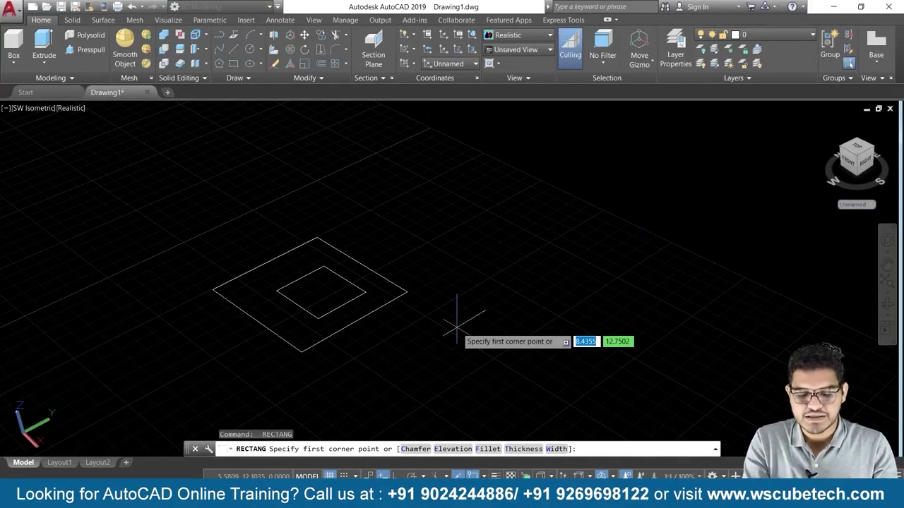
{"action": "type", "text": "co"}
{"action": "key", "text": "Return"}
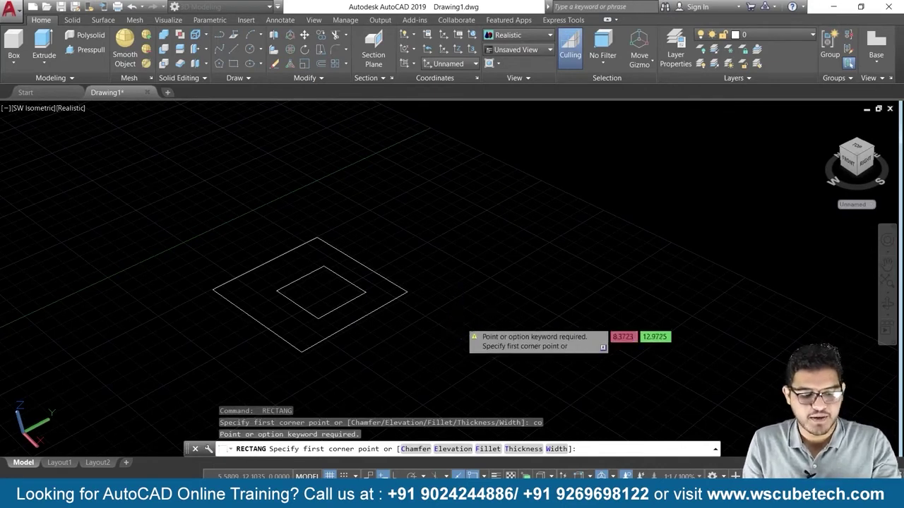
{"action": "key", "text": "Escape"}
{"action": "type", "text": "co"}
{"action": "key", "text": "Return"}
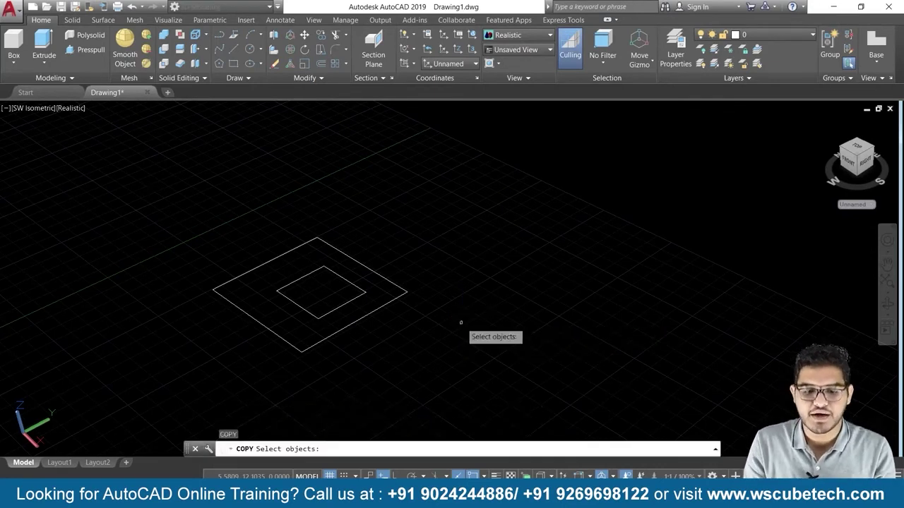
- Copy both rectangles from the outer front corner to the right and front-right, then recentre the view
{"action": "left_click", "coordinate": [379, 199]}
{"action": "left_click", "coordinate": [270, 386]}
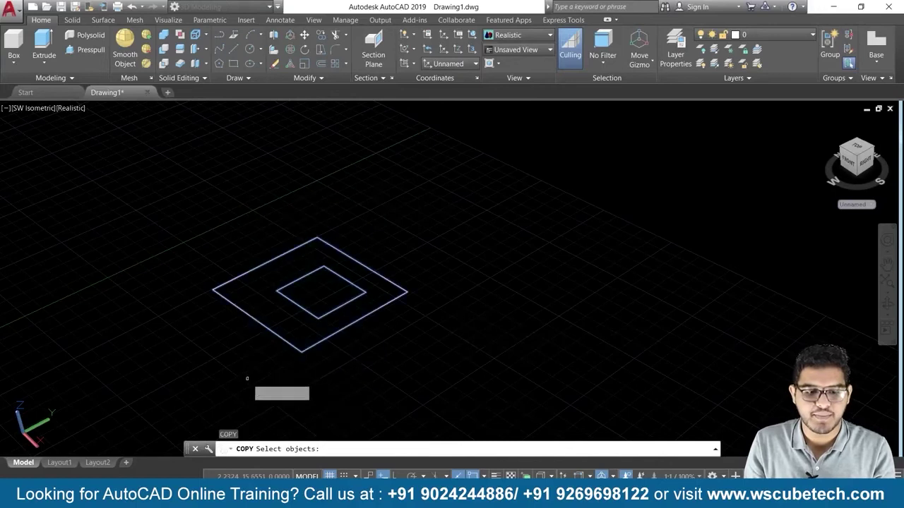
{"action": "key", "text": "Return"}
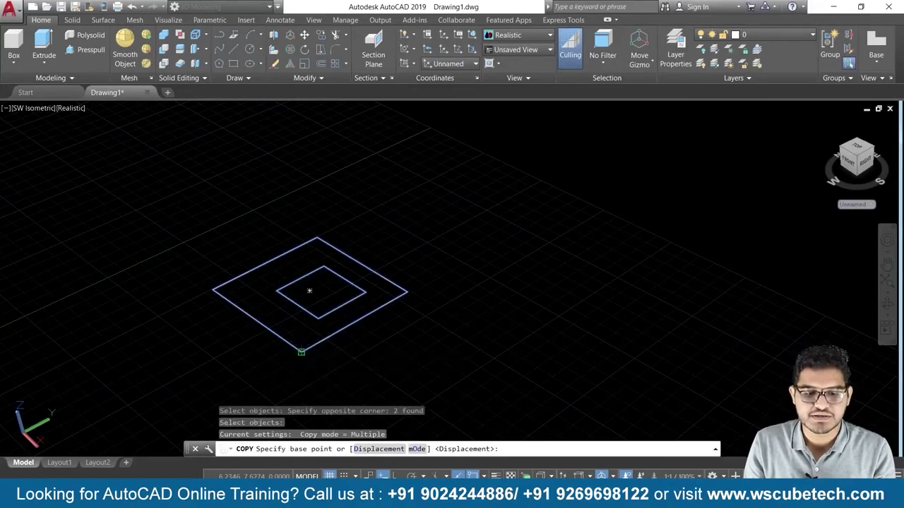
{"action": "left_click", "coordinate": [301, 351]}
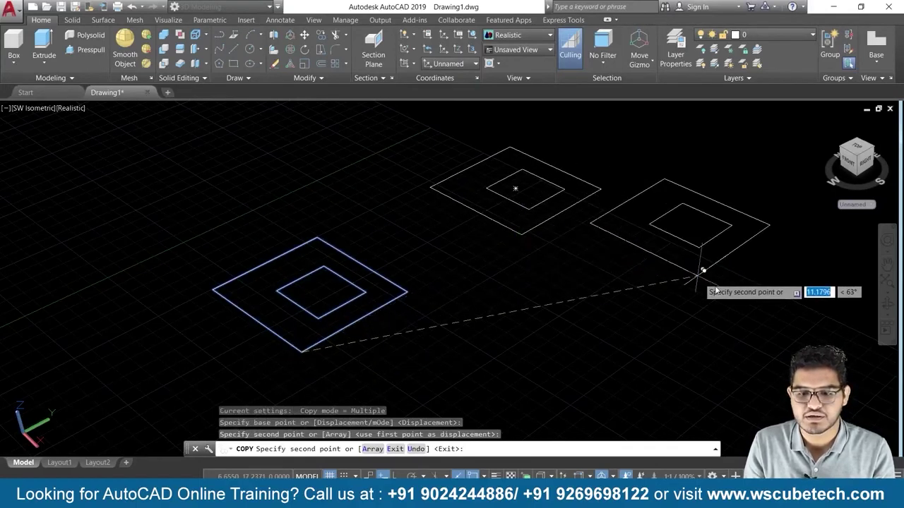
{"action": "left_click", "coordinate": [761, 314]}
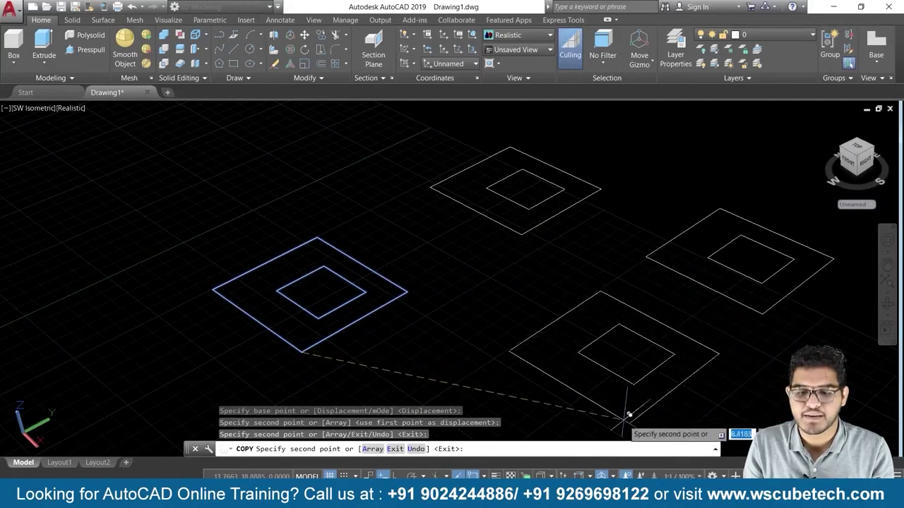
{"action": "left_click", "coordinate": [626, 416]}
{"action": "key", "text": "Escape"}
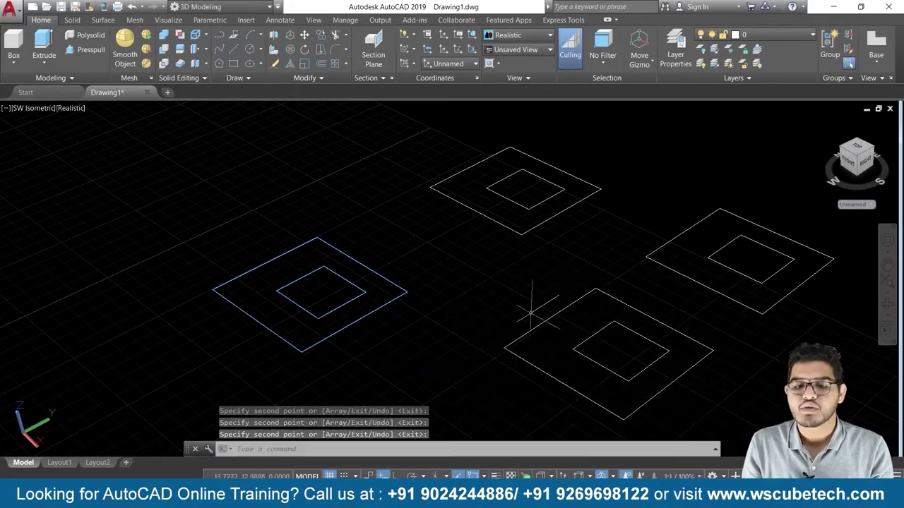
{"action": "mouse_move", "coordinate": [433, 262]}
{"action": "middle_mouse_down"}
{"action": "mouse_move", "coordinate": [478, 259]}
{"action": "mouse_move", "coordinate": [478, 247]}
{"action": "middle_mouse_up"}
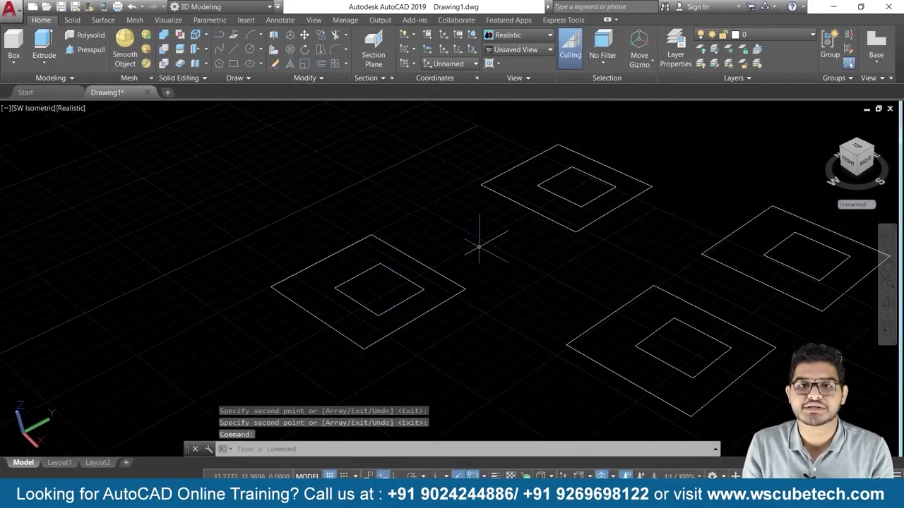
{"action": "middle_click", "coordinate": [519, 308]}
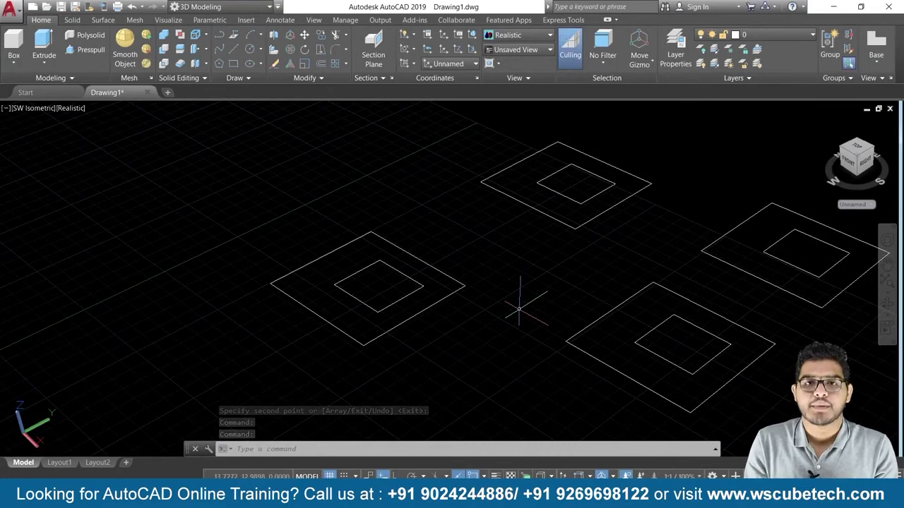
- Press-pull the left pair's outer ring up into a base box
{"action": "left_click", "coordinate": [88, 53]}
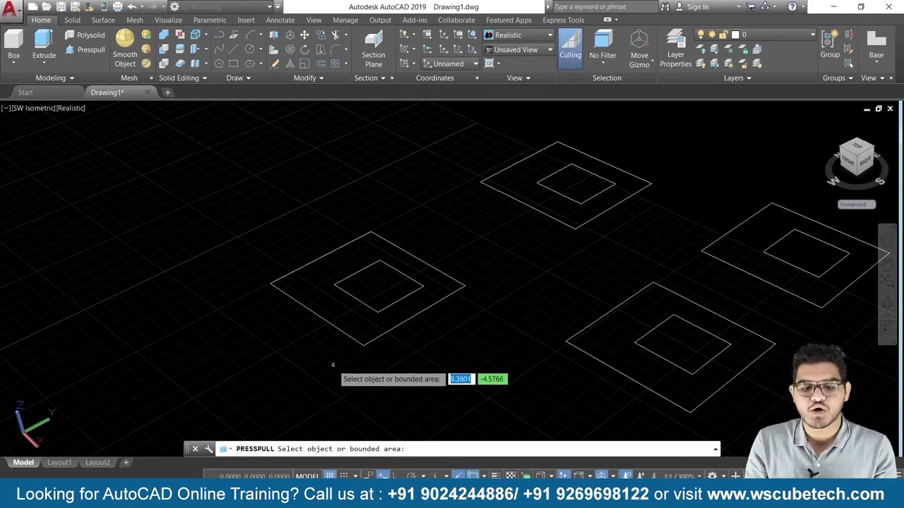
{"action": "left_click", "coordinate": [342, 332]}
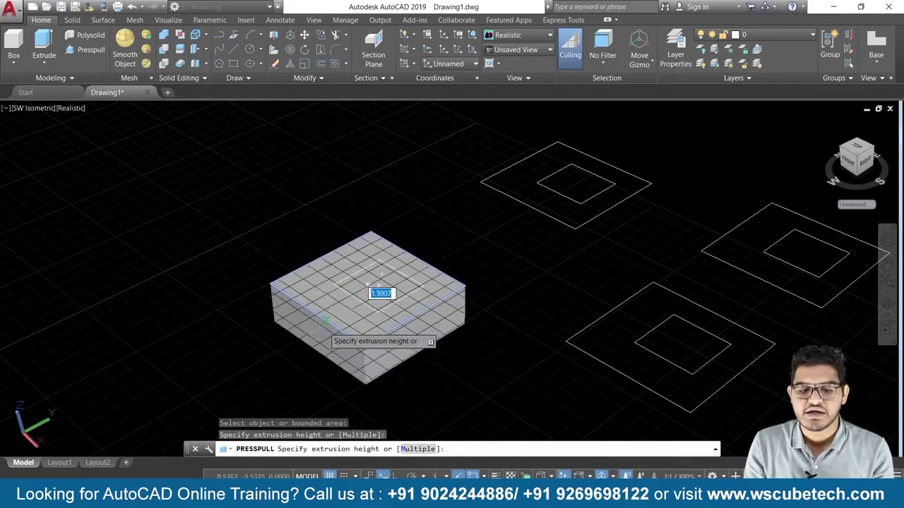
{"action": "left_click", "coordinate": [427, 364]}
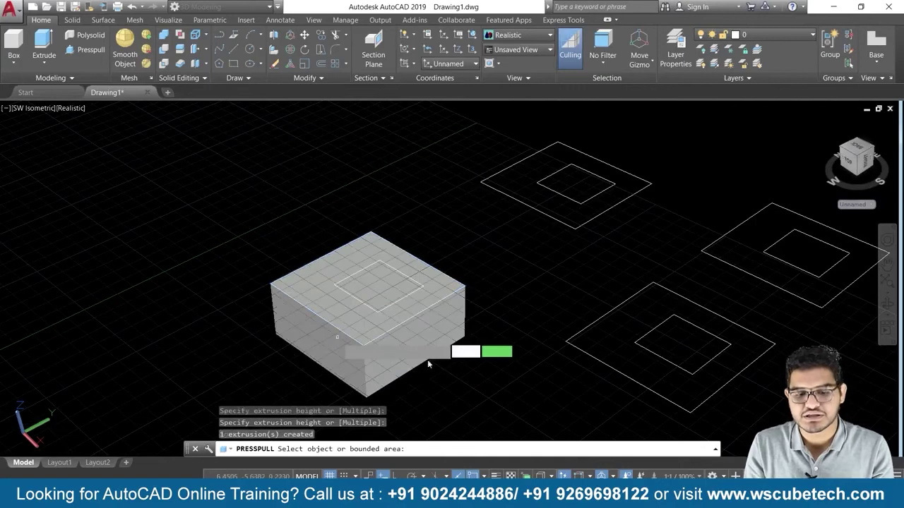
{"action": "key", "text": "Return"}
- Press-pull the inner square on the box top up into a taller block
{"action": "left_click", "coordinate": [396, 302]}
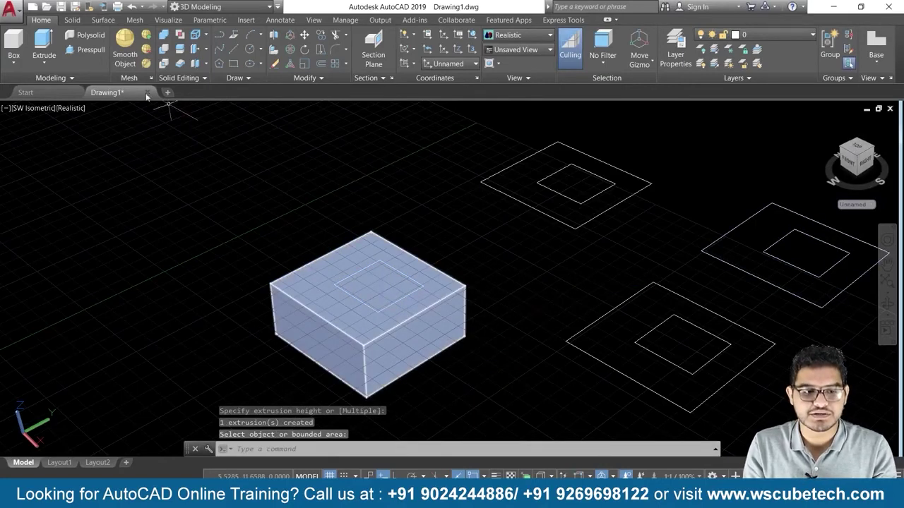
{"action": "key", "text": "Return"}
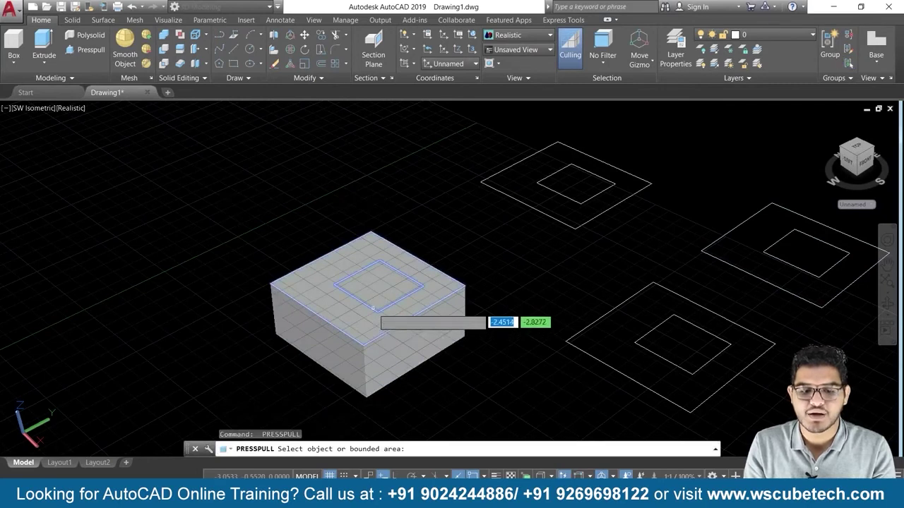
{"action": "left_click", "coordinate": [373, 308]}
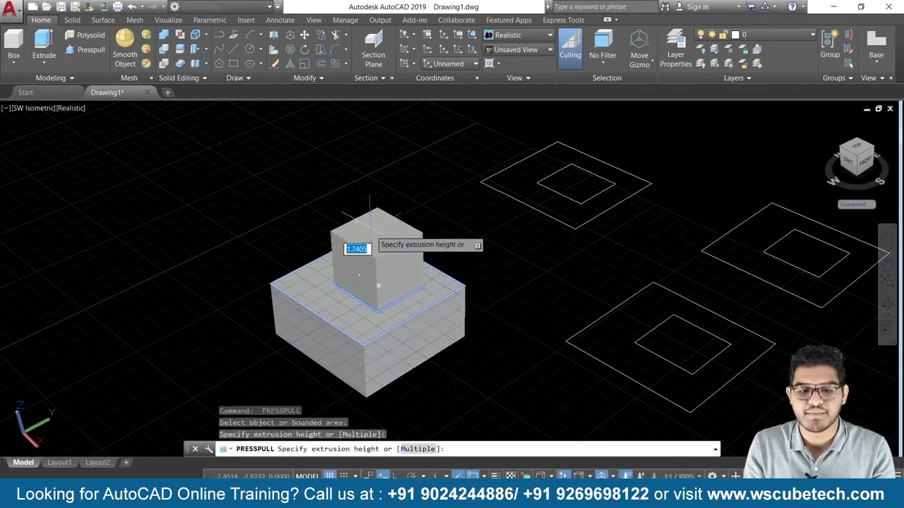
{"action": "left_click", "coordinate": [381, 226]}
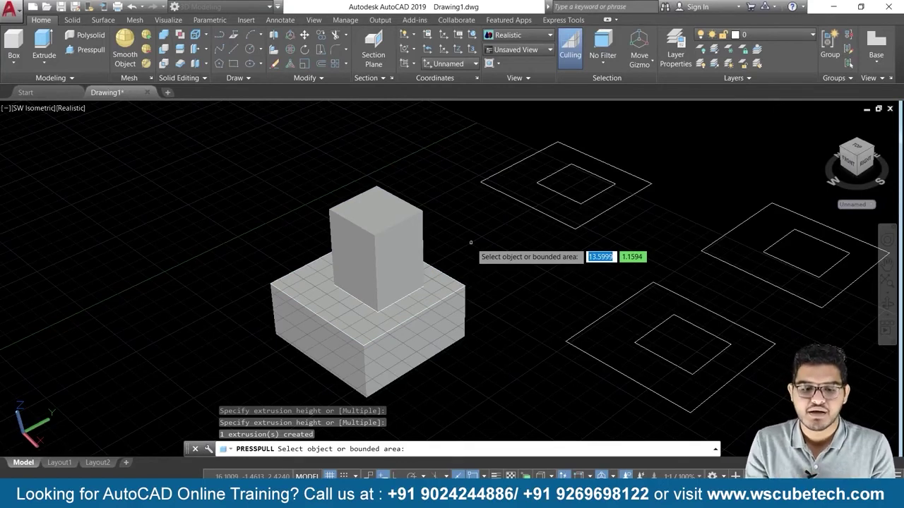
- Turn off the grid and recentre the view on the solids
{"action": "middle_click_drag", "start_coordinate": [510, 251], "coordinate": [413, 307]}
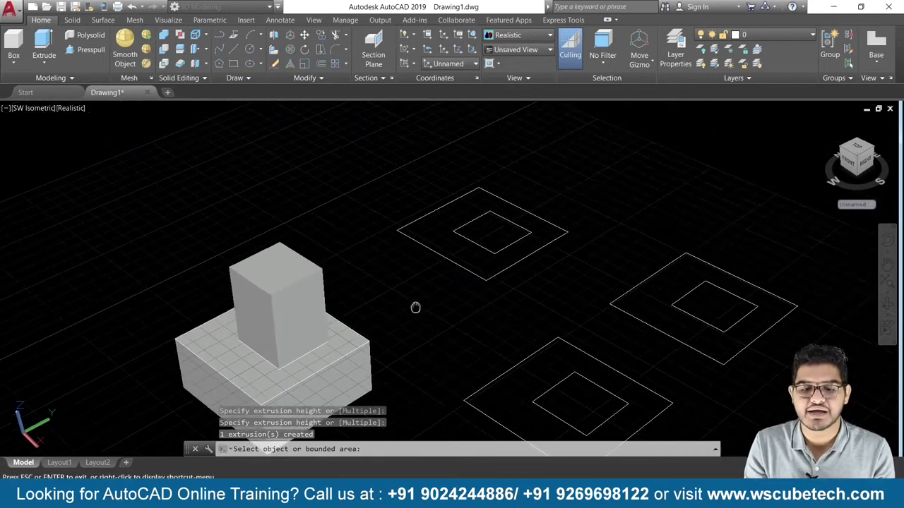
{"action": "scroll", "coordinate": [410, 308], "scroll_direction": "down", "scroll_amount": 2}
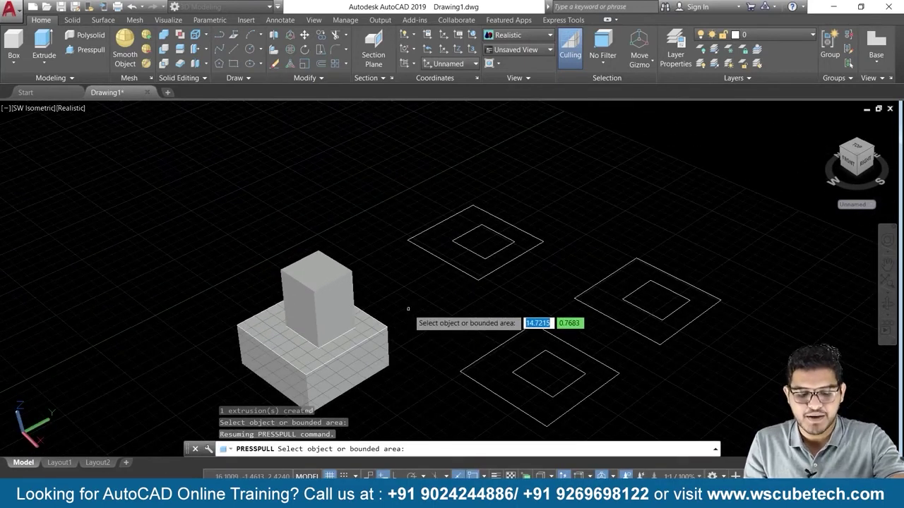
{"action": "key", "text": "F7"}
{"action": "scroll", "coordinate": [413, 336], "scroll_direction": "up", "scroll_amount": 2}
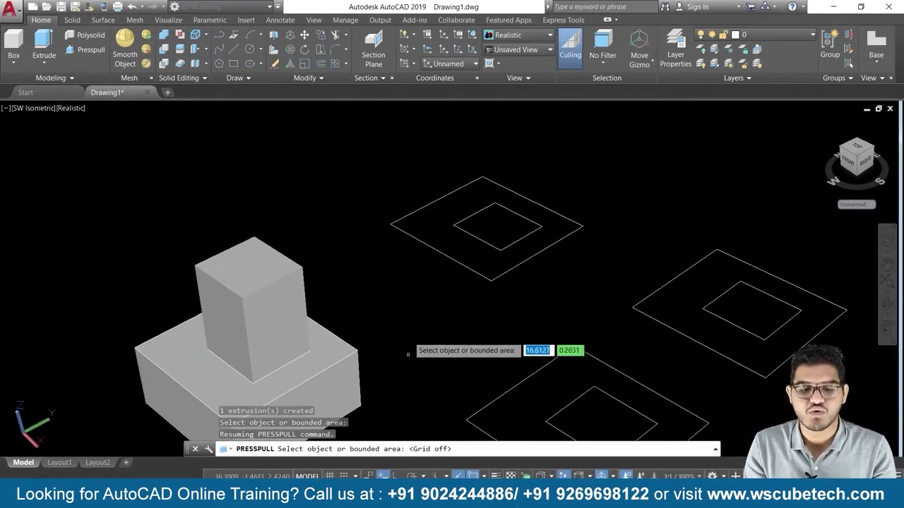
{"action": "mouse_move", "coordinate": [414, 339]}
{"action": "middle_mouse_down"}
{"action": "mouse_move", "coordinate": [444, 204]}
{"action": "mouse_move", "coordinate": [445, 240]}
{"action": "middle_mouse_up"}
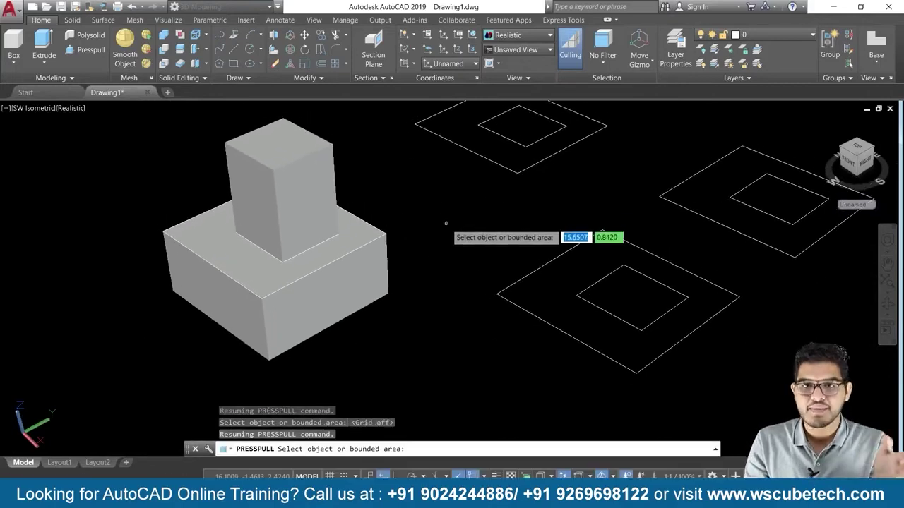
- Extrude the top outer square into a new box
{"action": "left_click", "coordinate": [41, 37]}
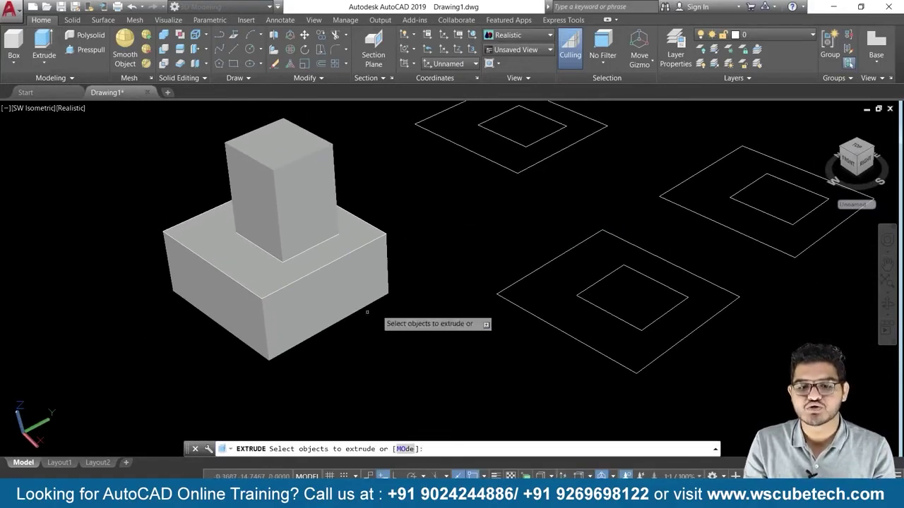
{"action": "left_click", "coordinate": [501, 167]}
{"action": "key", "text": "Return"}
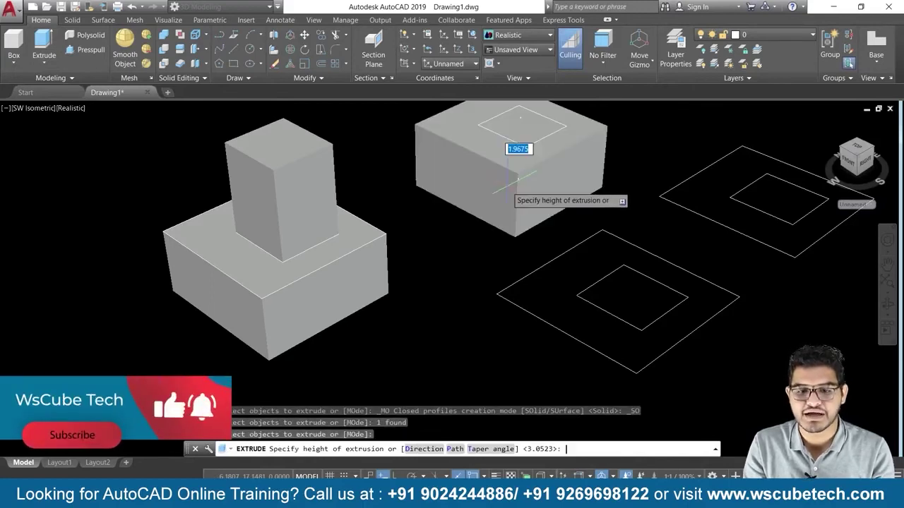
{"action": "left_click", "coordinate": [494, 204]}
{"action": "middle_click_drag", "start_coordinate": [458, 188], "coordinate": [401, 270]}
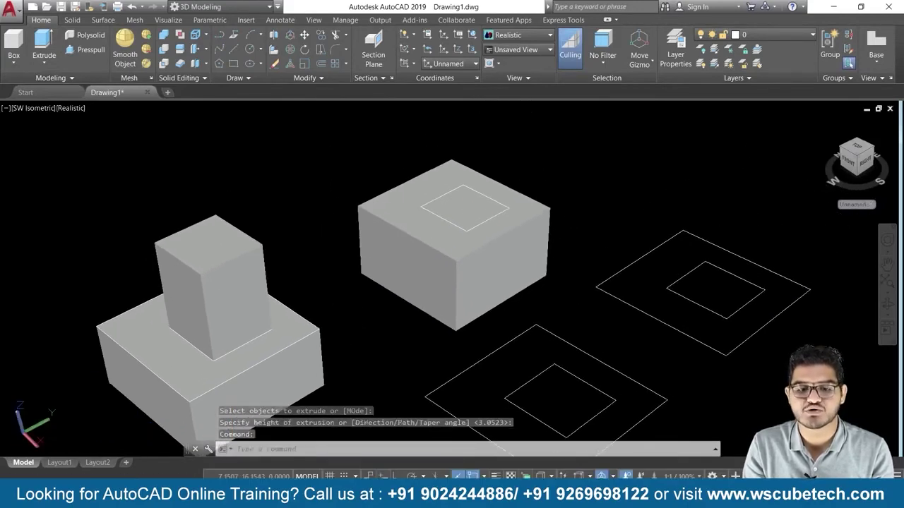
- Extrude the inner square upward into a cube on top of the new box
{"action": "left_click", "coordinate": [46, 44]}
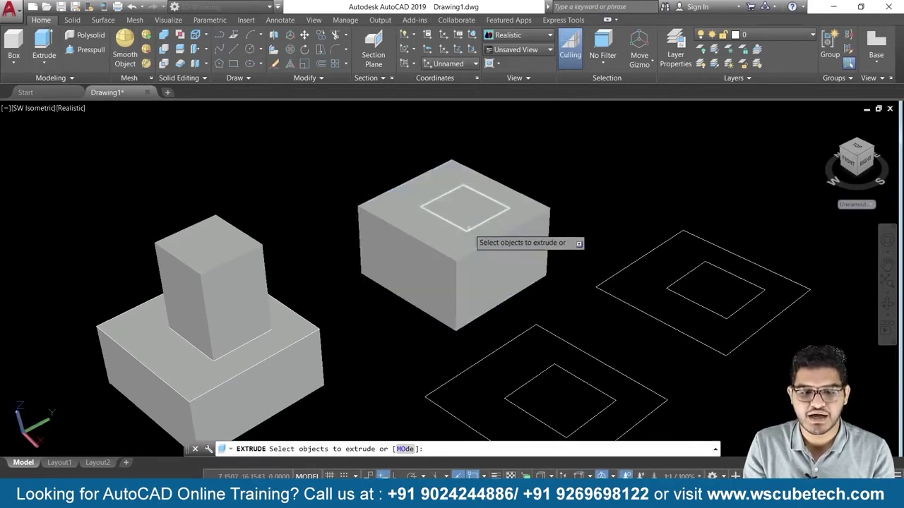
{"action": "left_click", "coordinate": [471, 188]}
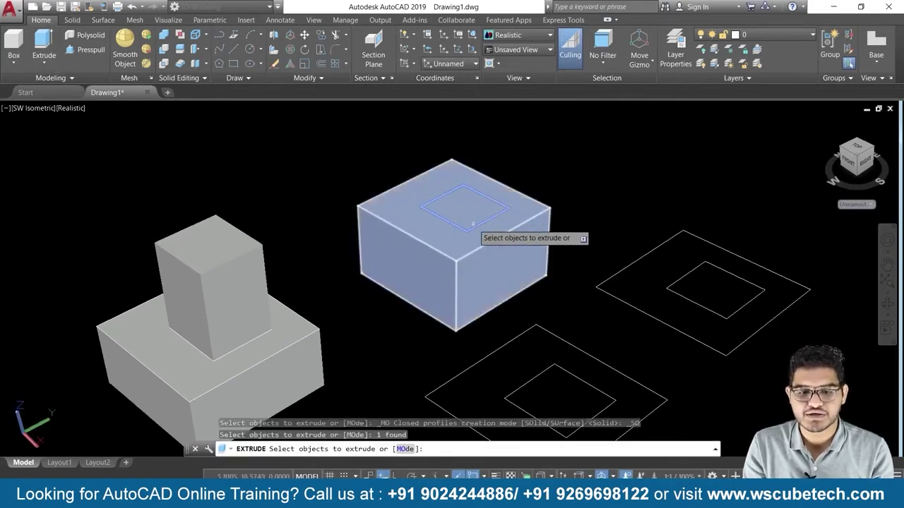
{"action": "key", "text": "Return"}
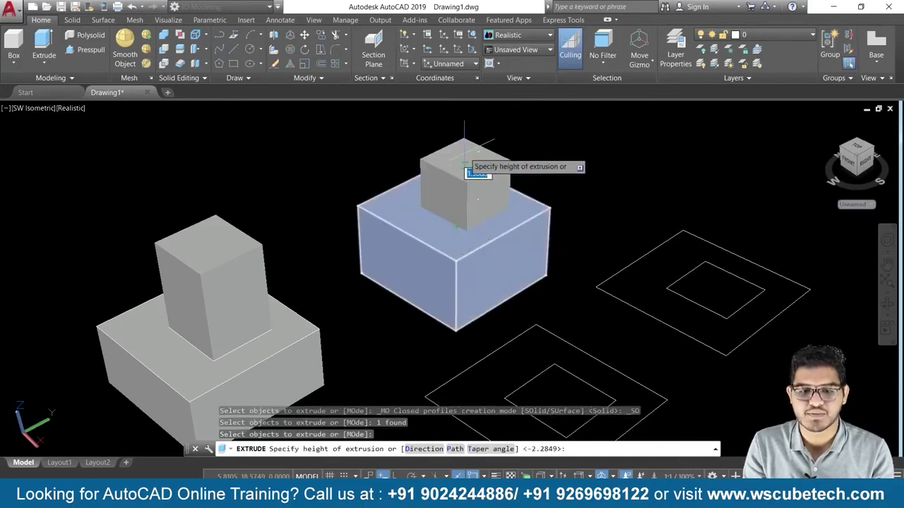
{"action": "left_click", "coordinate": [464, 147]}
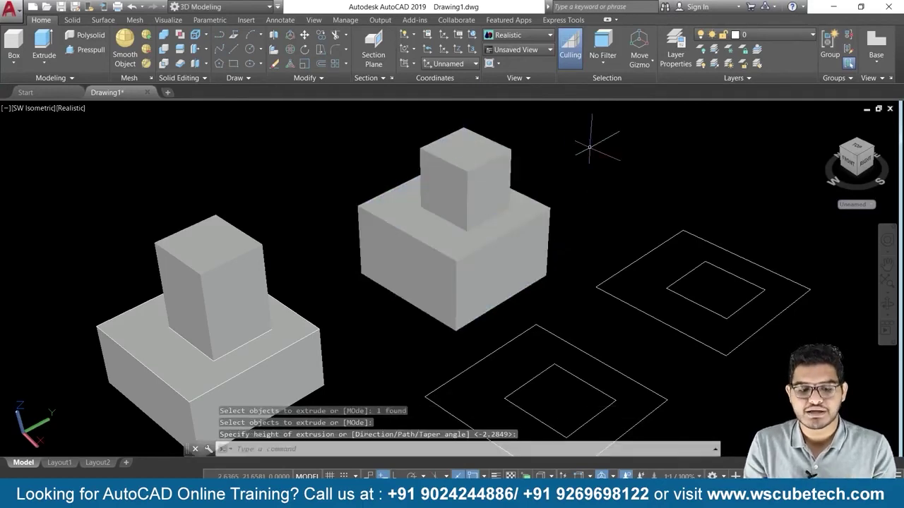
- Attempt a further extrusion of the lower box, cancel it, and pan back to the first solid
{"action": "key", "text": "Return"}
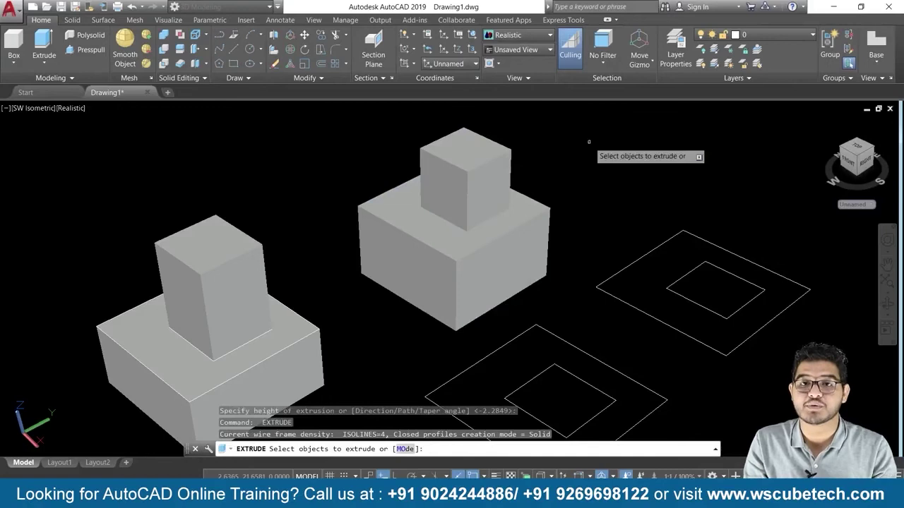
{"action": "key", "text": "Return"}
{"action": "left_click", "coordinate": [516, 269]}
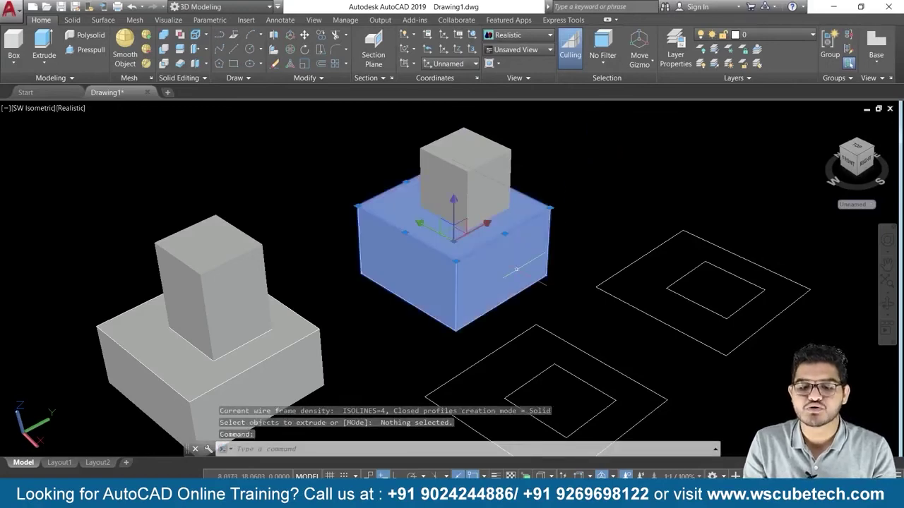
{"action": "key", "text": "Escape"}
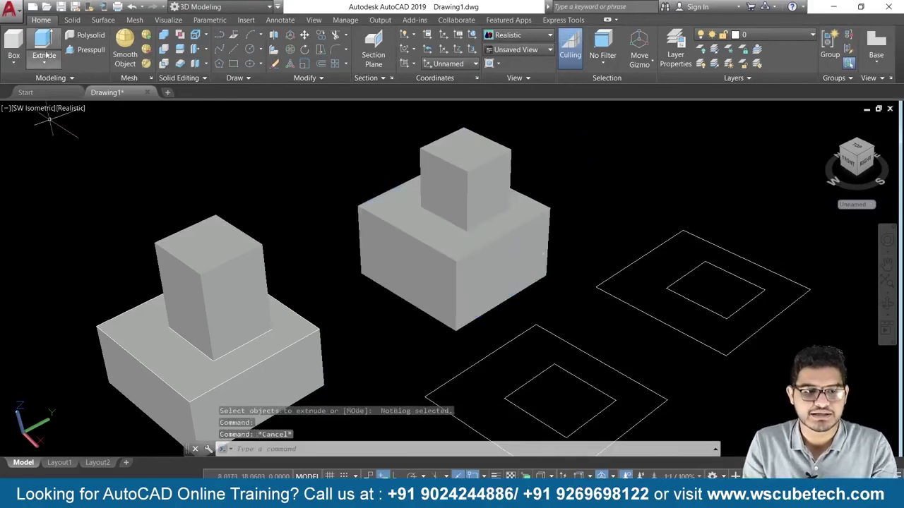
{"action": "left_click", "coordinate": [44, 44]}
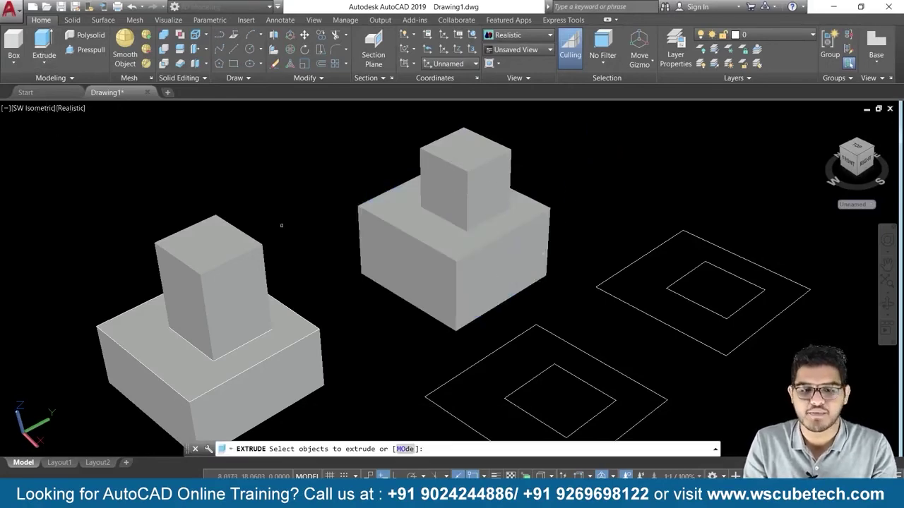
{"action": "left_click", "coordinate": [478, 267]}
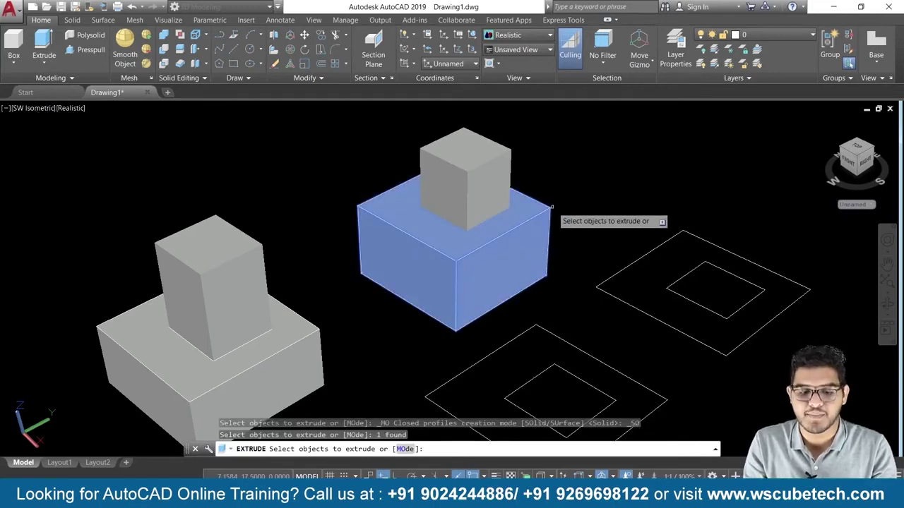
{"action": "key", "text": "Return"}
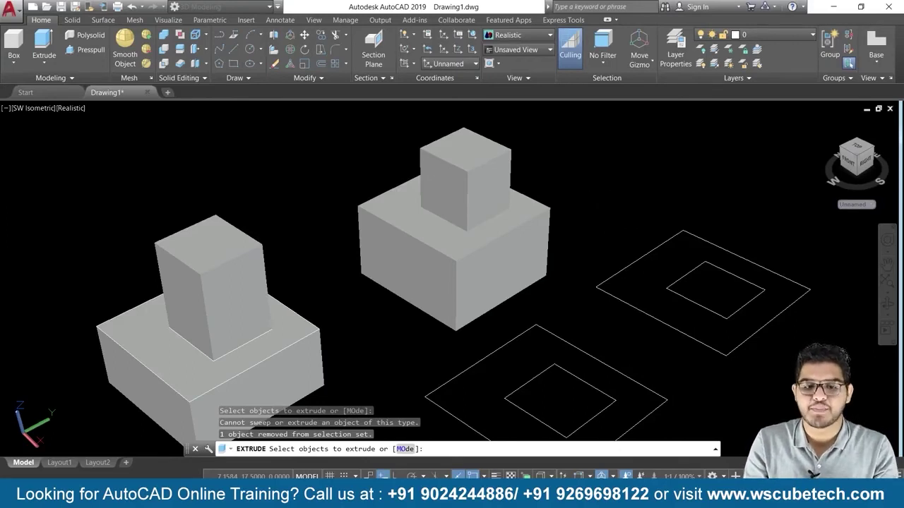
{"action": "key", "text": "Escape"}
{"action": "middle_click_drag", "start_coordinate": [311, 226], "coordinate": [433, 106]}
{"action": "middle_click_drag", "start_coordinate": [457, 353], "coordinate": [446, 310]}
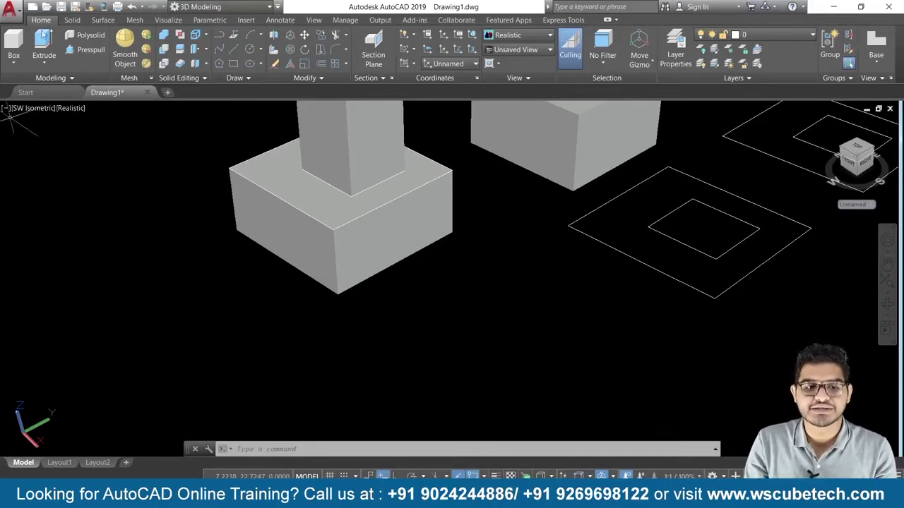
{"action": "left_click", "coordinate": [90, 49]}
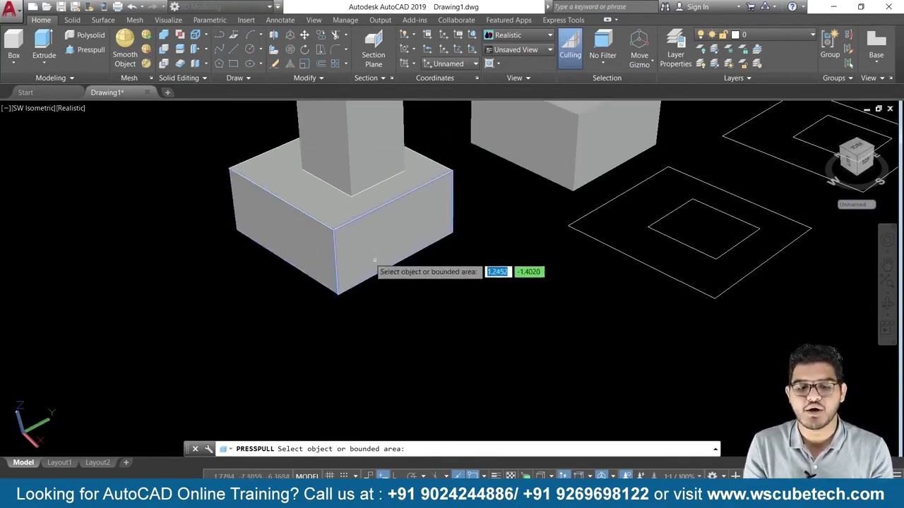
- Pull the base slab's left face and front face outward to widen the footing
{"action": "left_click", "coordinate": [298, 240]}
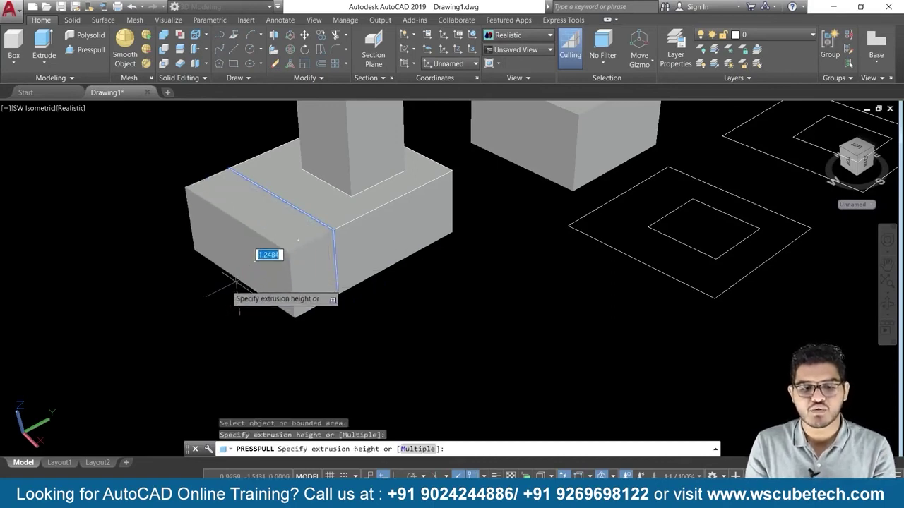
{"action": "left_click", "coordinate": [195, 309]}
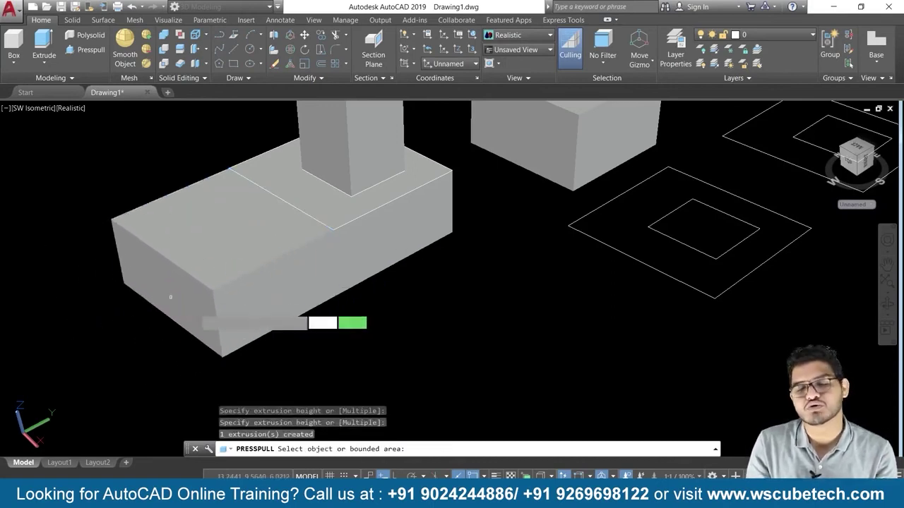
{"action": "scroll", "coordinate": [265, 214], "scroll_direction": "down", "scroll_amount": 2}
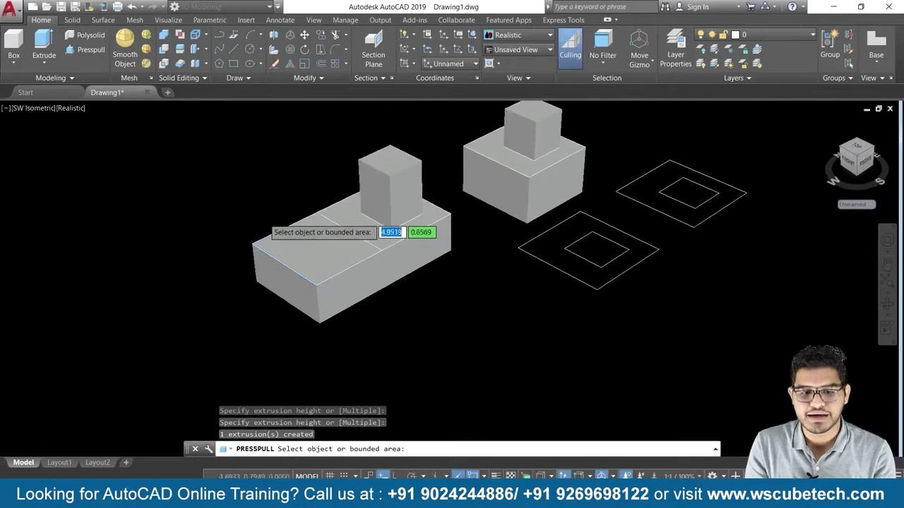
{"action": "scroll", "coordinate": [266, 216], "scroll_direction": "up", "scroll_amount": 1}
{"action": "scroll", "coordinate": [265, 218], "scroll_direction": "down", "scroll_amount": 1}
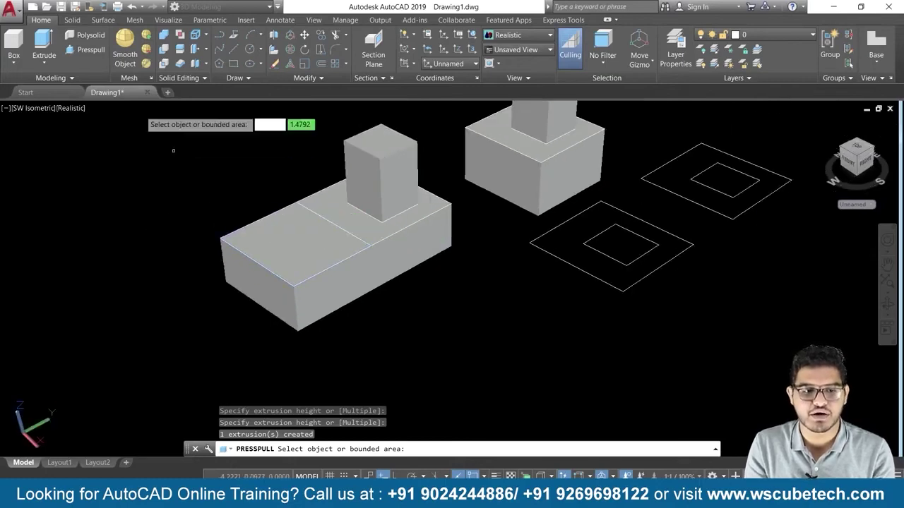
{"action": "left_click", "coordinate": [99, 56]}
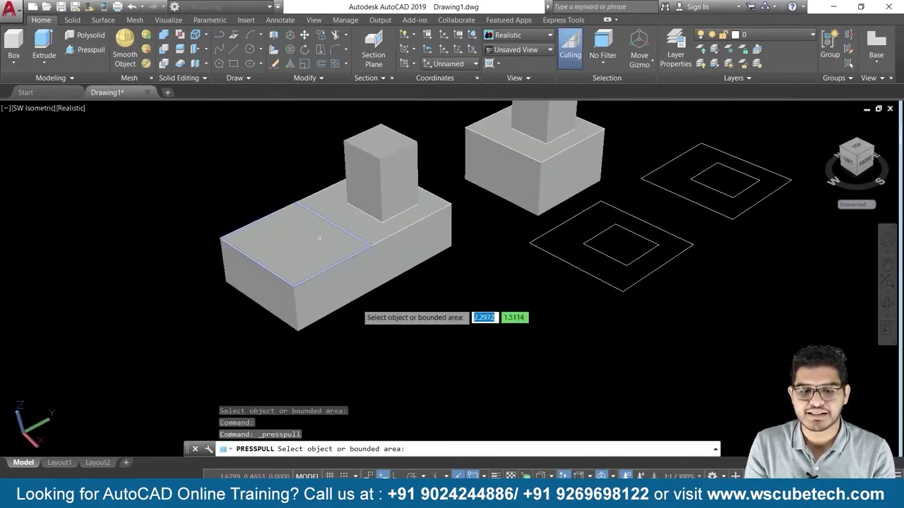
{"action": "left_click", "coordinate": [358, 282]}
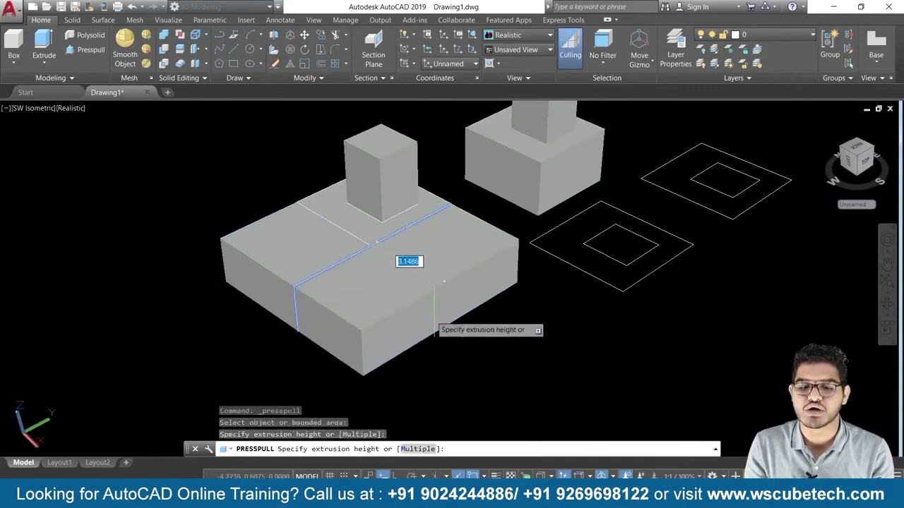
{"action": "left_click", "coordinate": [417, 303]}
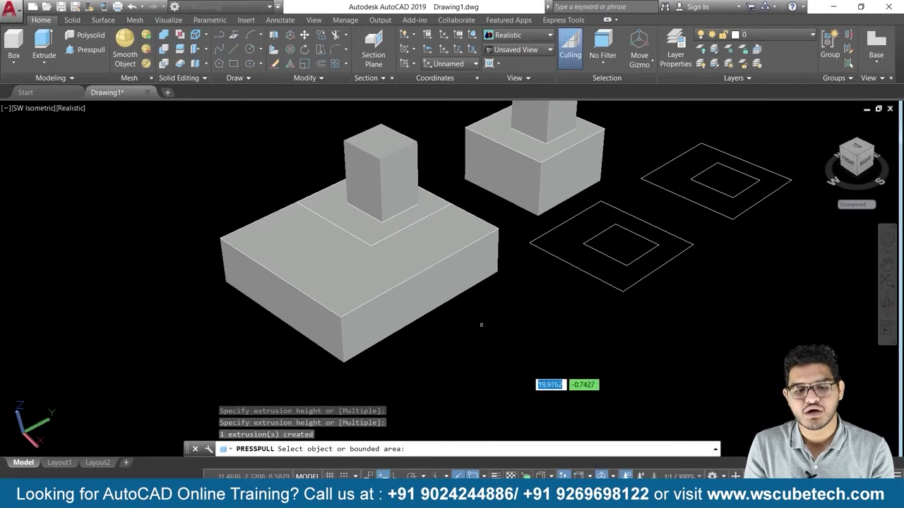
{"action": "key", "text": "Return"}
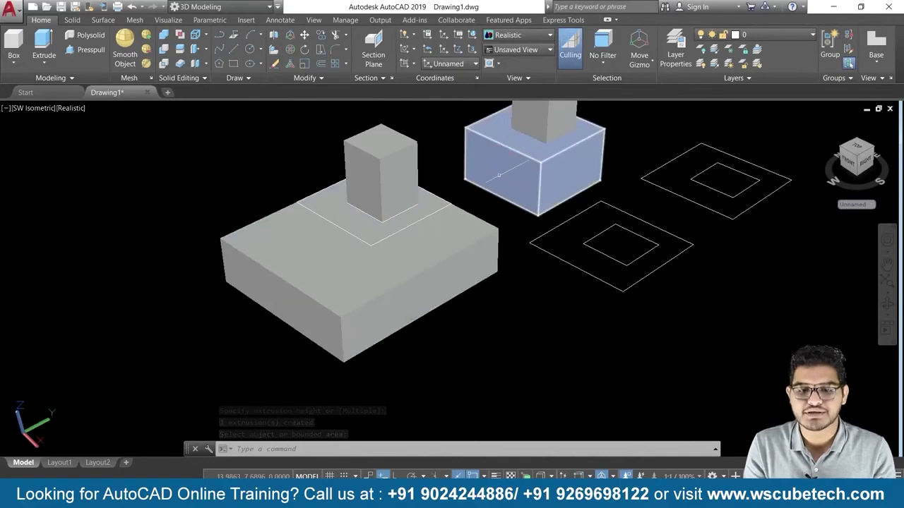
- Select the cube and the three boxes, delete them, and reframe the square outlines
{"action": "middle_click_drag", "start_coordinate": [449, 153], "coordinate": [449, 202]}
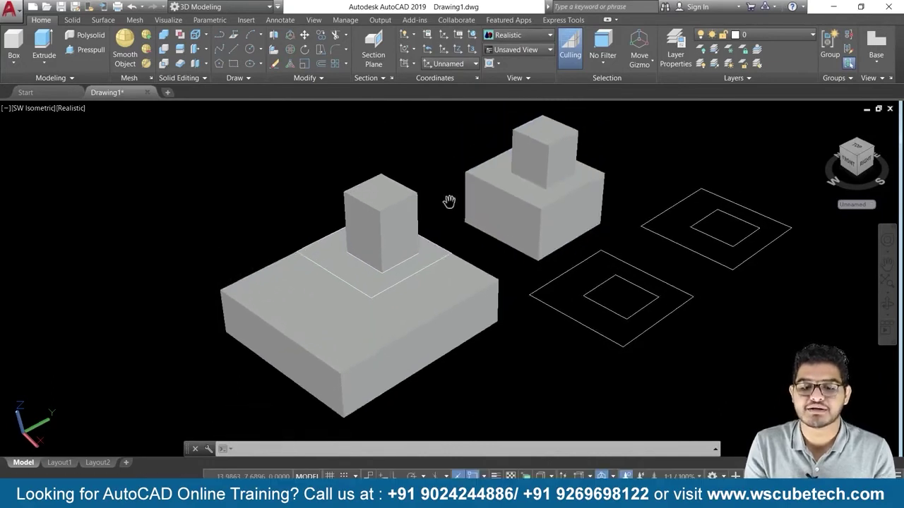
{"action": "left_click", "coordinate": [548, 150]}
{"action": "left_click", "coordinate": [517, 213]}
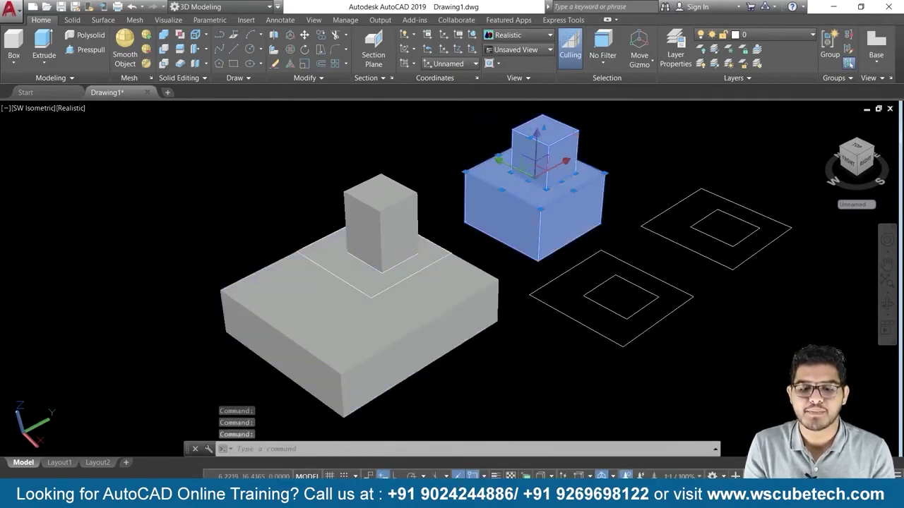
{"action": "left_click", "coordinate": [396, 283]}
{"action": "left_click", "coordinate": [399, 226]}
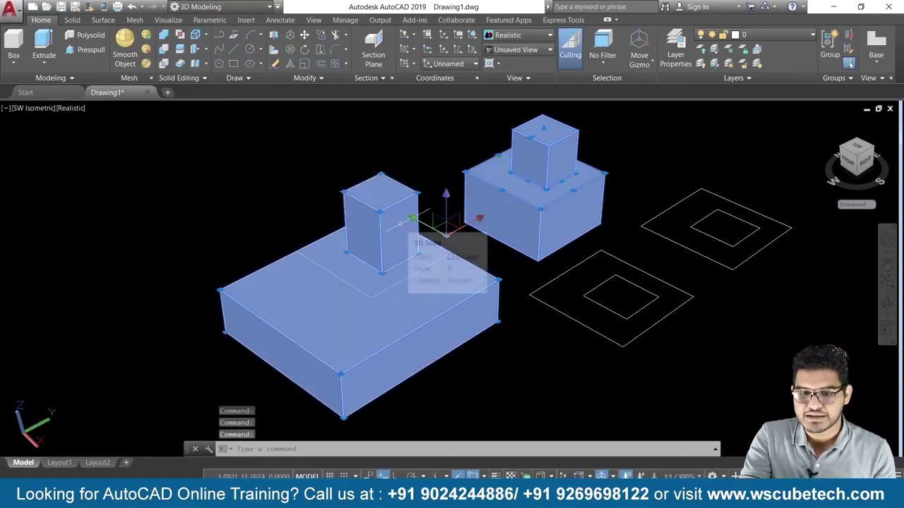
{"action": "key", "text": "Delete"}
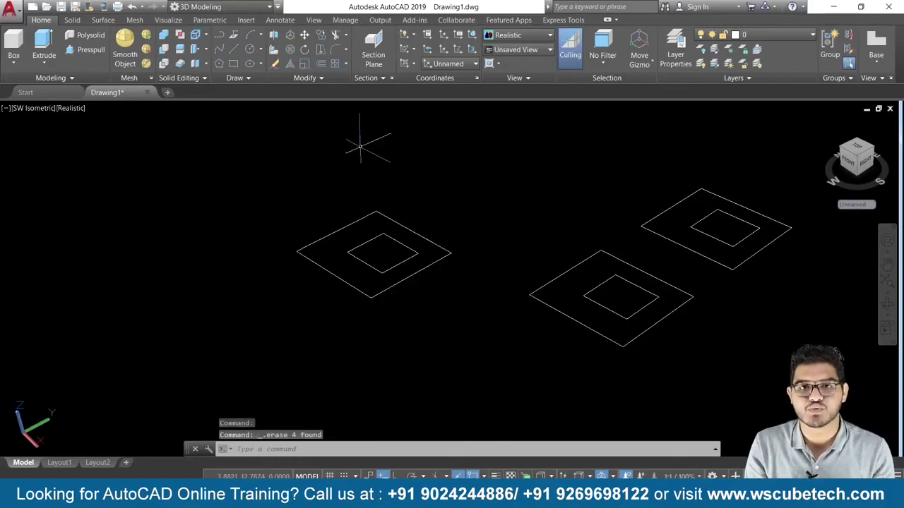
{"action": "scroll", "coordinate": [369, 153], "scroll_direction": "up", "scroll_amount": 2}
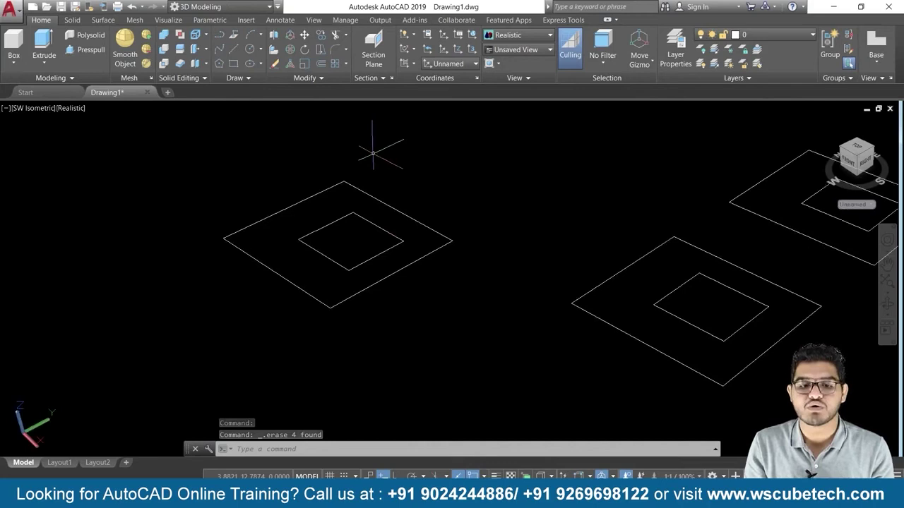
{"action": "middle_click_drag", "start_coordinate": [369, 152], "coordinate": [414, 161]}
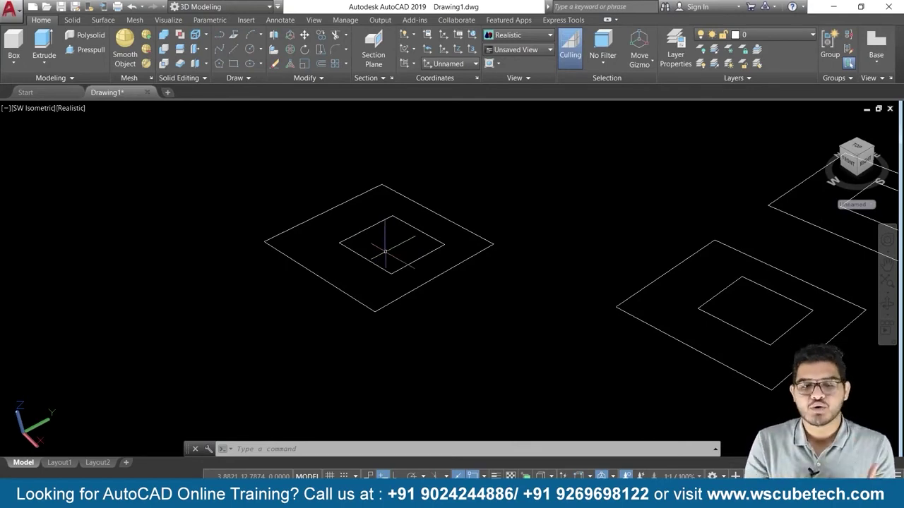
- Press-pull the first square's area up into a solid box
{"action": "left_click", "coordinate": [90, 51]}
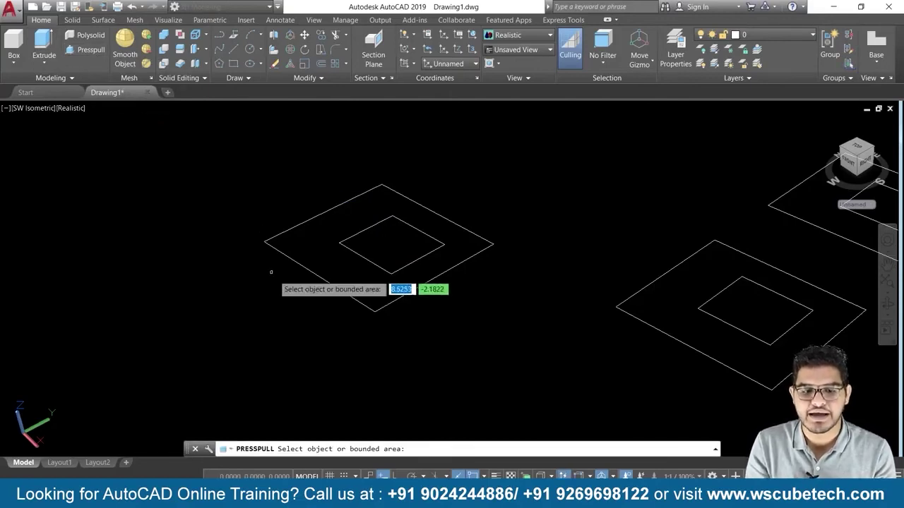
{"action": "left_click", "coordinate": [297, 251]}
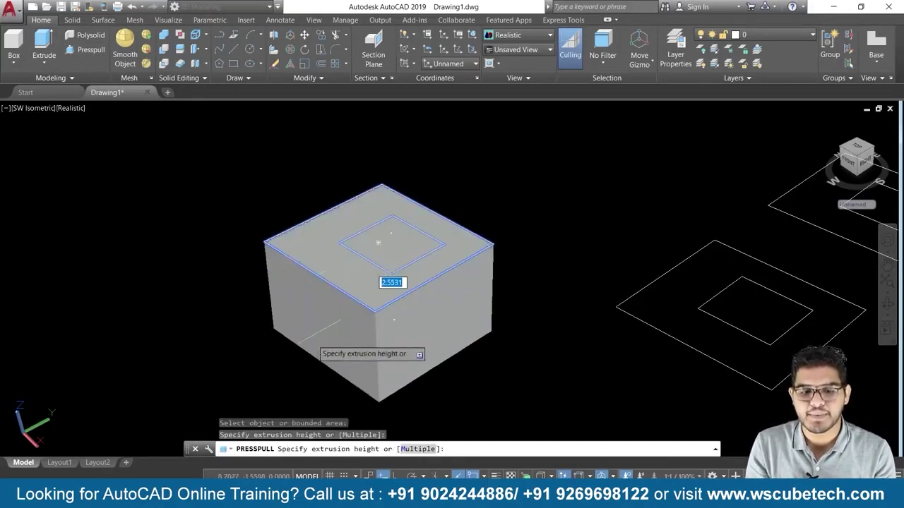
{"action": "left_click", "coordinate": [321, 357]}
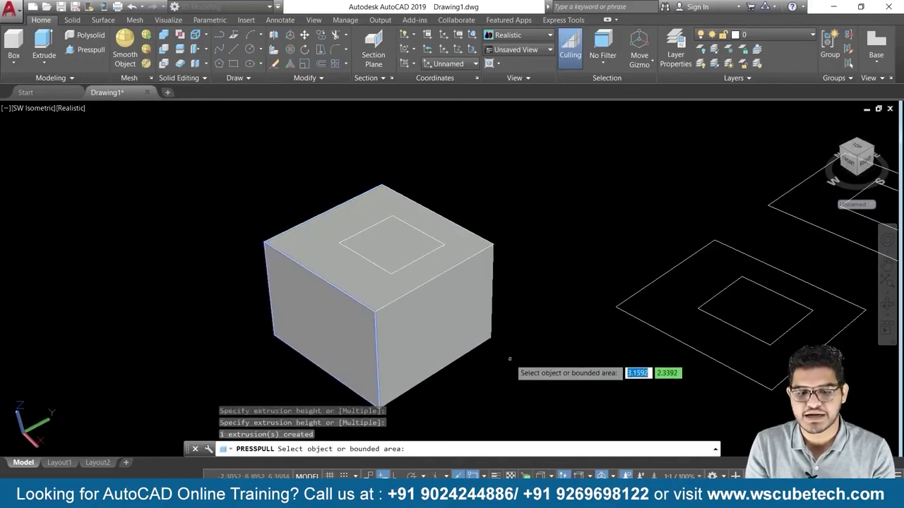
{"action": "key", "text": "Return"}
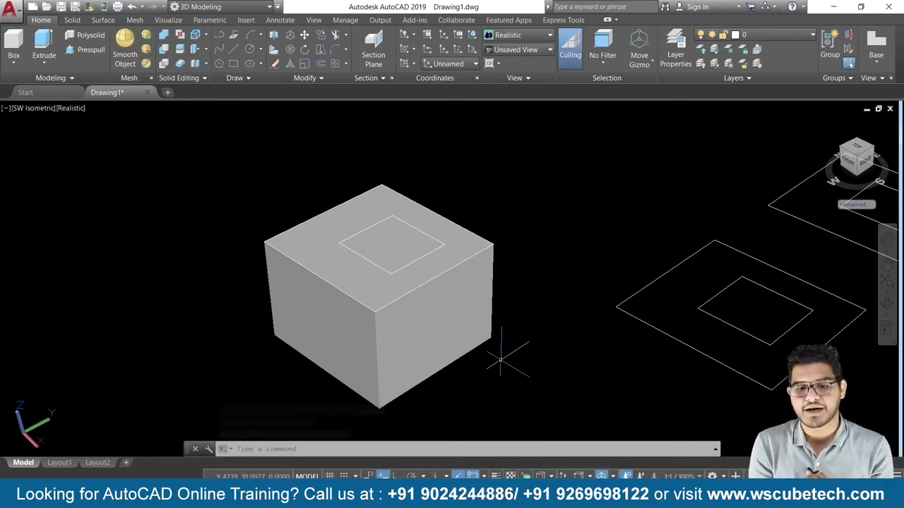
- Push the inner square down into the box top to cut a square hole, then orbit to check it
{"action": "left_click", "coordinate": [92, 50]}
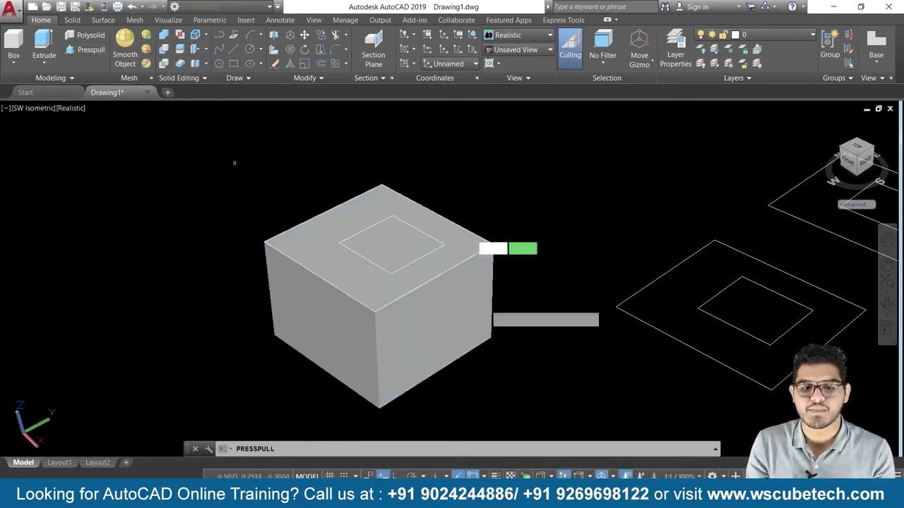
{"action": "left_click", "coordinate": [410, 266]}
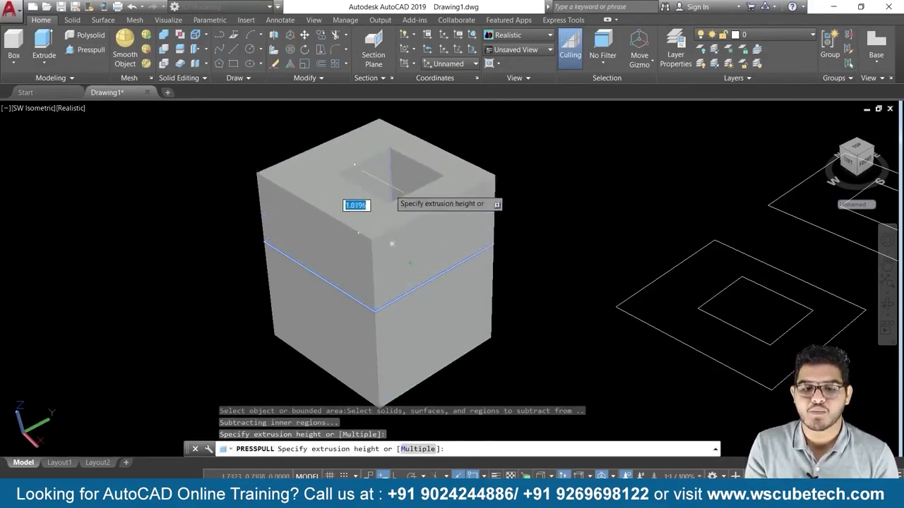
{"action": "key", "text": "Escape"}
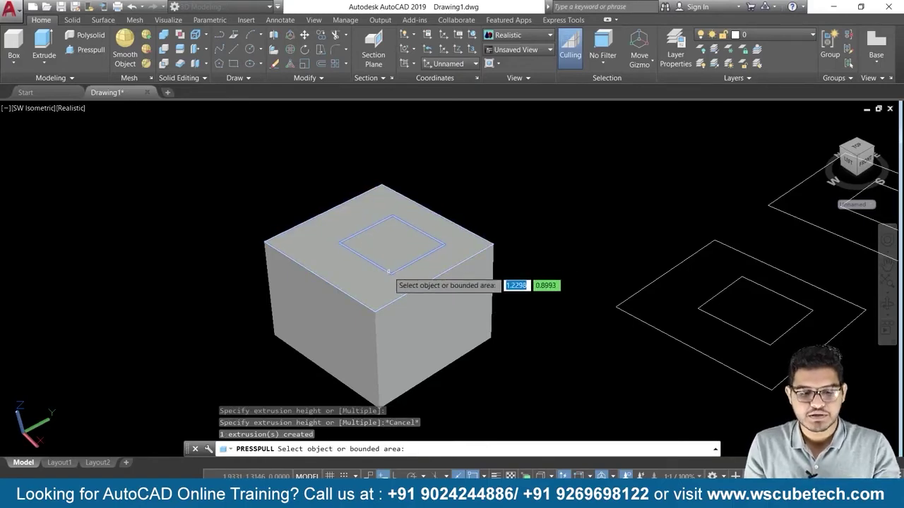
{"action": "key", "text": "Escape"}
{"action": "left_click", "coordinate": [86, 49]}
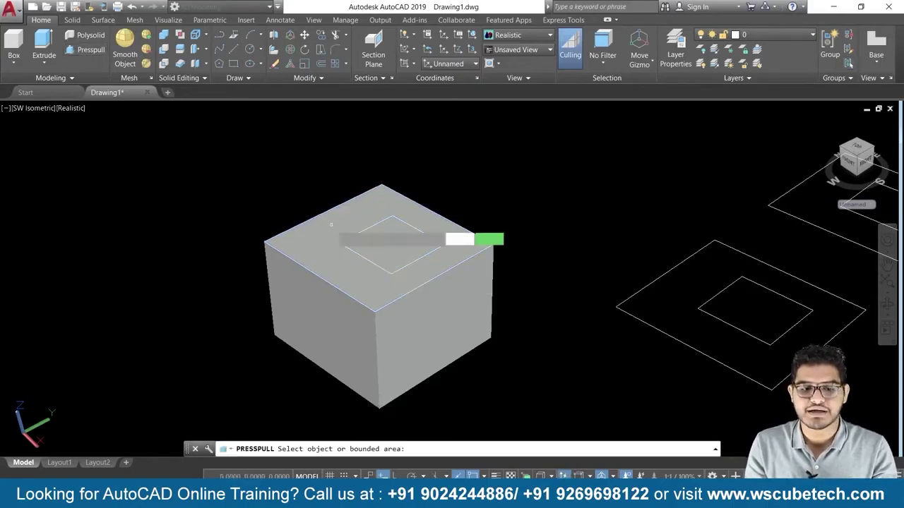
{"action": "left_click", "coordinate": [373, 250]}
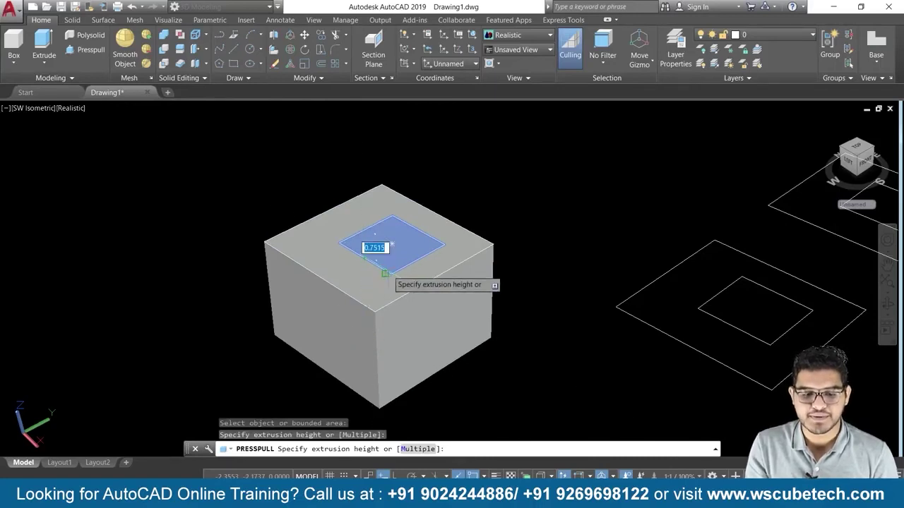
{"action": "left_click", "coordinate": [390, 273]}
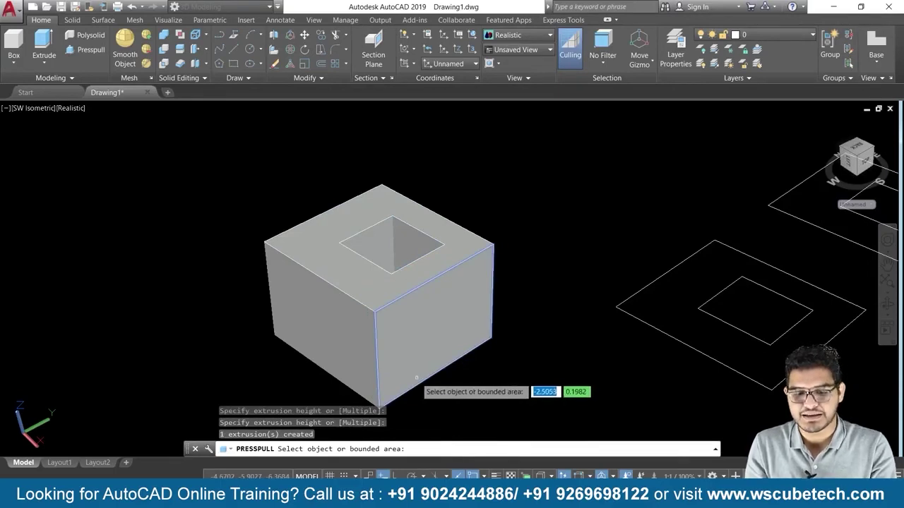
{"action": "key", "text": "Return"}
{"action": "mouse_move", "coordinate": [540, 188]}
{"action": "middle_mouse_down", "text": "shift"}
{"action": "mouse_move", "coordinate": [553, 280]}
{"action": "mouse_move", "coordinate": [461, 192]}
{"action": "middle_mouse_up", "text": "shift"}
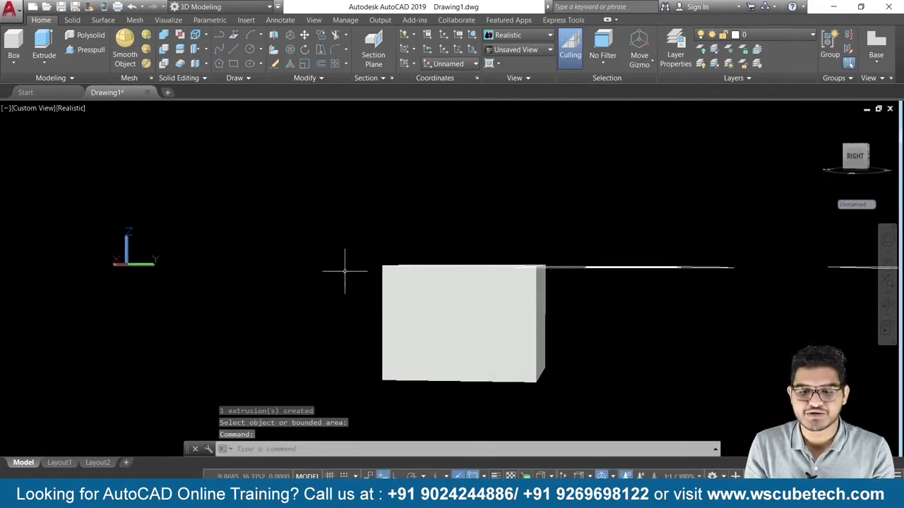
- Press-pull the second square pair into a box and raise its top higher
{"action": "left_click", "coordinate": [825, 123]}
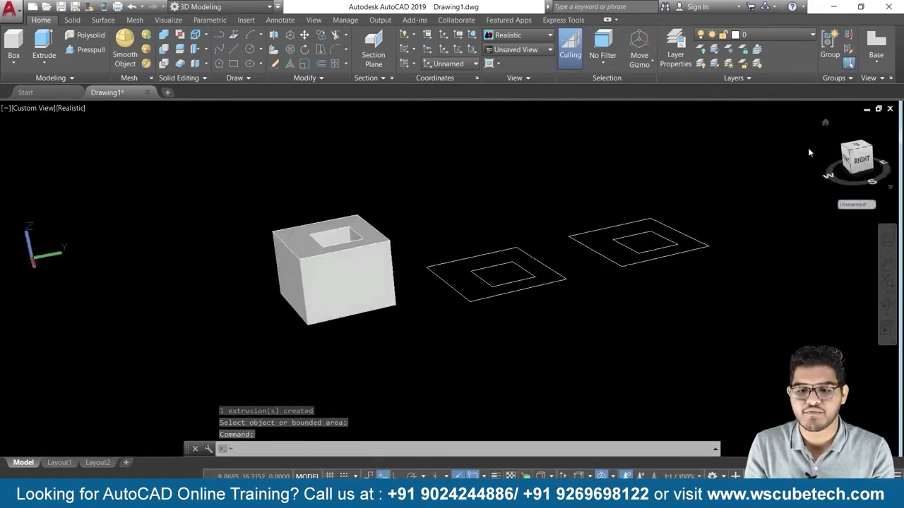
{"action": "middle_click_drag", "start_coordinate": [597, 281], "coordinate": [508, 209]}
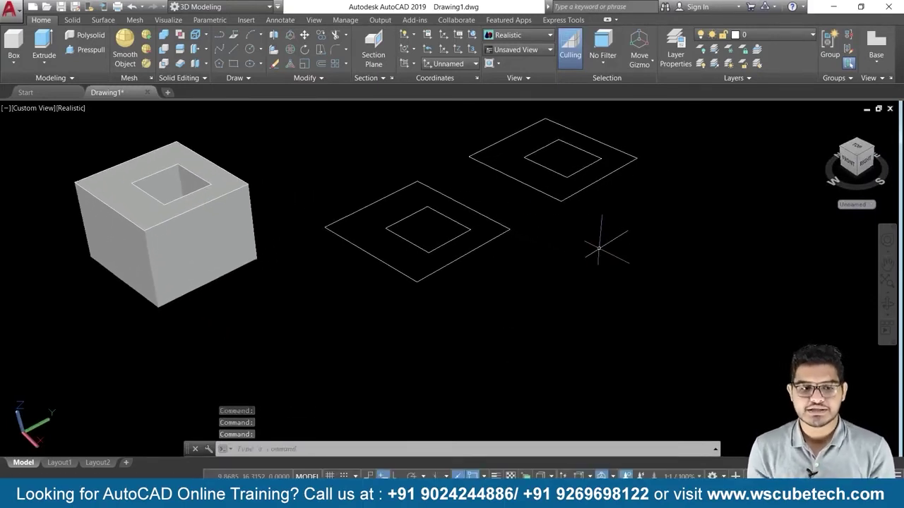
{"action": "left_click", "coordinate": [83, 51]}
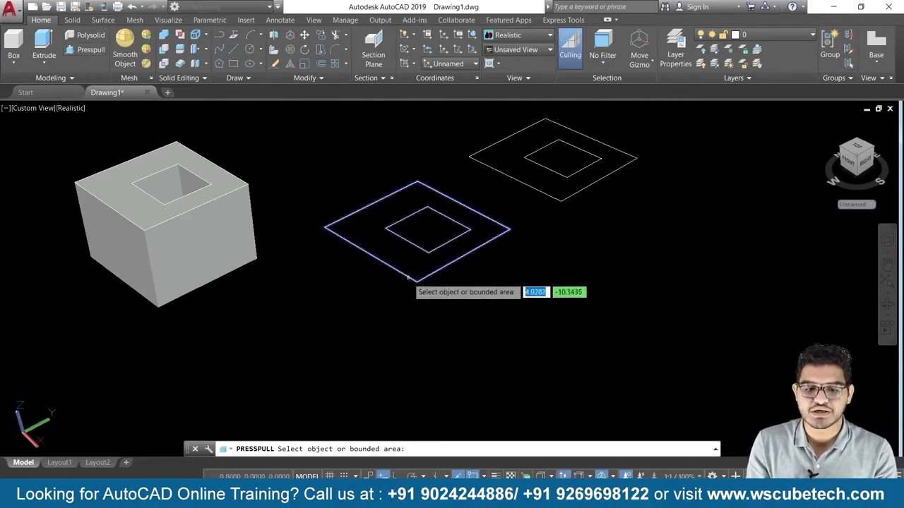
{"action": "left_click", "coordinate": [409, 274]}
{"action": "left_click", "coordinate": [438, 285]}
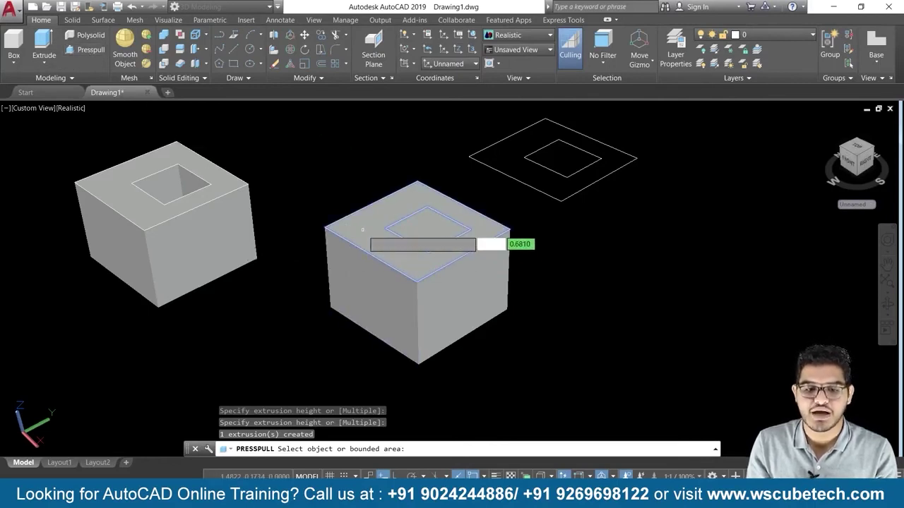
{"action": "left_click", "coordinate": [362, 229]}
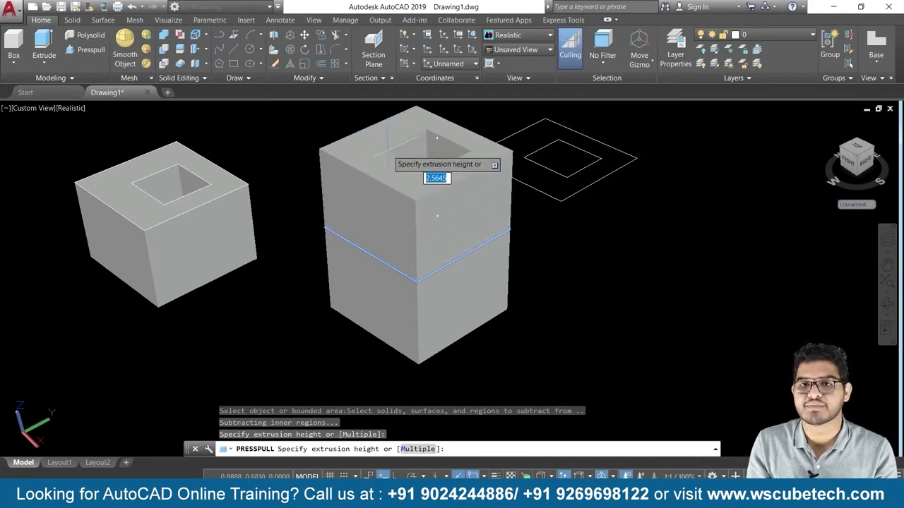
{"action": "left_click", "coordinate": [437, 137]}
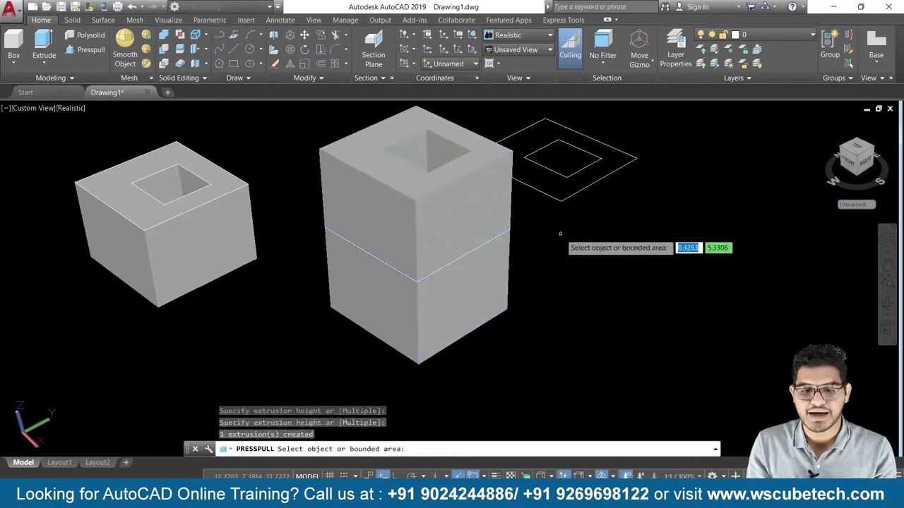
{"action": "key", "text": "Return"}
- Pan and orbit the model to view the boxes side-on
{"action": "middle_click_drag", "start_coordinate": [549, 245], "coordinate": [540, 280]}
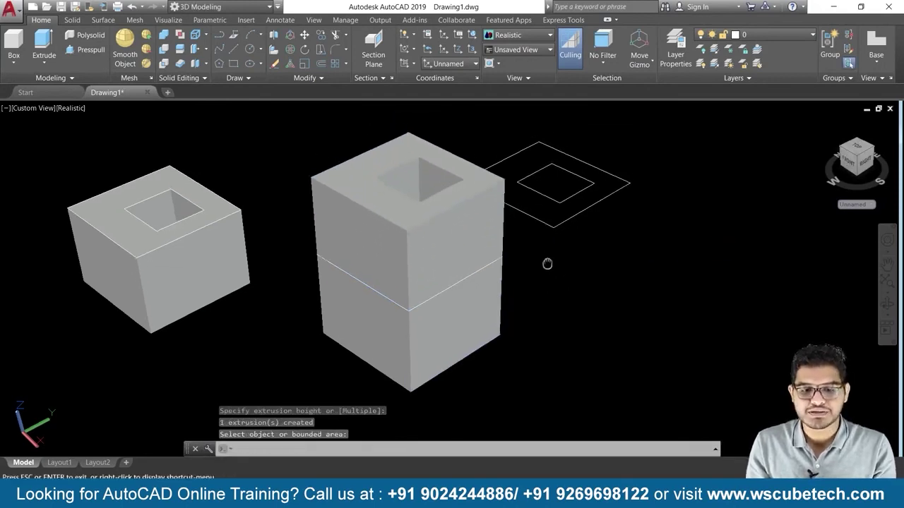
{"action": "mouse_move", "coordinate": [627, 154]}
{"action": "middle_mouse_down"}
{"action": "mouse_move", "coordinate": [637, 280]}
{"action": "mouse_move", "coordinate": [585, 269]}
{"action": "mouse_move", "coordinate": [504, 228]}
{"action": "mouse_move", "coordinate": [439, 294]}
{"action": "mouse_move", "coordinate": [563, 179]}
{"action": "mouse_move", "coordinate": [528, 233]}
{"action": "mouse_move", "coordinate": [608, 230]}
{"action": "mouse_move", "coordinate": [710, 191]}
{"action": "middle_mouse_up"}
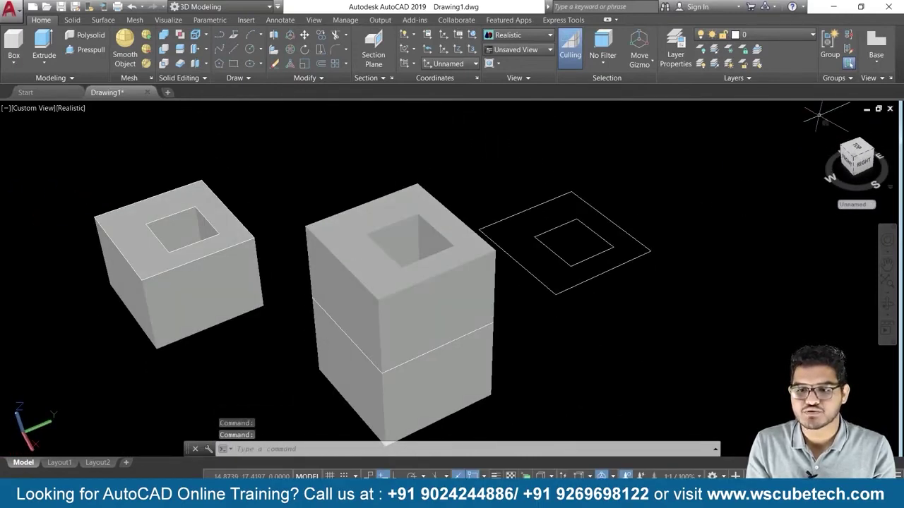
{"action": "scroll", "coordinate": [676, 288], "scroll_direction": "down", "scroll_amount": 3}
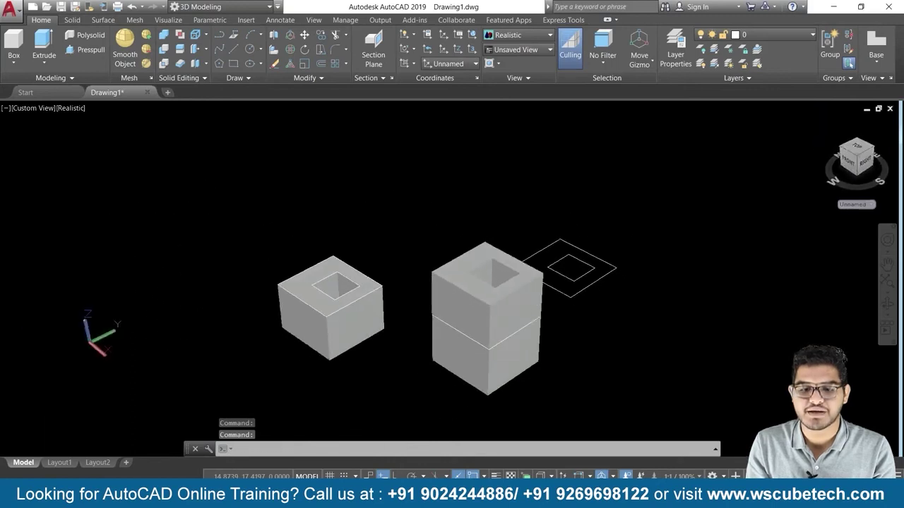
{"action": "scroll", "coordinate": [670, 310], "scroll_direction": "up", "scroll_amount": 3}
{"action": "scroll", "coordinate": [671, 311], "scroll_direction": "up", "scroll_amount": 1}
{"action": "right_click", "coordinate": [671, 329], "text": "shift"}
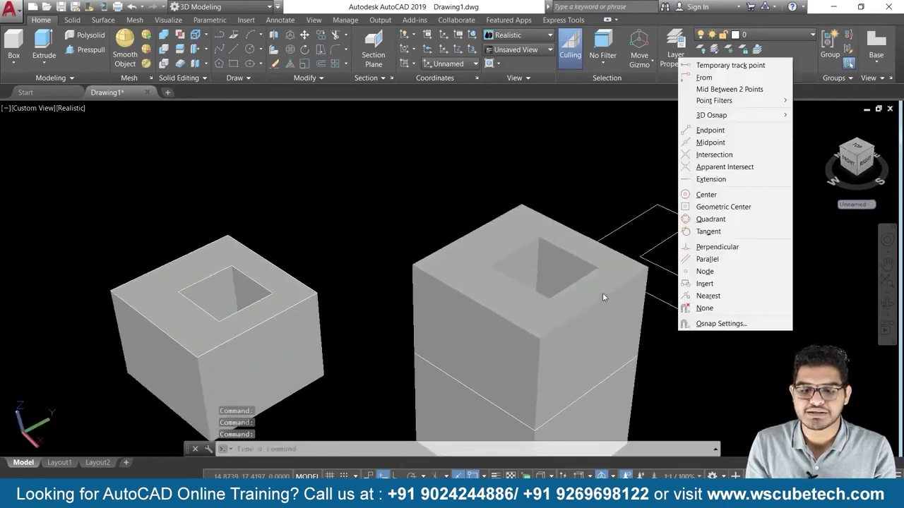
{"action": "key", "text": "Escape"}
{"action": "left_click", "coordinate": [581, 177]}
{"action": "key", "text": "Escape"}
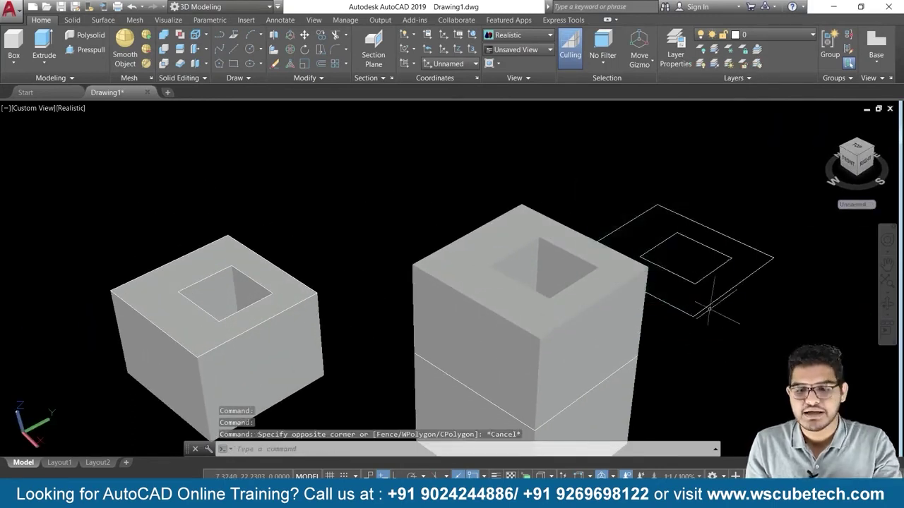
{"action": "mouse_move", "coordinate": [720, 339]}
{"action": "middle_mouse_down", "text": "shift"}
{"action": "mouse_move", "coordinate": [622, 317]}
{"action": "mouse_move", "coordinate": [674, 311]}
{"action": "middle_mouse_up", "text": "shift"}
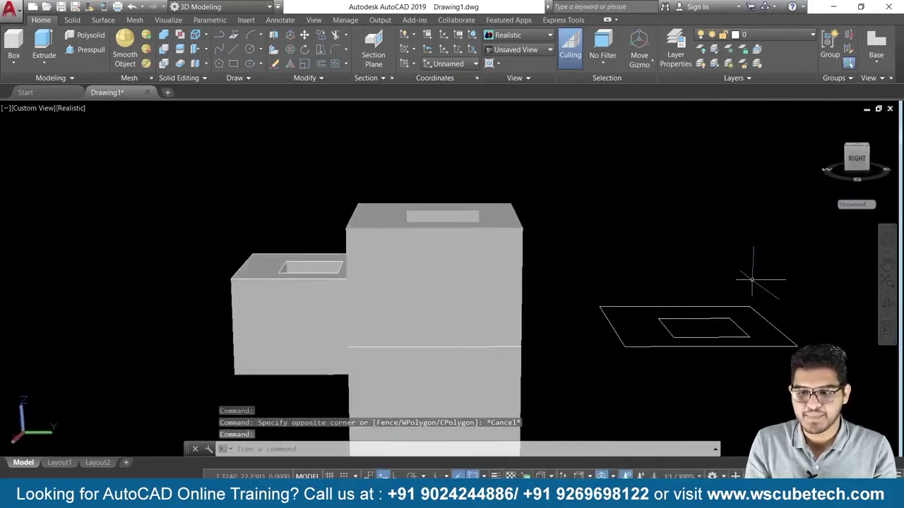
- Return to the home isometric view and zoom in on the remaining square outlines
{"action": "left_click", "coordinate": [826, 124]}
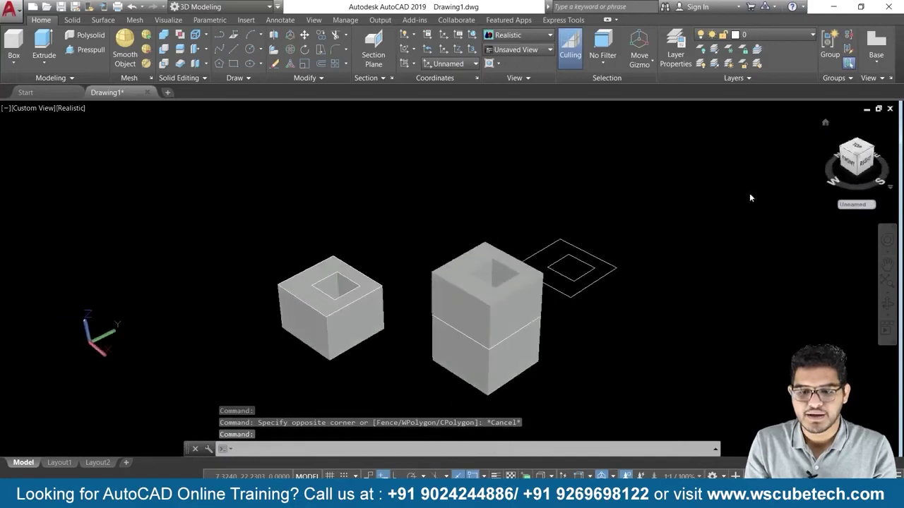
{"action": "scroll", "coordinate": [586, 343], "scroll_direction": "up", "scroll_amount": 2}
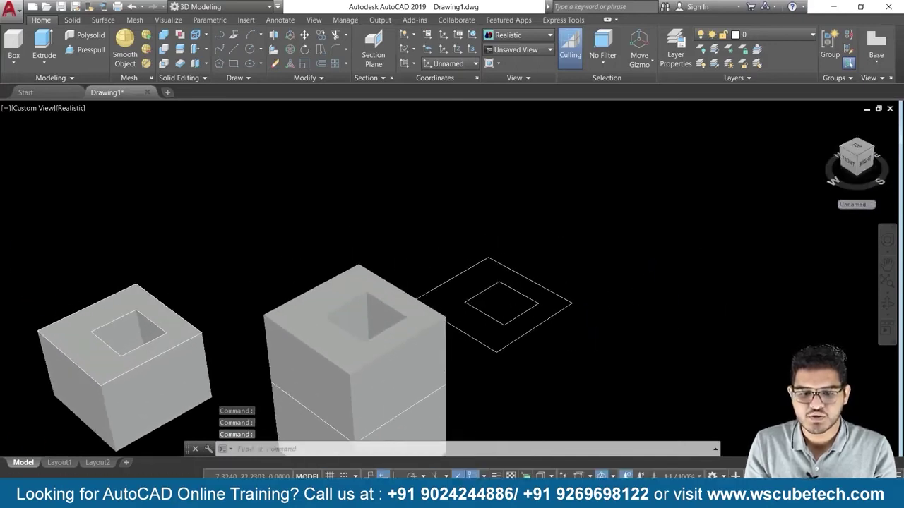
{"action": "scroll", "coordinate": [586, 335], "scroll_direction": "up", "scroll_amount": 2}
{"action": "scroll", "coordinate": [621, 318], "scroll_direction": "down", "scroll_amount": 1}
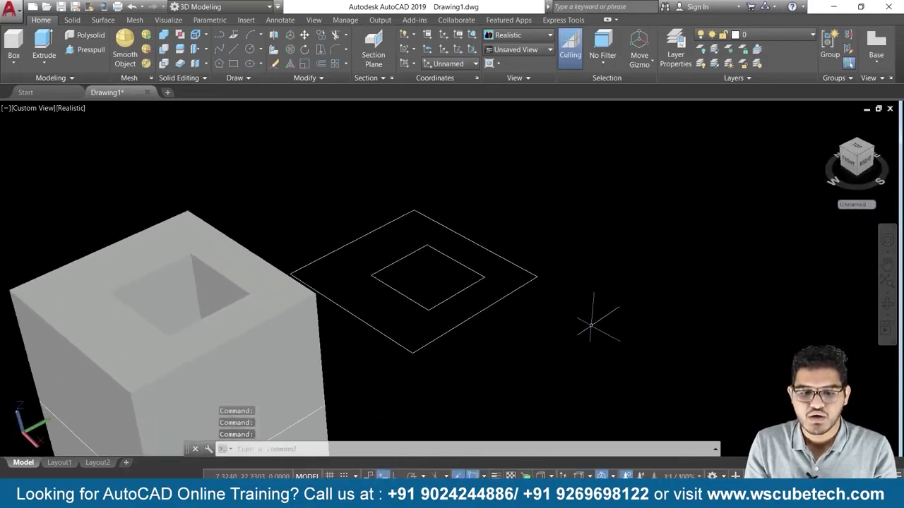
{"action": "scroll", "coordinate": [593, 324], "scroll_direction": "up", "scroll_amount": 2}
{"action": "scroll", "coordinate": [607, 345], "scroll_direction": "up", "scroll_amount": 1}
{"action": "middle_click_drag", "start_coordinate": [613, 353], "coordinate": [573, 290]}
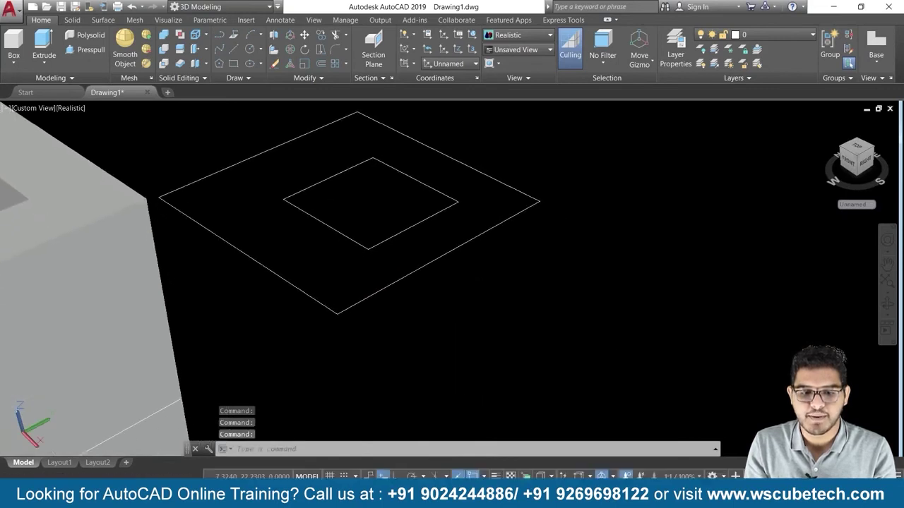
{"action": "scroll", "coordinate": [578, 279], "scroll_direction": "down", "scroll_amount": 2}
- Press-pull the inner square up into a tall box
{"action": "left_click", "coordinate": [87, 50]}
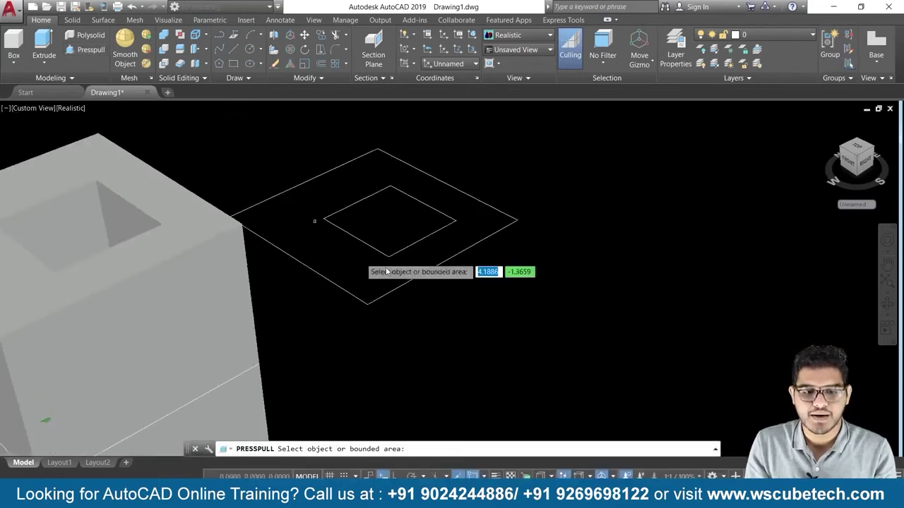
{"action": "left_click", "coordinate": [389, 219]}
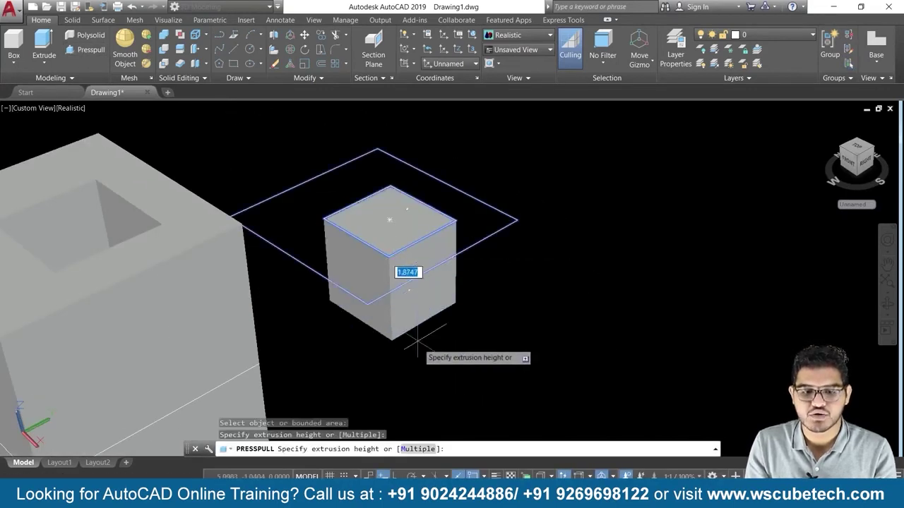
{"action": "left_click", "coordinate": [430, 366]}
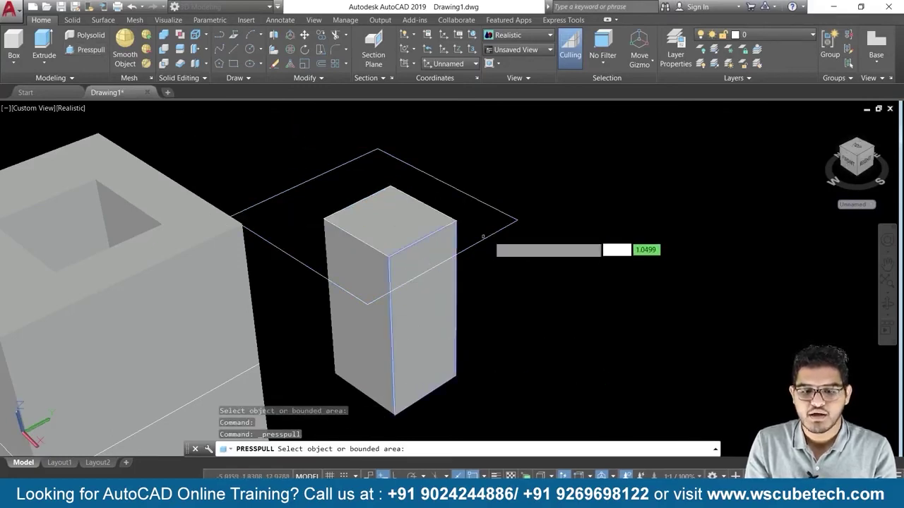
- Pull the area between the squares up into a shorter surrounding block
{"action": "key", "text": "Return"}
{"action": "key", "text": "Return"}
{"action": "left_click", "coordinate": [512, 223]}
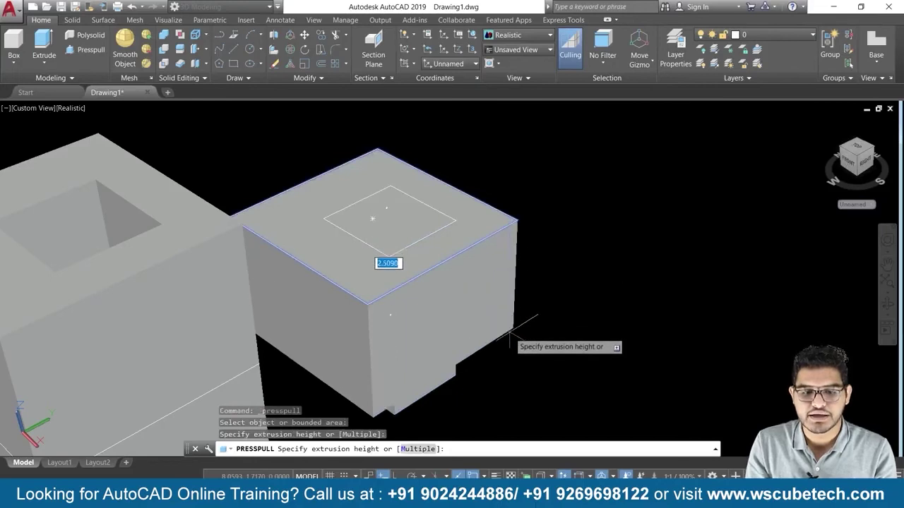
{"action": "left_click", "coordinate": [520, 356]}
{"action": "scroll", "coordinate": [590, 241], "scroll_direction": "down", "scroll_amount": 3}
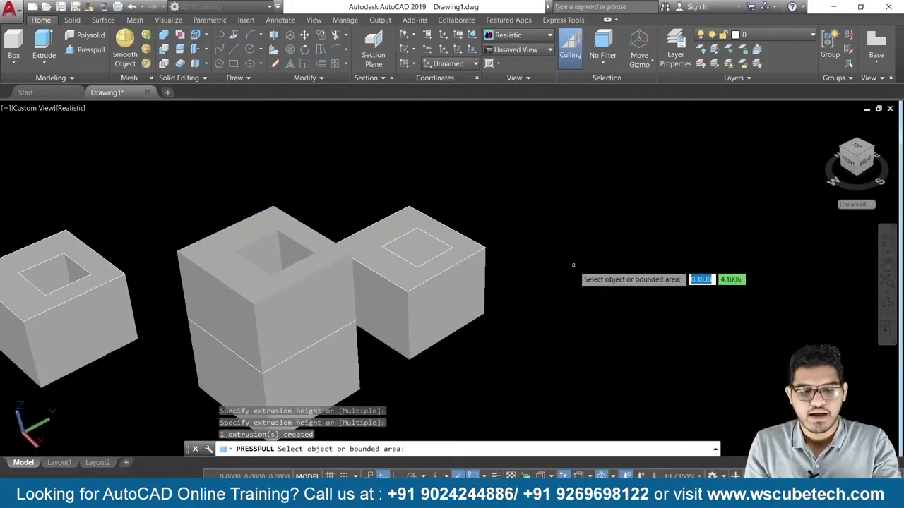
{"action": "key", "text": "Return"}
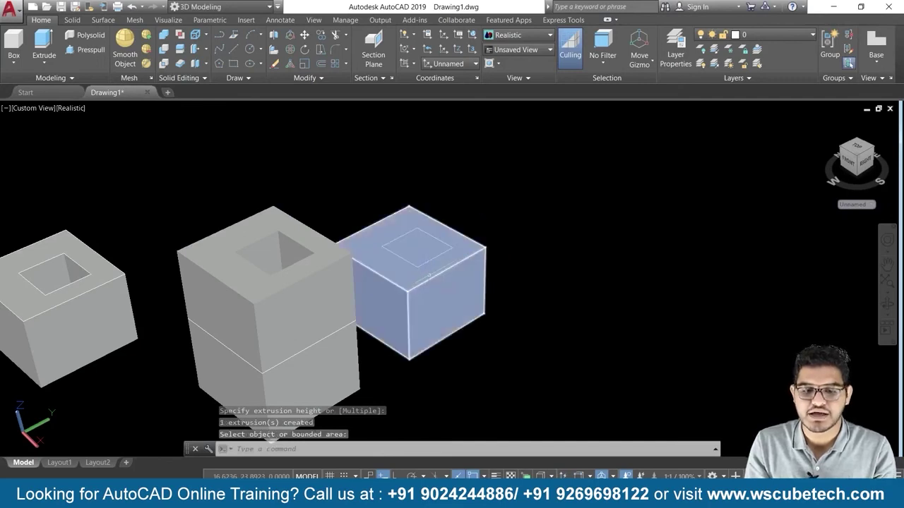
{"action": "left_click", "coordinate": [429, 270]}
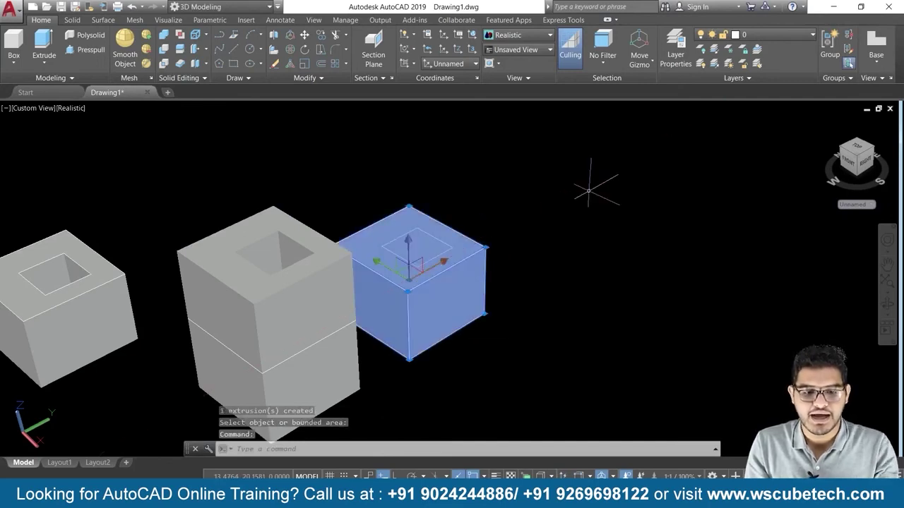
{"action": "key", "text": "Escape"}
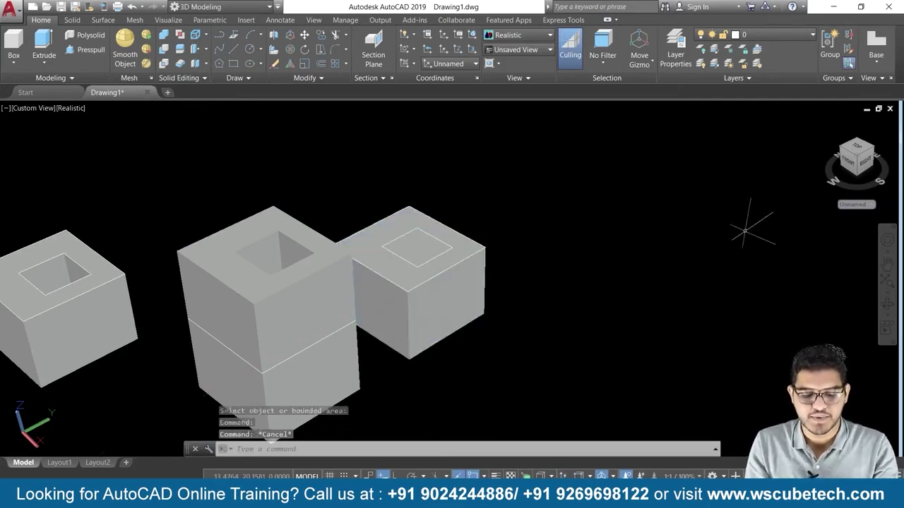
- Move the outer block to the right to expose the tall inner box
{"action": "type", "text": "m"}
{"action": "key", "text": "Return"}
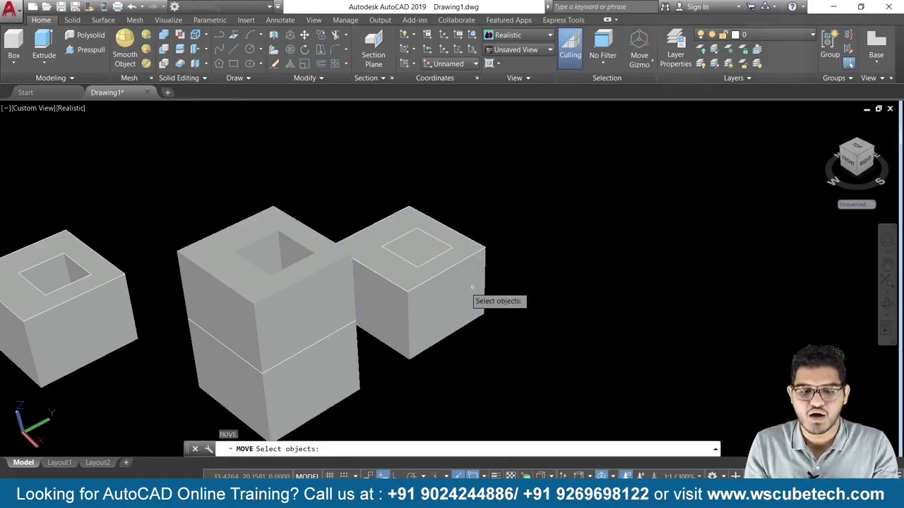
{"action": "left_click", "coordinate": [484, 309]}
{"action": "key", "text": "Return"}
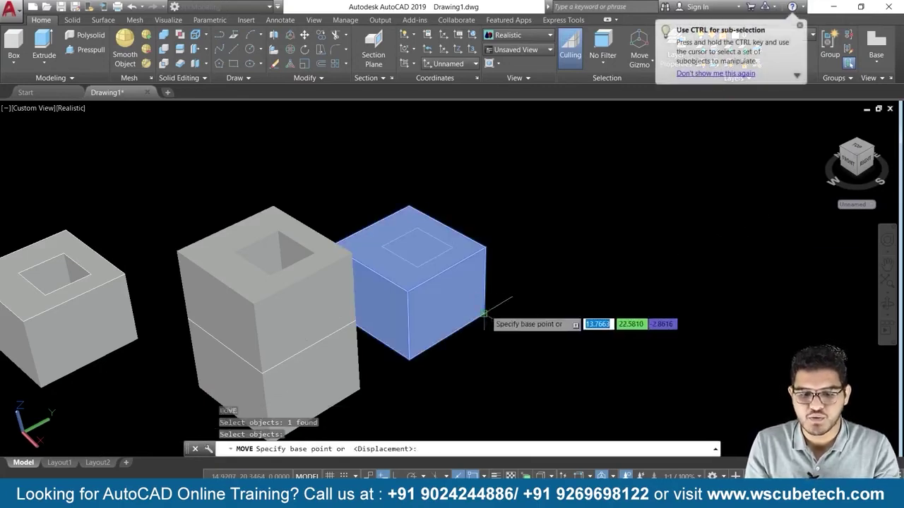
{"action": "left_click", "coordinate": [485, 311]}
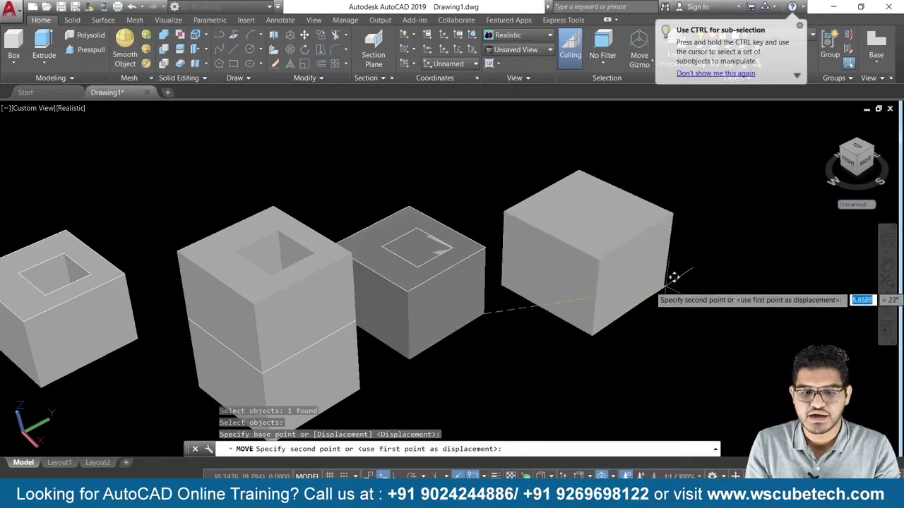
{"action": "left_click", "coordinate": [681, 284]}
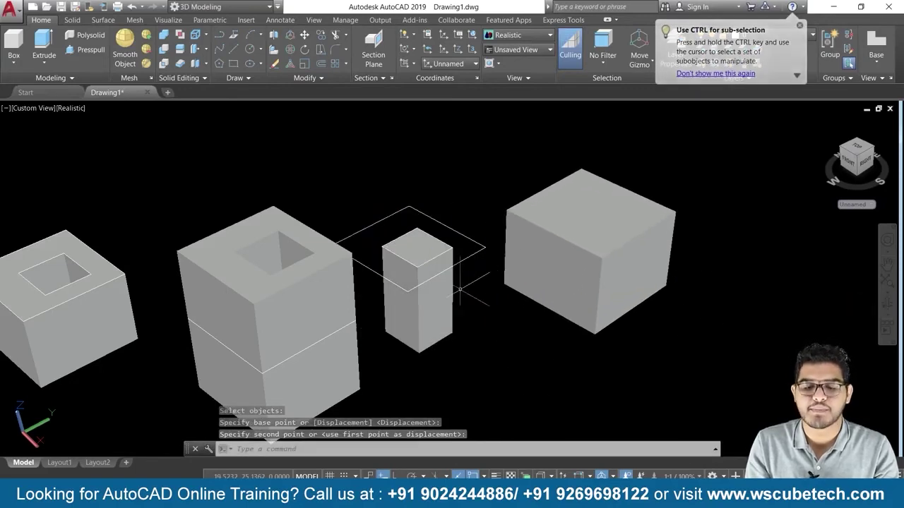
- Erase the leftover square outline on the inner box
{"action": "left_click", "coordinate": [463, 263]}
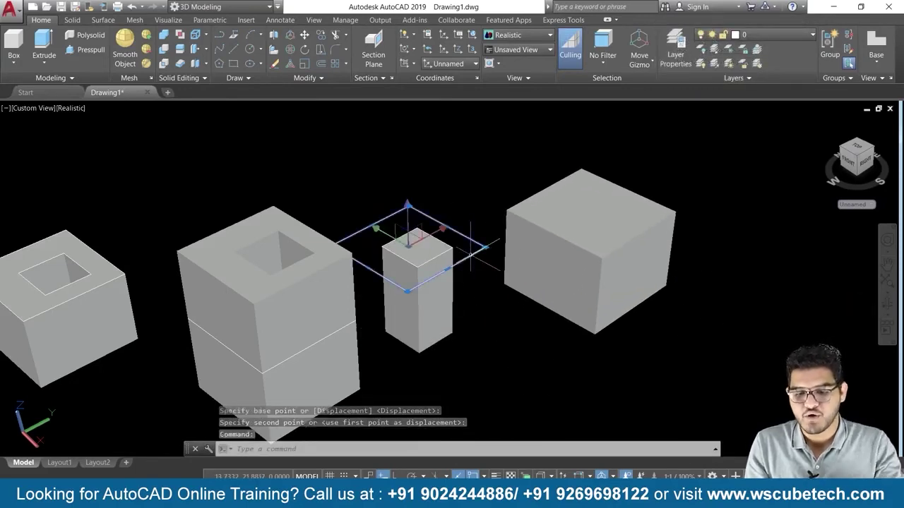
{"action": "key", "text": "Delete"}
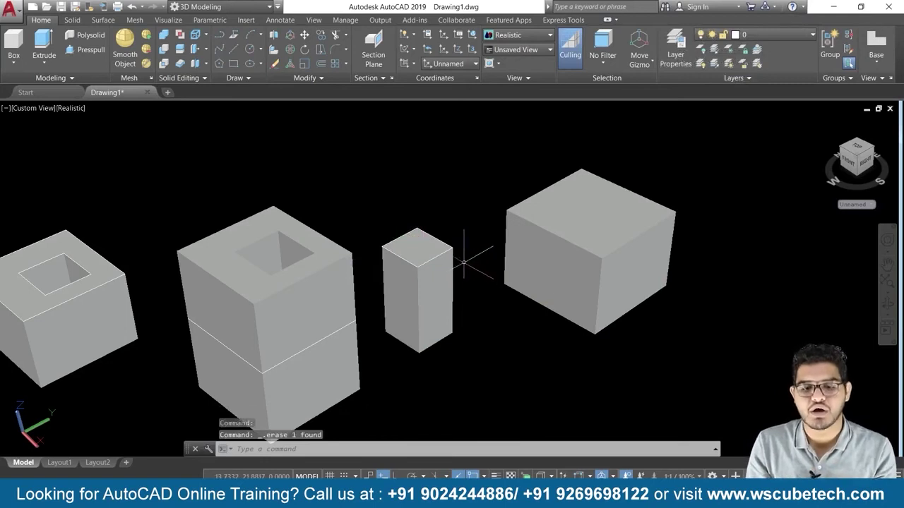
{"action": "scroll", "coordinate": [543, 309], "scroll_direction": "down", "scroll_amount": 2}
{"action": "scroll", "coordinate": [543, 309], "scroll_direction": "down", "scroll_amount": 1}
{"action": "scroll", "coordinate": [542, 311], "scroll_direction": "down", "scroll_amount": 2}
{"action": "scroll", "coordinate": [540, 315], "scroll_direction": "up", "scroll_amount": 3}
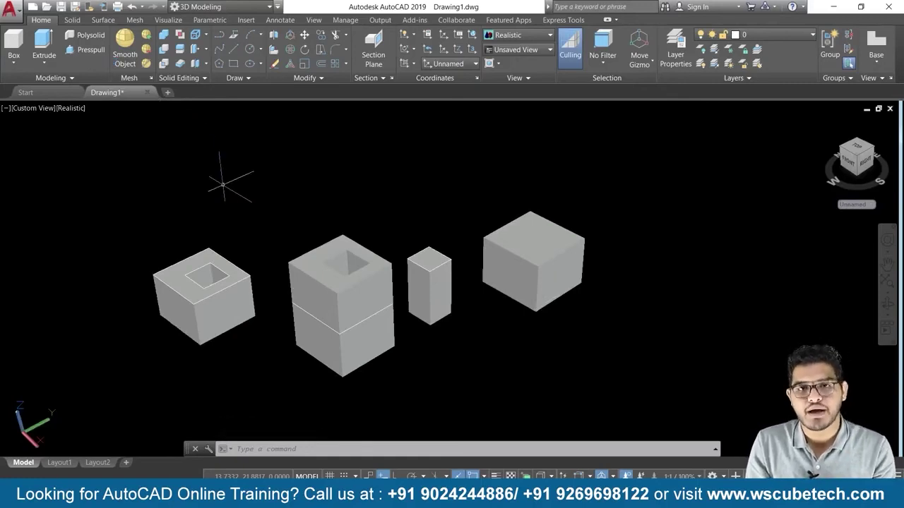
{"action": "scroll", "coordinate": [223, 185], "scroll_direction": "down", "scroll_amount": 3}
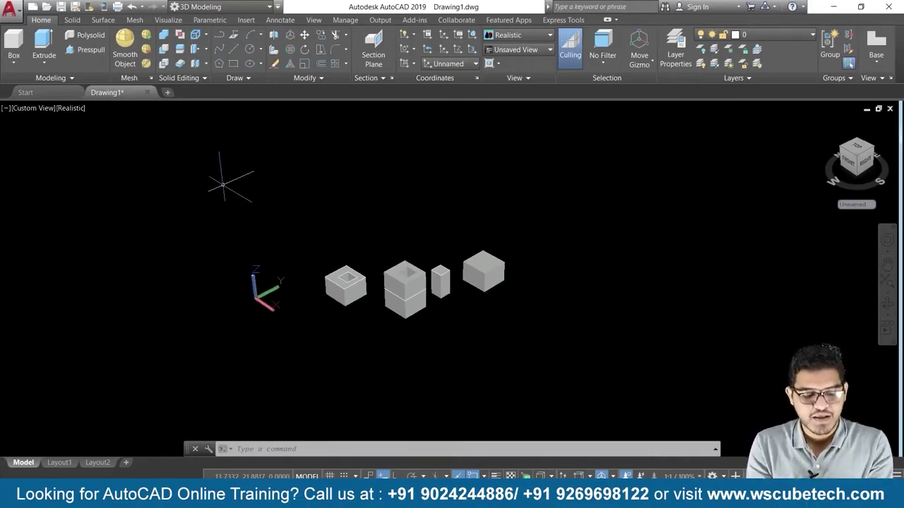
{"action": "key", "text": "alt+Tab"}
{"action": "key", "text": "alt+Tab"}
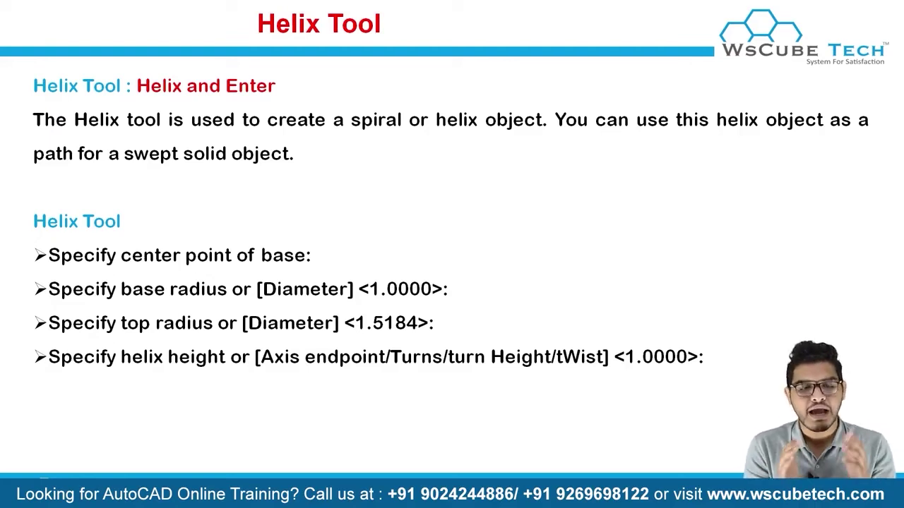
- Return from the Helix Tool slide to the AutoCAD drawing
{"action": "key", "text": "alt+Tab"}
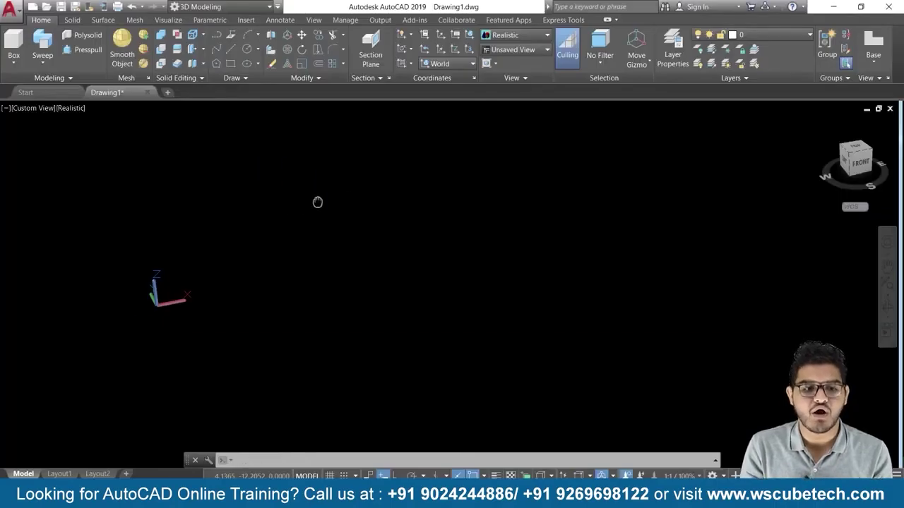
- Pan to clear working space and start the Helix tool from the expanded Draw panel
{"action": "middle_click_drag", "start_coordinate": [343, 189], "coordinate": [273, 211]}
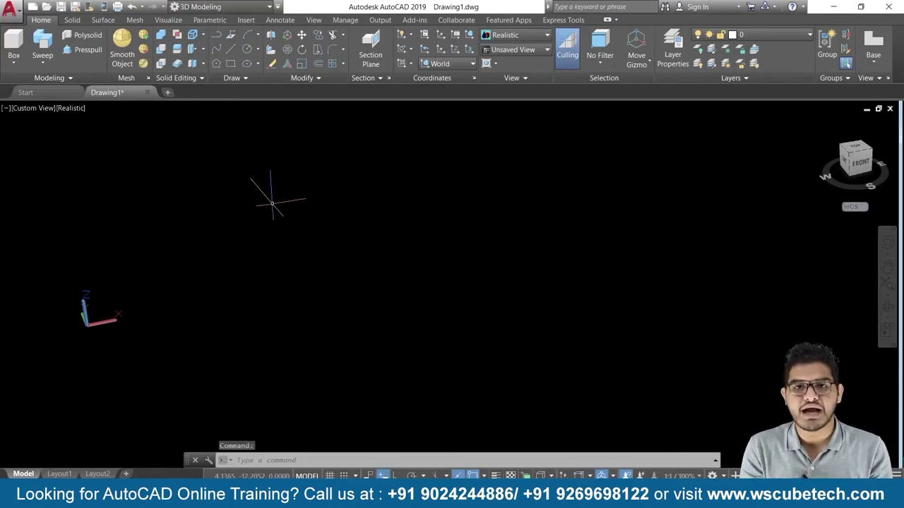
{"action": "left_click", "coordinate": [258, 77]}
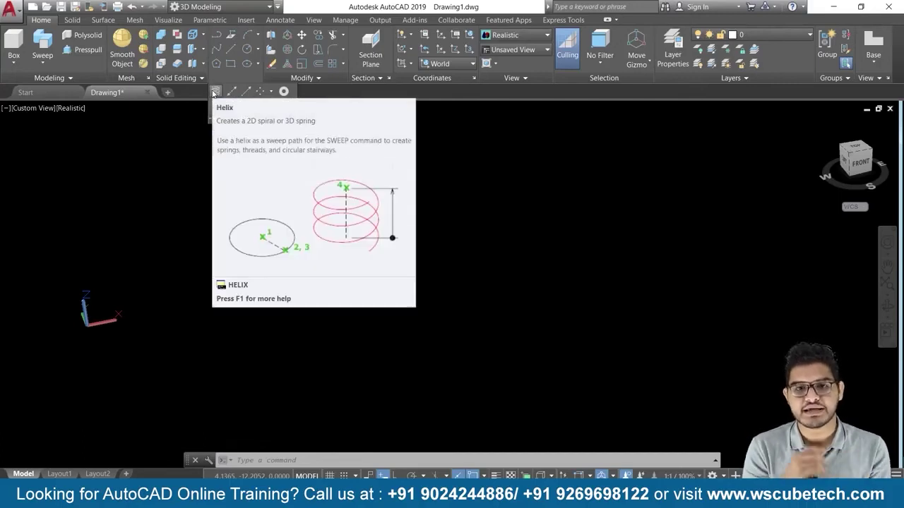
{"action": "left_click", "coordinate": [213, 92]}
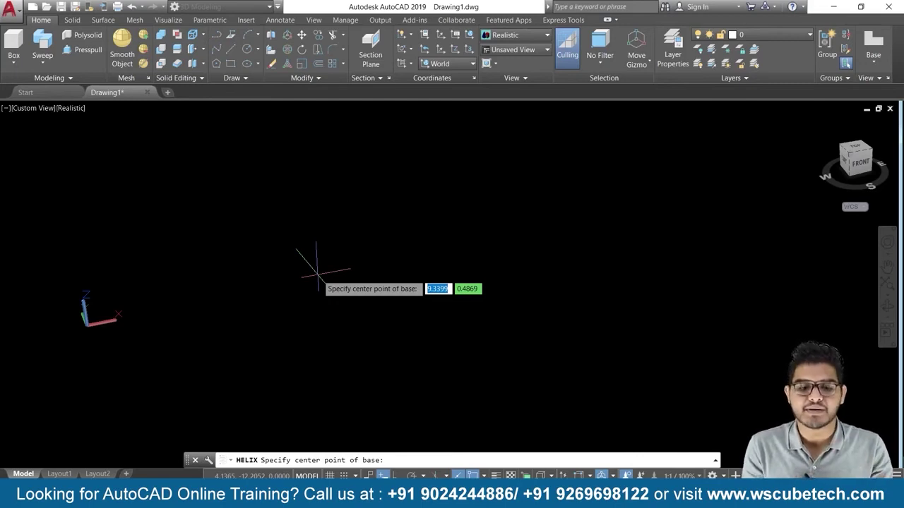
- Draw a helix with base radius 5, top radius 8 and height 10, viewed from above
{"action": "left_click", "coordinate": [385, 265]}
{"action": "type", "text": "5"}
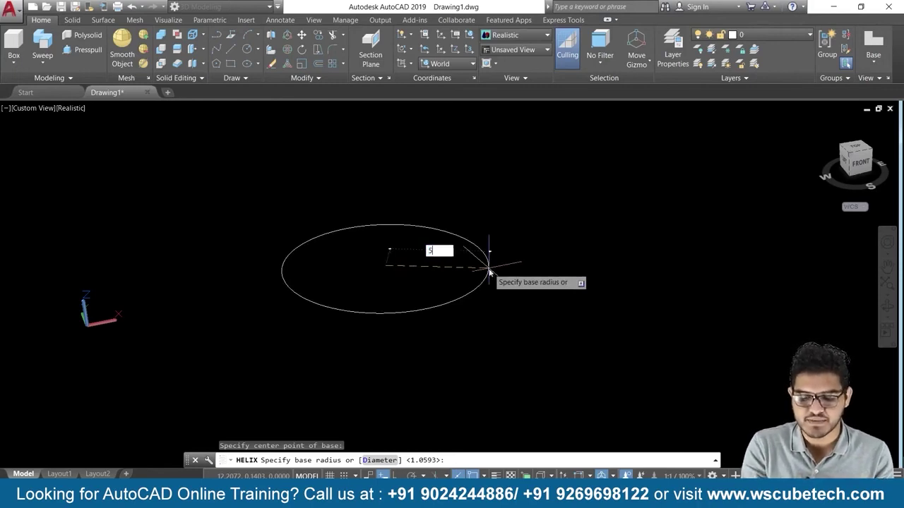
{"action": "key", "text": "Return"}
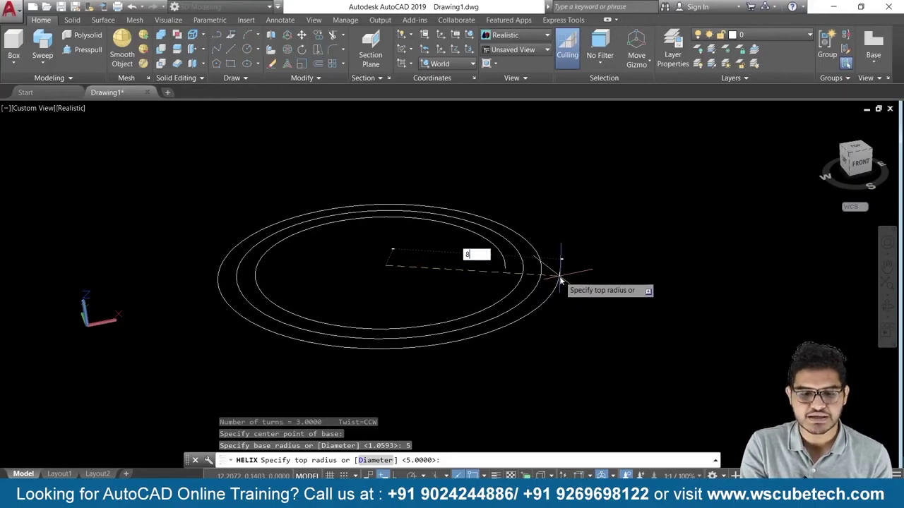
{"action": "key", "text": "Return"}
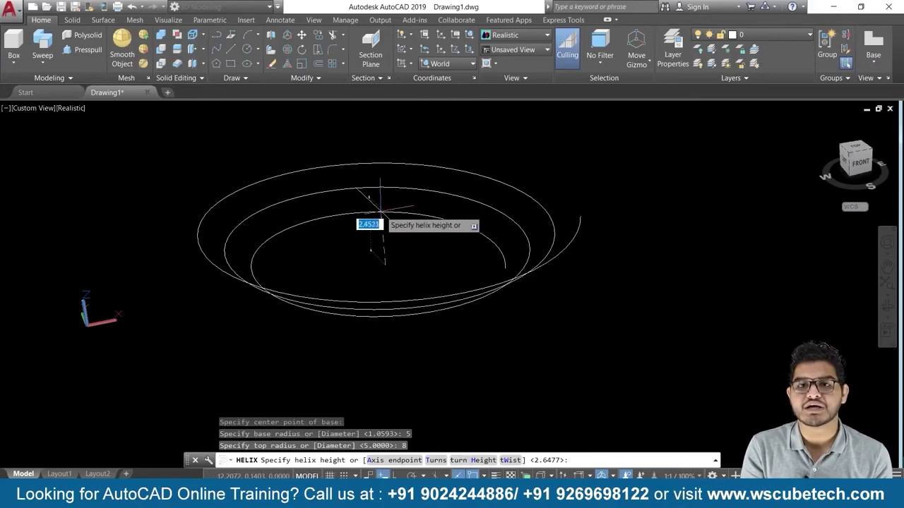
{"action": "middle_click_drag", "start_coordinate": [370, 204], "coordinate": [378, 265]}
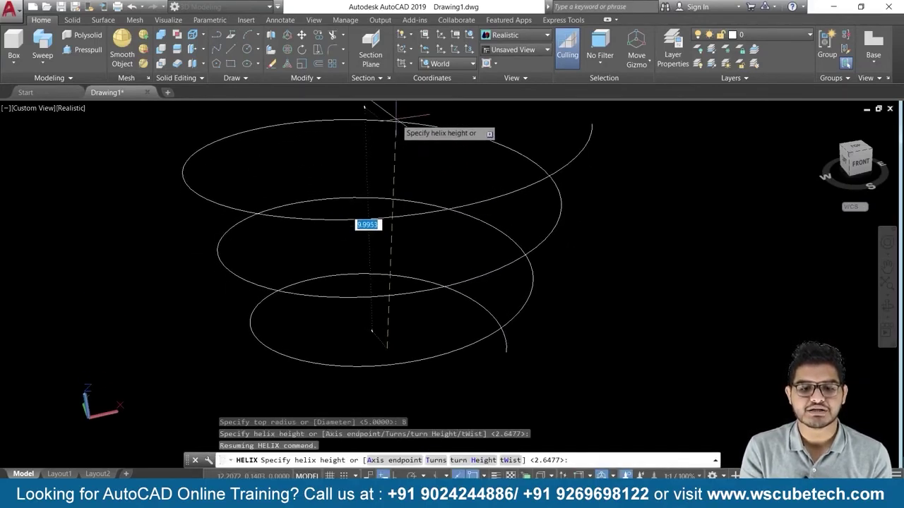
{"action": "scroll", "coordinate": [381, 189], "scroll_direction": "down", "scroll_amount": 2}
{"action": "type", "text": "10"}
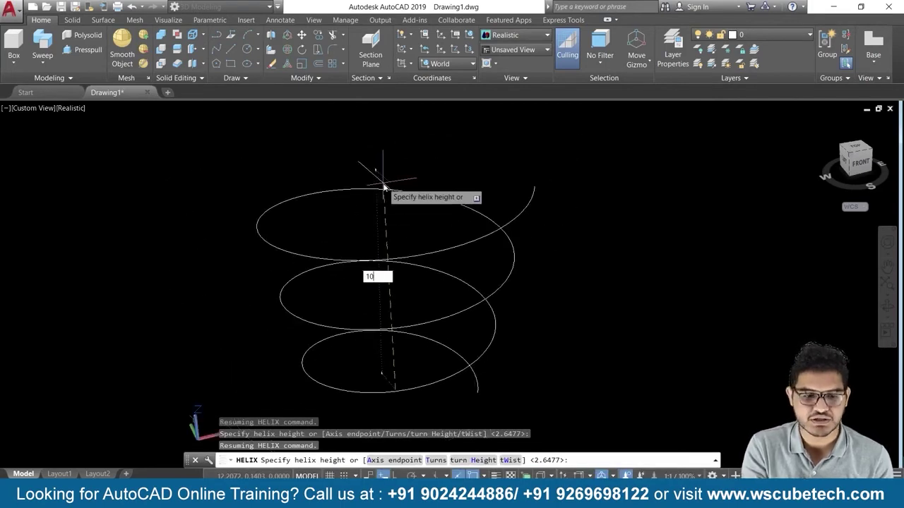
{"action": "key", "text": "Return"}
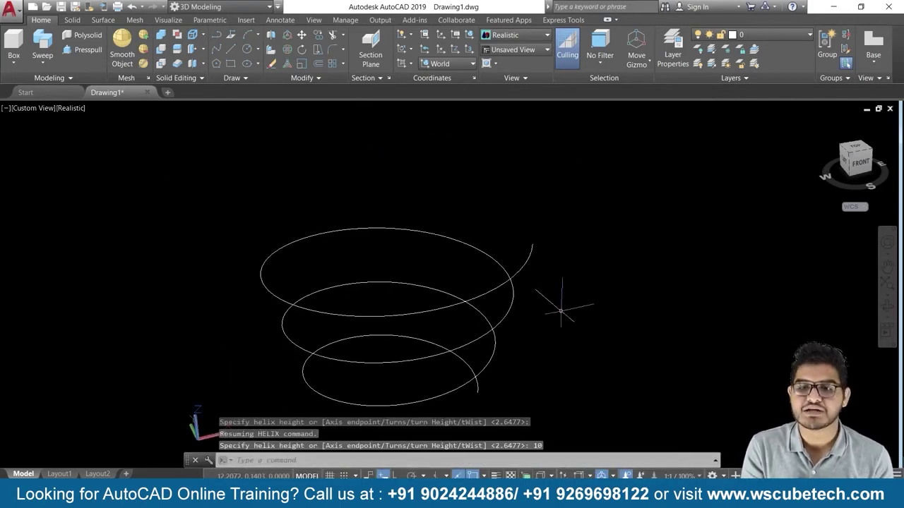
{"action": "middle_click_drag", "start_coordinate": [627, 321], "coordinate": [590, 278]}
{"action": "mouse_move", "coordinate": [545, 239]}
{"action": "middle_mouse_down", "text": "shift"}
{"action": "mouse_move", "coordinate": [495, 322]}
{"action": "mouse_move", "coordinate": [527, 248]}
{"action": "mouse_move", "coordinate": [525, 214]}
{"action": "mouse_move", "coordinate": [530, 246]}
{"action": "mouse_move", "coordinate": [633, 198]}
{"action": "middle_mouse_up", "text": "shift"}
{"action": "mouse_move", "coordinate": [856, 161]}
{"action": "left_click", "coordinate": [822, 126]}
{"action": "mouse_move", "coordinate": [758, 253]}
{"action": "middle_mouse_down"}
{"action": "mouse_move", "coordinate": [541, 244]}
{"action": "mouse_move", "coordinate": [585, 246]}
{"action": "middle_mouse_up"}
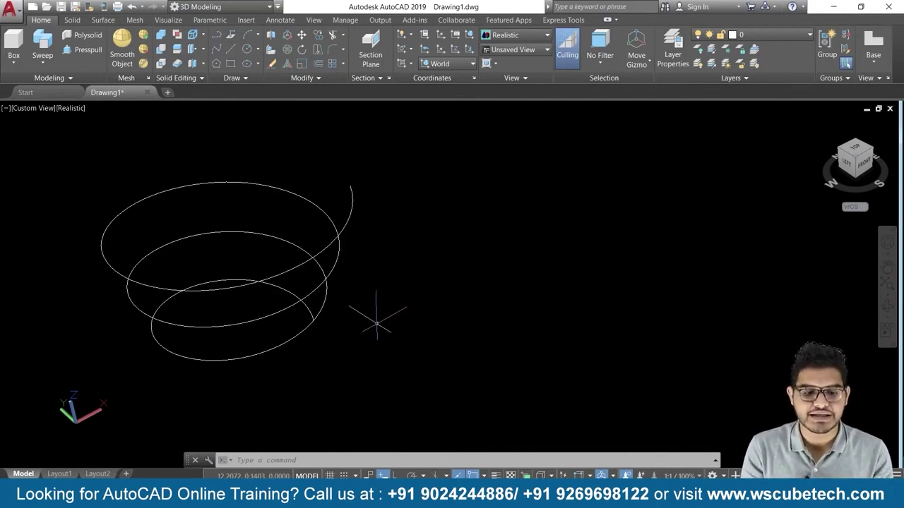
{"action": "scroll", "coordinate": [382, 331], "scroll_direction": "up", "scroll_amount": 2}
{"action": "scroll", "coordinate": [369, 322], "scroll_direction": "up", "scroll_amount": 2}
{"action": "mouse_move", "coordinate": [369, 323]}
{"action": "middle_mouse_down"}
{"action": "mouse_move", "coordinate": [440, 327]}
{"action": "mouse_move", "coordinate": [514, 311]}
{"action": "middle_mouse_up"}
{"action": "scroll", "coordinate": [530, 288], "scroll_direction": "up", "scroll_amount": 3}
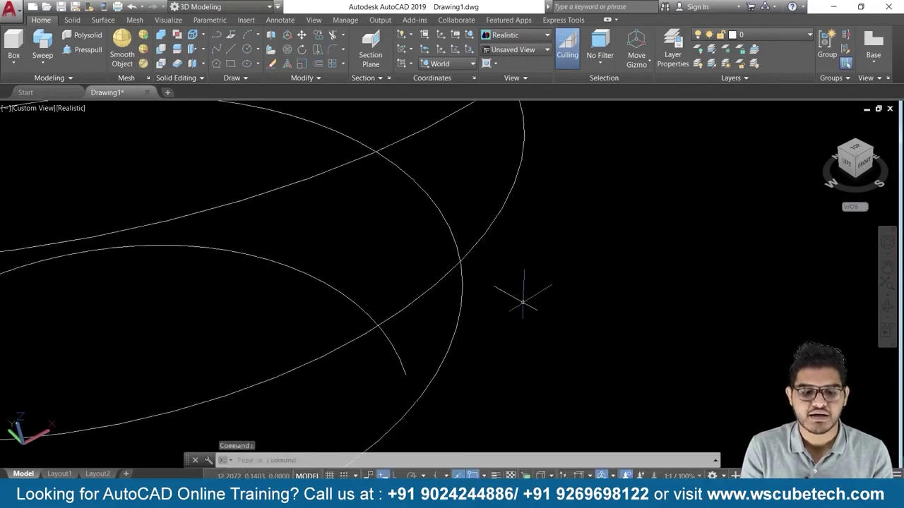
{"action": "scroll", "coordinate": [634, 219], "scroll_direction": "down", "scroll_amount": 3}
{"action": "mouse_move", "coordinate": [565, 192]}
{"action": "middle_mouse_down", "text": "shift"}
{"action": "mouse_move", "coordinate": [574, 246]}
{"action": "mouse_move", "coordinate": [532, 113]}
{"action": "mouse_move", "coordinate": [536, 137]}
{"action": "mouse_move", "coordinate": [555, 149]}
{"action": "mouse_move", "coordinate": [528, 271]}
{"action": "middle_mouse_up", "text": "shift"}
{"action": "scroll", "coordinate": [474, 353], "scroll_direction": "up", "scroll_amount": 2}
{"action": "mouse_move", "coordinate": [497, 331]}
{"action": "middle_mouse_down"}
{"action": "mouse_move", "coordinate": [492, 292]}
{"action": "mouse_move", "coordinate": [488, 299]}
{"action": "middle_mouse_up"}
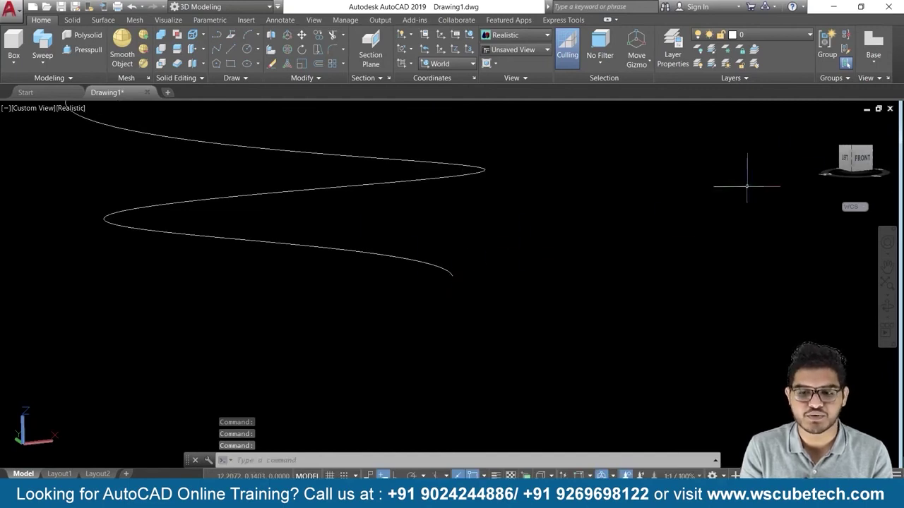
{"action": "left_click", "coordinate": [824, 123]}
{"action": "scroll", "coordinate": [695, 265], "scroll_direction": "up", "scroll_amount": 3}
{"action": "scroll", "coordinate": [692, 302], "scroll_direction": "up", "scroll_amount": 2}
- Draw a small inscribed six-sided polygon centred on the helix's lower end
{"action": "mouse_move", "coordinate": [692, 302]}
{"action": "middle_mouse_down"}
{"action": "mouse_move", "coordinate": [696, 324]}
{"action": "mouse_move", "coordinate": [631, 285]}
{"action": "middle_mouse_up"}
{"action": "scroll", "coordinate": [631, 281], "scroll_direction": "up", "scroll_amount": 2}
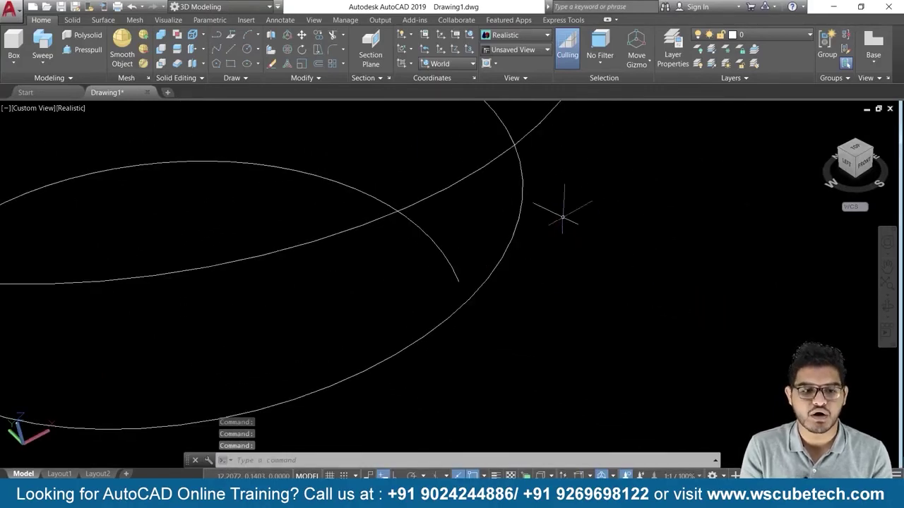
{"action": "left_click", "coordinate": [216, 64]}
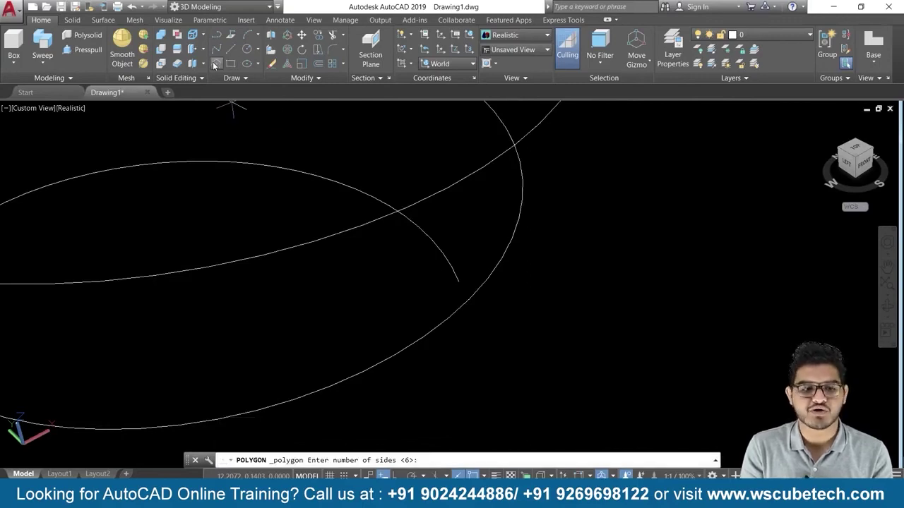
{"action": "key", "text": "Return"}
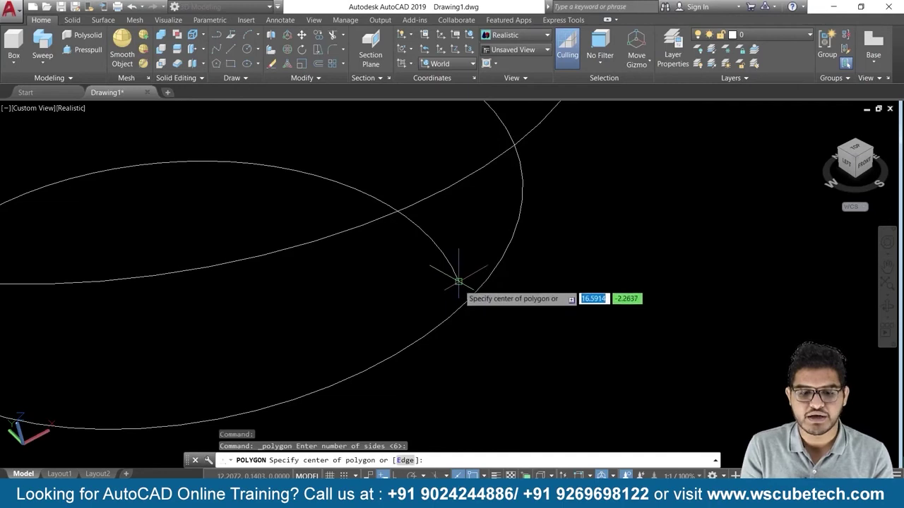
{"action": "left_click", "coordinate": [457, 278]}
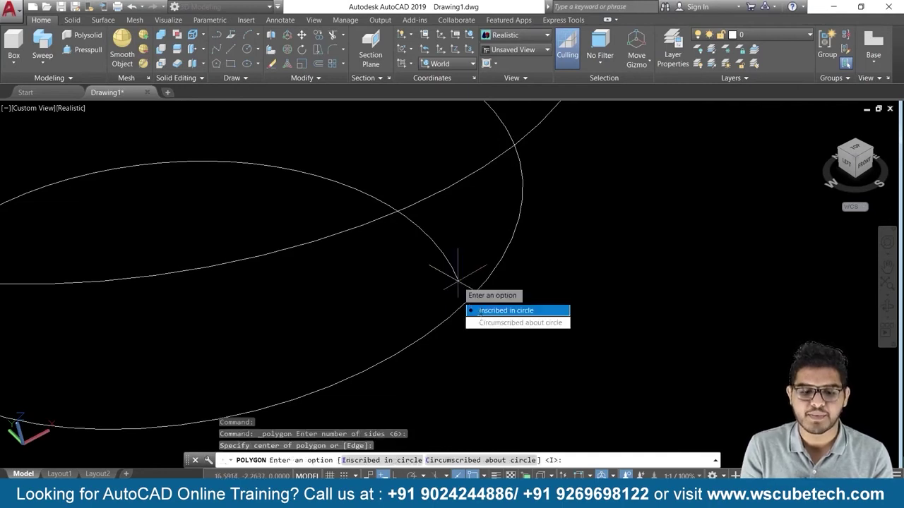
{"action": "left_click", "coordinate": [480, 312]}
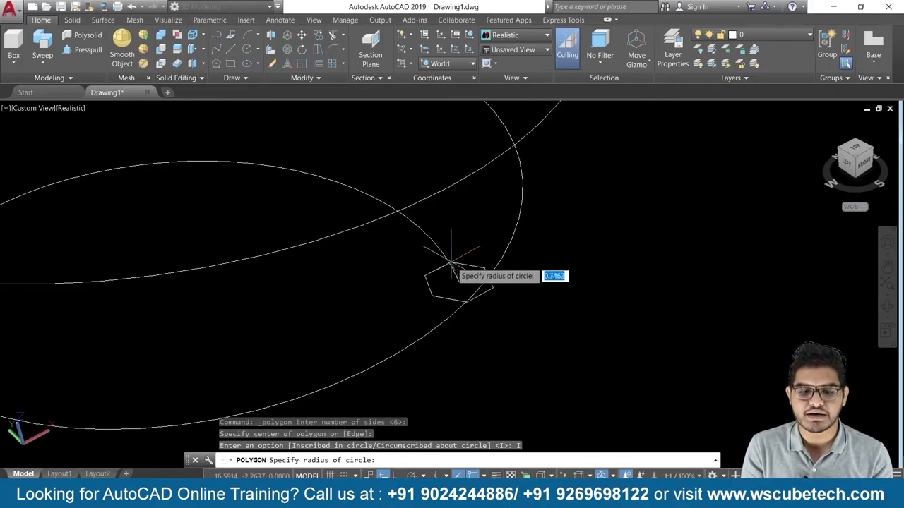
{"action": "left_click", "coordinate": [455, 266]}
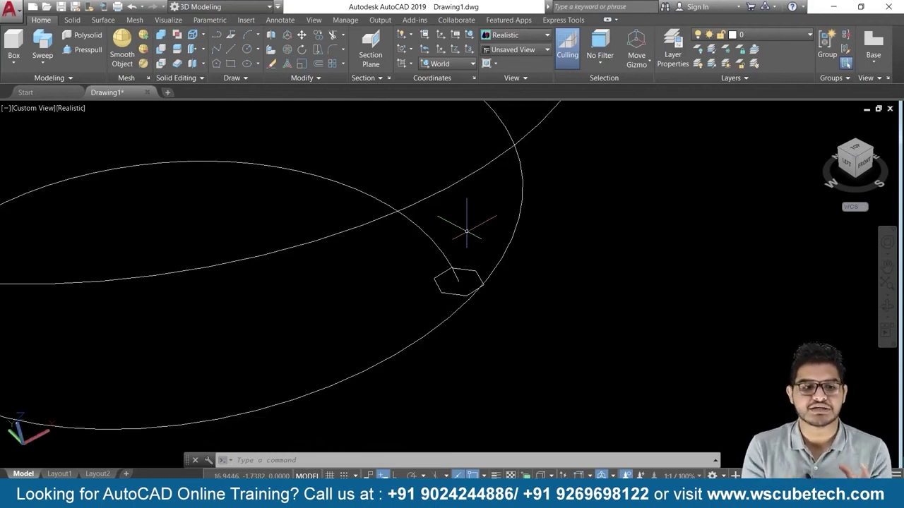
{"action": "left_click", "coordinate": [43, 44]}
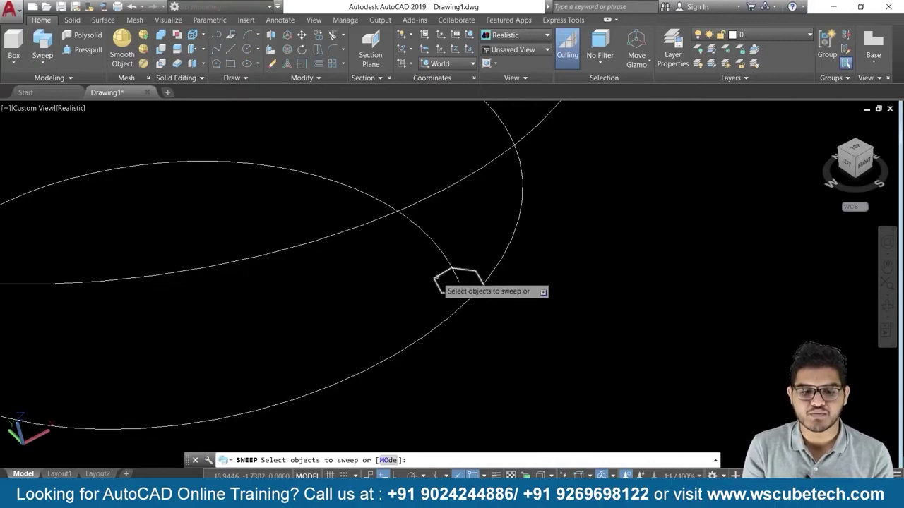
- Sweep the small hexagon along the helix into a solid spring, then undo the sweep
{"action": "left_click", "coordinate": [436, 276]}
{"action": "key", "text": "Return"}
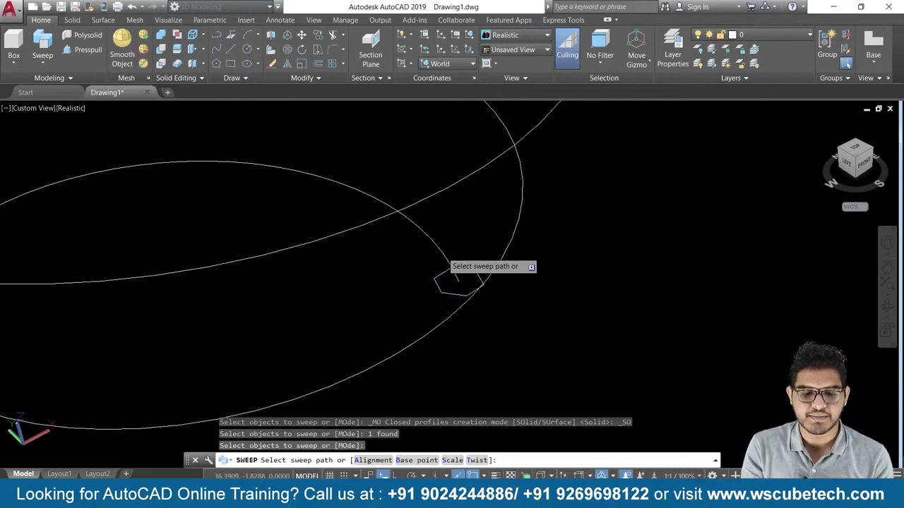
{"action": "left_click", "coordinate": [458, 277]}
{"action": "key", "text": "Return"}
{"action": "scroll", "coordinate": [498, 245], "scroll_direction": "down", "scroll_amount": 2}
{"action": "scroll", "coordinate": [502, 250], "scroll_direction": "down", "scroll_amount": 2}
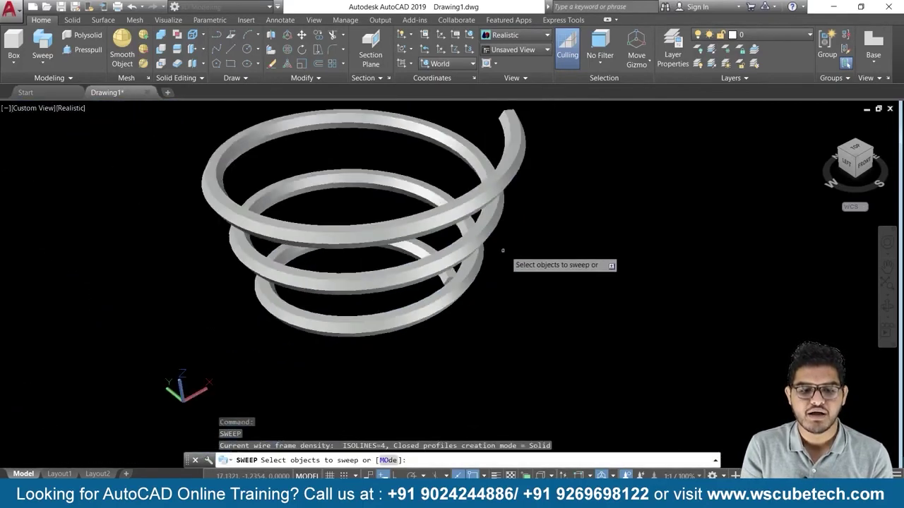
{"action": "key", "text": "Escape"}
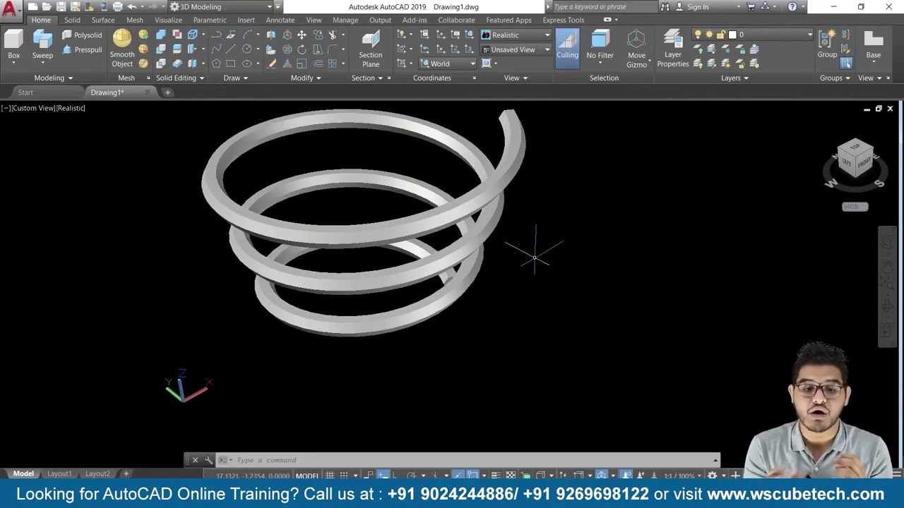
{"action": "scroll", "coordinate": [545, 257], "scroll_direction": "up", "scroll_amount": 3}
{"action": "key", "text": "ctrl+z"}
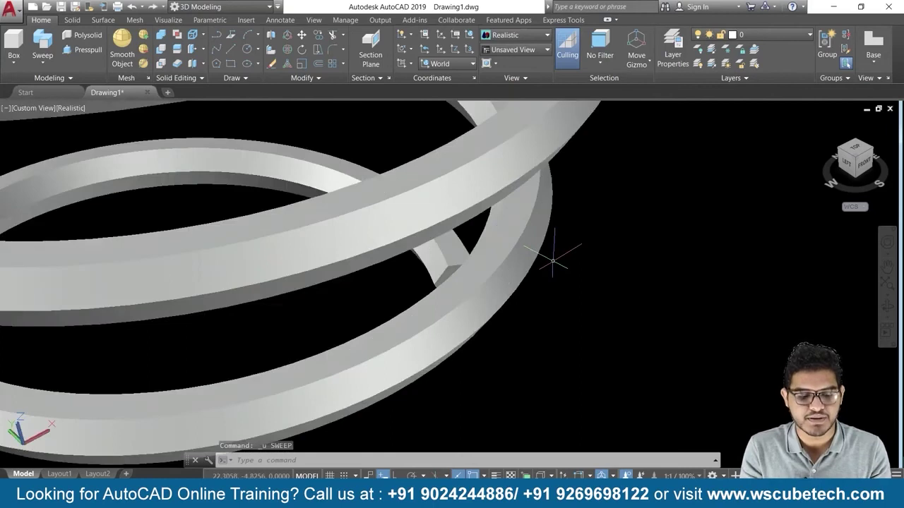
- Replace the small hexagon with an inscribed radius-5 hexagon at the helix's lower end
{"action": "left_click", "coordinate": [446, 295]}
{"action": "key", "text": "Delete"}
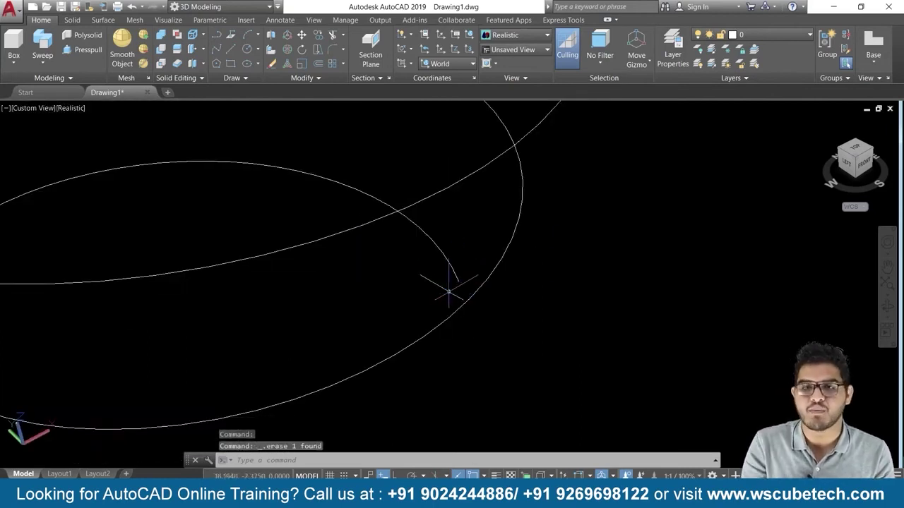
{"action": "left_click", "coordinate": [219, 63]}
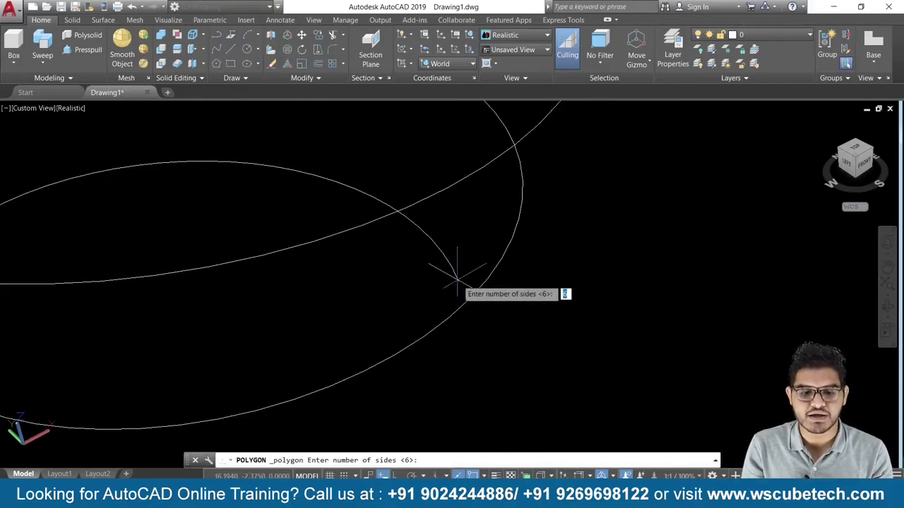
{"action": "key", "text": "Return"}
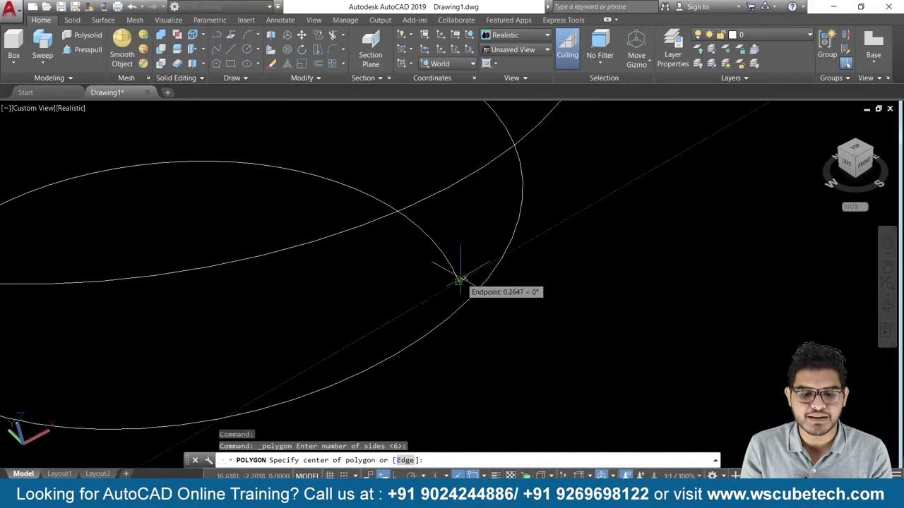
{"action": "left_click", "coordinate": [458, 281]}
{"action": "key", "text": "Return"}
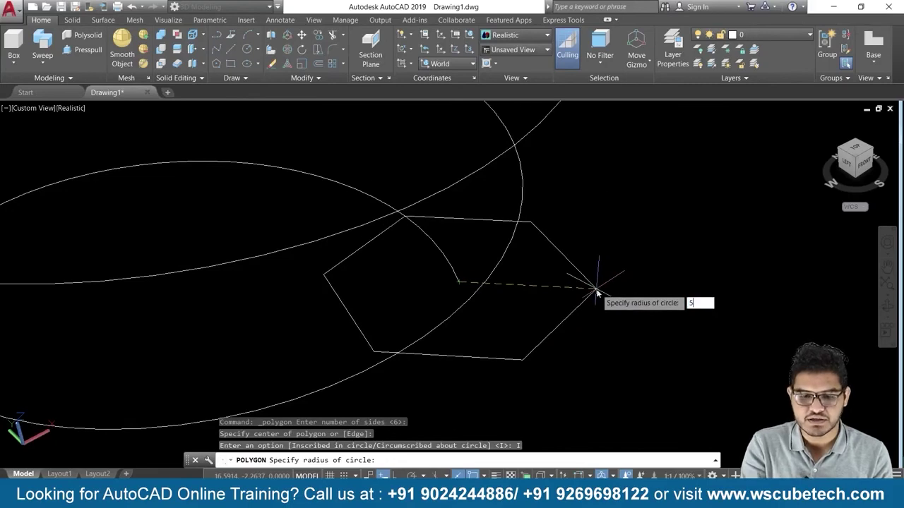
{"action": "key", "text": "Return"}
{"action": "middle_click_drag", "start_coordinate": [579, 259], "coordinate": [576, 262], "text": "shift"}
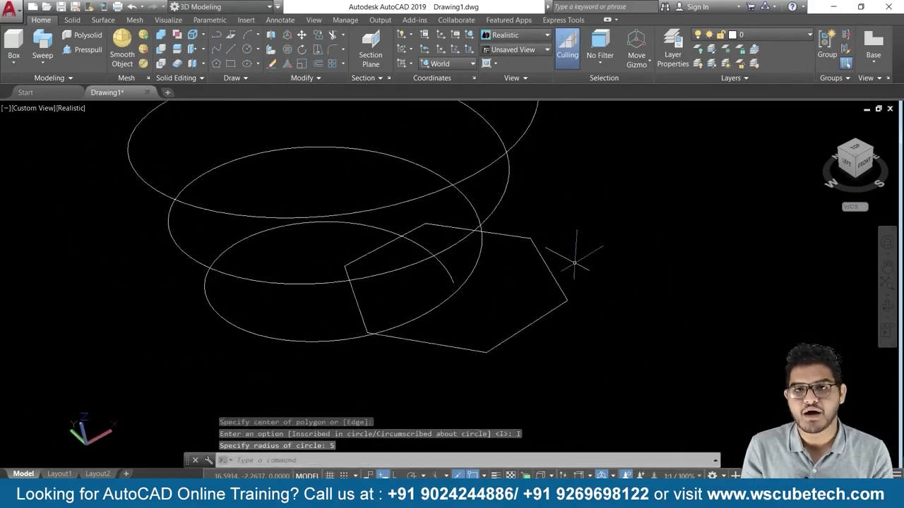
{"action": "left_click", "coordinate": [42, 43]}
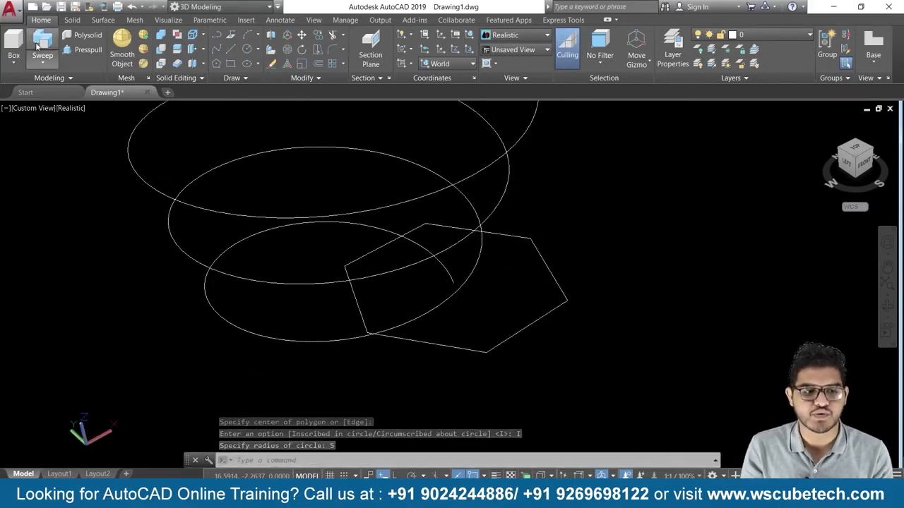
- Attempt to sweep the radius-5 hexagon along the helix, which fails, and cancel
{"action": "left_click", "coordinate": [407, 339]}
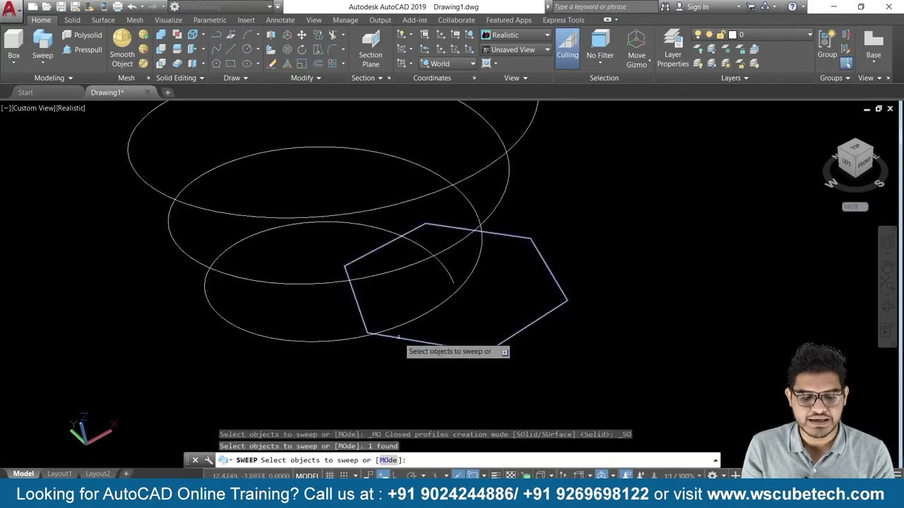
{"action": "key", "text": "Return"}
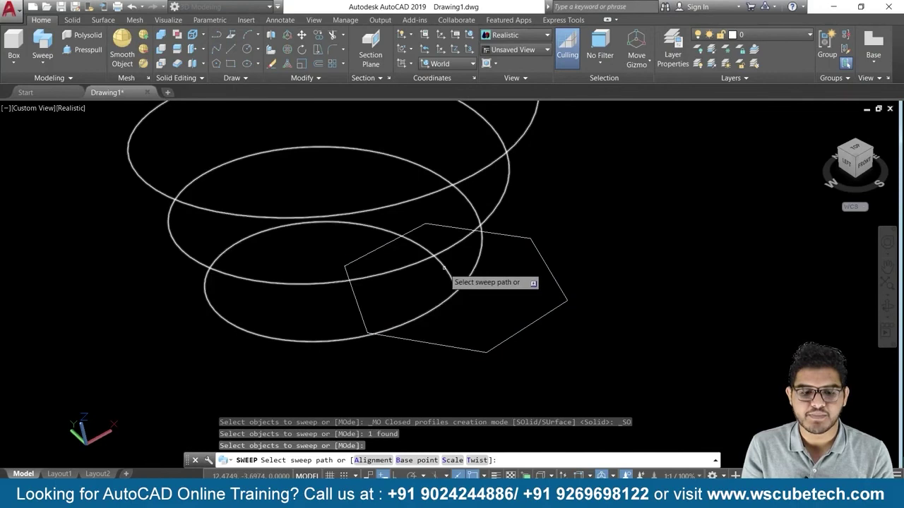
{"action": "left_click", "coordinate": [442, 267]}
{"action": "key", "text": "Return"}
{"action": "scroll", "coordinate": [459, 283], "scroll_direction": "down", "scroll_amount": 1}
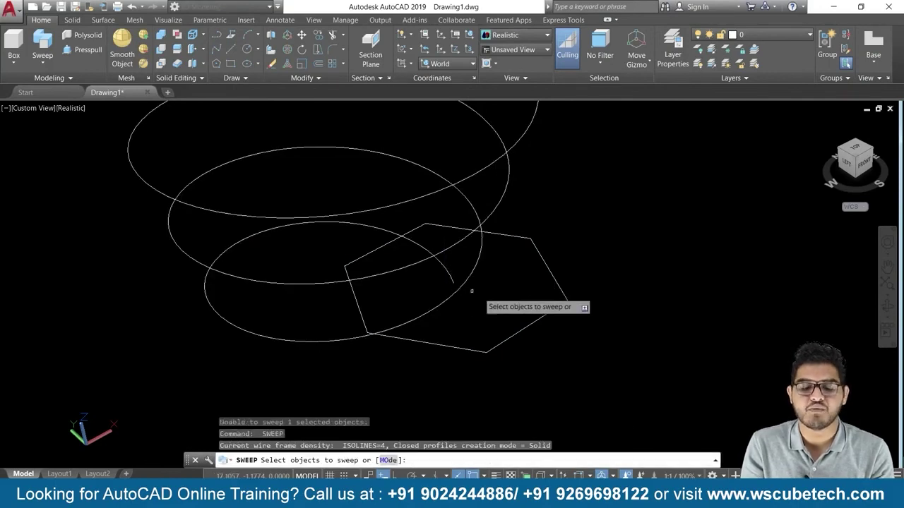
{"action": "scroll", "coordinate": [480, 290], "scroll_direction": "down", "scroll_amount": 2}
{"action": "scroll", "coordinate": [487, 292], "scroll_direction": "down", "scroll_amount": 2}
{"action": "scroll", "coordinate": [487, 293], "scroll_direction": "down", "scroll_amount": 1}
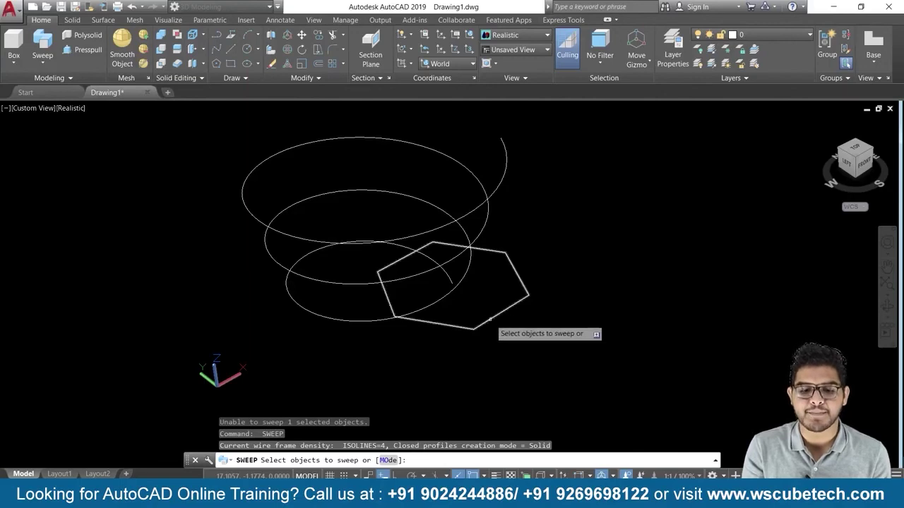
{"action": "left_click", "coordinate": [489, 319]}
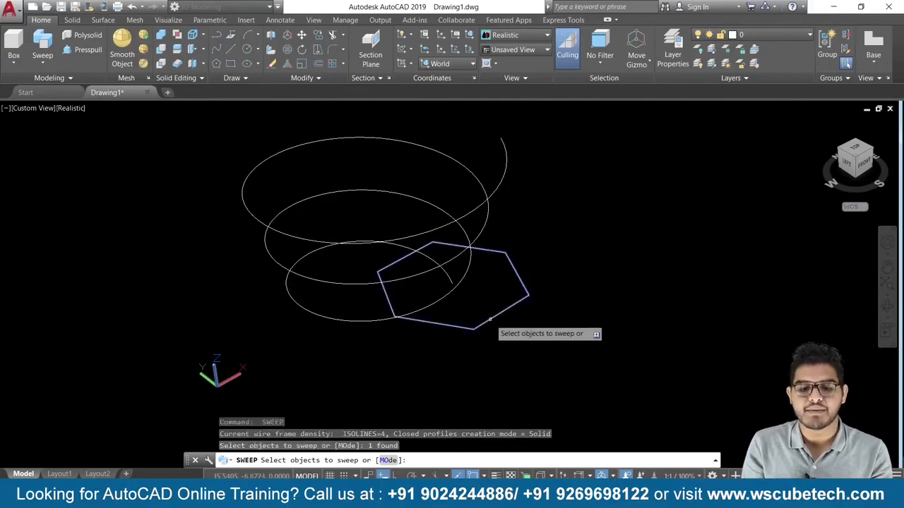
{"action": "key", "text": "Escape"}
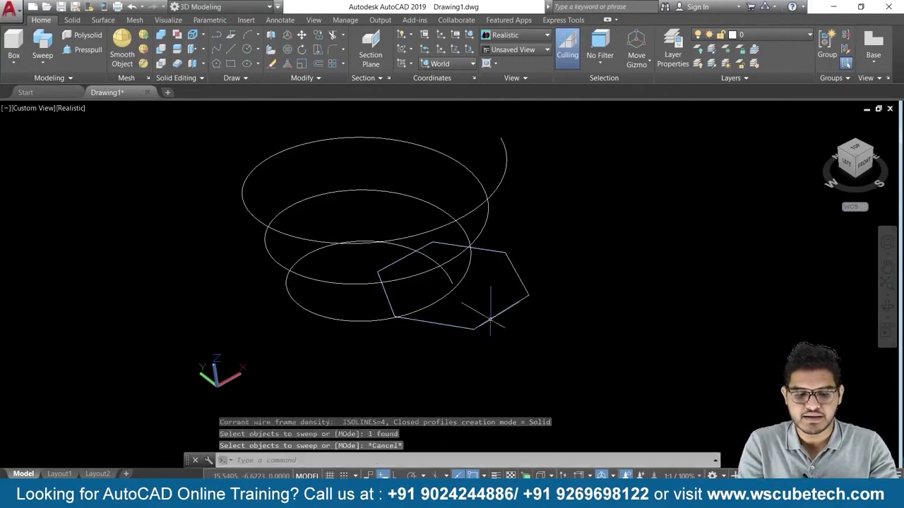
- Erase the radius-5 hexagon, leaving only the helix
{"action": "left_click", "coordinate": [489, 318]}
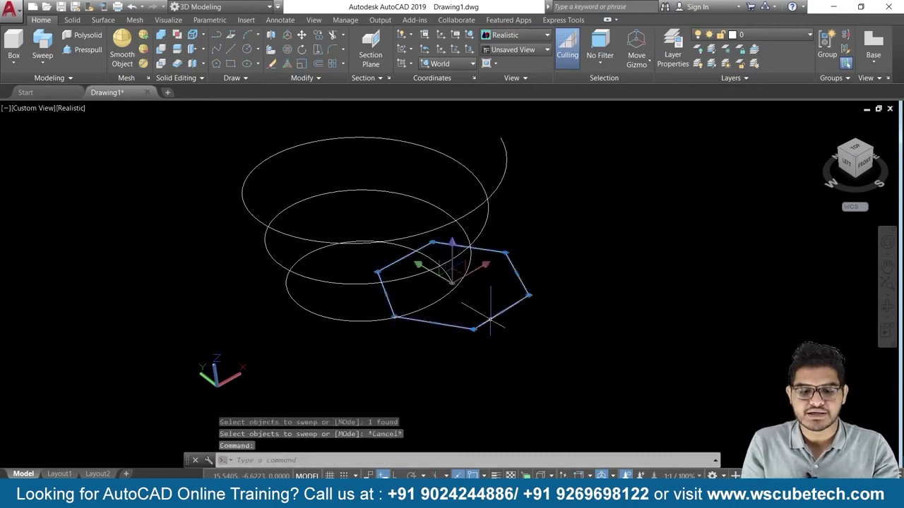
{"action": "key", "text": "Delete"}
{"action": "scroll", "coordinate": [424, 313], "scroll_direction": "up", "scroll_amount": 2}
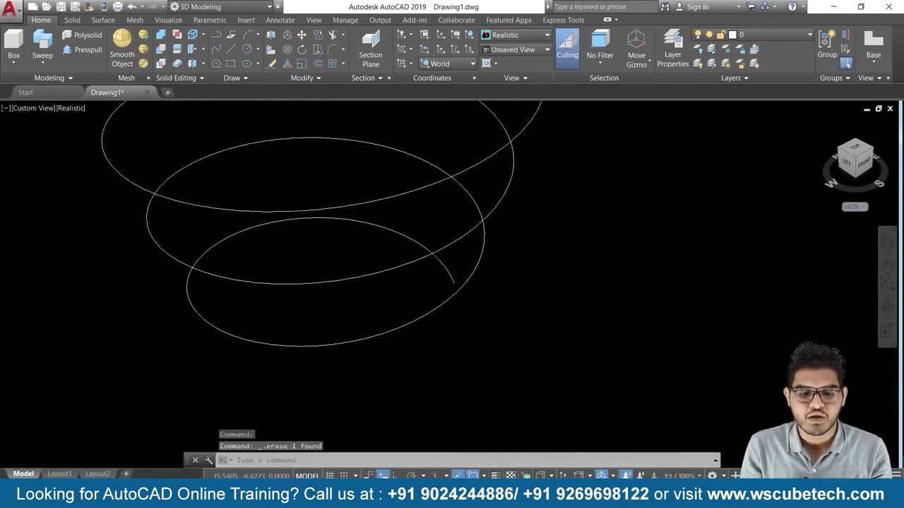
- Draw a hexagon with POL at the helix's lower end, then undo it as oversized
{"action": "scroll", "coordinate": [466, 309], "scroll_direction": "up", "scroll_amount": 2}
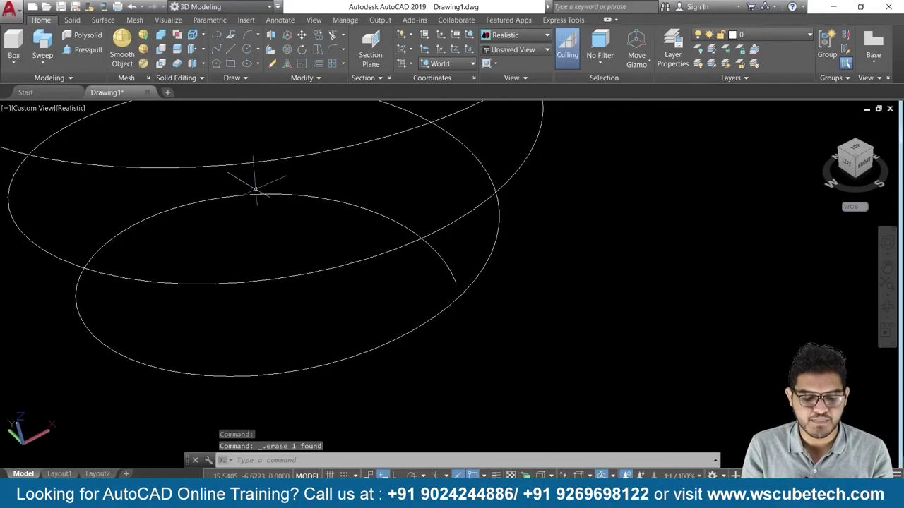
{"action": "type", "text": "po"}
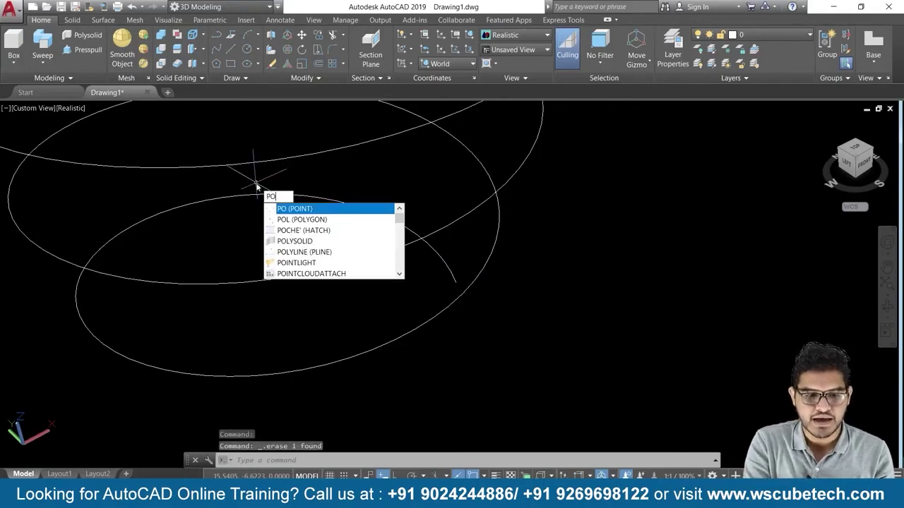
{"action": "type", "text": "l"}
{"action": "key", "text": "Down"}
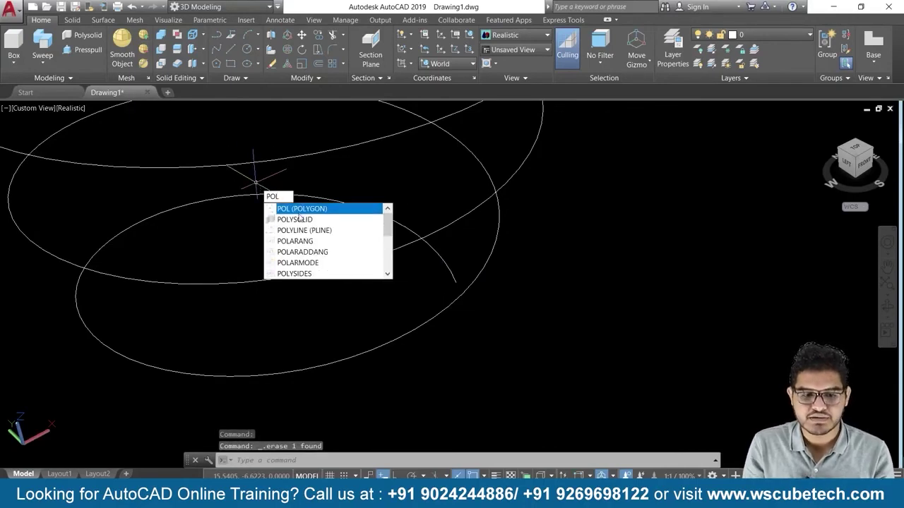
{"action": "key", "text": "Return"}
{"action": "key", "text": "Return"}
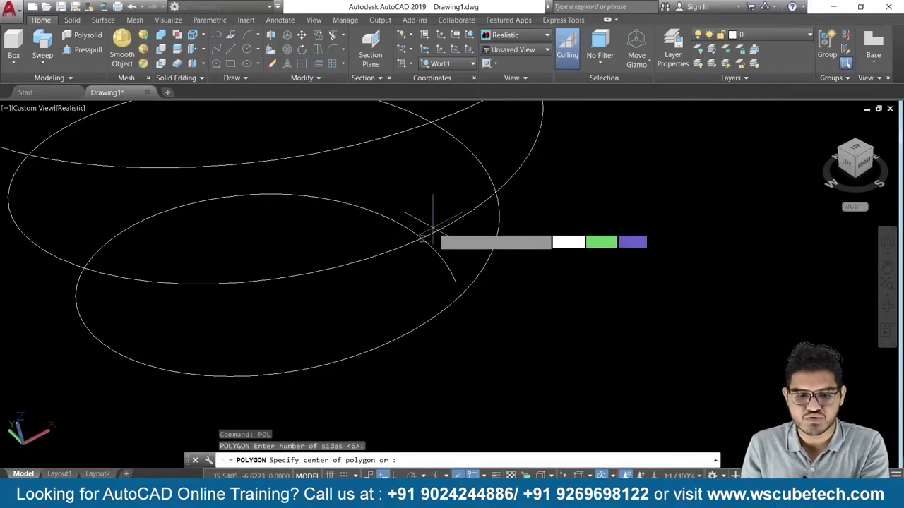
{"action": "left_click", "coordinate": [452, 279]}
{"action": "key", "text": "Return"}
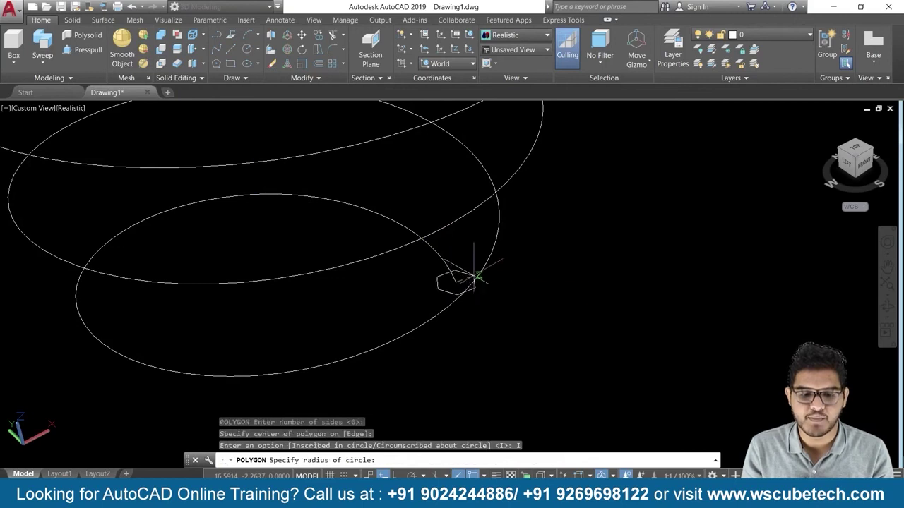
{"action": "left_click", "coordinate": [479, 272]}
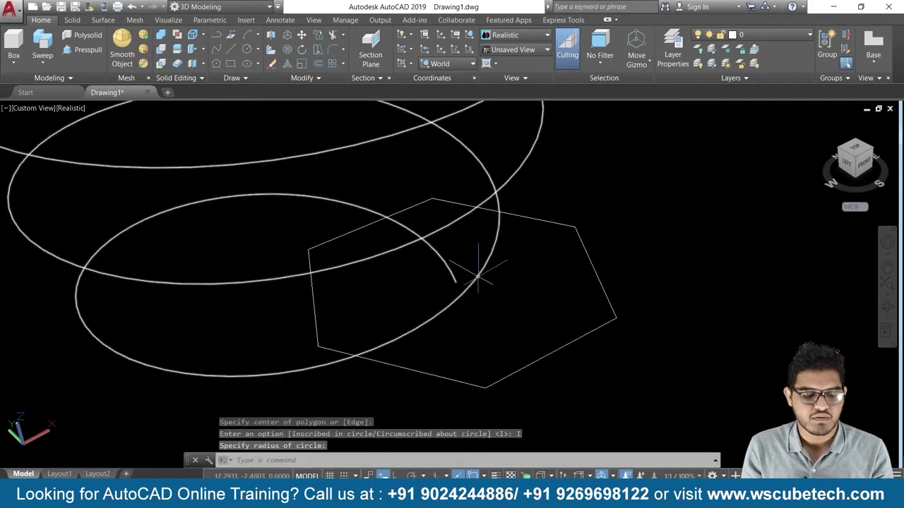
{"action": "key", "text": "ctrl+z"}
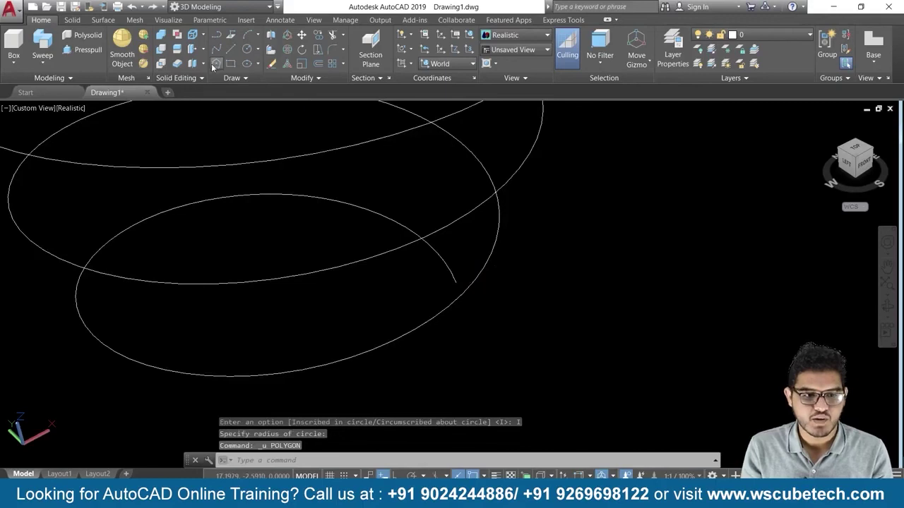
- Redraw a small inscribed hexagon centred on the helix's lower end
{"action": "left_click", "coordinate": [215, 65]}
{"action": "key", "text": "Return"}
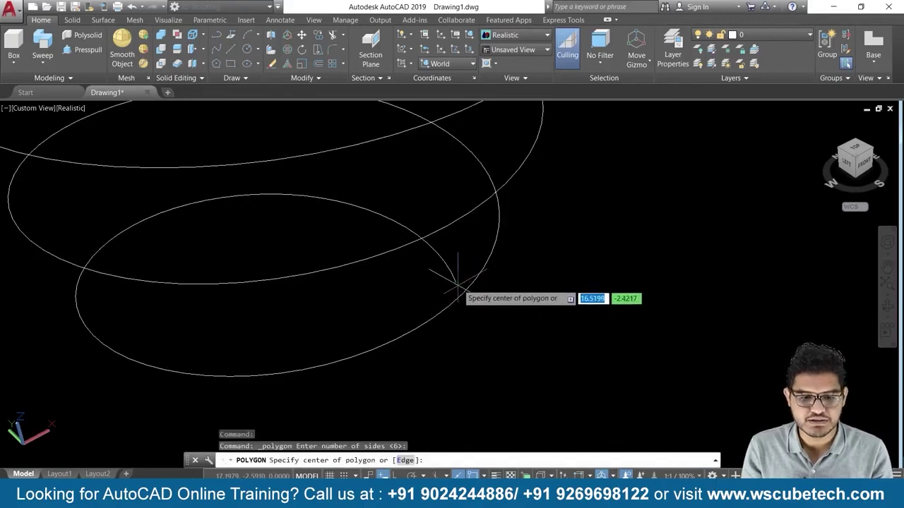
{"action": "left_click", "coordinate": [455, 281]}
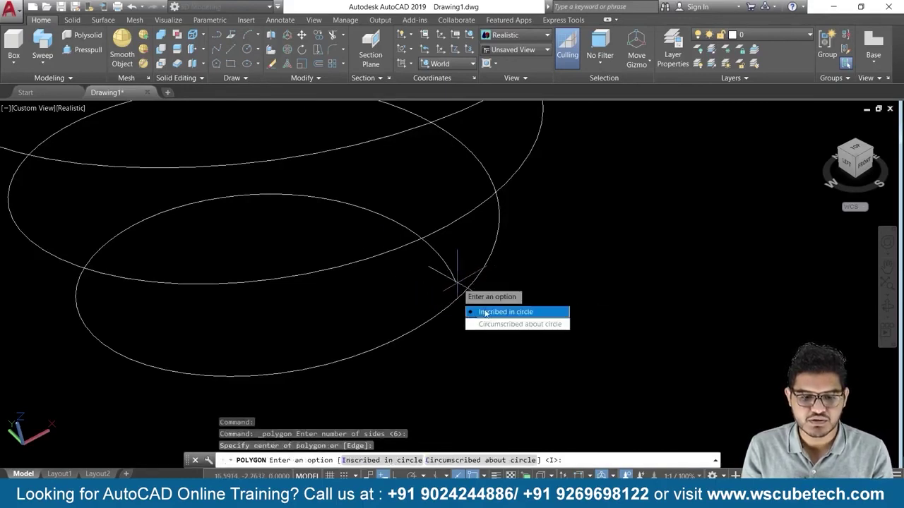
{"action": "left_click", "coordinate": [485, 313]}
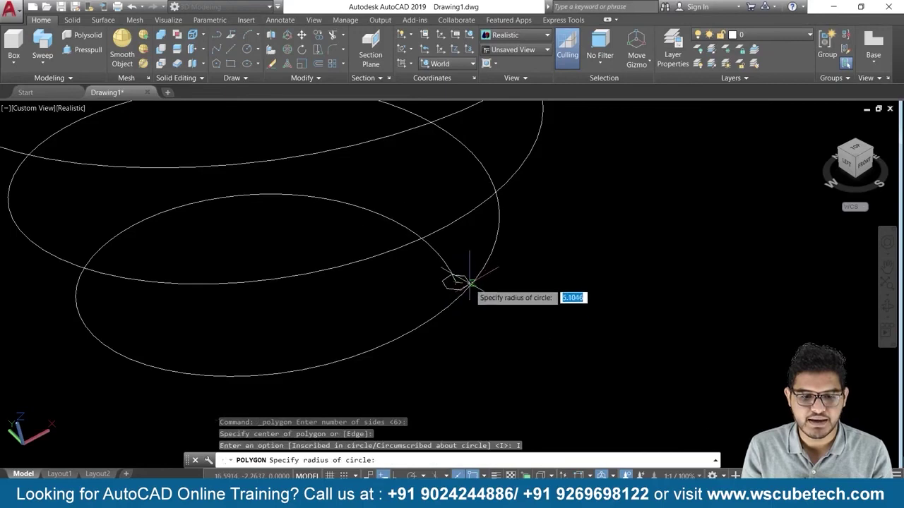
{"action": "left_click", "coordinate": [484, 282]}
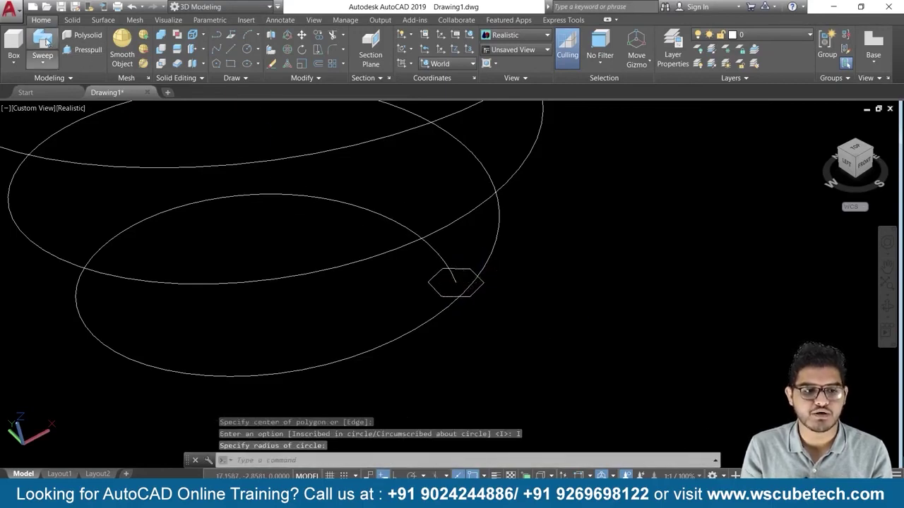
{"action": "left_click", "coordinate": [45, 44]}
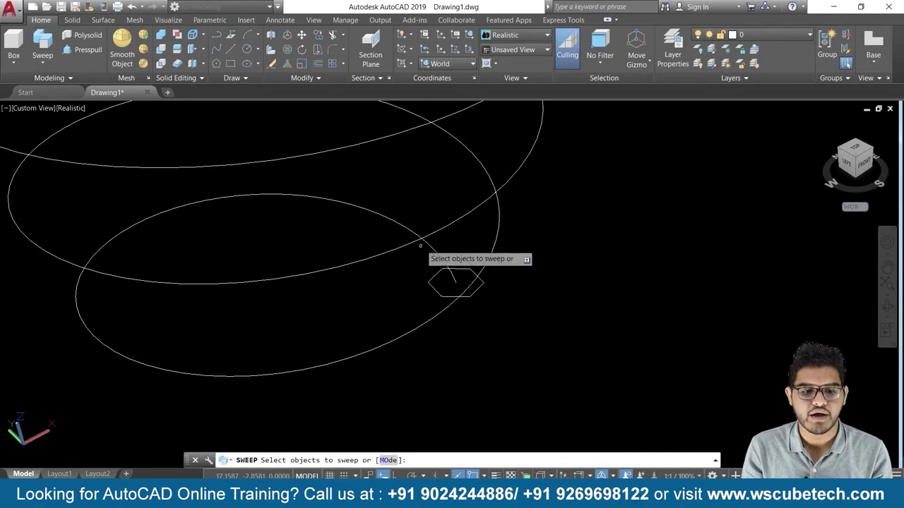
- Sweep the small hexagon along the helix to form a solid hexagonal-section coil spring
{"action": "left_click", "coordinate": [431, 279]}
{"action": "key", "text": "Return"}
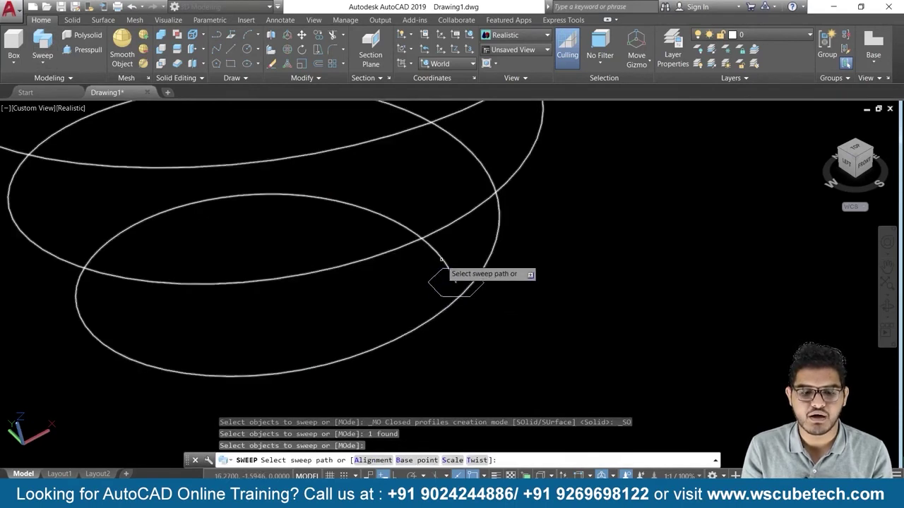
{"action": "left_click", "coordinate": [454, 281]}
{"action": "key", "text": "Return"}
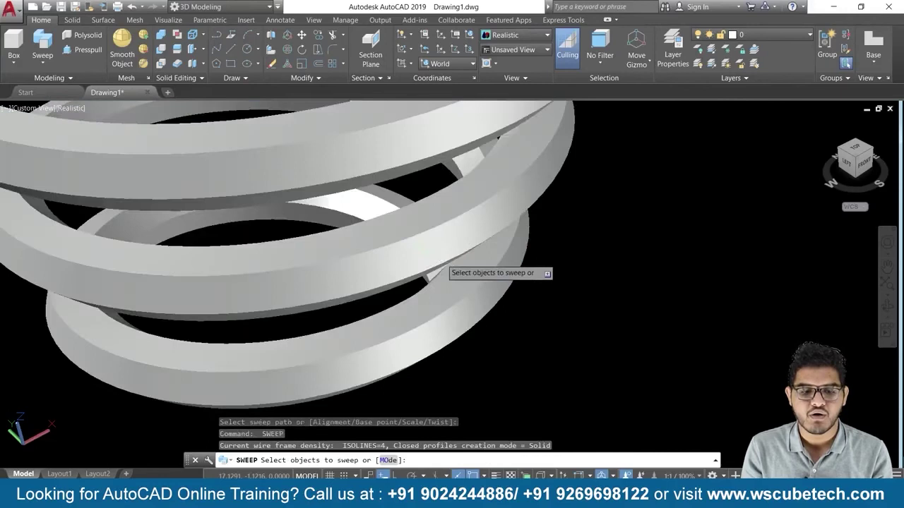
{"action": "scroll", "coordinate": [495, 261], "scroll_direction": "down", "scroll_amount": 2}
{"action": "scroll", "coordinate": [435, 261], "scroll_direction": "down", "scroll_amount": 2}
{"action": "scroll", "coordinate": [513, 259], "scroll_direction": "down", "scroll_amount": 1}
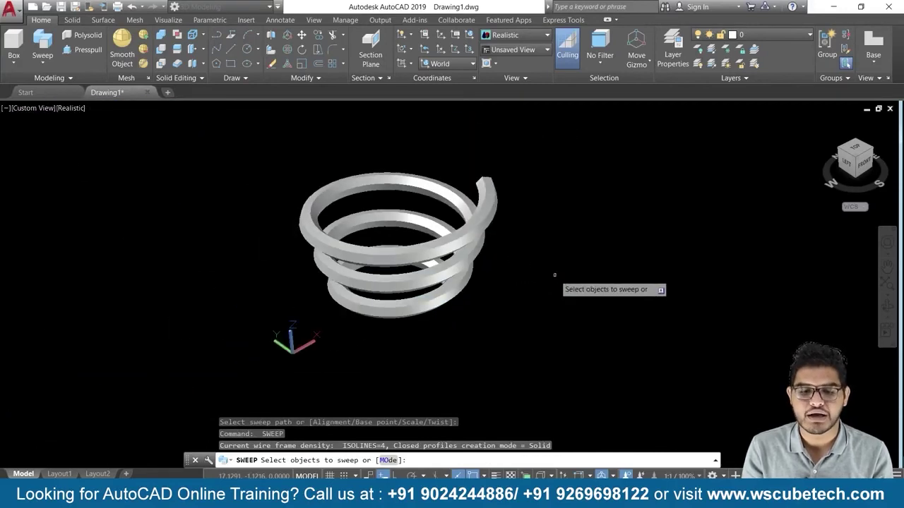
{"action": "middle_click_drag", "start_coordinate": [555, 276], "coordinate": [442, 274]}
{"action": "scroll", "coordinate": [437, 275], "scroll_direction": "up", "scroll_amount": 2}
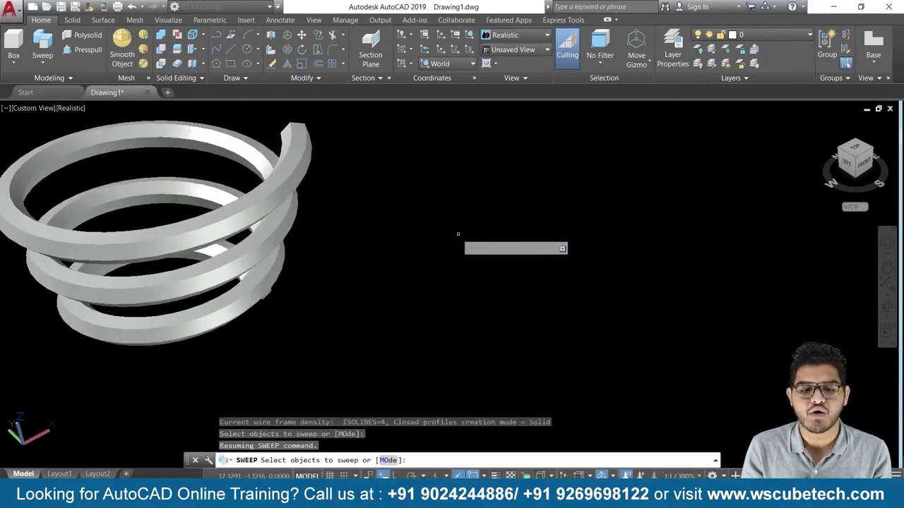
- Draw a helix beside the spring with base radius 4 and top radius 8, its axis end point placed sideways
{"action": "key", "text": "Return"}
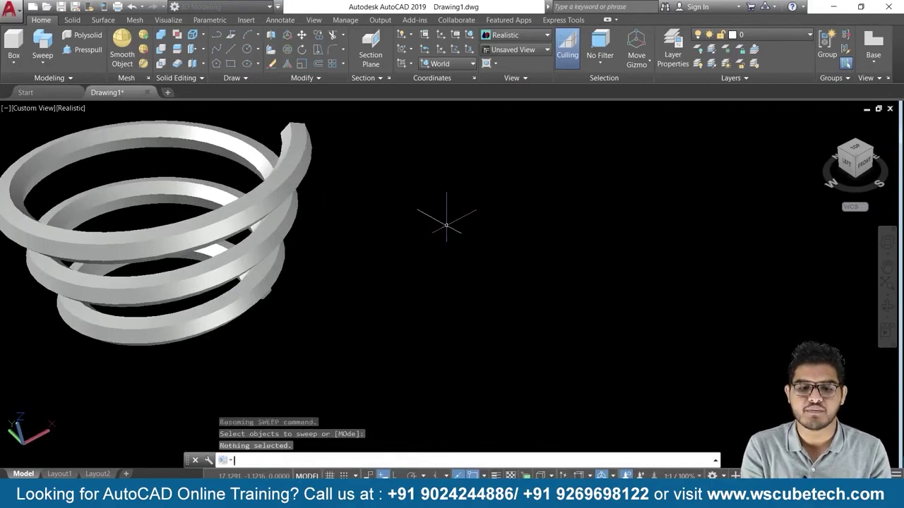
{"action": "left_click", "coordinate": [249, 80]}
{"action": "left_click", "coordinate": [216, 93]}
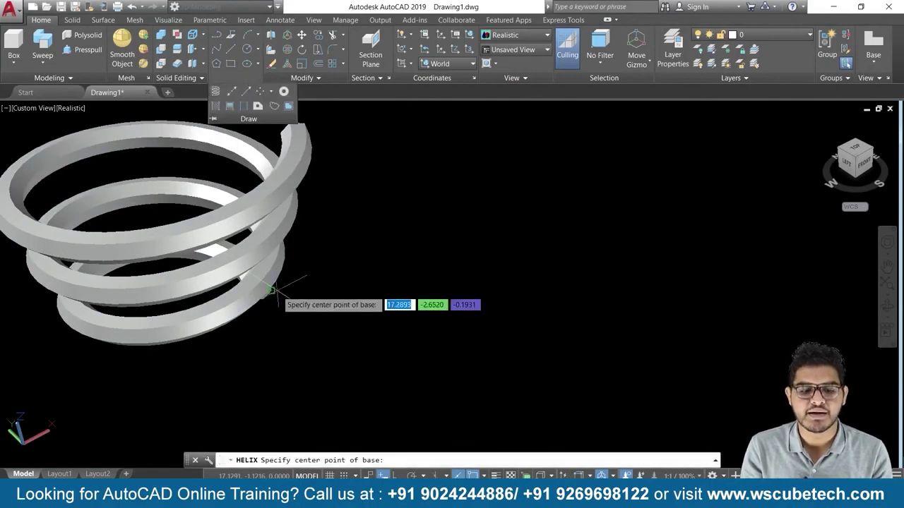
{"action": "middle_click_drag", "start_coordinate": [536, 271], "coordinate": [460, 276]}
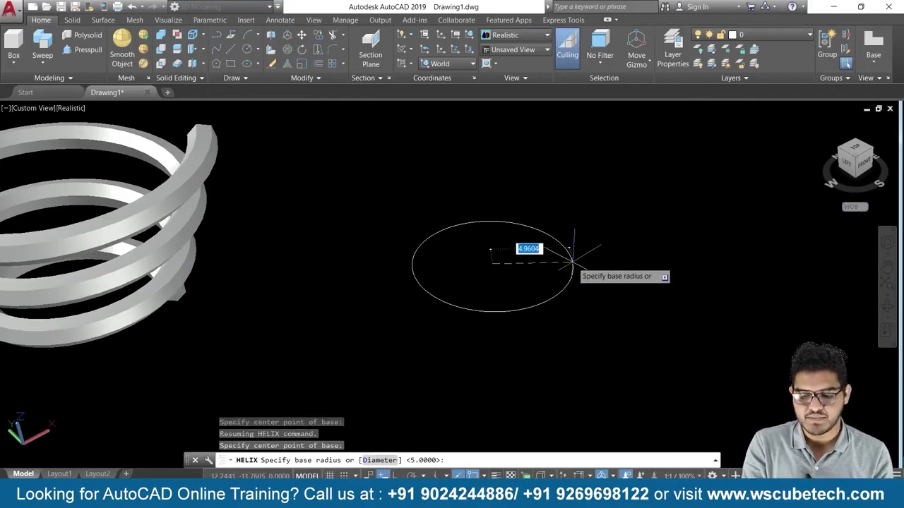
{"action": "type", "text": "4"}
{"action": "key", "text": "Return"}
{"action": "type", "text": "8"}
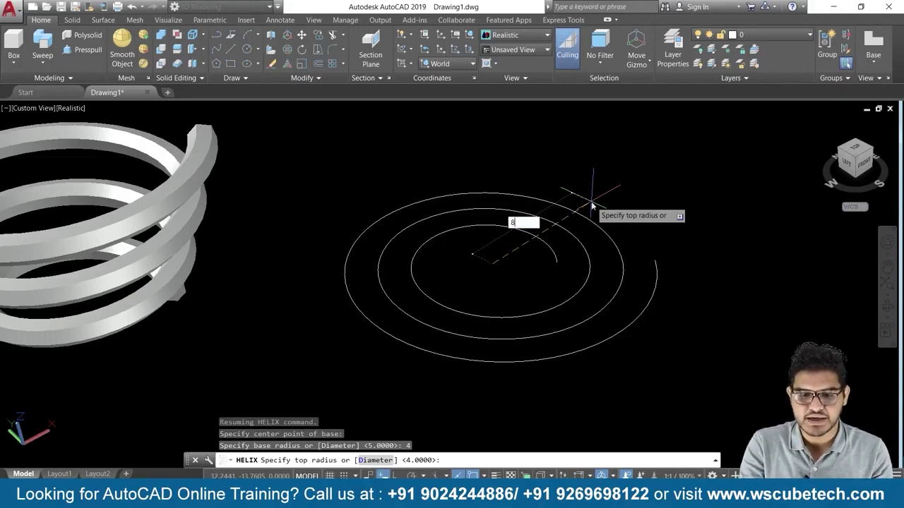
{"action": "key", "text": "Return"}
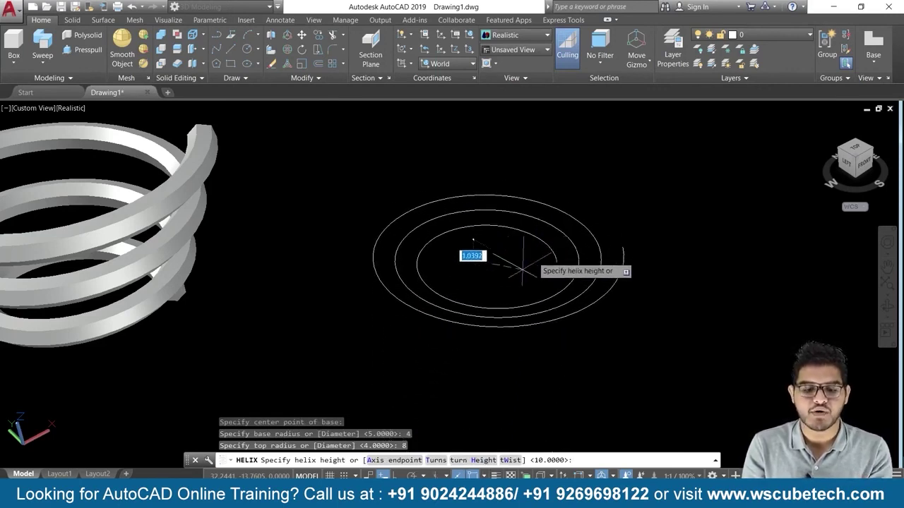
{"action": "left_click", "coordinate": [404, 461]}
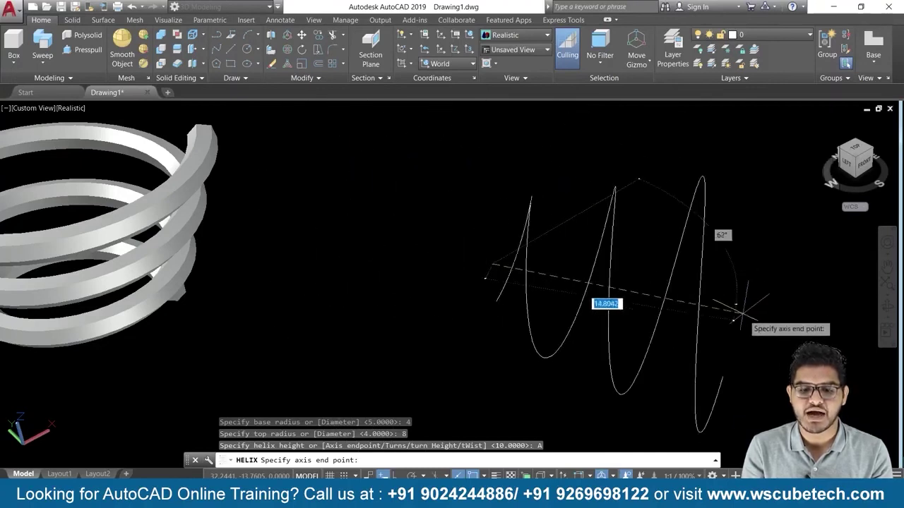
{"action": "left_click", "coordinate": [723, 265]}
{"action": "middle_click_drag", "start_coordinate": [734, 290], "coordinate": [222, 287]}
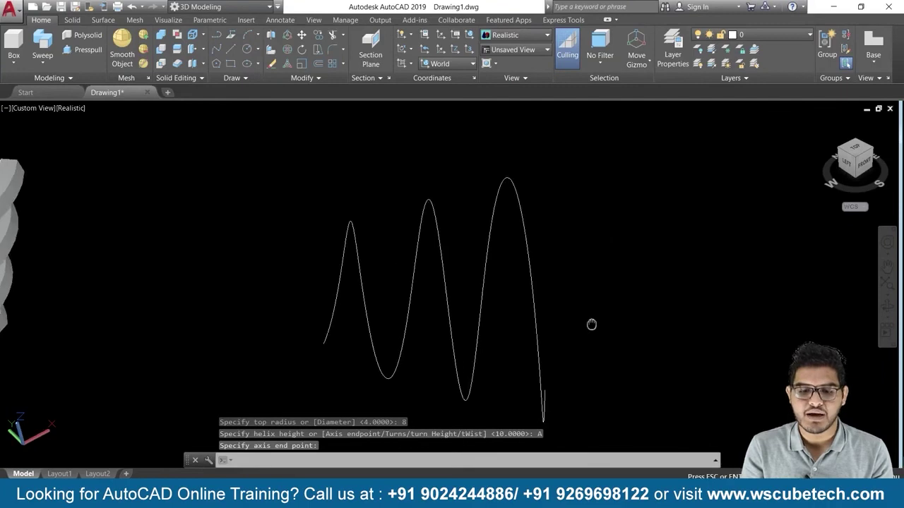
{"action": "key", "text": "Return"}
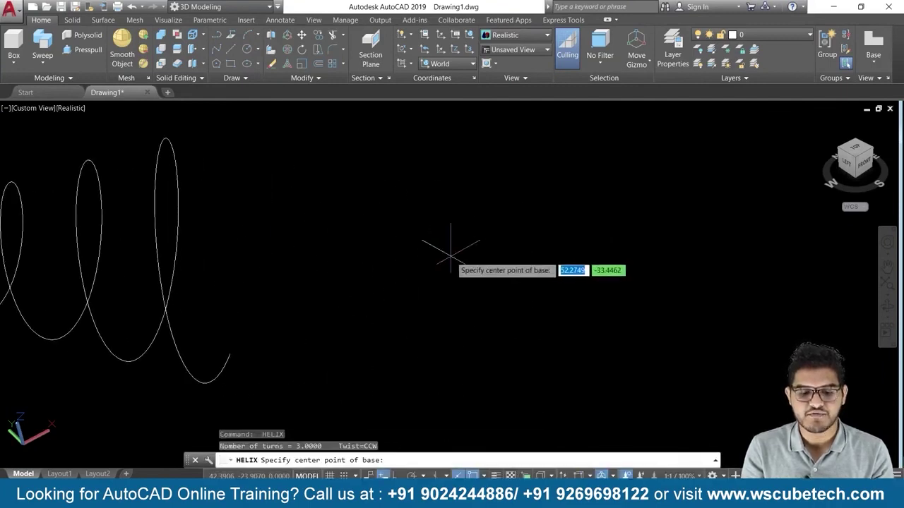
- Pick the next helix's base centre, base radius and top radius beside the earlier helices
{"action": "left_click", "coordinate": [554, 258]}
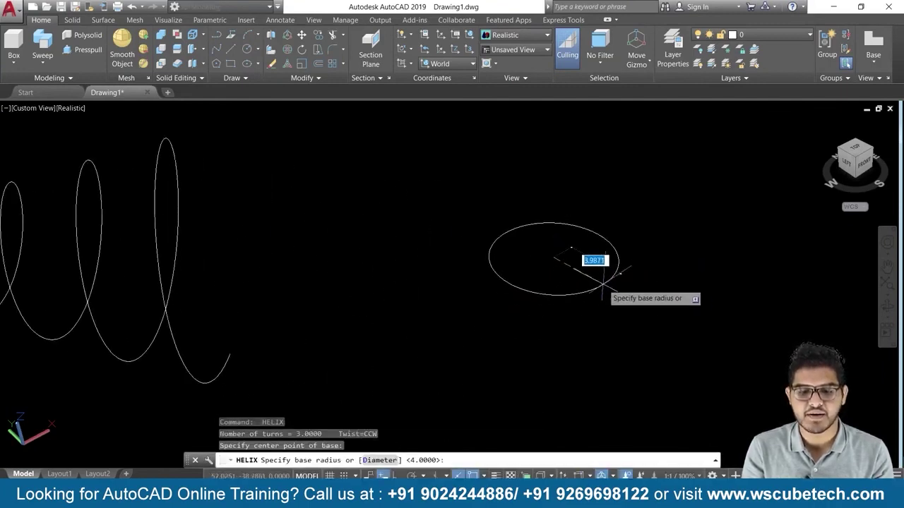
{"action": "left_click", "coordinate": [598, 267]}
{"action": "left_click", "coordinate": [667, 286]}
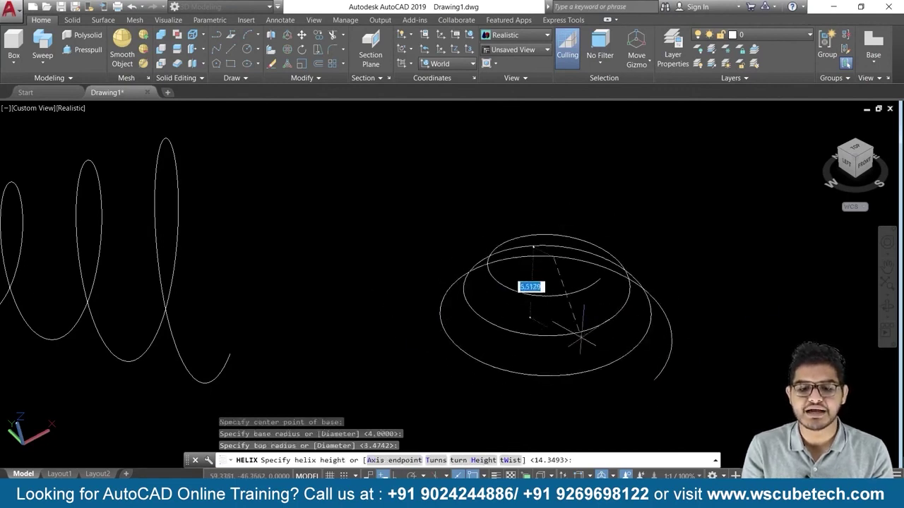
{"action": "middle_click_drag", "start_coordinate": [640, 384], "coordinate": [614, 355]}
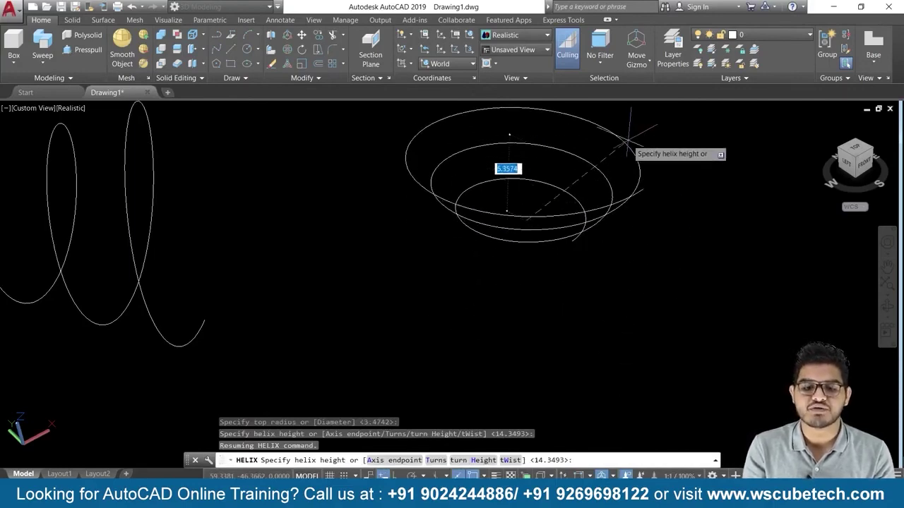
{"action": "middle_click_drag", "start_coordinate": [614, 157], "coordinate": [614, 226]}
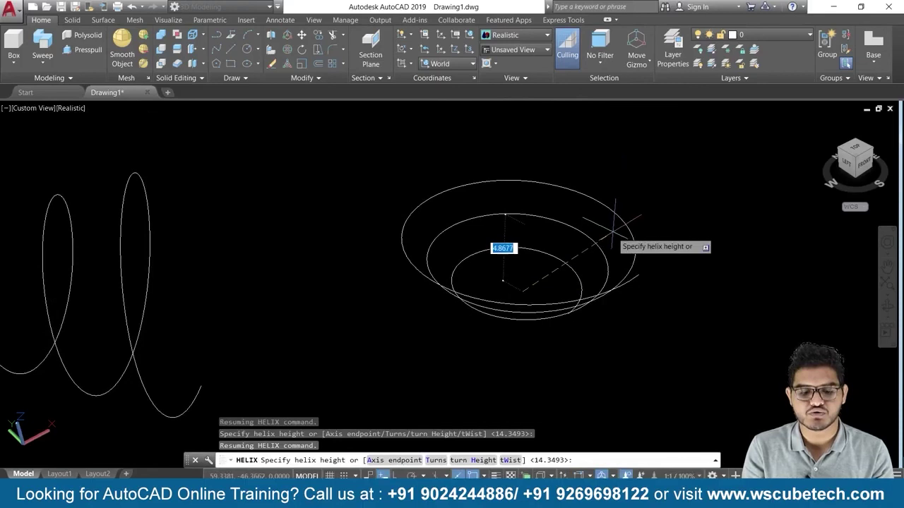
- Give the helix 5 turns with a turn height of 5 units
{"action": "type", "text": "t"}
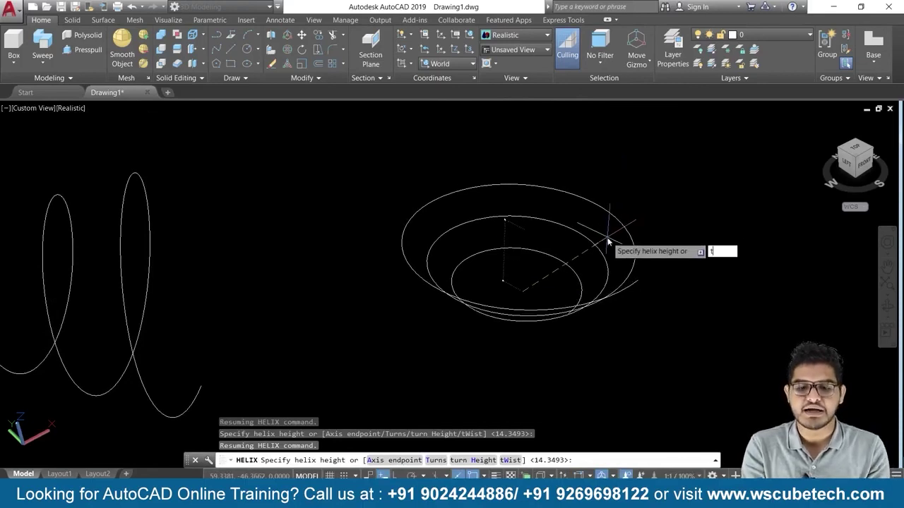
{"action": "key", "text": "Return"}
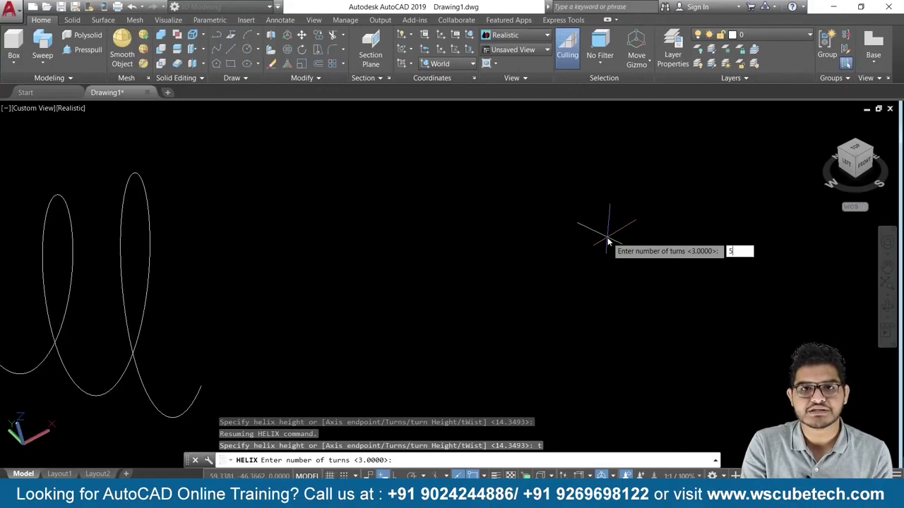
{"action": "key", "text": "Return"}
{"action": "key", "text": "Return"}
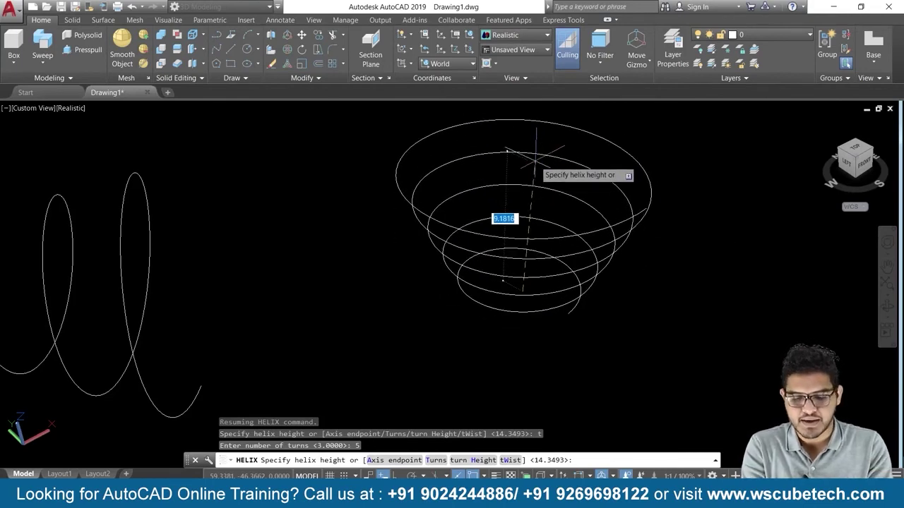
{"action": "type", "text": "h"}
{"action": "key", "text": "Return"}
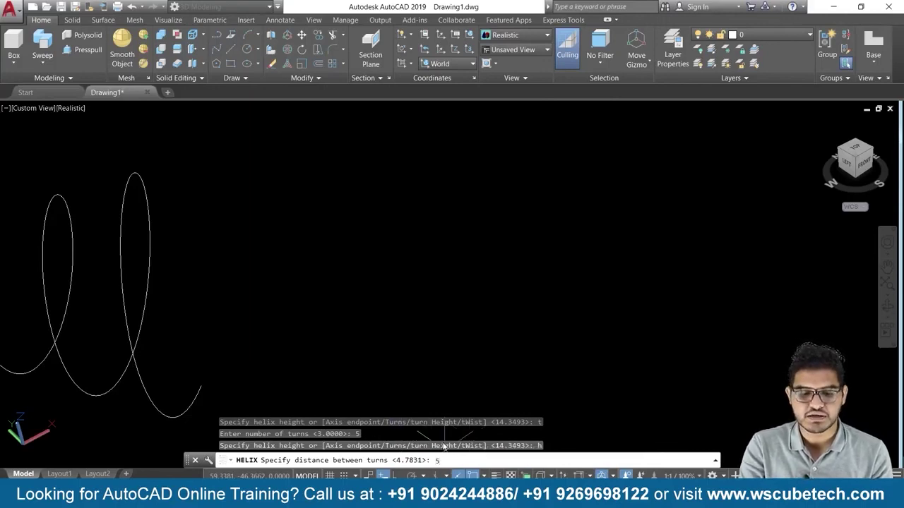
{"action": "key", "text": "Return"}
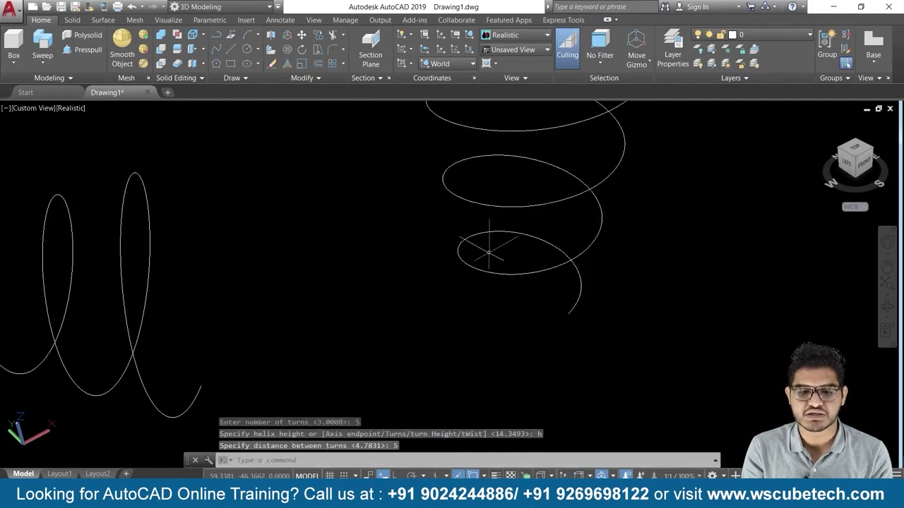
- Zoom out and pan the view so the helices shift left
{"action": "scroll", "coordinate": [489, 251], "scroll_direction": "down", "scroll_amount": 2}
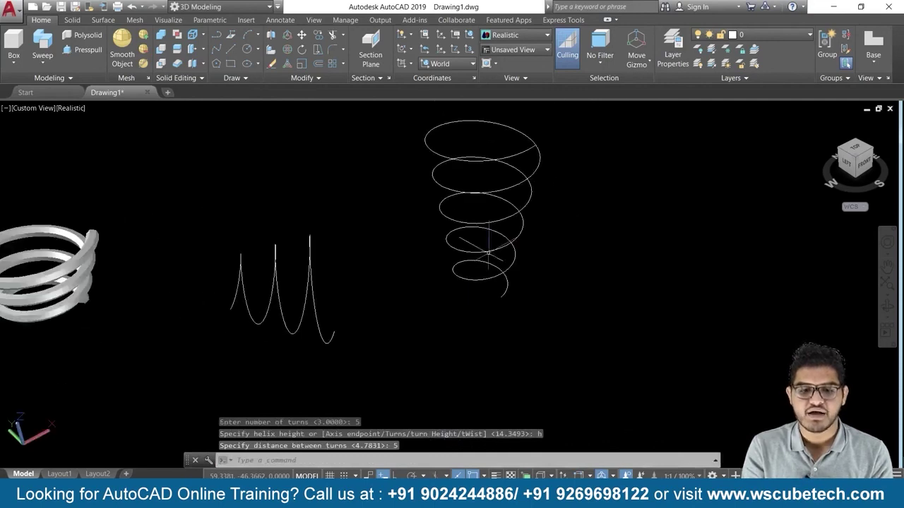
{"action": "left_click", "coordinate": [503, 186]}
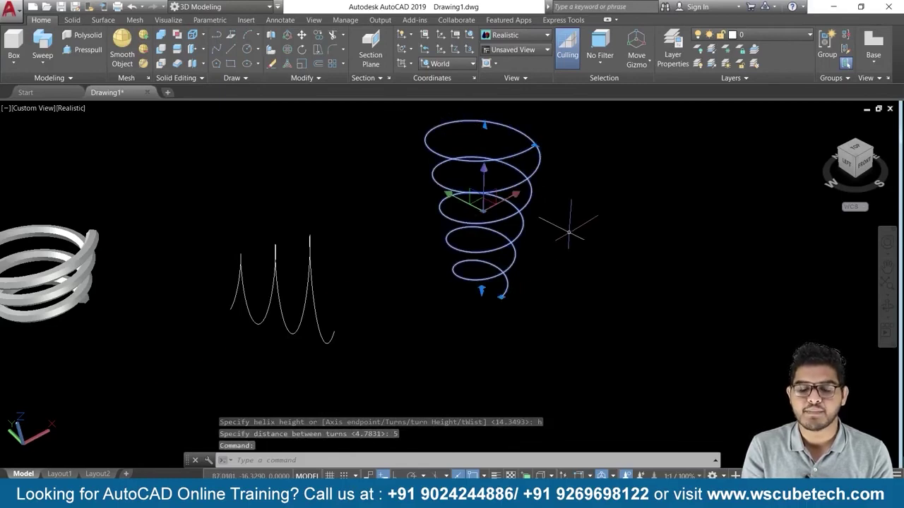
{"action": "scroll", "coordinate": [569, 232], "scroll_direction": "down", "scroll_amount": 2}
{"action": "mouse_move", "coordinate": [569, 226]}
{"action": "middle_mouse_down"}
{"action": "mouse_move", "coordinate": [392, 224]}
{"action": "mouse_move", "coordinate": [324, 242]}
{"action": "middle_mouse_up"}
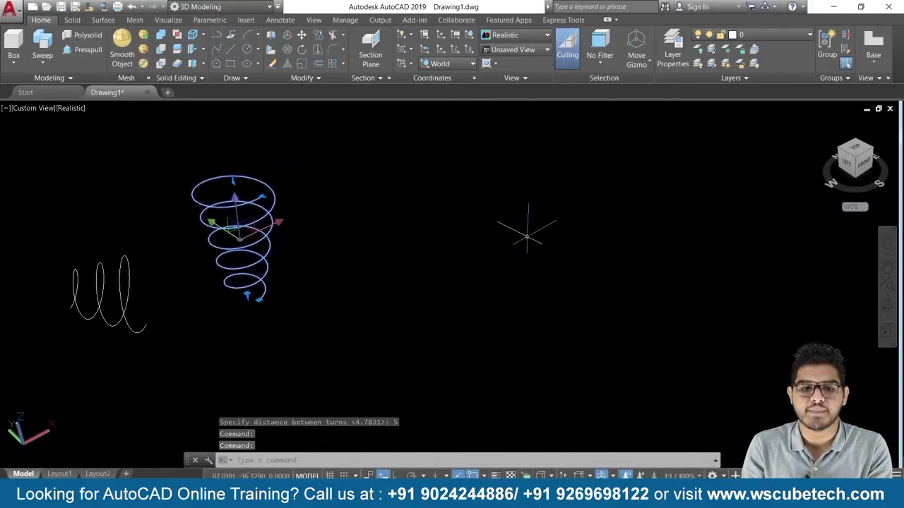
{"action": "left_click", "coordinate": [235, 77]}
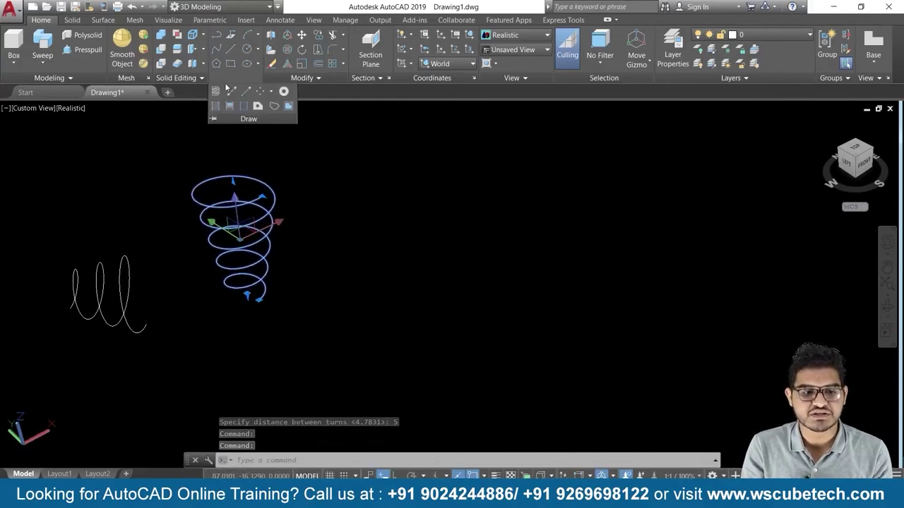
- Draw a cone-shaped helix flaring wide toward the top, twisting clockwise, with the default height
{"action": "key", "text": "Escape"}
{"action": "left_click", "coordinate": [288, 105]}
{"action": "left_click", "coordinate": [551, 266]}
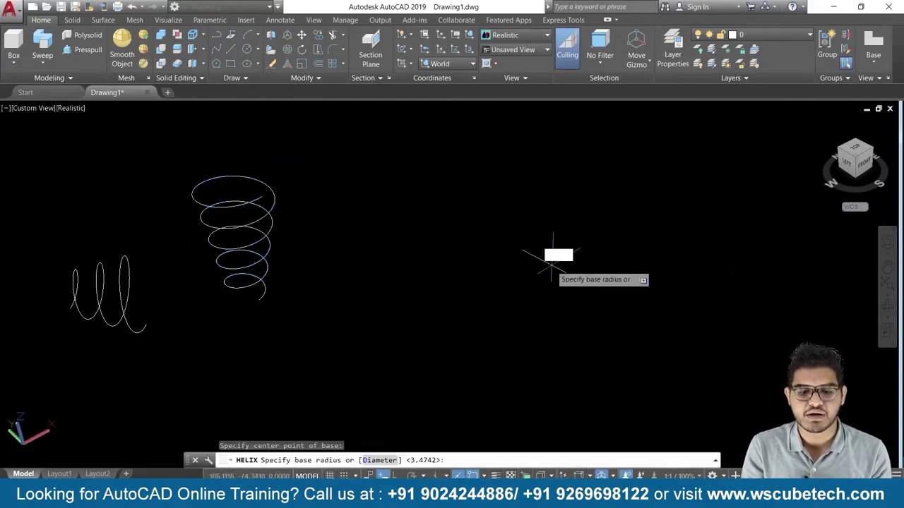
{"action": "left_click", "coordinate": [611, 279]}
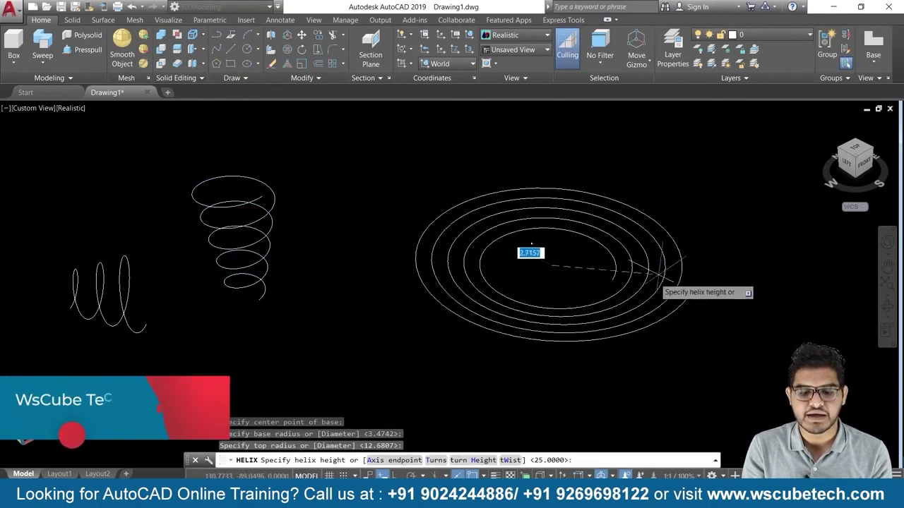
{"action": "left_click", "coordinate": [511, 460]}
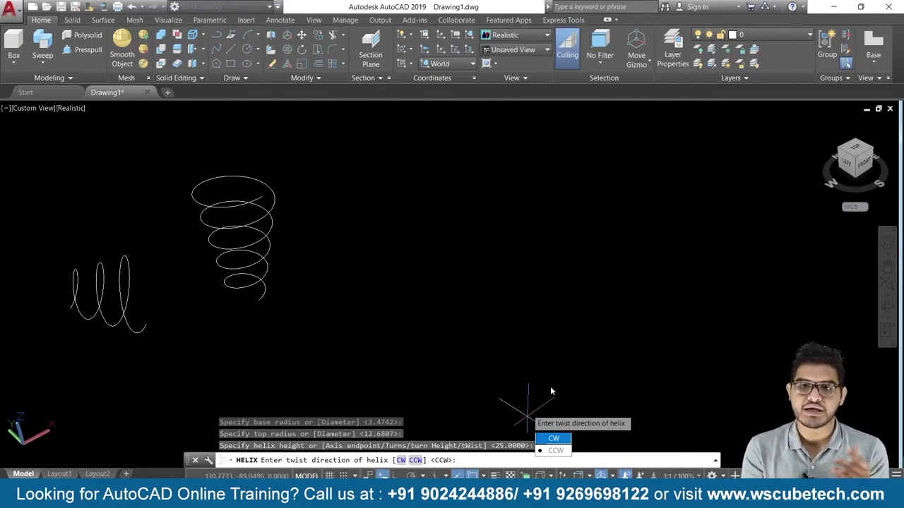
{"action": "left_click", "coordinate": [553, 439]}
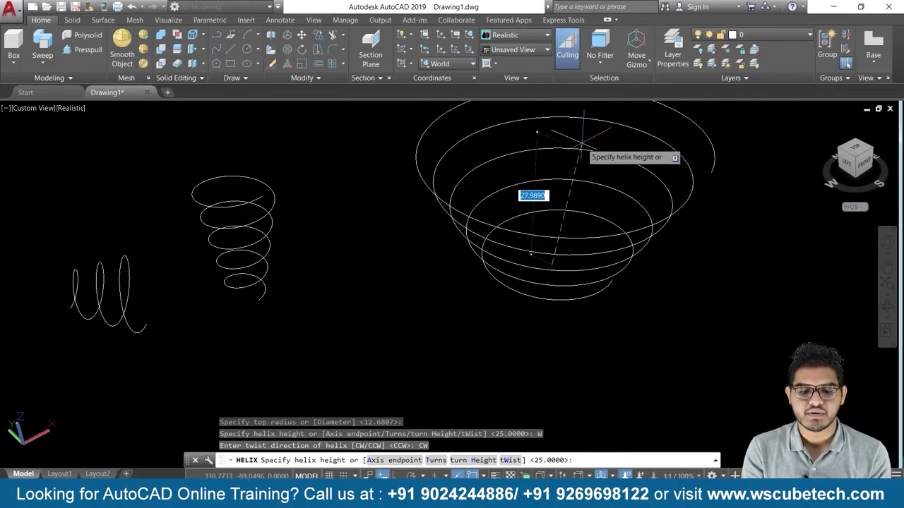
{"action": "middle_click_drag", "start_coordinate": [692, 274], "coordinate": [524, 317]}
{"action": "key", "text": "Return"}
{"action": "left_click", "coordinate": [227, 79]}
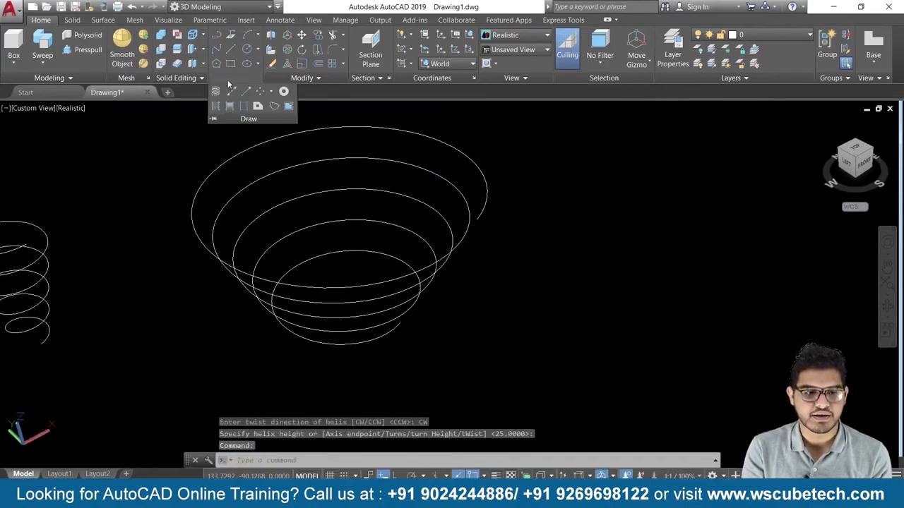
{"action": "left_click", "coordinate": [216, 95]}
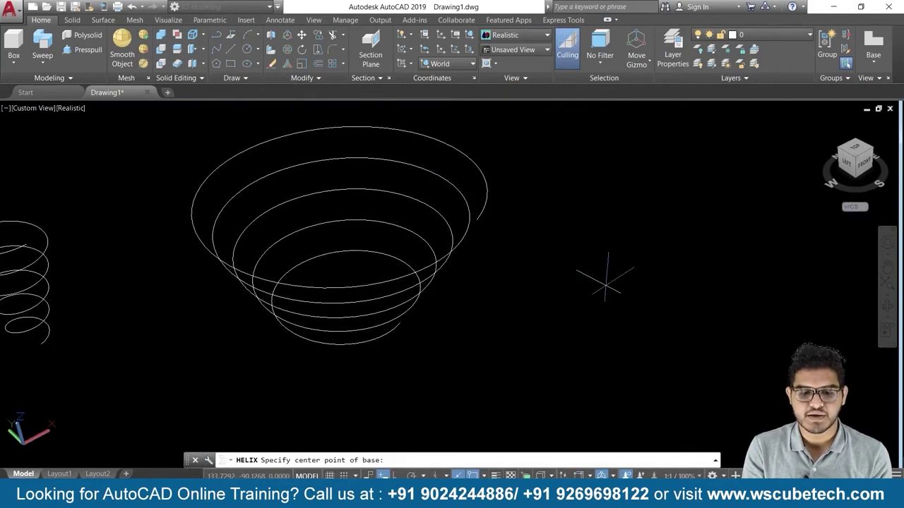
- Draw a second cone helix beside the first with a wider top radius, twisting counterclockwise
{"action": "left_click", "coordinate": [619, 274]}
{"action": "left_click", "coordinate": [688, 303]}
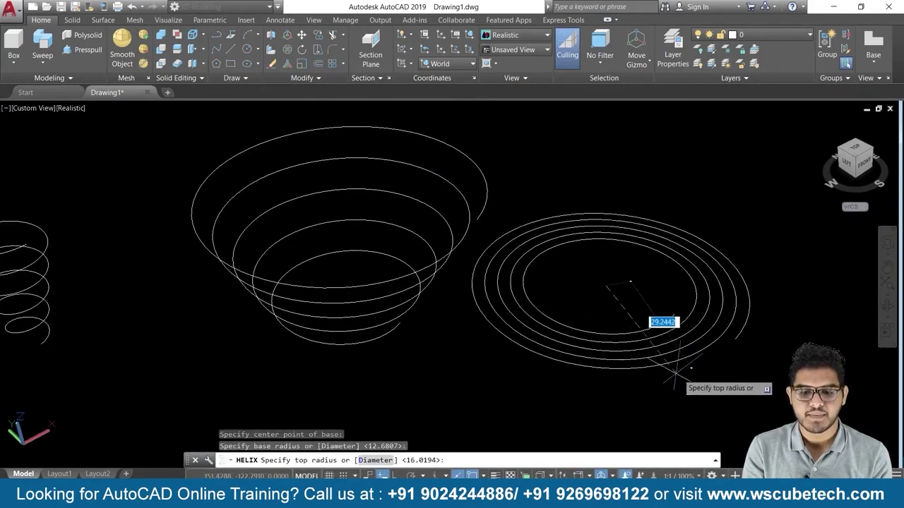
{"action": "left_click", "coordinate": [683, 370]}
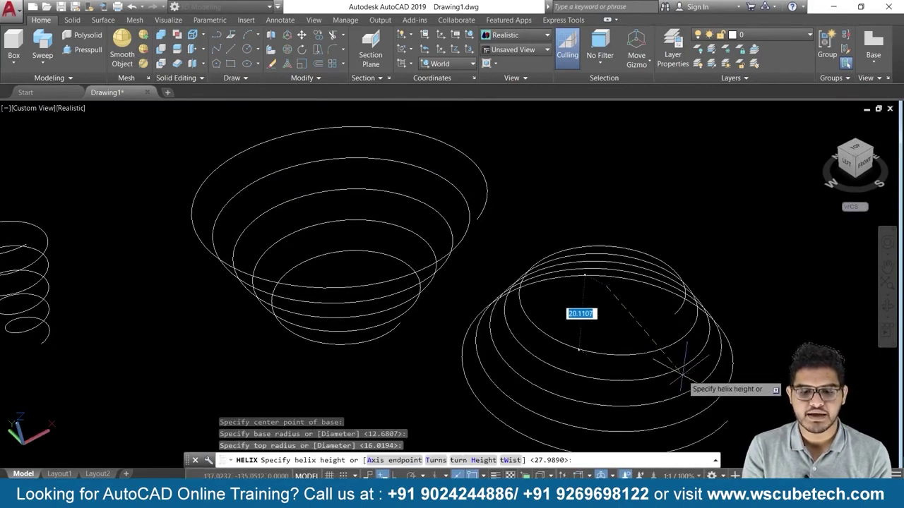
{"action": "left_click", "coordinate": [510, 460]}
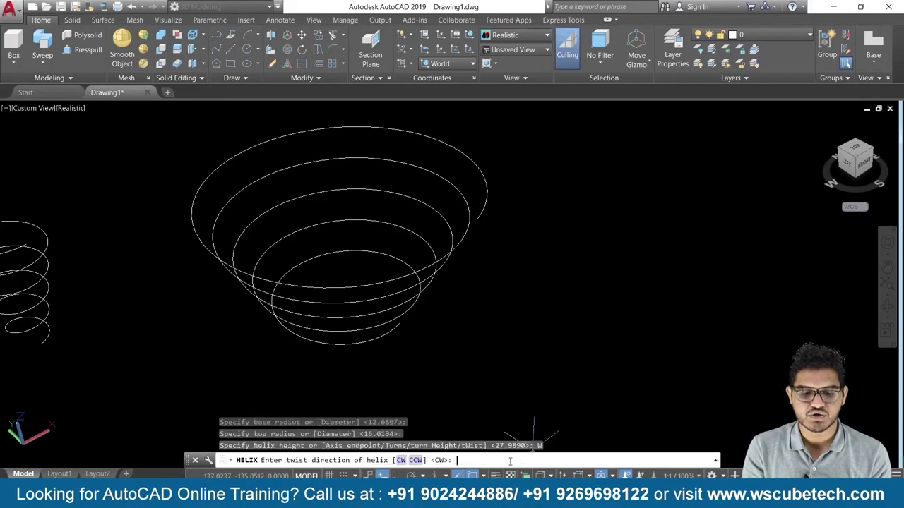
{"action": "left_click", "coordinate": [415, 460]}
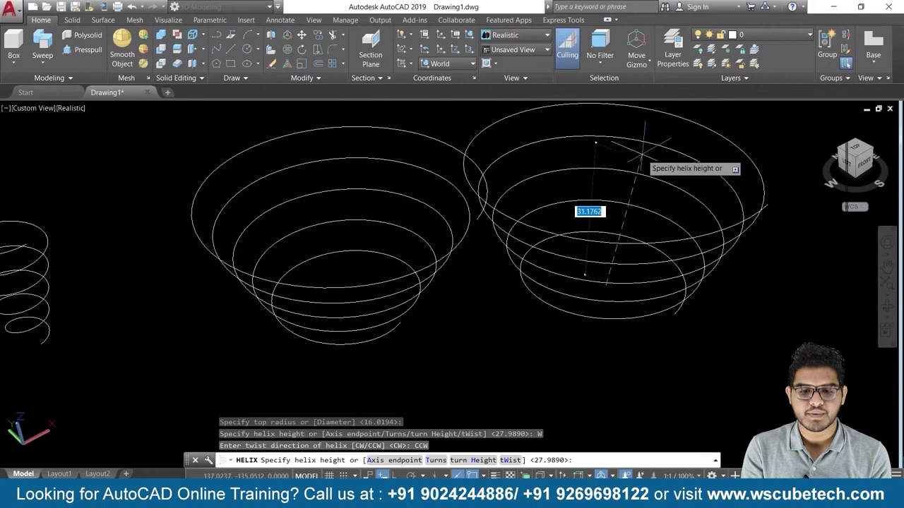
{"action": "left_click", "coordinate": [641, 144]}
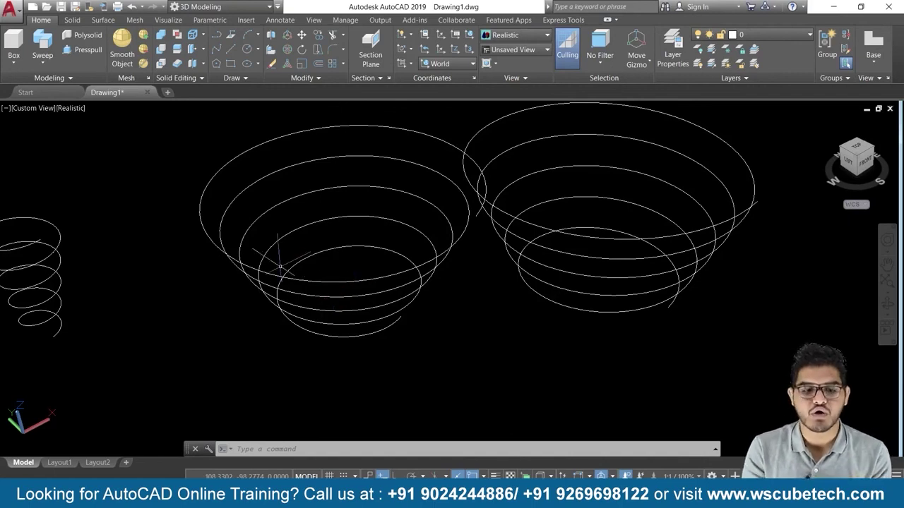
{"action": "scroll", "coordinate": [438, 275], "scroll_direction": "down", "scroll_amount": 2}
- Review the helices, then switch to the slide show and advance to the Thank You slide
{"action": "scroll", "coordinate": [438, 276], "scroll_direction": "down", "scroll_amount": 2}
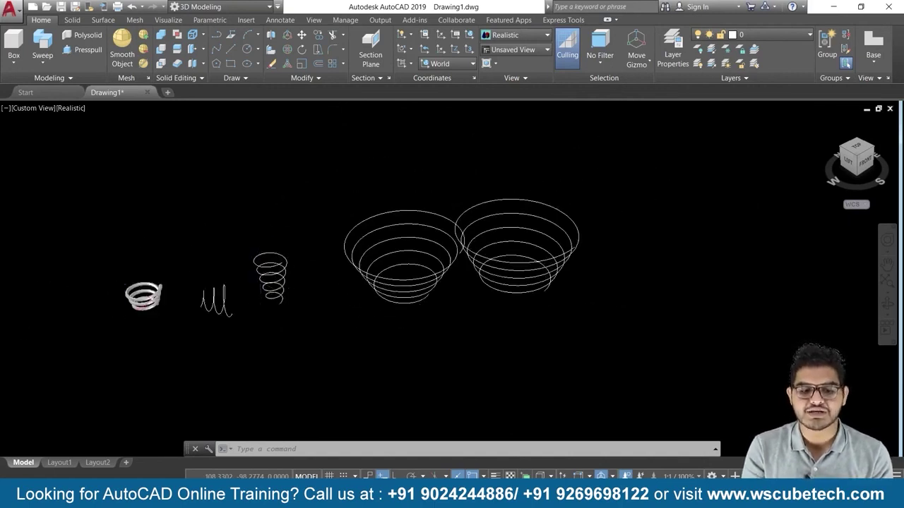
{"action": "scroll", "coordinate": [258, 302], "scroll_direction": "up", "scroll_amount": 3}
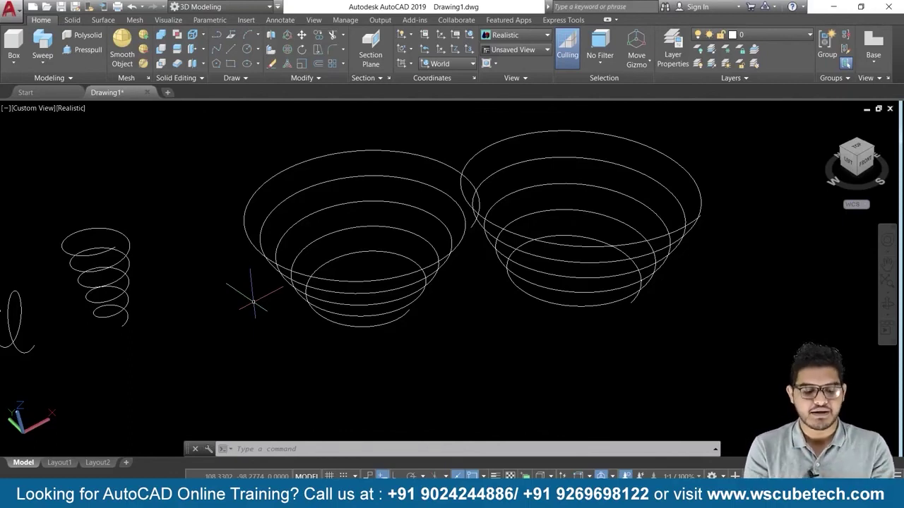
{"action": "key", "text": "alt+Tab"}
{"action": "key", "text": "alt+Tab"}
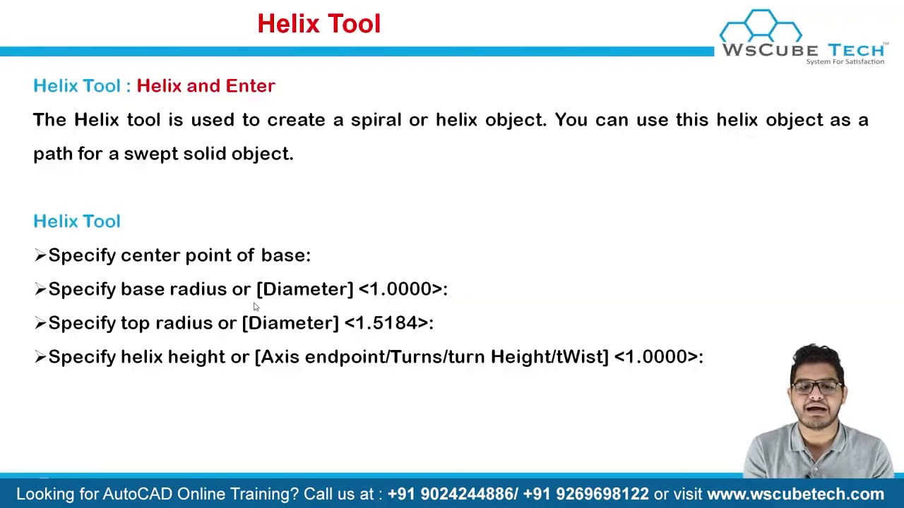
{"action": "left_click", "coordinate": [255, 307]}
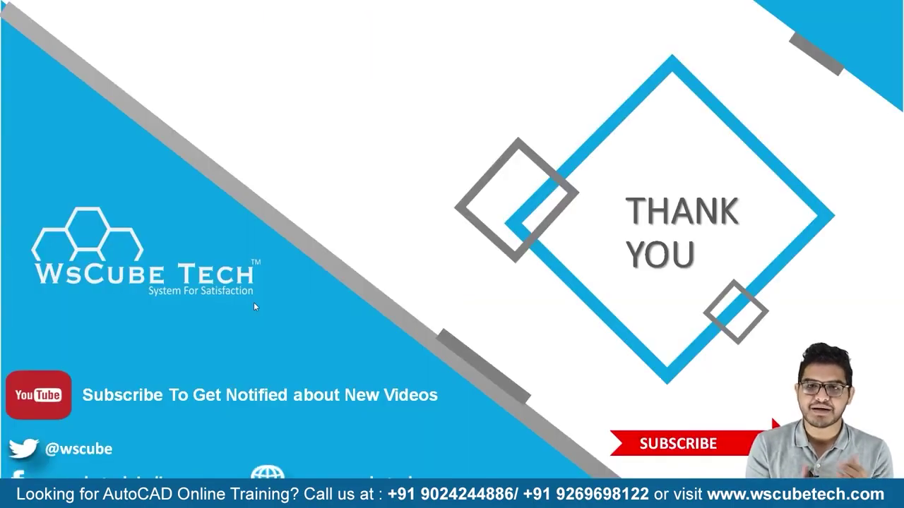